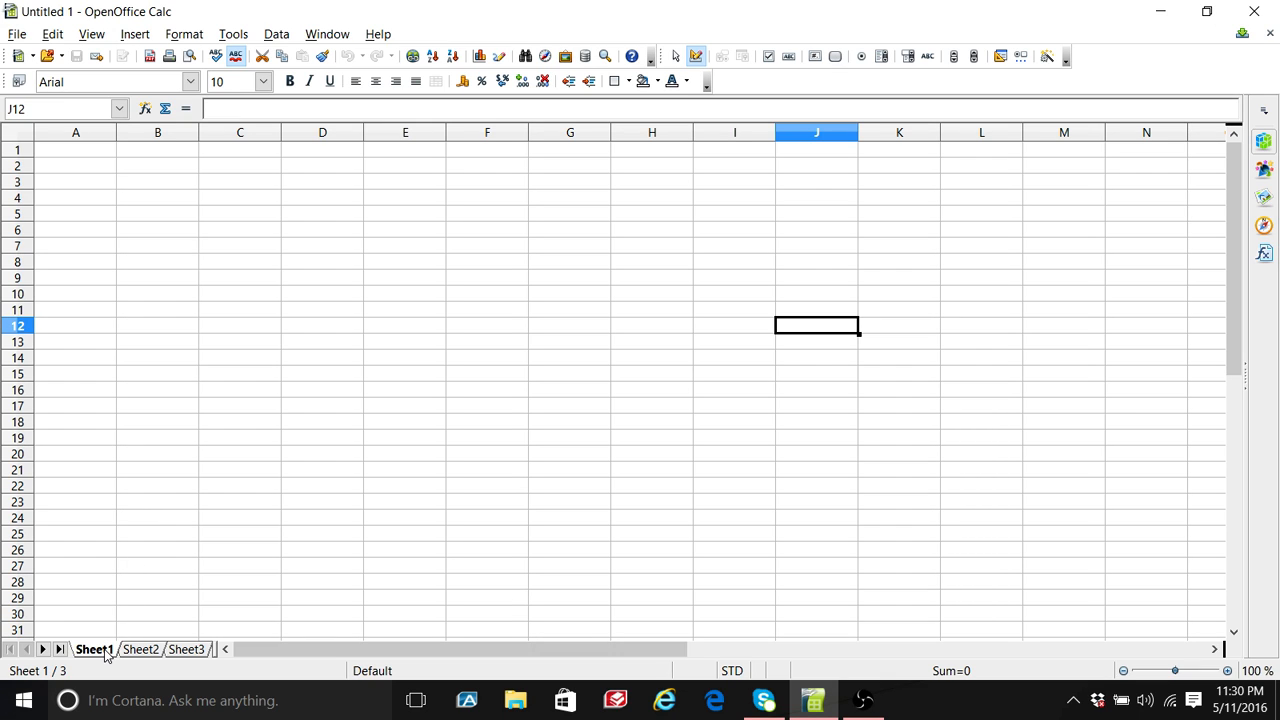
Step: Rename Sheet1 as January_2016
type("D")
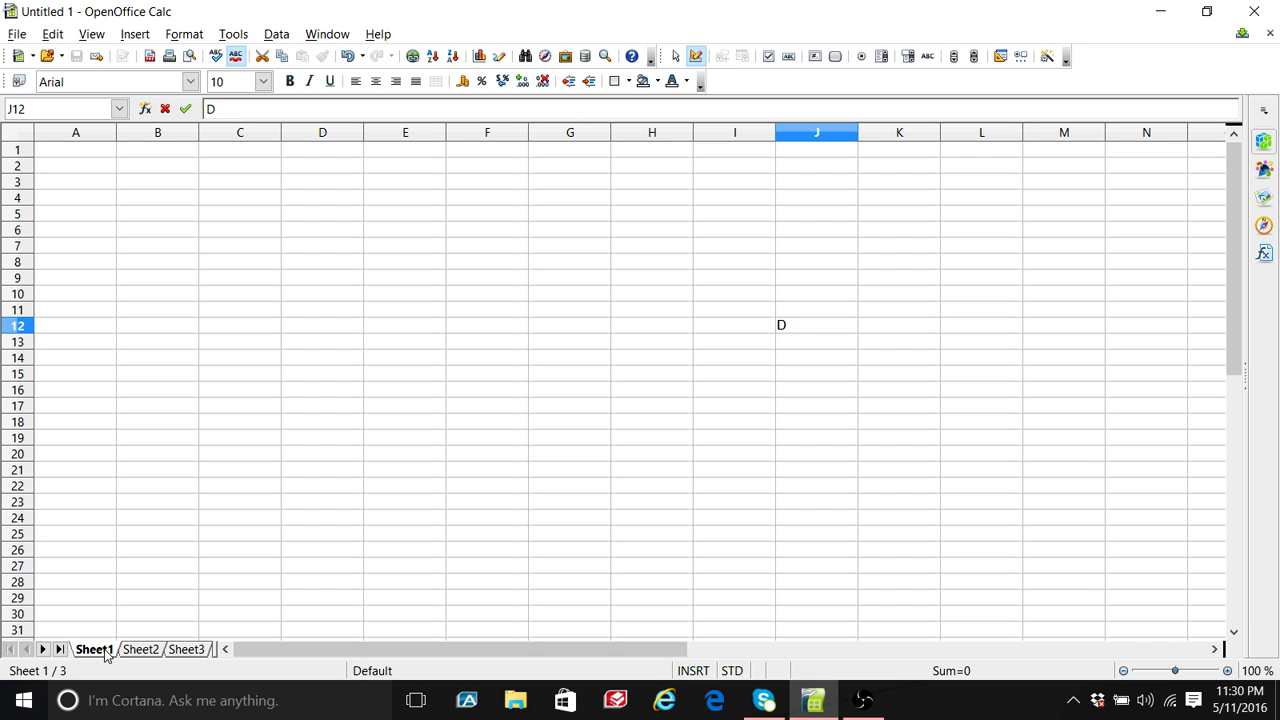
key("BackSpace")
right_click(94, 650)
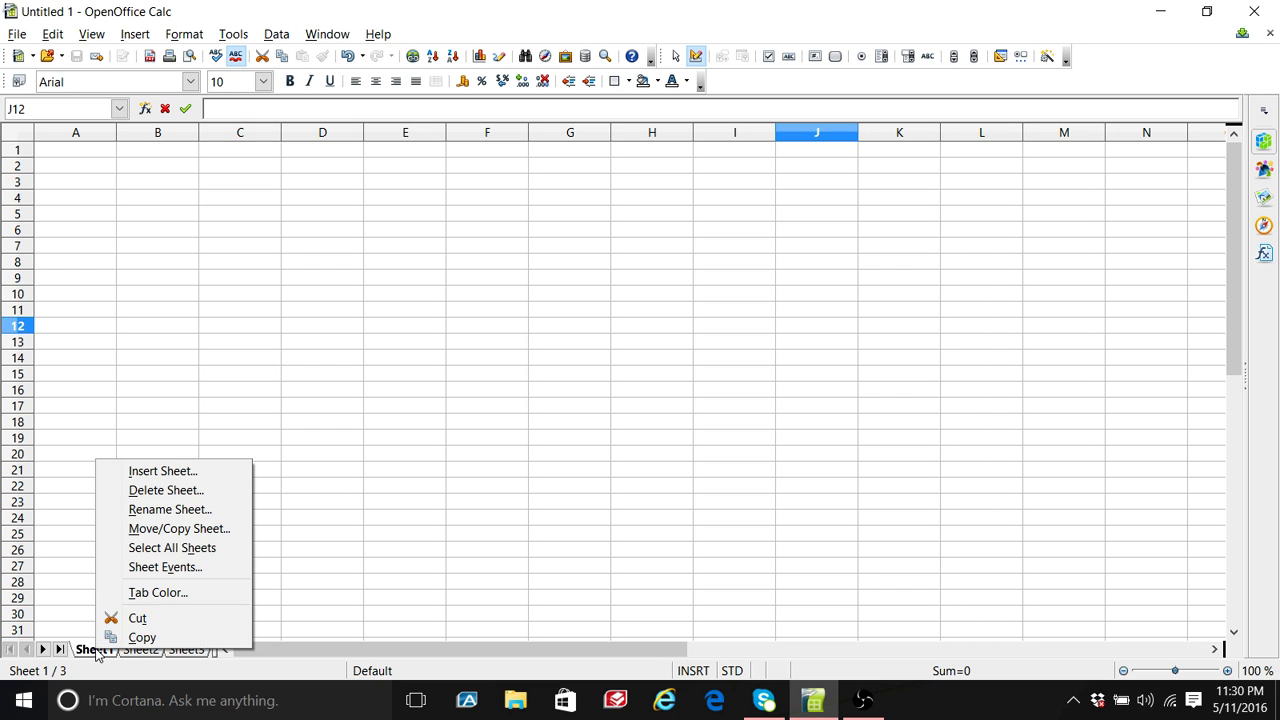
left_click(173, 512)
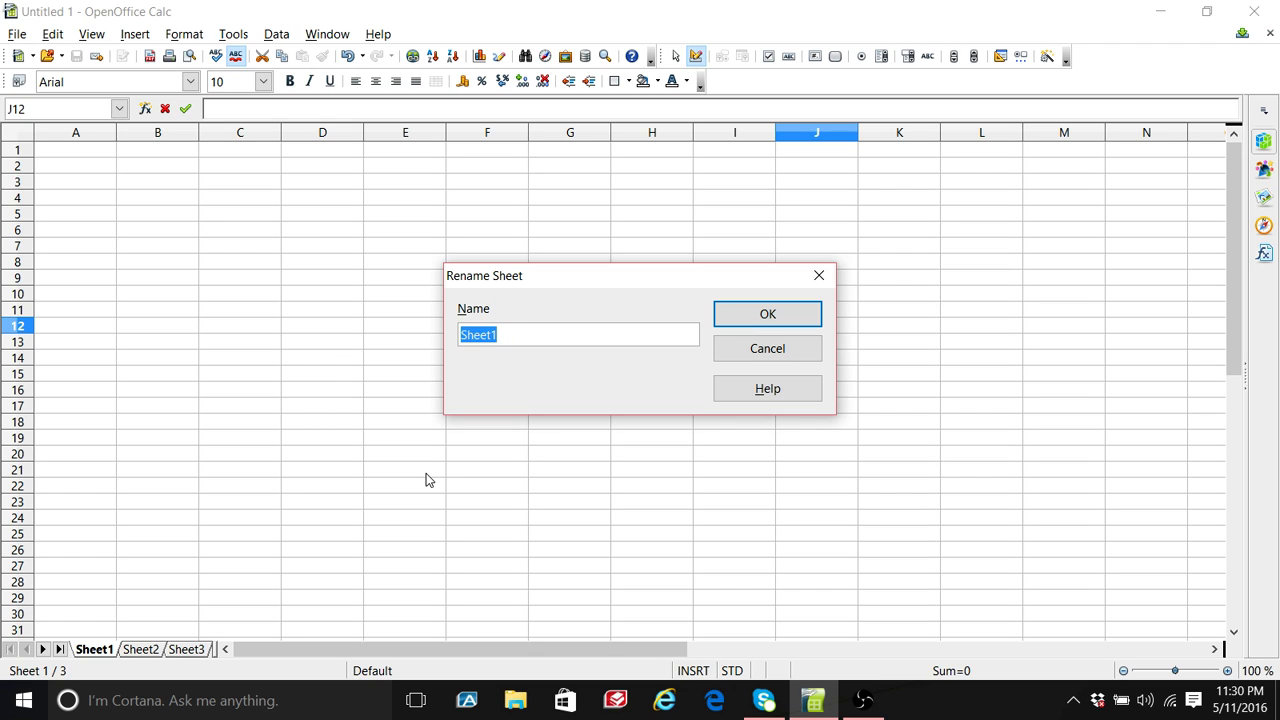
type("Jan")
type("ua")
type("ary")
key("BackSpace")
key("BackSpace")
key("BackSpace")
key("BackSpace")
key("BackSpace")
type("uary_ 2016")
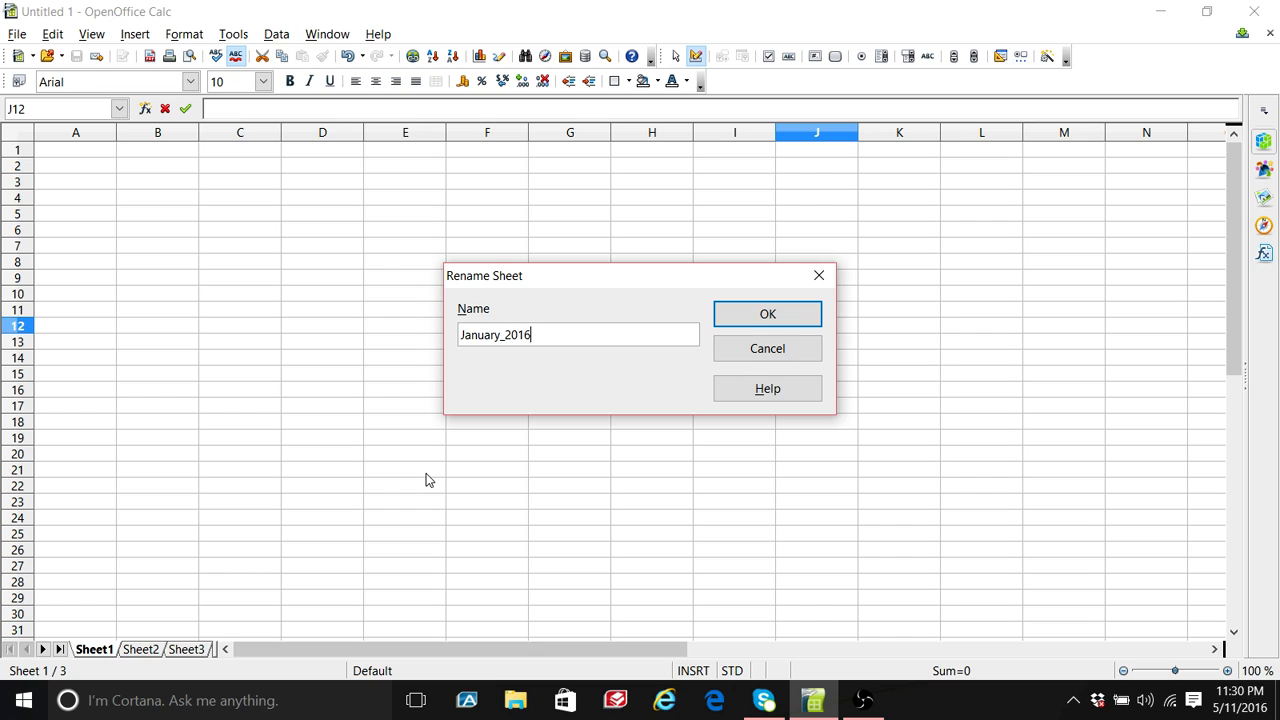
left_click(755, 315)
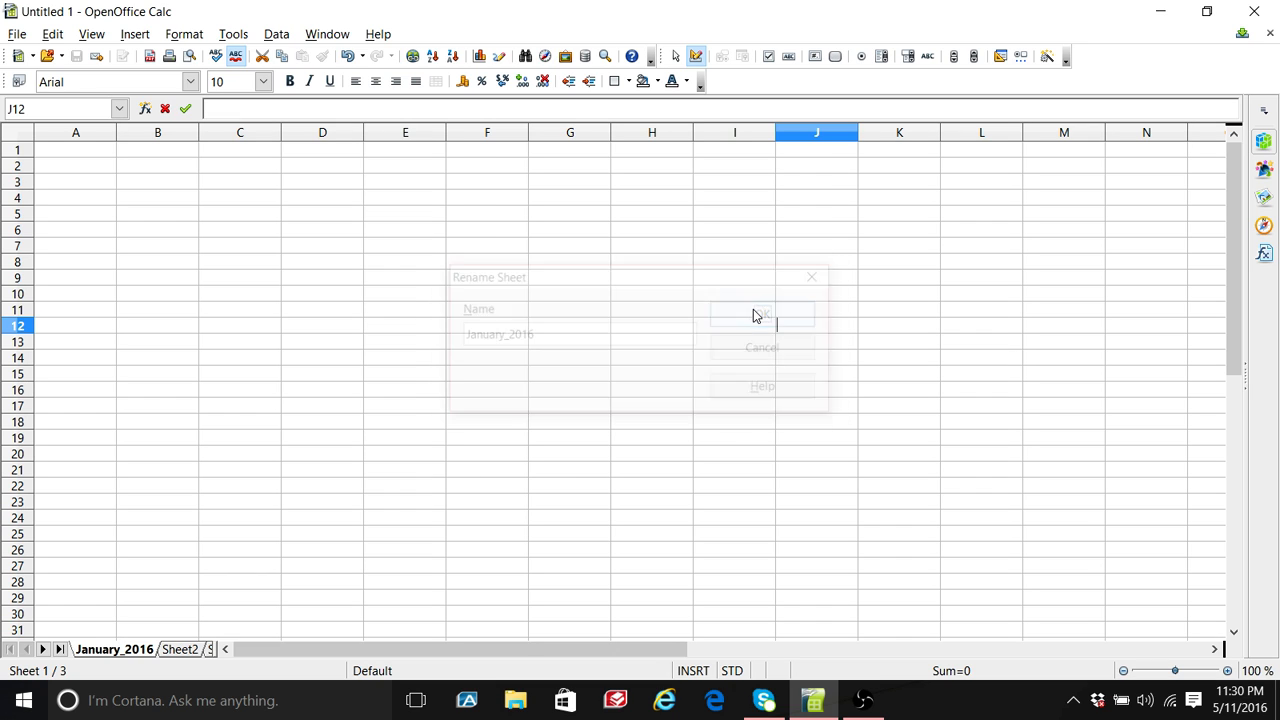
Step: Rename Sheet2 as February_2016
left_click(194, 650)
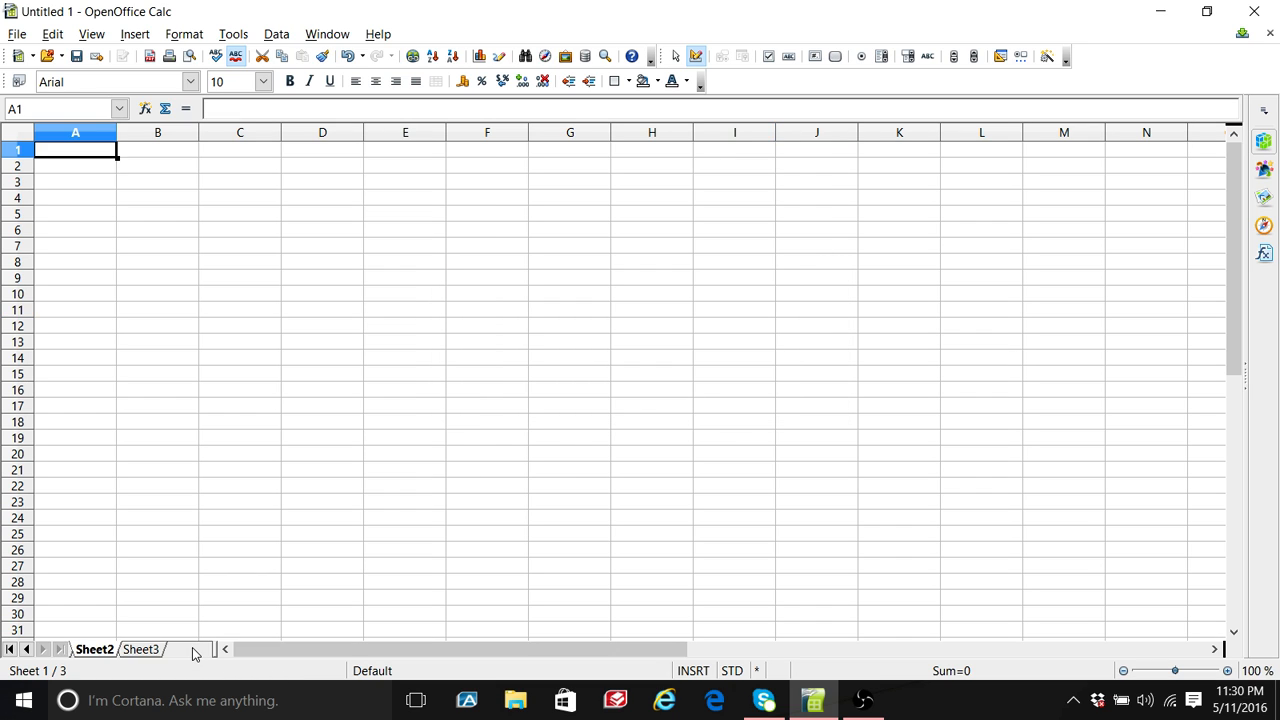
right_click(194, 652)
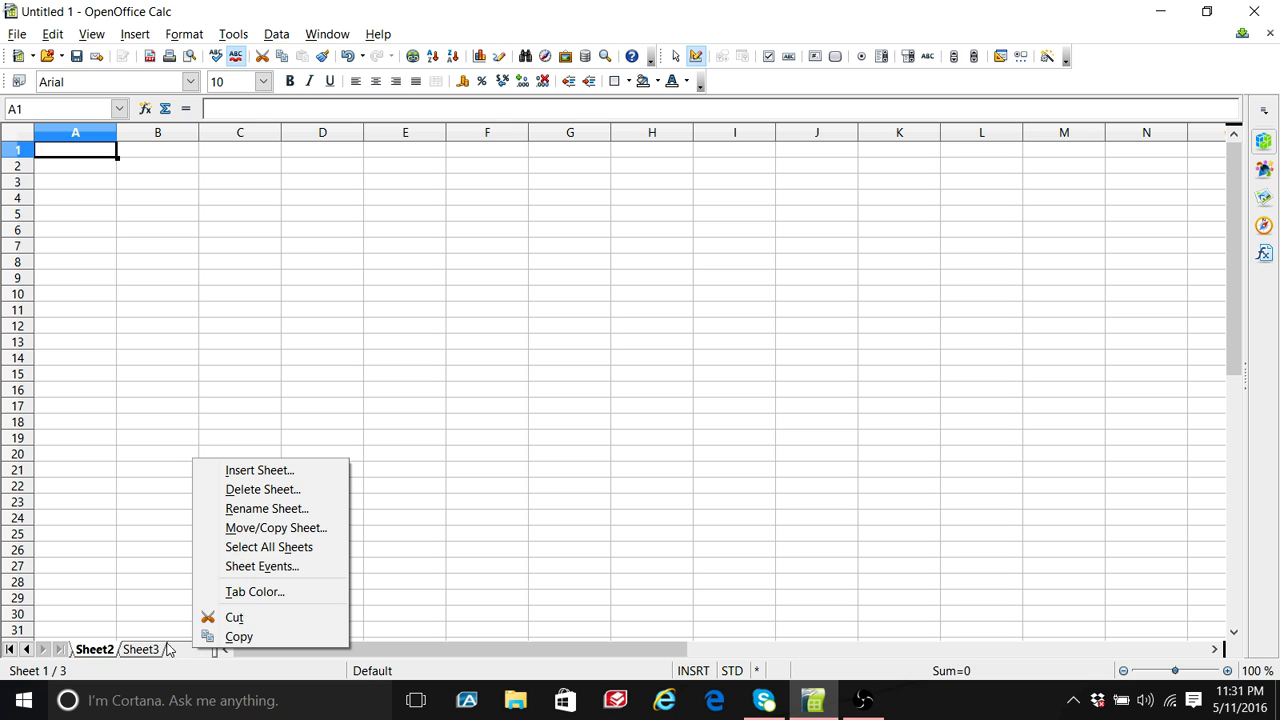
left_click(288, 509)
type("F")
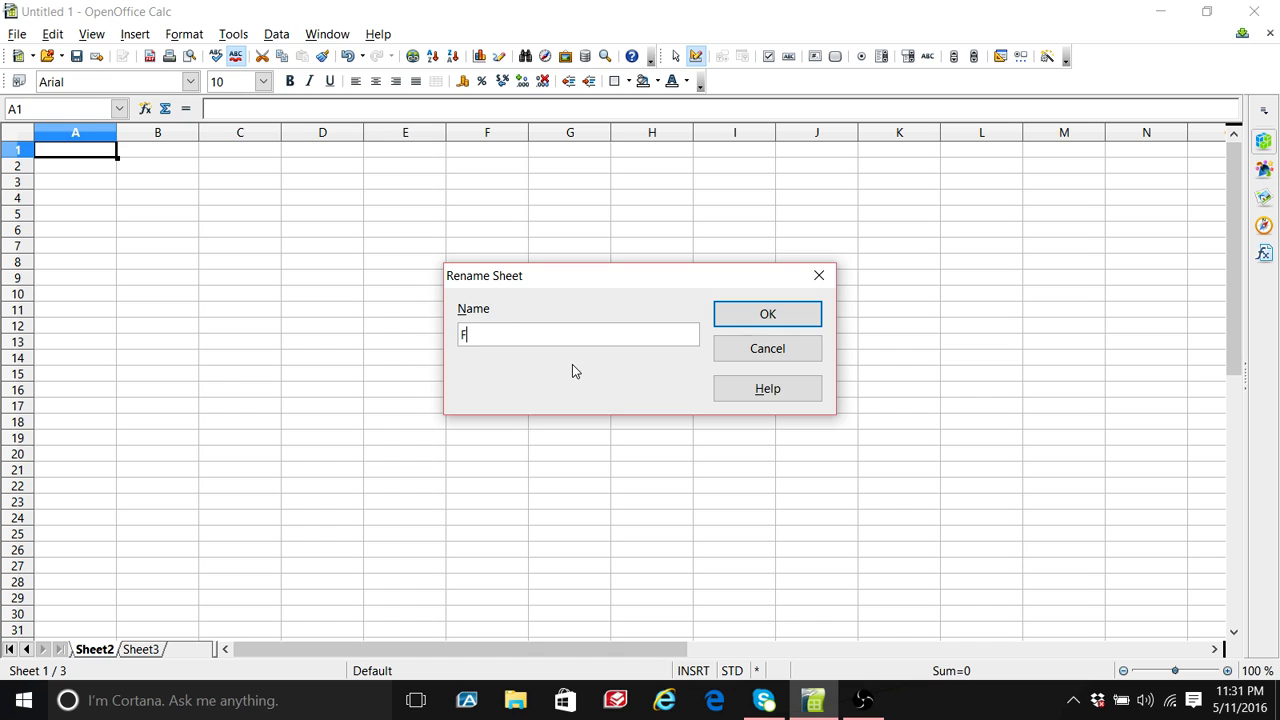
type("ebruary_2016")
left_click(764, 315)
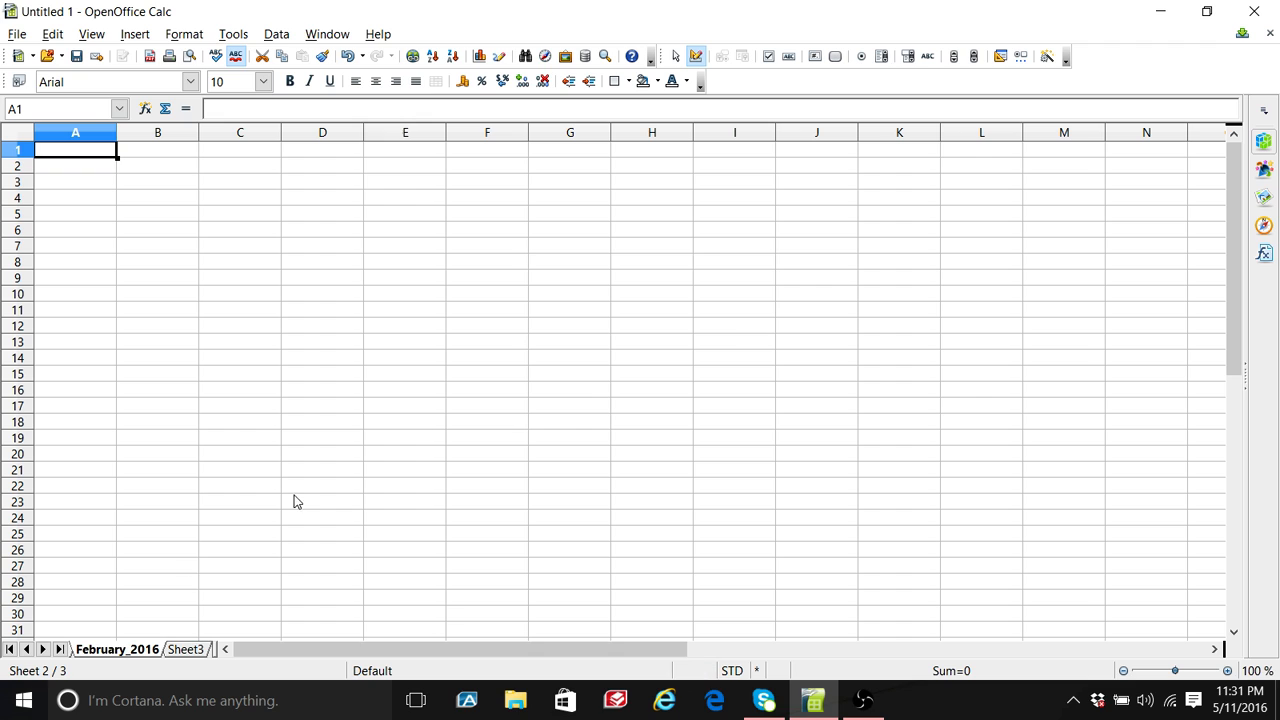
Step: Rename Sheet3 as March_2016
left_click(190, 650)
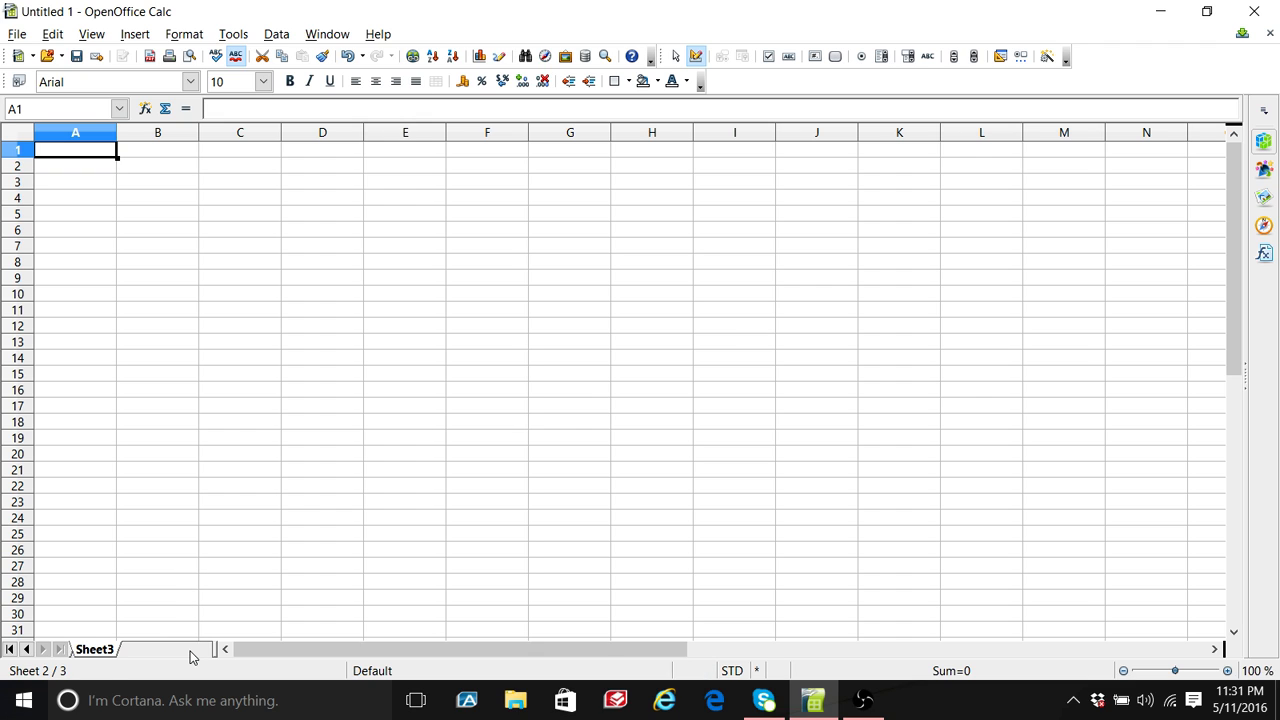
right_click(100, 650)
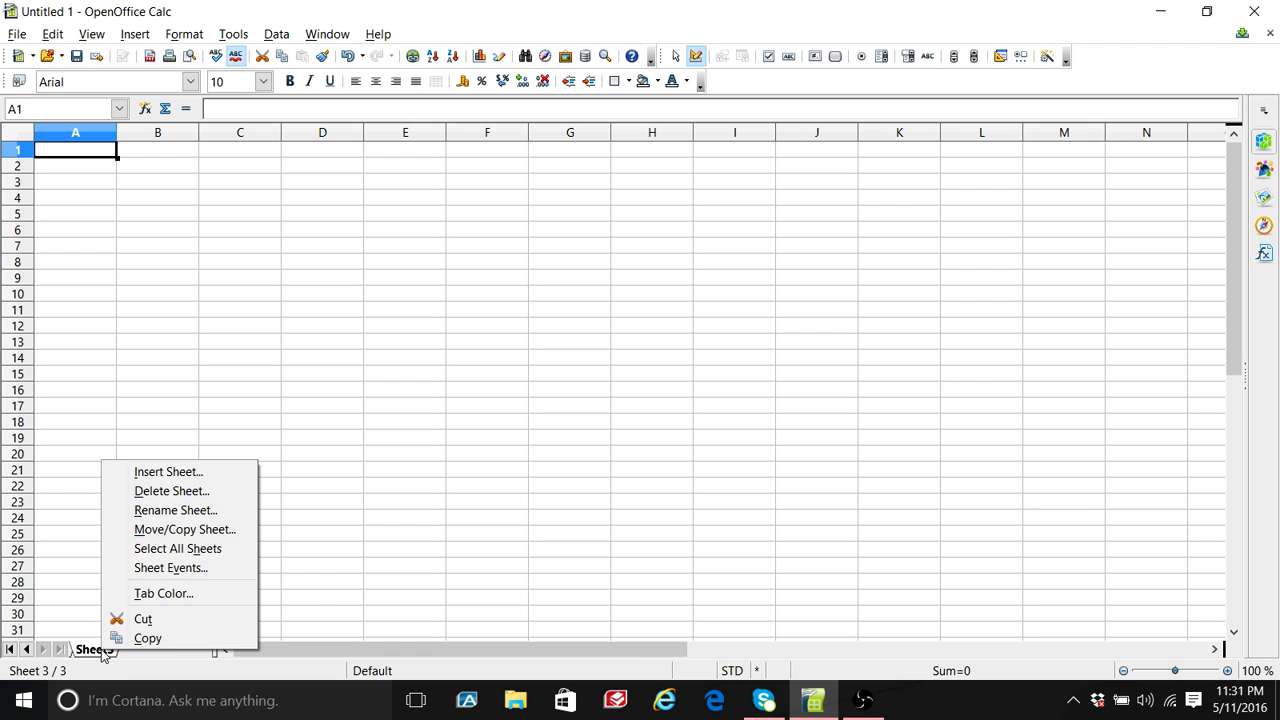
left_click(197, 509)
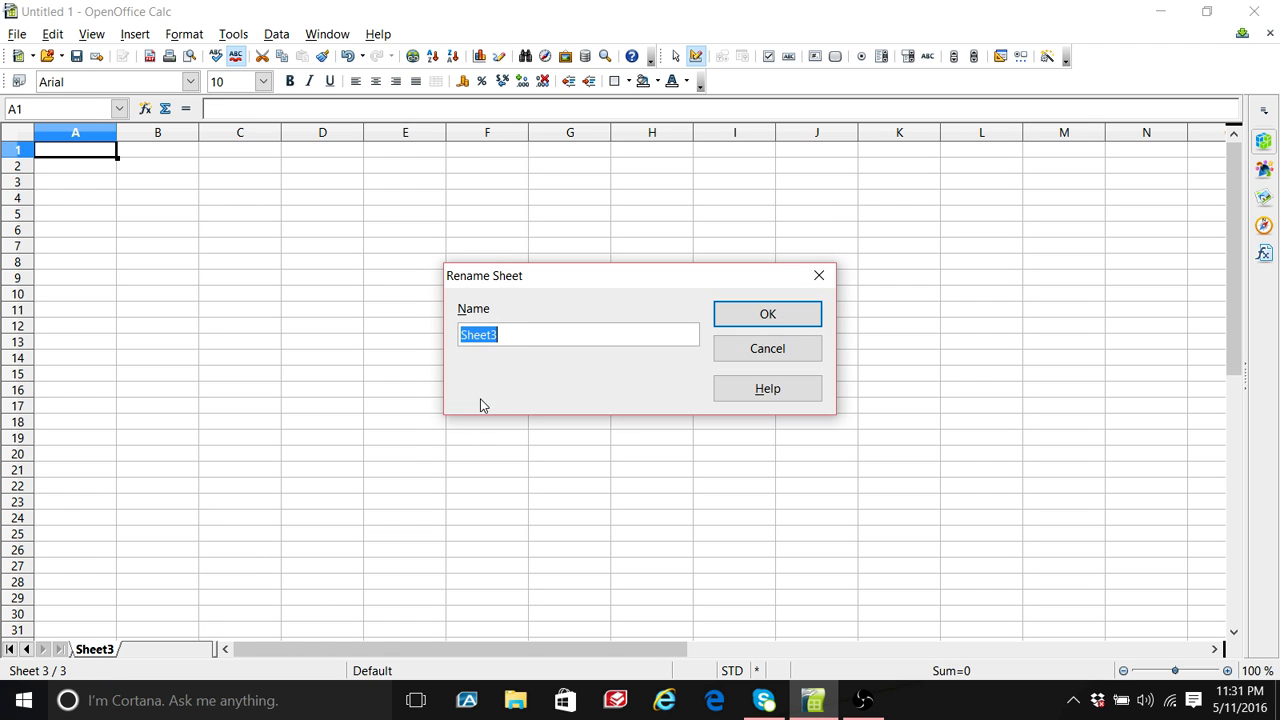
type("March_2016")
left_click(752, 316)
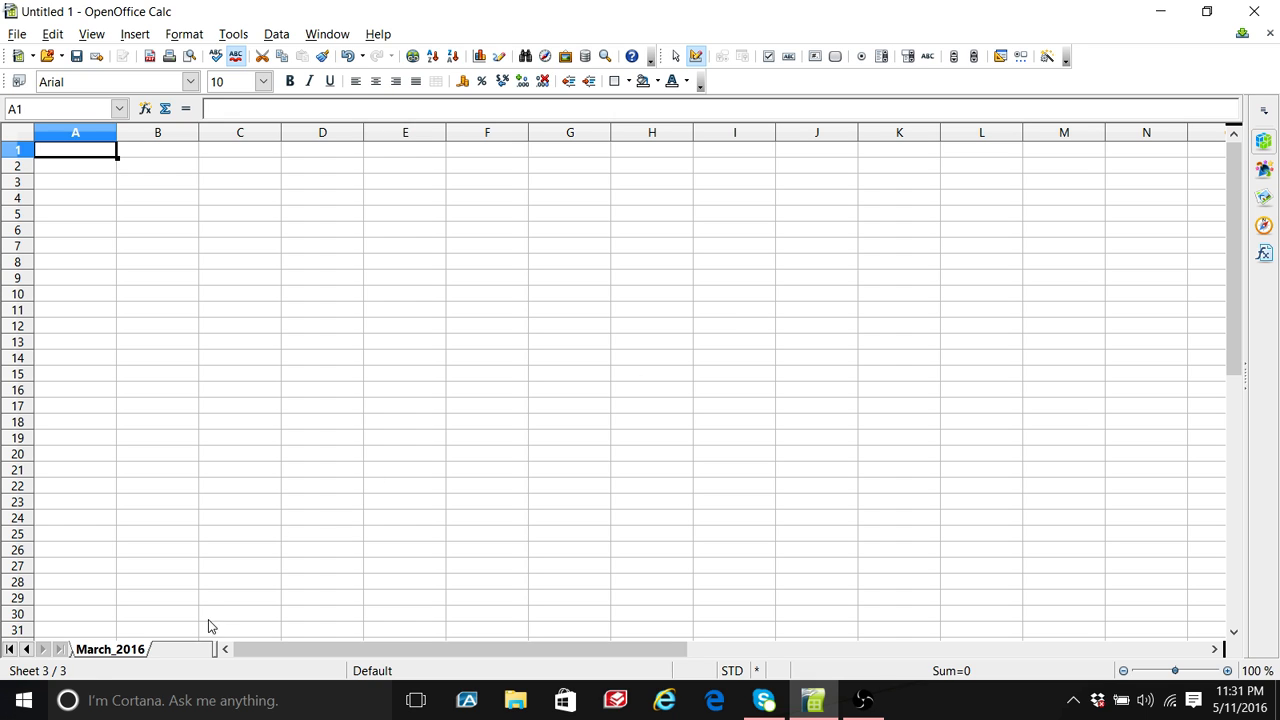
left_click(26, 649)
left_click(26, 649)
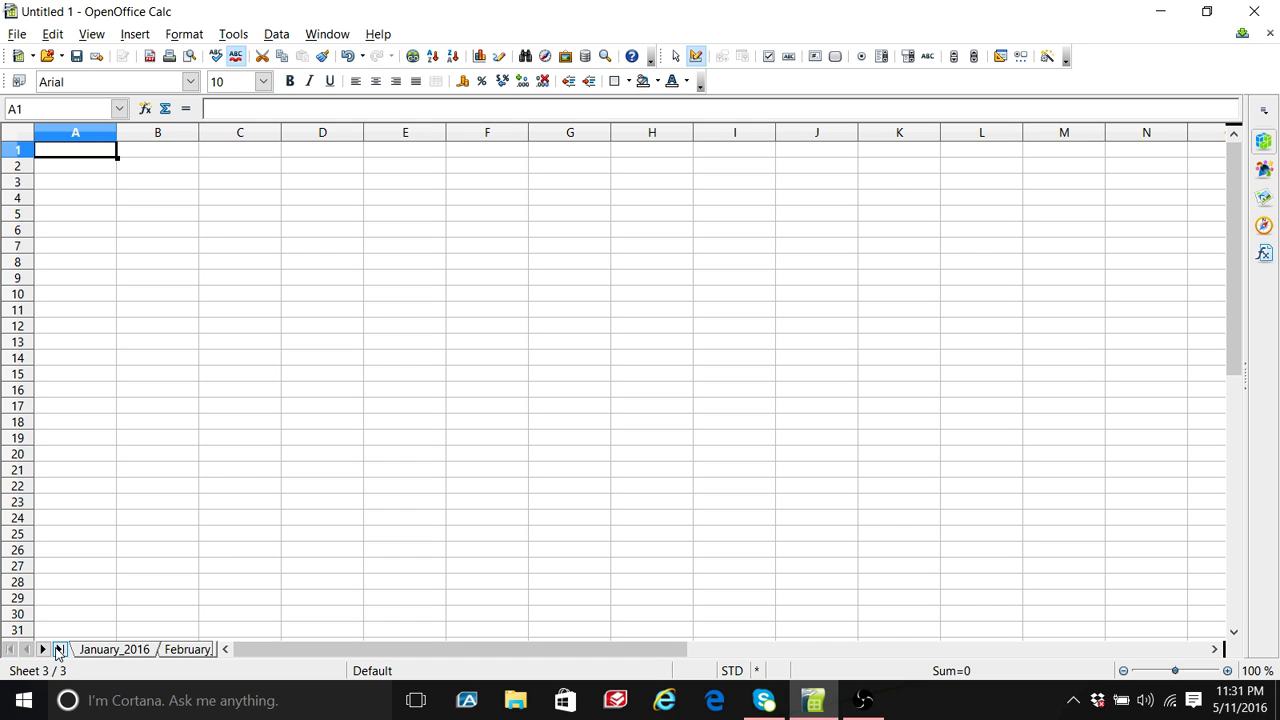
left_click(44, 649)
left_click(44, 649)
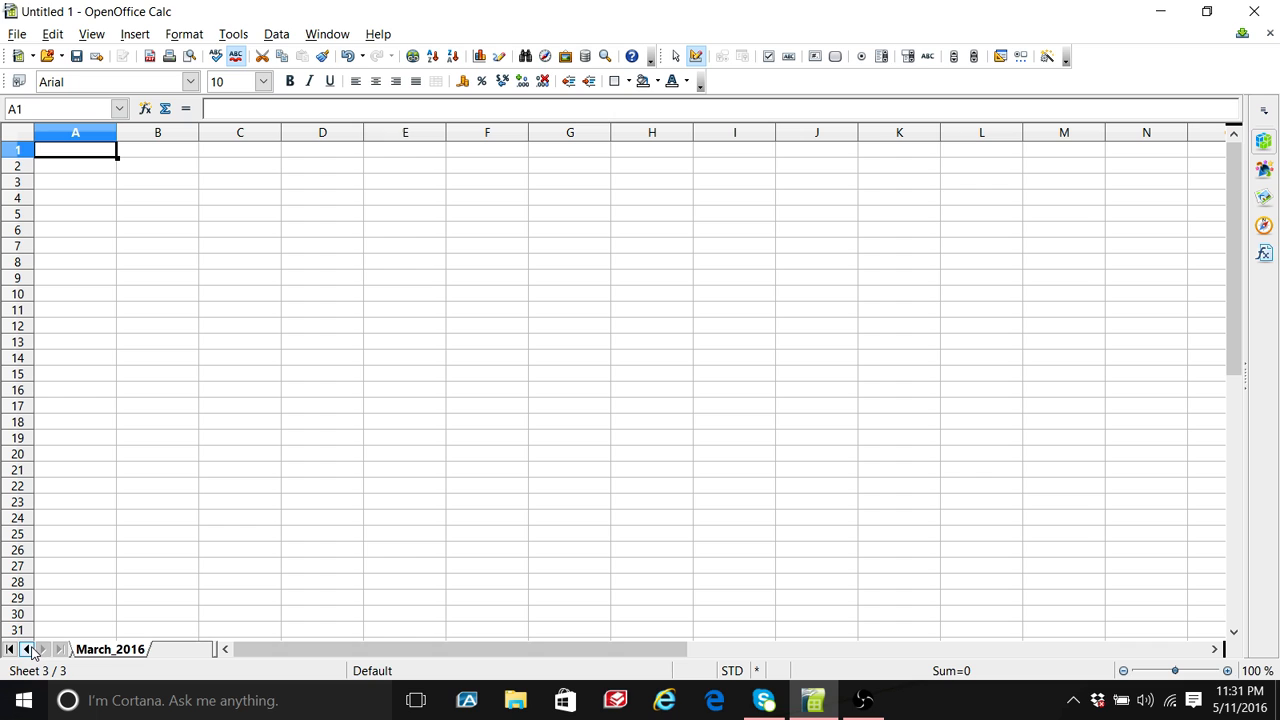
left_click(26, 649)
left_click(26, 649)
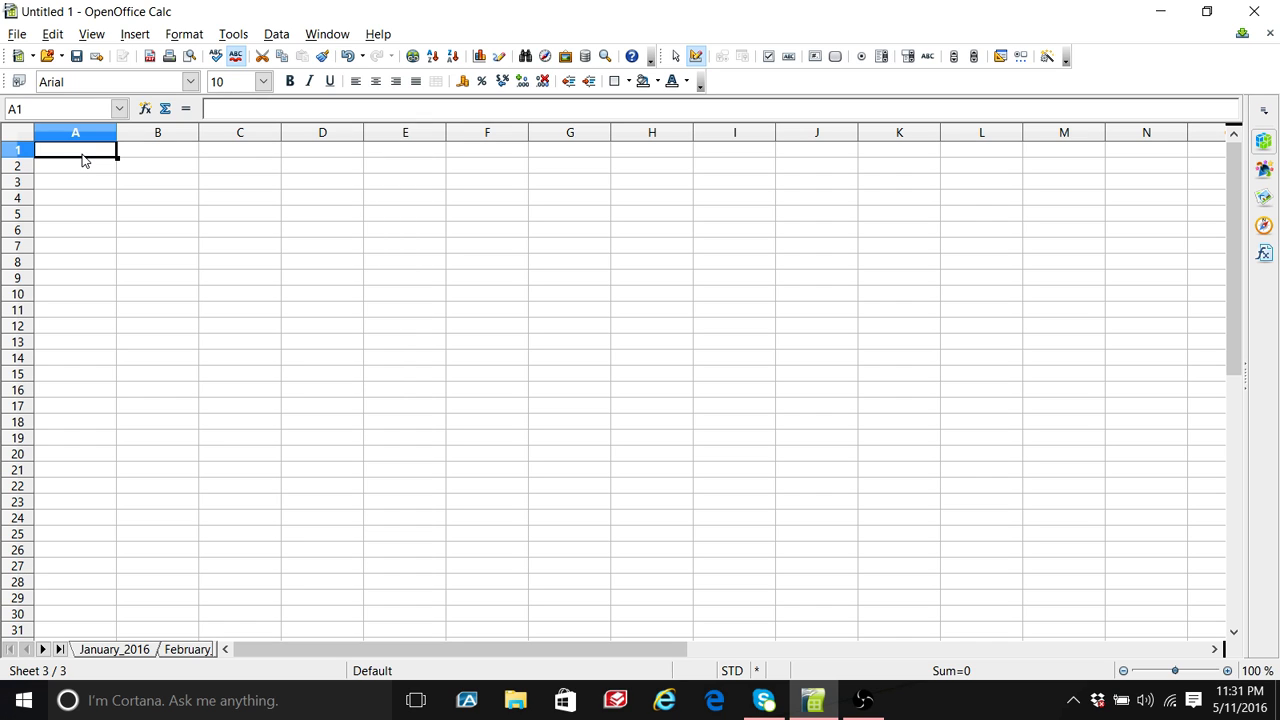
Step: Enter the column headings Date in A1 and Income in B1 of the current sheet
type("Date")
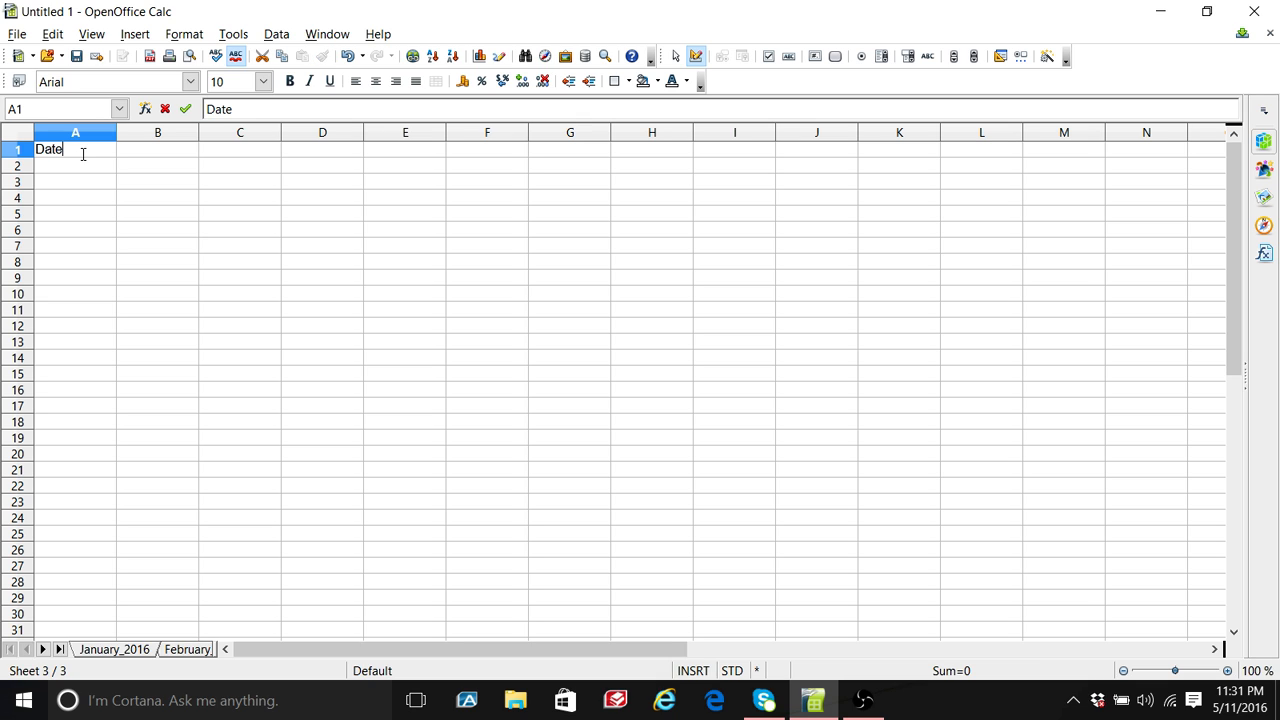
left_click(139, 157)
type("I")
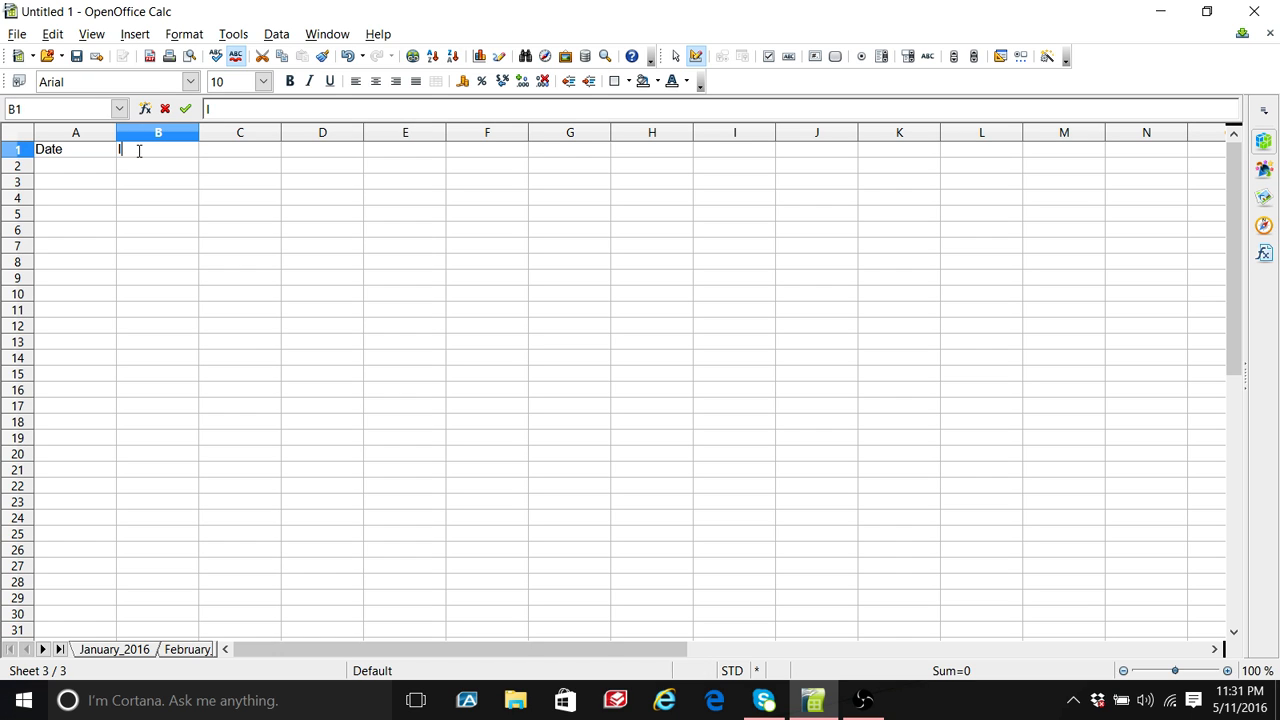
type("ncome")
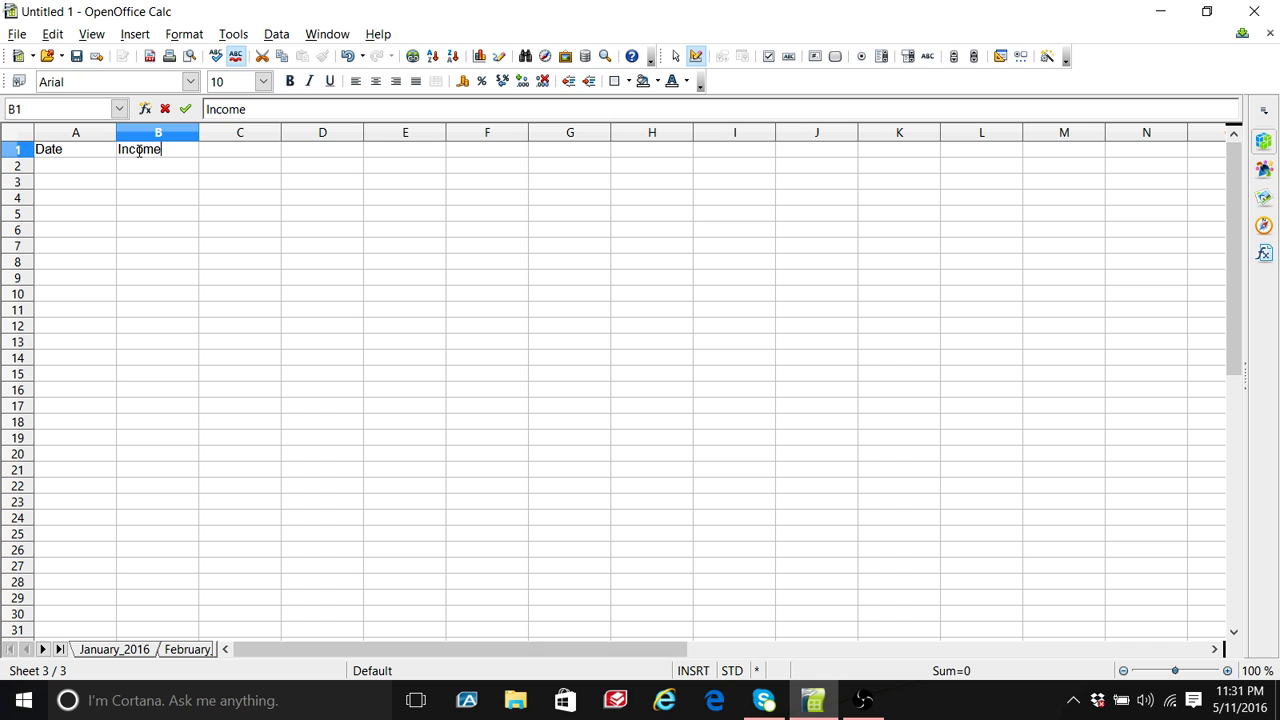
Step: Enter the first names of the two household members as column headings in C1 and D1
left_click(240, 158)
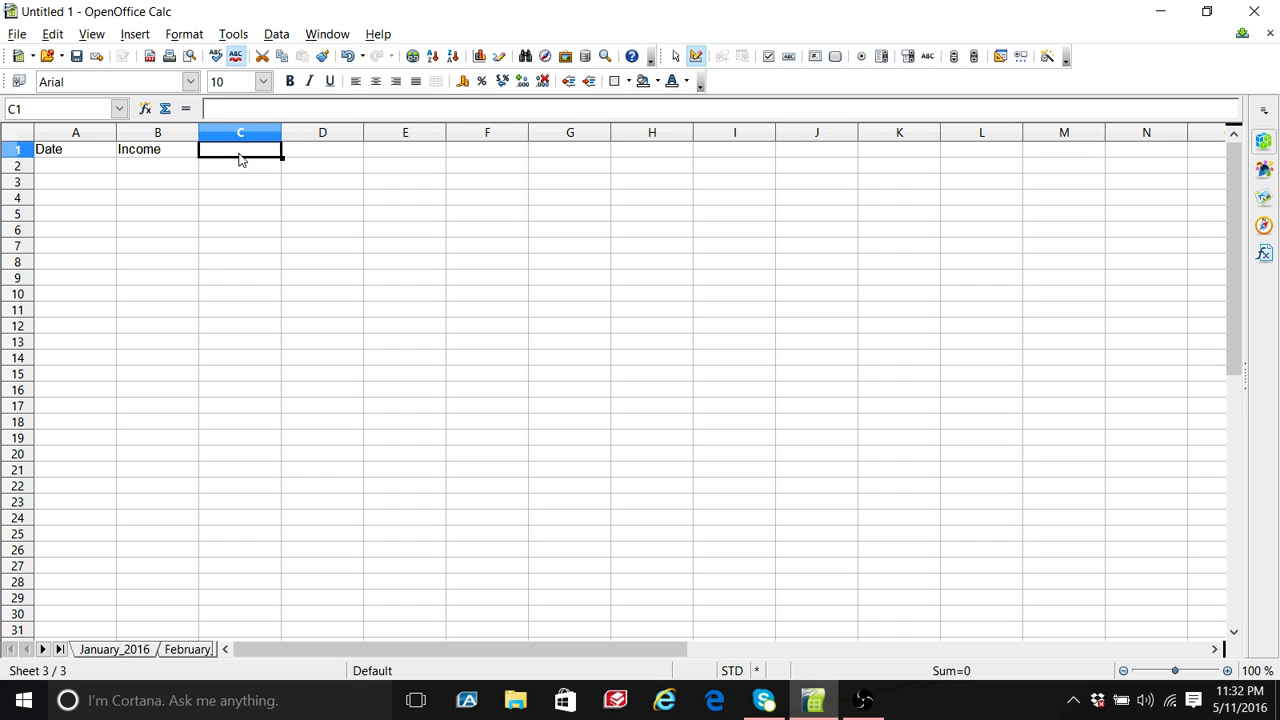
type("Pat")
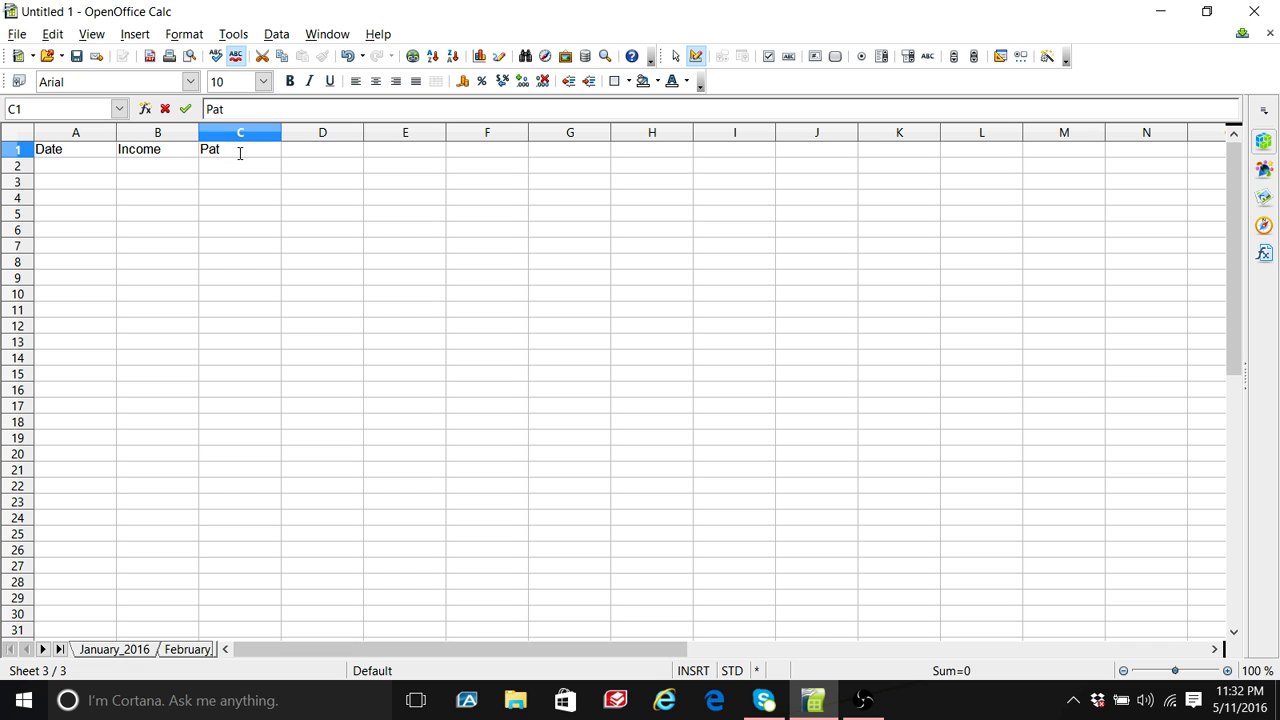
left_click(311, 157)
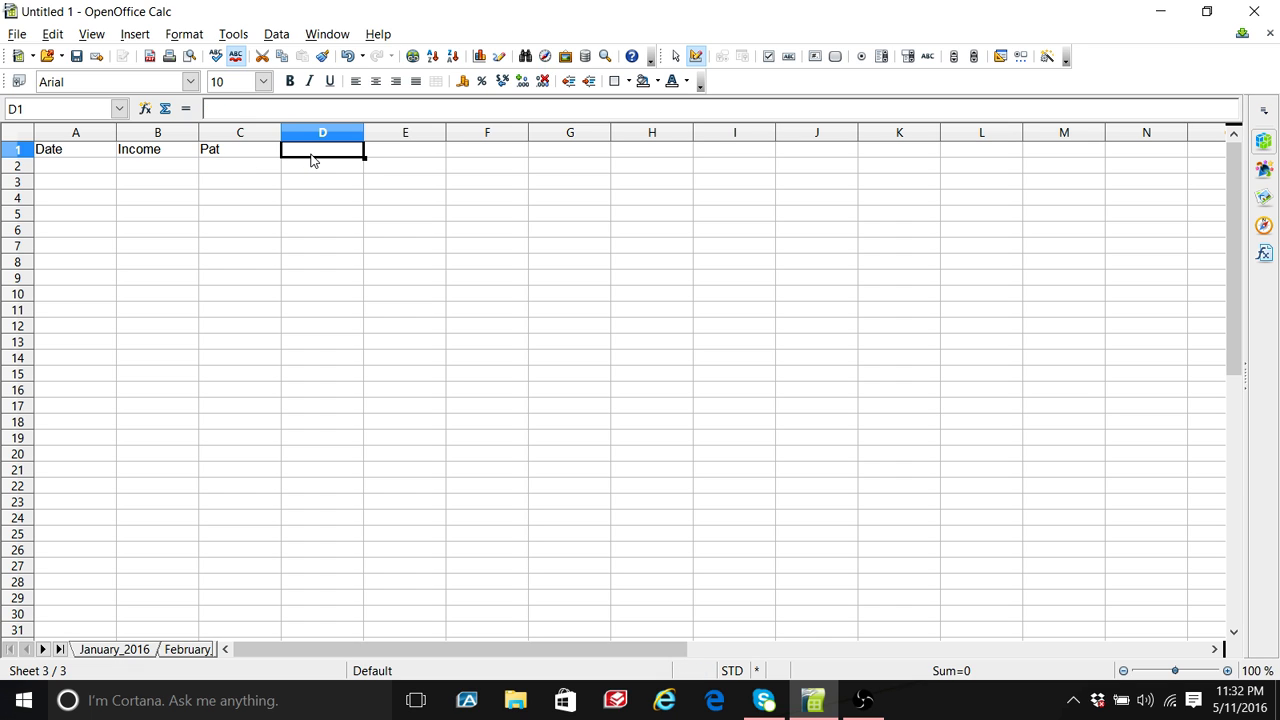
type("Meli")
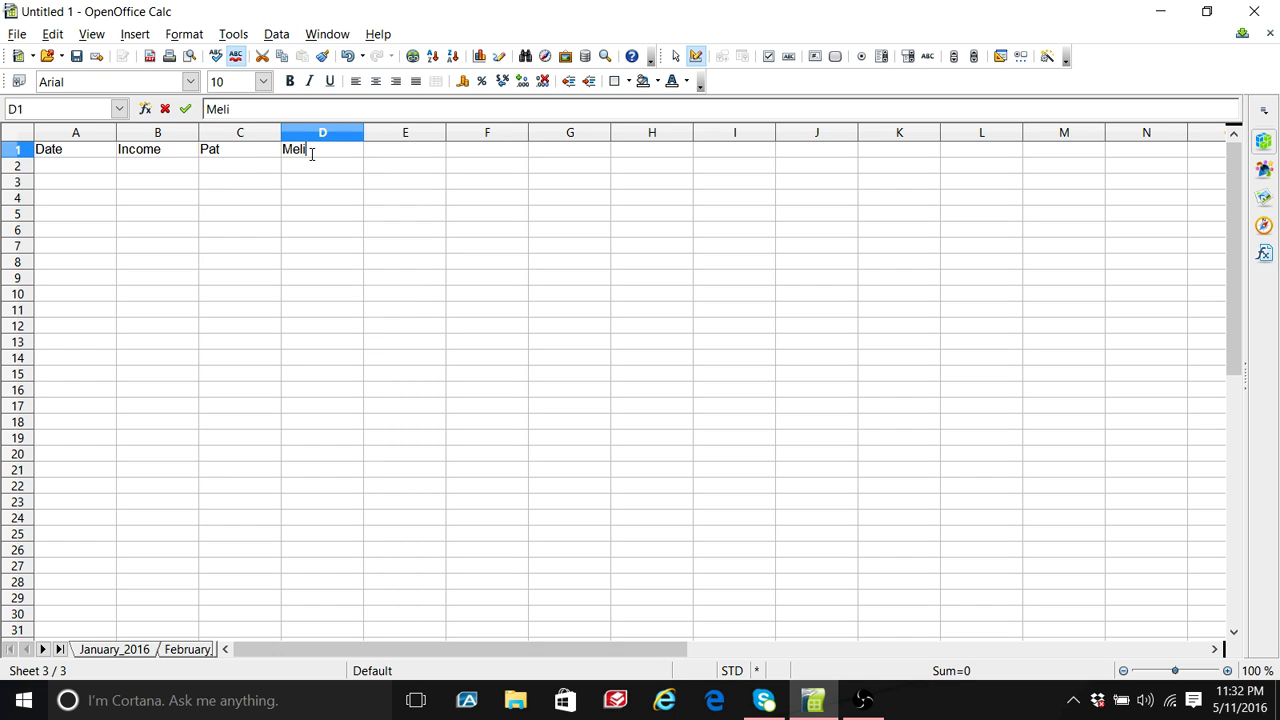
type("ssa")
Step: Enter the expense column headings Rent in E1 and Electric in F1
left_click(387, 152)
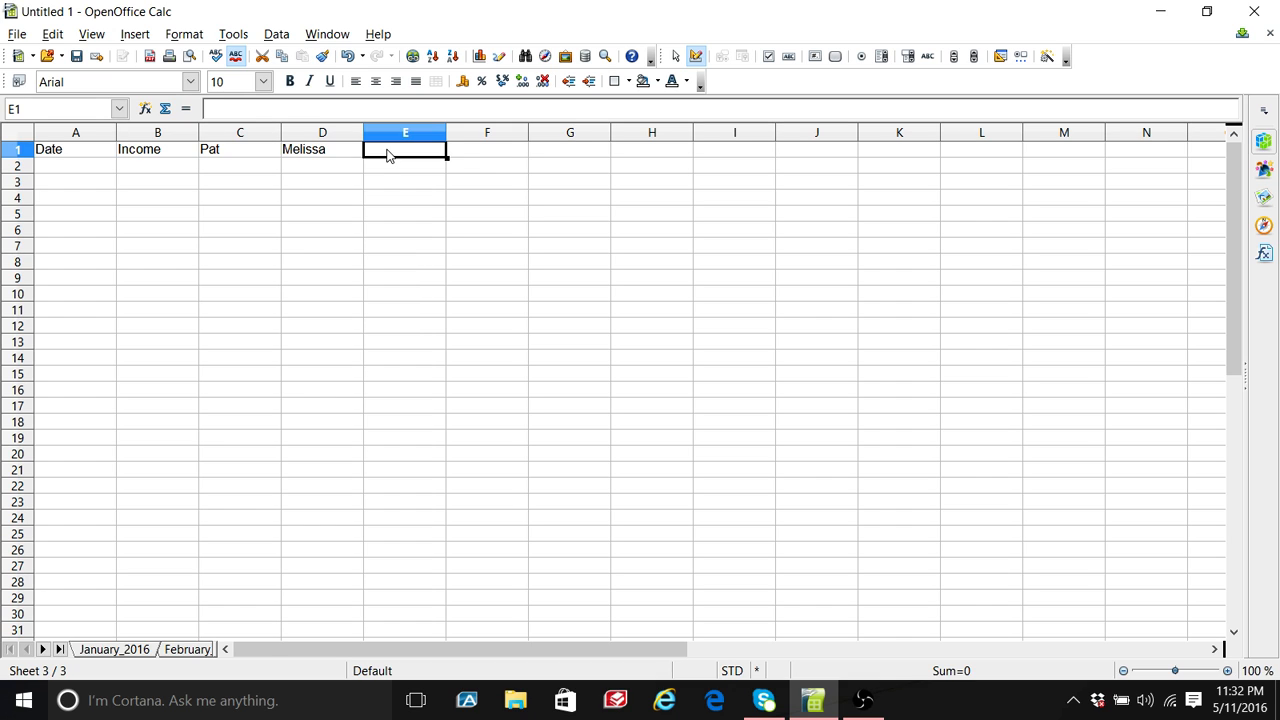
type("Rent")
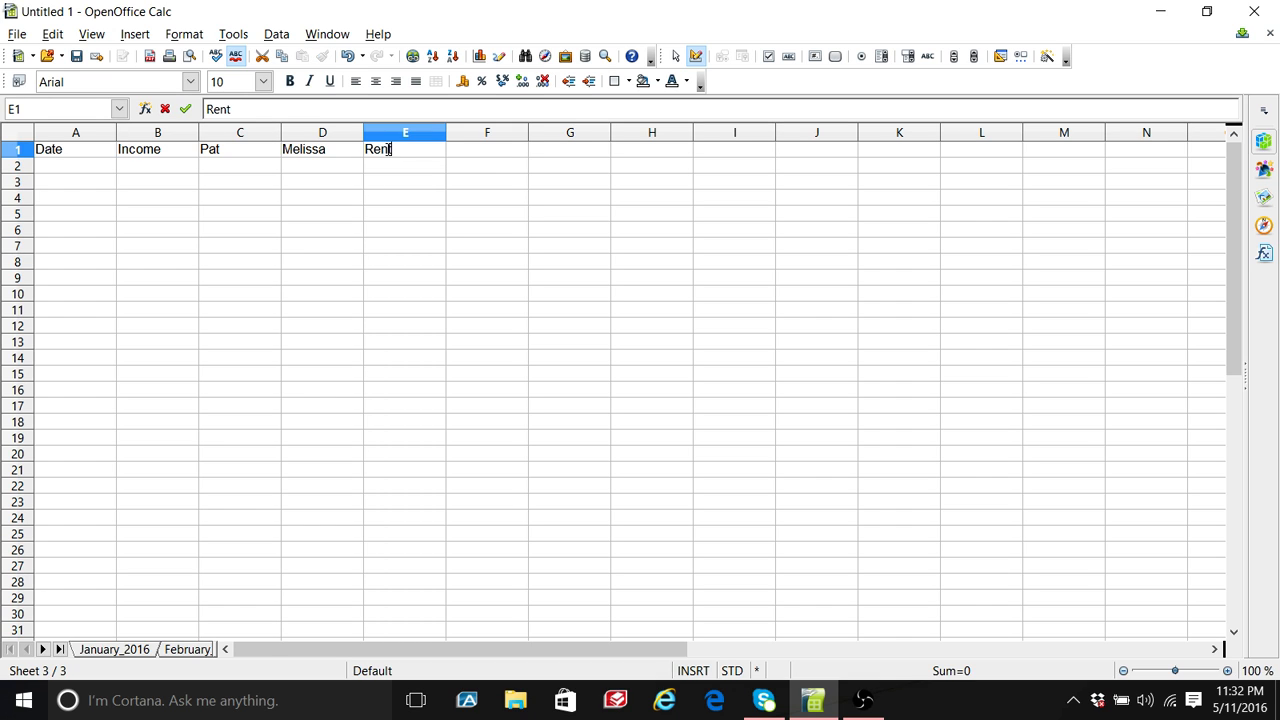
key("Tab")
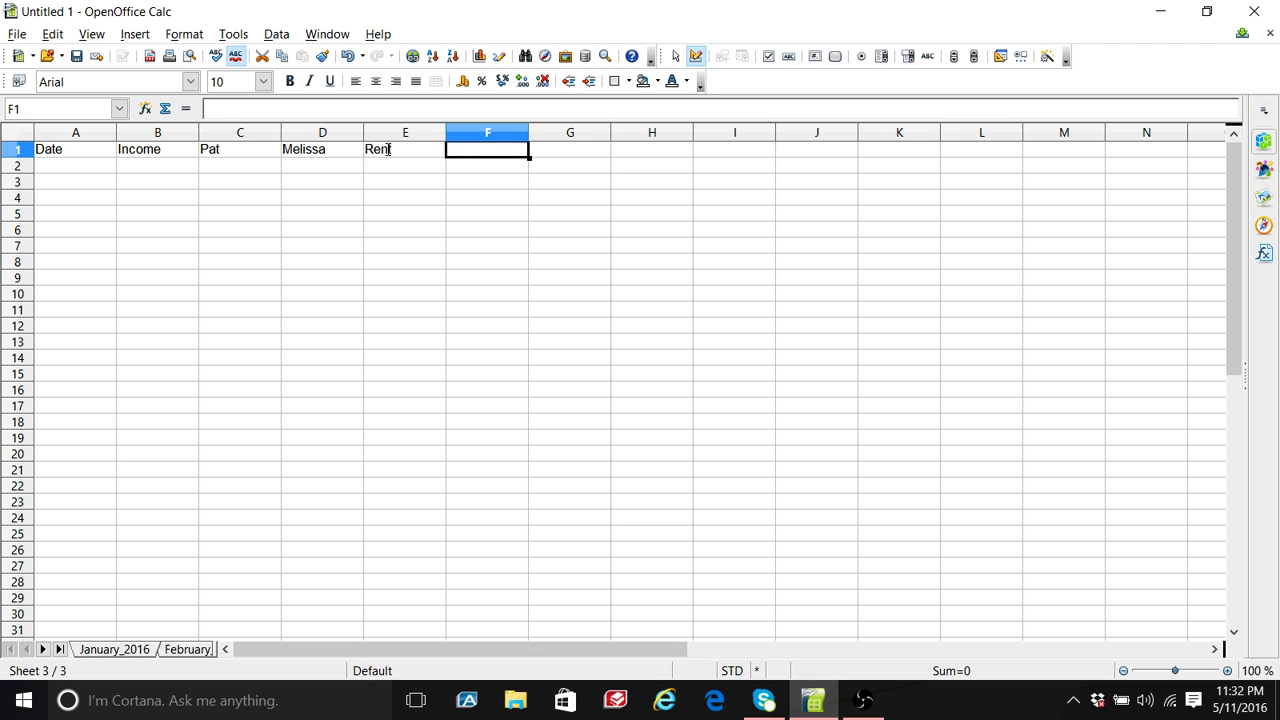
type("El")
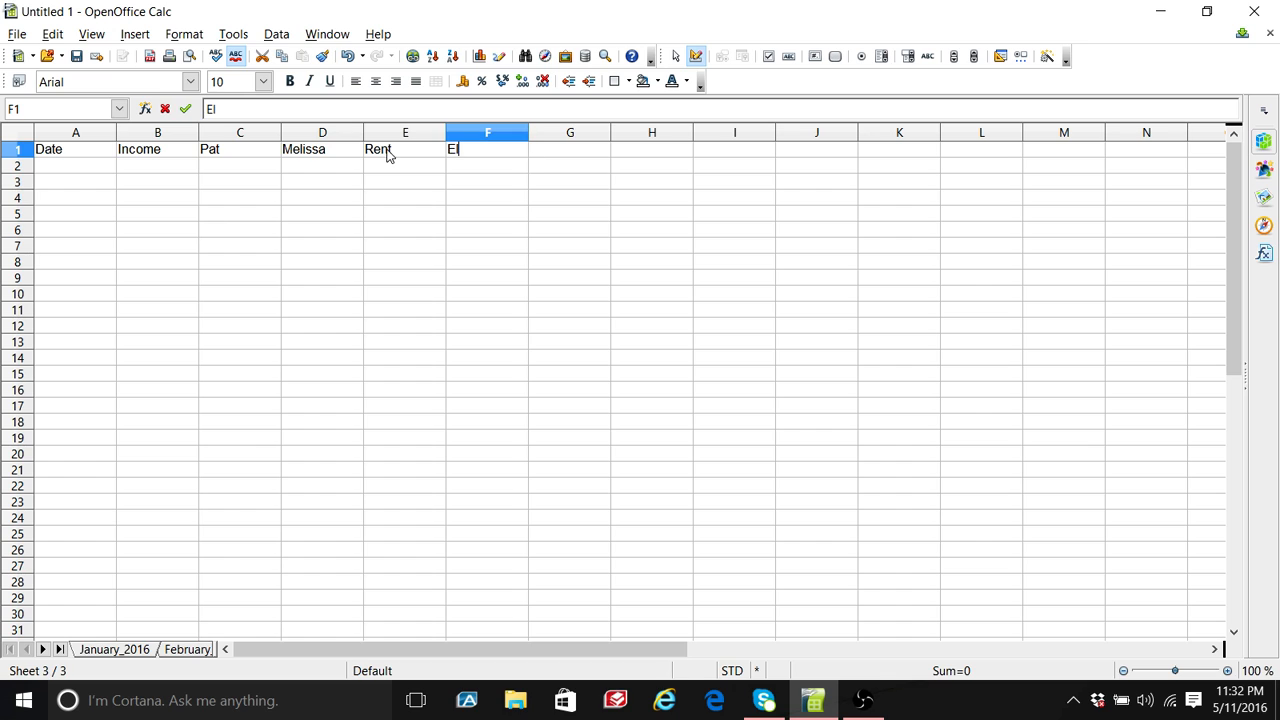
type("ectric")
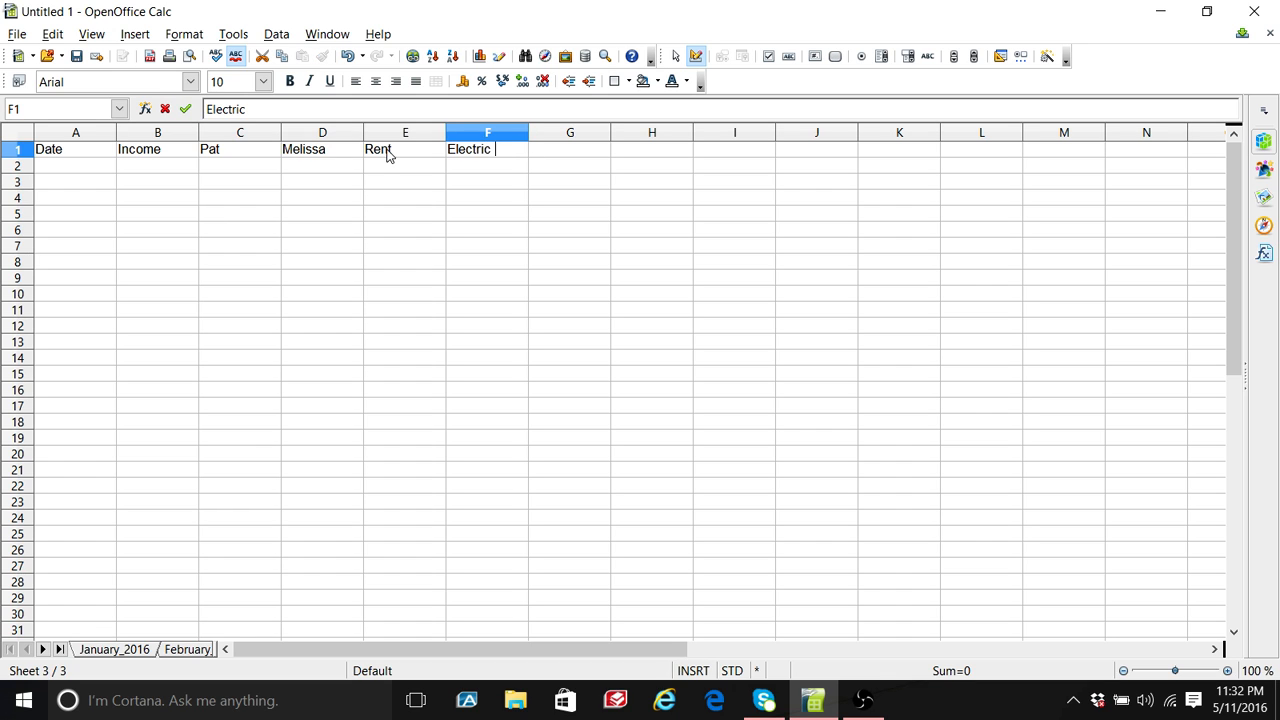
key("Tab")
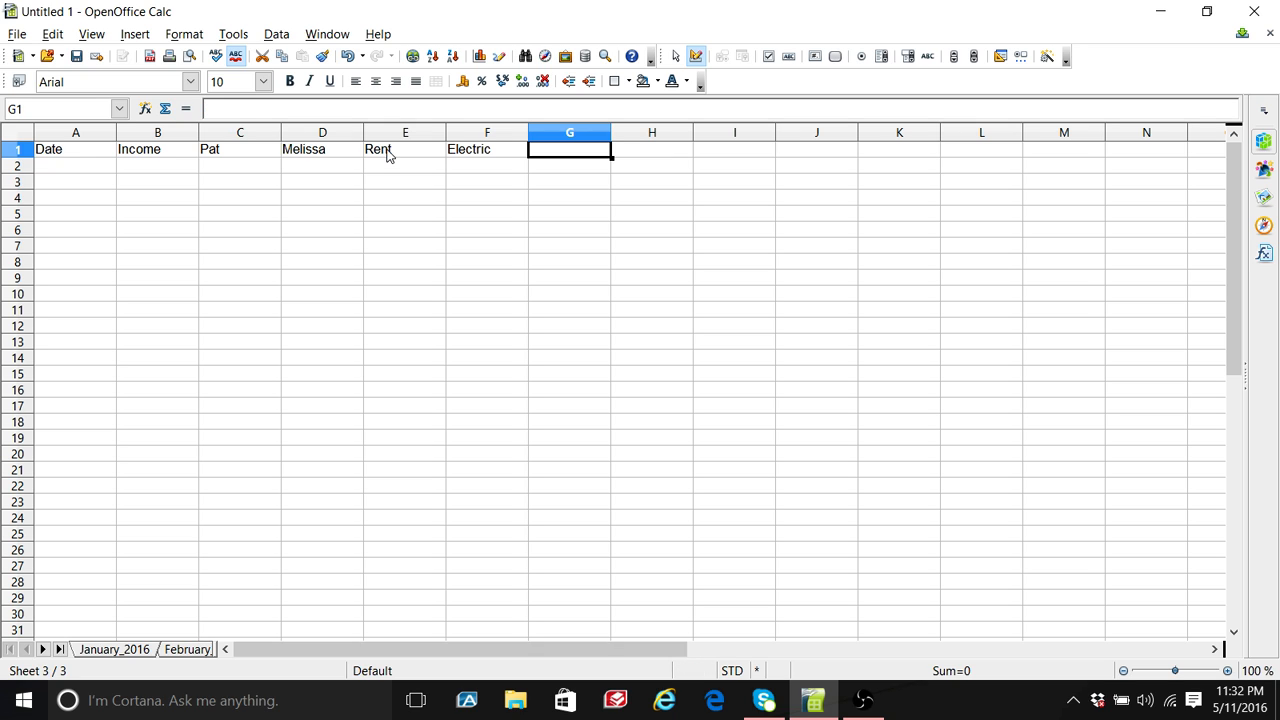
Step: Enter the expense column heading House Gas in G1
type("Gas")
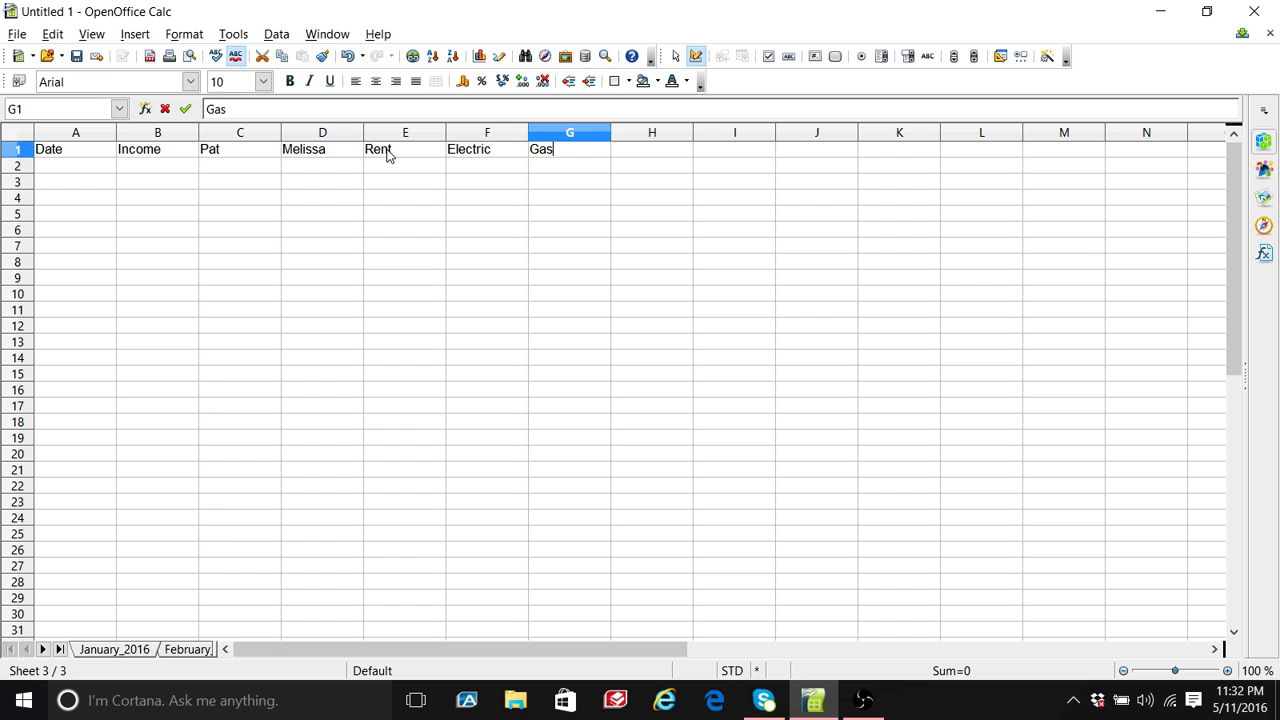
key("Tab")
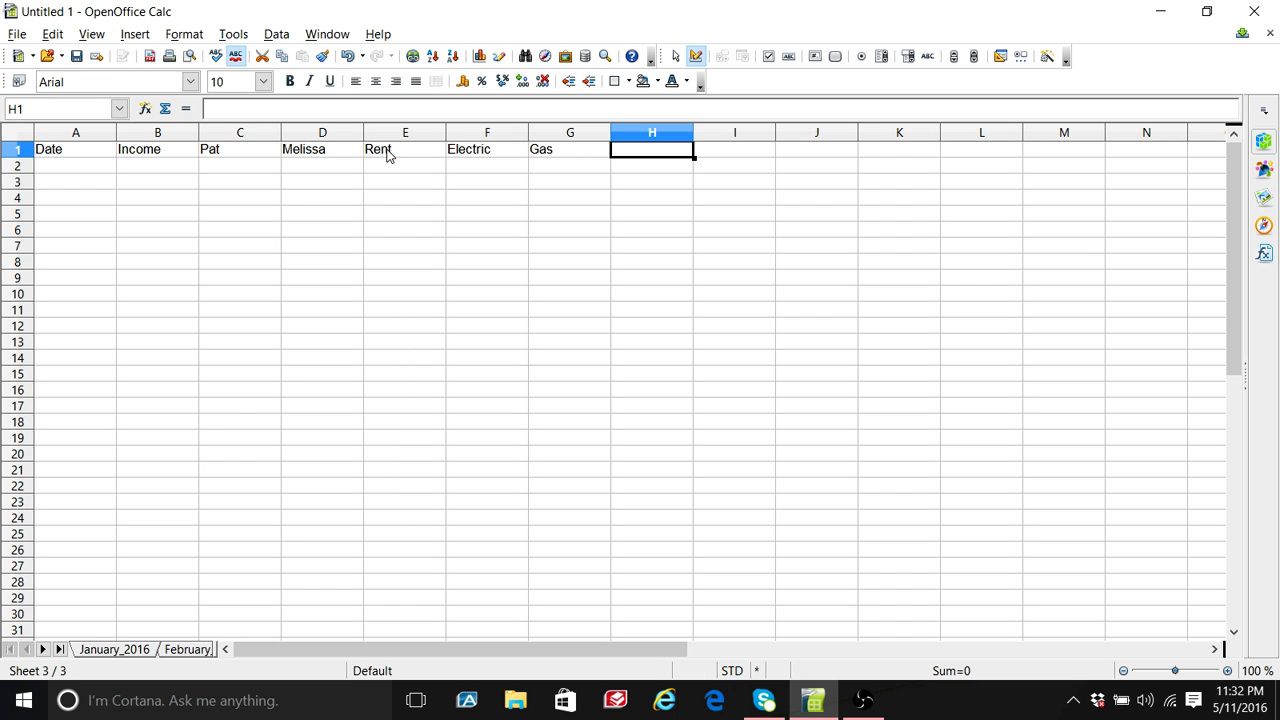
left_click(564, 156)
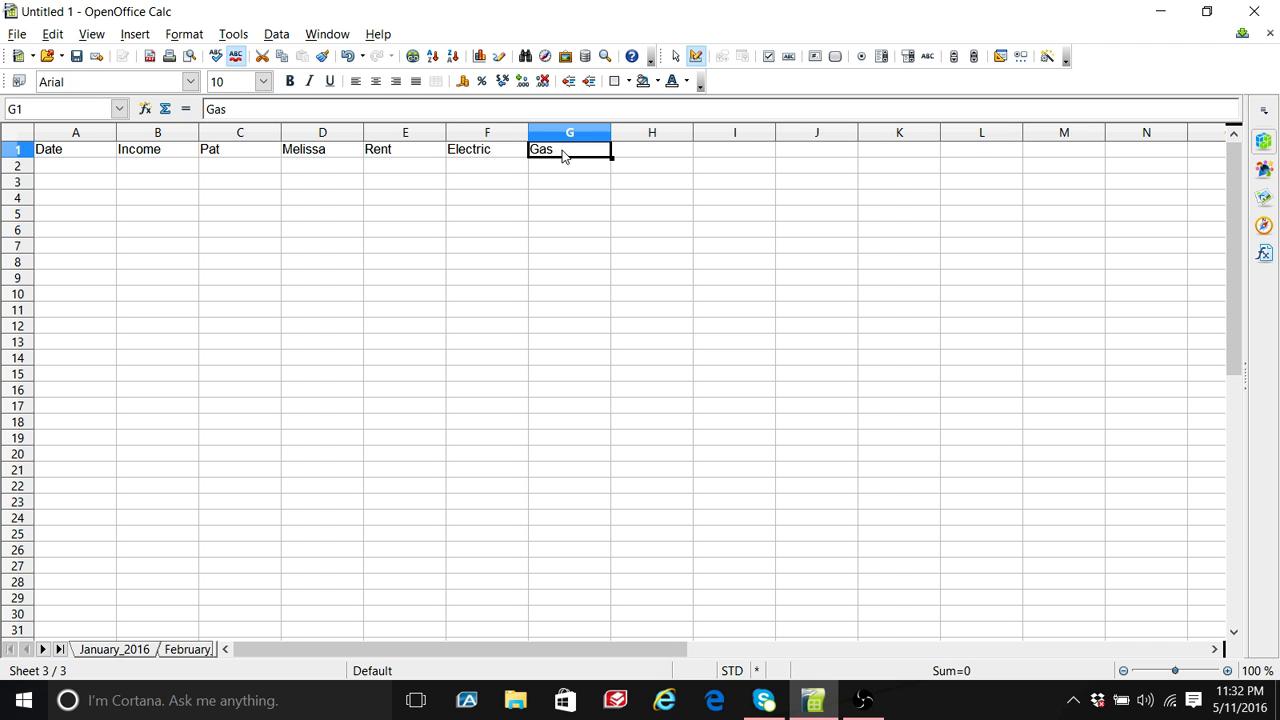
type("H")
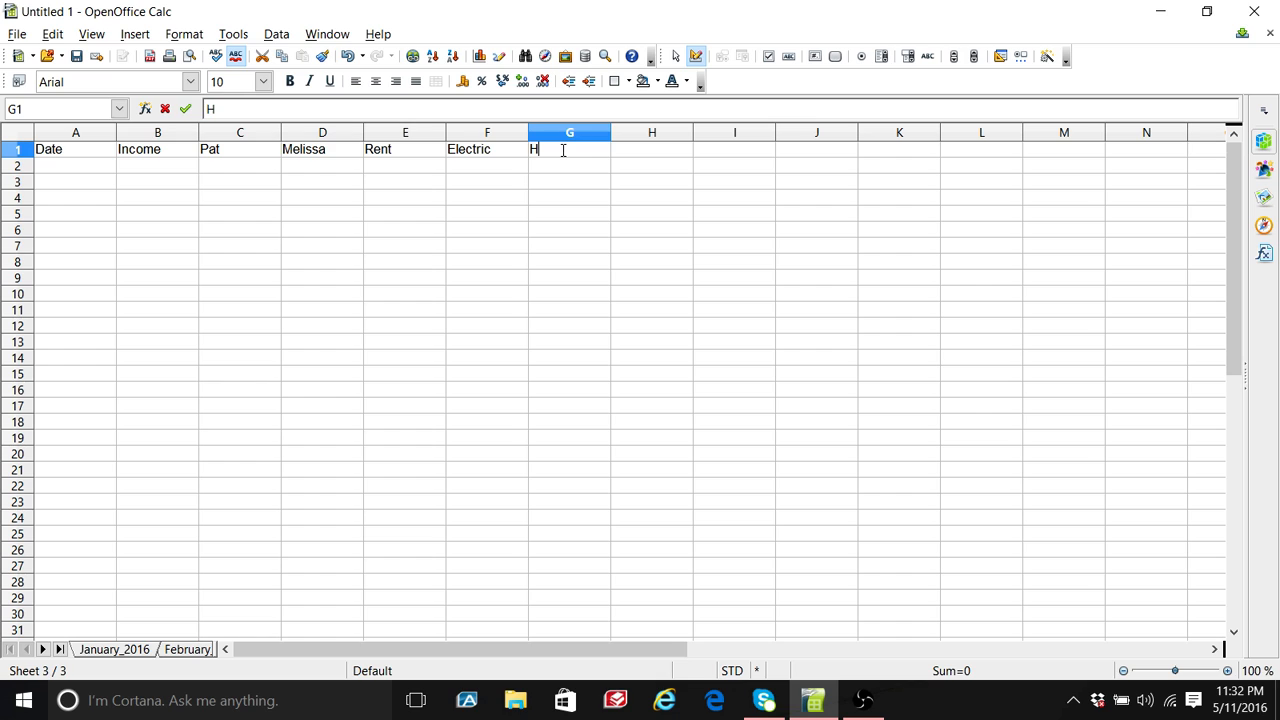
type("ouse Gas")
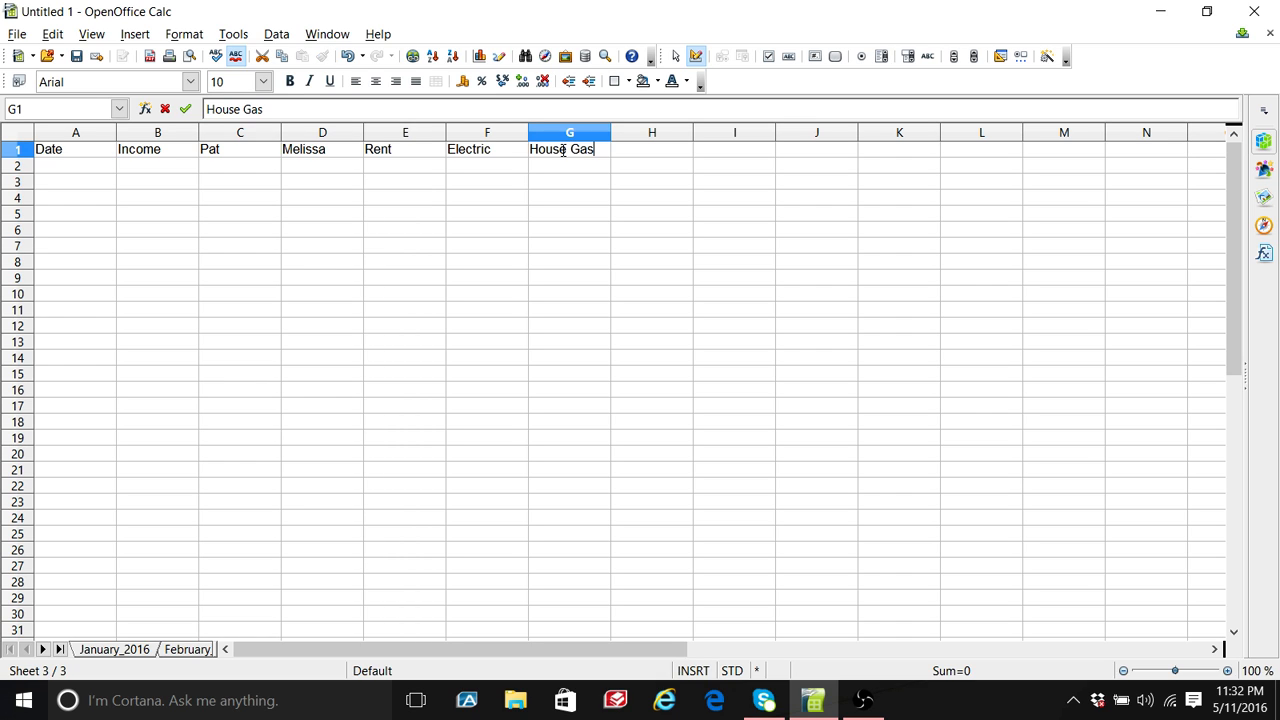
key("Tab")
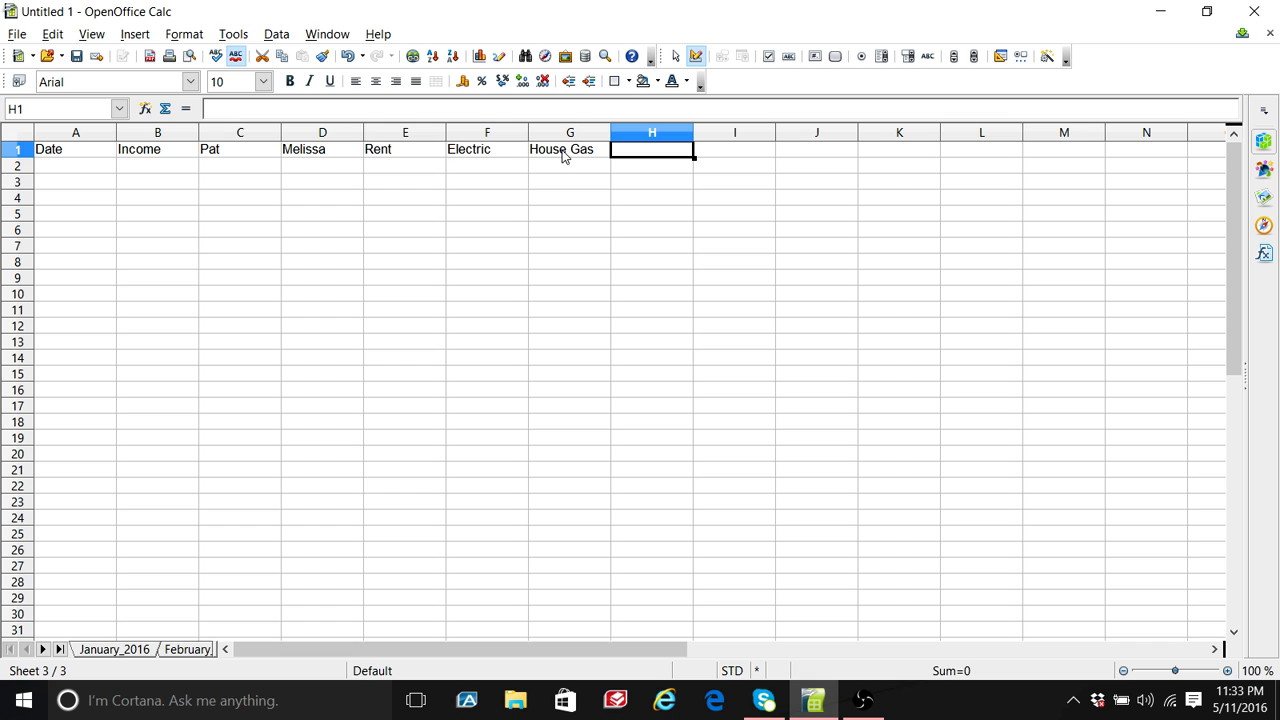
Step: Enter the expense column heading Cable in H1
type("Cable")
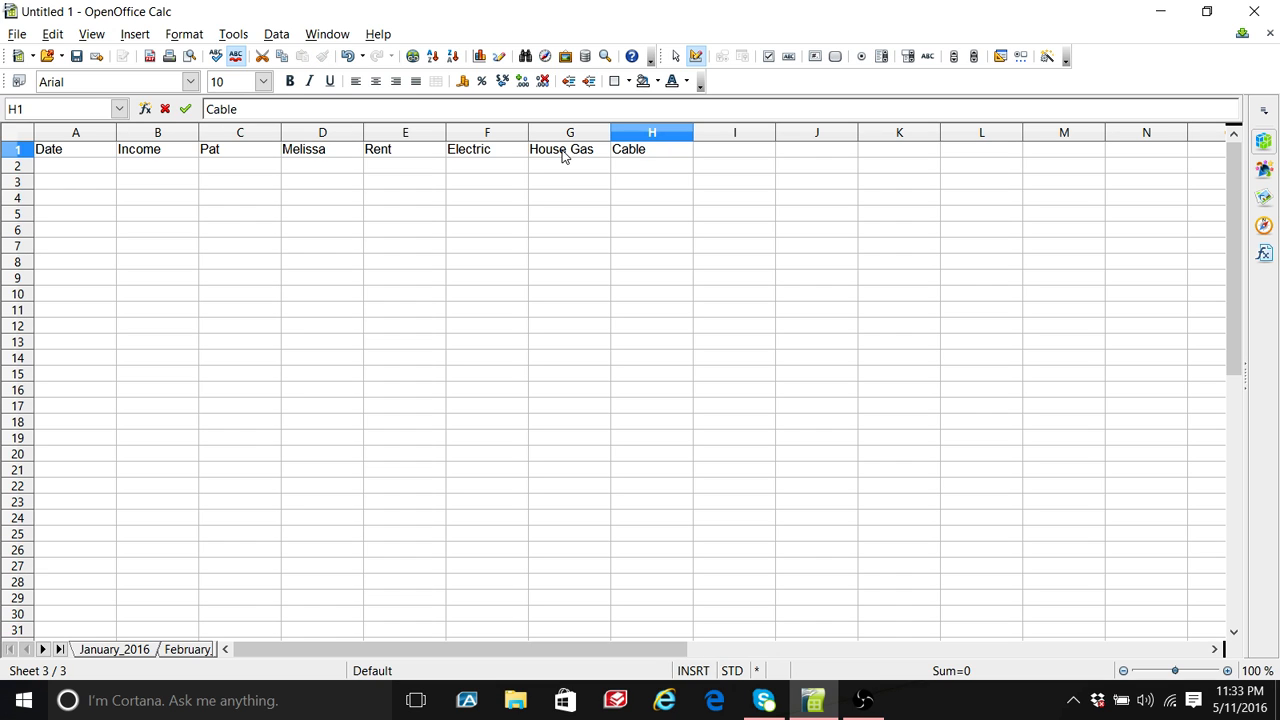
key("Tab")
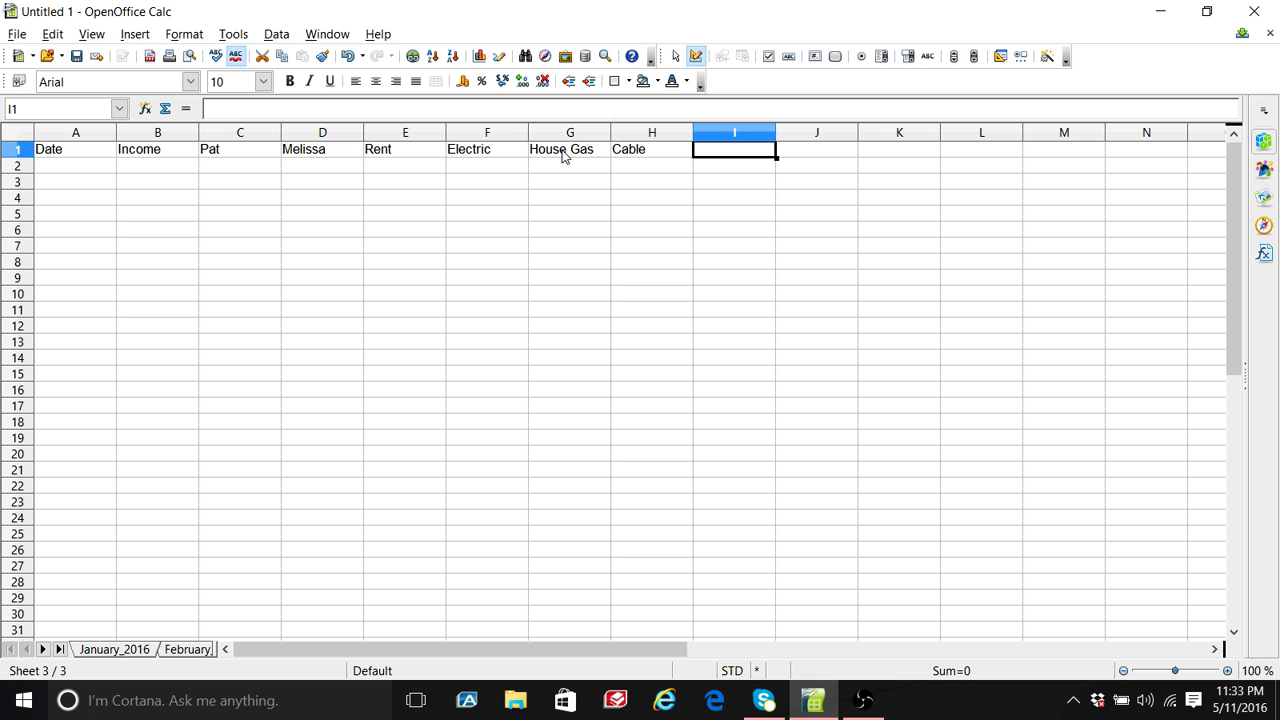
type("Gas")
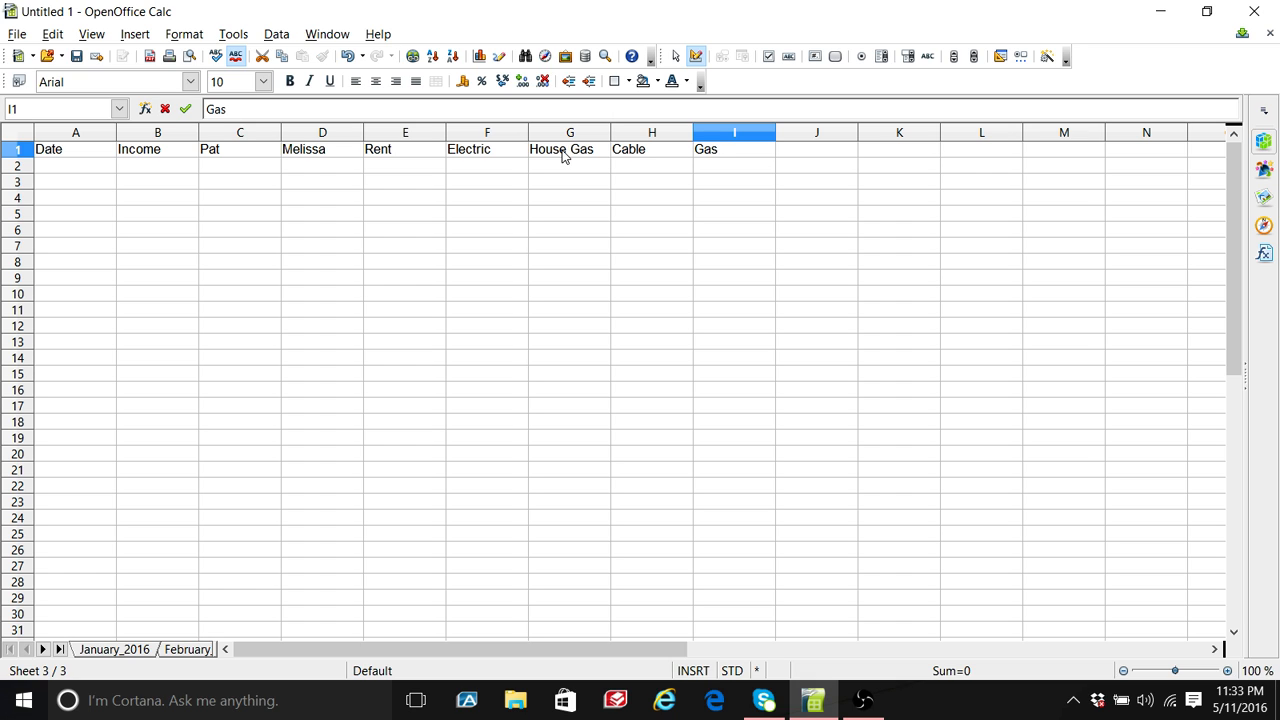
type(" for car")
key("BackSpace")
key("BackSpace")
key("BackSpace")
key("BackSpace")
key("BackSpace")
key("BackSpace")
key("BackSpace")
key("BackSpace")
key("BackSpace")
key("BackSpace")
key("BackSpace")
Step: Enter the expense column headings Phone in I1 and Gas for car in J1
type("Phone")
key("Tab")
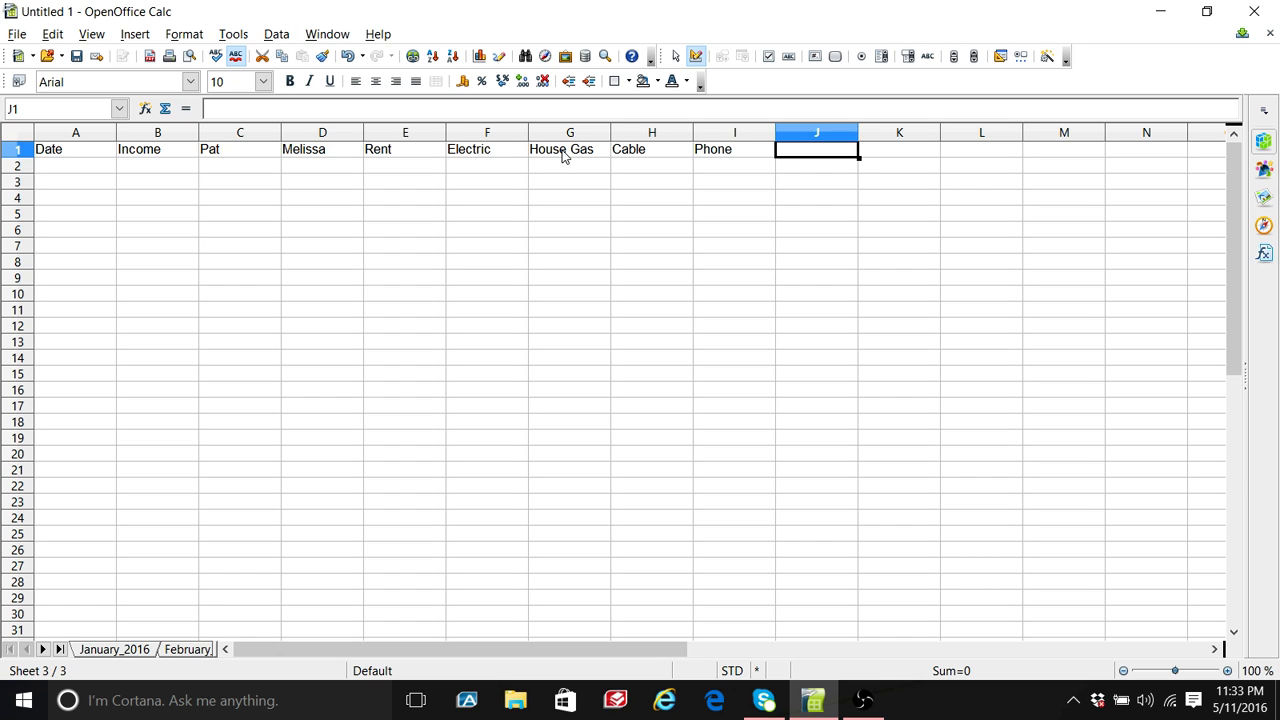
type("Gas ")
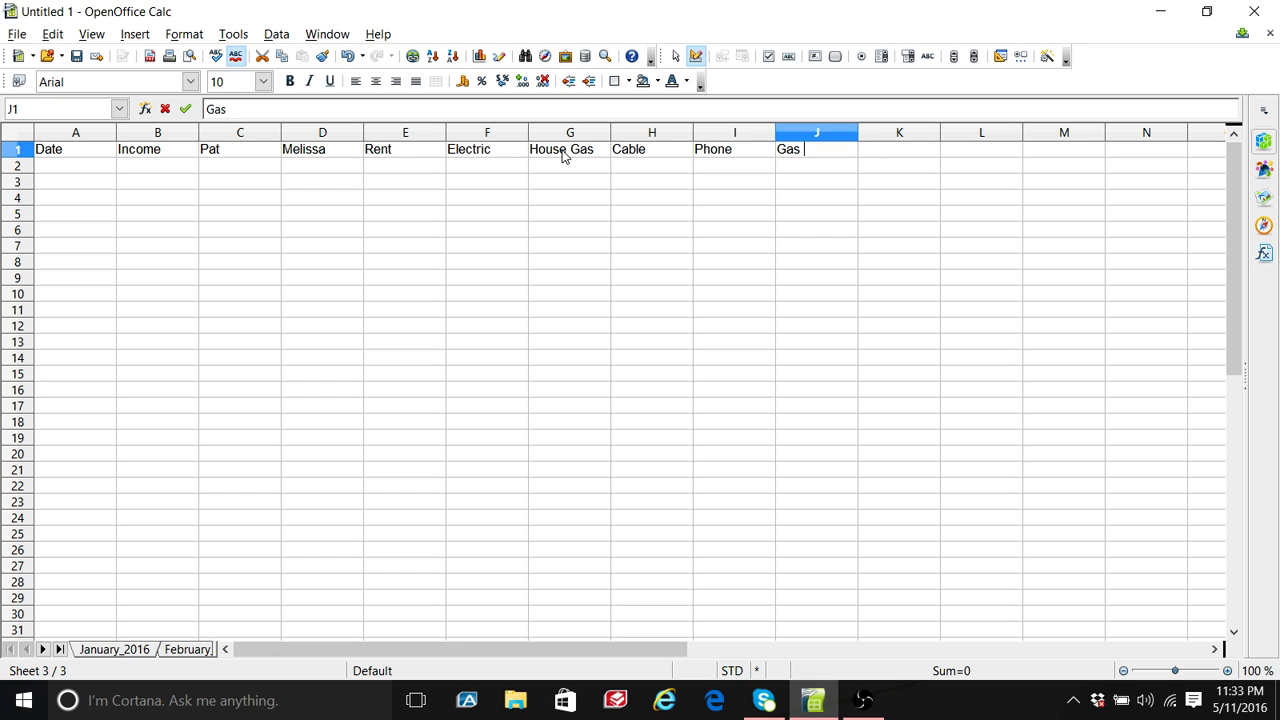
type("for car")
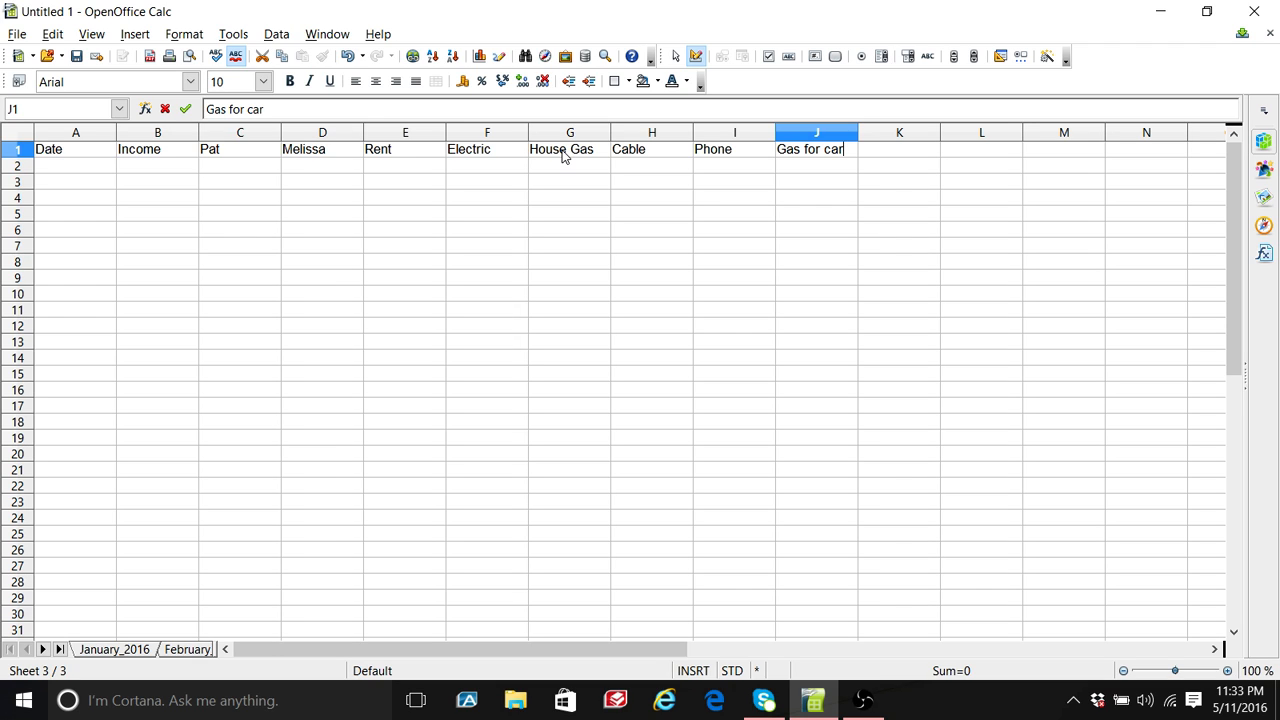
key("Tab")
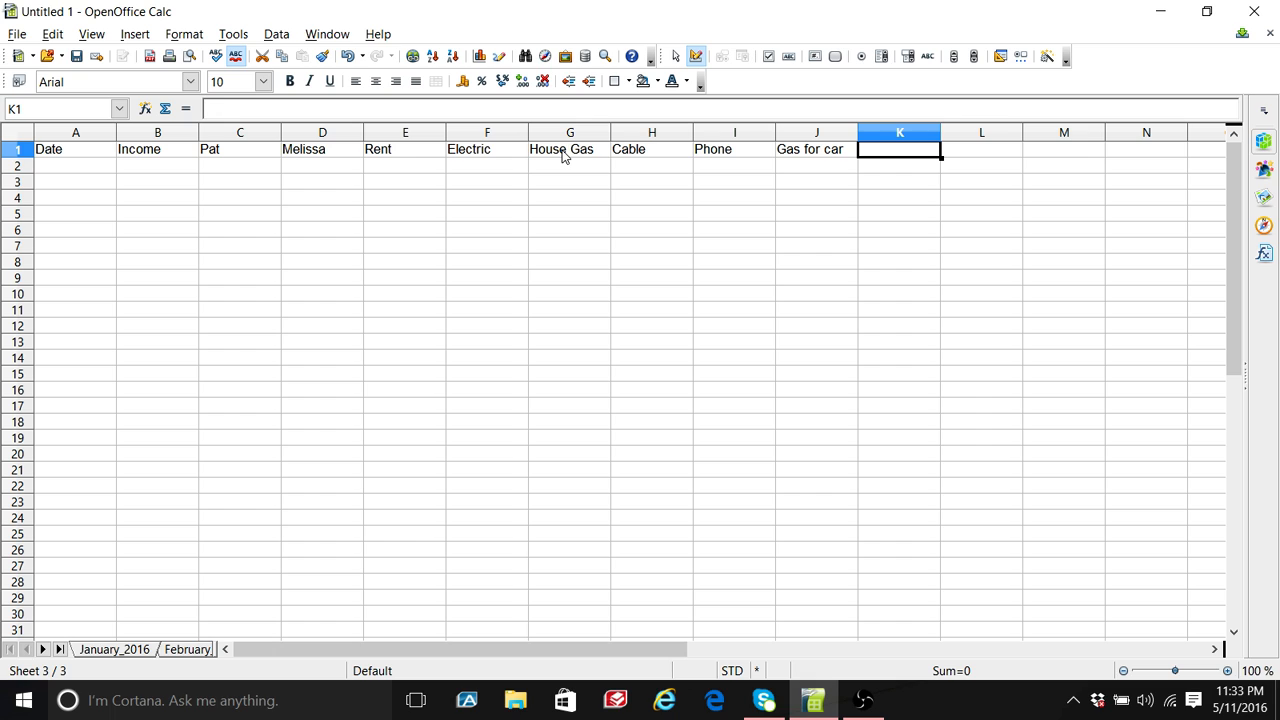
Step: Enter the expense column heading Insurance in K1
type("Insu")
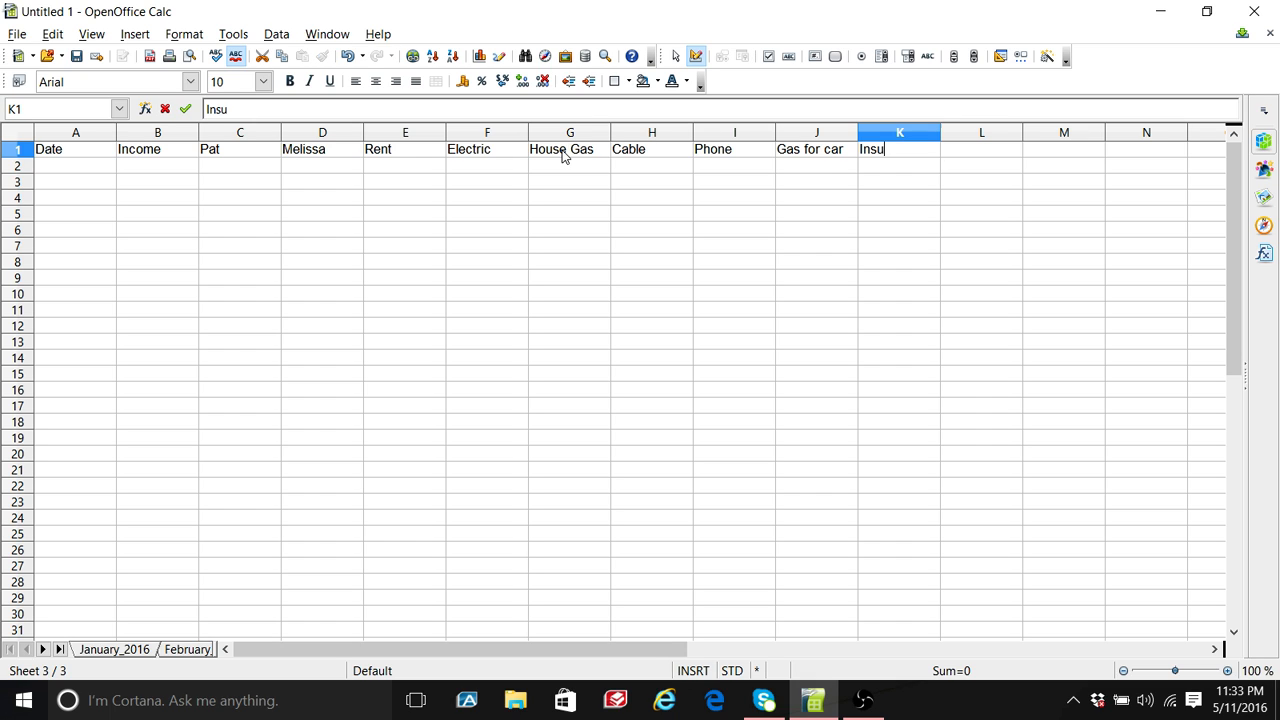
type("rance")
left_click(565, 162)
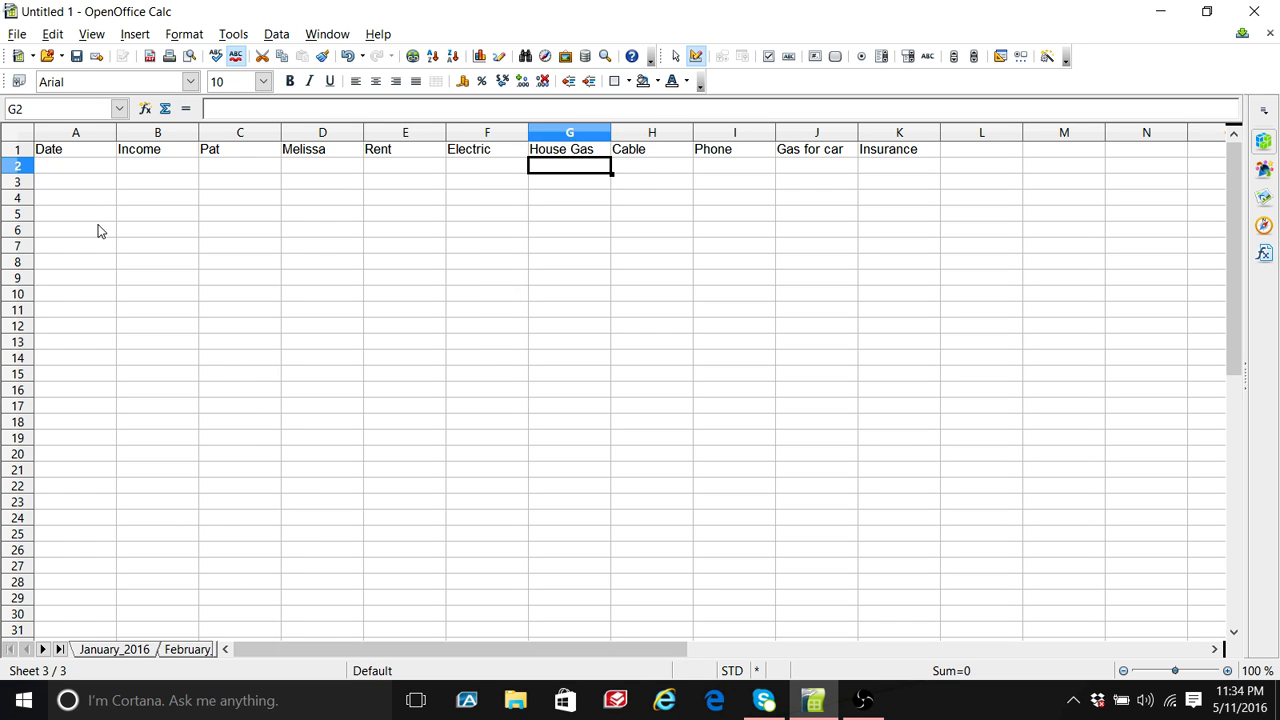
Step: Enter the date 1/01/2016 in A2 under the Date heading
left_click(80, 170)
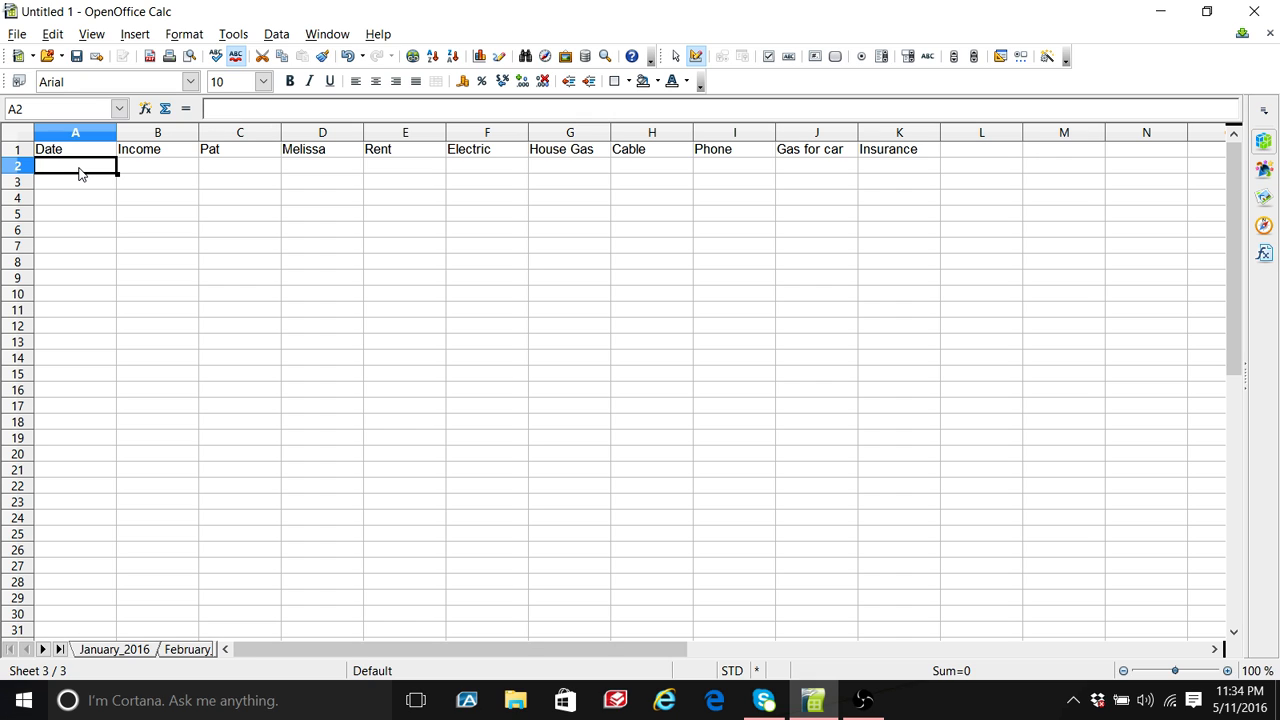
type("1")
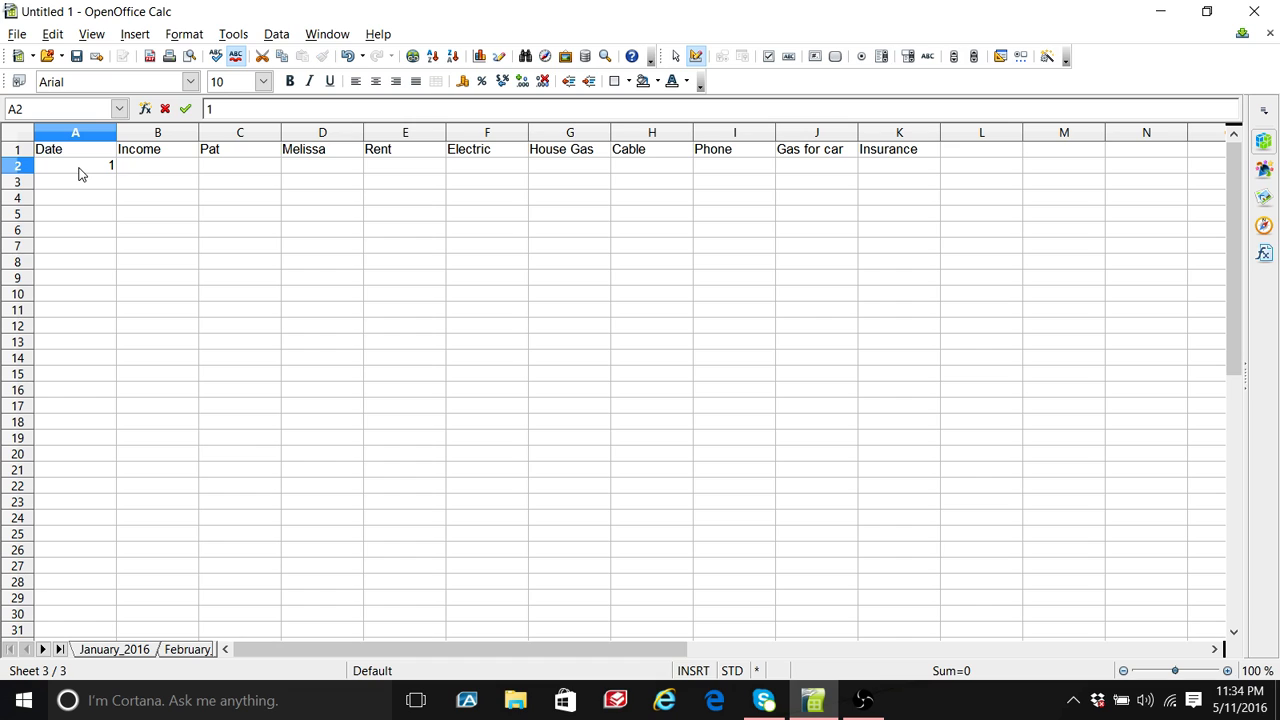
type("/01/2016")
key("Return")
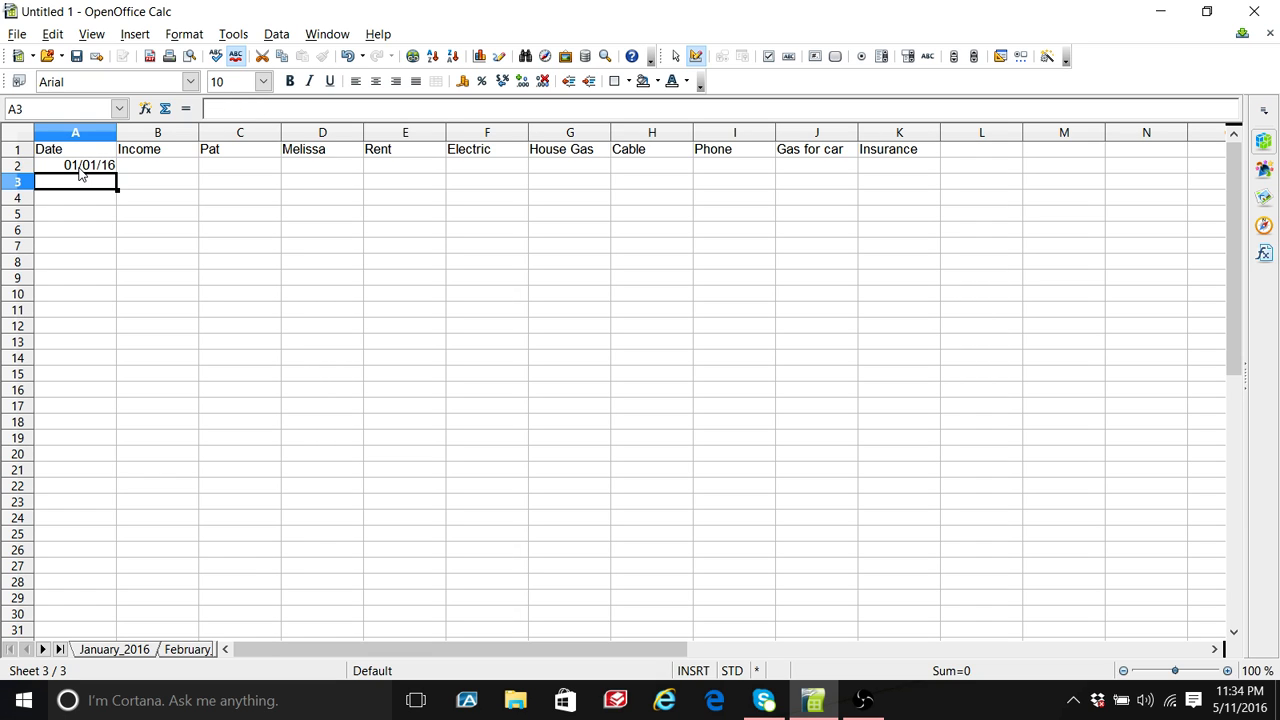
Step: Format the date in A2 with the long weekday date format Friday, December 31, 1999 (format code NNNNMMMM D, YYYY)
left_click(86, 168)
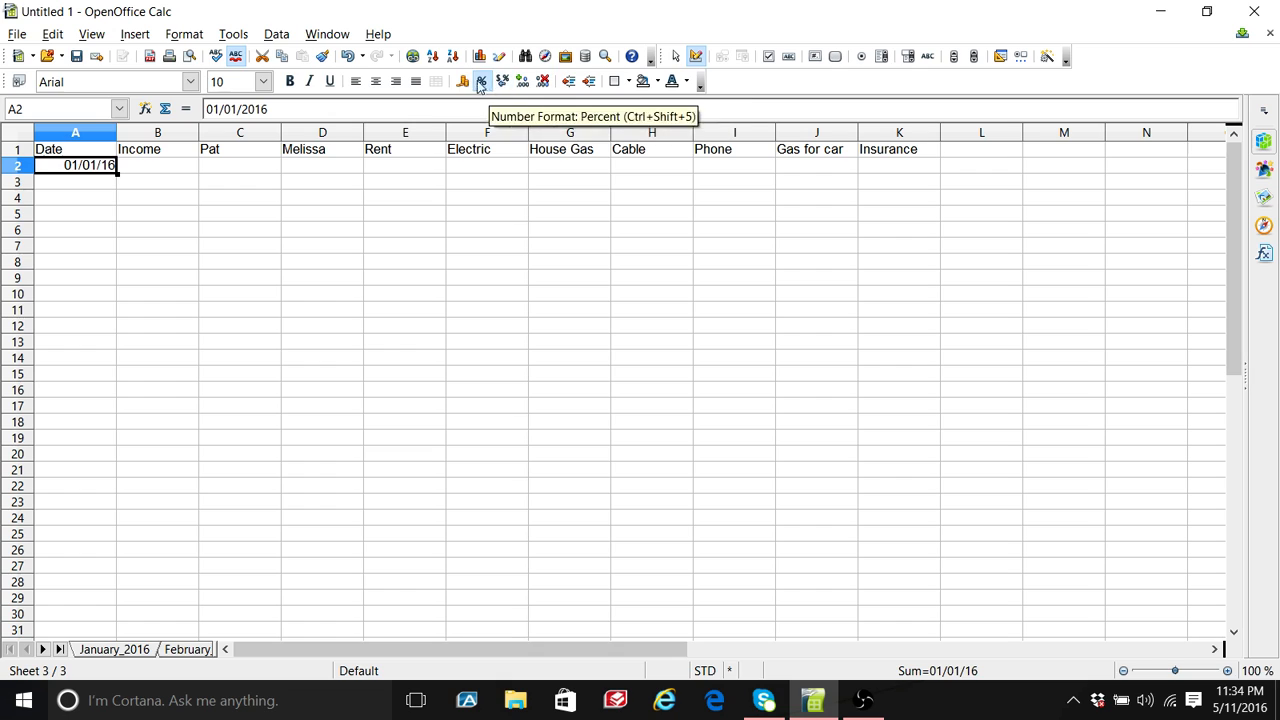
right_click(98, 174)
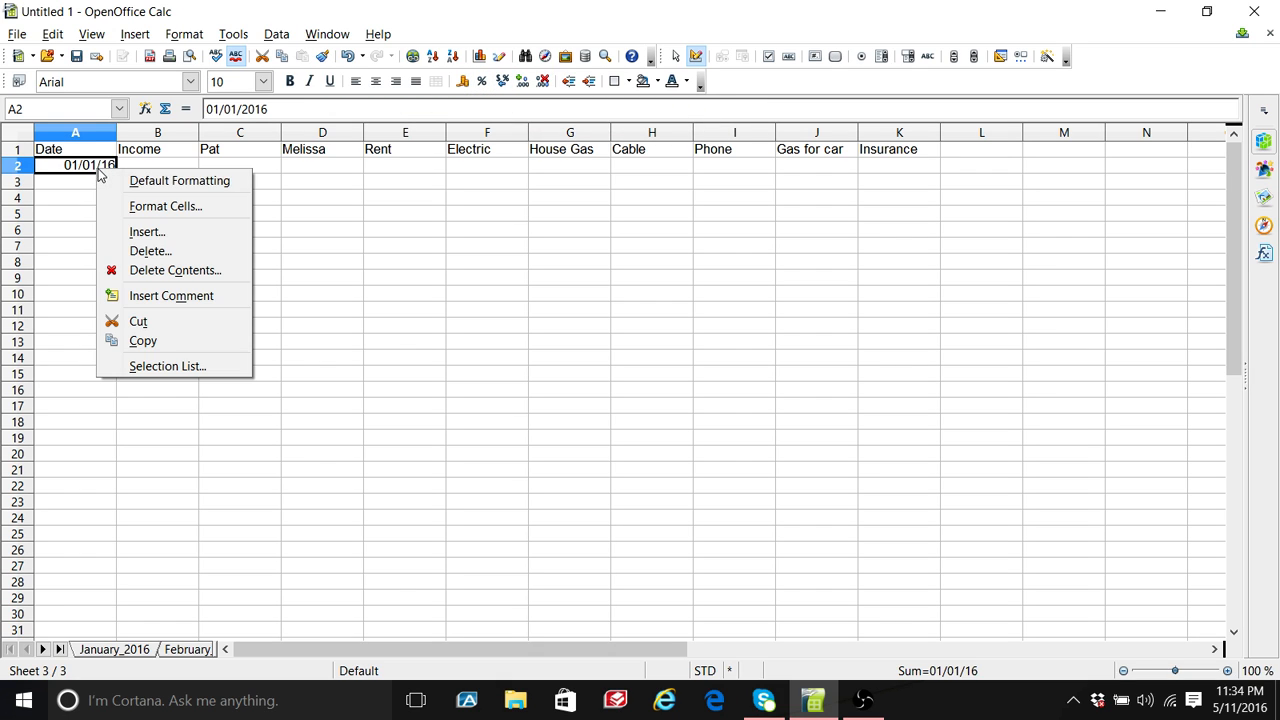
left_click(151, 207)
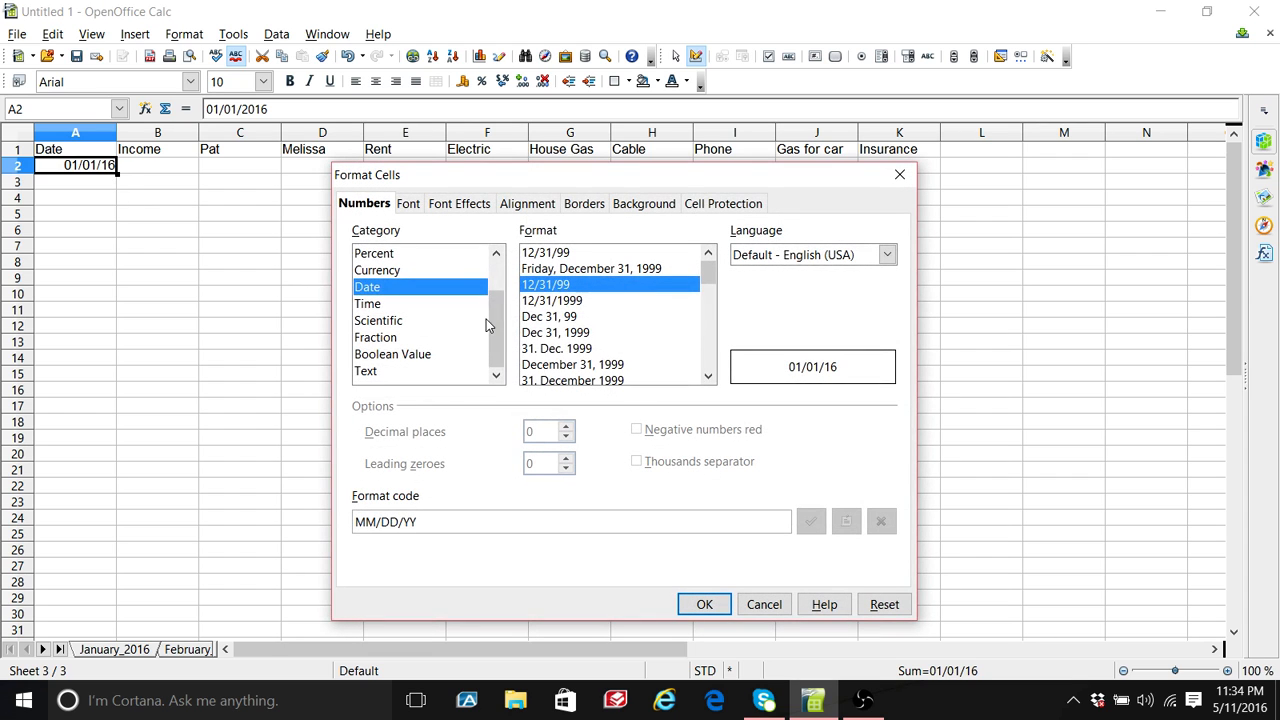
left_click(585, 270)
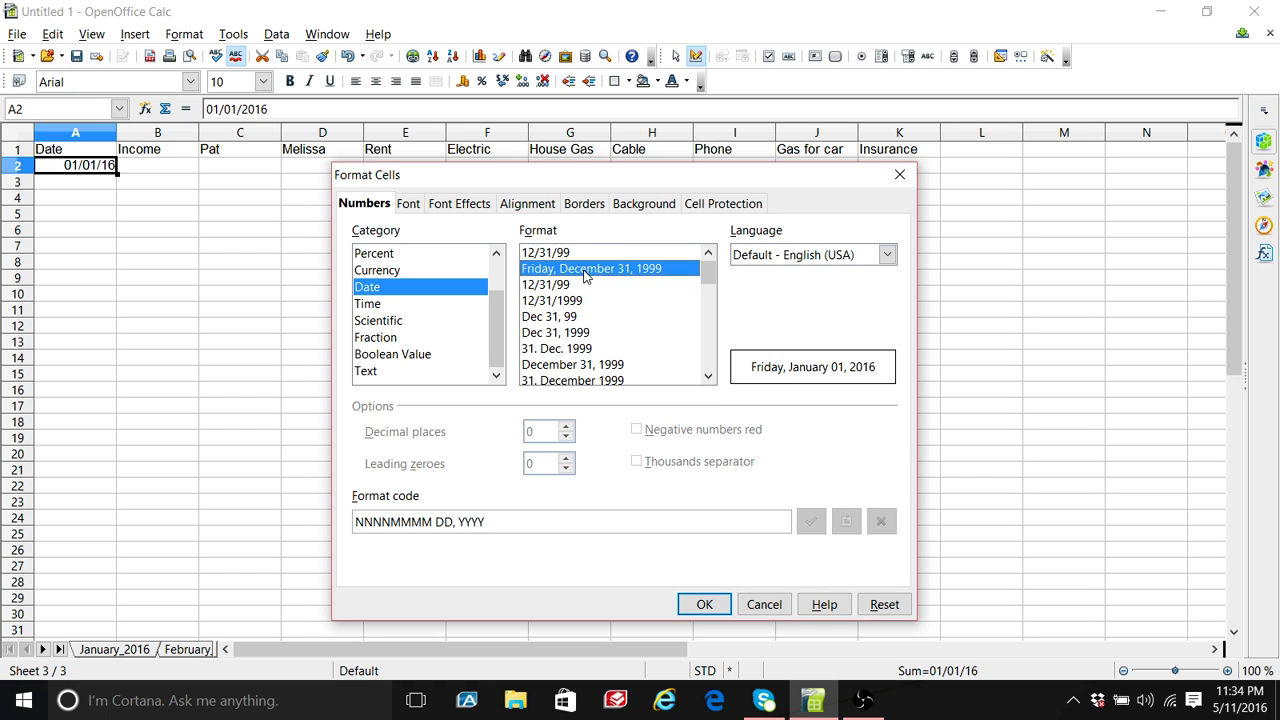
left_click(708, 376)
left_click(708, 376)
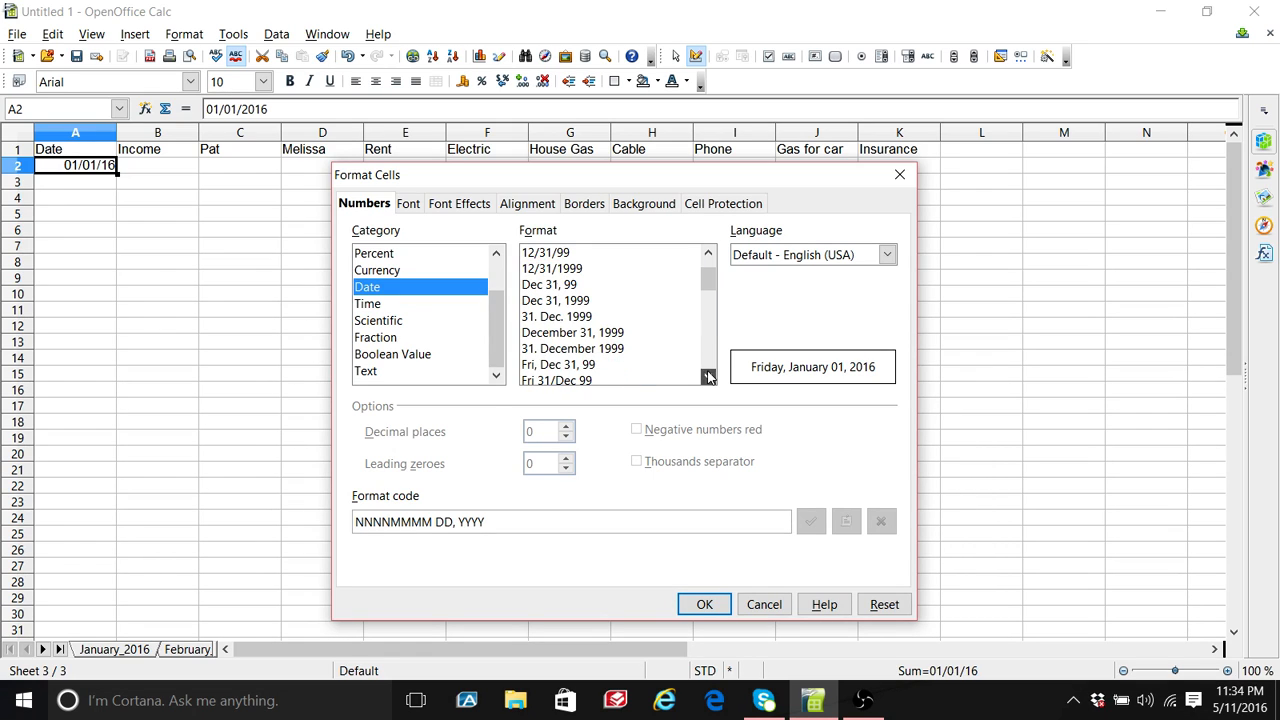
left_click(708, 376)
left_click(708, 376)
left_click(708, 376)
left_click(708, 376)
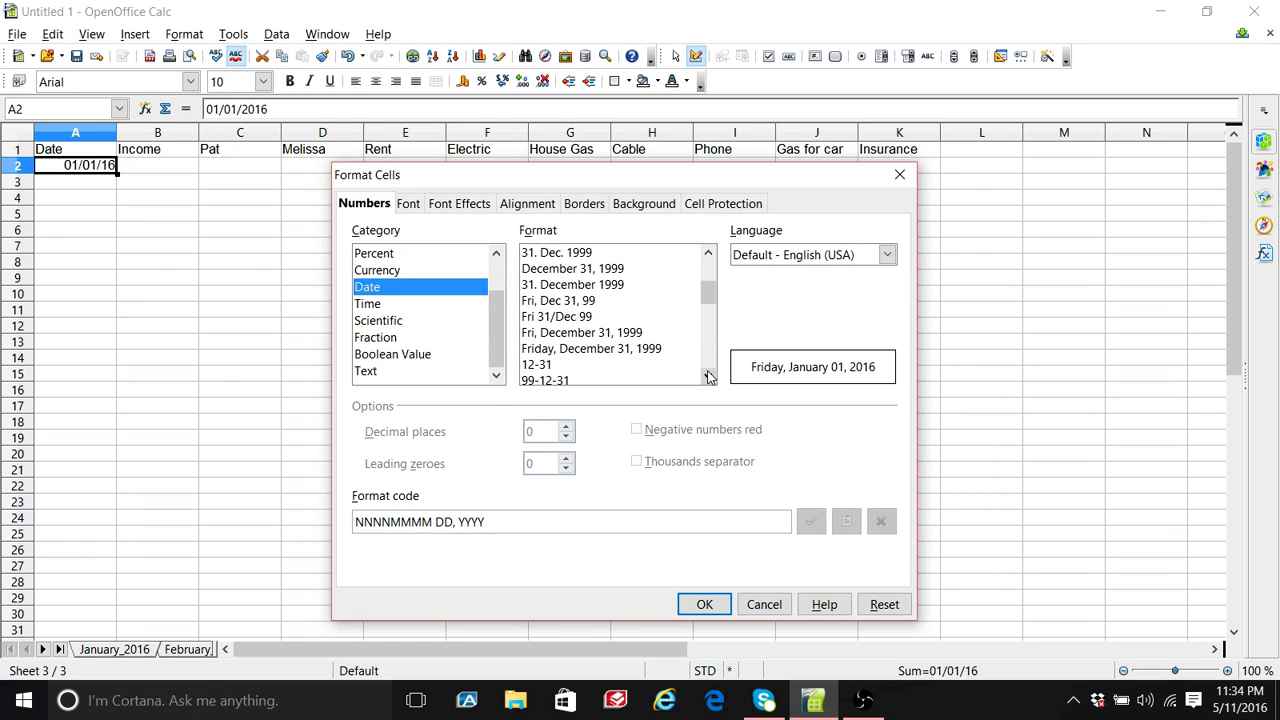
left_click(623, 350)
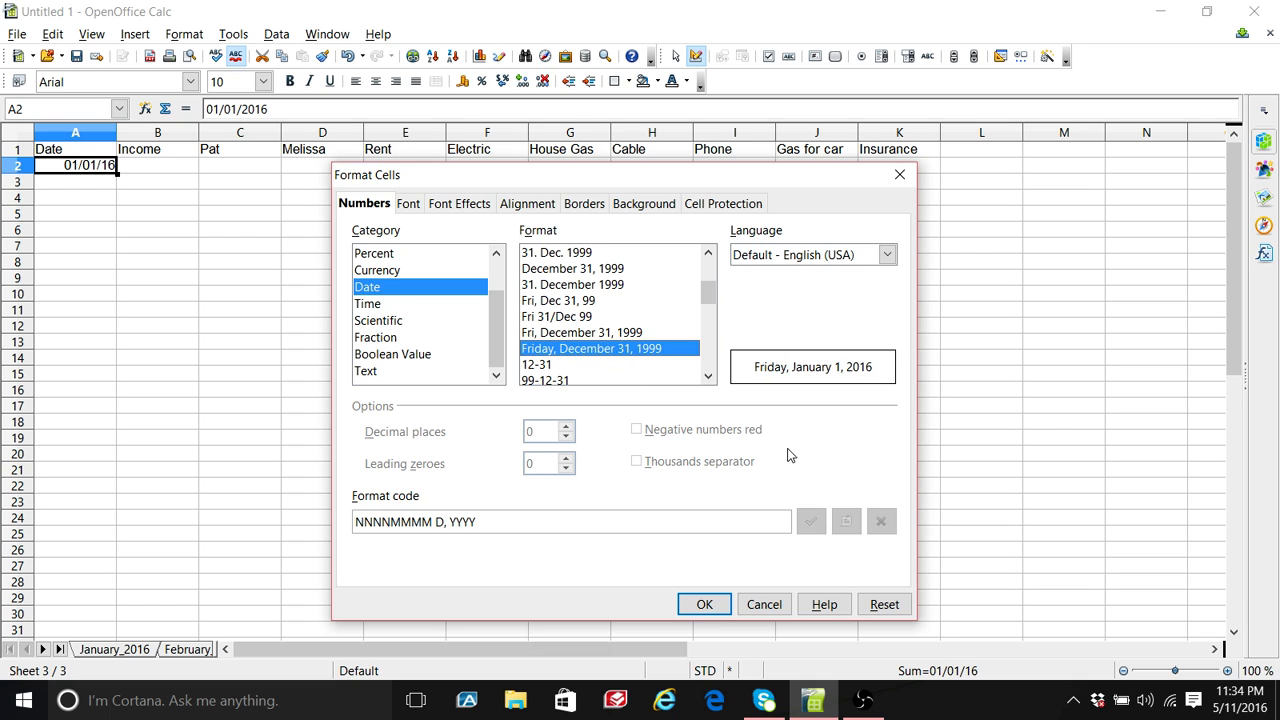
left_click(705, 605)
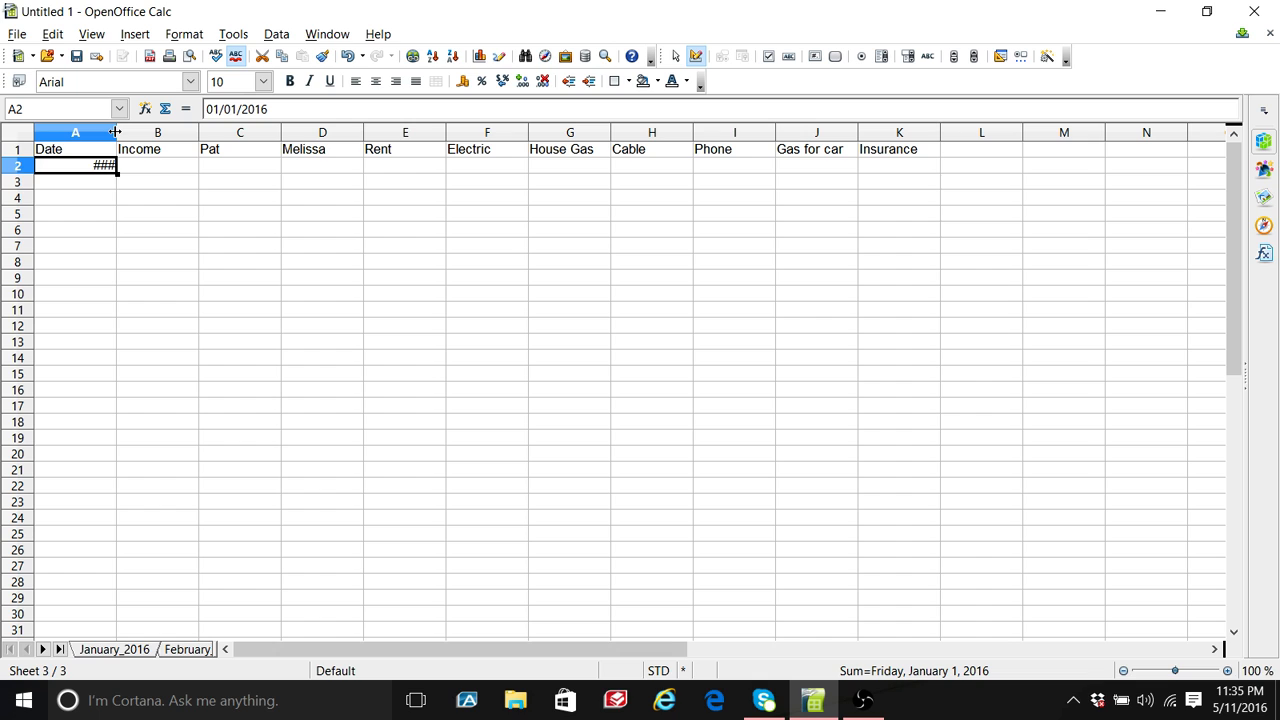
Step: Fill the daily dates from A2 down to A32 and fit the width of column A to its contents
double_click(117, 132)
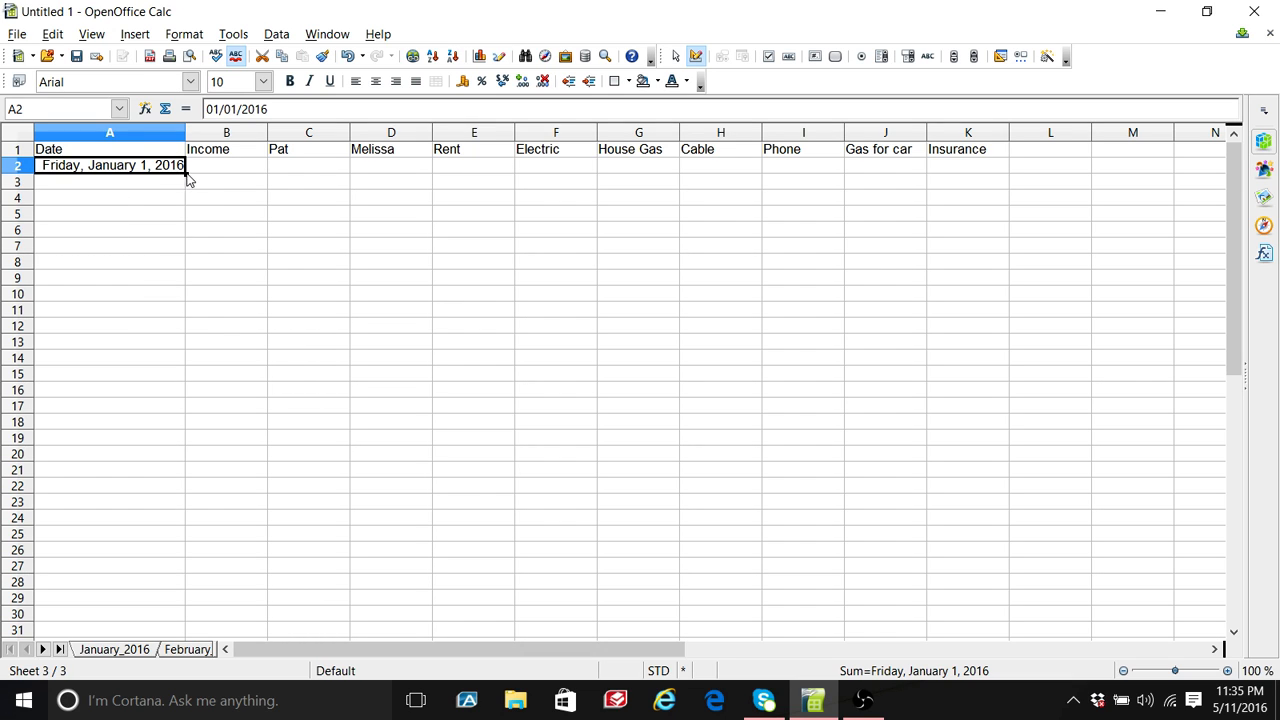
left_click_drag(186, 178, 175, 492)
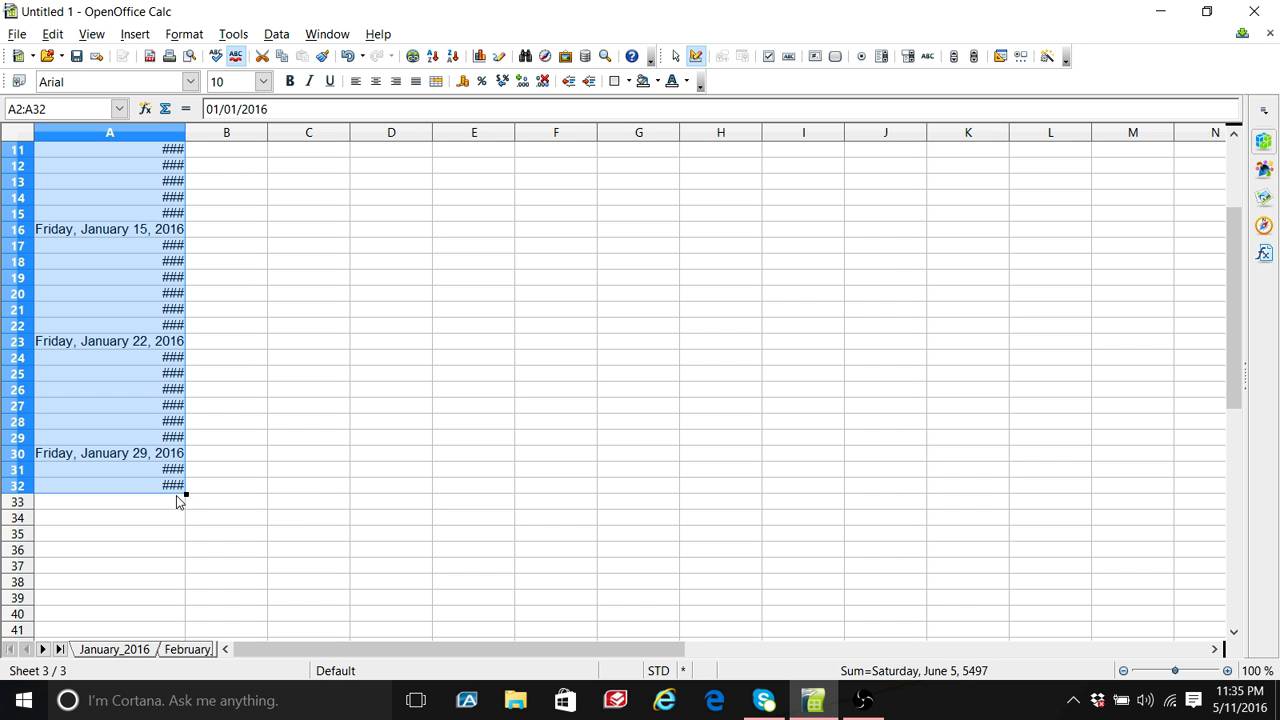
double_click(186, 132)
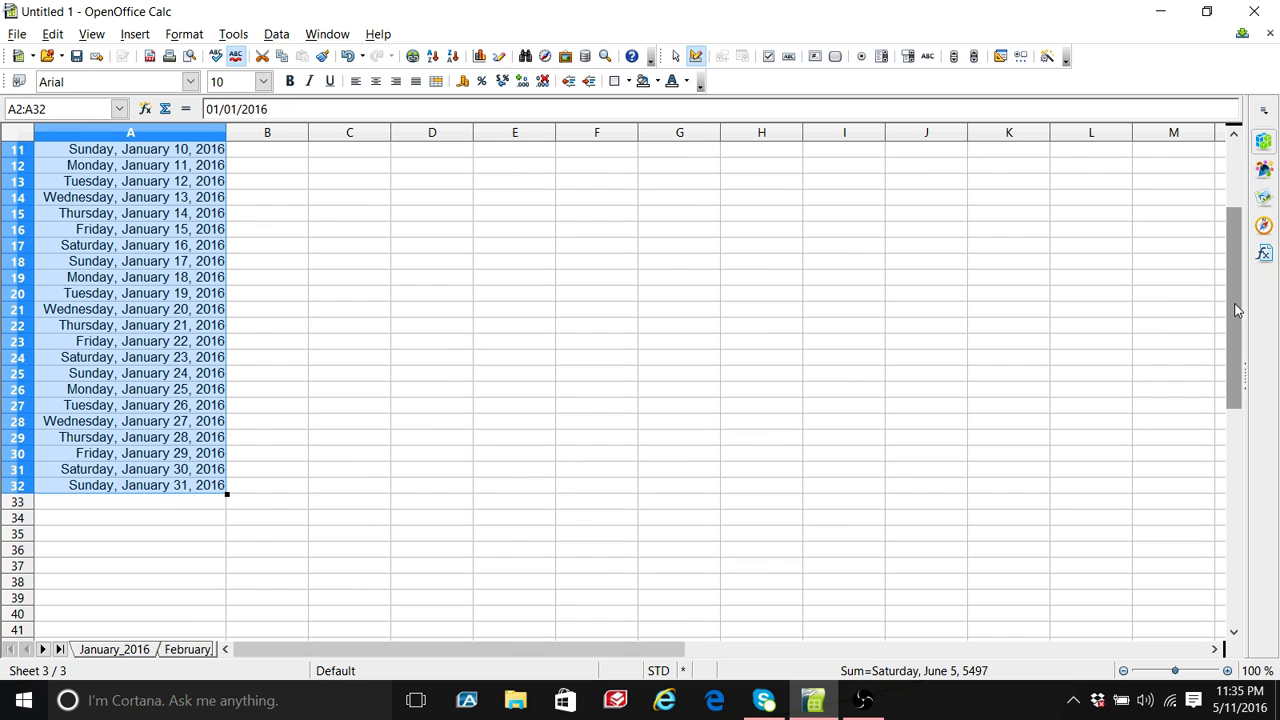
Step: Center the dates in A2:A32, and make the Date heading in A1 centered and bold
left_click_drag(1236, 310, 1218, 170)
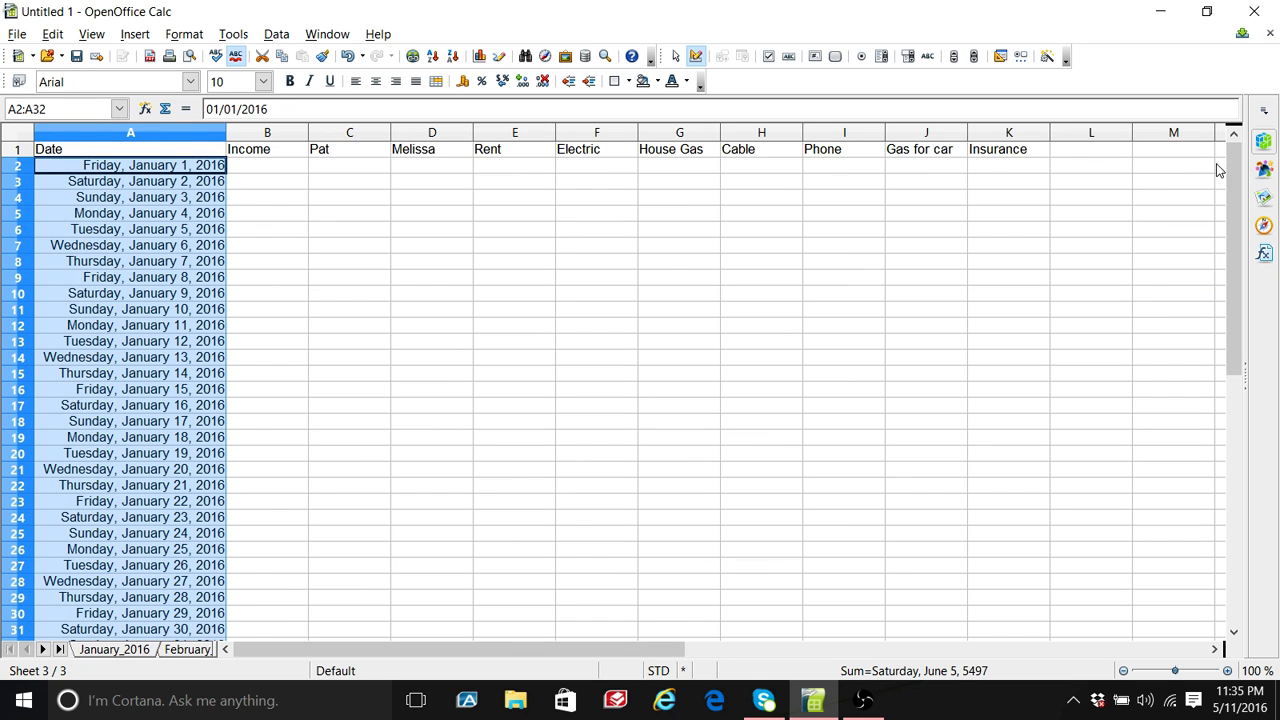
left_click(377, 84)
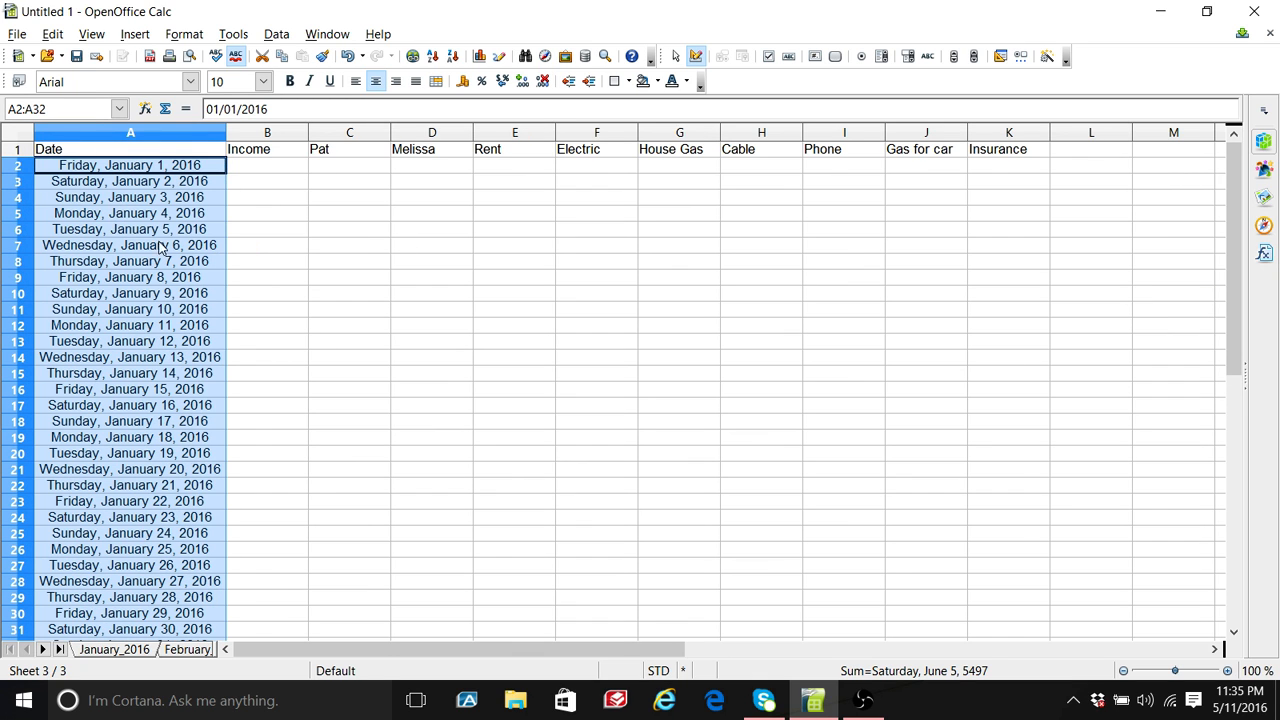
left_click(136, 153)
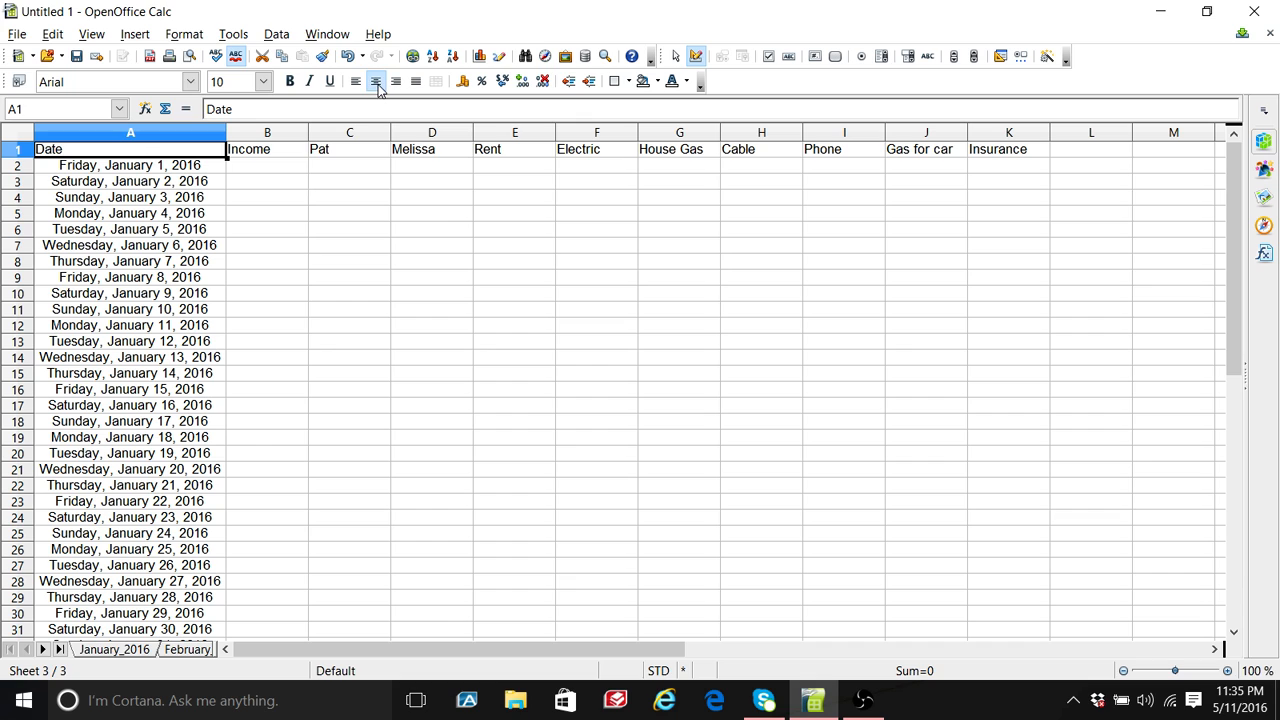
left_click(377, 86)
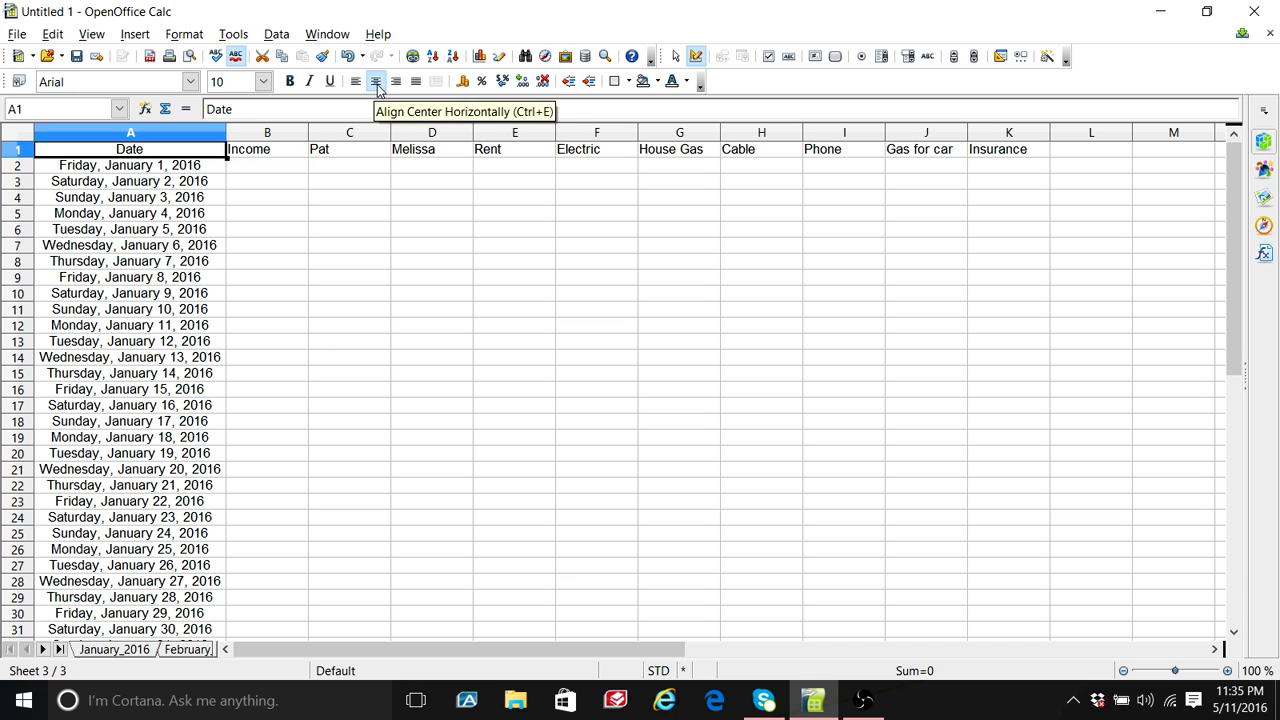
left_click(288, 82)
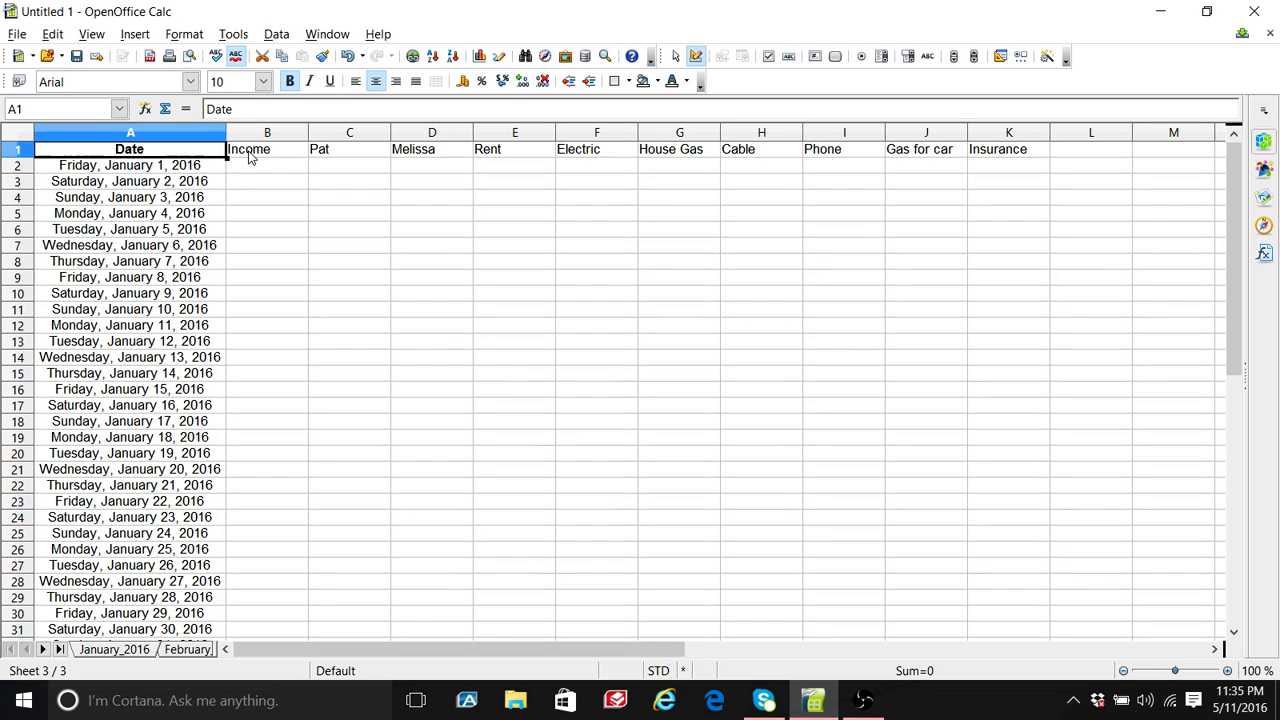
Step: Center the headings in B1:K1 and make them bold
left_click_drag(250, 157, 978, 149)
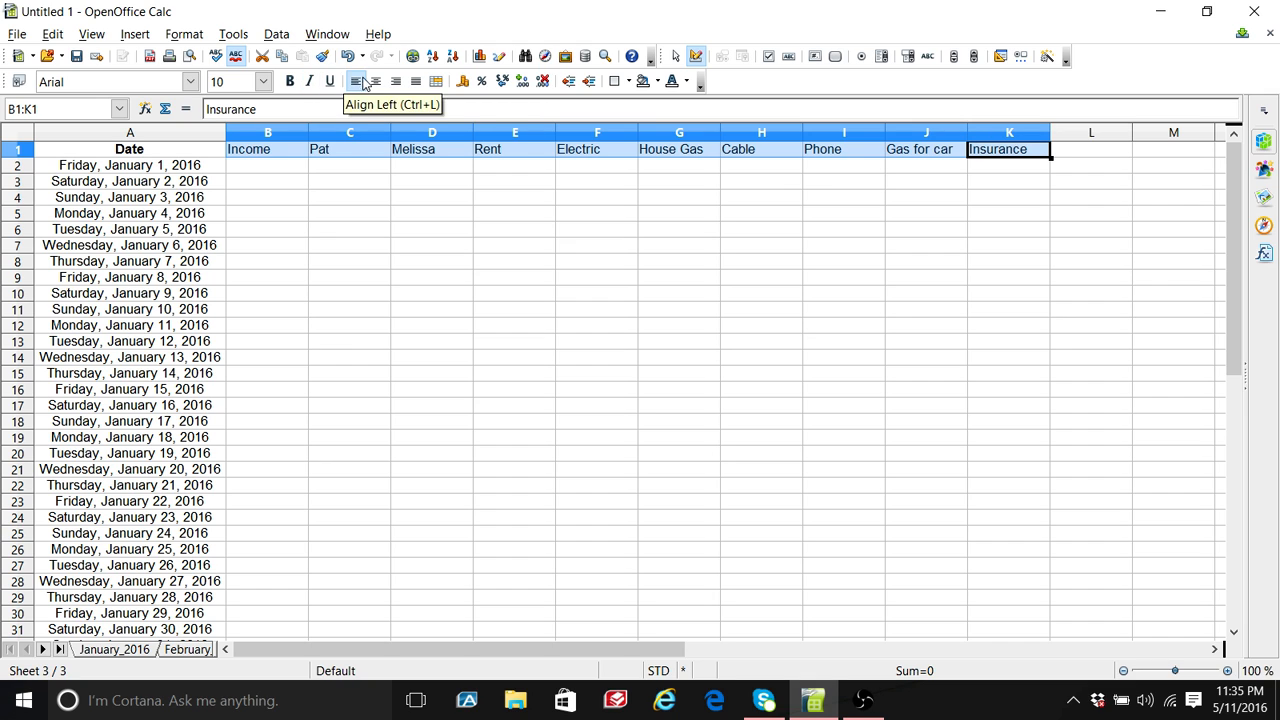
left_click(375, 81)
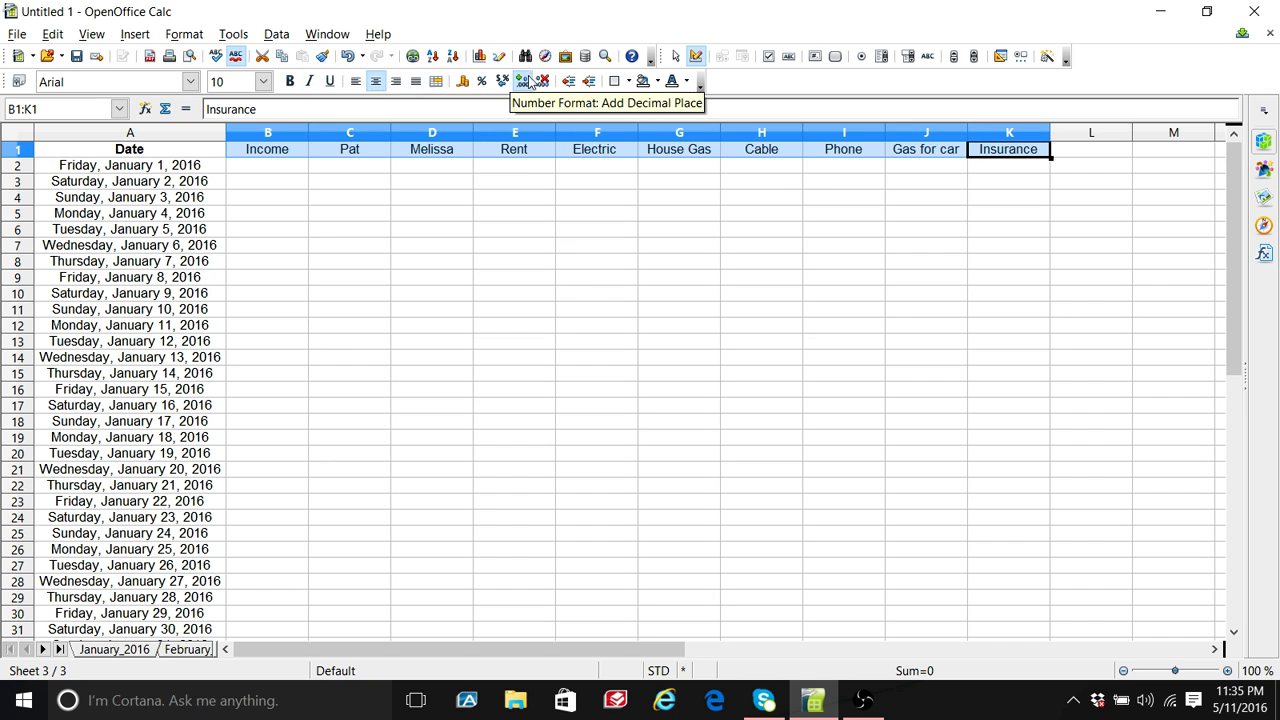
left_click(289, 88)
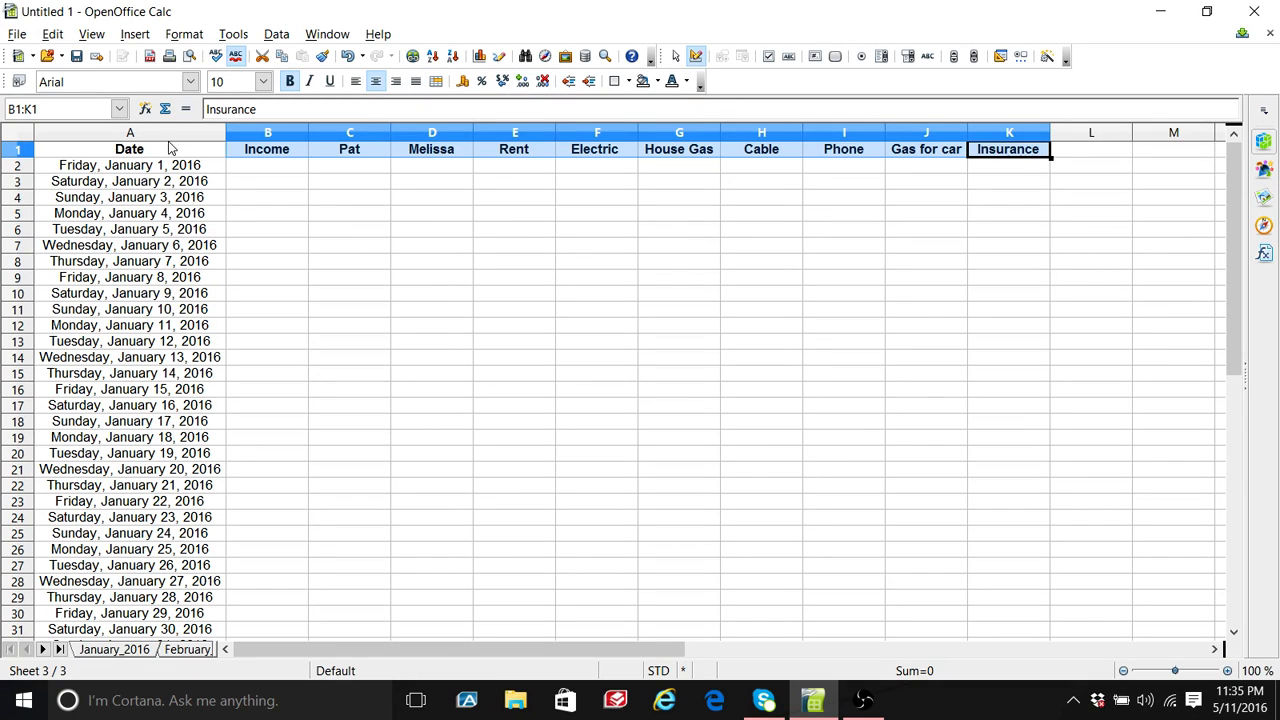
Step: Apply a bright cyan background color to the heading row A1:K1
left_click_drag(137, 157, 1005, 145)
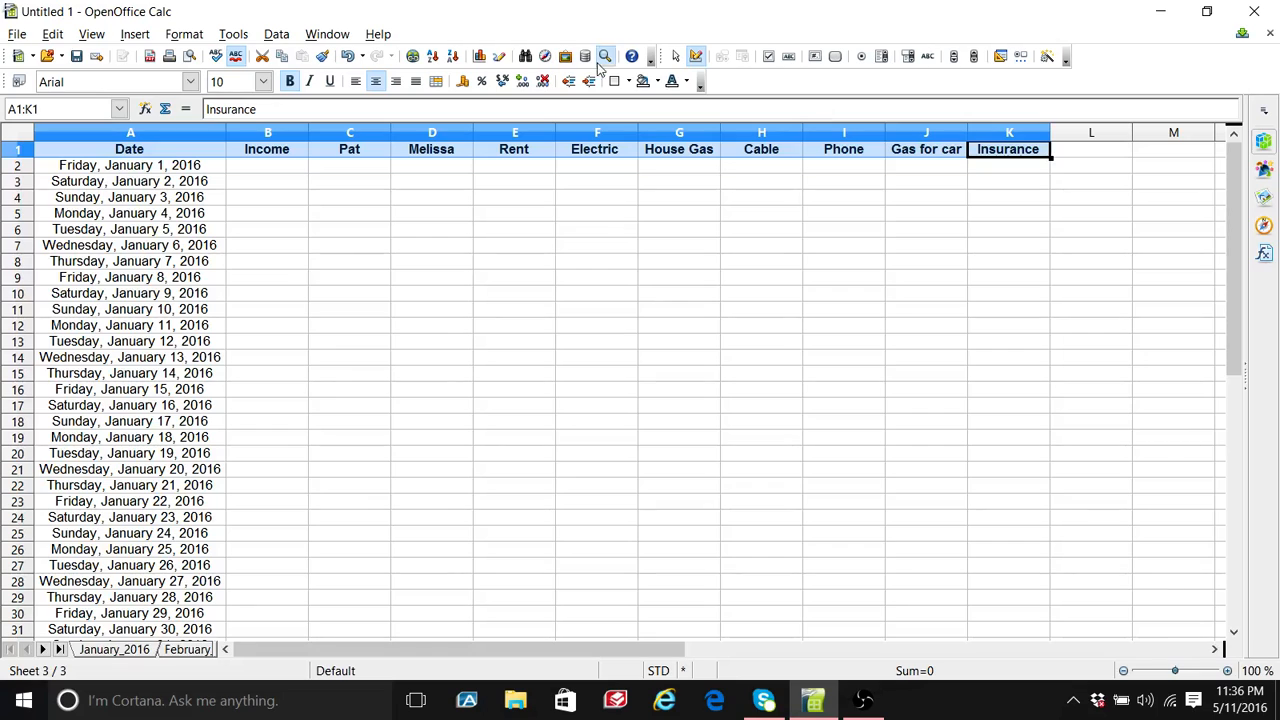
left_click(656, 83)
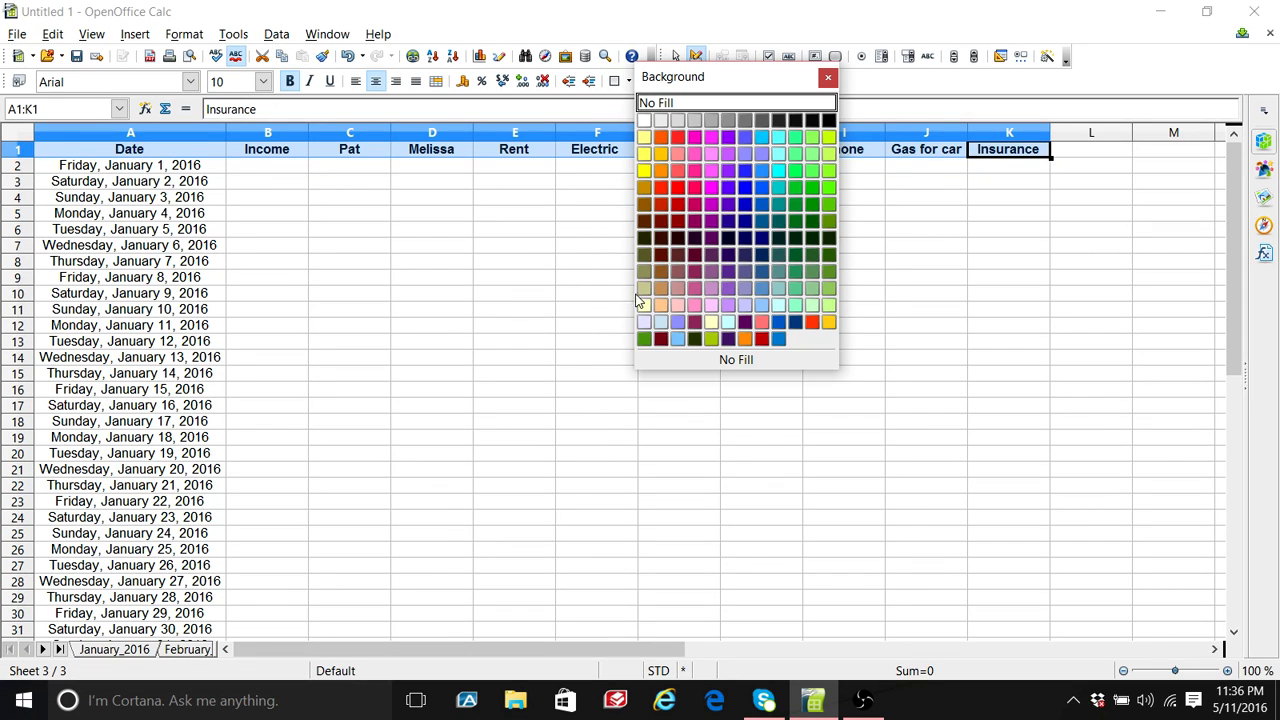
left_click(779, 175)
left_click(1032, 250)
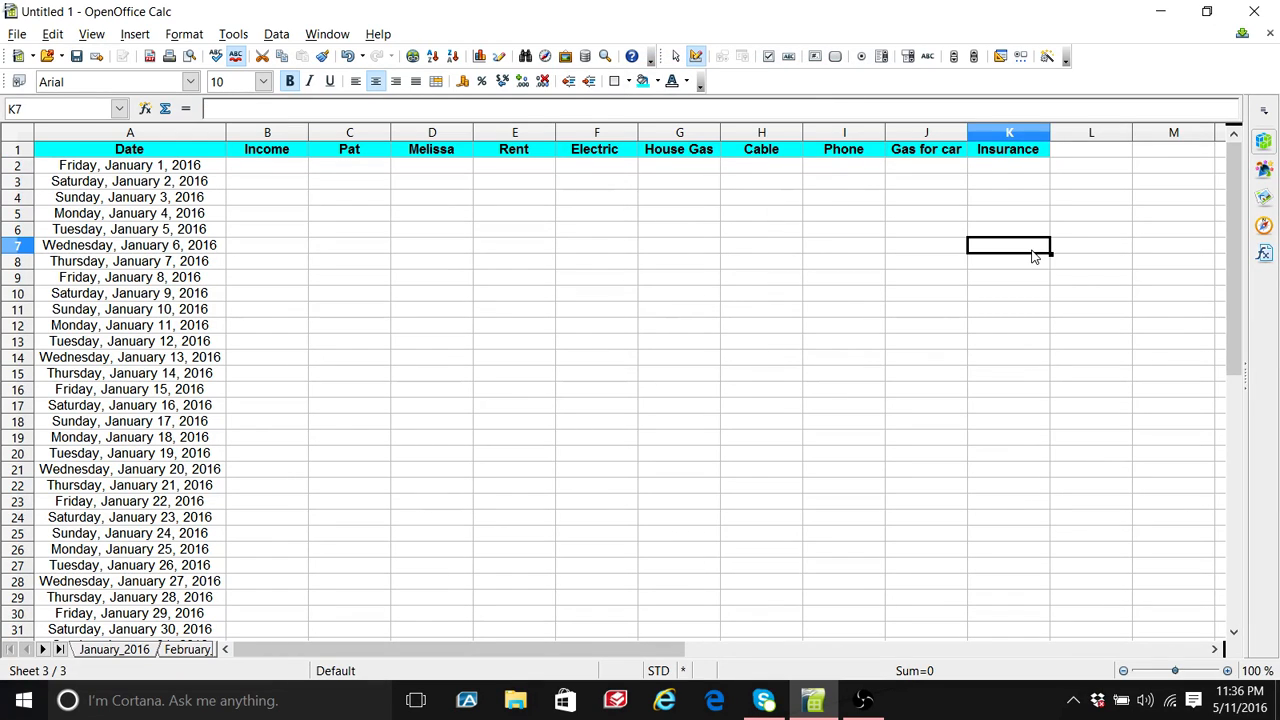
left_click(266, 169)
left_click(347, 169)
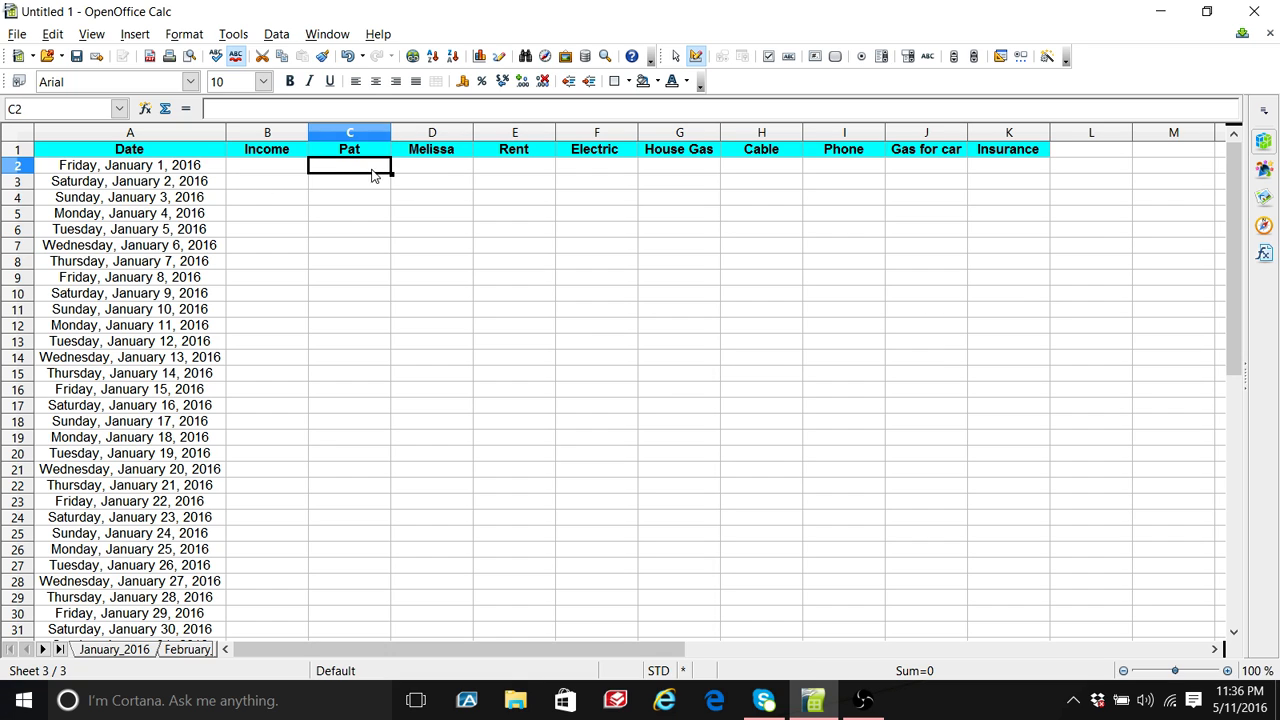
left_click(437, 171)
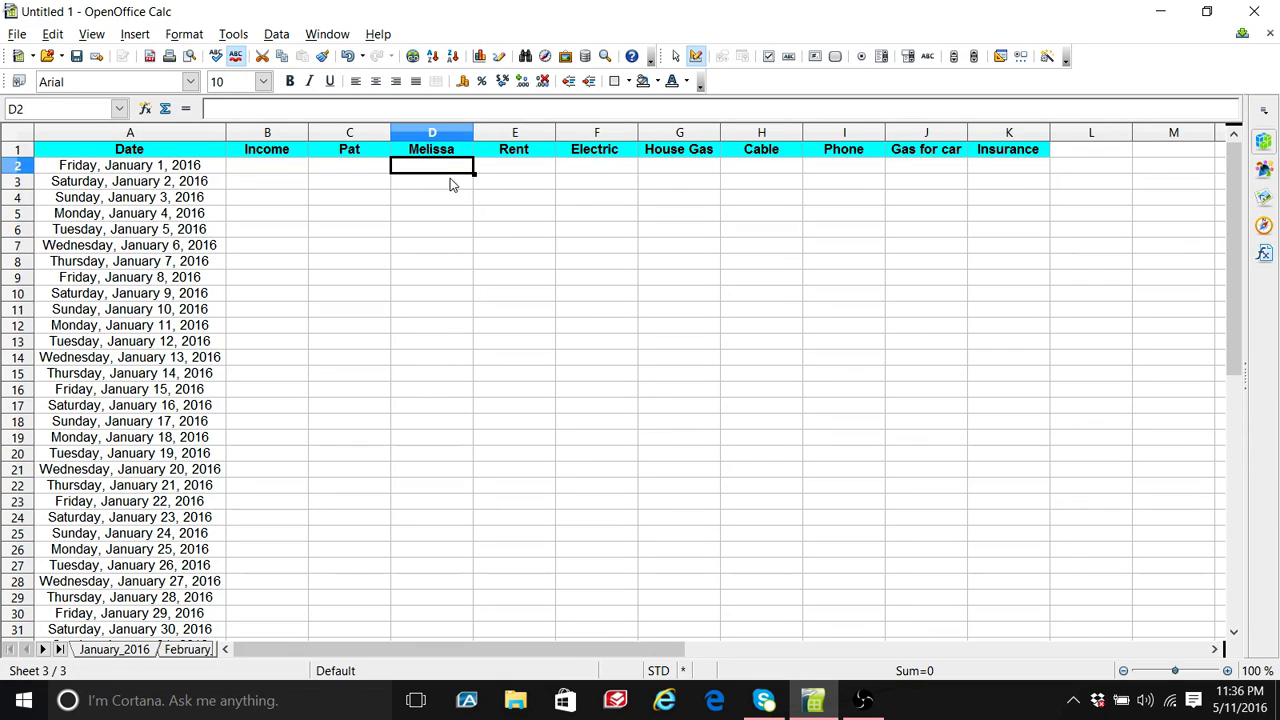
left_click(528, 171)
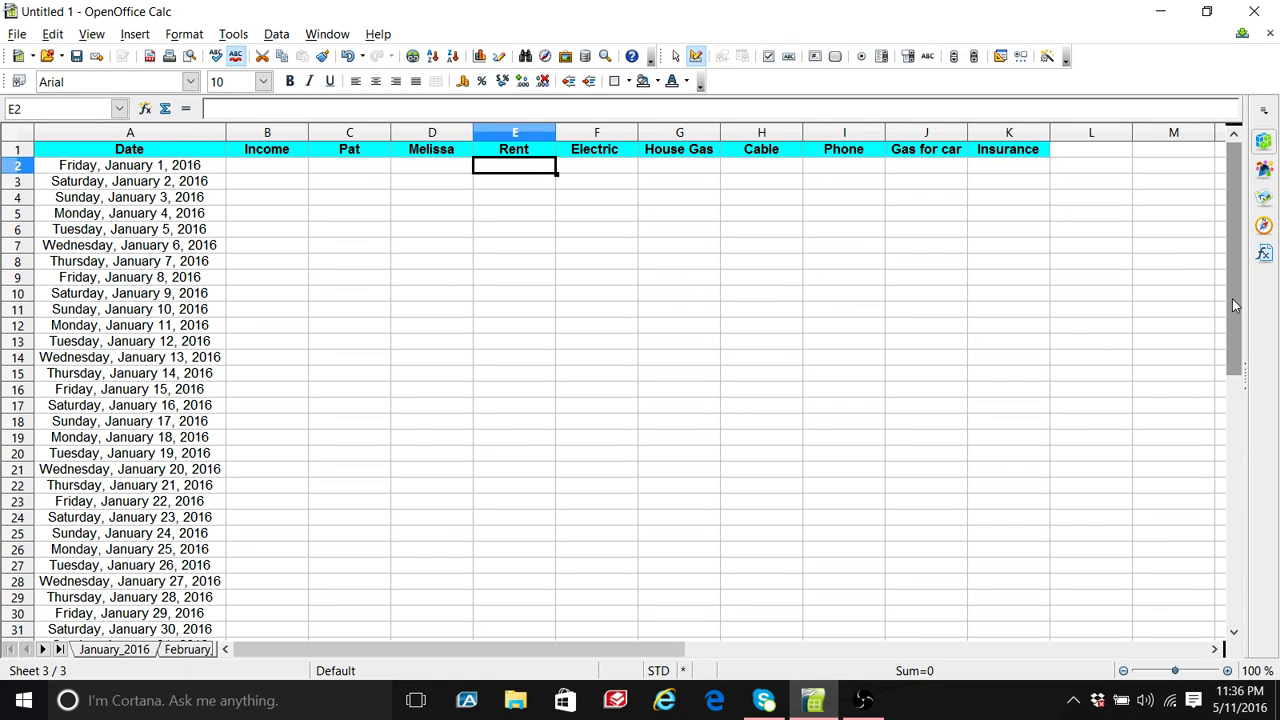
Step: Enter the label Totals in A36 and the label Salaries in B36, below the January dates
left_click_drag(1232, 298, 1232, 343)
left_click_drag(1227, 387, 1225, 407)
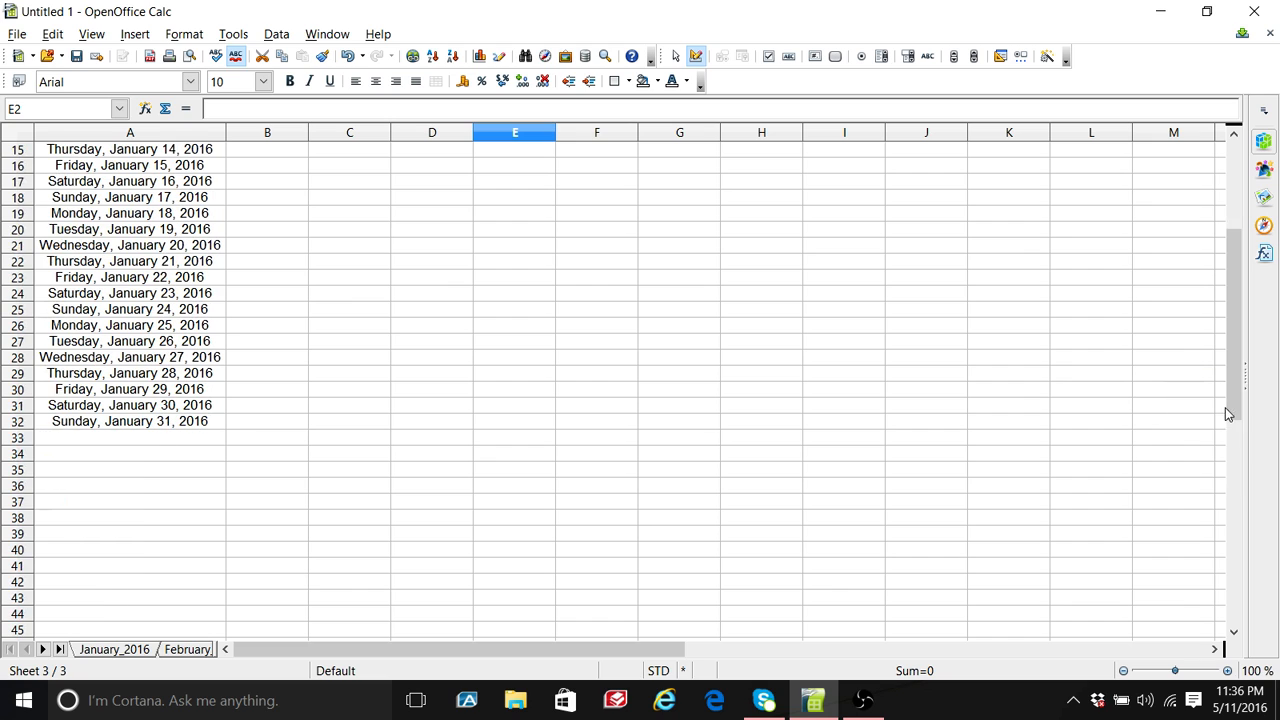
left_click(167, 490)
type("T")
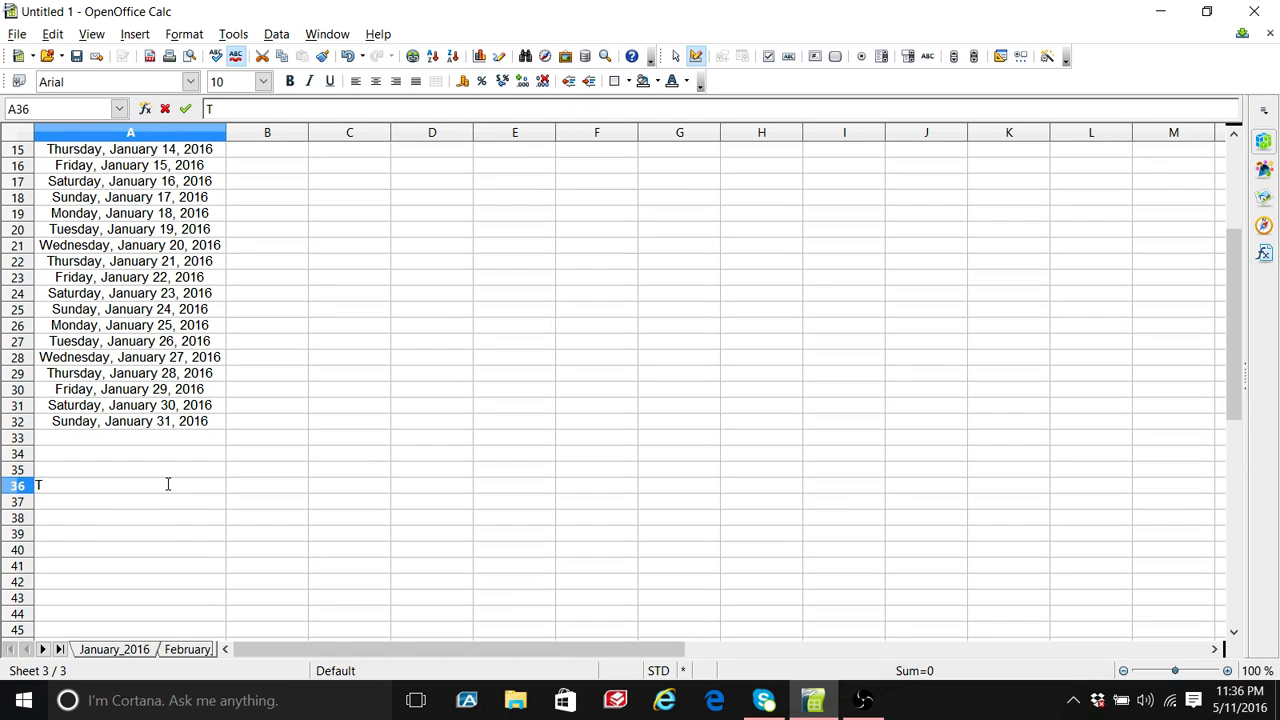
type("otals")
left_click(249, 488)
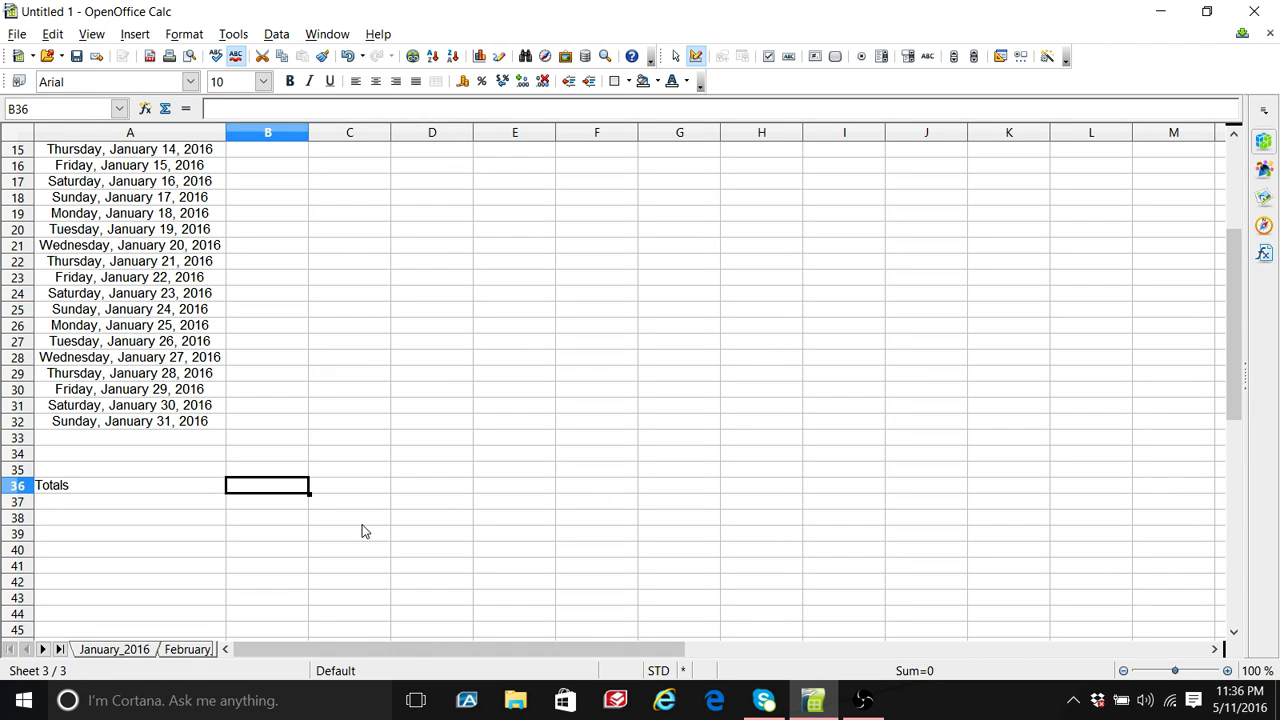
type("Salaries")
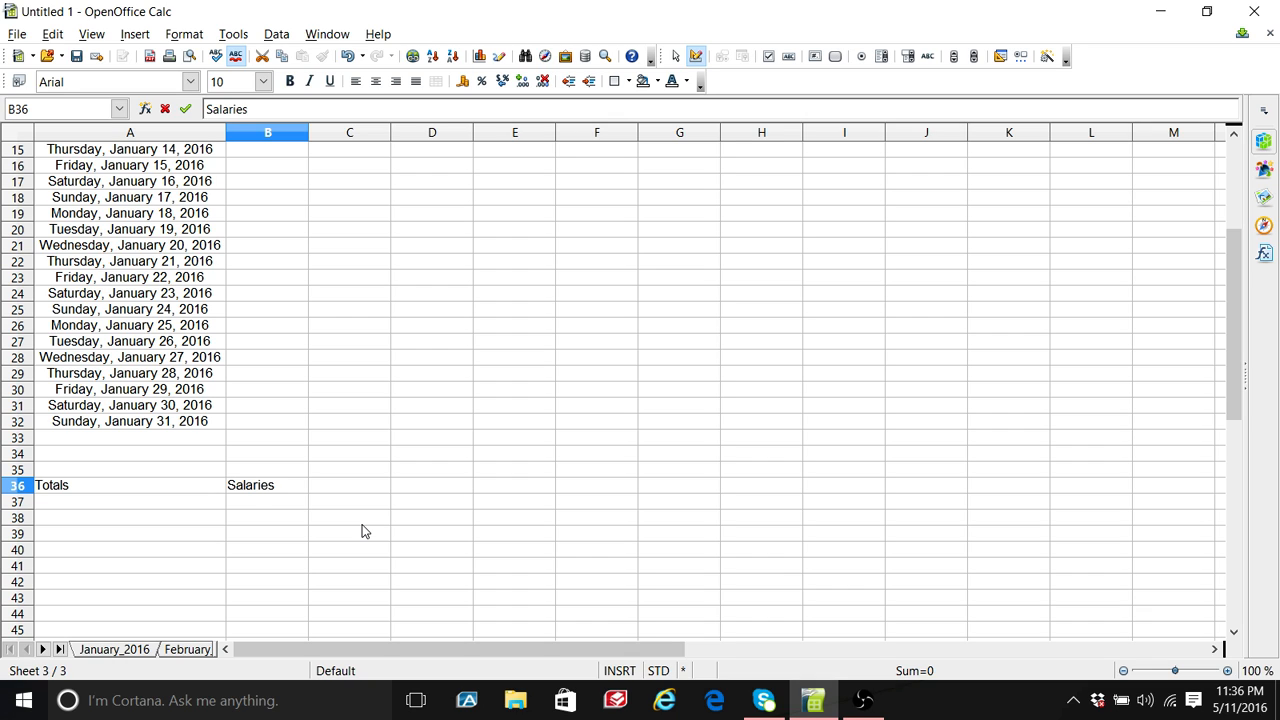
Step: Enter the label Expenses in D36 of the totals row
left_click(438, 493)
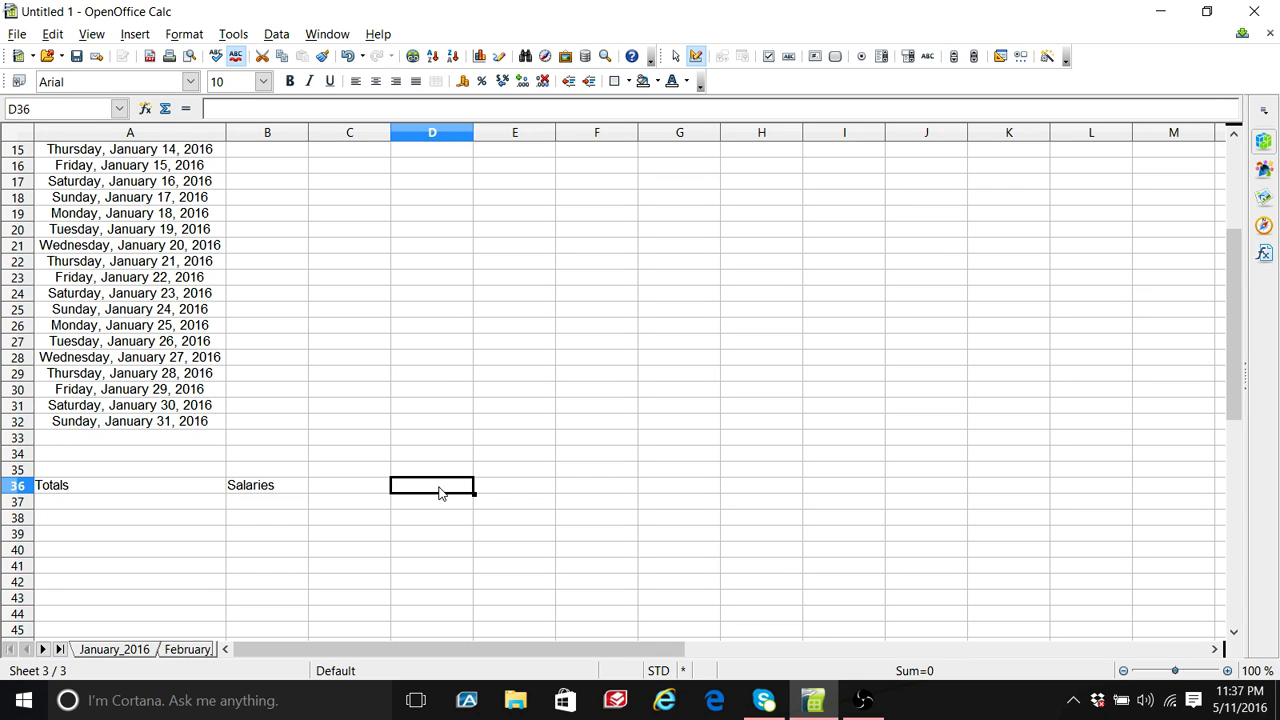
type("Bills")
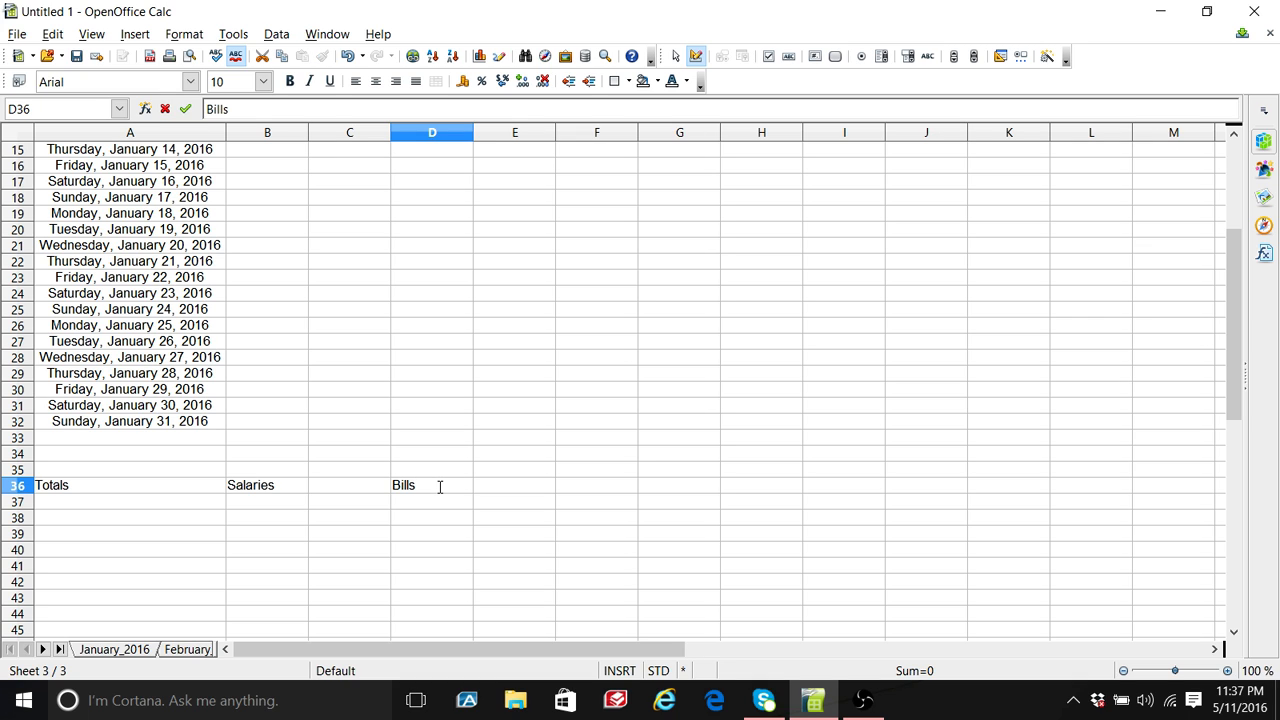
key("BackSpace")
key("BackSpace")
key("BackSpace")
key("BackSpace")
double_click(583, 491)
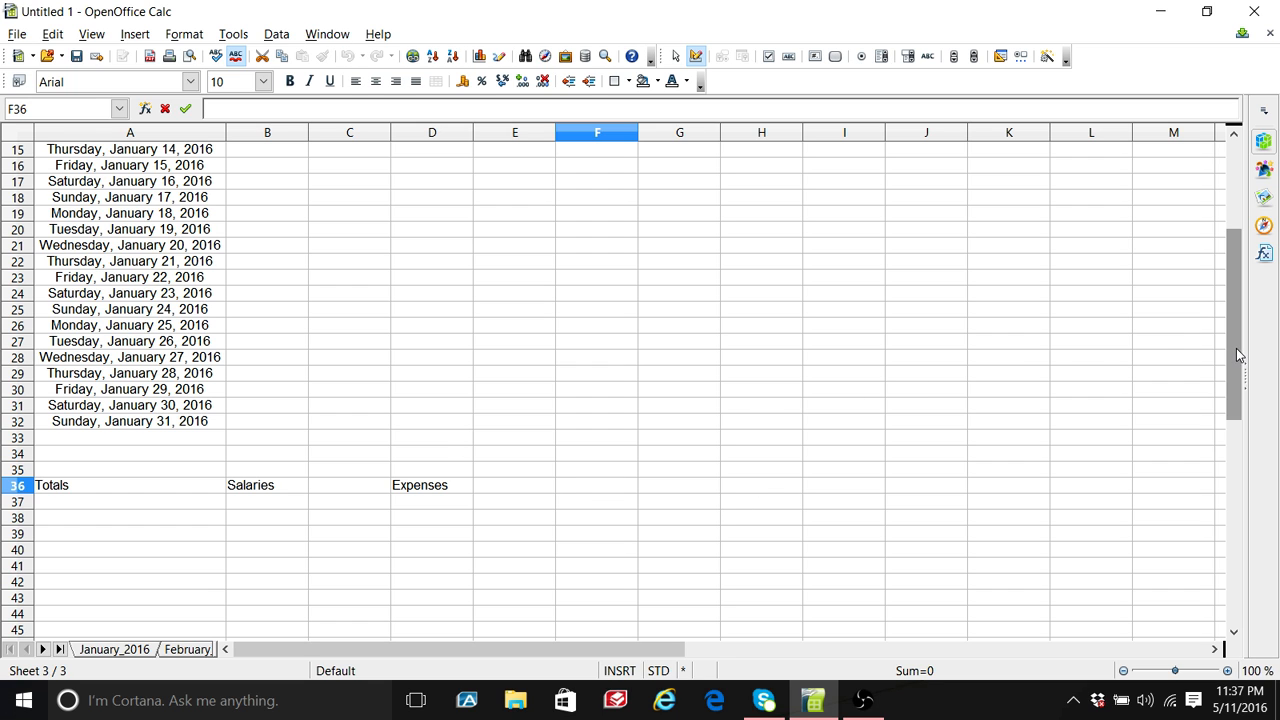
left_click_drag(1237, 355, 1214, 197)
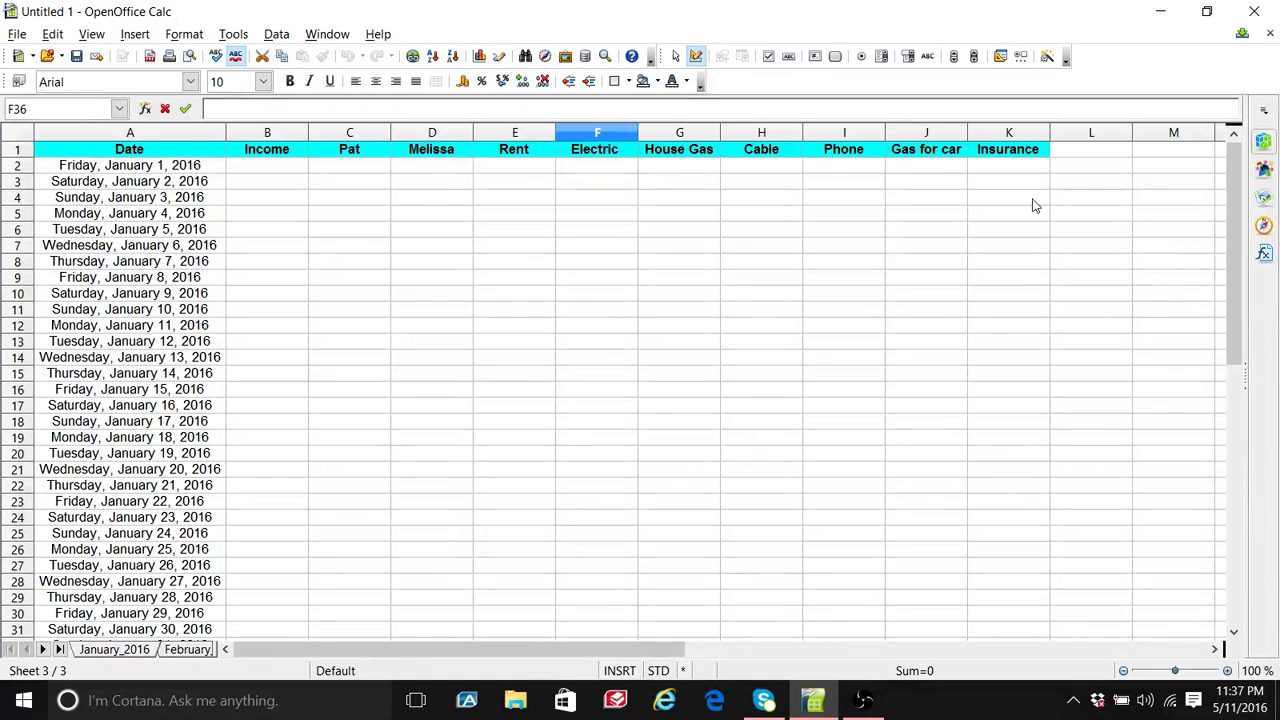
left_click(267, 170)
key("Escape")
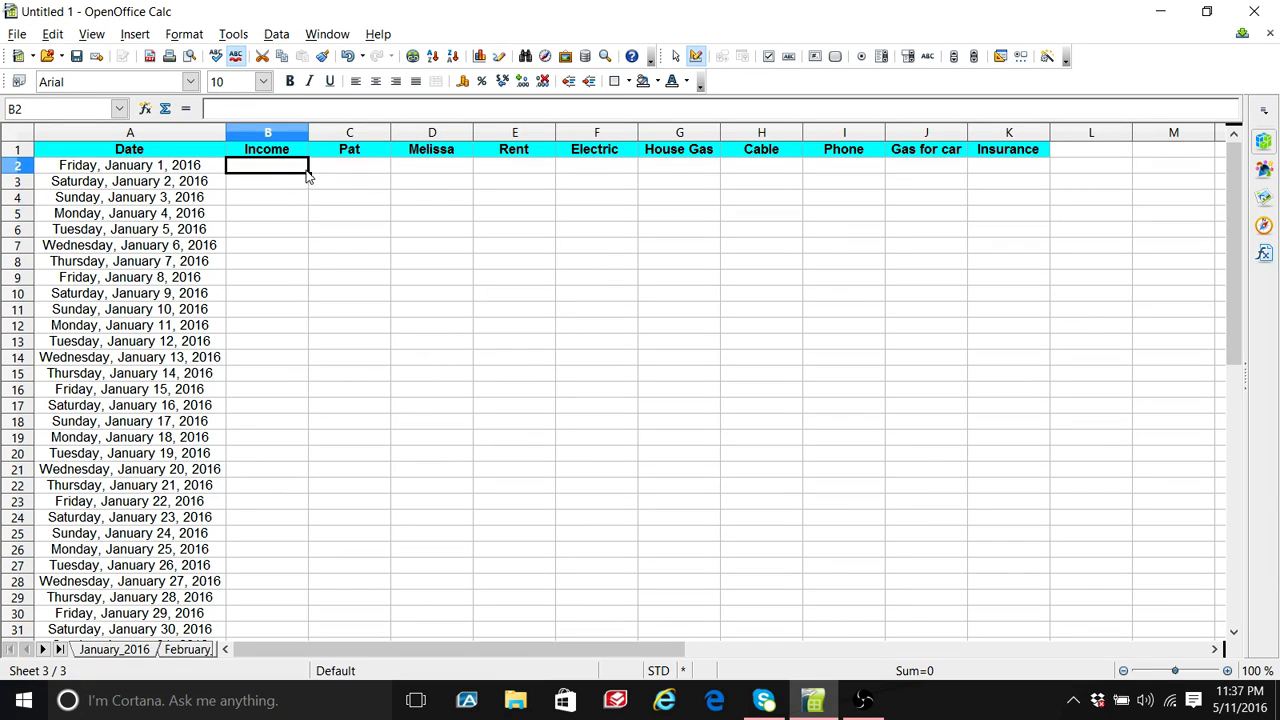
left_click_drag(309, 173, 272, 170)
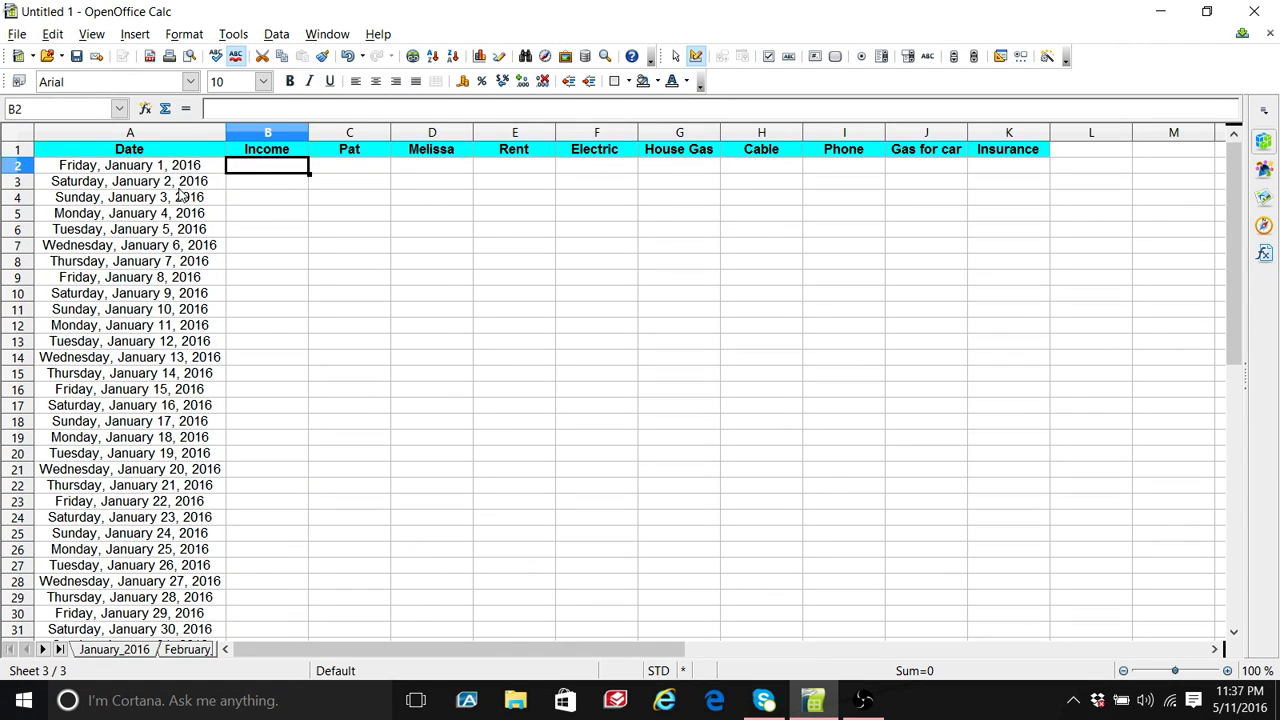
Step: Apply the Yellow 1 background color to the January 2 and 3 weekend rows, A3:K4
left_click(93, 185)
left_click_drag(93, 185, 980, 207)
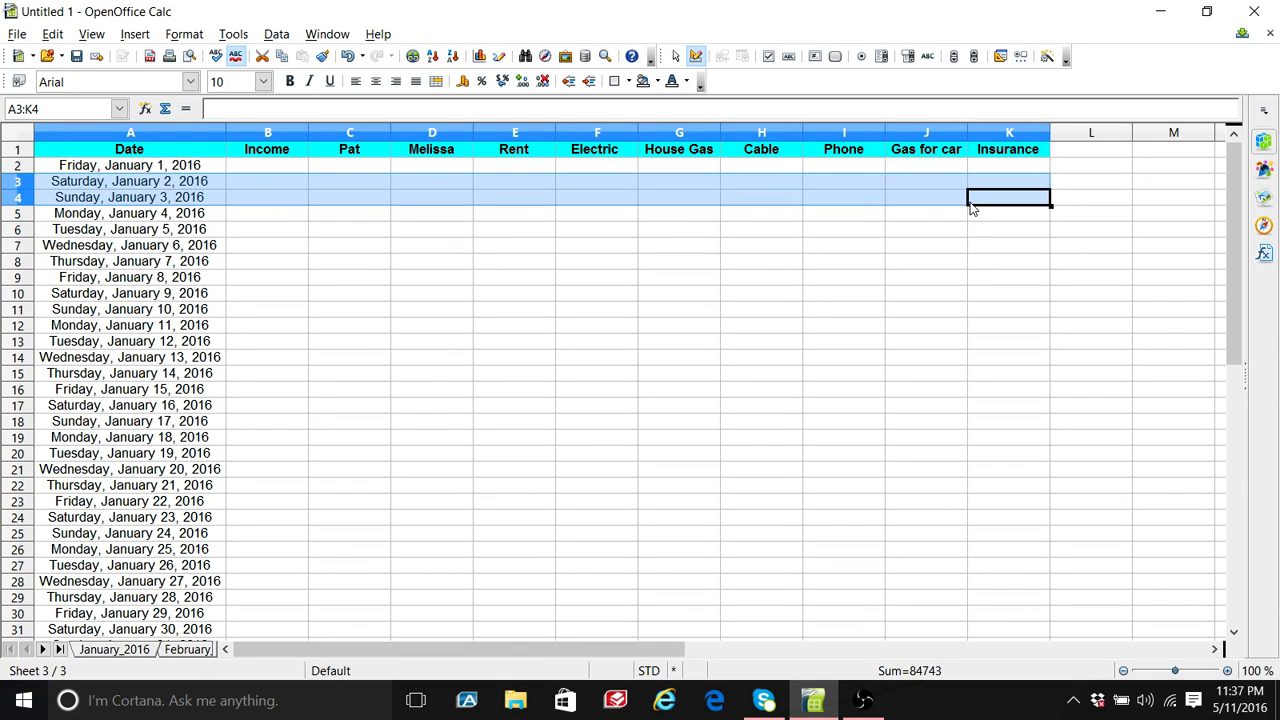
left_click(655, 82)
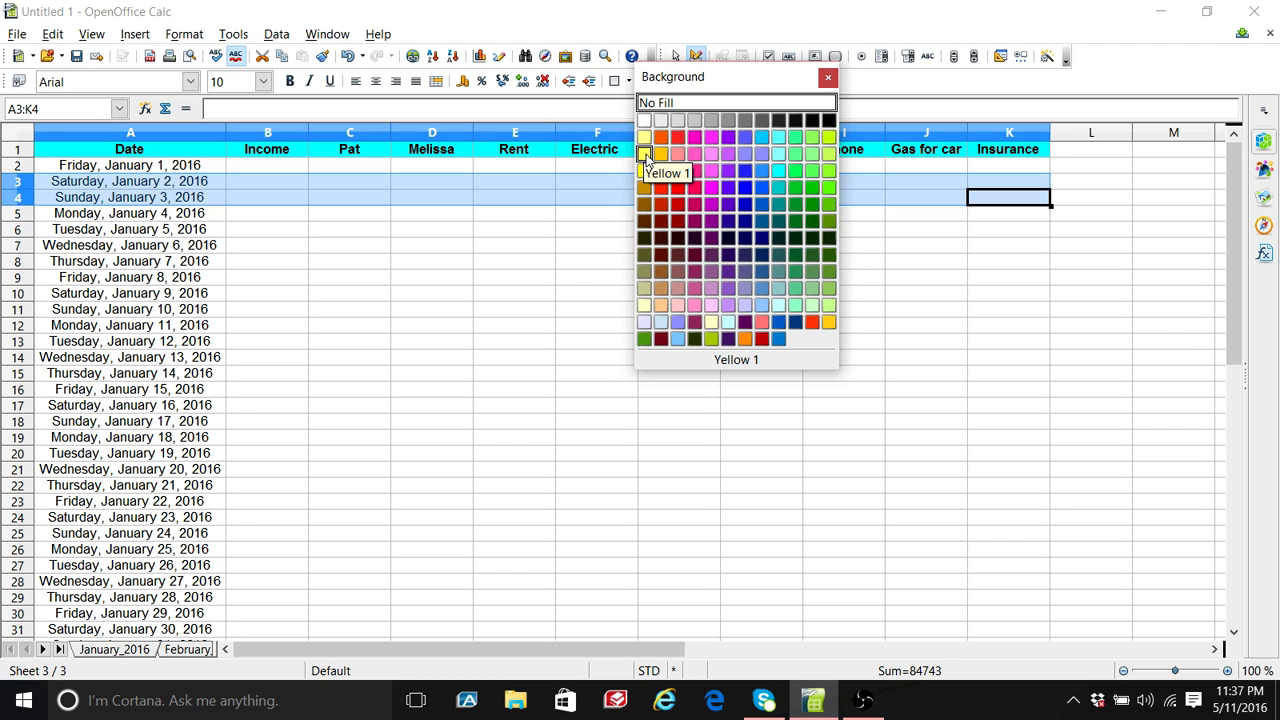
left_click(645, 156)
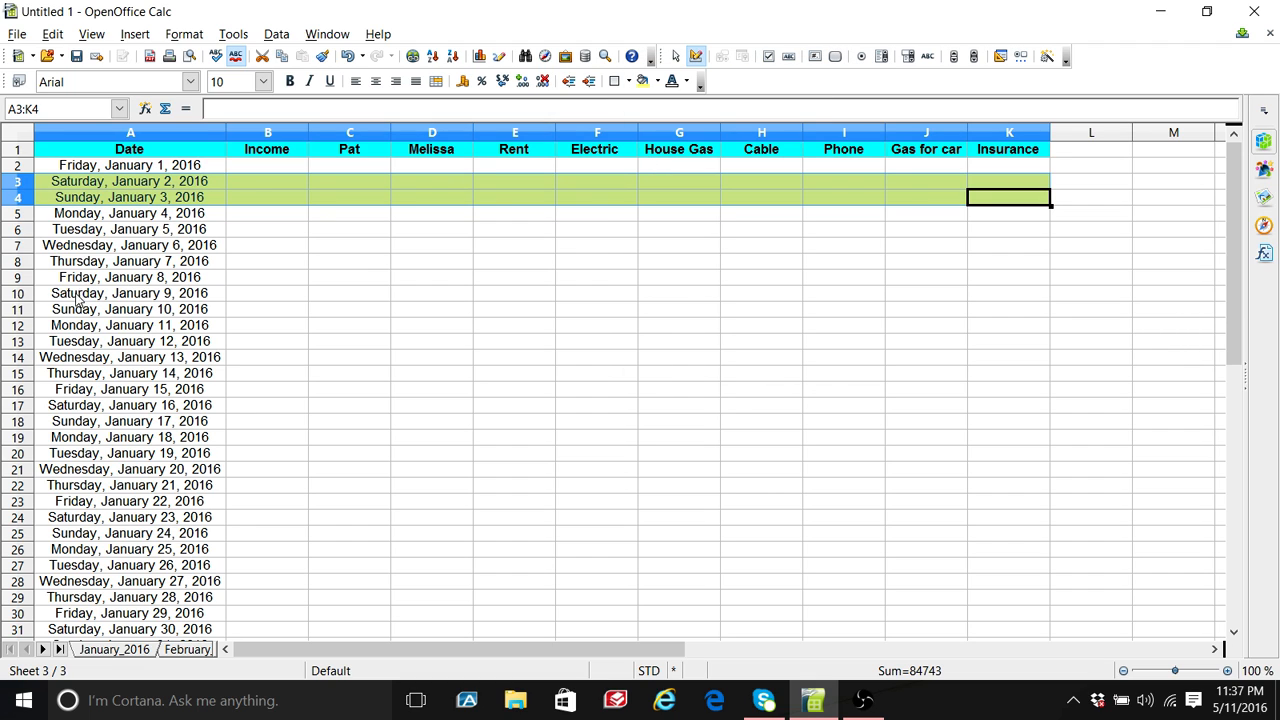
Step: Apply the Yellow 1 background color to the January 9 and 10 weekend rows, A10:K11
left_click_drag(75, 300, 970, 318)
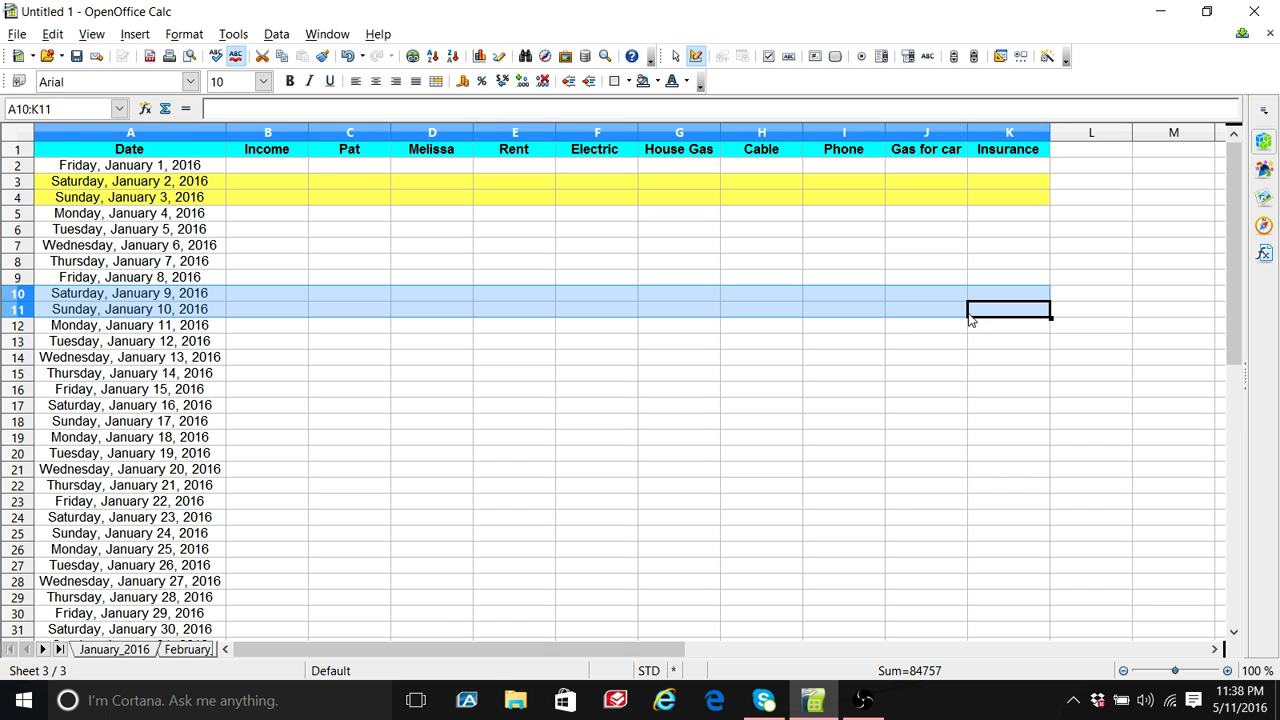
left_click(437, 83)
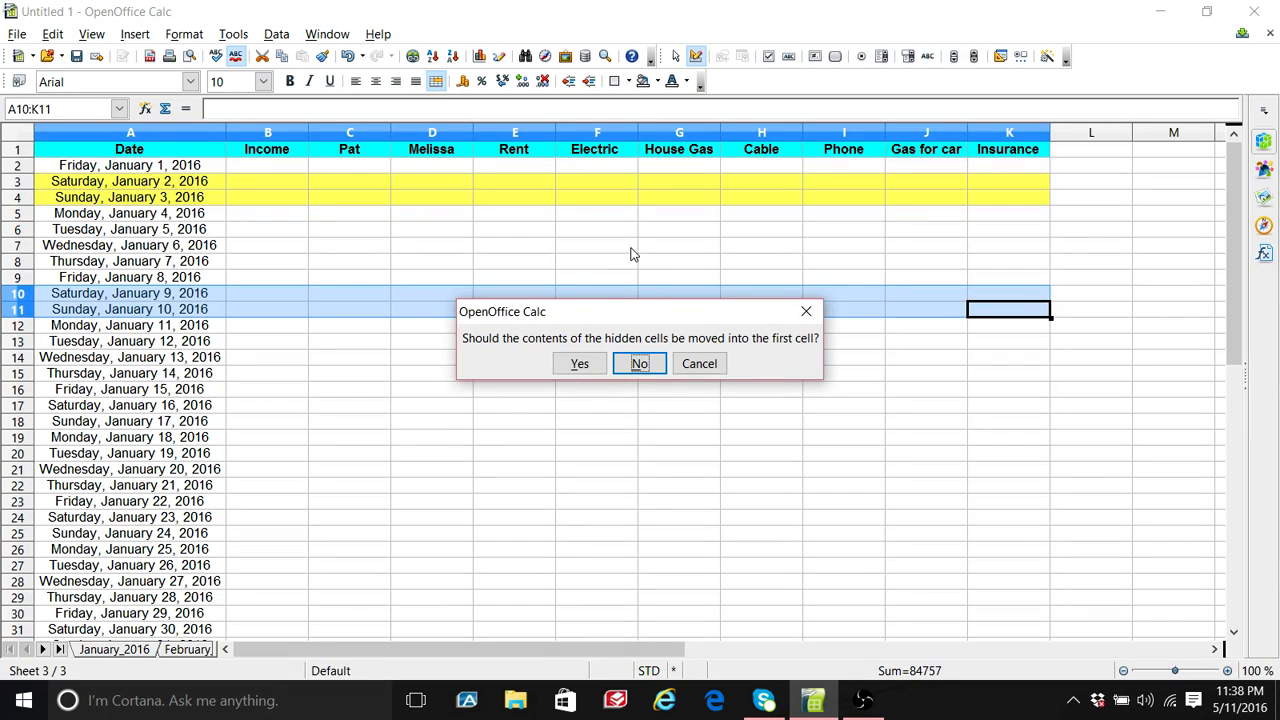
left_click(694, 366)
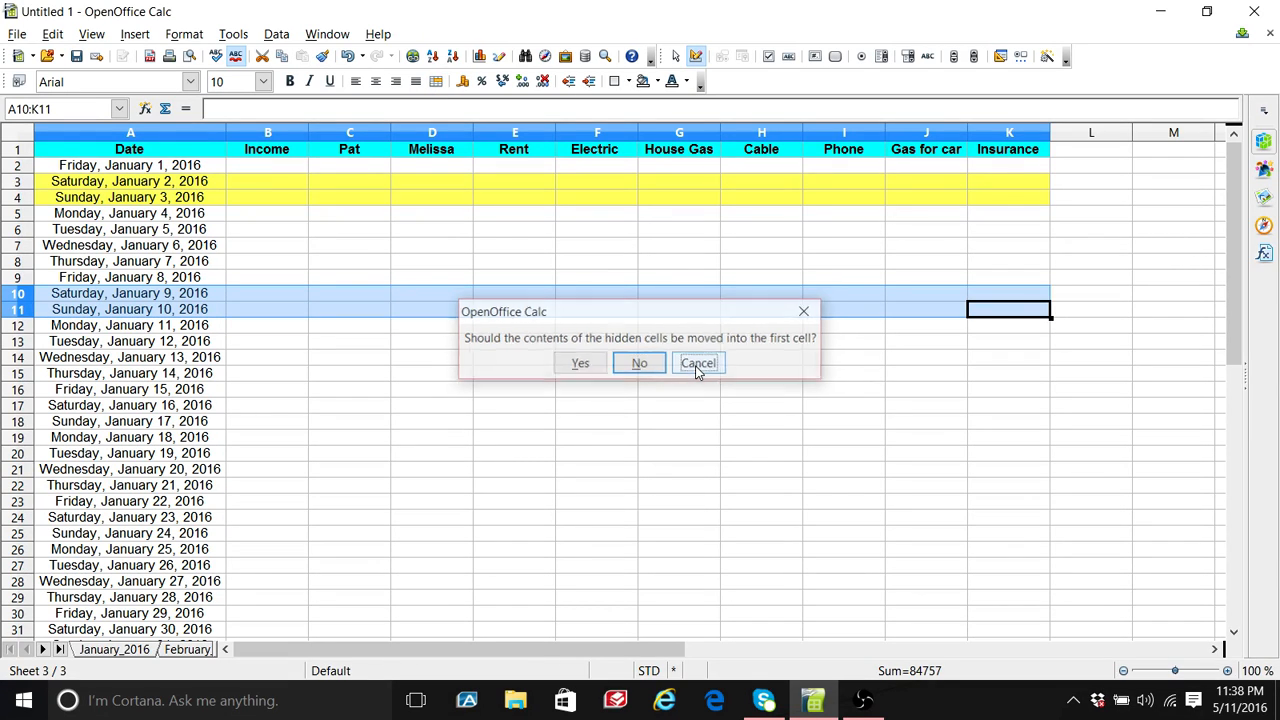
left_click(657, 82)
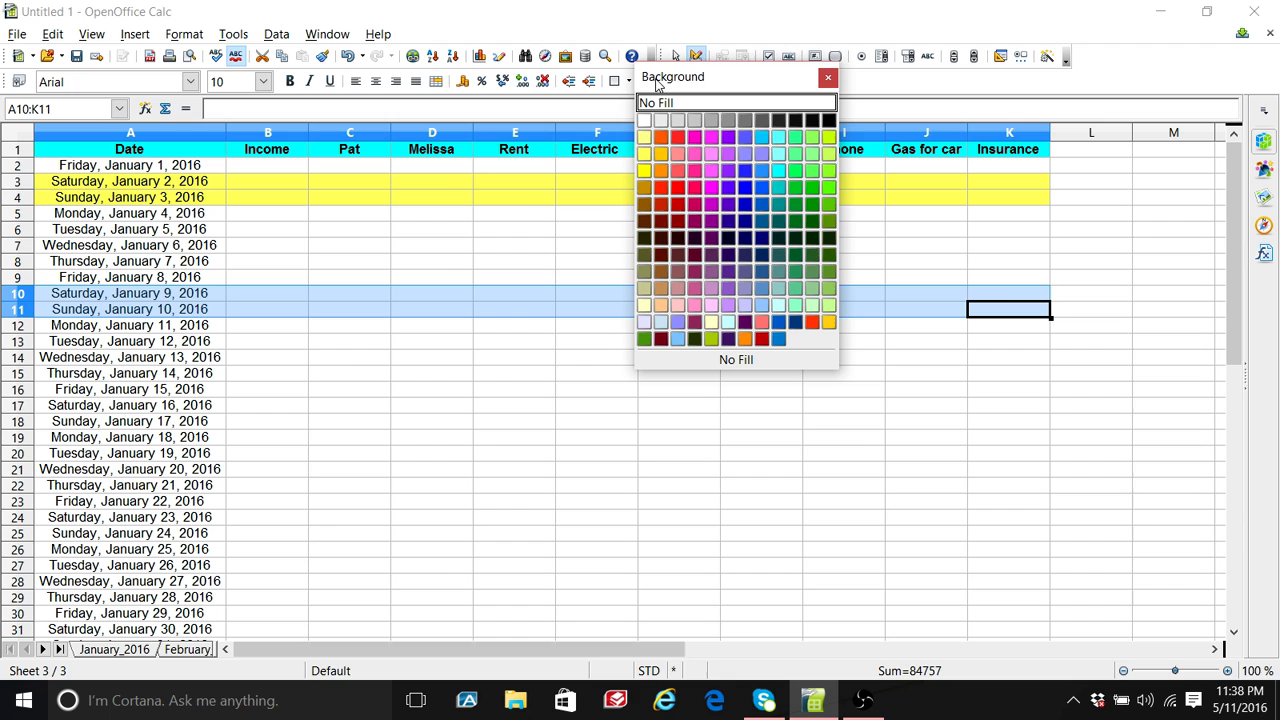
left_click(645, 155)
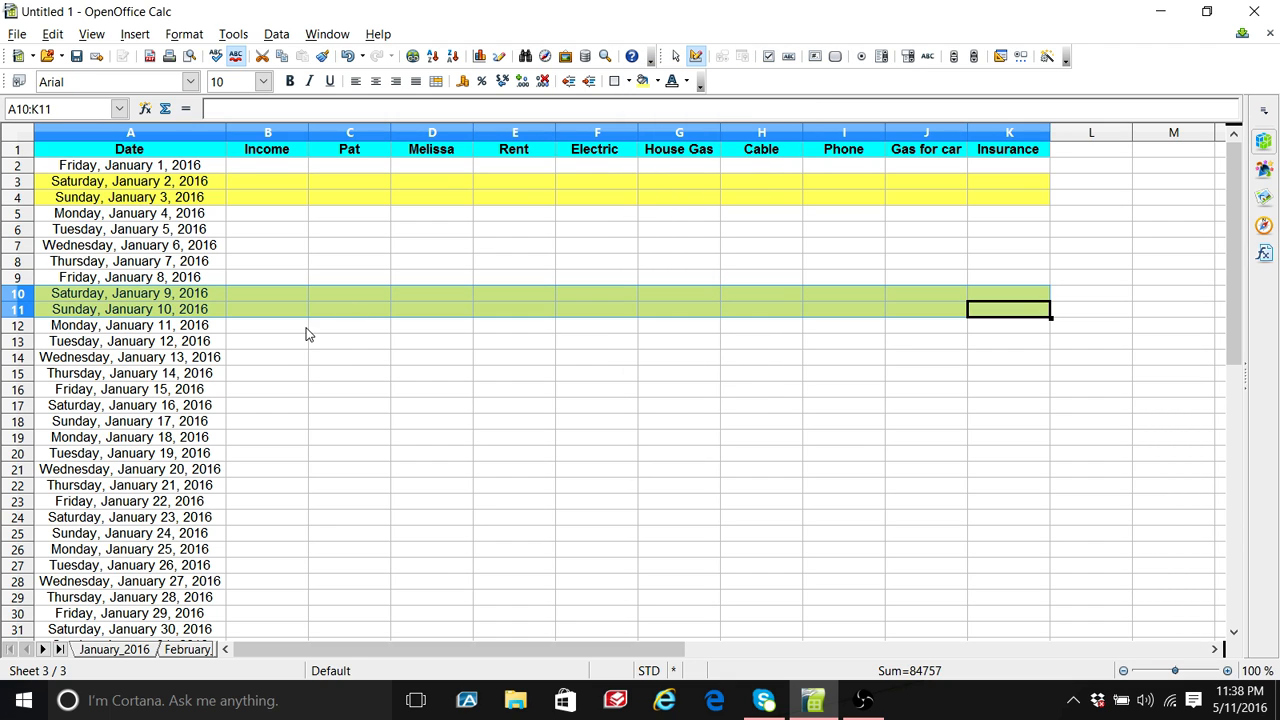
Step: Apply the Yellow 1 background color to the January 16 and 17 weekend rows, A17:K18
left_click_drag(75, 410, 1012, 430)
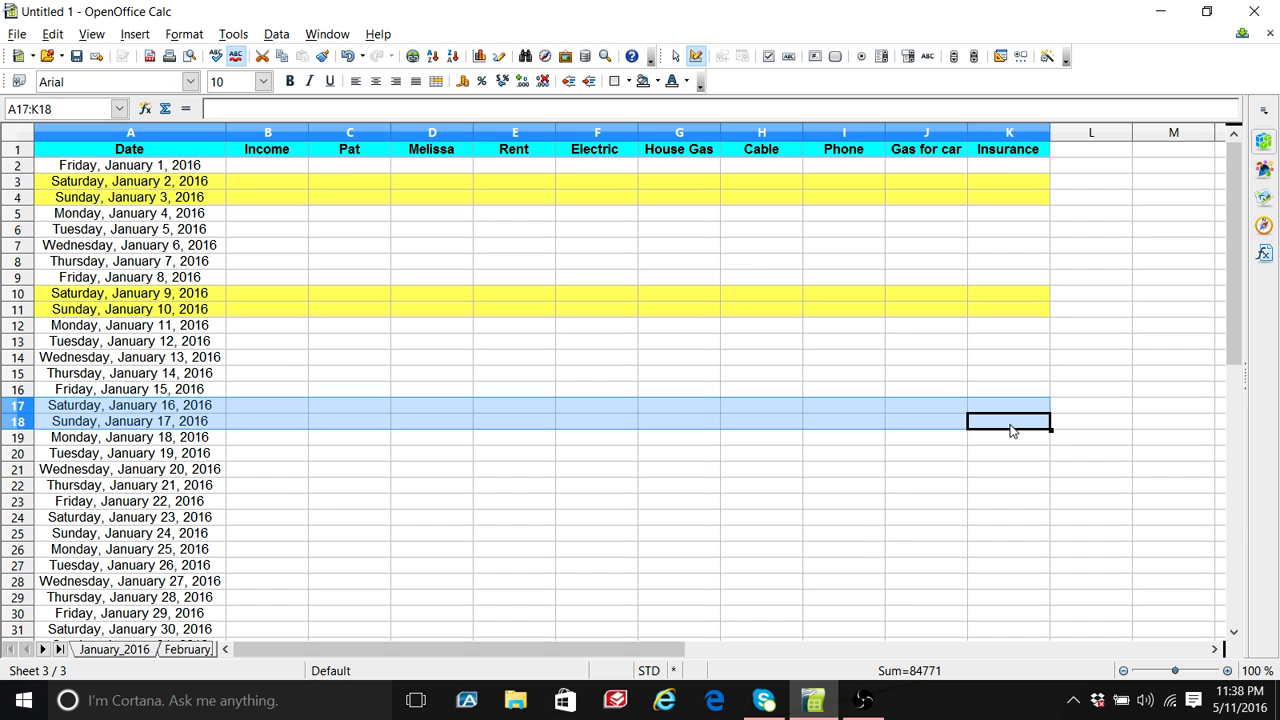
left_click(656, 83)
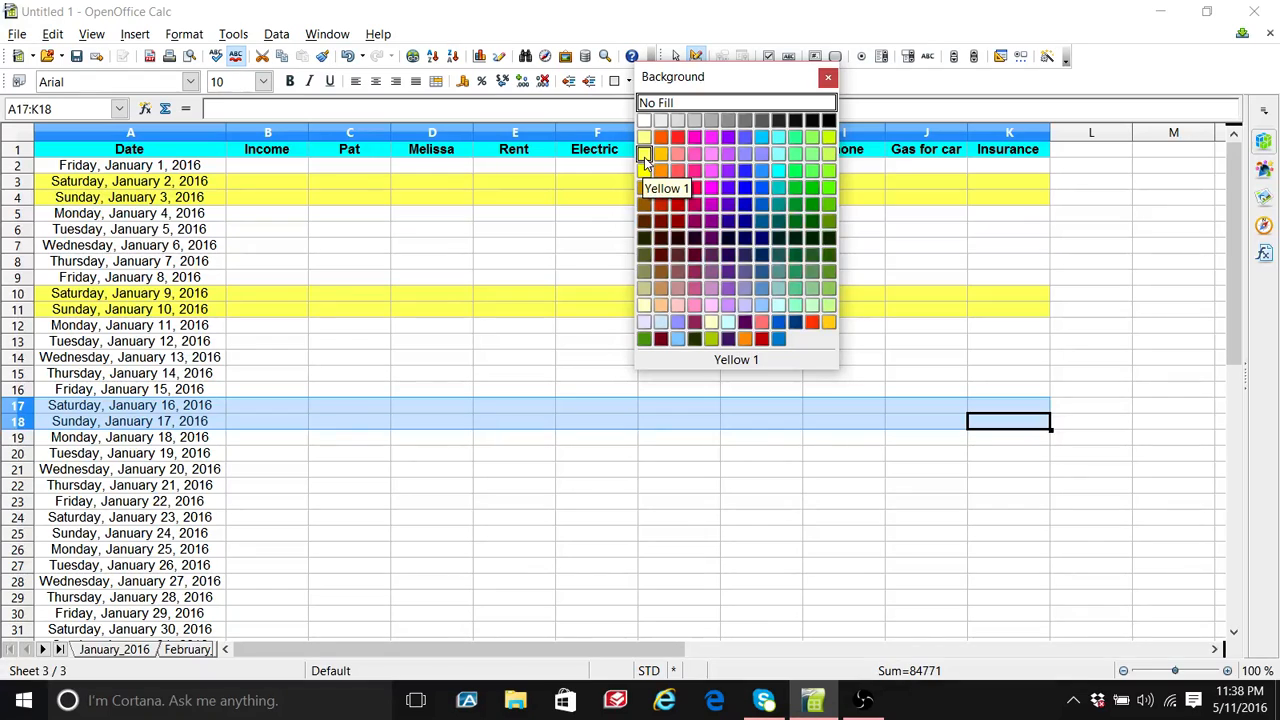
left_click(644, 157)
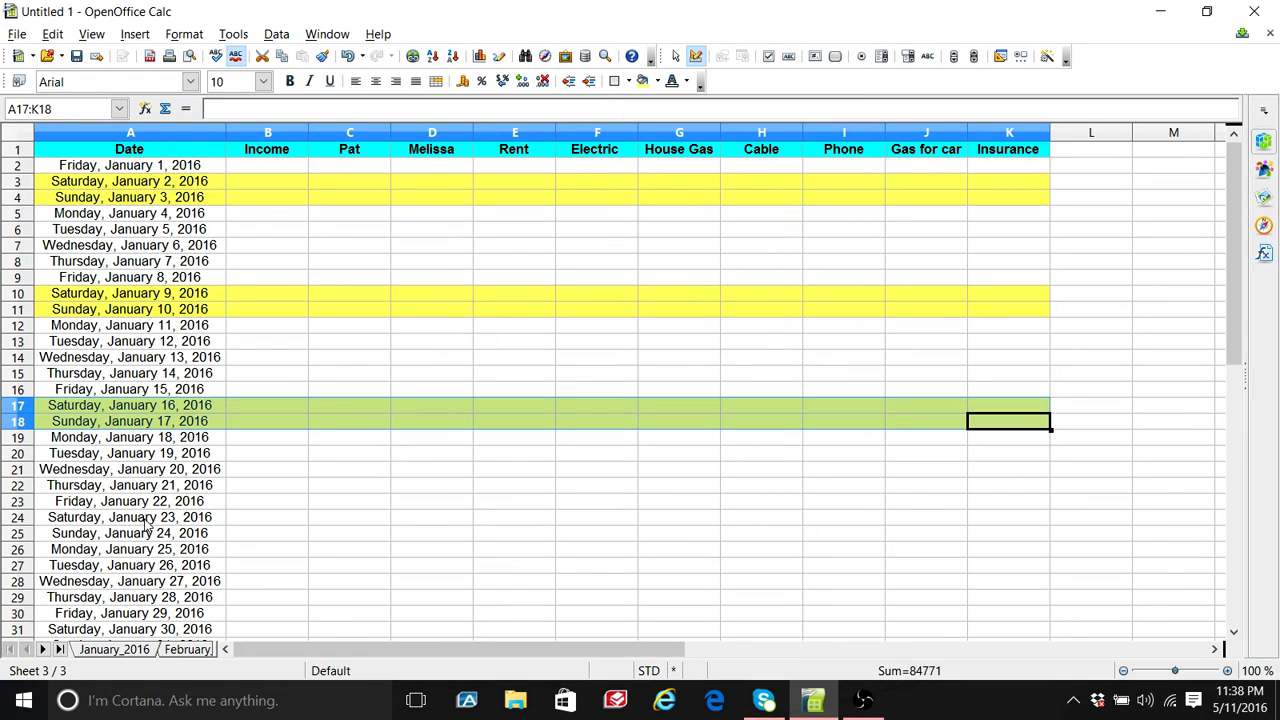
Step: Apply a pale yellow background color to the January 23 and 24 weekend rows, A24:K25
left_click_drag(121, 519, 993, 539)
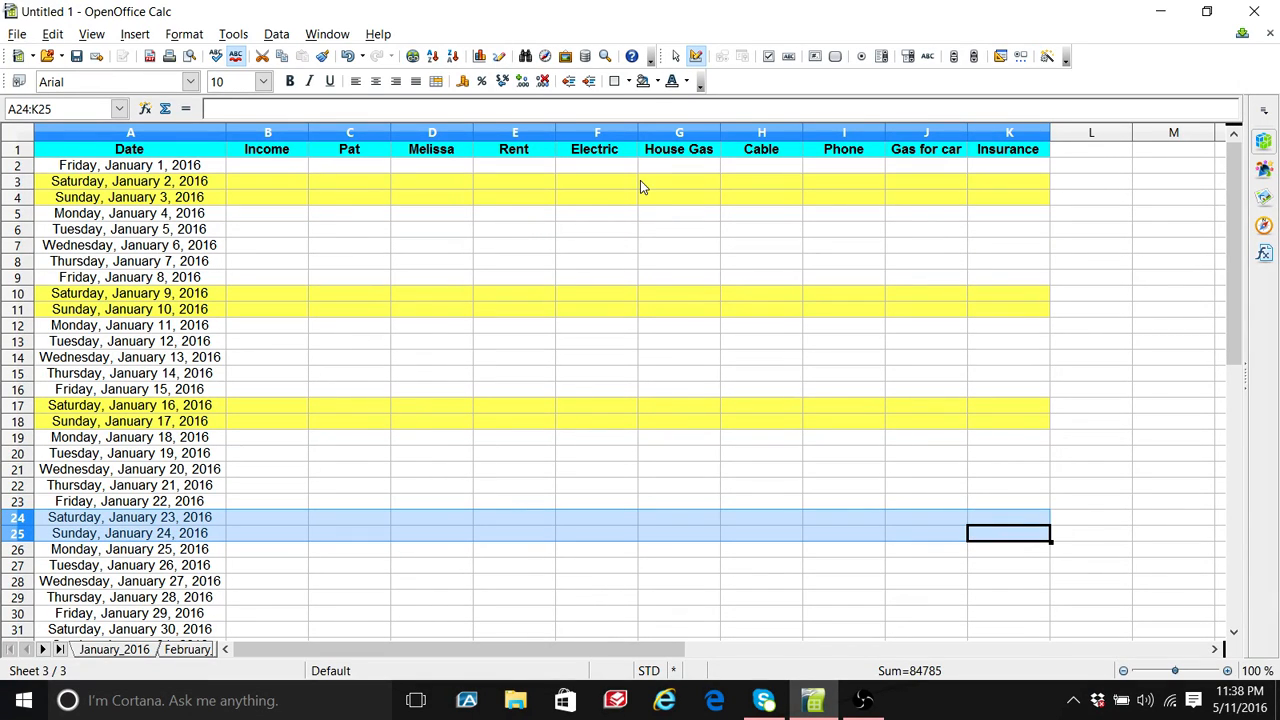
left_click(657, 83)
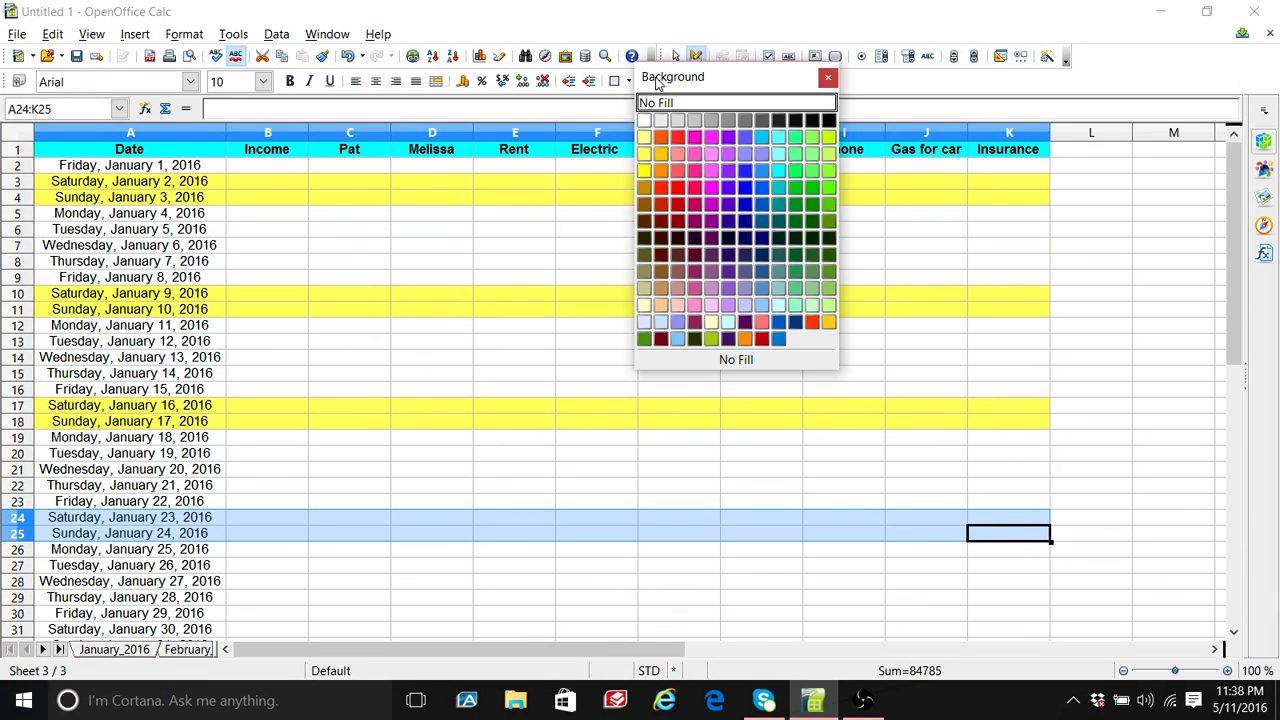
left_click(647, 150)
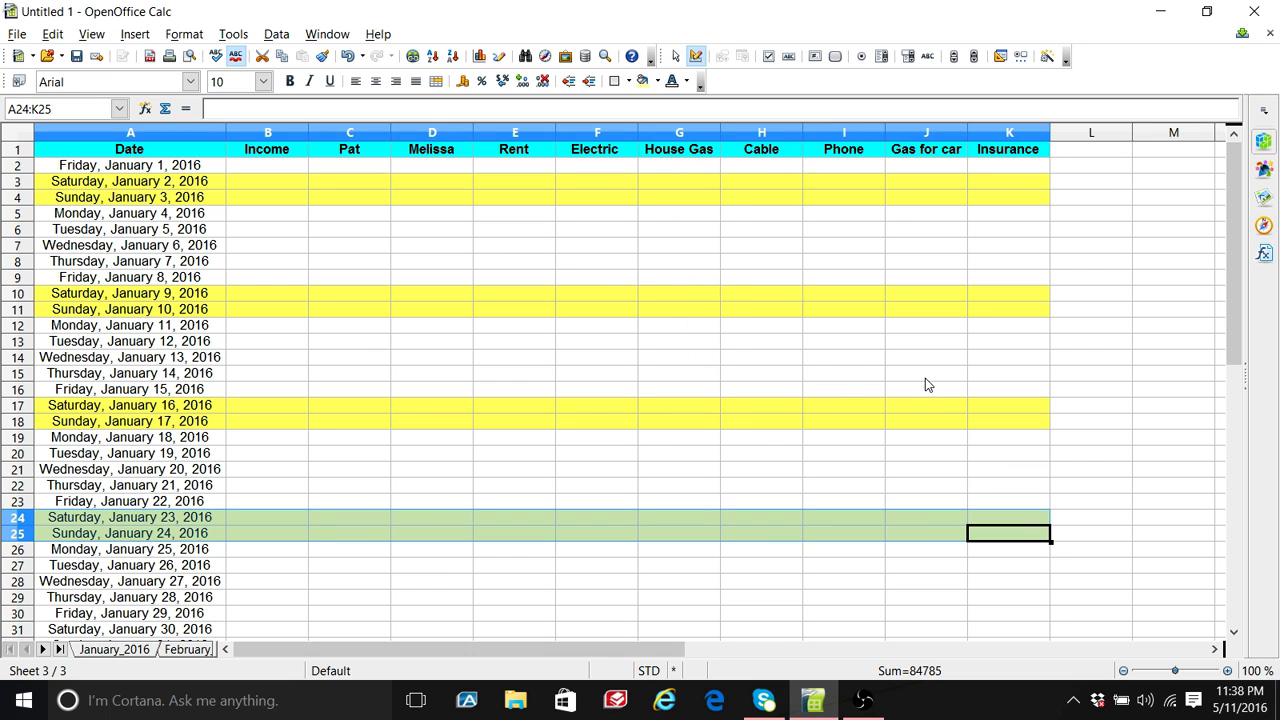
left_click(978, 452)
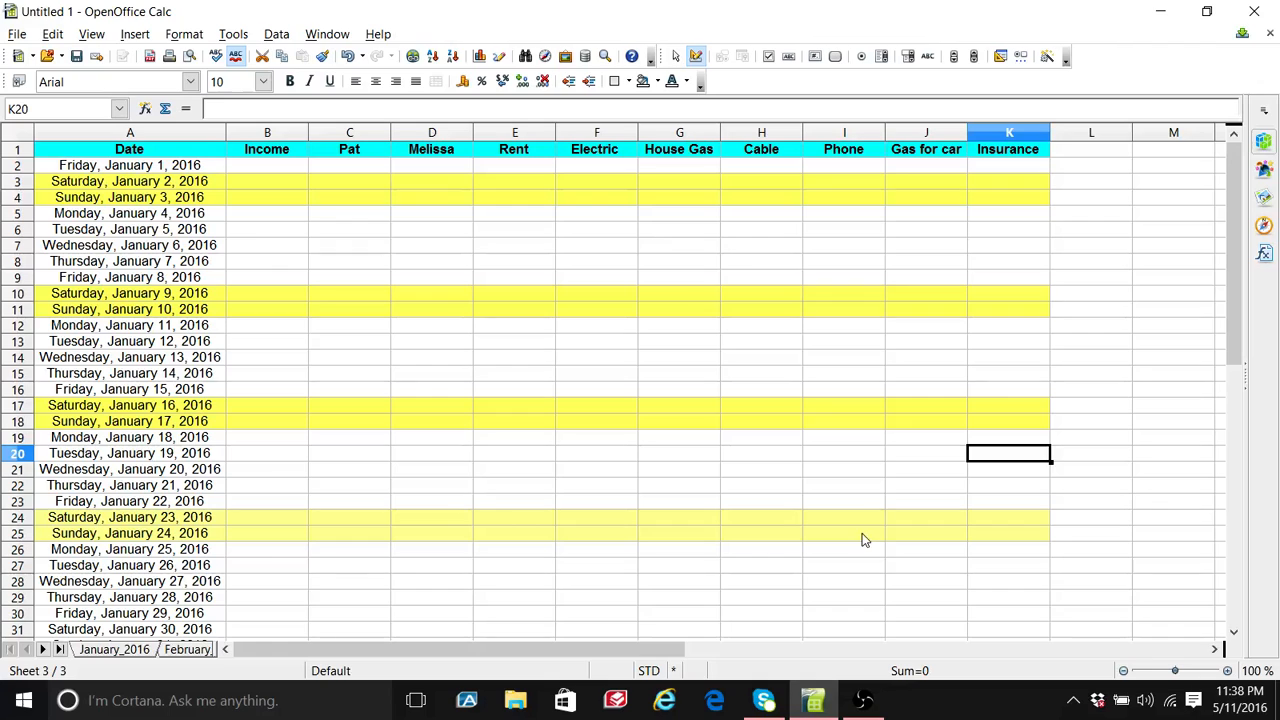
Step: Set the background of weekend rows A24:K25 to Yellow 1, matching the other highlighted weekends
left_click_drag(186, 522, 975, 535)
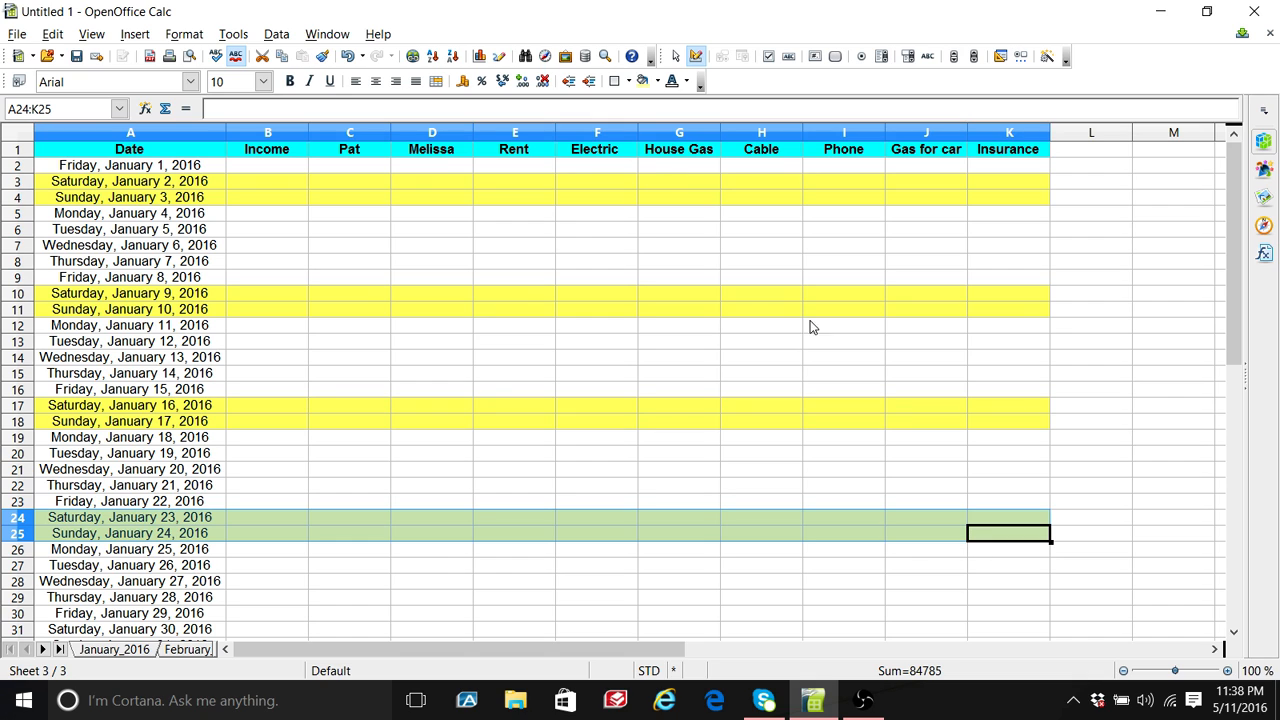
left_click(656, 81)
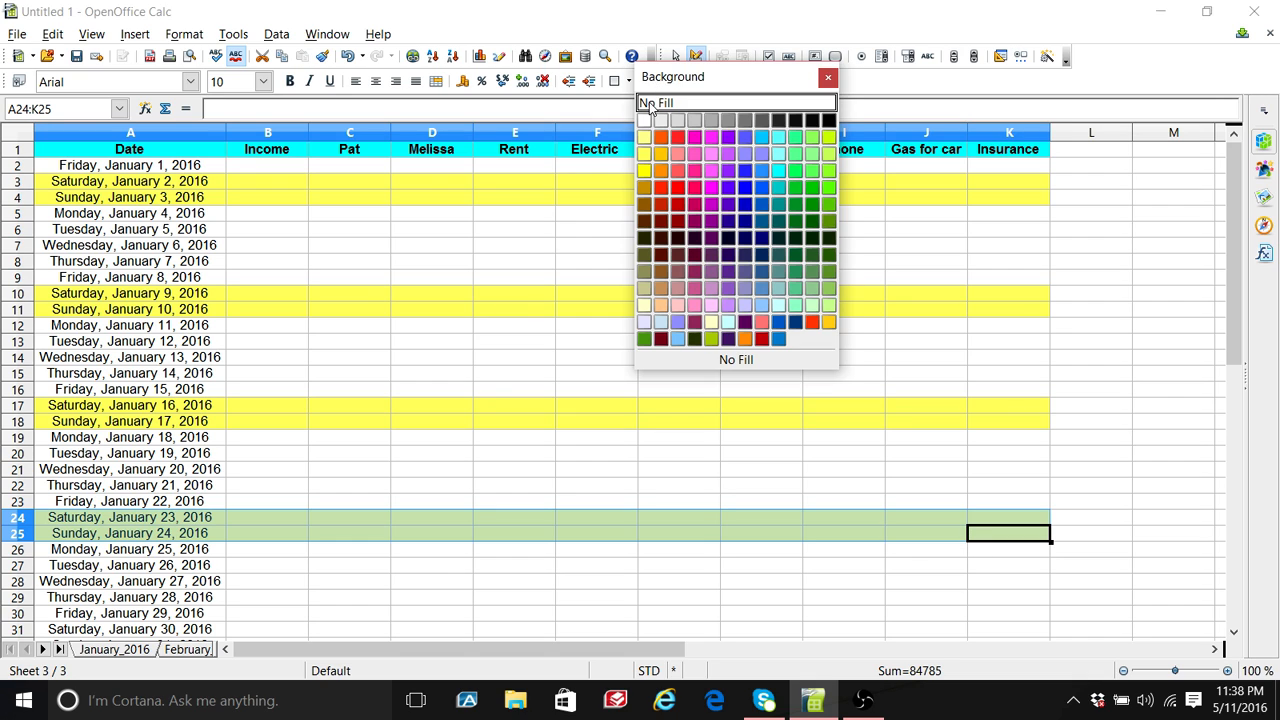
left_click(645, 165)
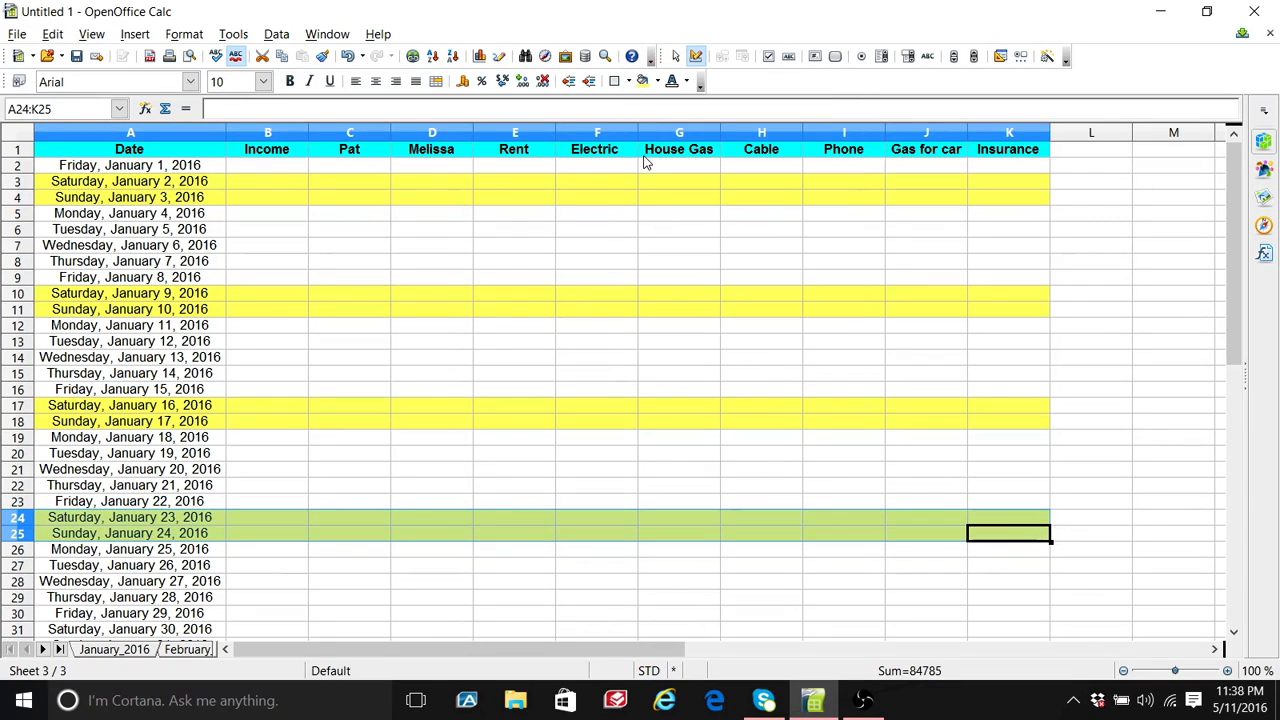
left_click(766, 568)
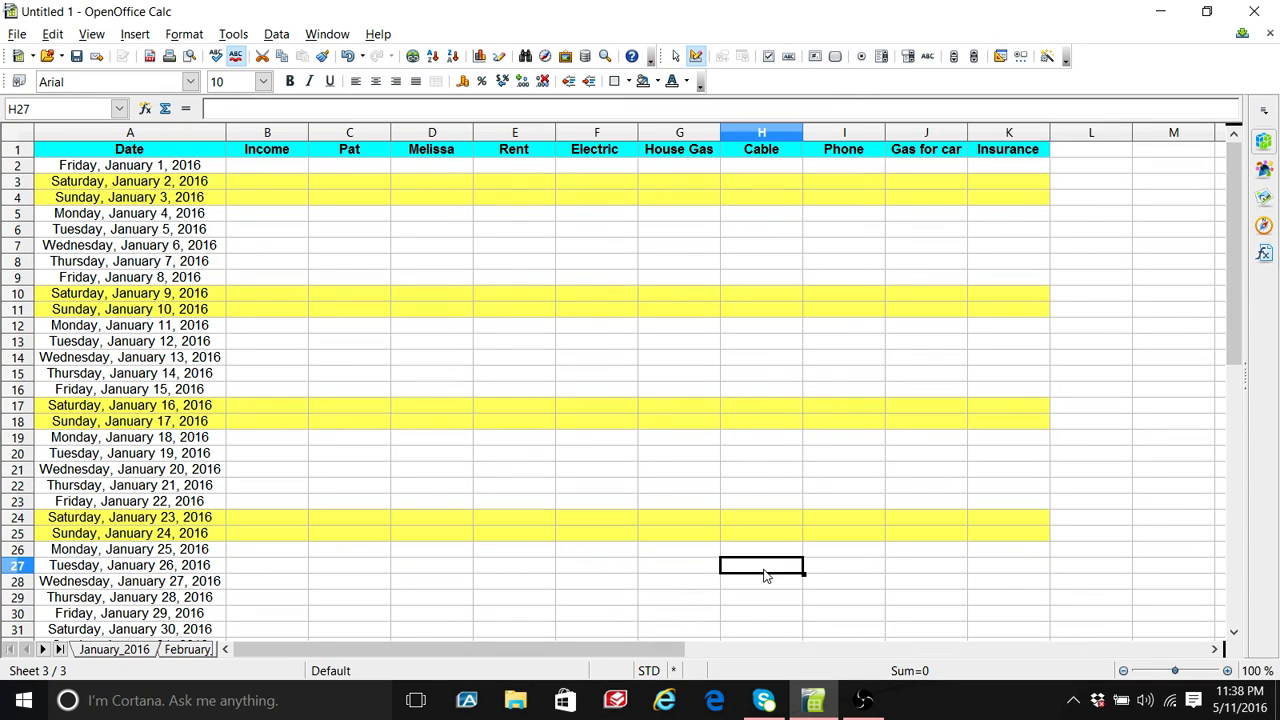
left_click(312, 183)
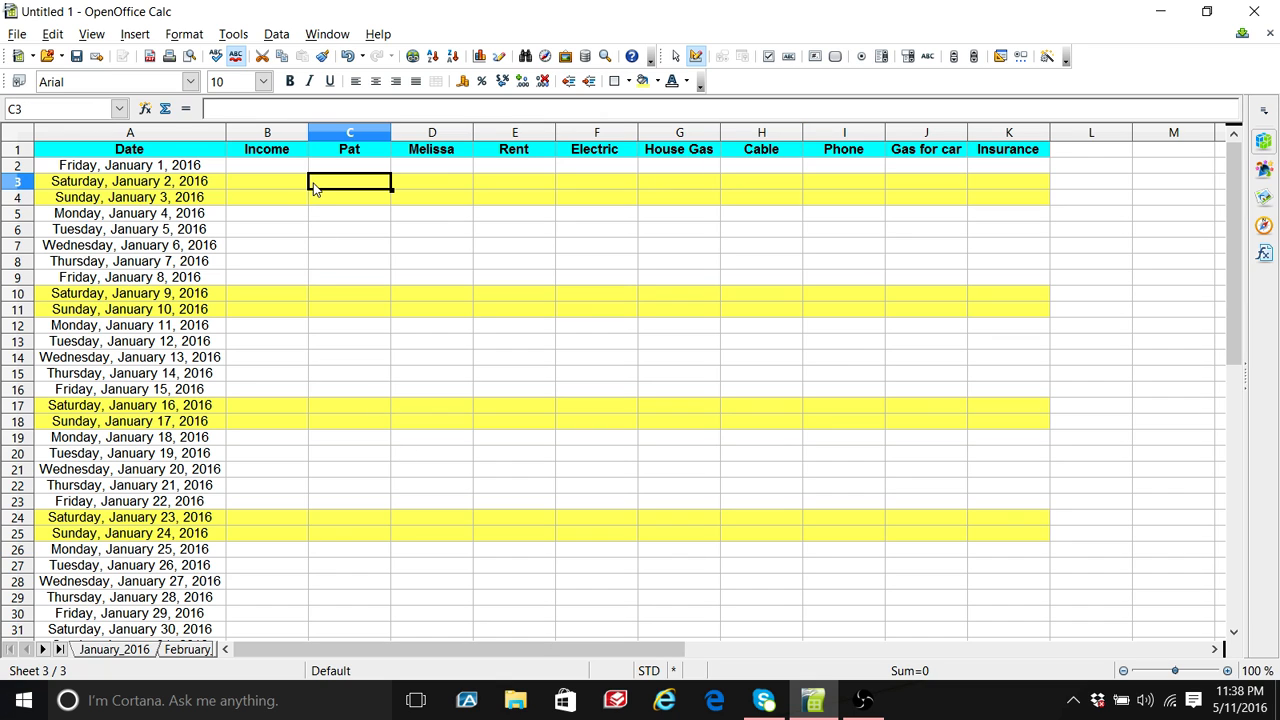
left_click(358, 298)
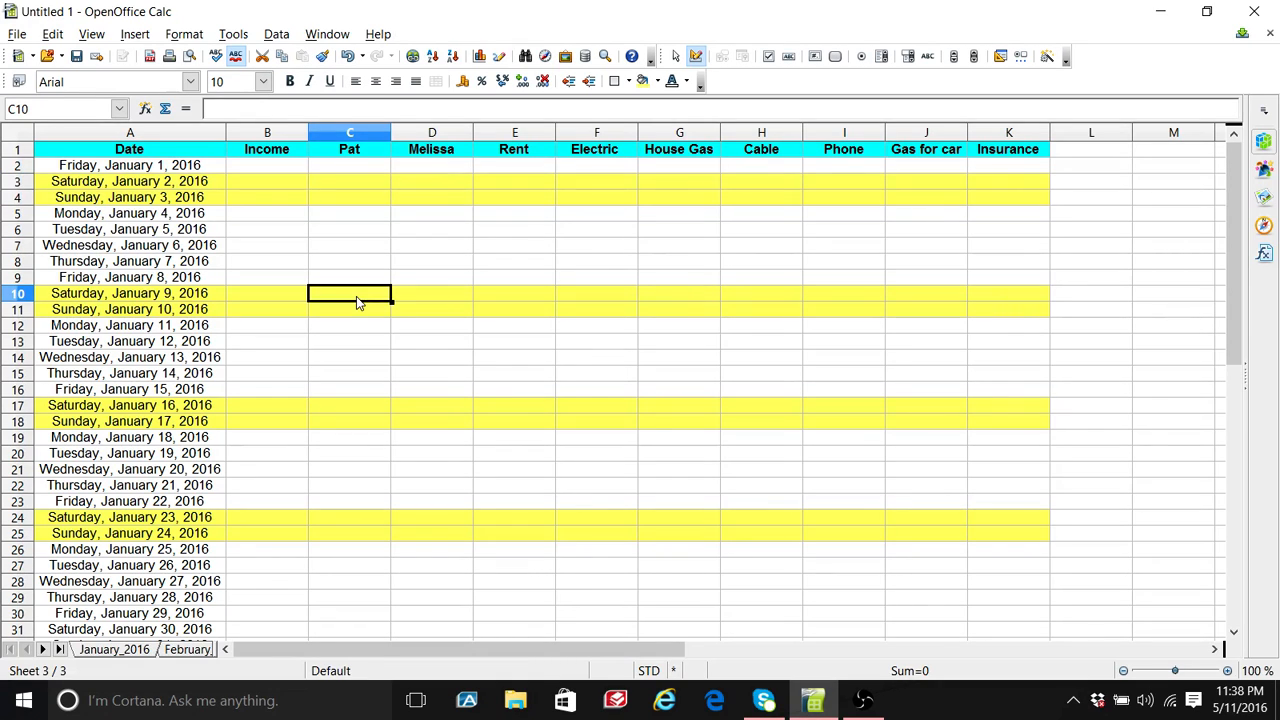
mouse_move(358, 304)
left_mouse_down()
mouse_move(366, 371)
mouse_move(352, 305)
left_mouse_up()
left_click(365, 408)
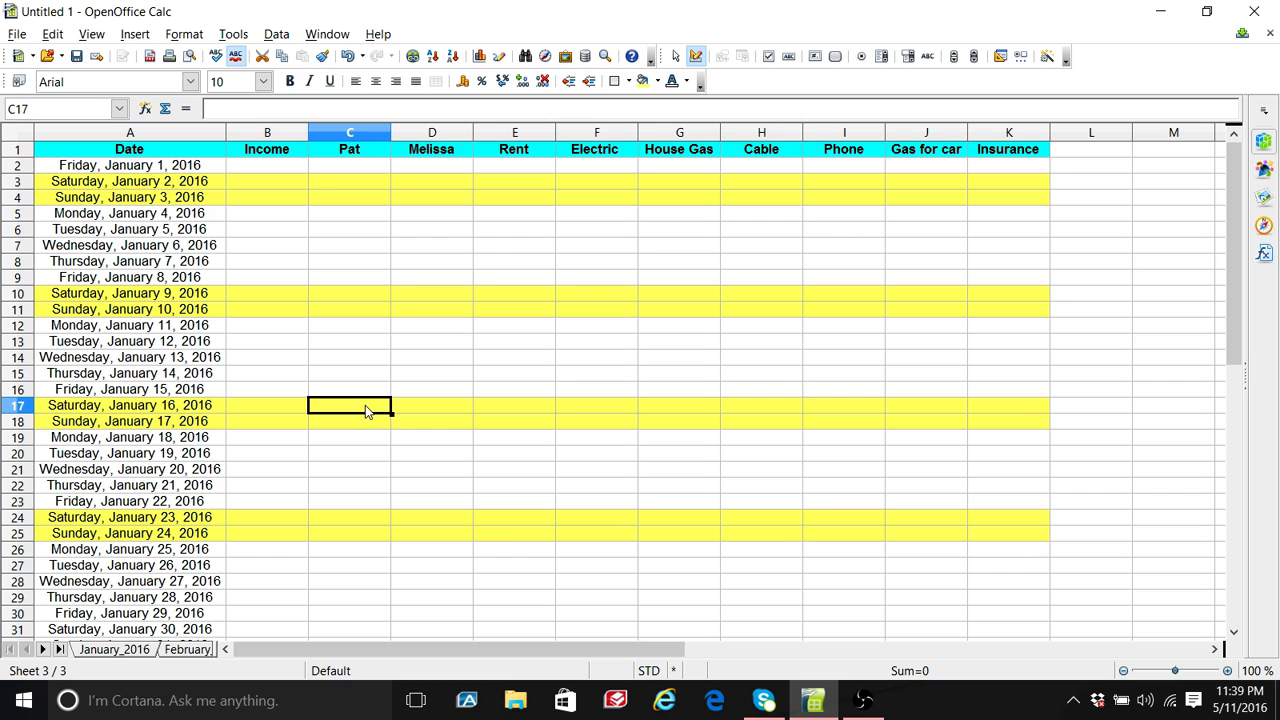
left_click(375, 518)
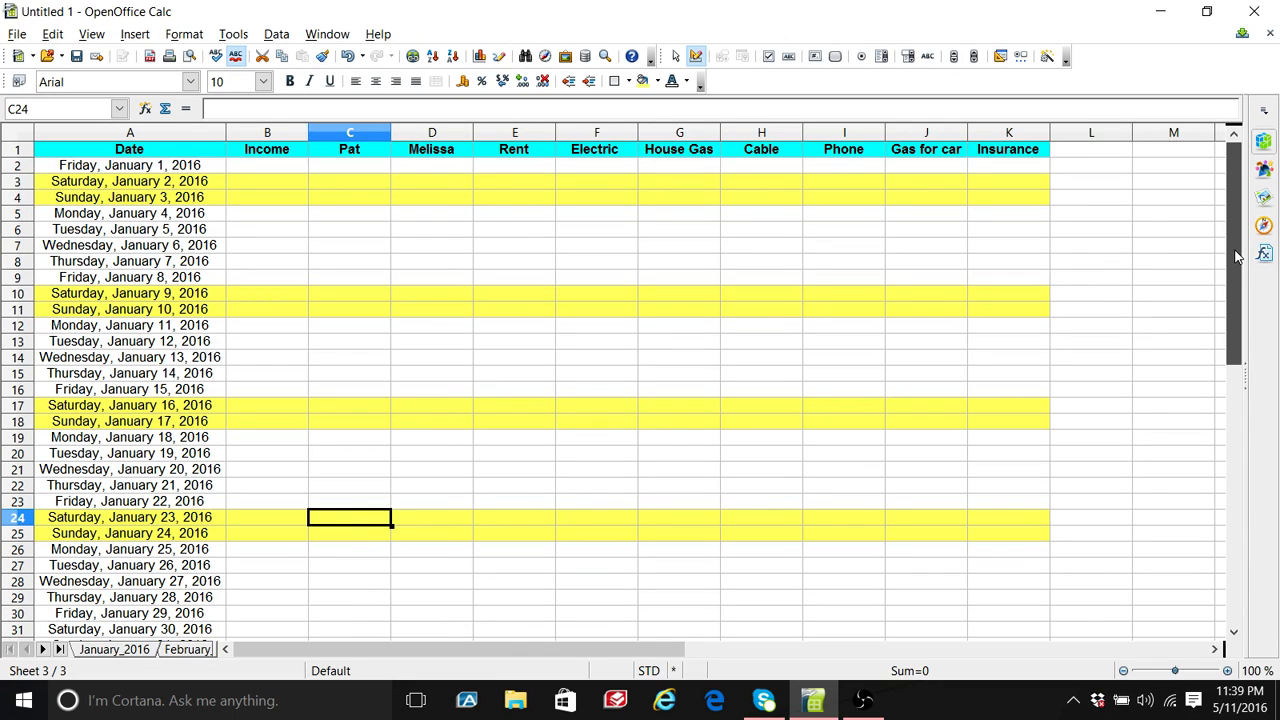
Step: Apply the Yellow 1 background color to the January 30 and 31 weekend rows, A31:K32
left_click_drag(1236, 256, 1237, 296)
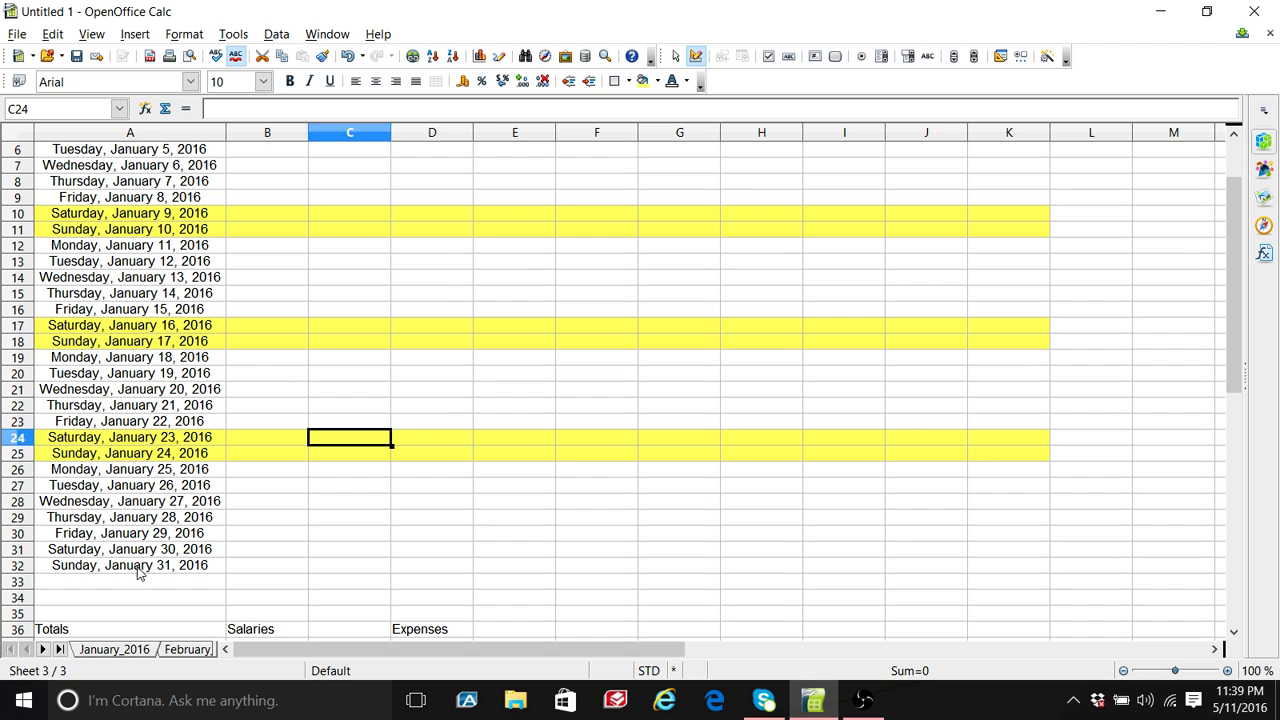
left_click_drag(124, 553, 1004, 574)
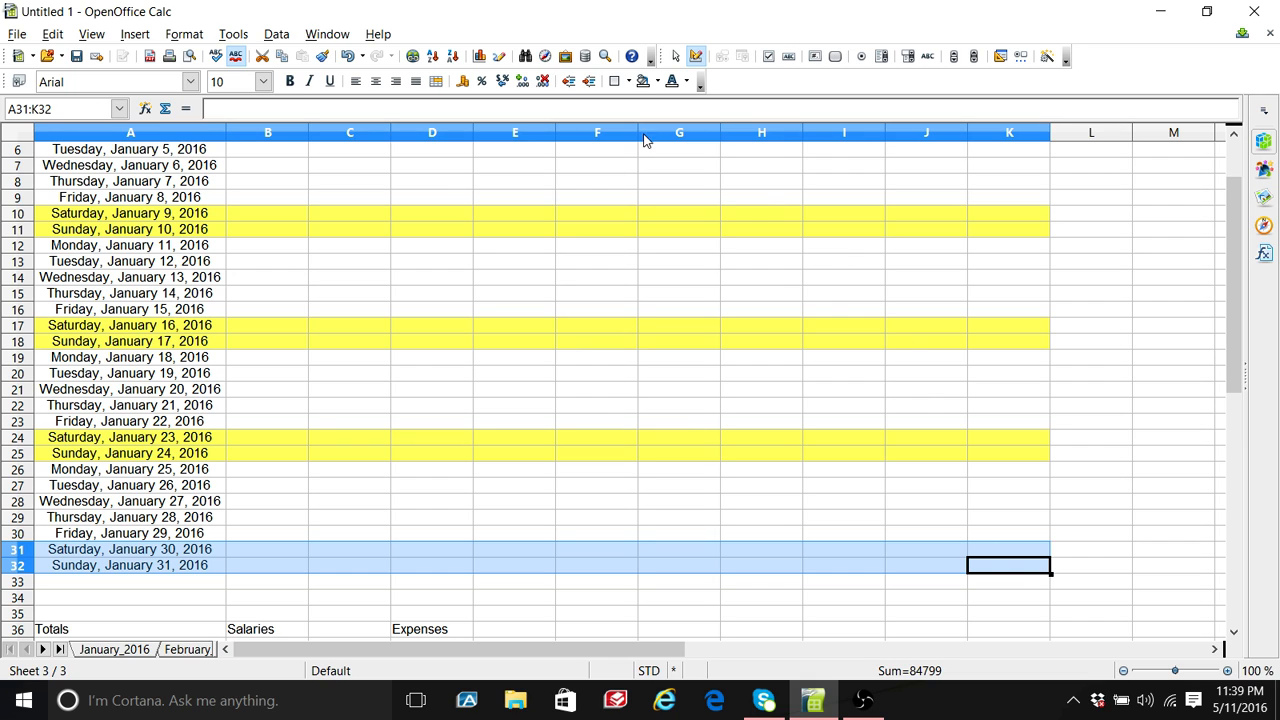
left_click(656, 82)
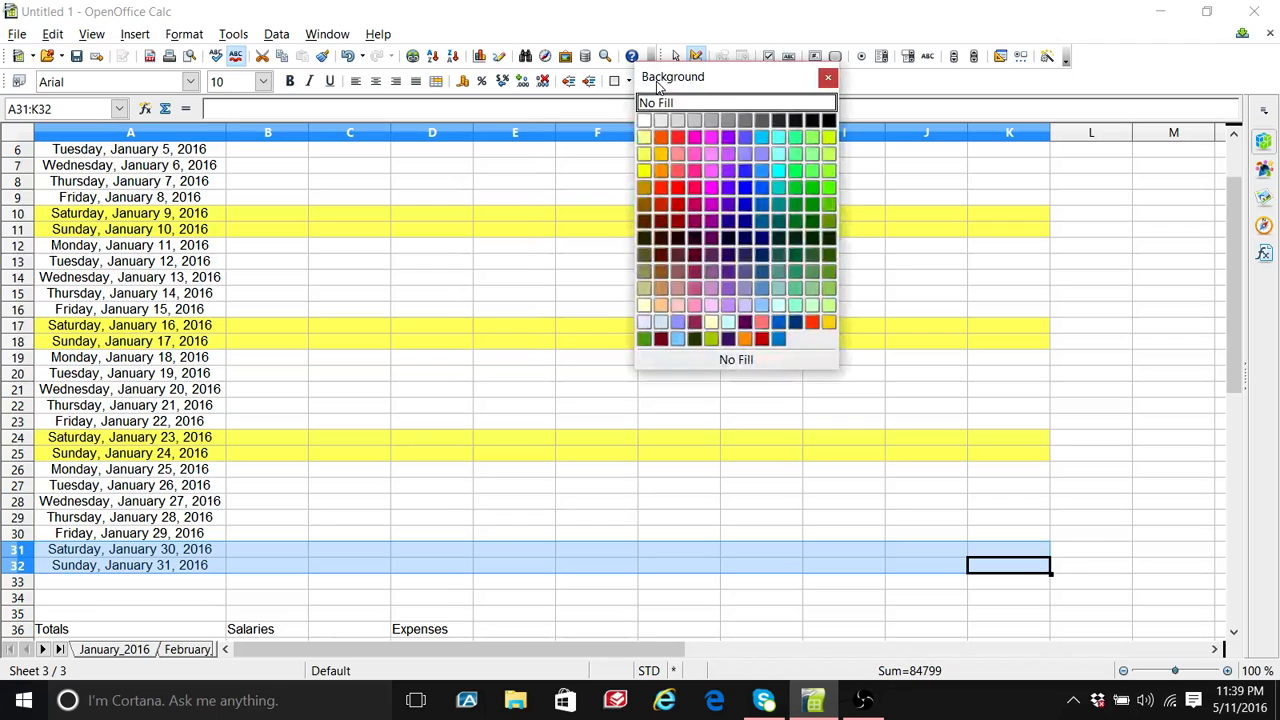
left_click(645, 156)
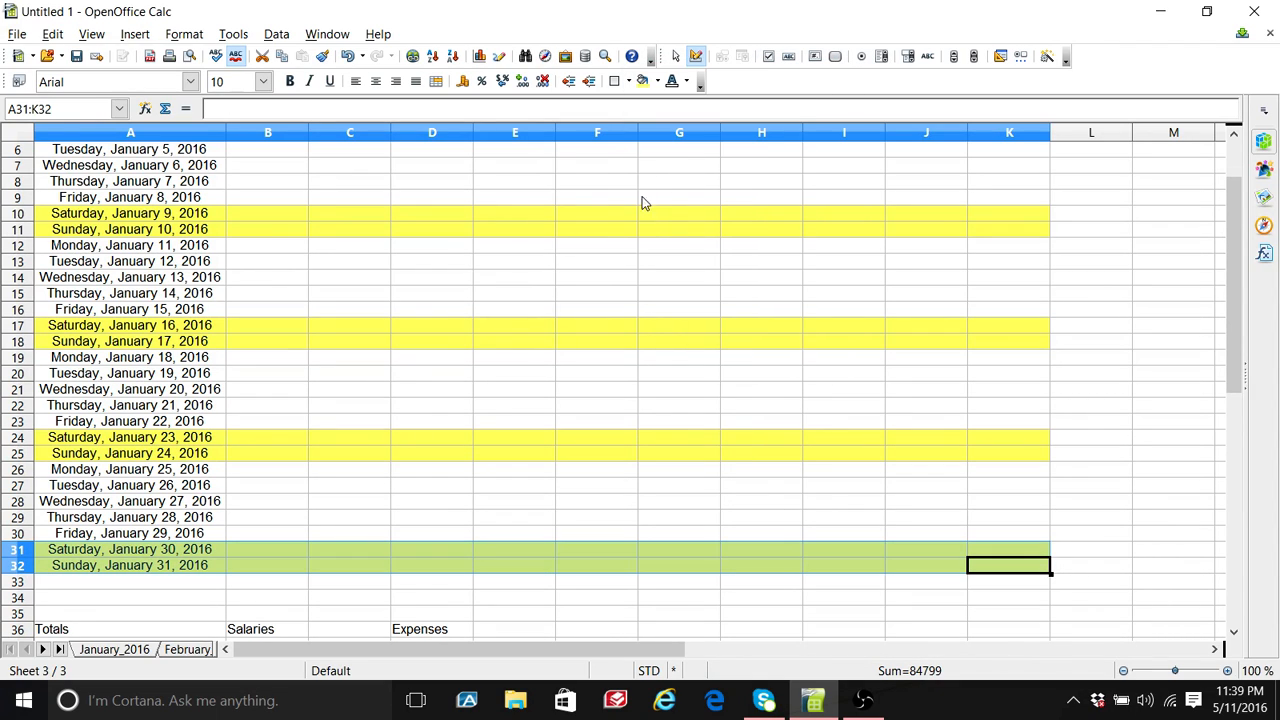
left_click_drag(1228, 352, 1221, 289)
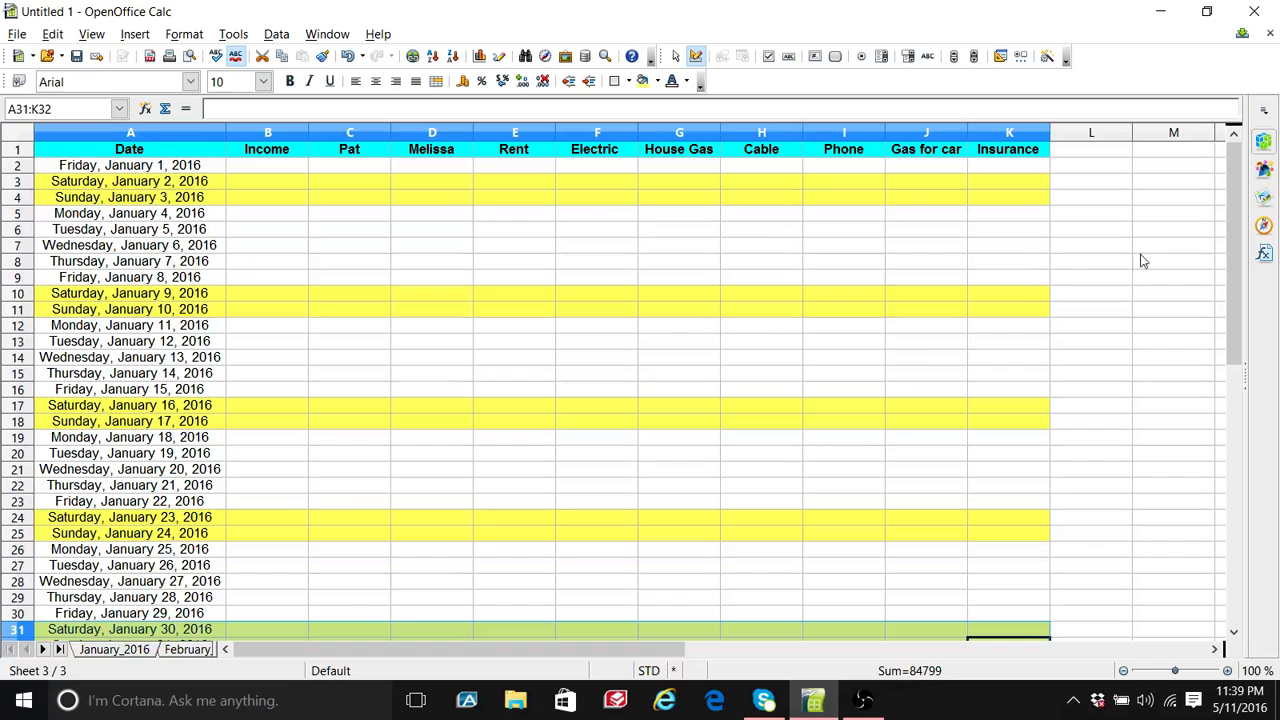
left_click(1163, 374)
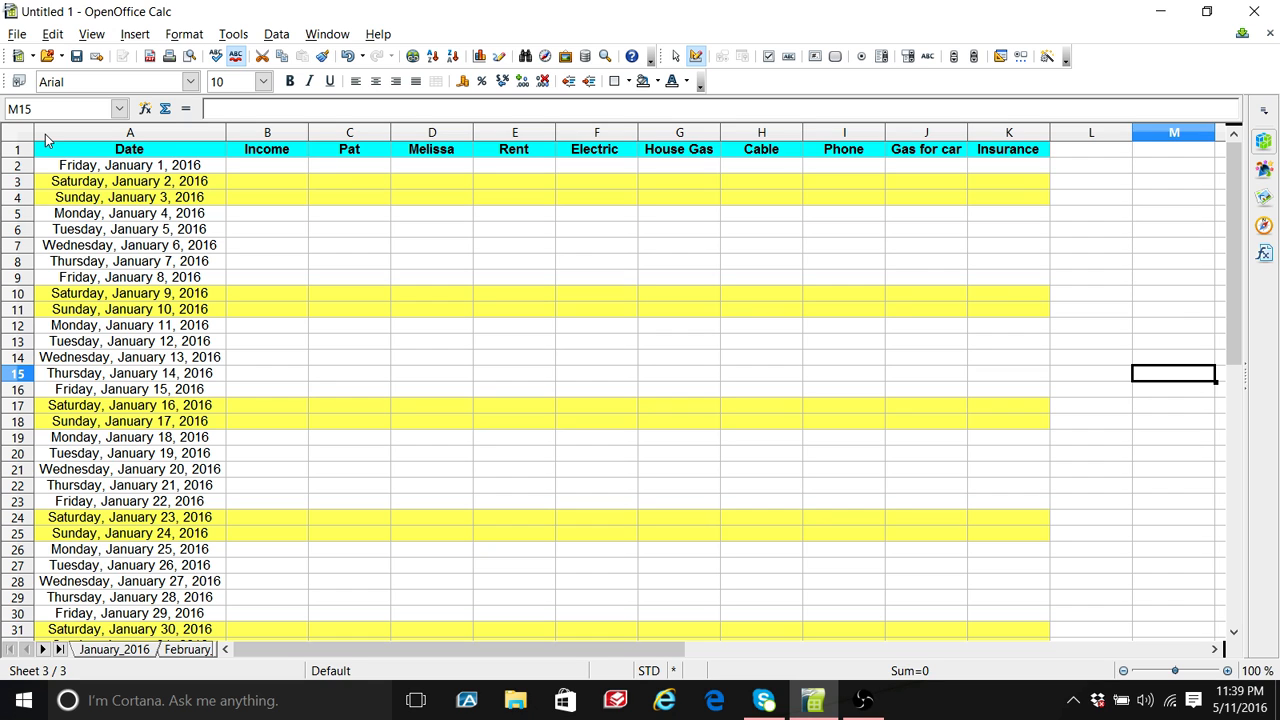
Step: Insert a blank column before the Date column and narrow it to roughly a third of its width
left_click(45, 134)
right_click(45, 134)
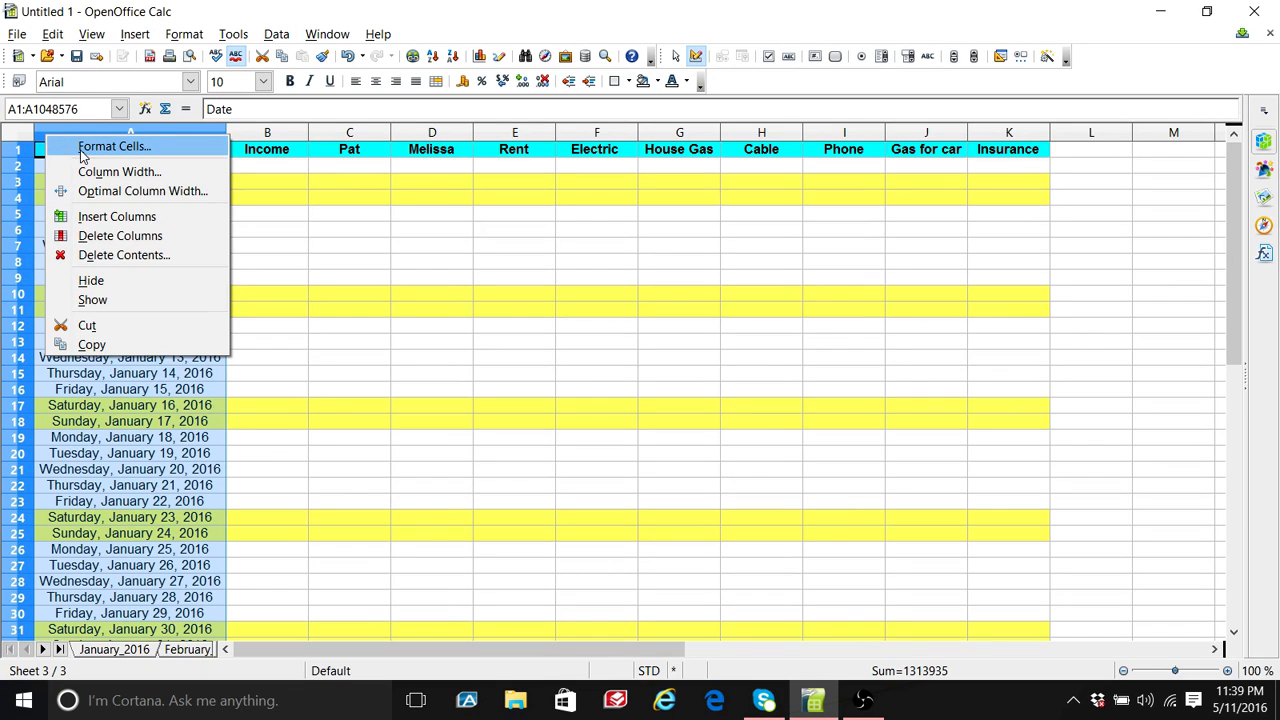
left_click(116, 218)
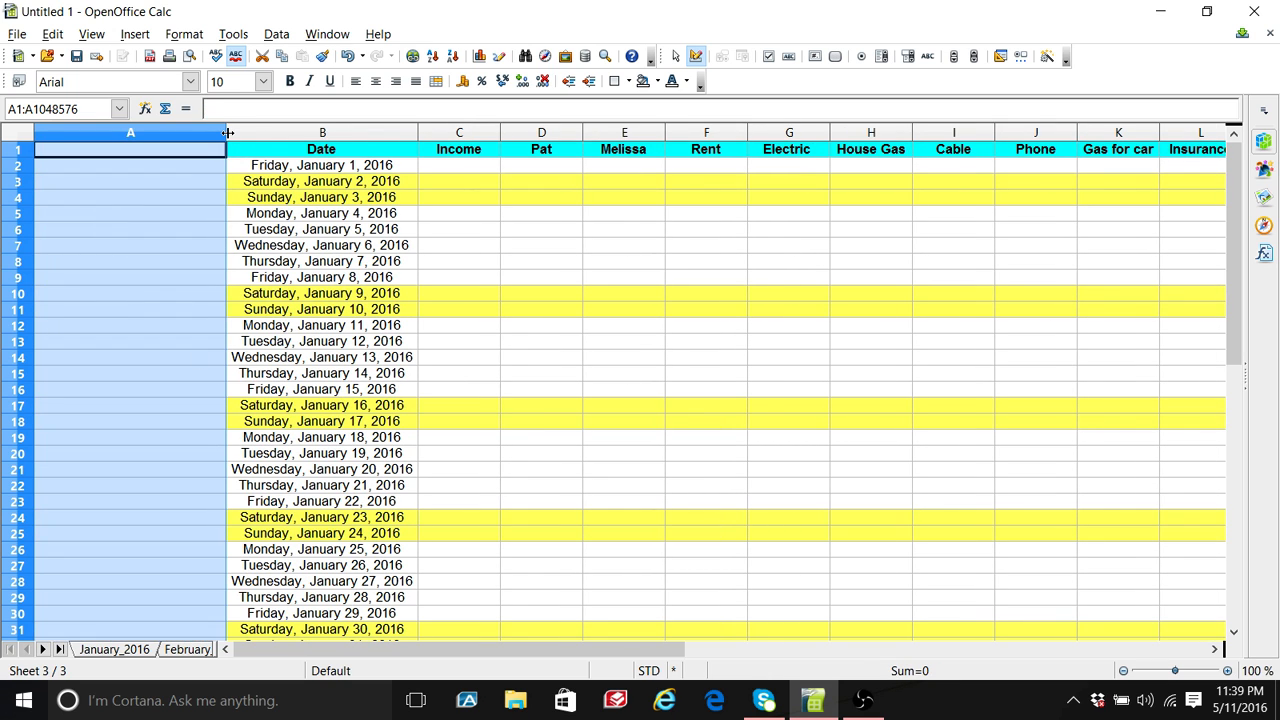
left_click_drag(228, 133, 105, 141)
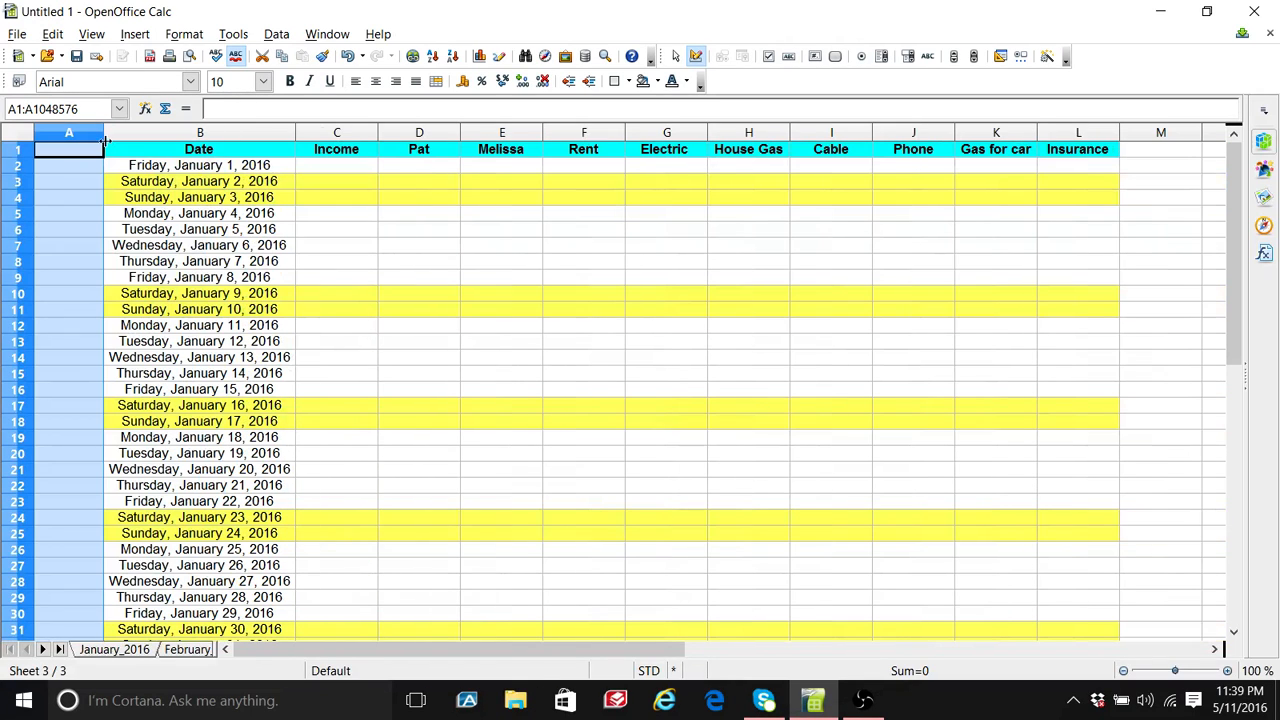
Step: Insert a blank row above the headings and fill A1:M1 with a black background
right_click(16, 153)
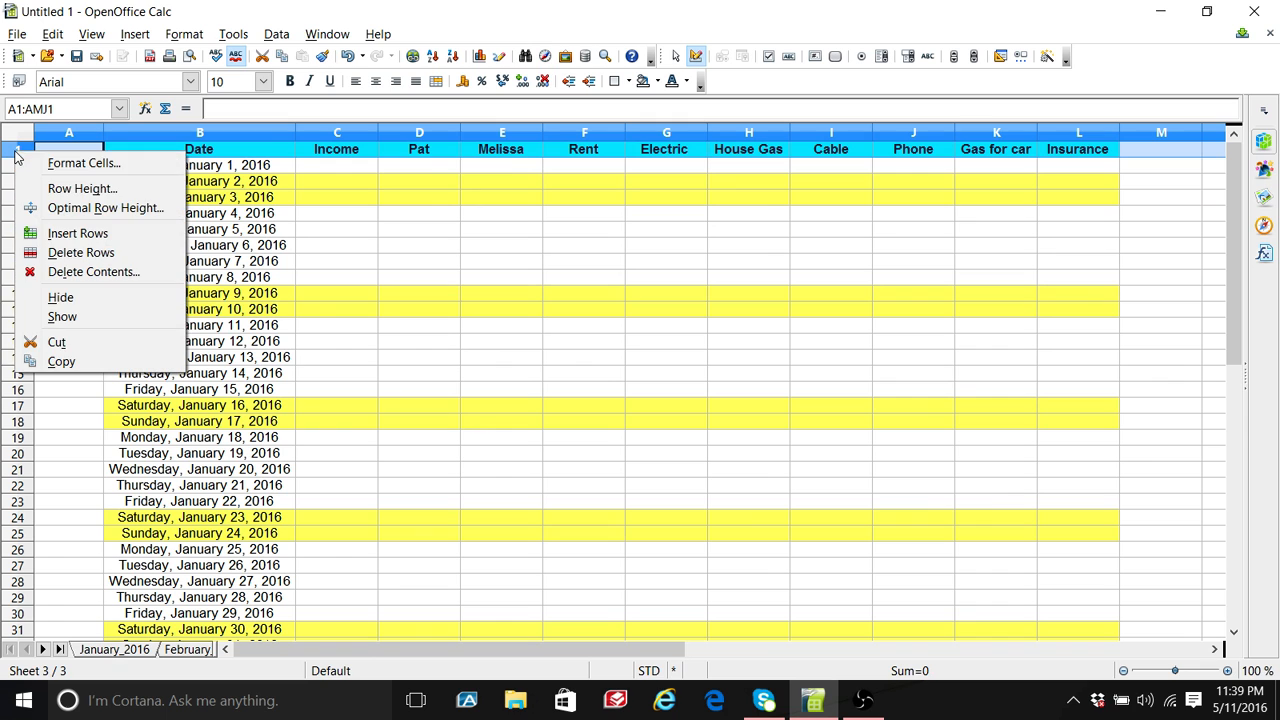
left_click(56, 236)
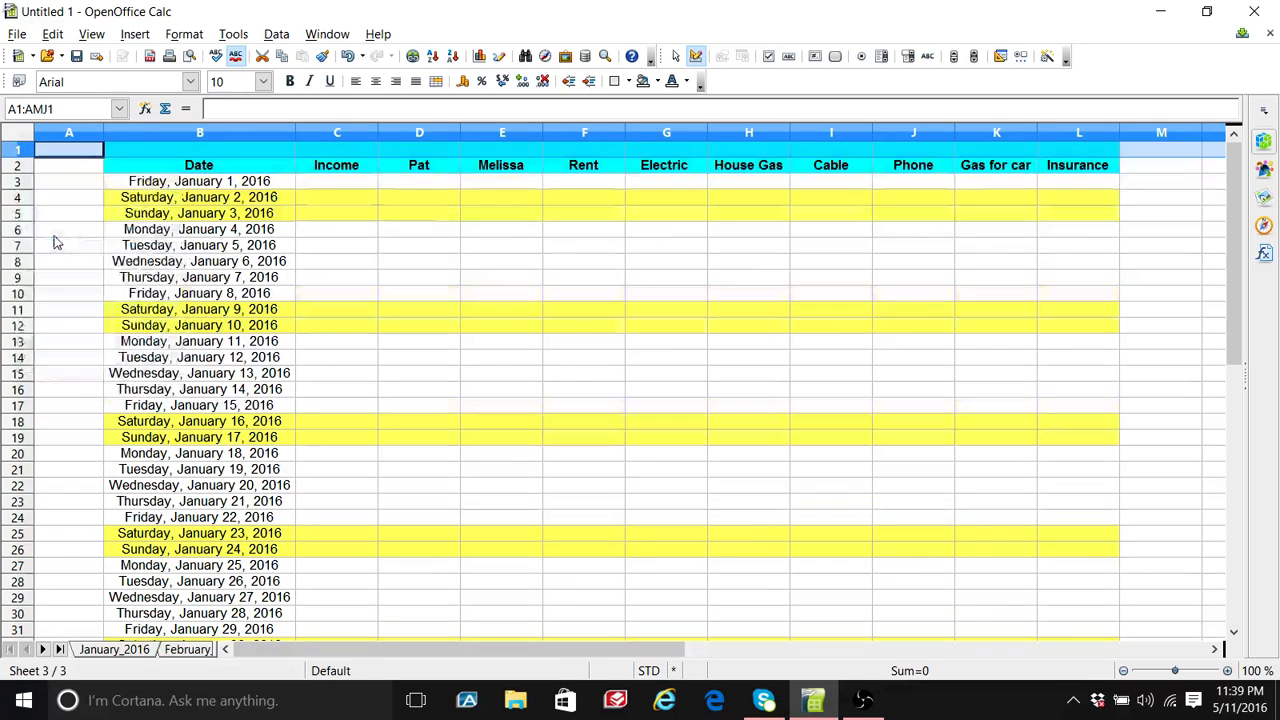
left_click(95, 152)
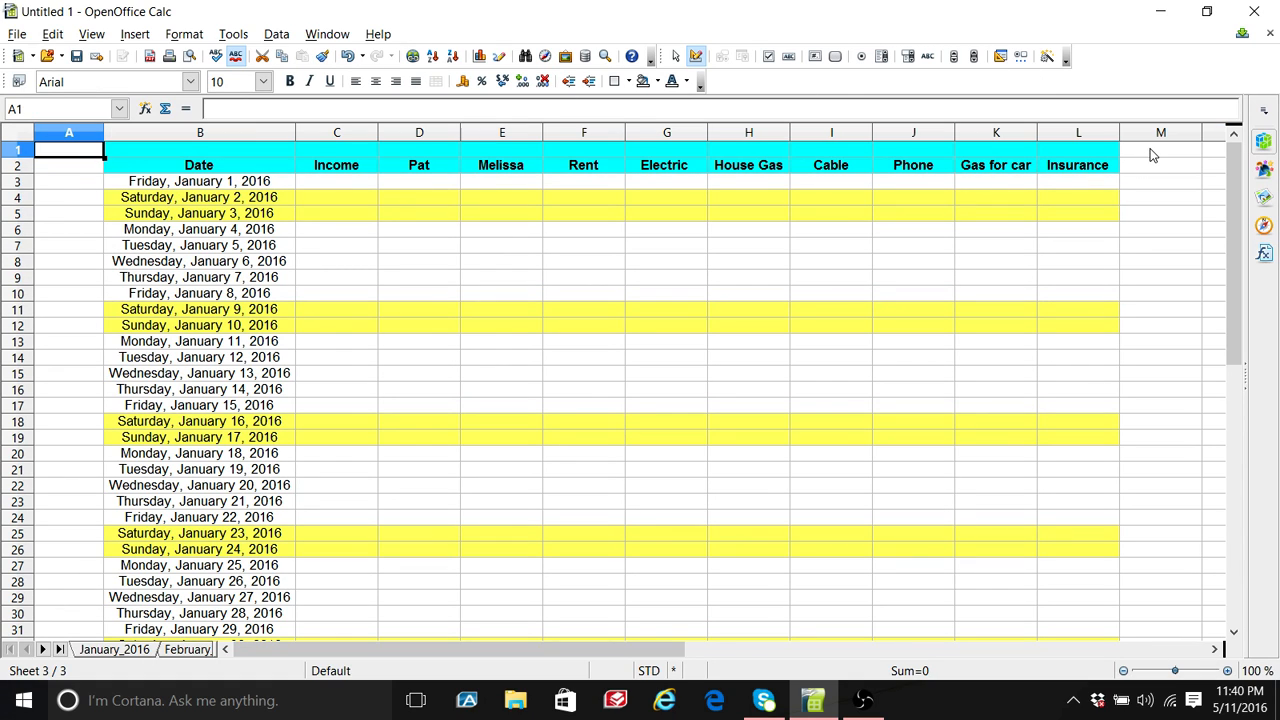
left_click(1150, 152, "shift")
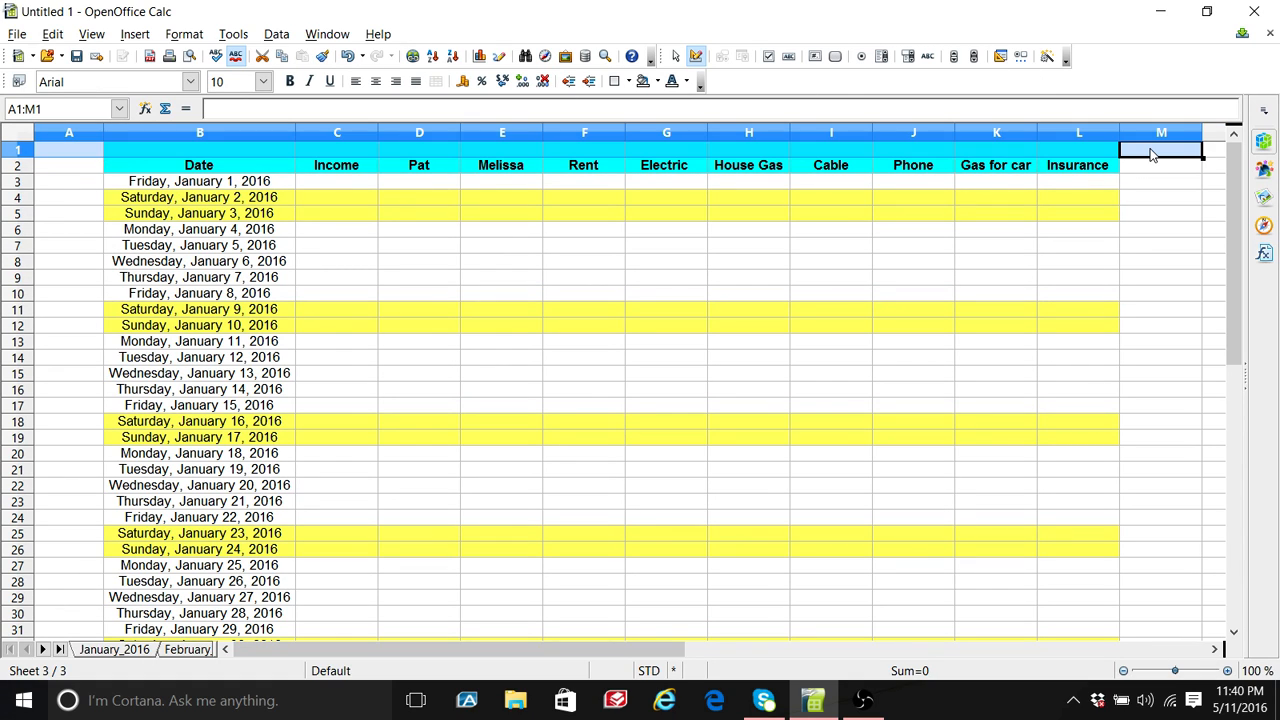
left_click(657, 81)
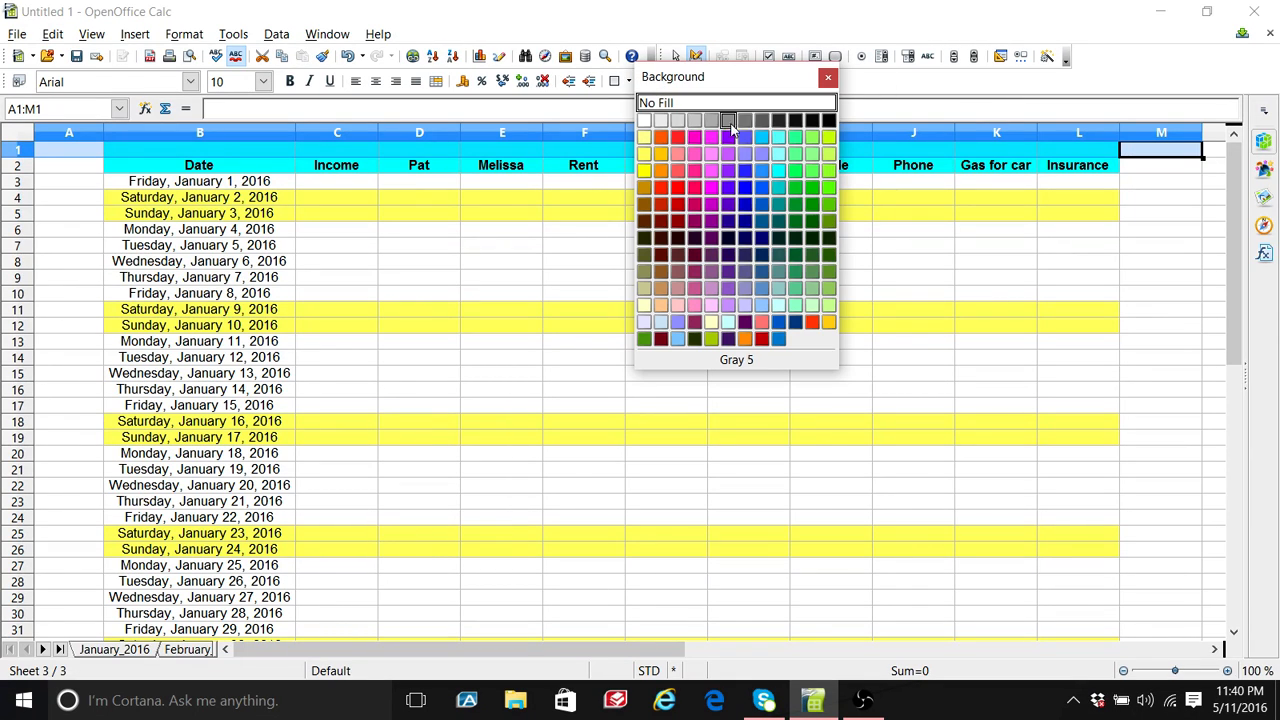
left_click(829, 120)
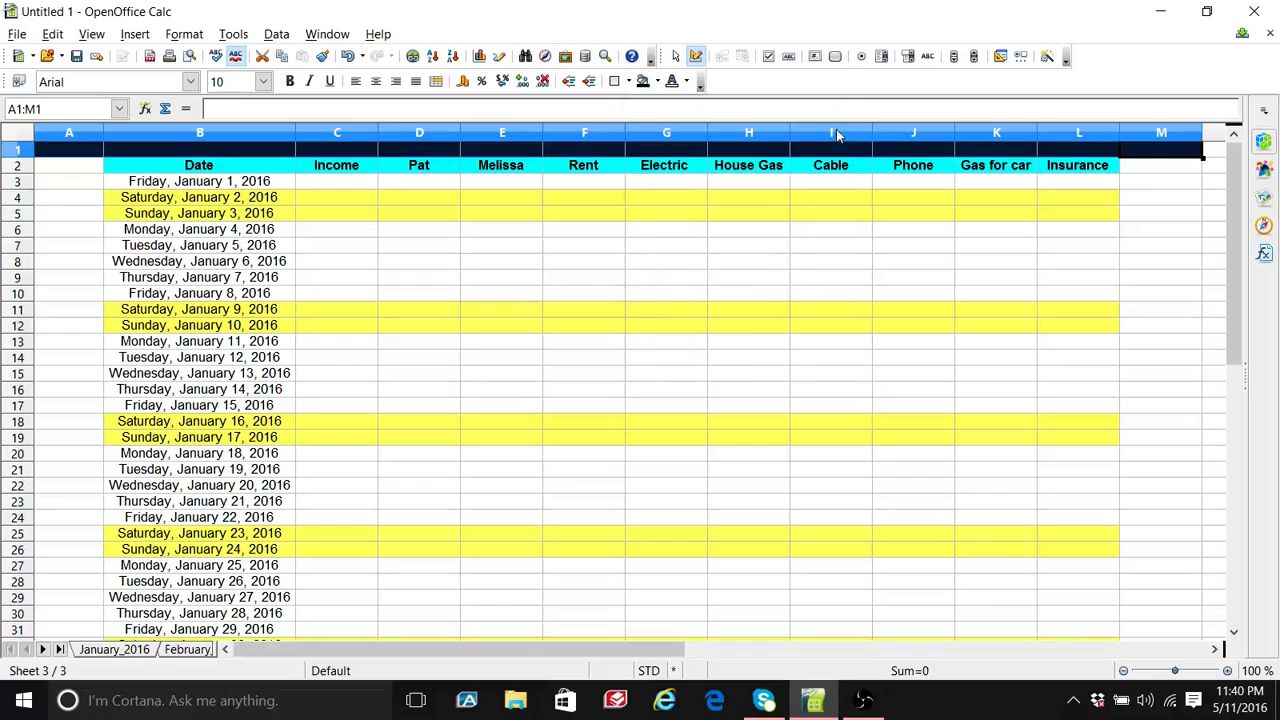
Step: Fill M2:M41, beside the Insurance column, with a black background
left_click_drag(1171, 173, 1155, 492)
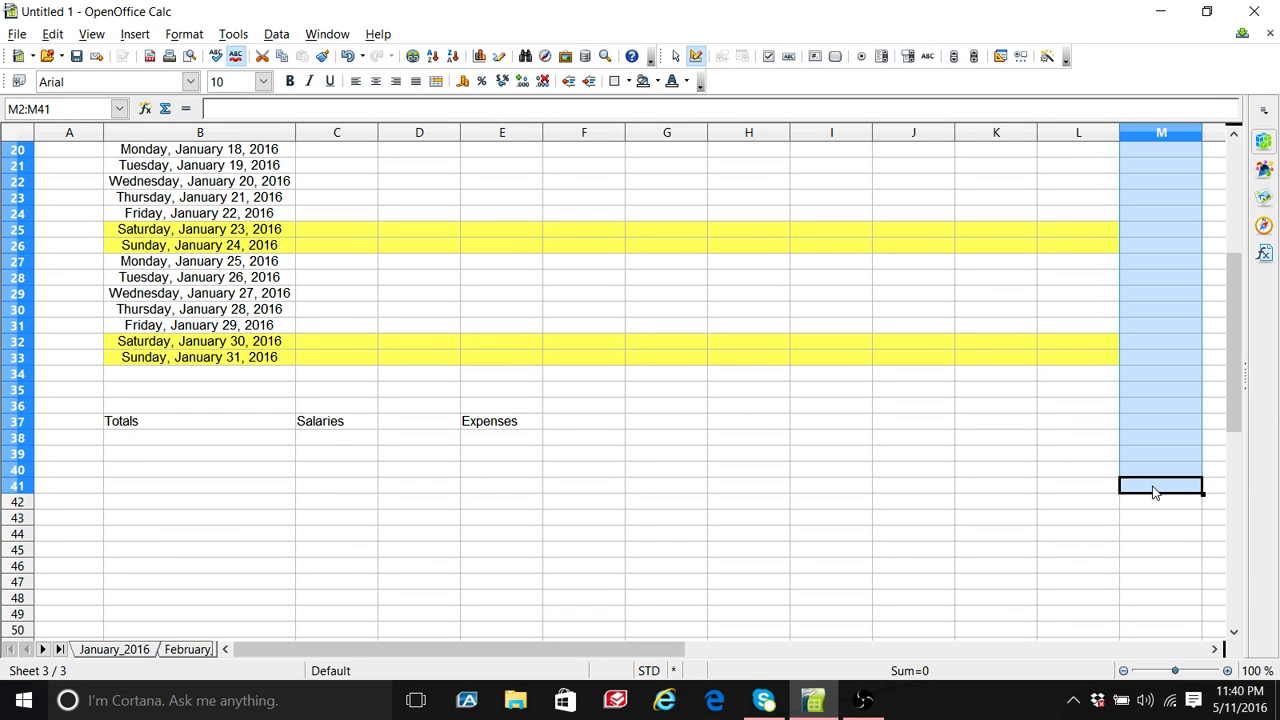
left_click(657, 81)
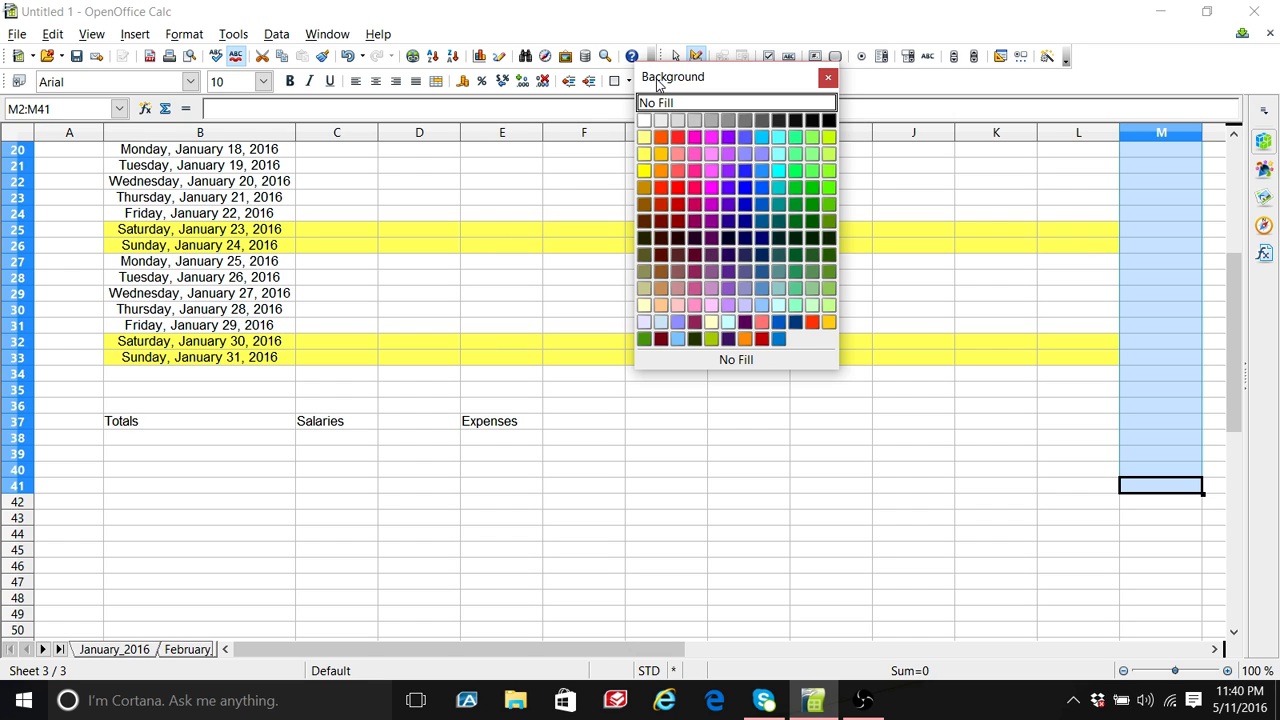
left_click(828, 121)
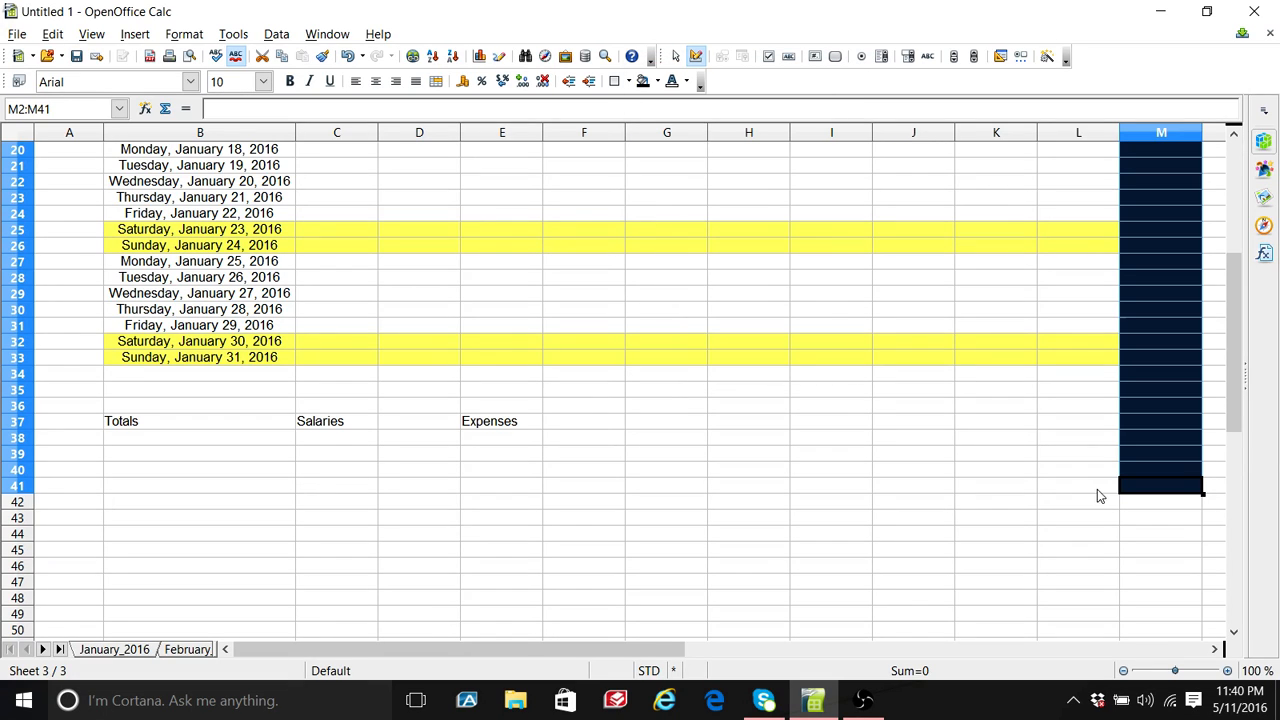
Step: Fill the area beneath the totals, A39:L41, with a black background
left_click_drag(1102, 493, 85, 476)
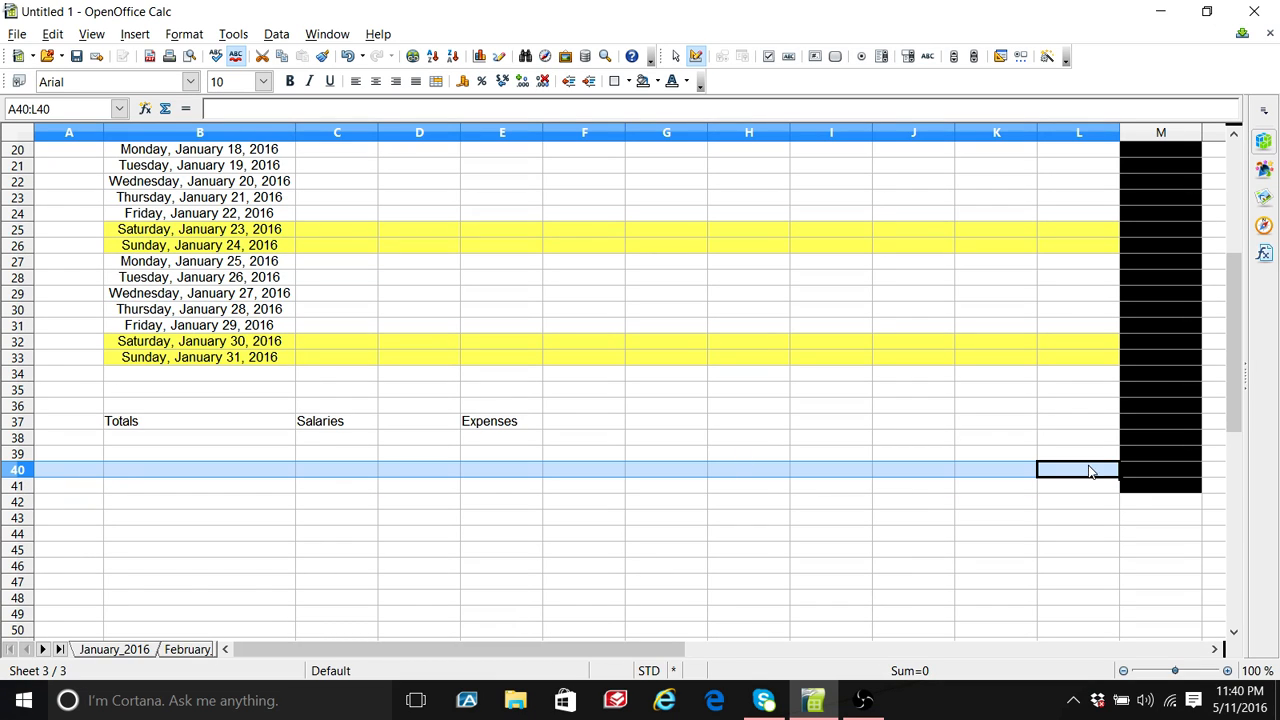
left_click_drag(1095, 489, 59, 460)
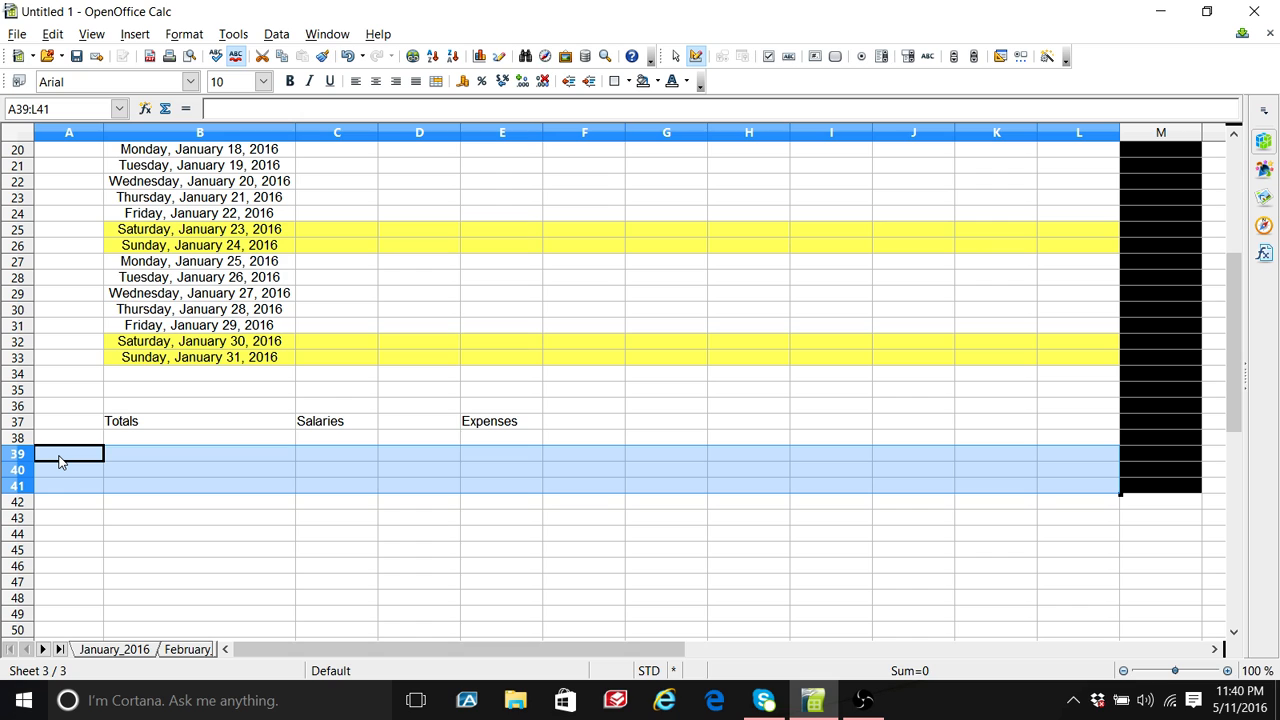
right_click(59, 460)
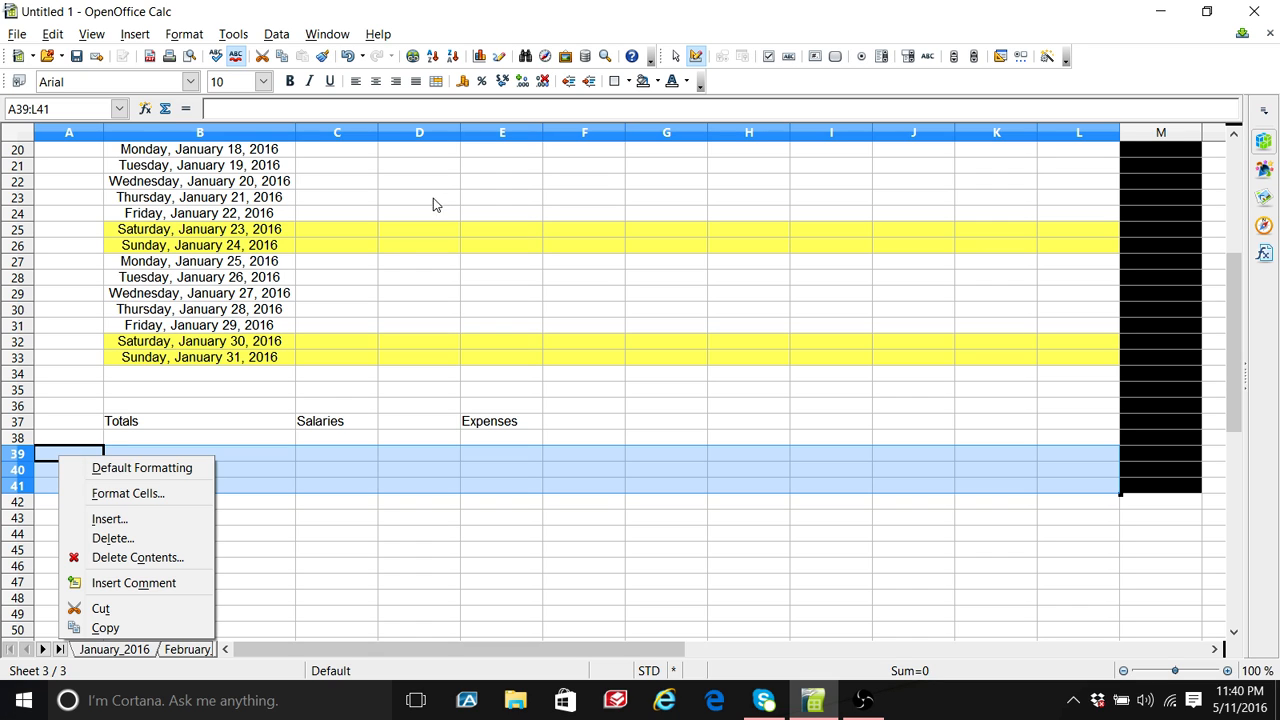
left_click(657, 84)
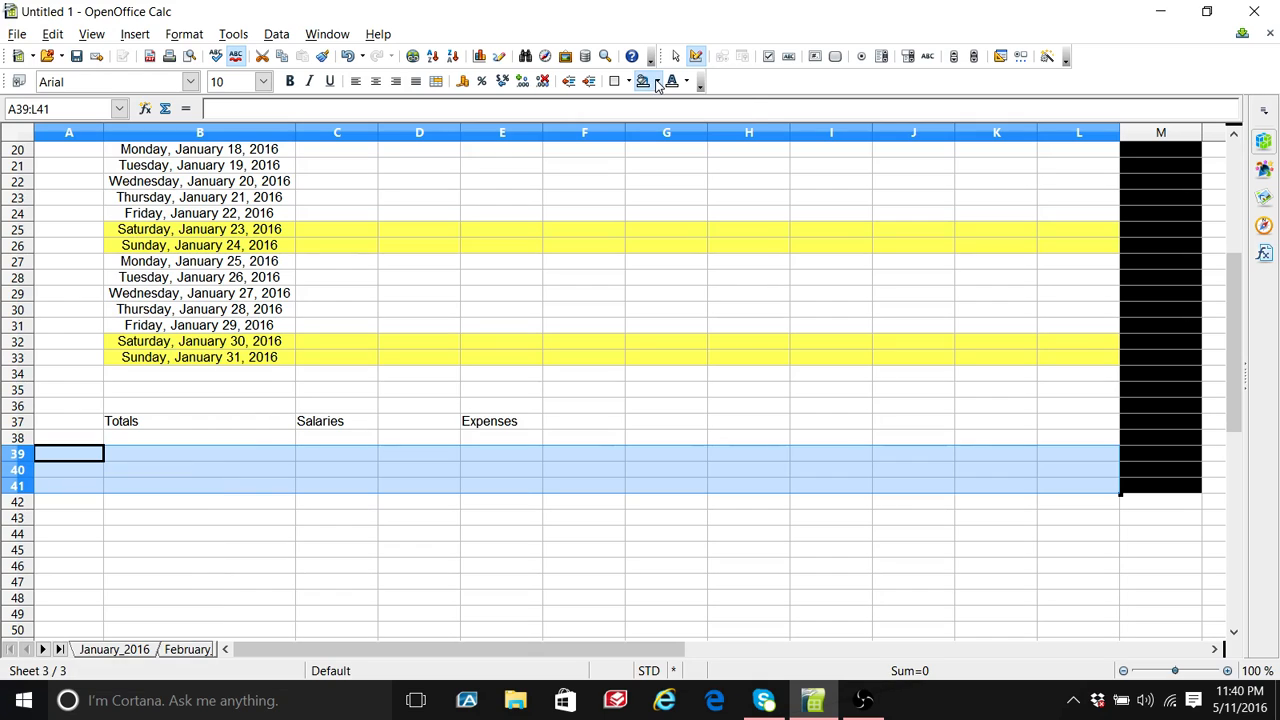
left_click(657, 84)
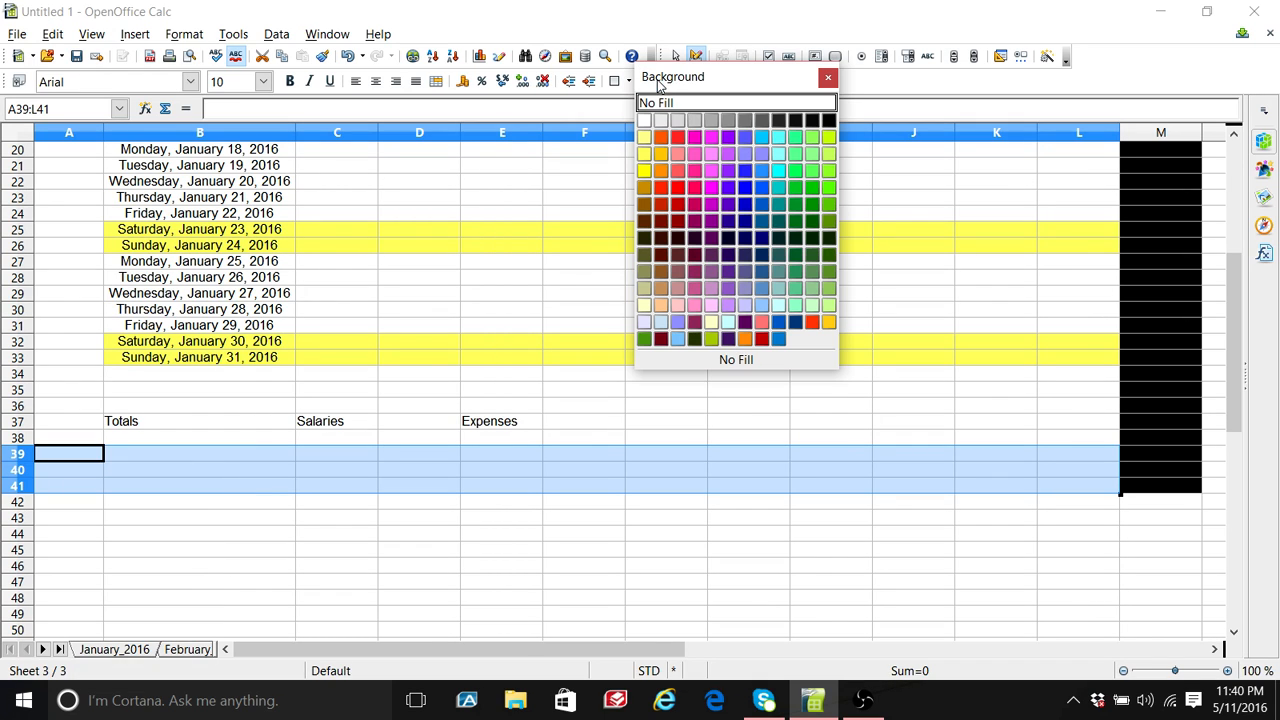
left_click(828, 121)
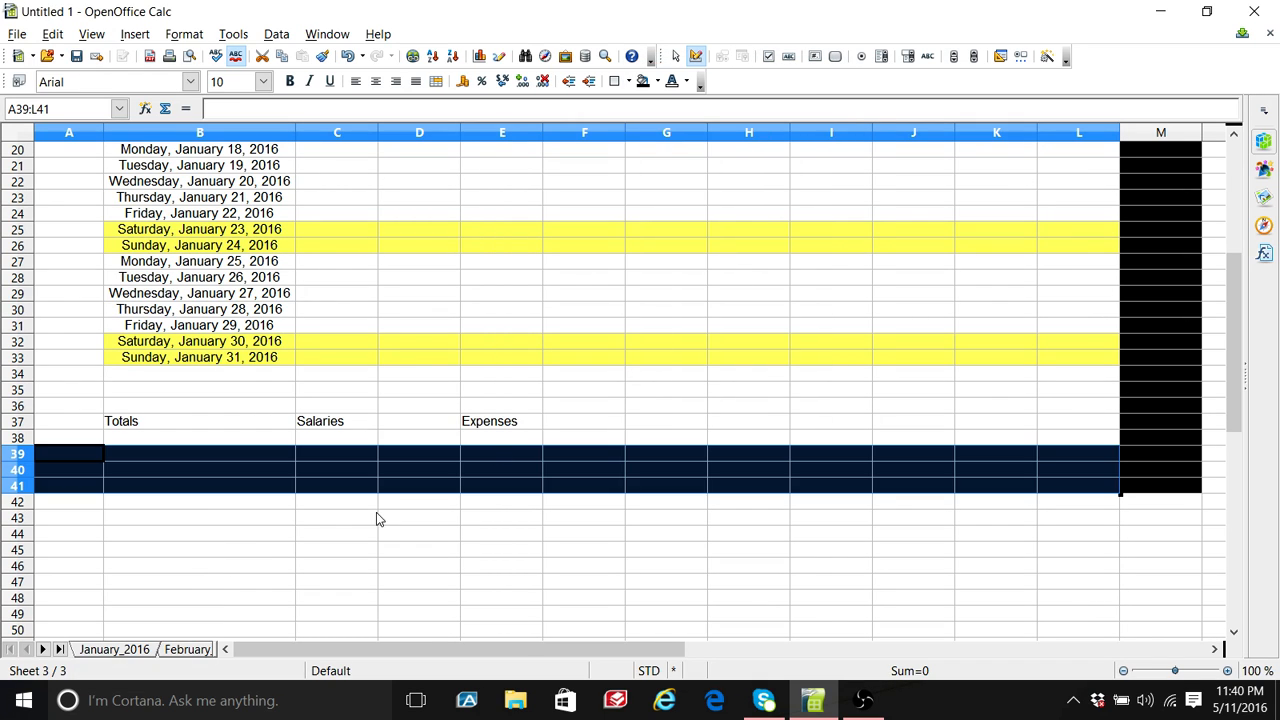
Step: Fill the narrow column before the dates, A1:A38, with a black background
mouse_move(80, 460)
left_mouse_down()
mouse_move(77, 394)
mouse_move(73, 460)
left_mouse_up()
double_click(73, 438)
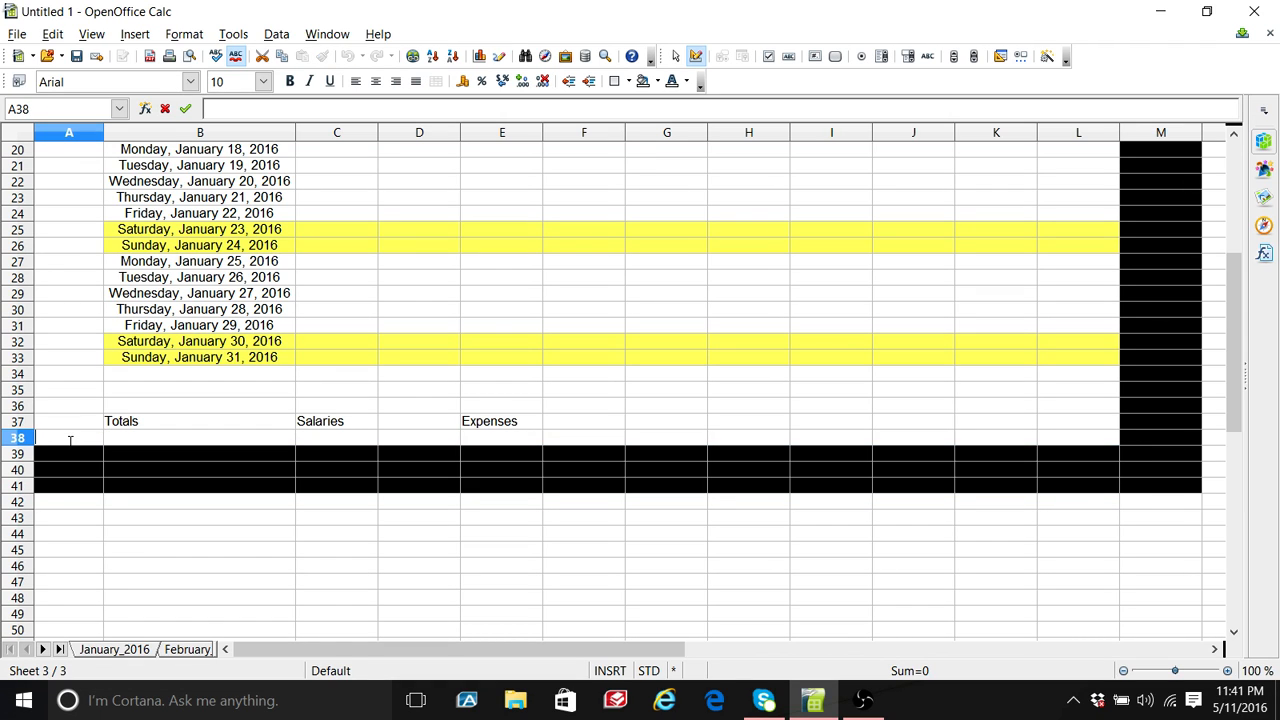
left_click(73, 457)
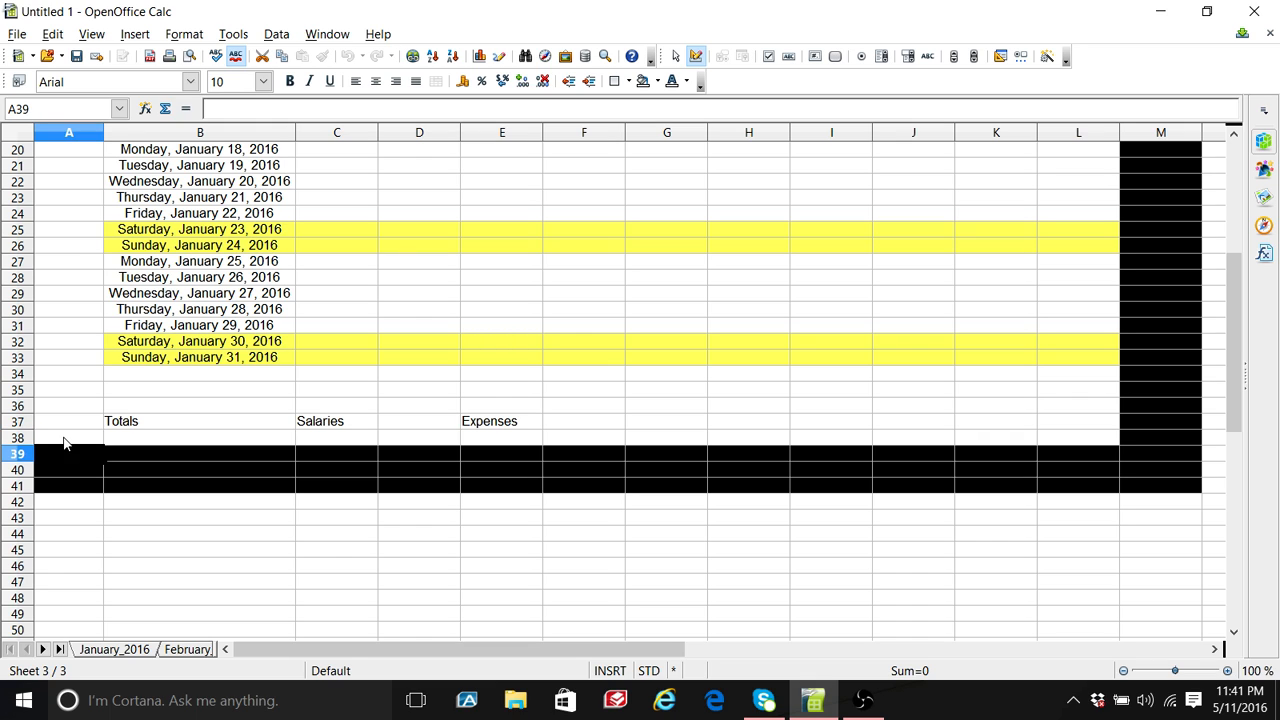
left_click(64, 438)
left_click_drag(64, 443, 64, 153)
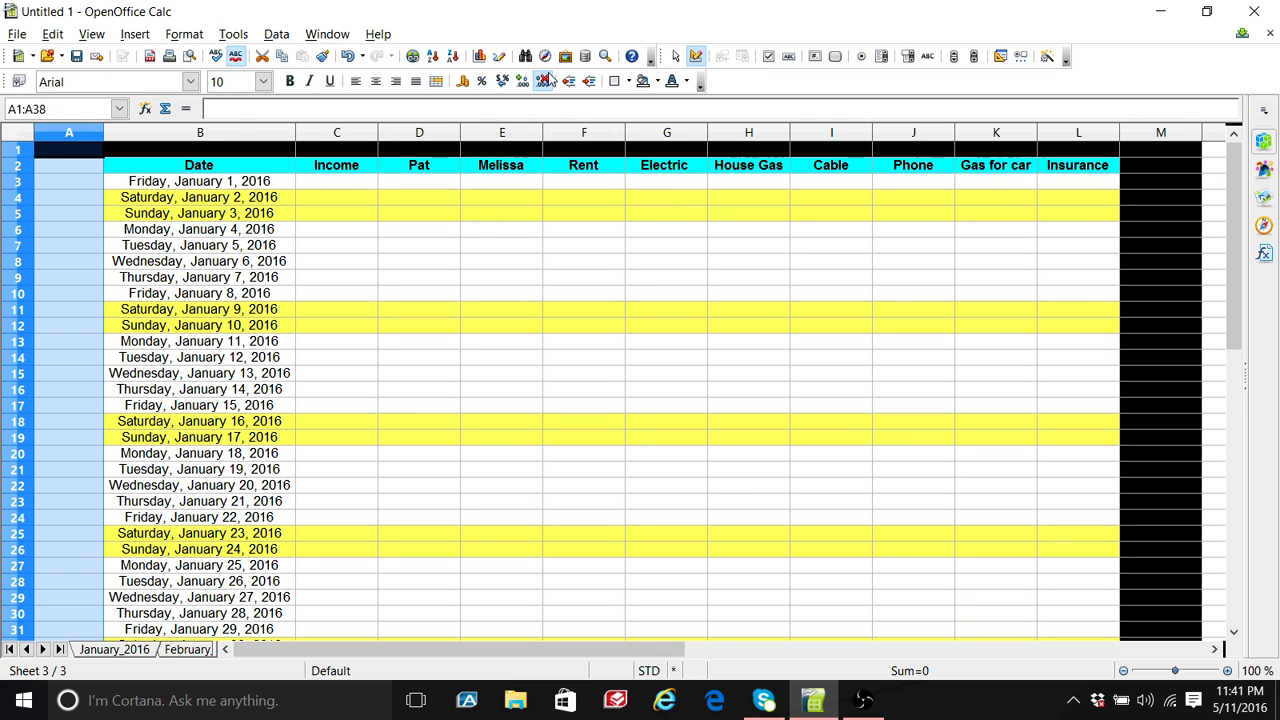
left_click(660, 81)
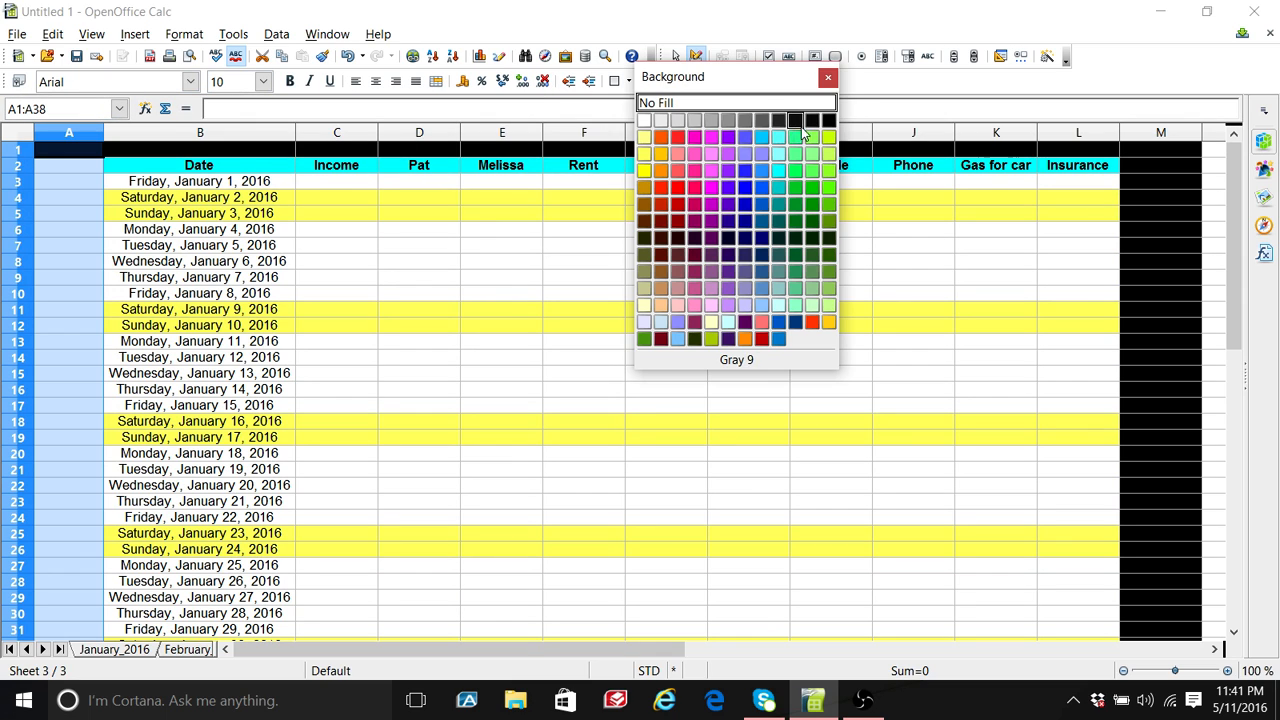
left_click(827, 121)
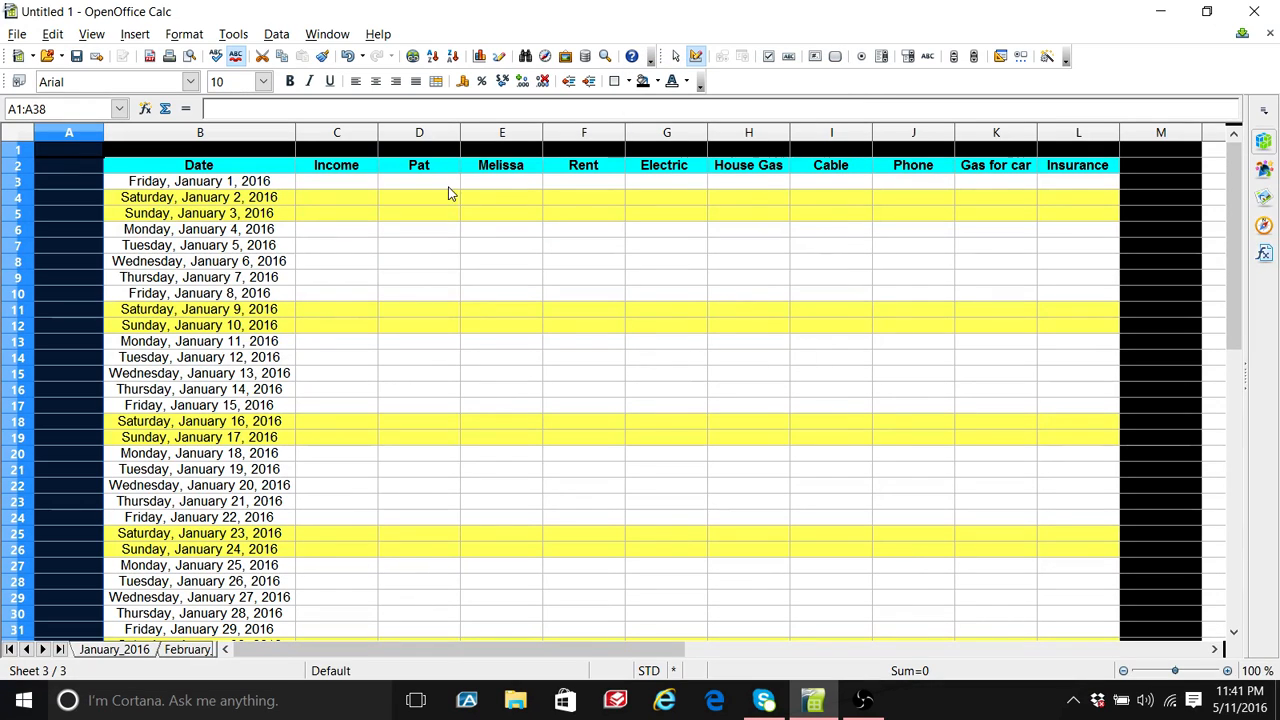
Step: Insert two more rows above row 1 to thicken the black border over the headings
left_click(20, 150)
right_click(20, 150)
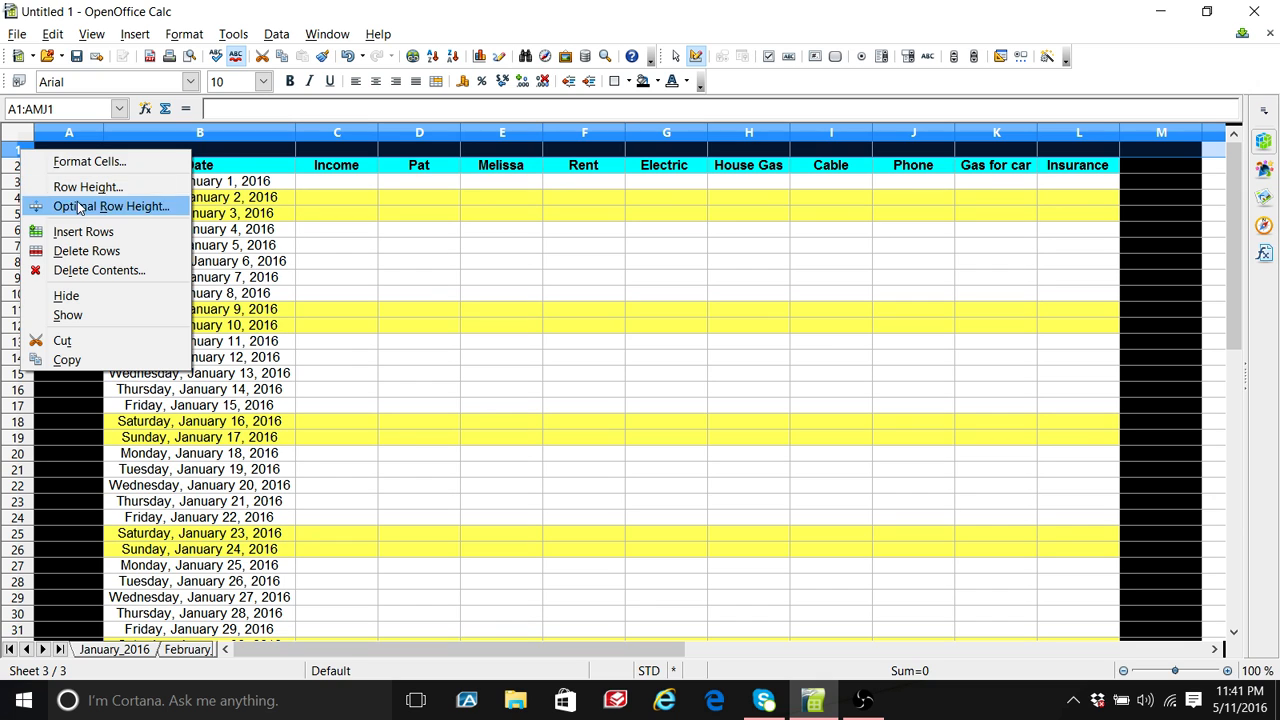
left_click(82, 232)
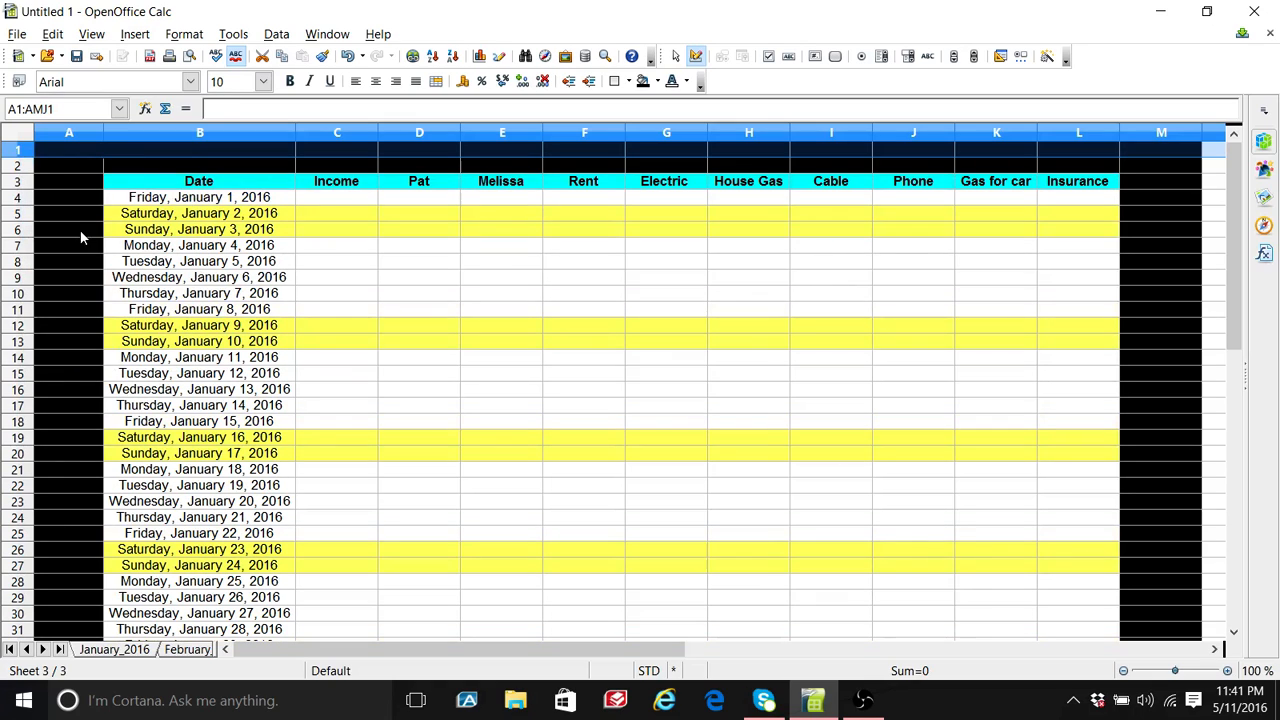
right_click(22, 152)
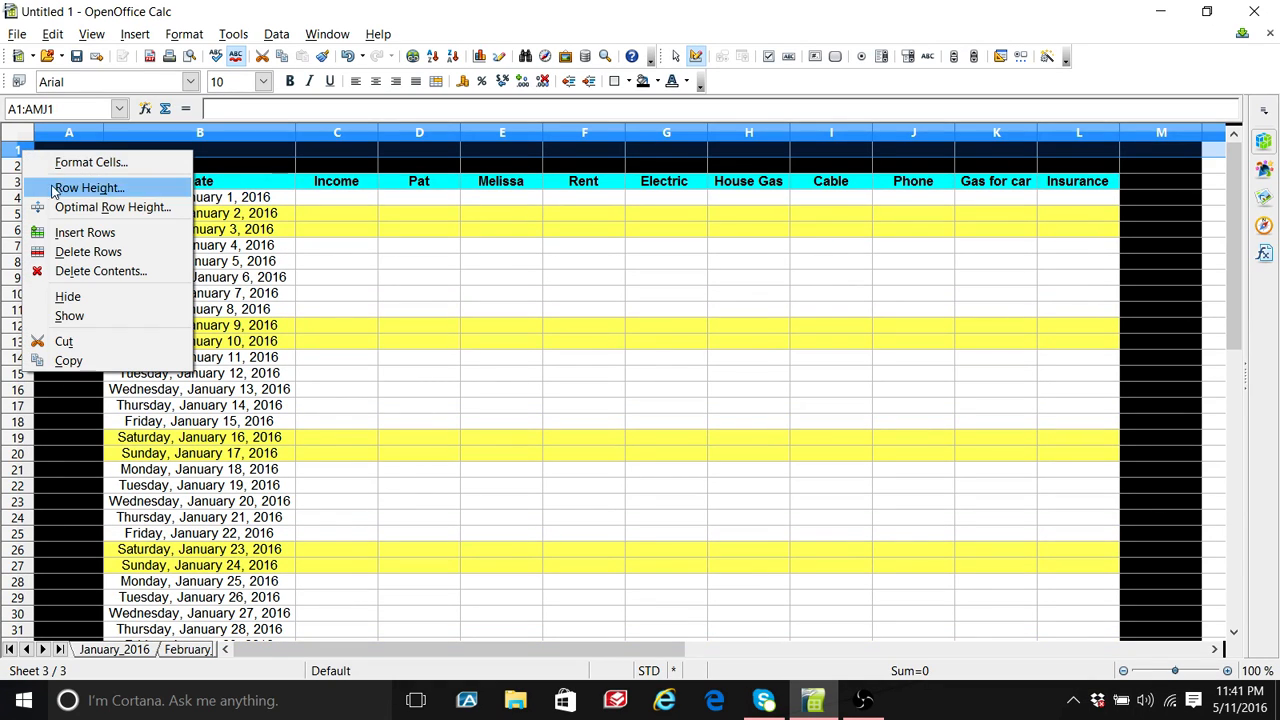
left_click(63, 232)
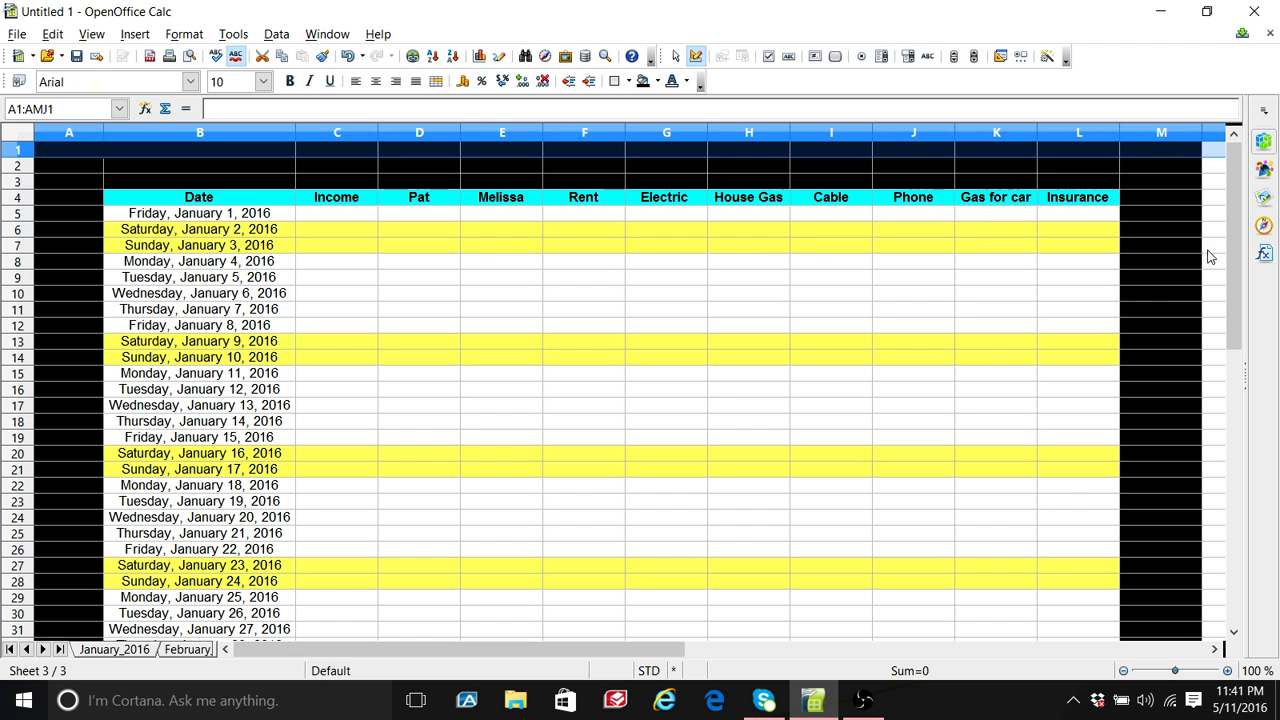
Step: Copy row 1 of the January budget table and paste it at A1 of the February_2016 sheet
mouse_move(1238, 268)
left_mouse_down()
mouse_move(1244, 376)
mouse_move(1240, 262)
left_mouse_up()
right_click(27, 155)
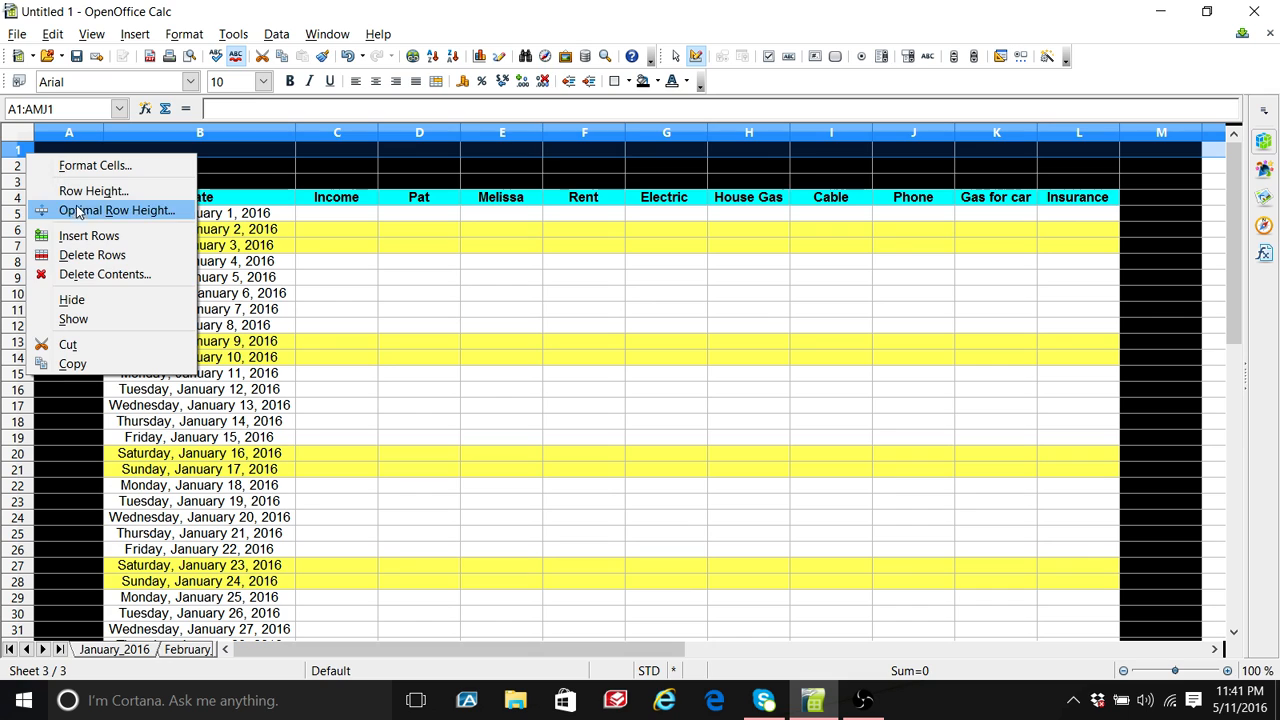
left_click(82, 364)
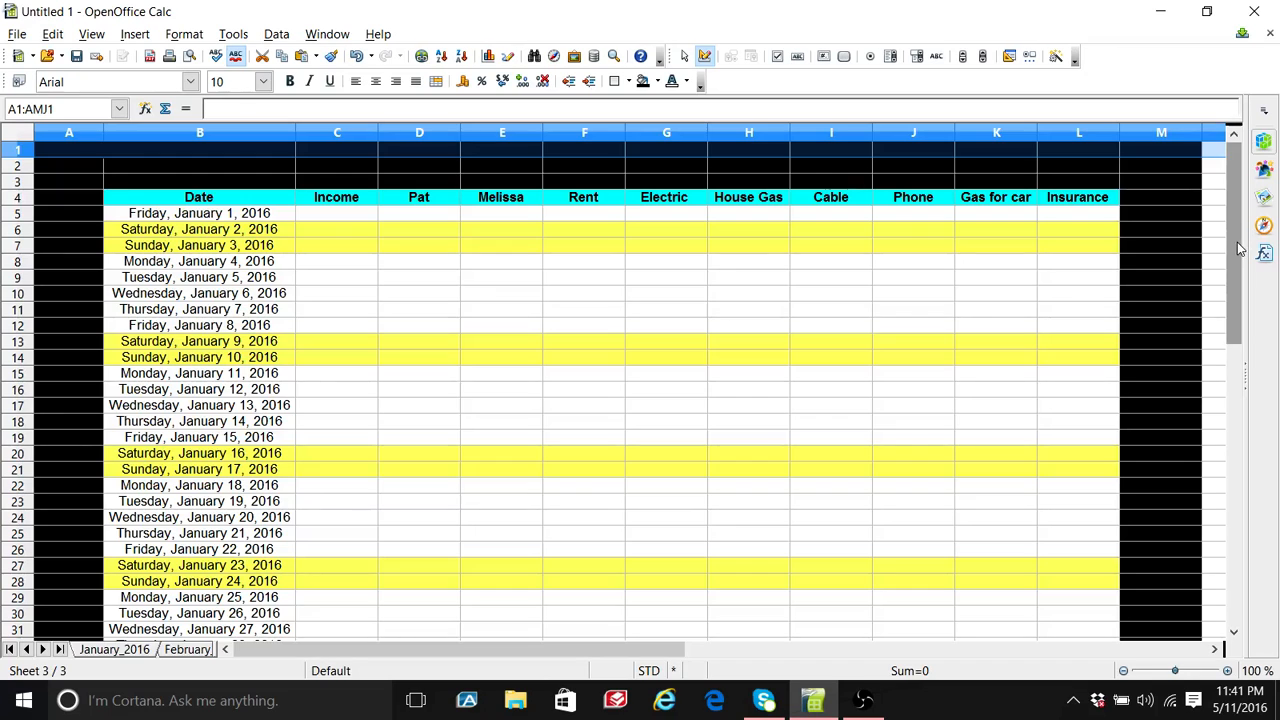
left_click_drag(1238, 248, 1245, 326)
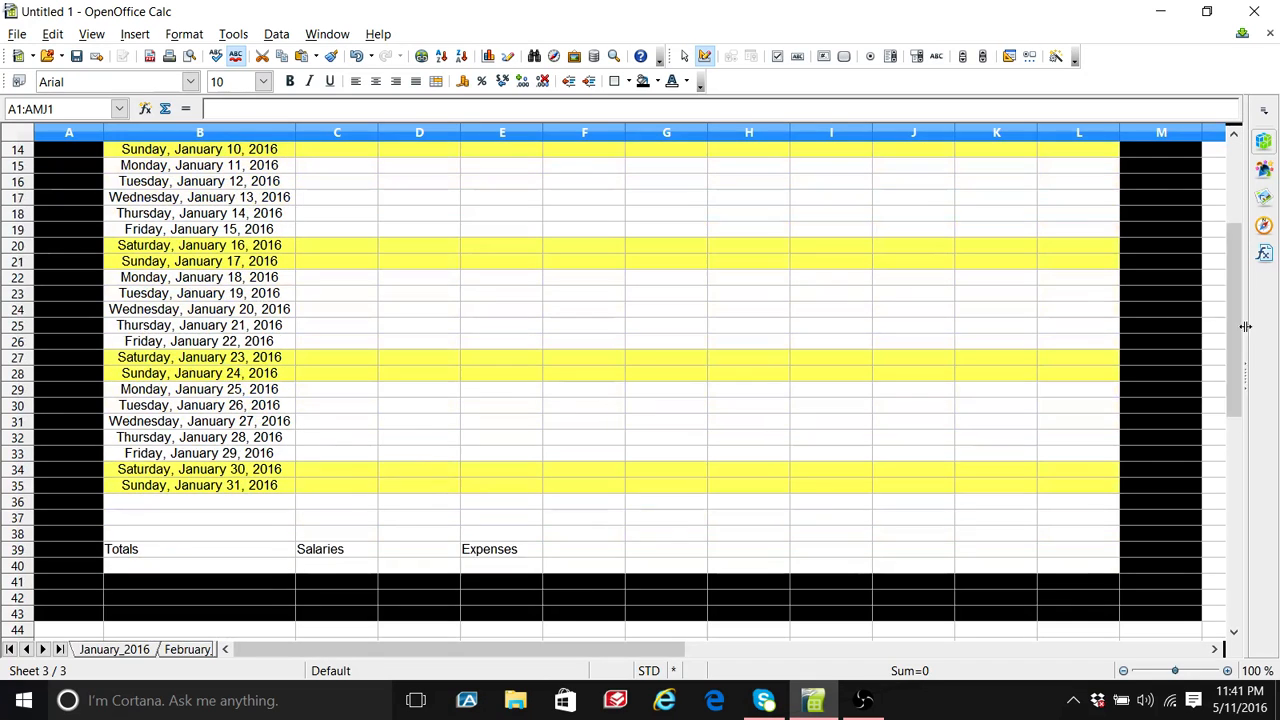
left_click(195, 650)
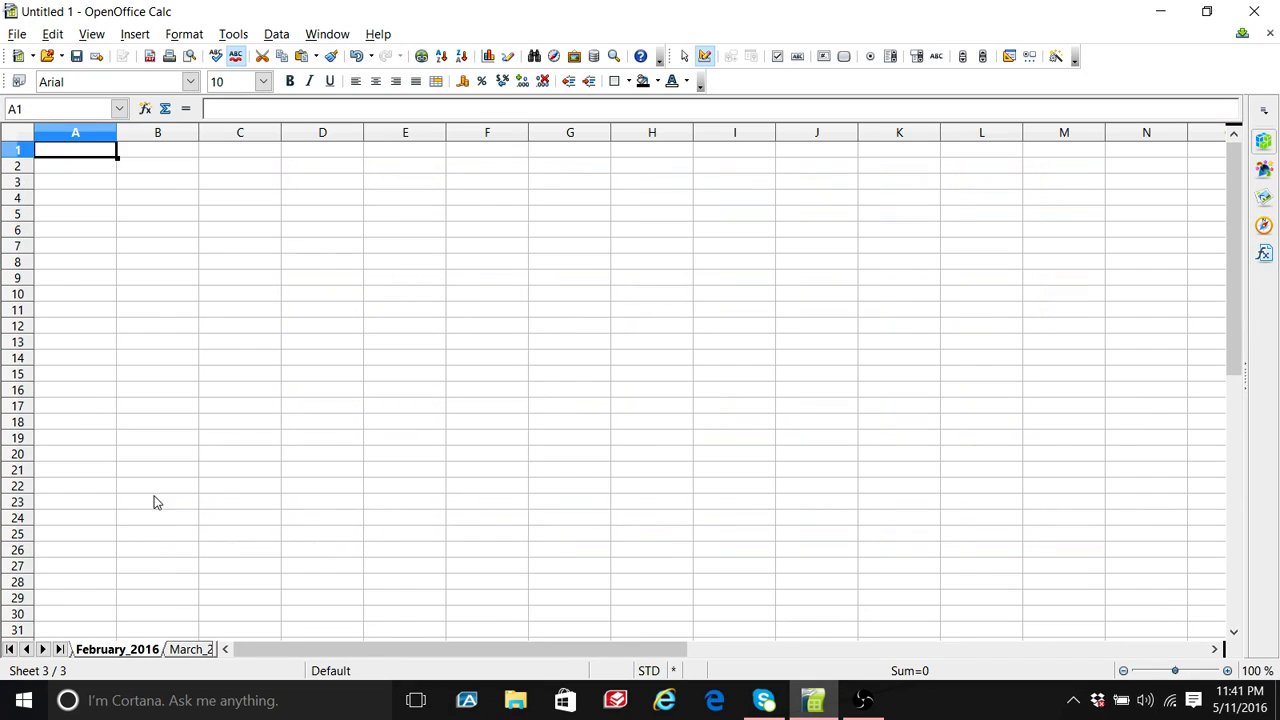
right_click(42, 151)
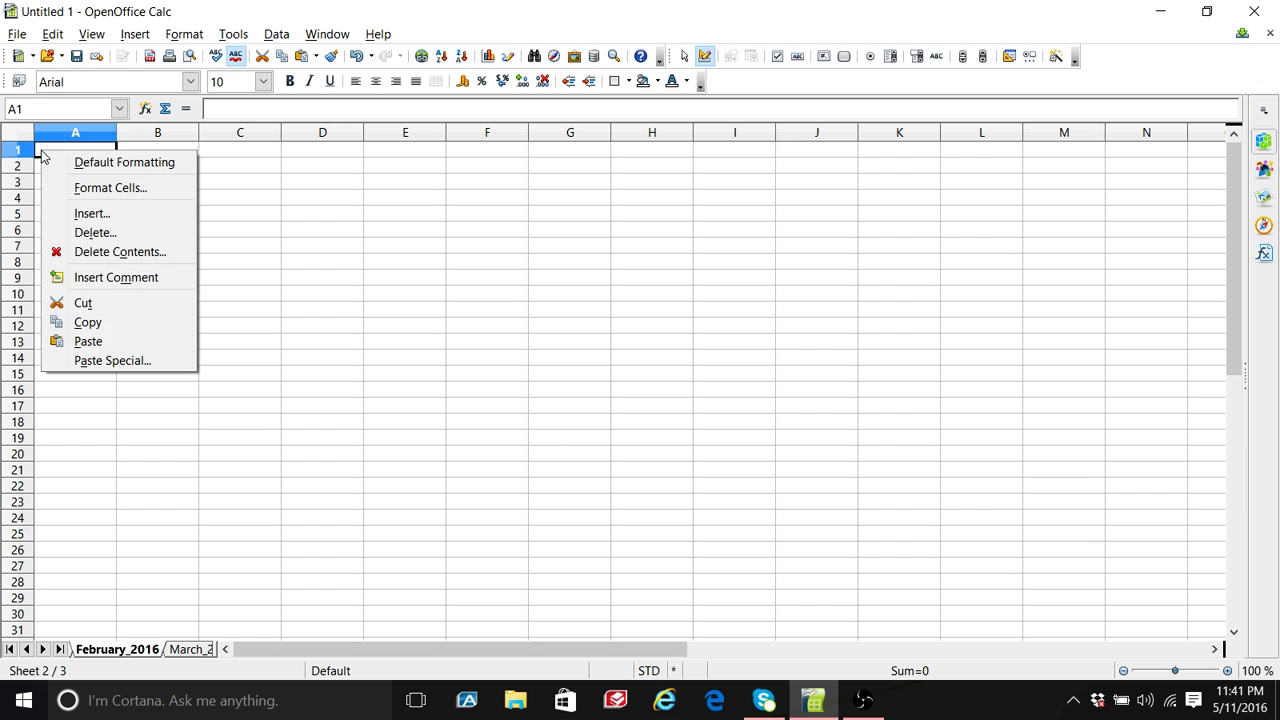
left_click(88, 341)
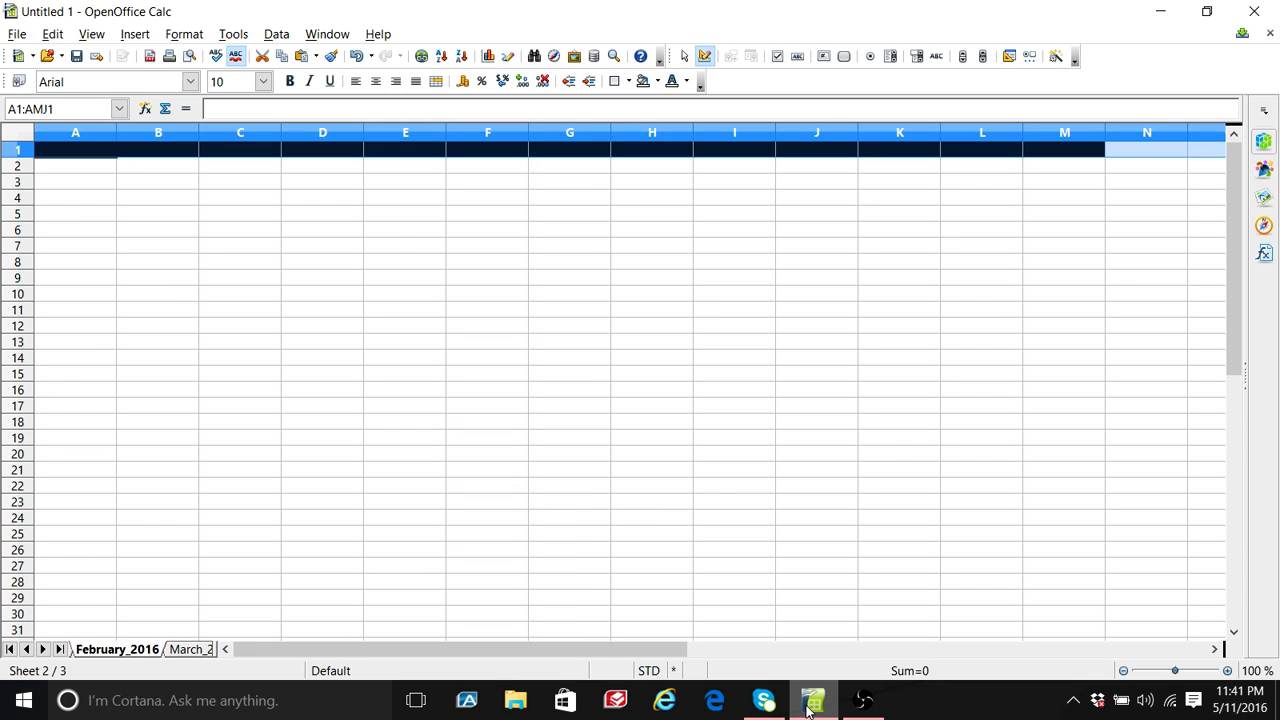
Step: Return to the March_2016 sheet and copy the entire bordered budget table, A1:M43
mouse_move(809, 709)
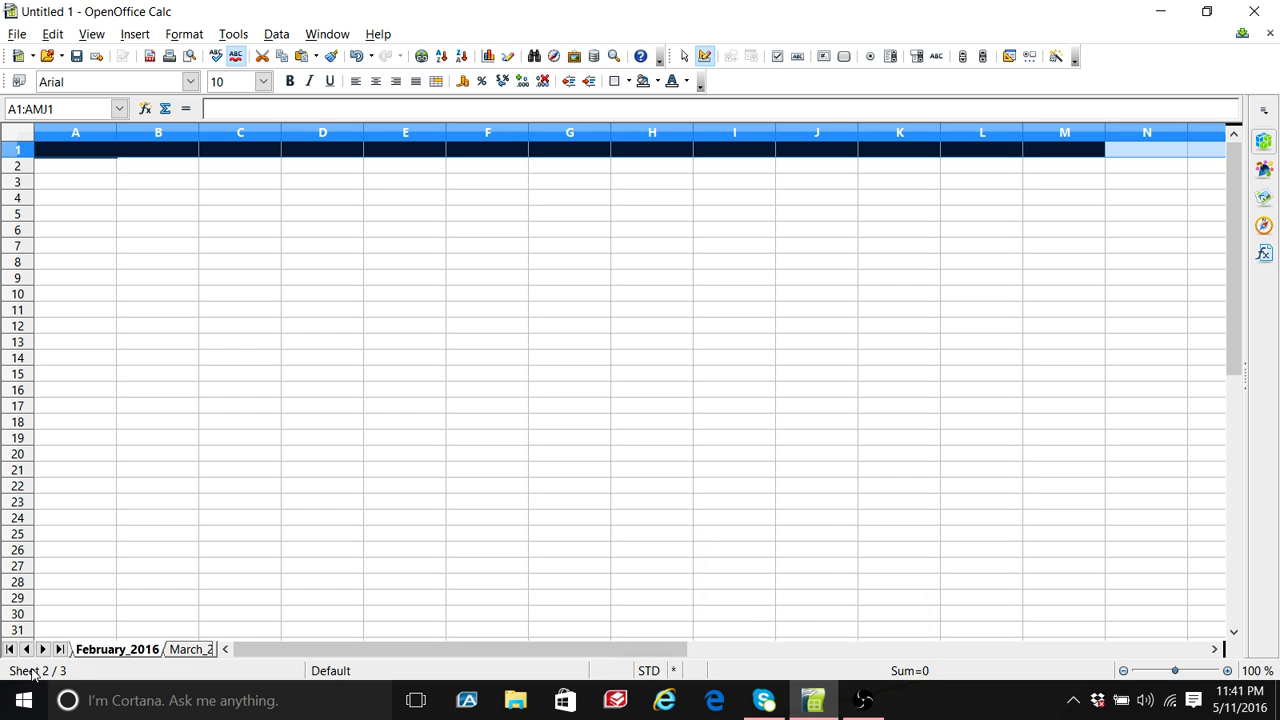
key("ctrl+Page_Up")
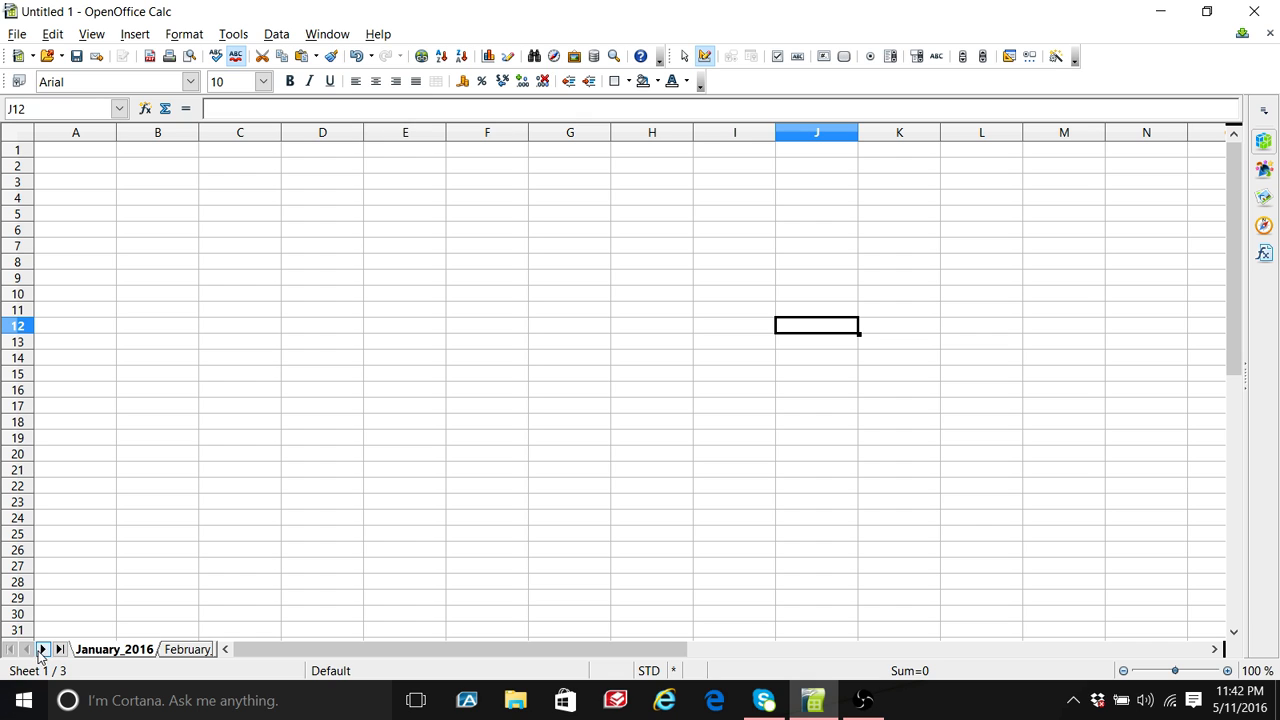
left_click(186, 651)
left_click(199, 653)
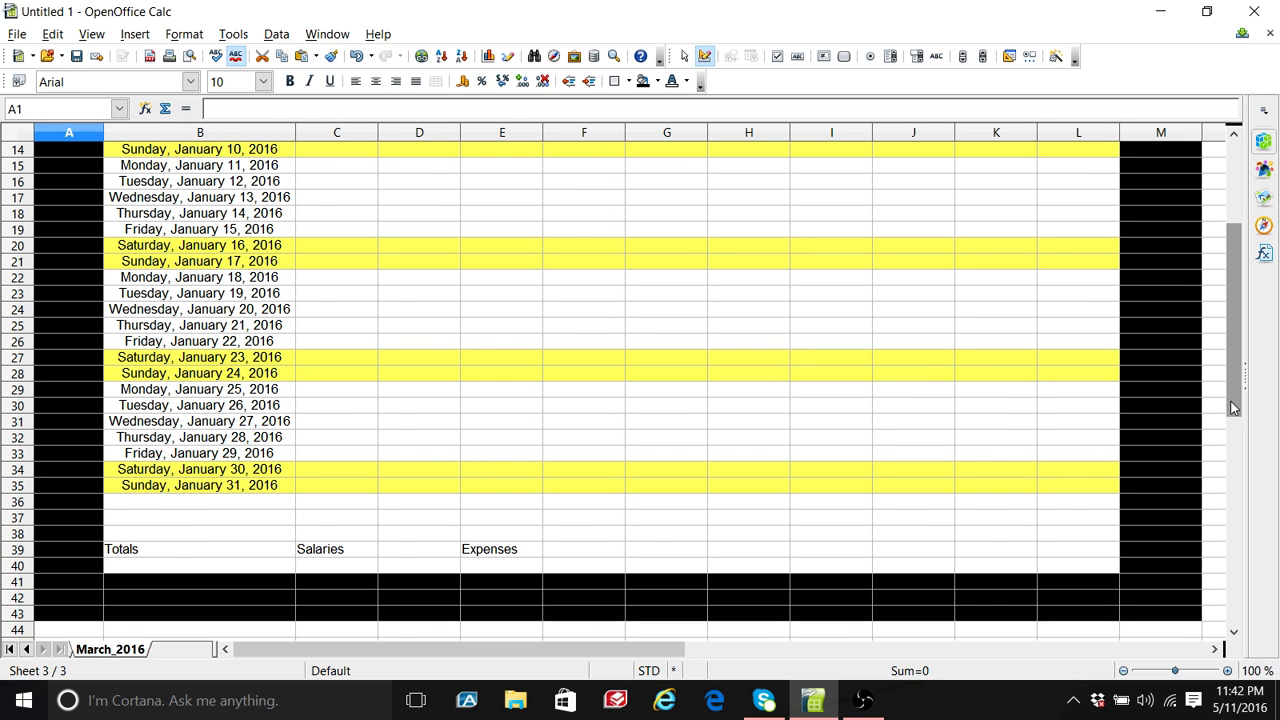
left_click_drag(1233, 407, 1226, 240)
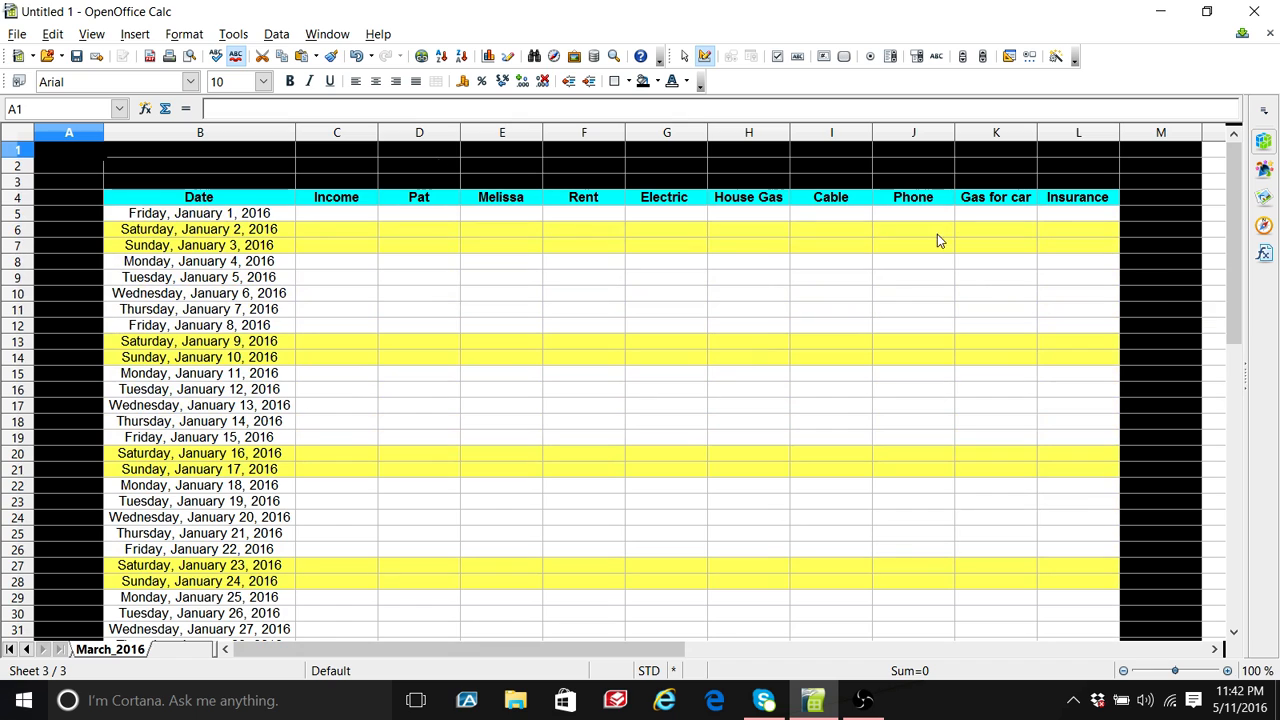
left_click_drag(87, 153, 1145, 224)
right_click(1040, 215)
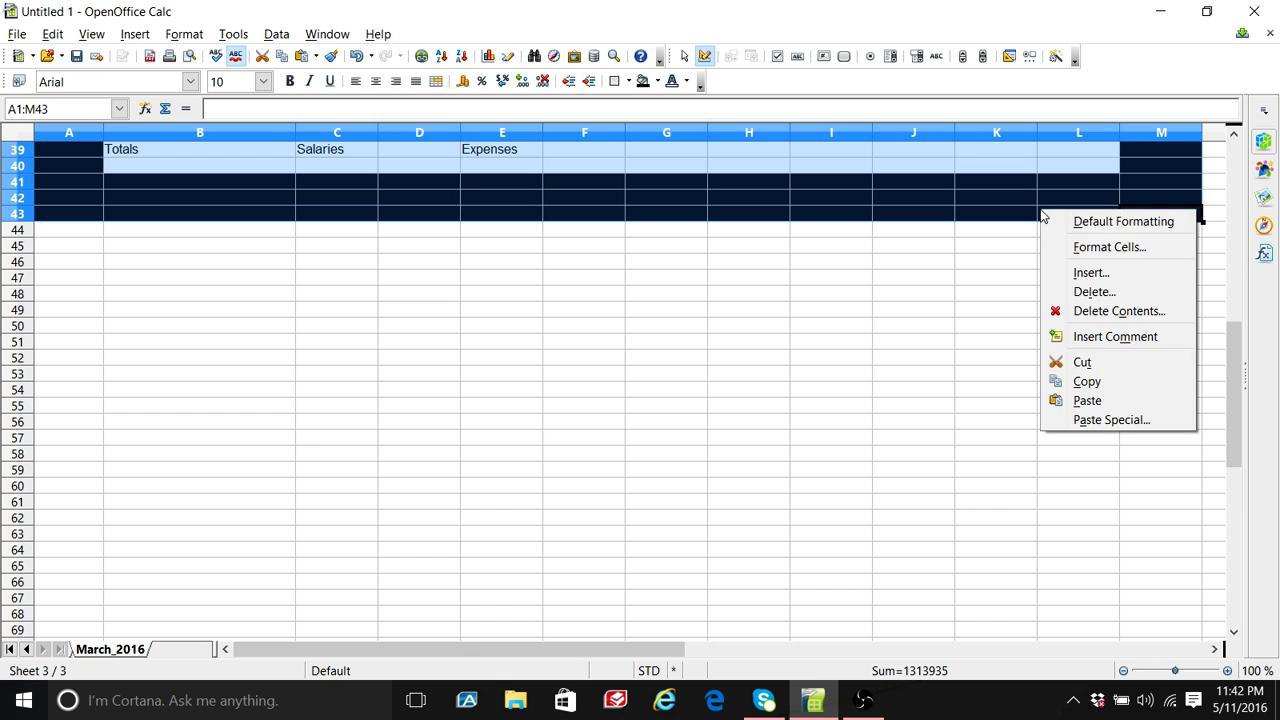
left_click(1087, 382)
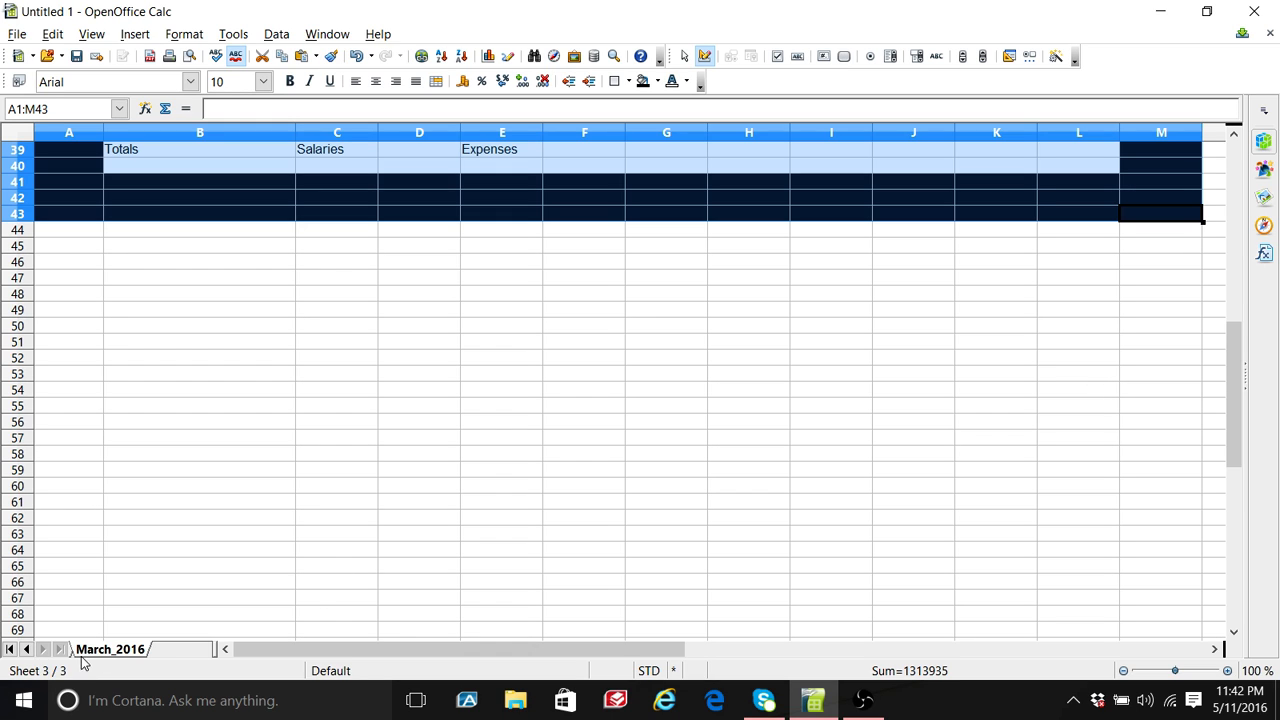
Step: Paste the copied budget table at A1 of the January_2016 sheet and widen column B to fit its dates
double_click(27, 649)
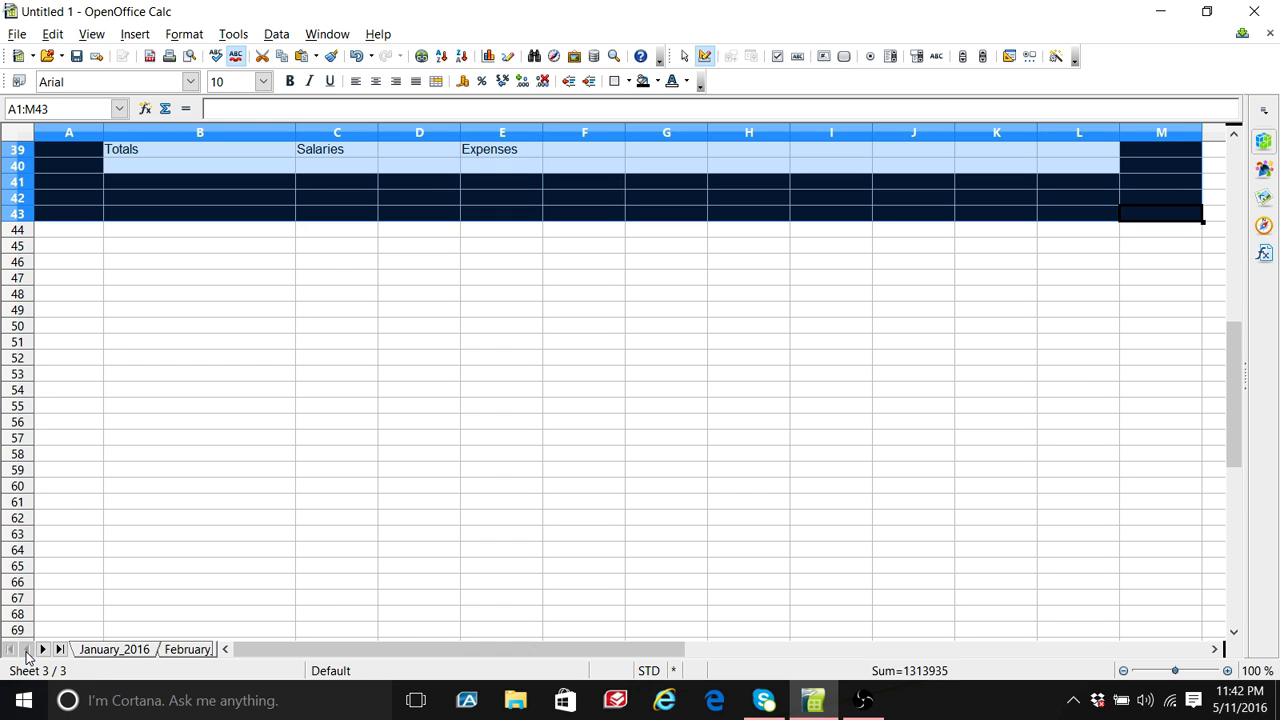
left_click(104, 649)
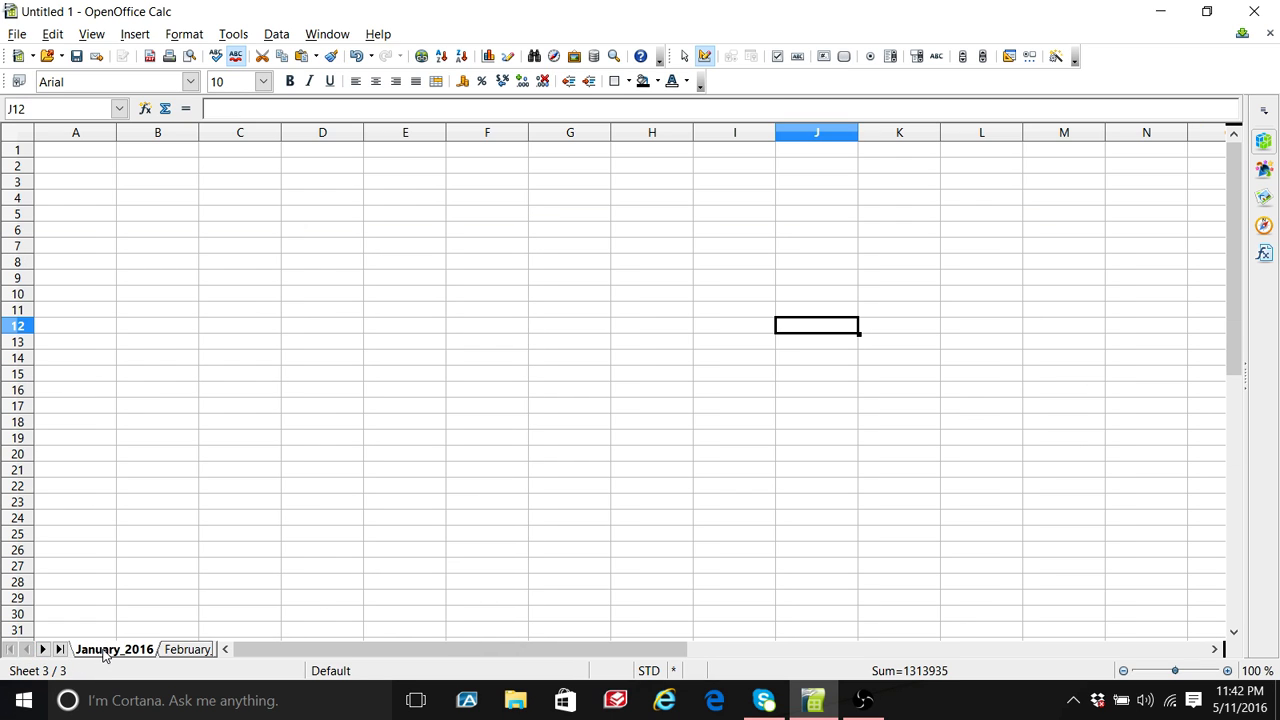
right_click(67, 153)
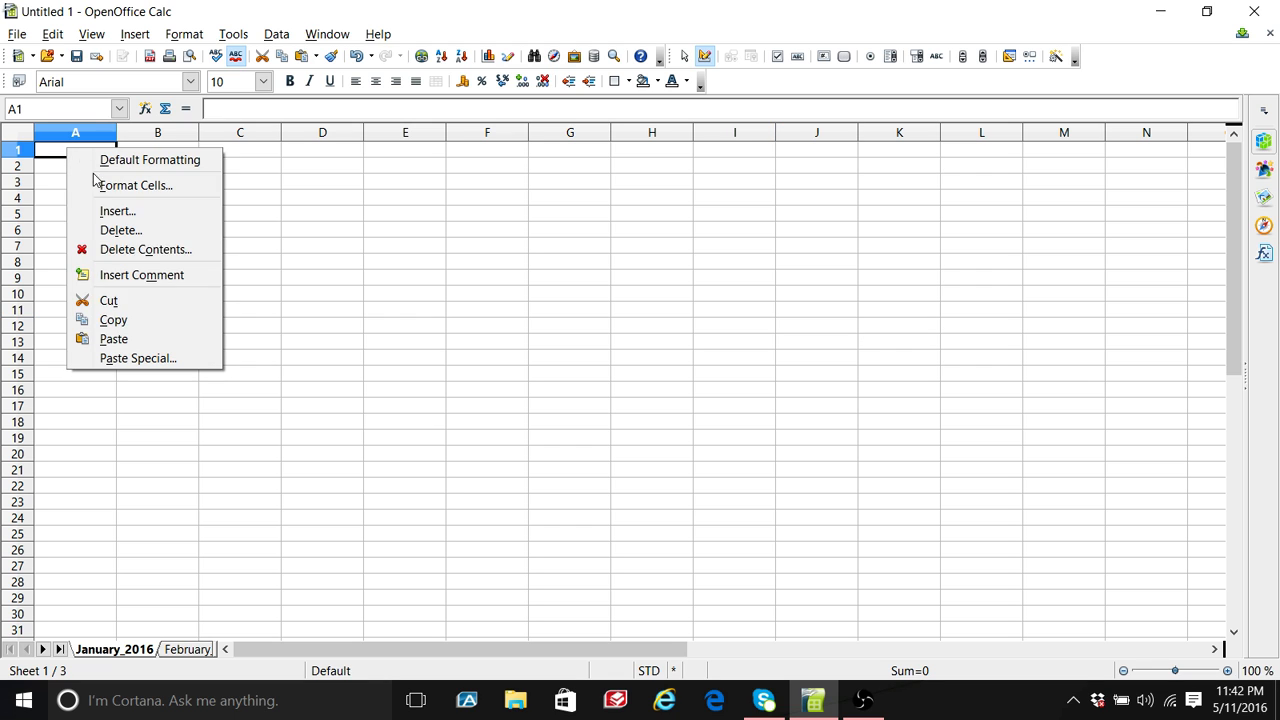
left_click(137, 337)
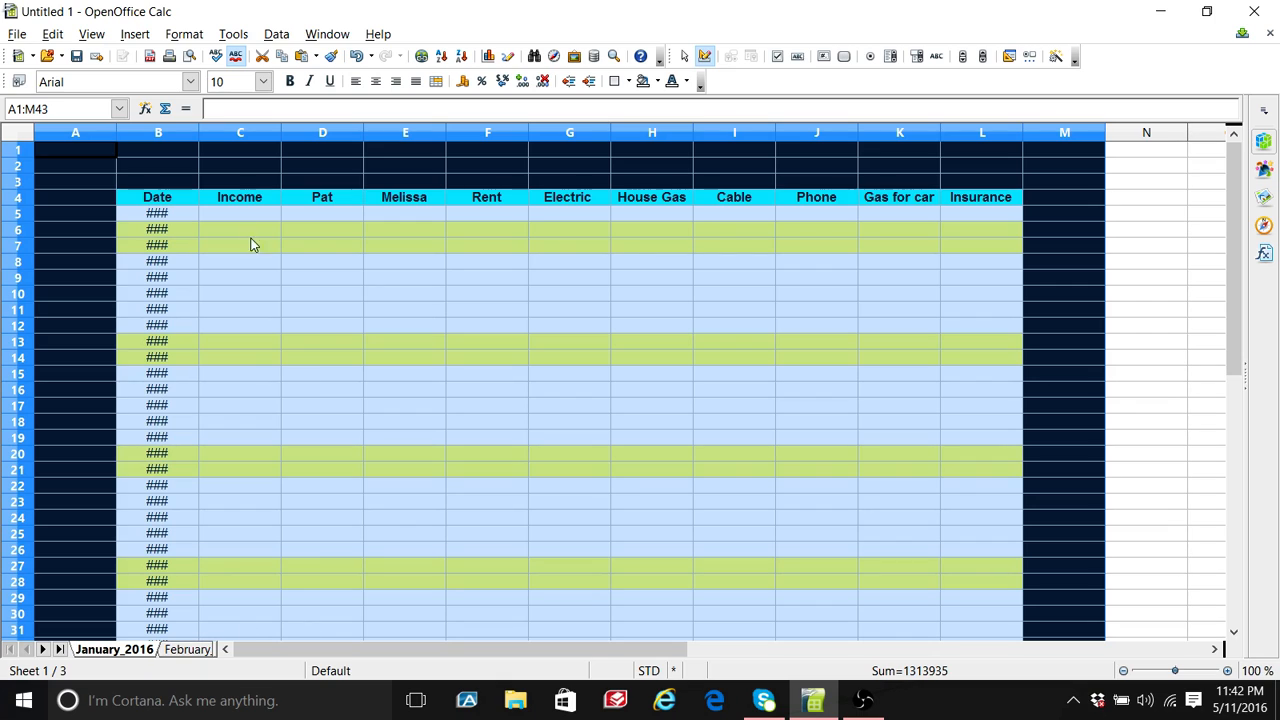
double_click(199, 131)
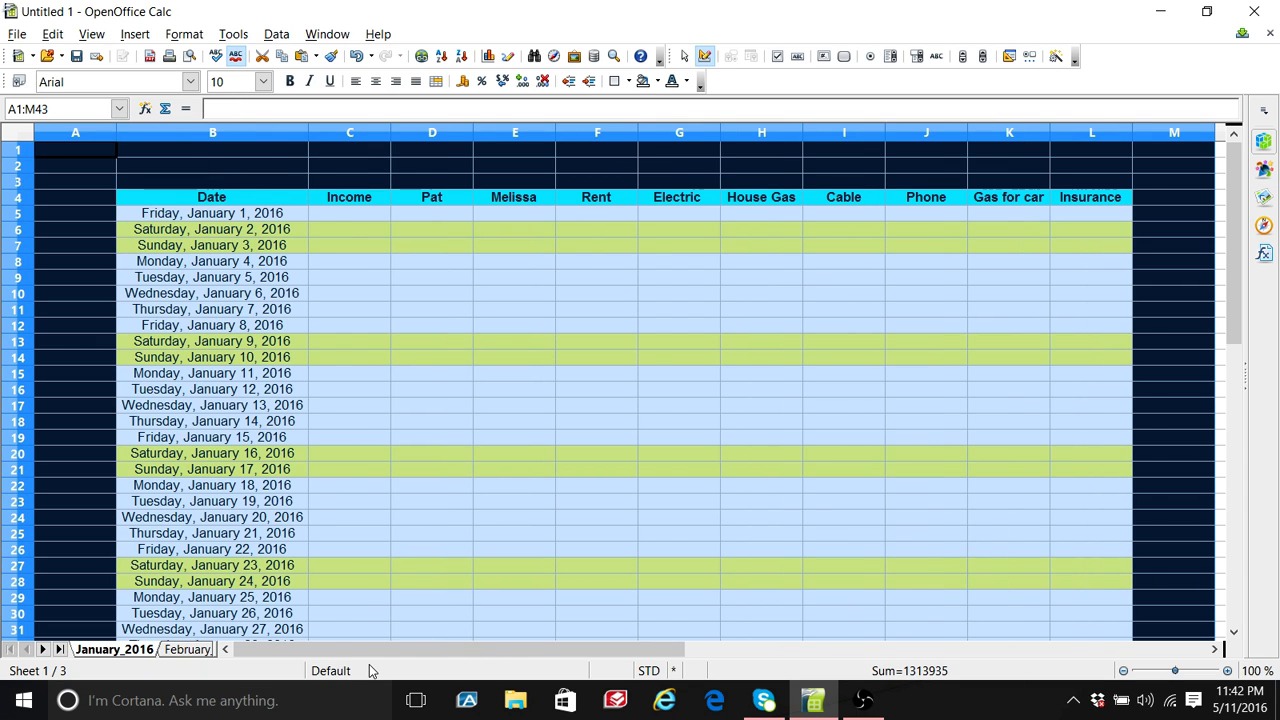
Step: Paste the budget table at A1 of the February_2016 sheet and widen column B to fit its dates
left_click(188, 649)
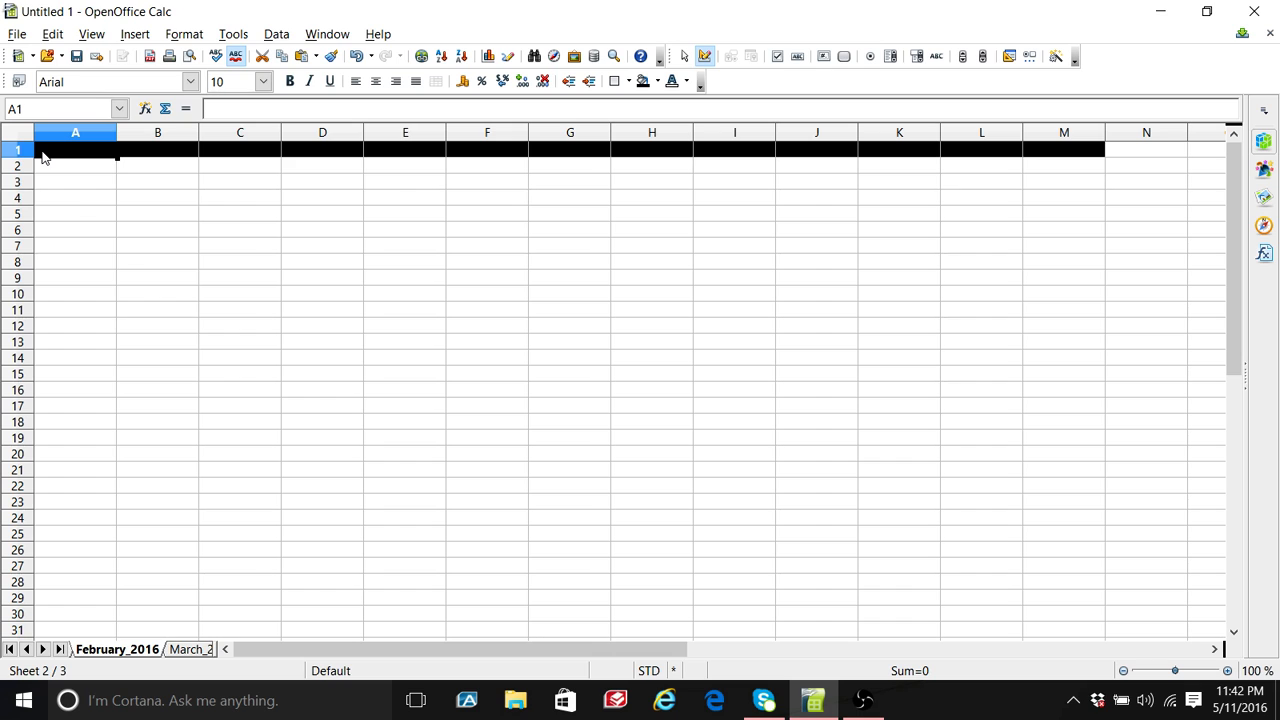
right_click(42, 156)
left_click(125, 343)
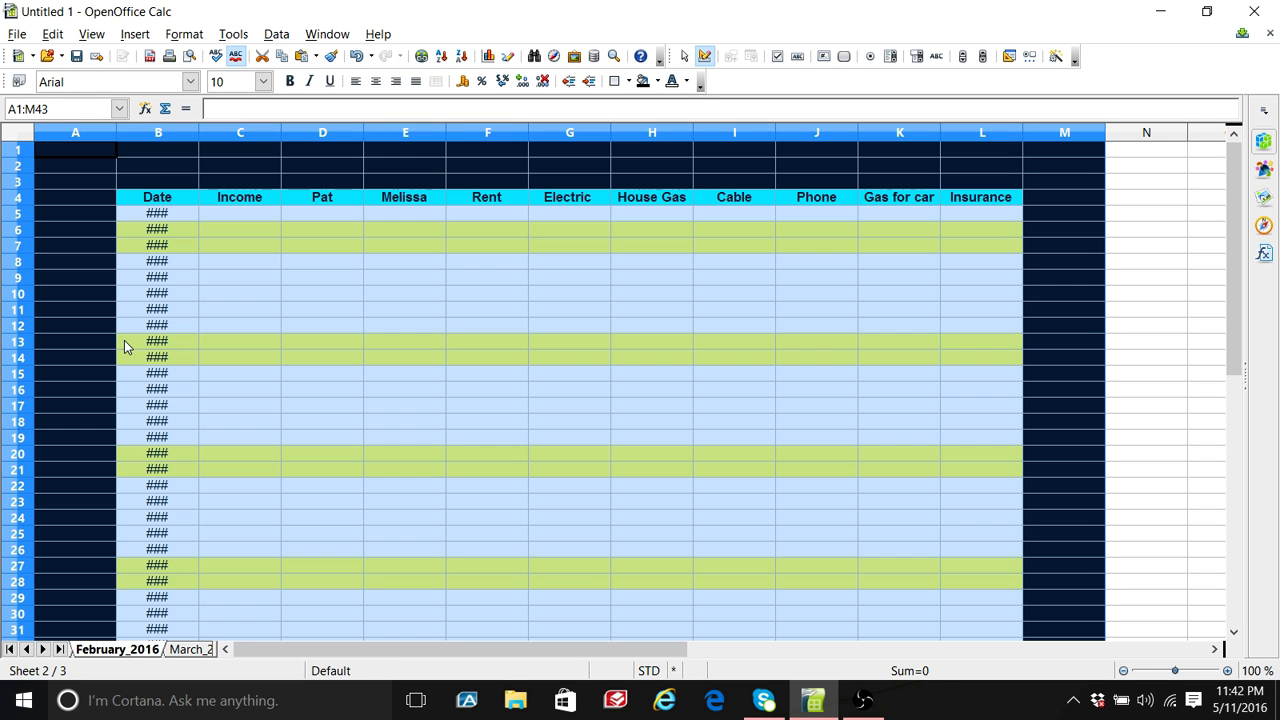
double_click(198, 137)
Step: Change the first date on the February_2016 sheet, in B5, to 2/1/2016
left_click(208, 217)
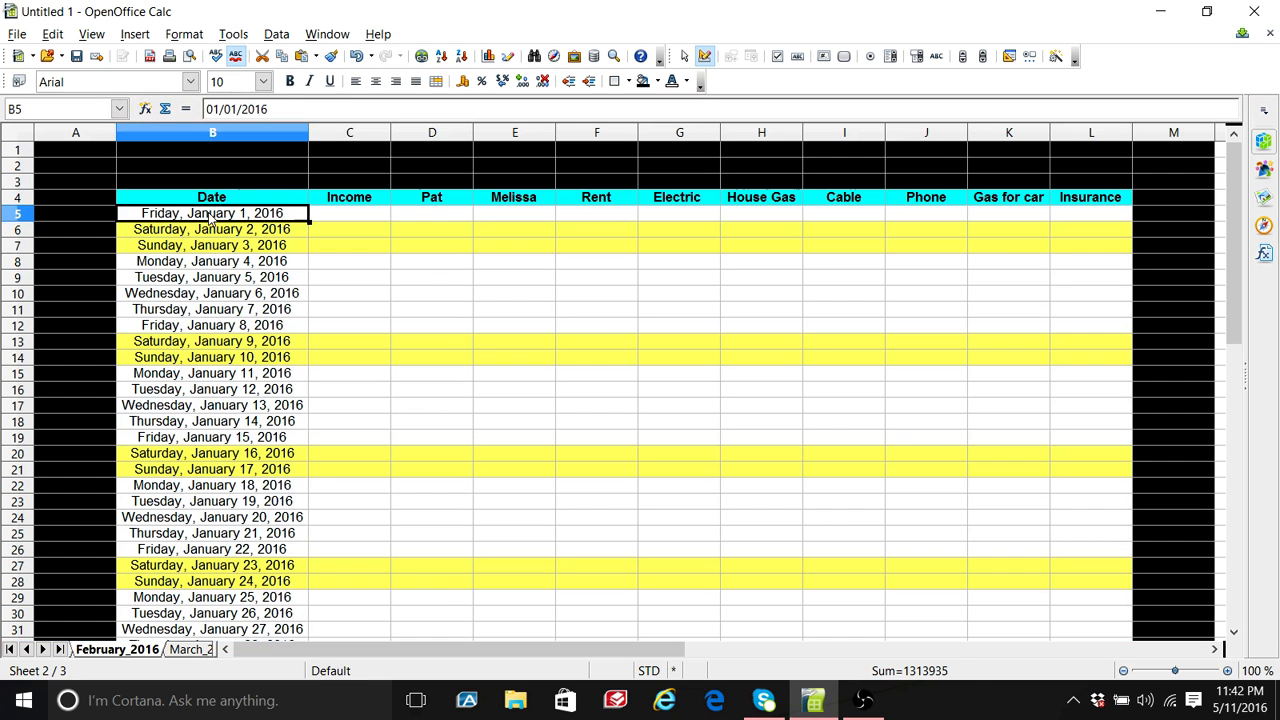
type("fe")
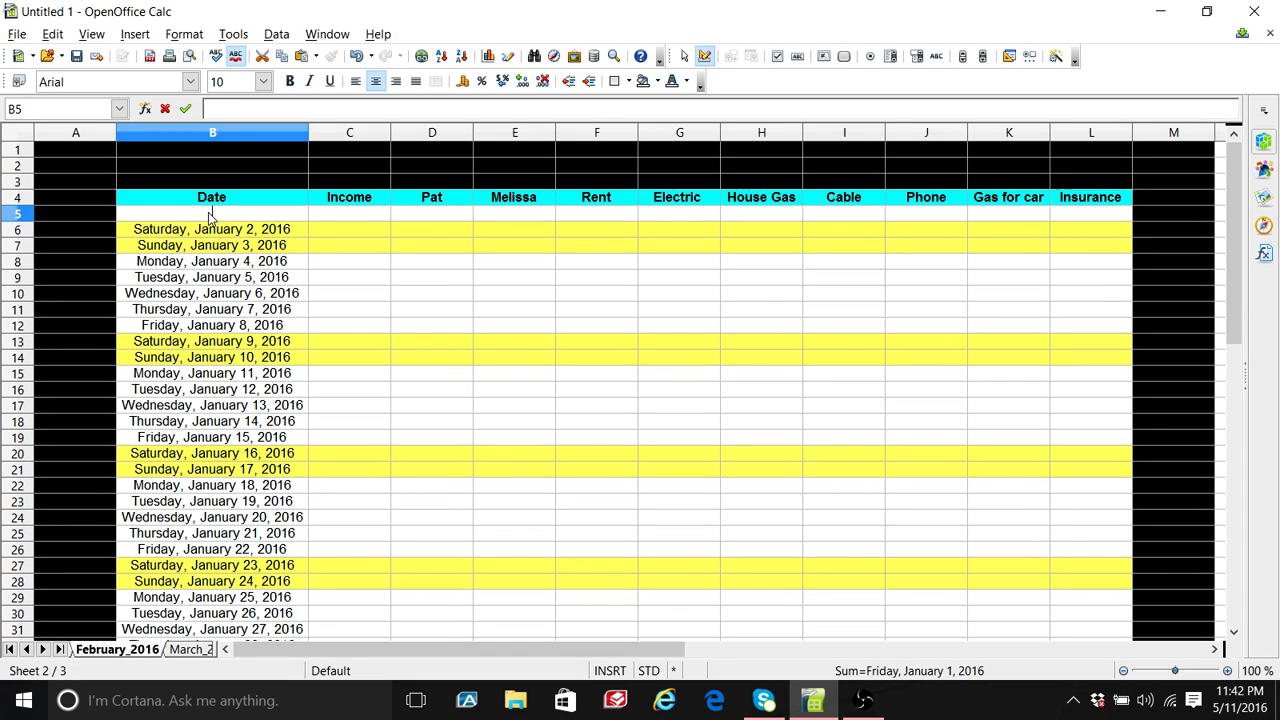
type("2/1/016")
key("Return")
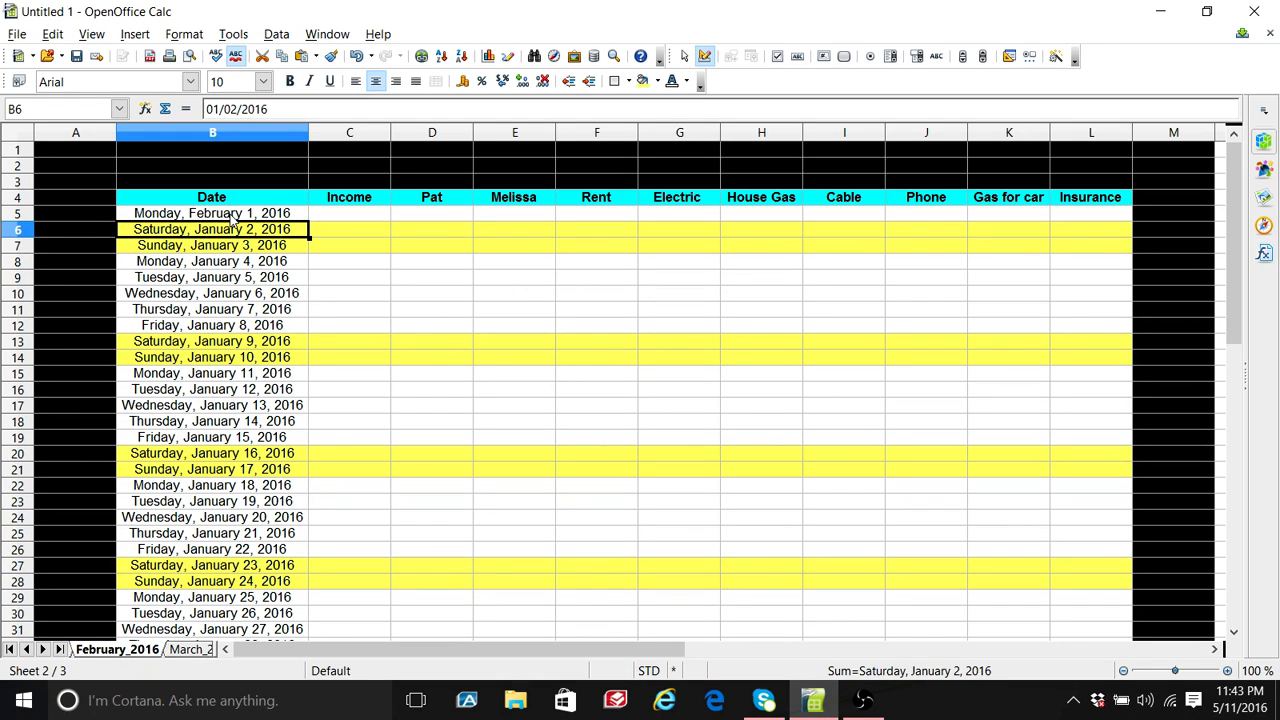
Step: Fill the date series from B5 down to B33 so it ends on February 29, 2016
left_click(232, 216)
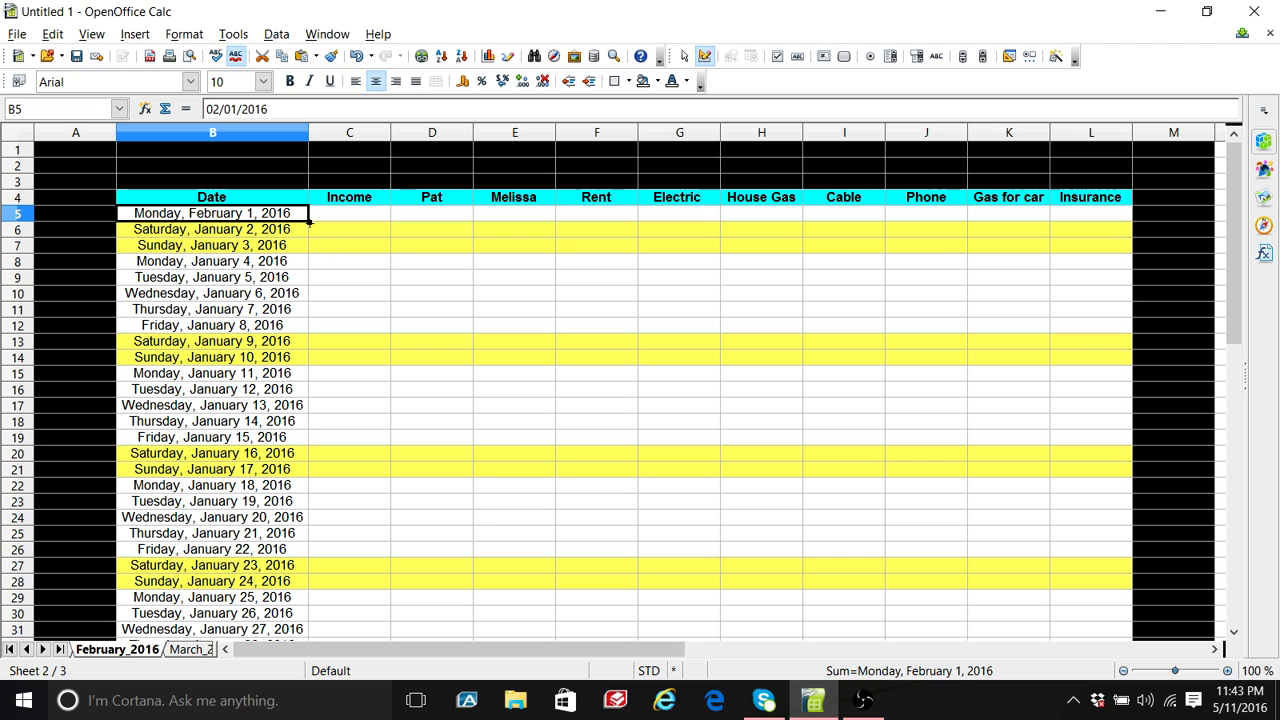
left_click_drag(309, 222, 241, 528)
left_click_drag(241, 523, 245, 478)
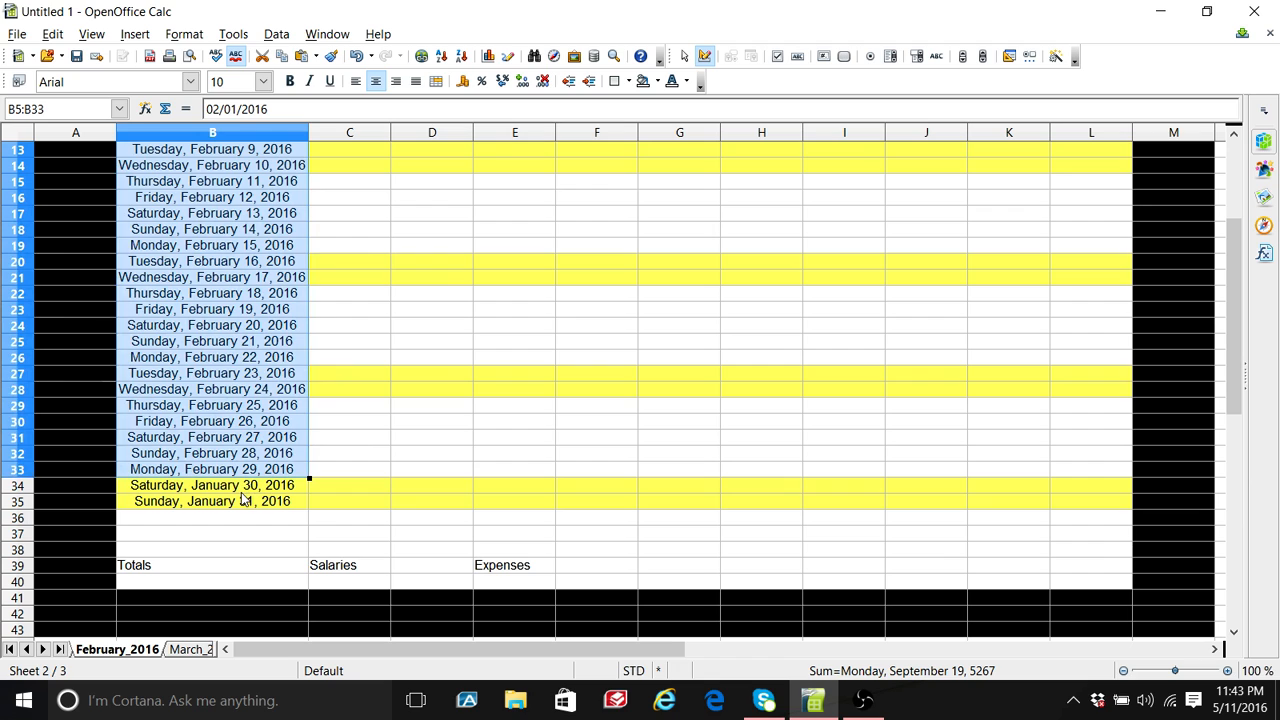
Step: Delete the contents of the two leftover January date rows, B34:L35, keeping their formats
left_click(240, 487)
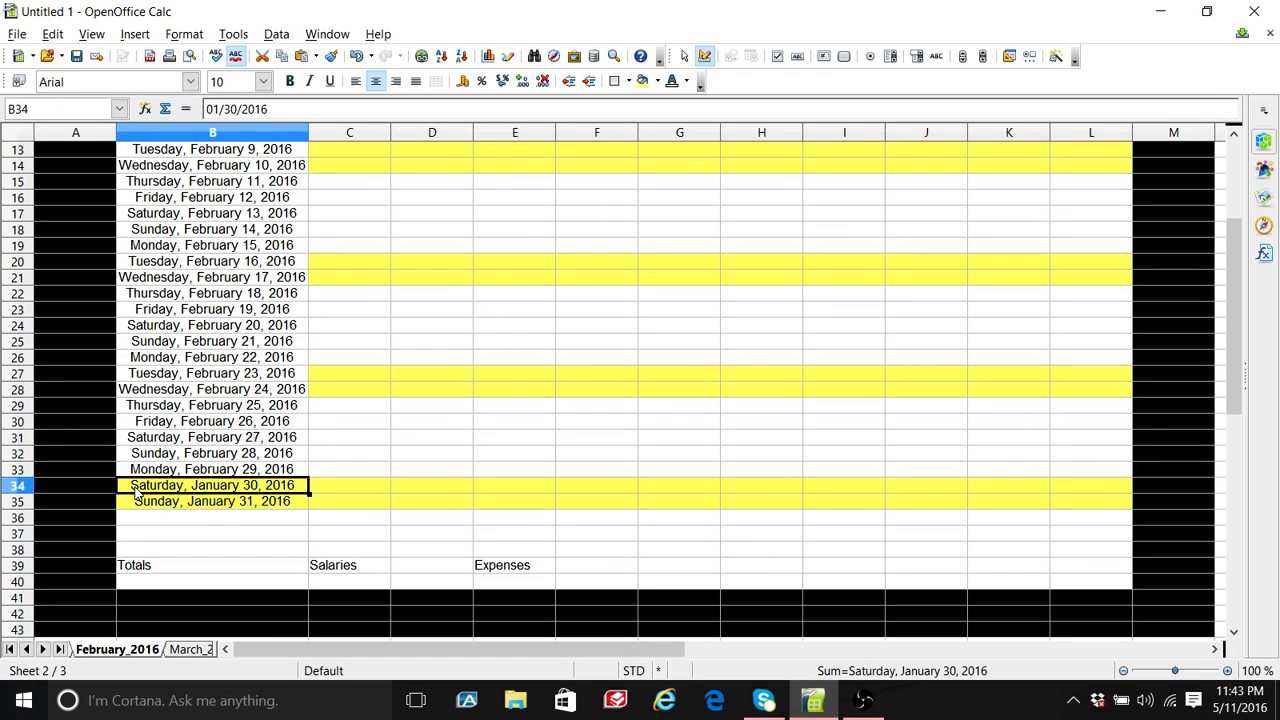
left_click_drag(157, 490, 1093, 508)
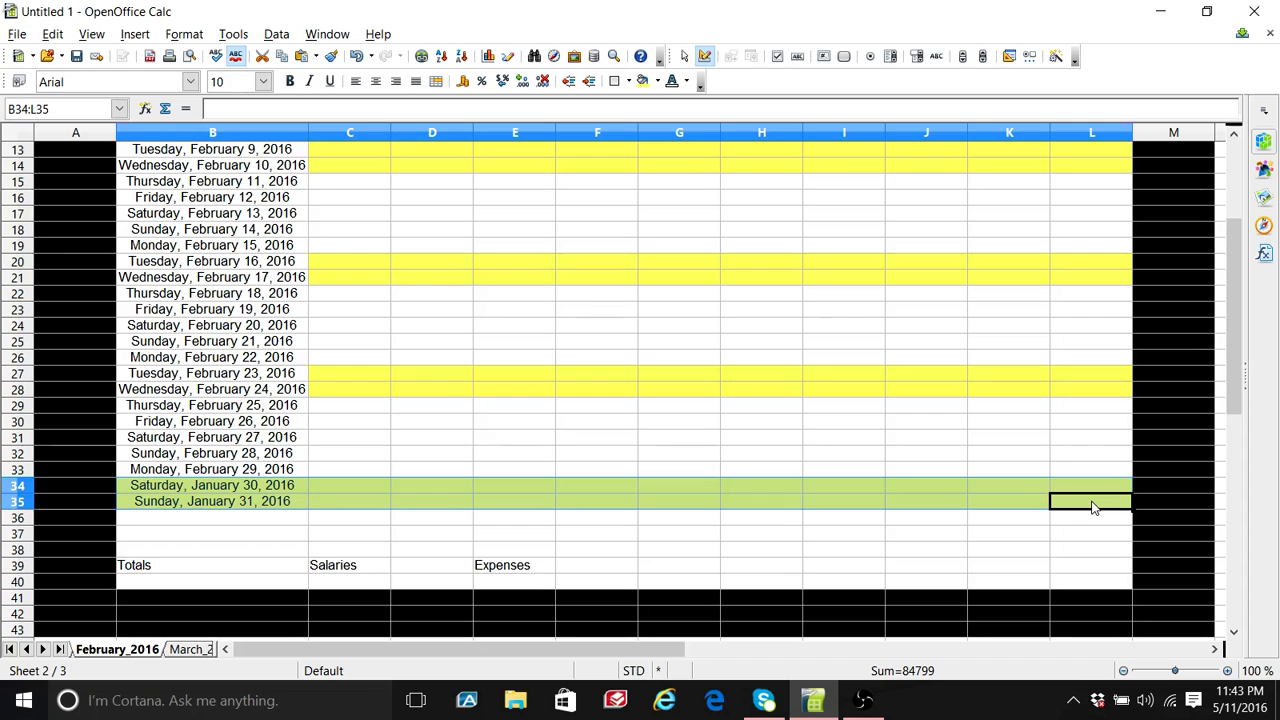
key("Delete")
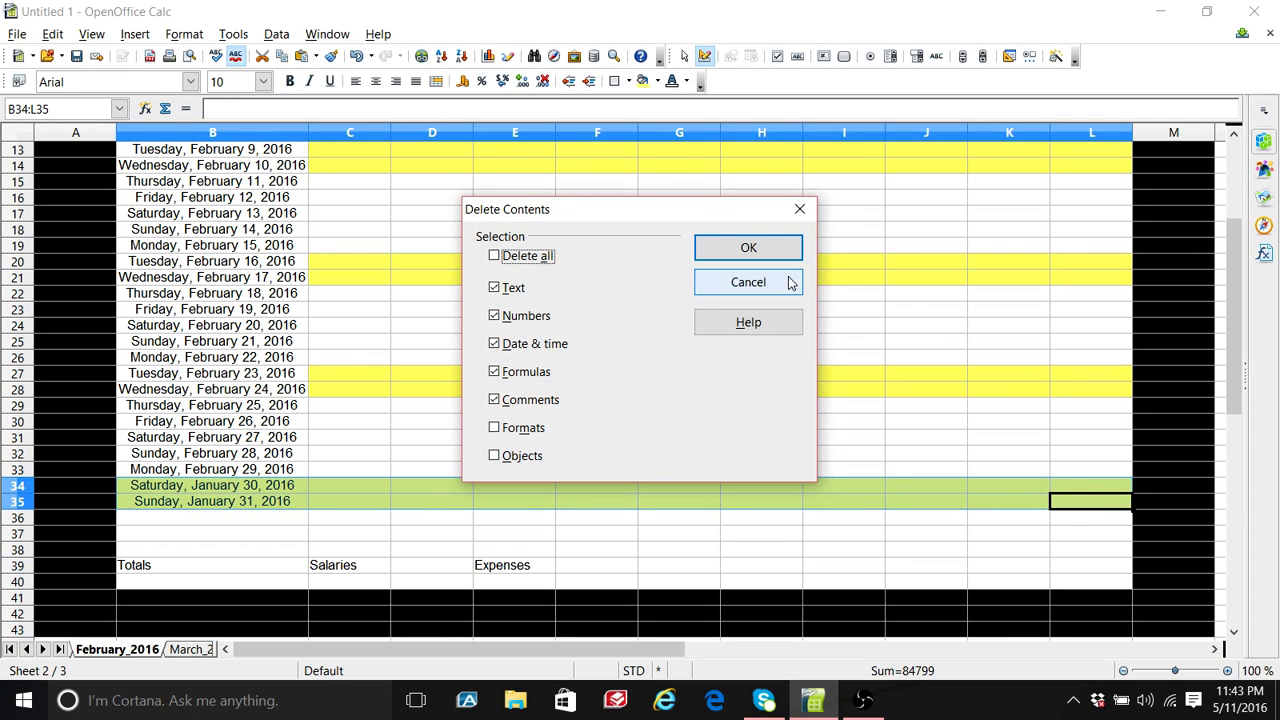
left_click(766, 257)
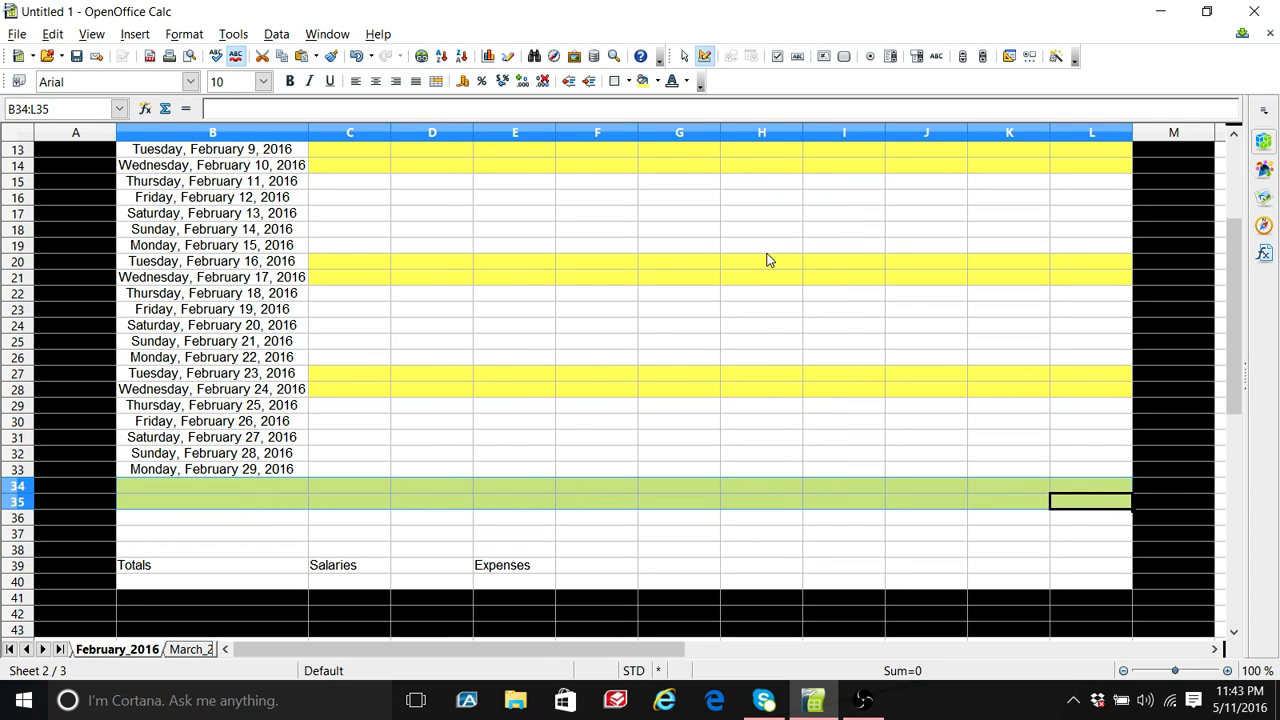
left_click(470, 360)
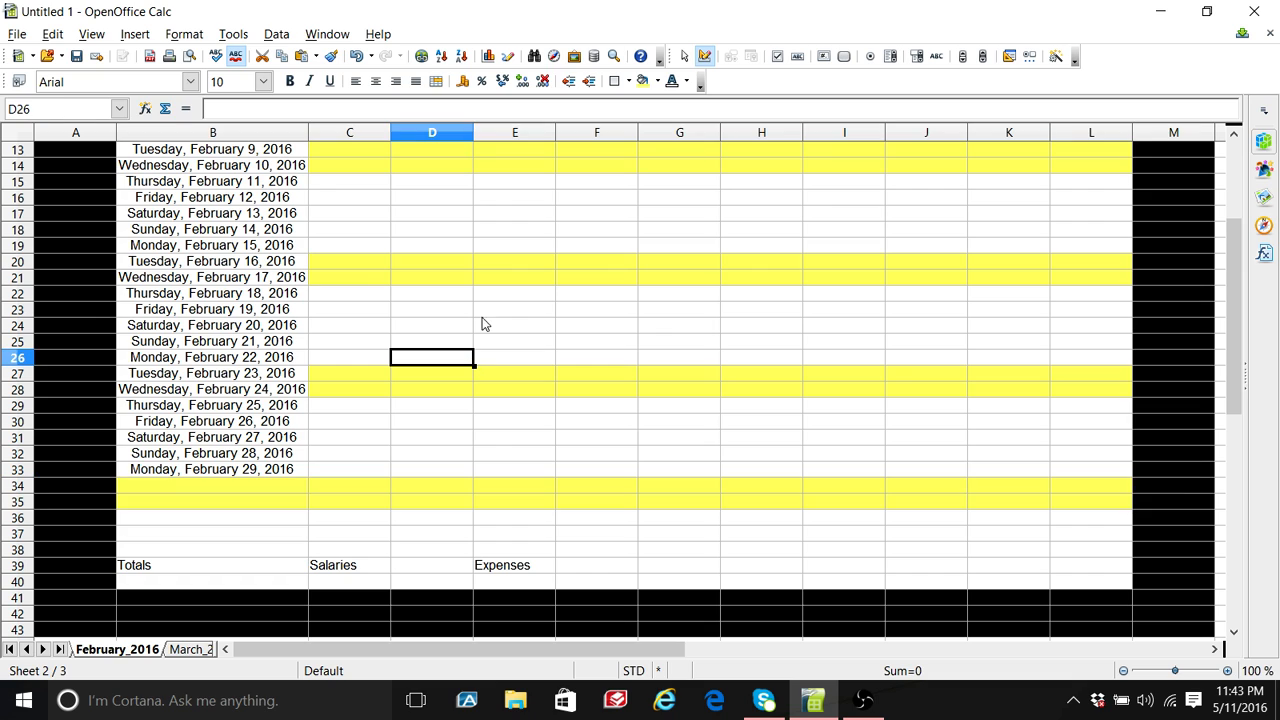
Step: Remove the yellow background from the emptied rows B34:L35 by setting No Fill
left_click(291, 489)
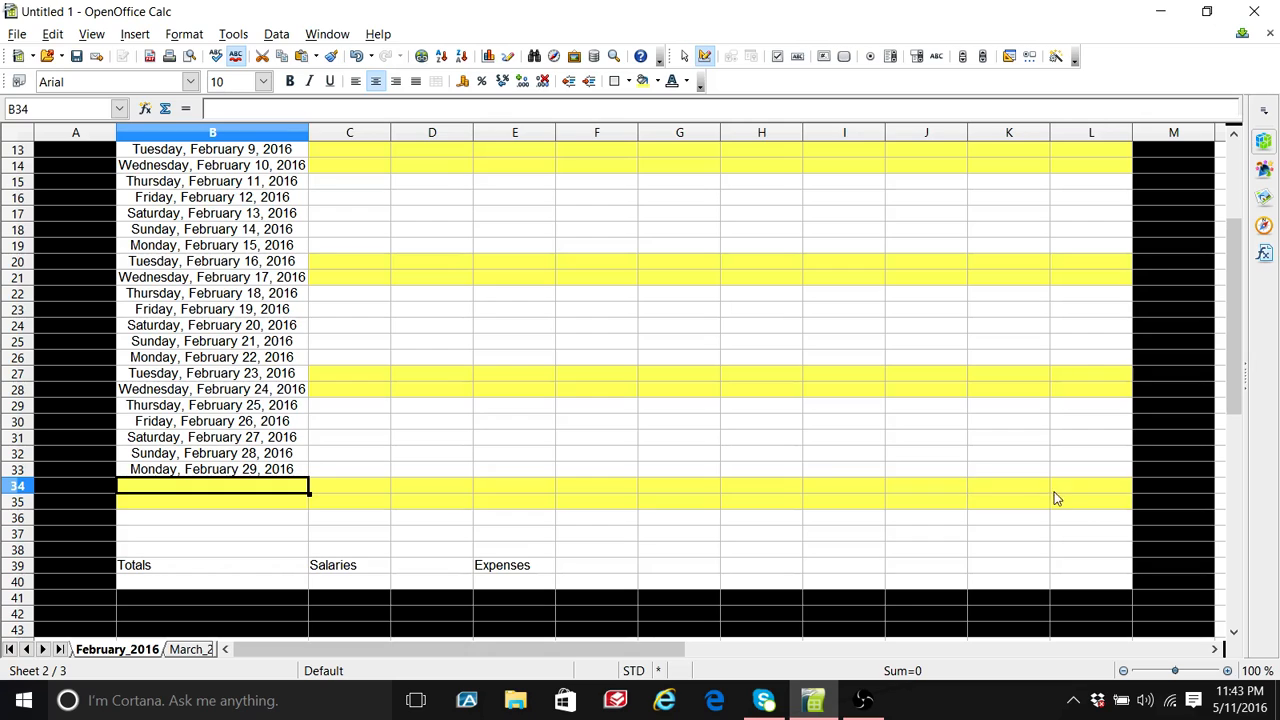
left_click(1080, 503, "shift")
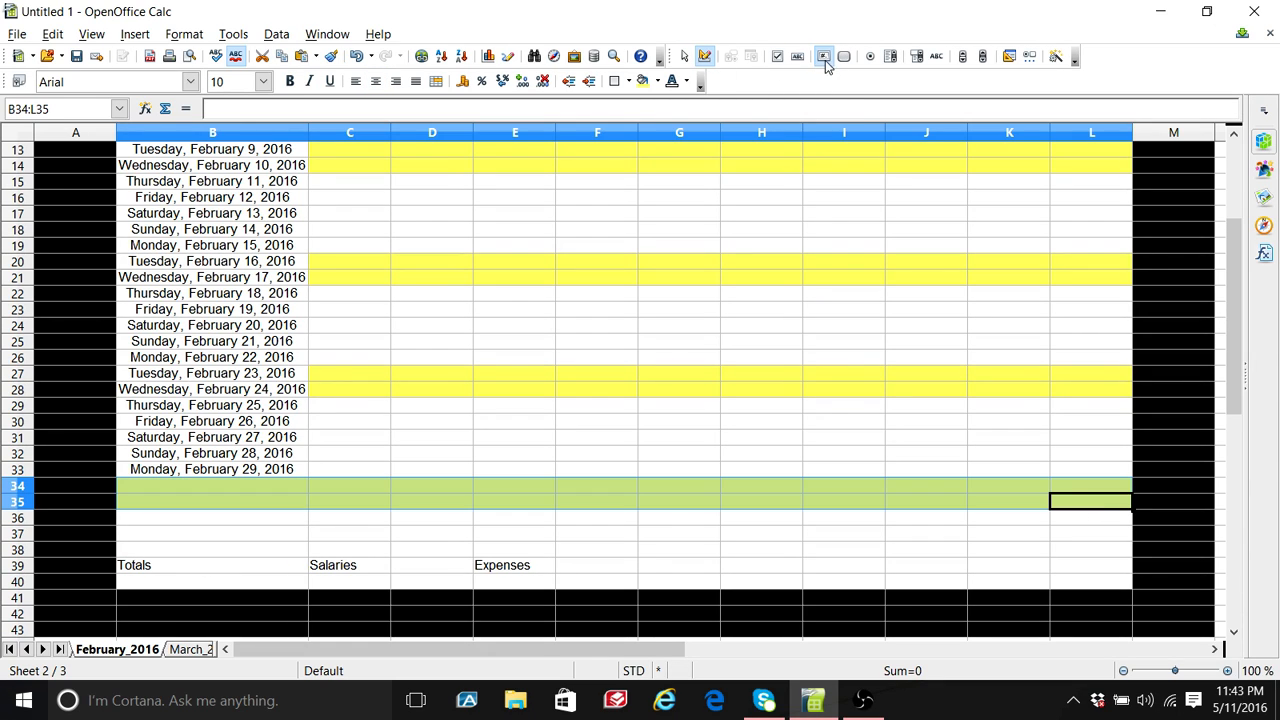
left_click(657, 81)
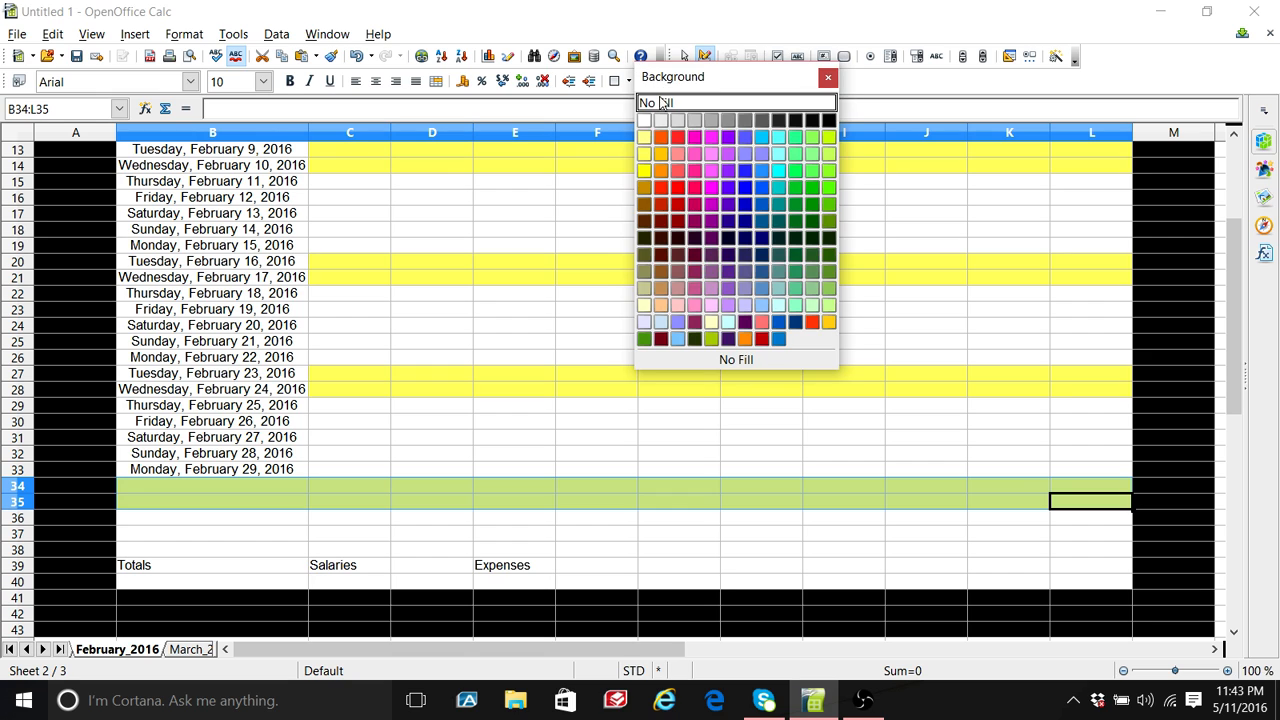
left_click(660, 103)
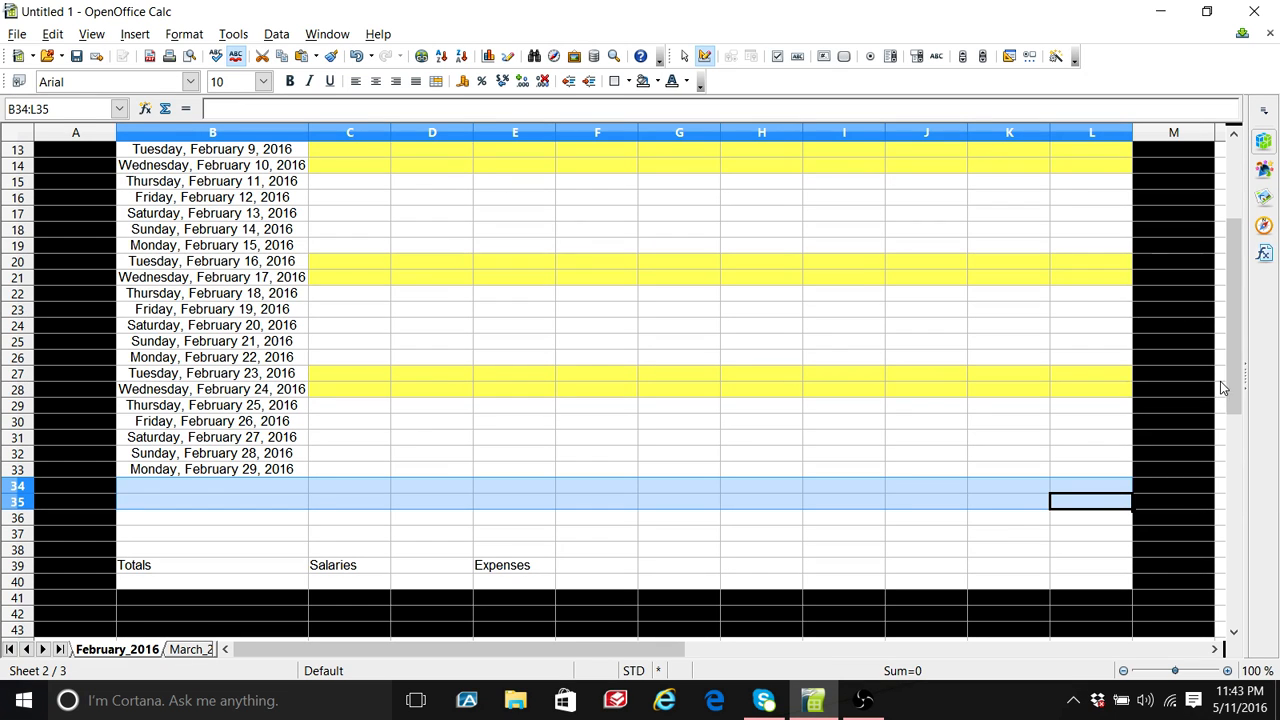
Step: Remove the old yellow highlighting from C6:L33 on the February_2016 sheet by setting the background to No Fill
left_click_drag(1220, 388, 1187, 287)
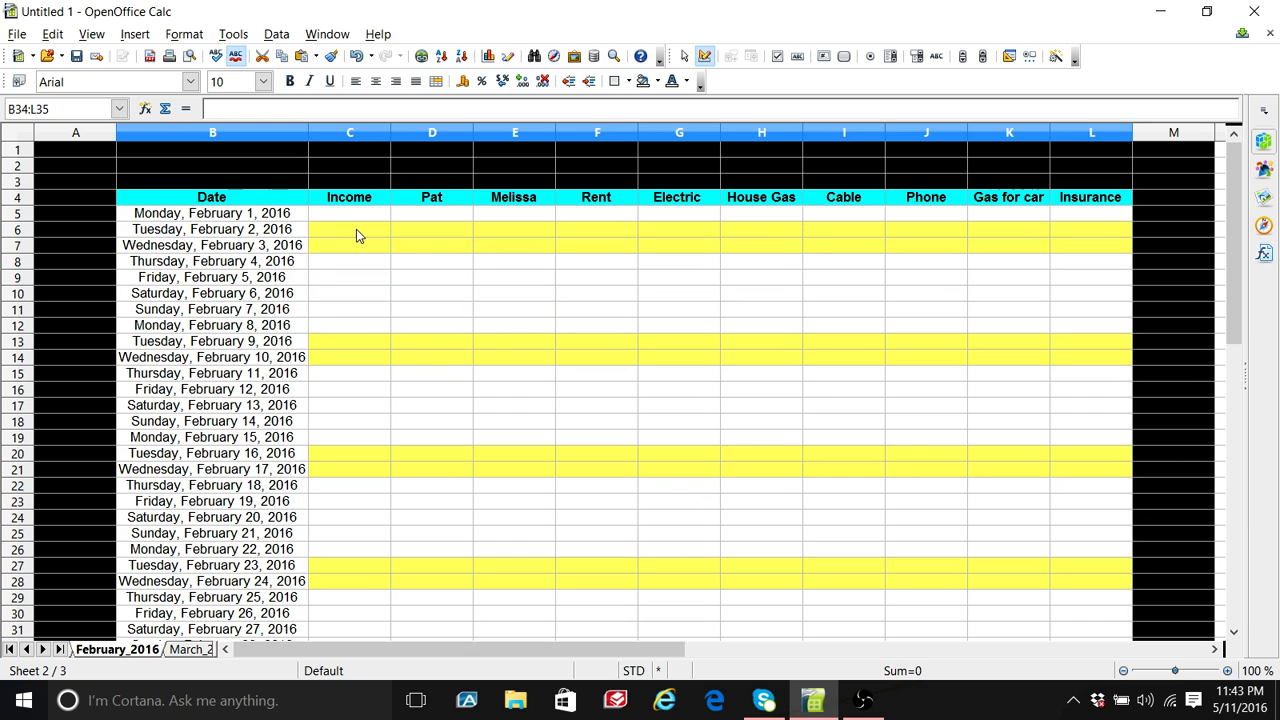
left_click_drag(356, 229, 1059, 507)
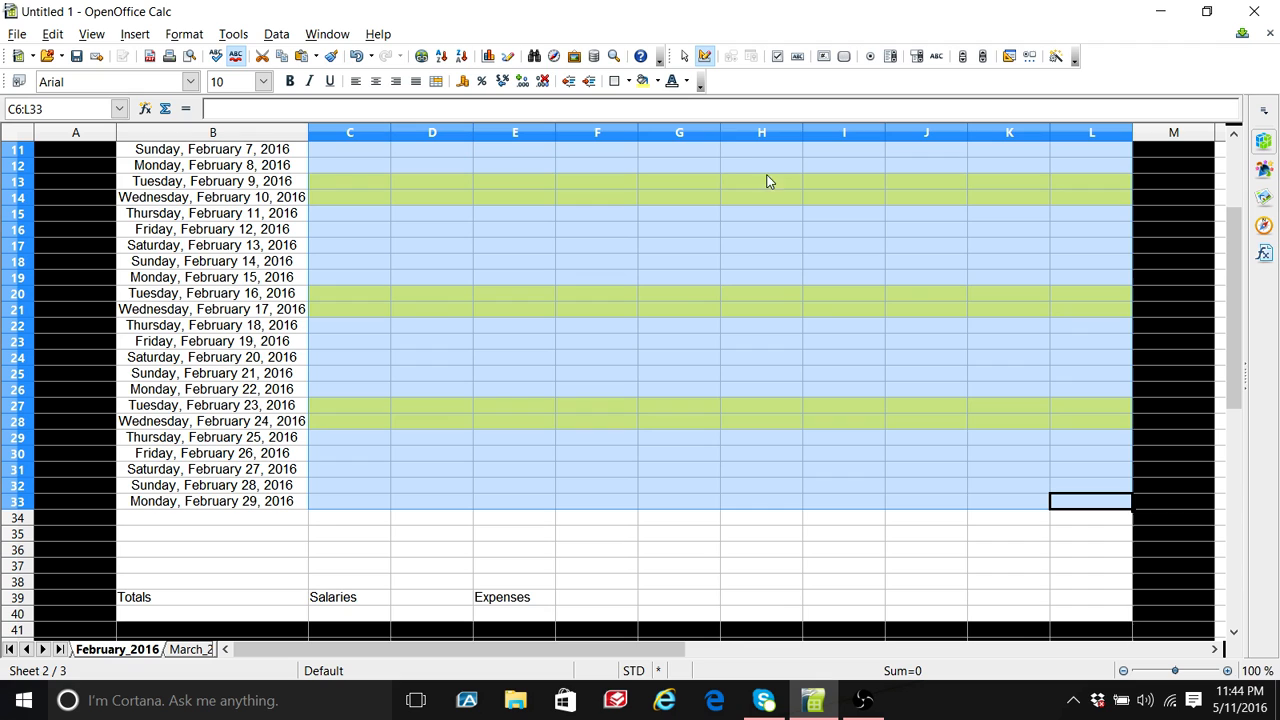
left_click(657, 81)
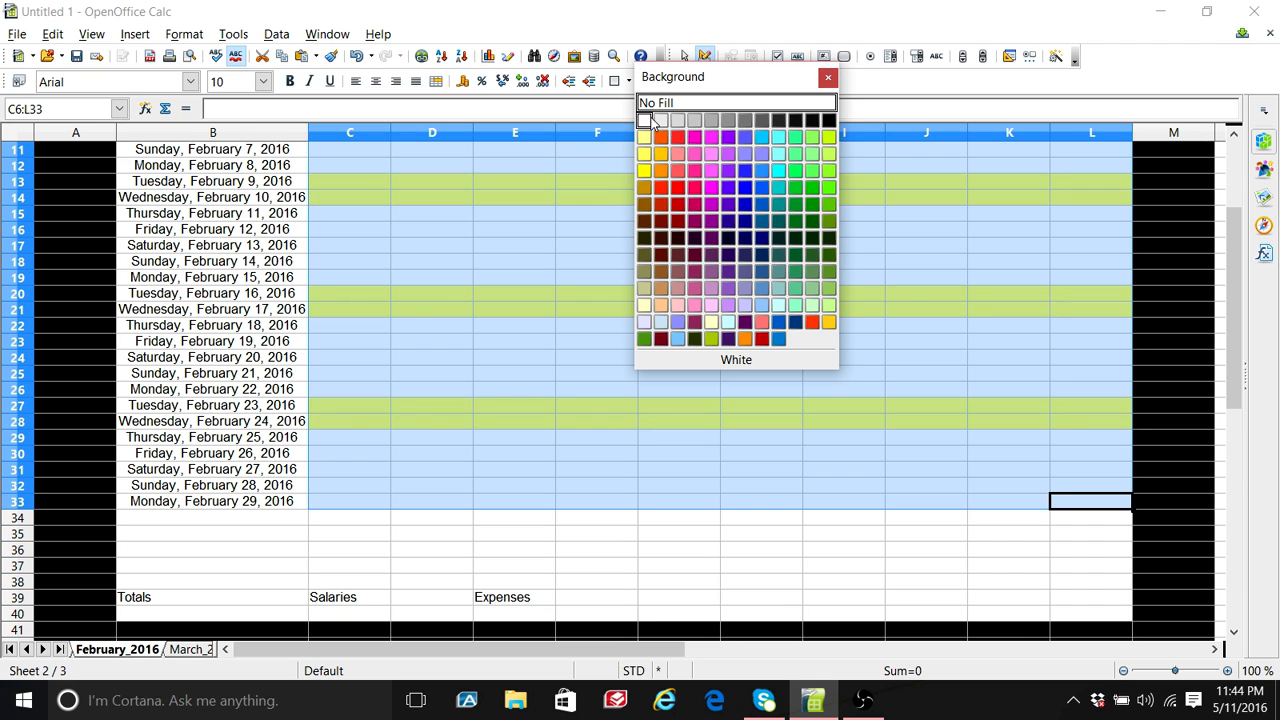
left_click(657, 104)
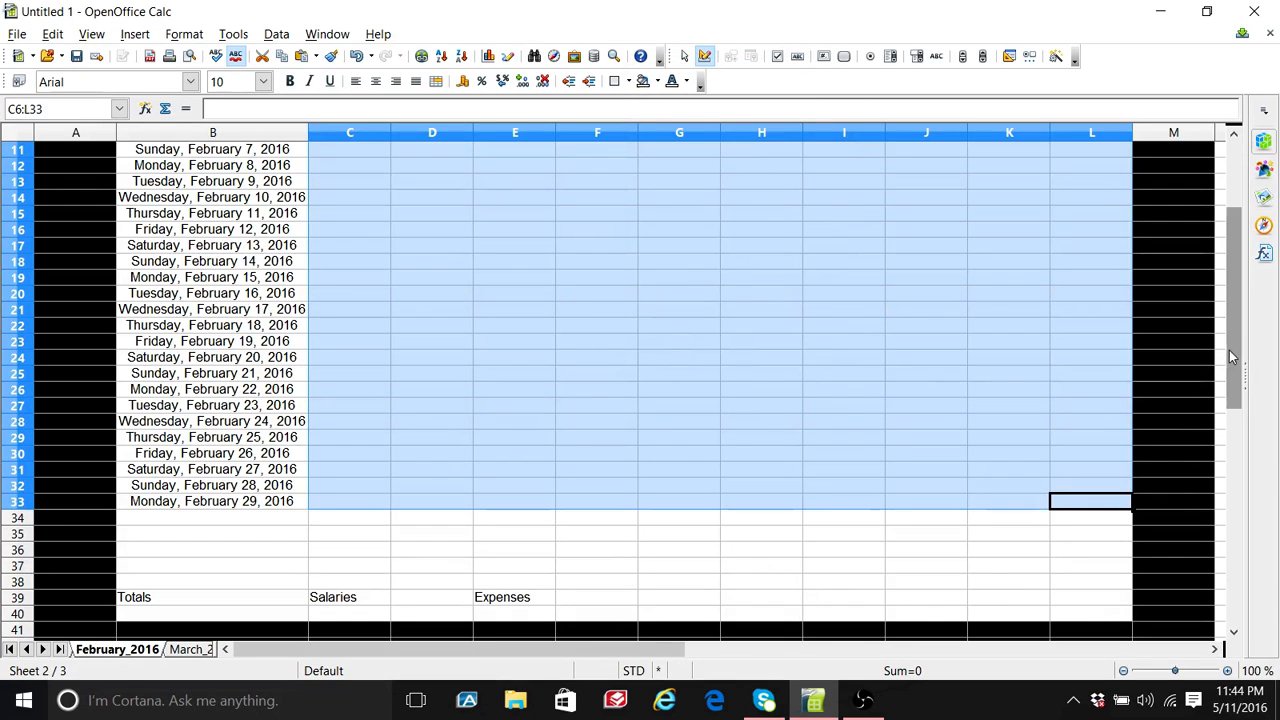
Step: Highlight the first two February weekends, B10:L11 and B17:L18, with the Yellow 2 background color
left_click_drag(1231, 359, 1229, 272)
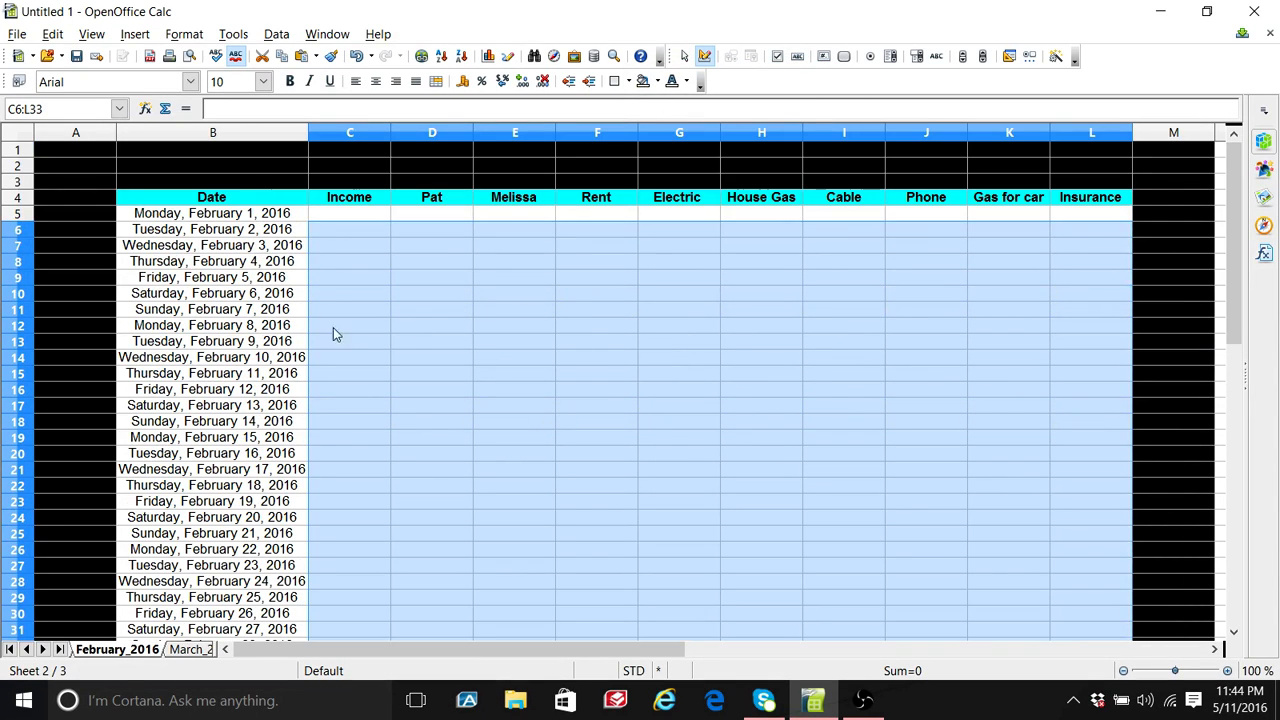
left_click_drag(197, 296, 1059, 323)
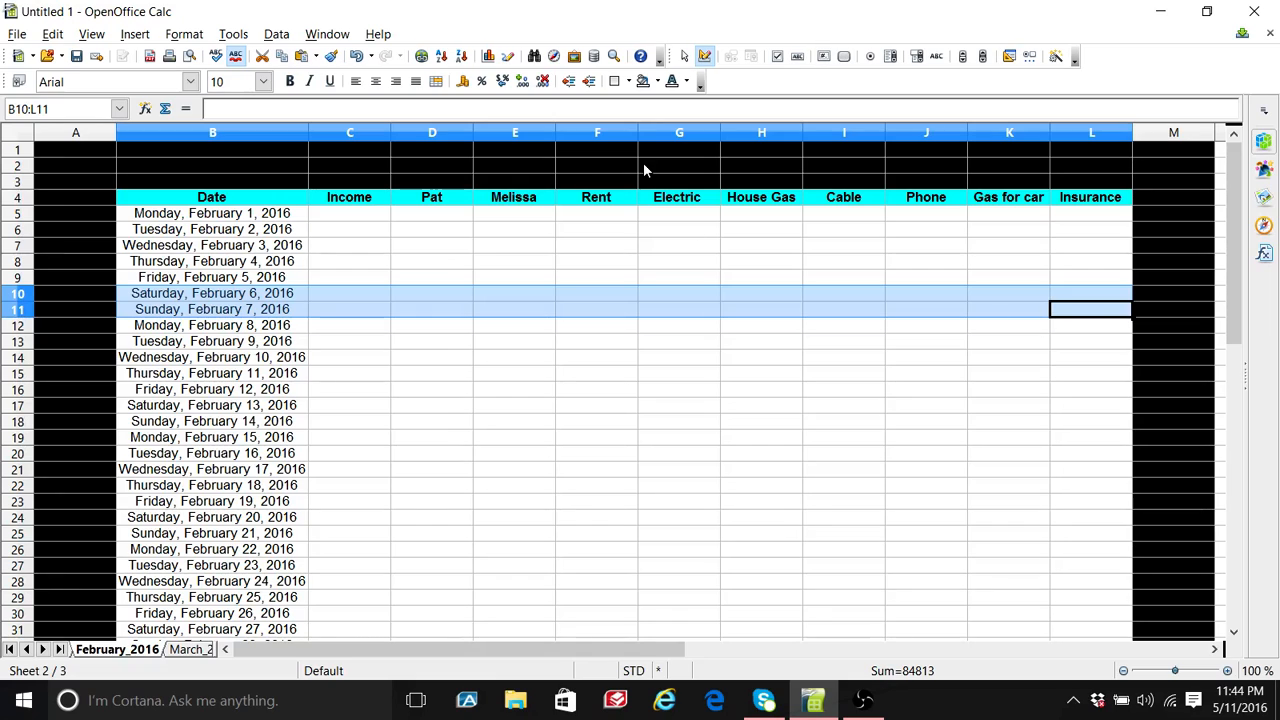
left_click(645, 81)
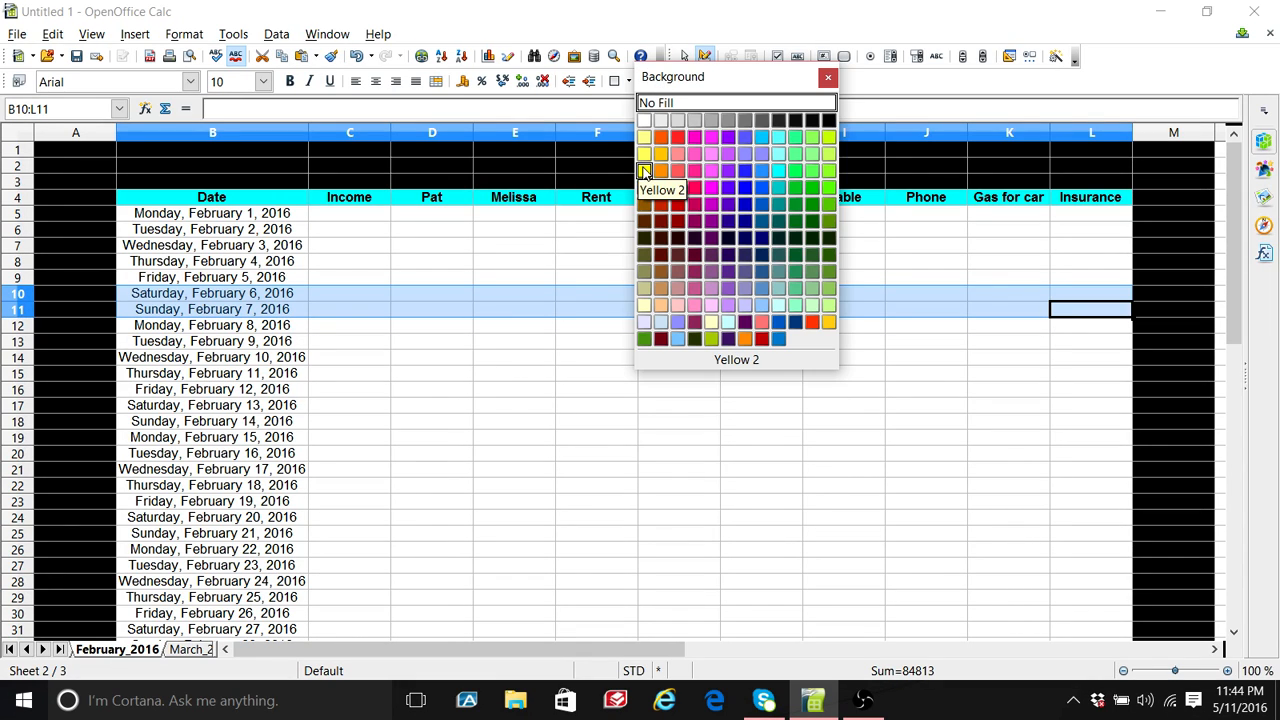
left_click(643, 172)
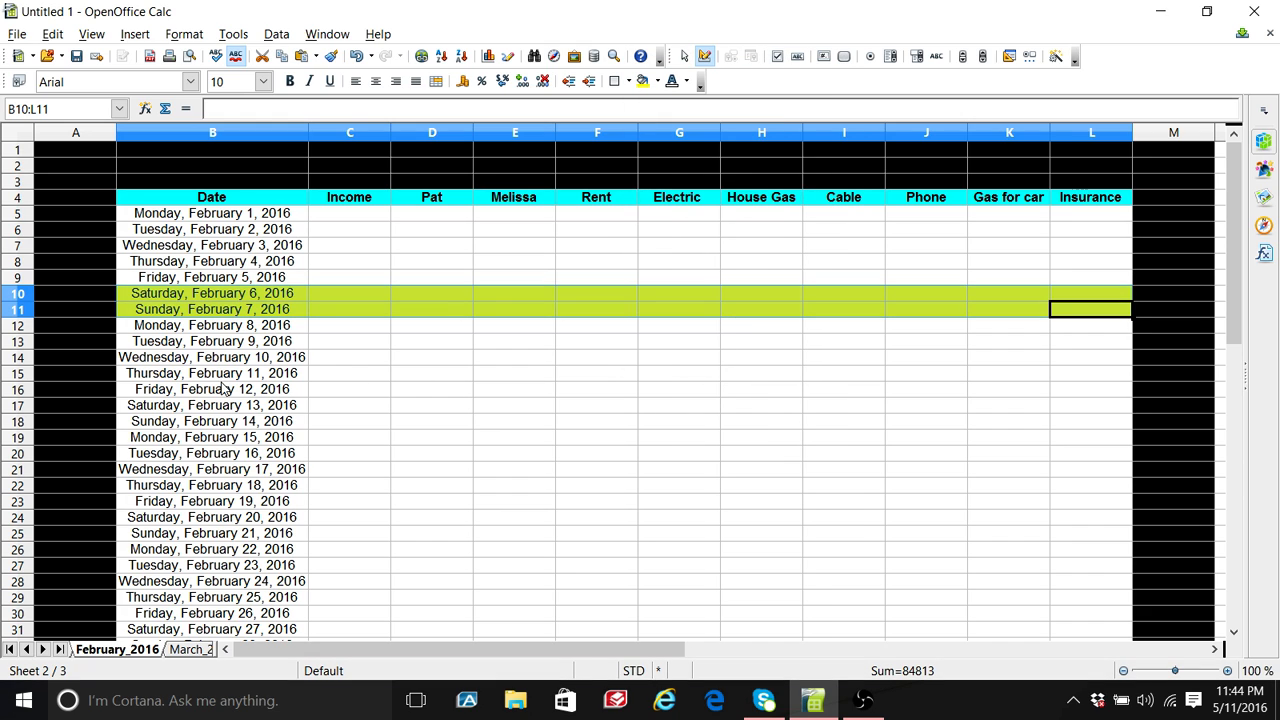
left_click_drag(228, 408, 1093, 421)
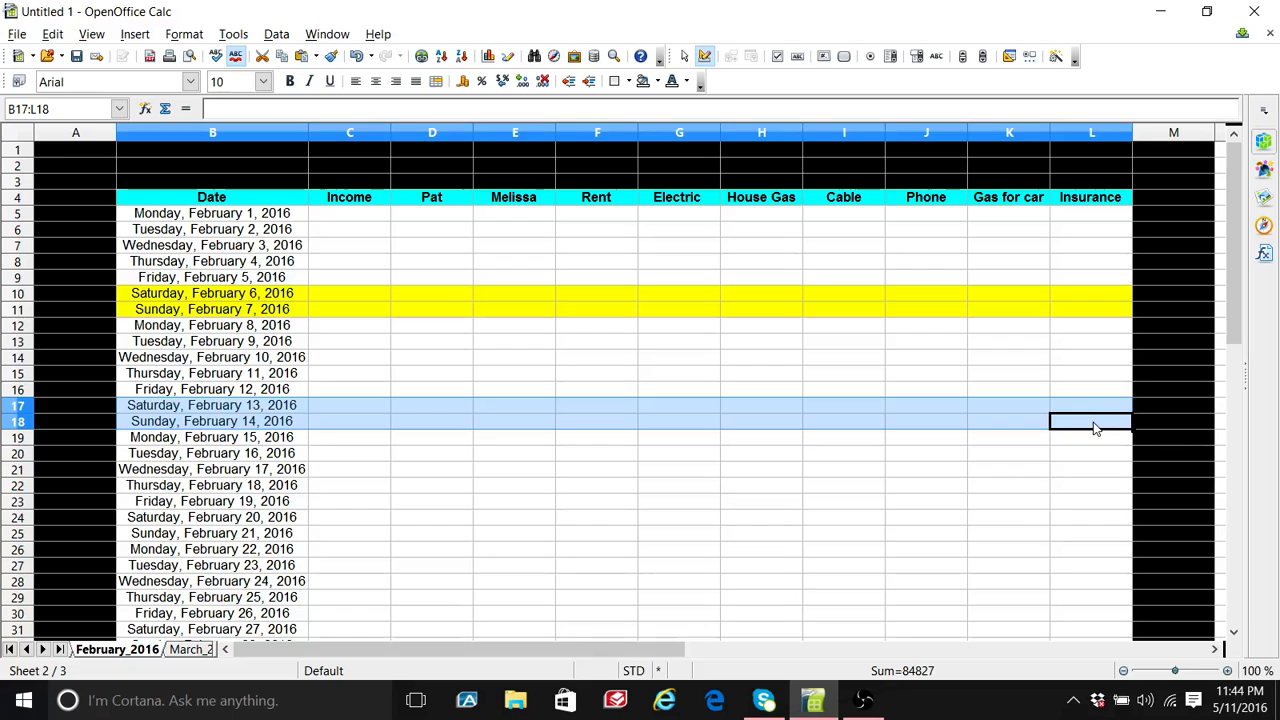
right_click(1093, 422)
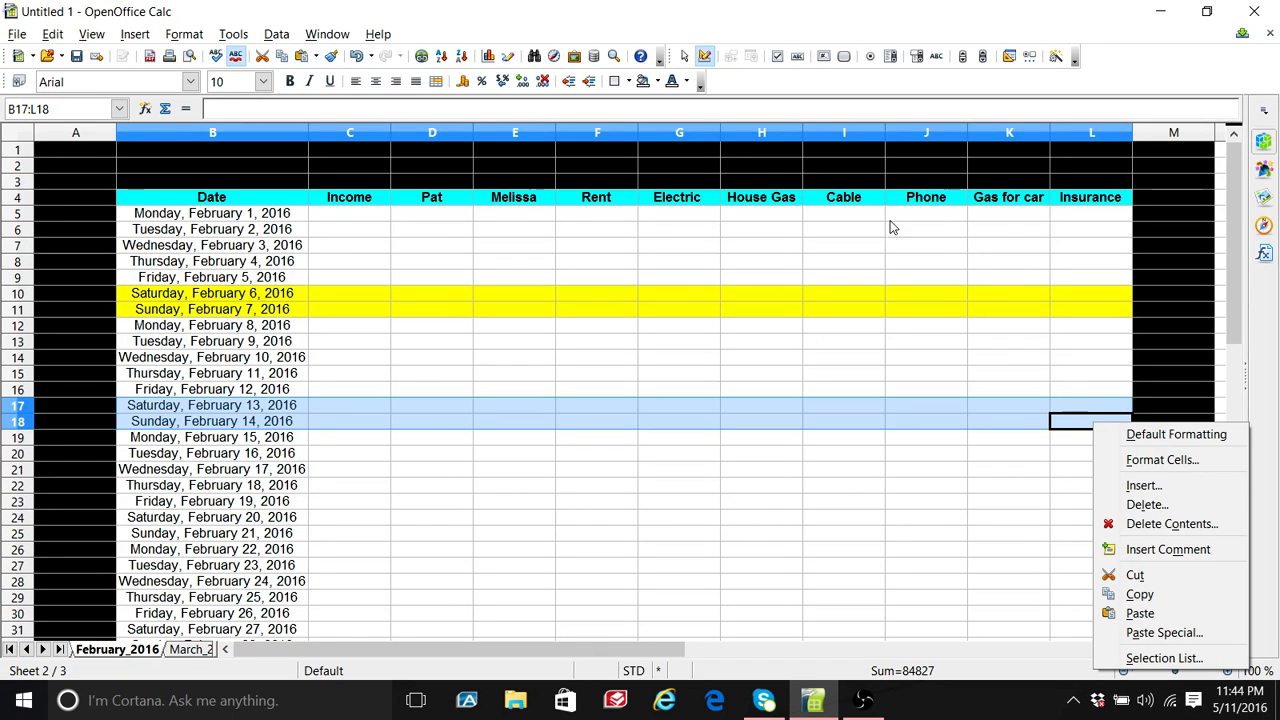
left_click(660, 86)
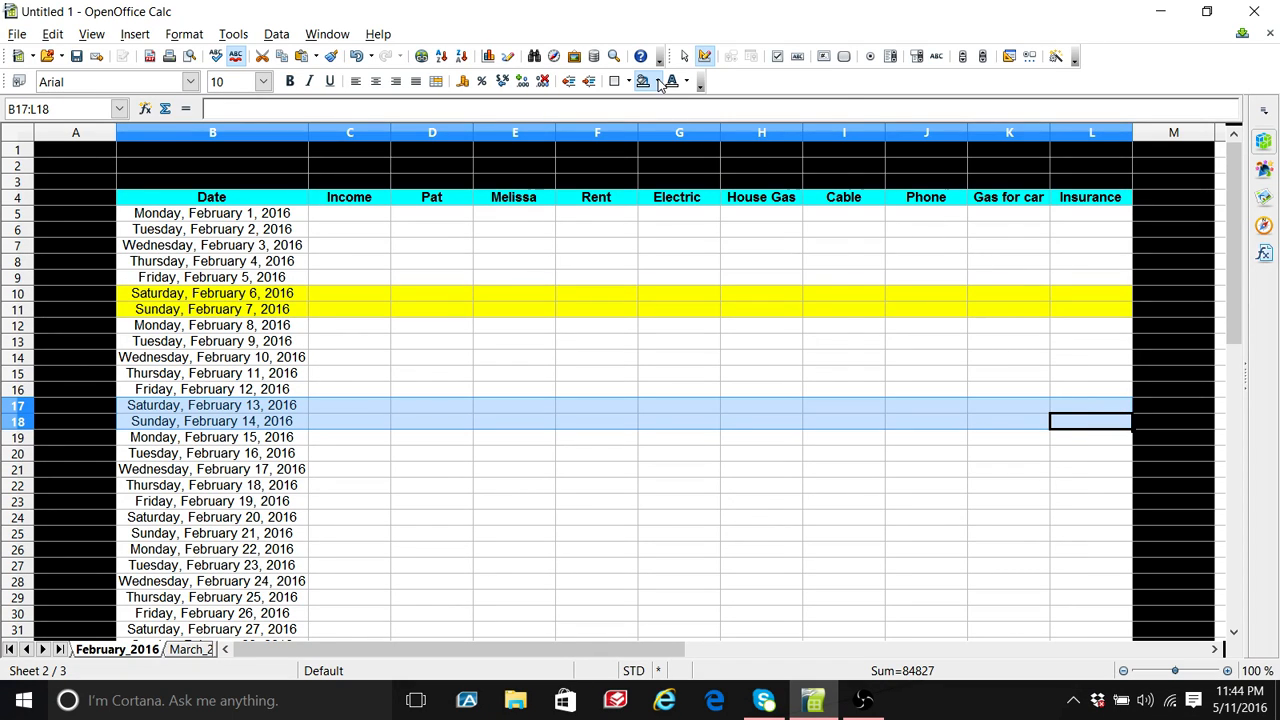
left_click(660, 84)
left_click(643, 175)
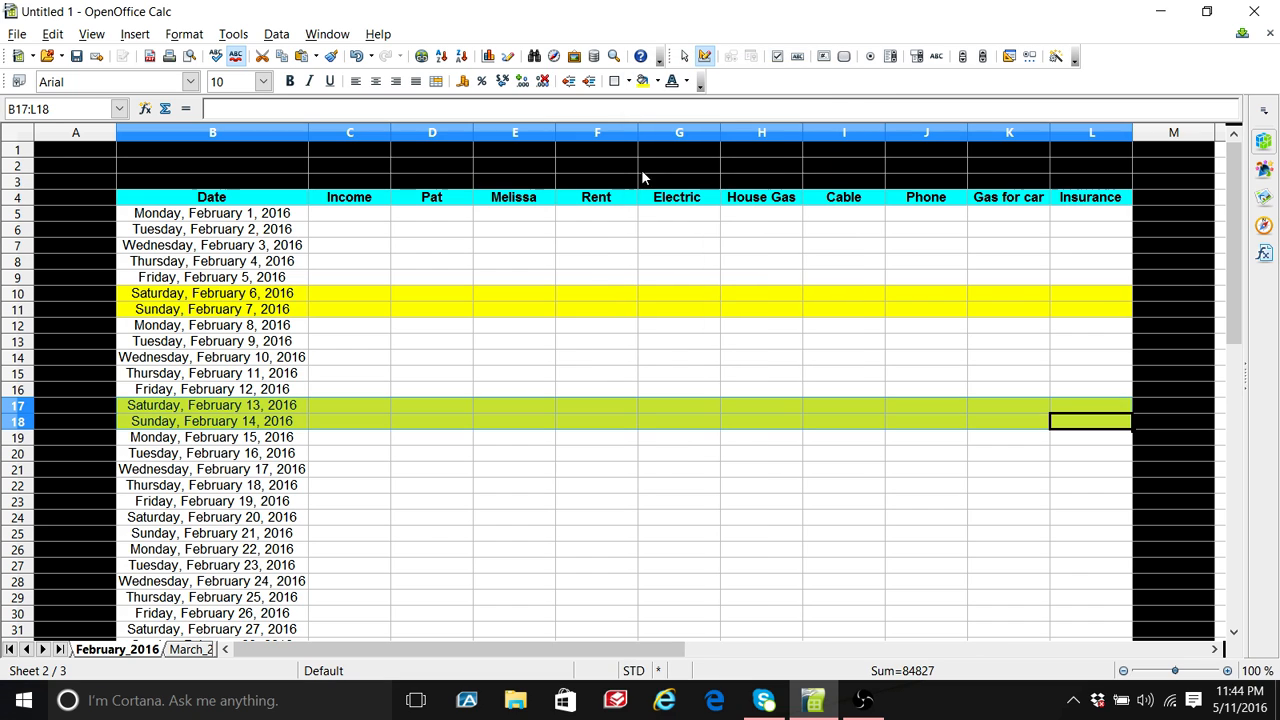
Step: Highlight the last two February weekends, B24:L25 and B31:L32, with the Yellow 2 background color
left_click_drag(150, 522, 1100, 533)
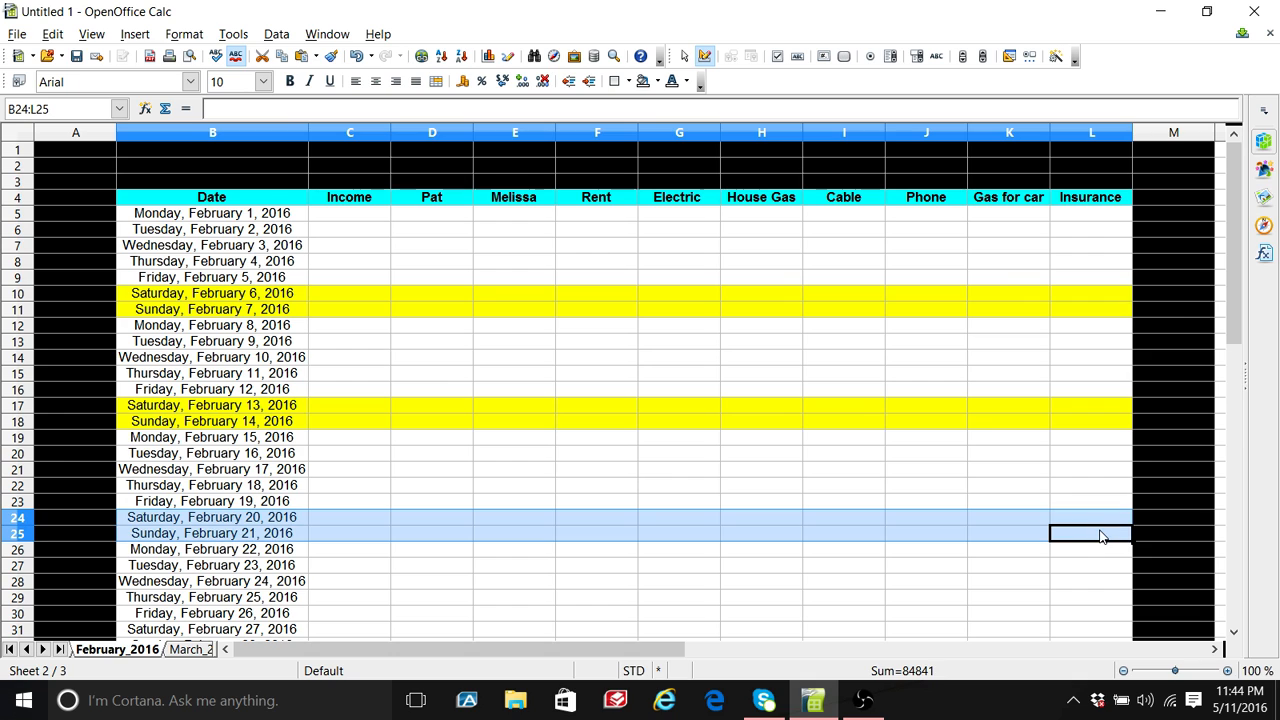
left_click(656, 82)
left_click(644, 170)
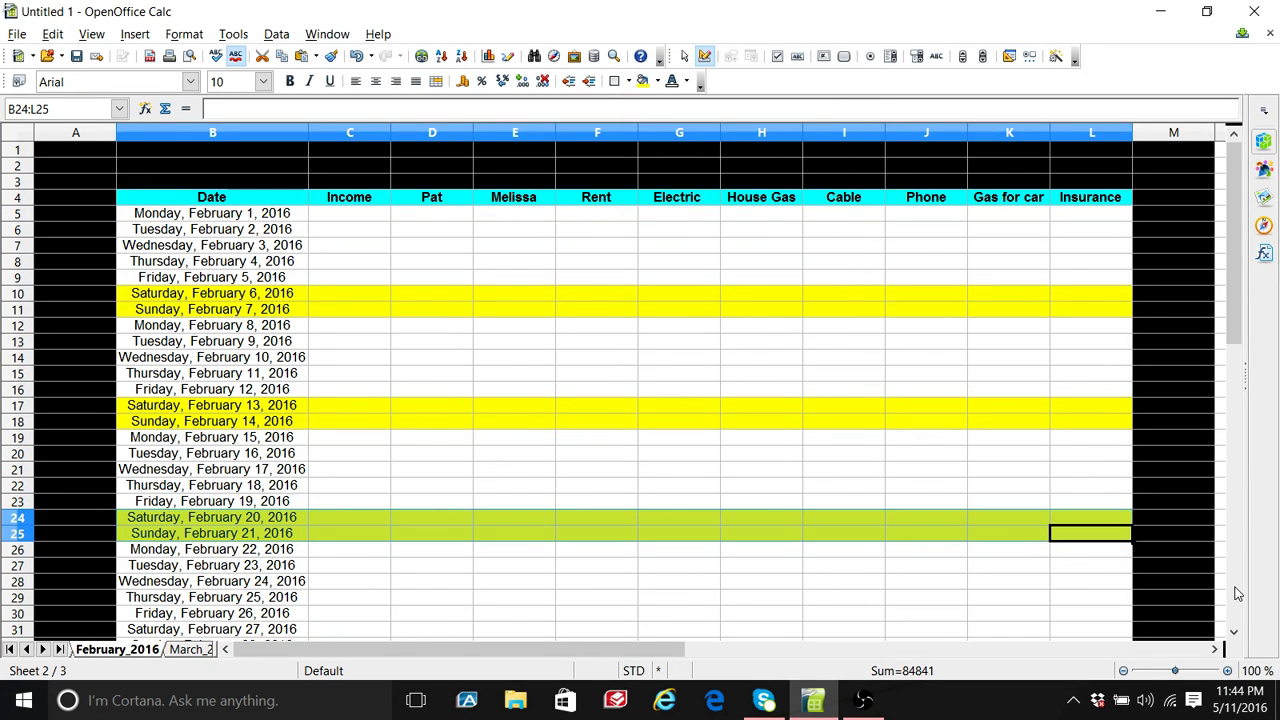
left_click(1234, 632)
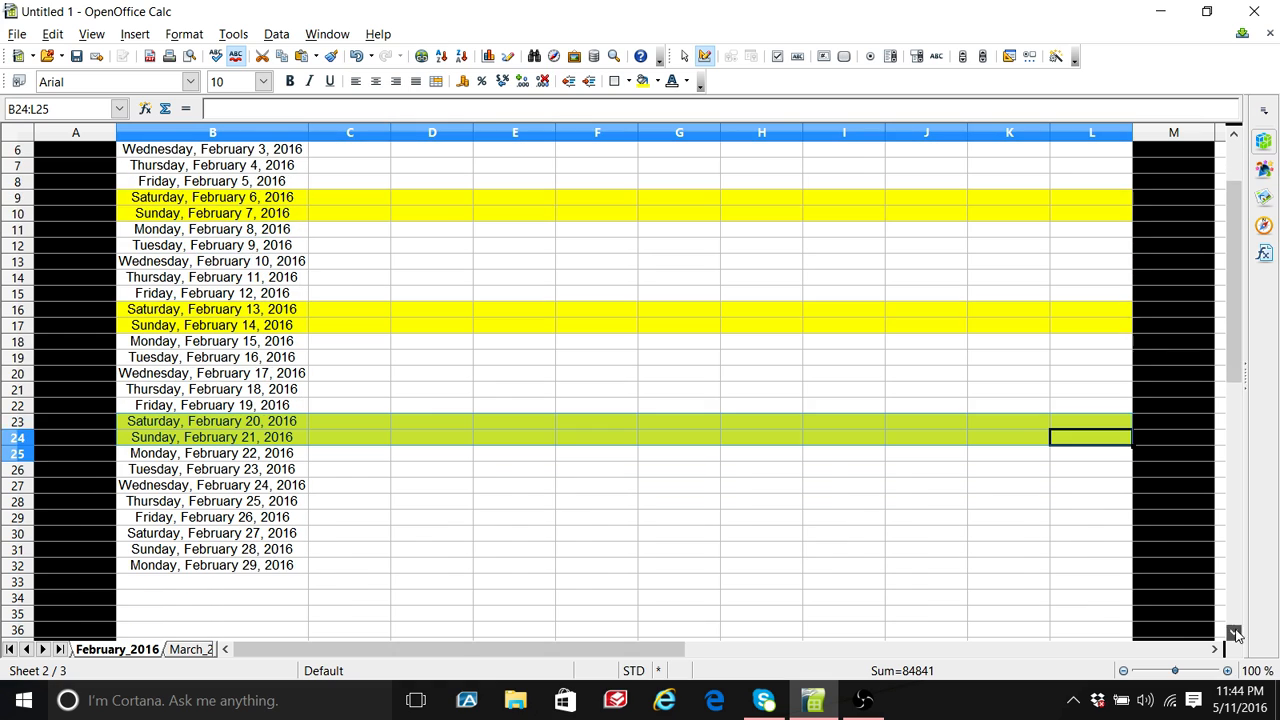
left_click(1234, 632)
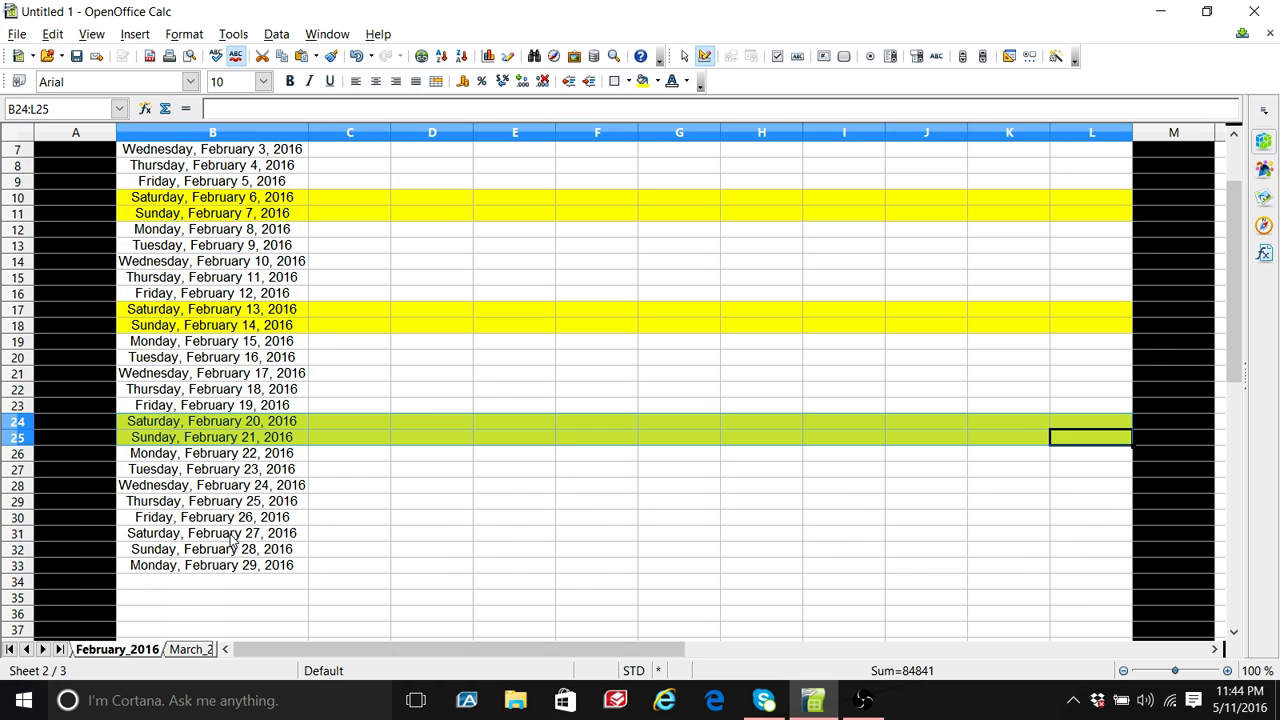
left_click_drag(230, 538, 1066, 557)
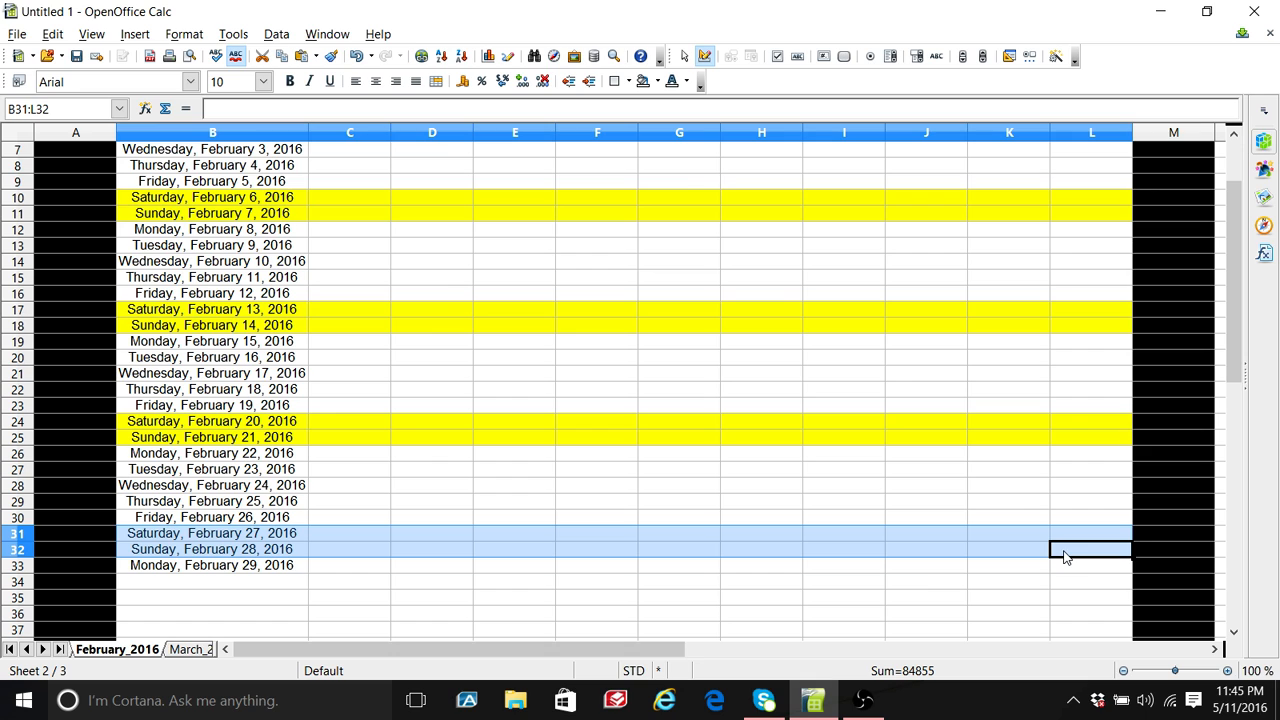
left_click(658, 81)
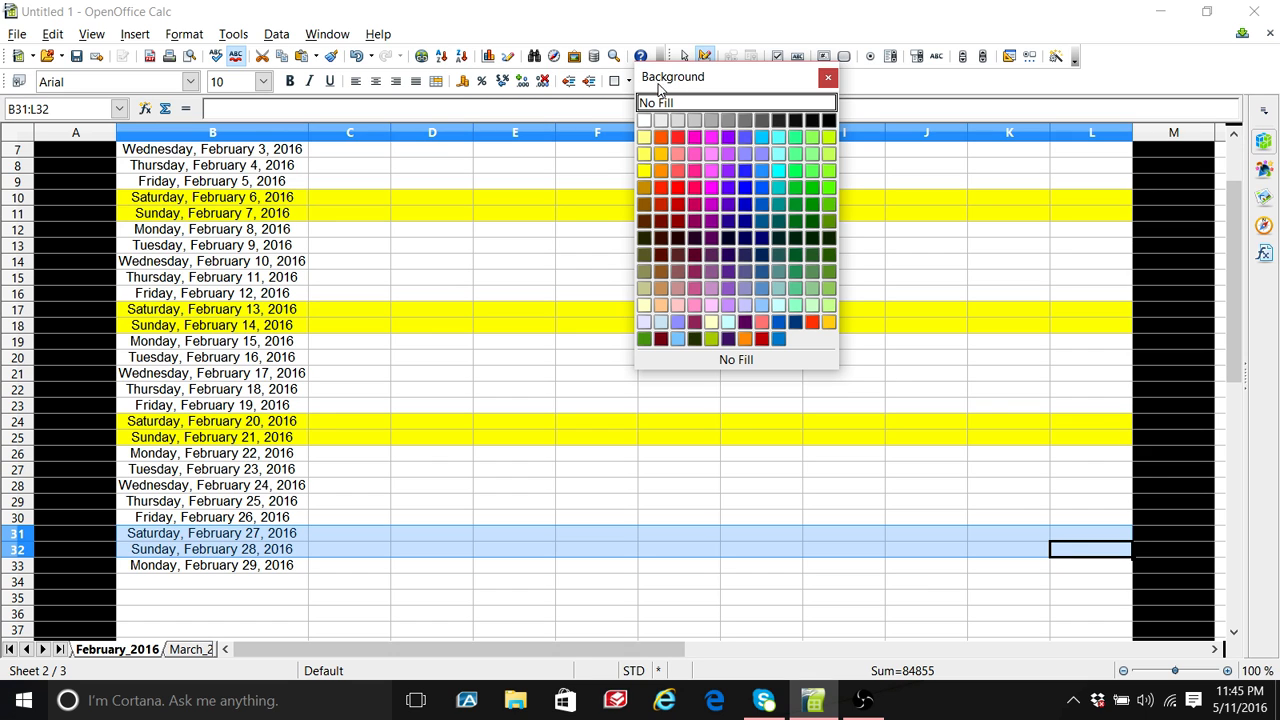
left_click(644, 171)
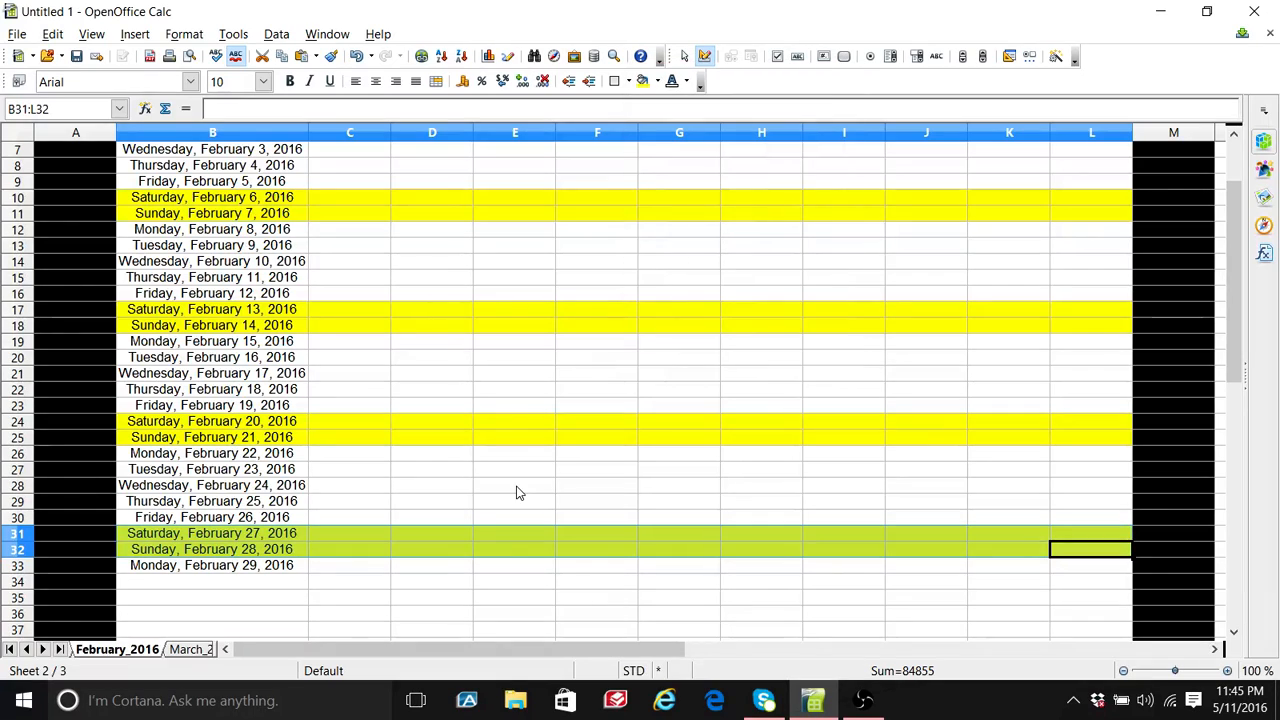
Step: On the March_2016 sheet, set the first date in B5 to 3/1/16 and fill the date series down to B35
left_click(187, 650)
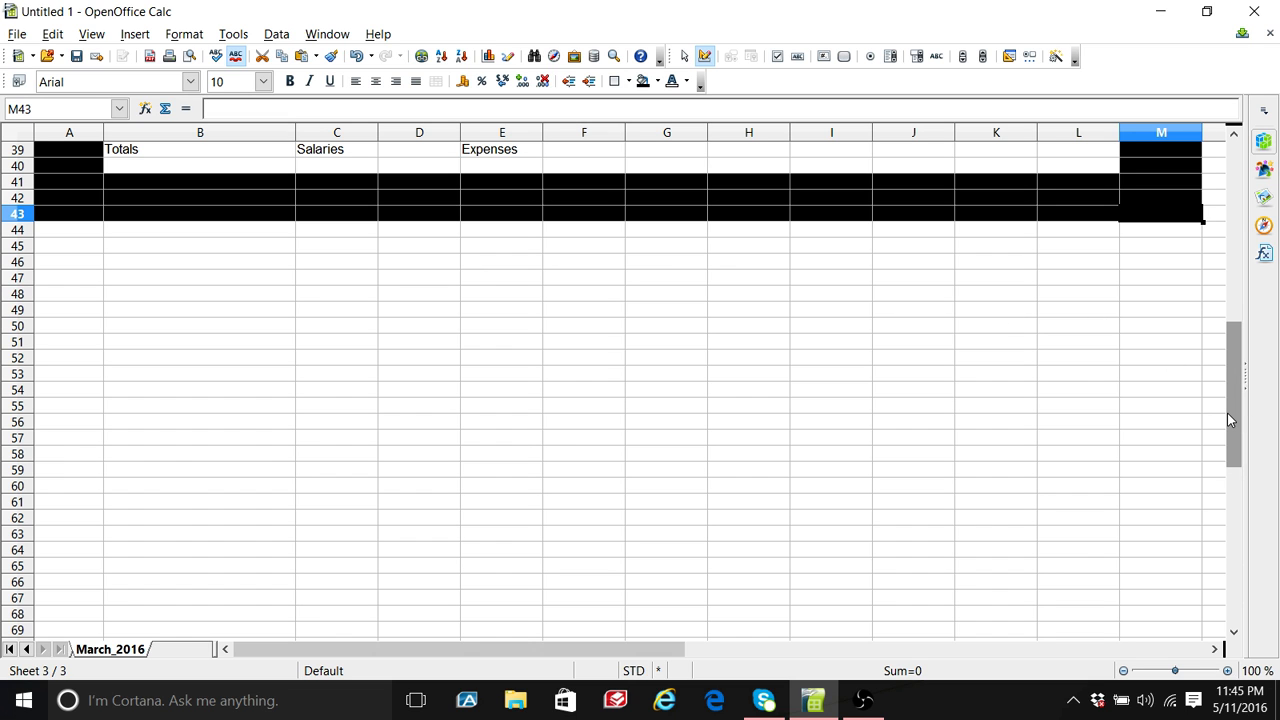
left_click_drag(1228, 418, 1186, 196)
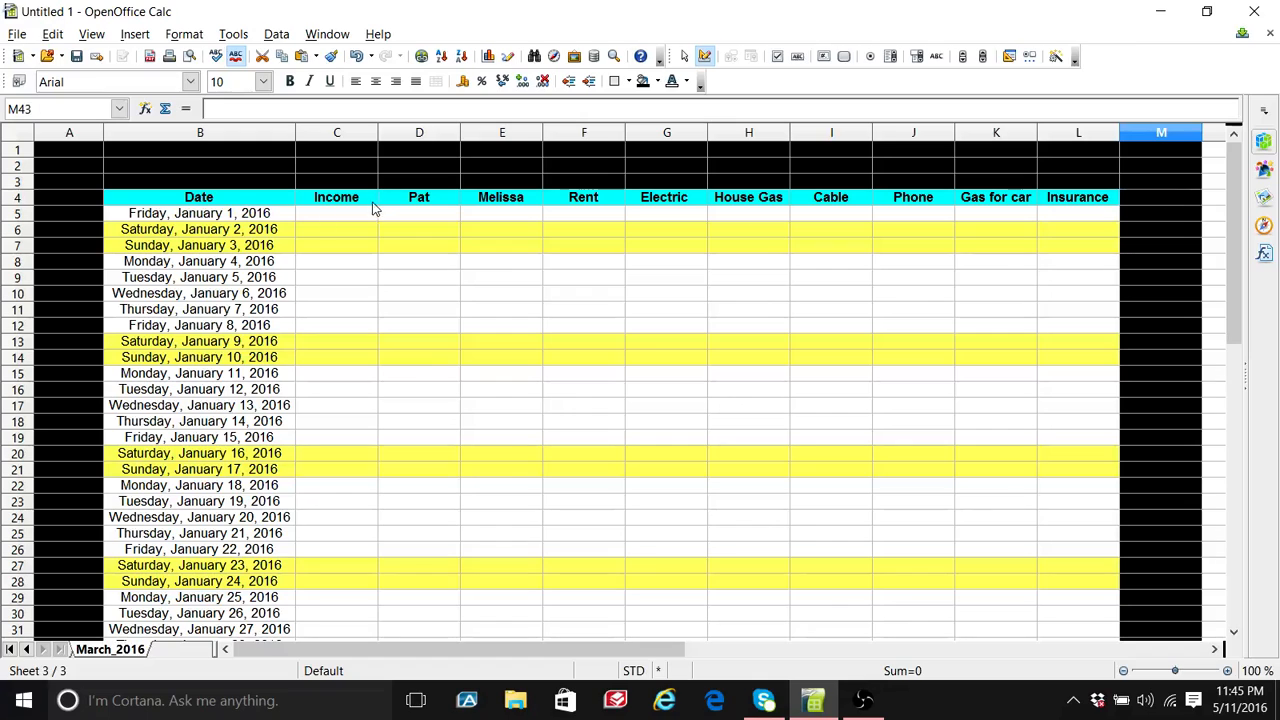
left_click(245, 218)
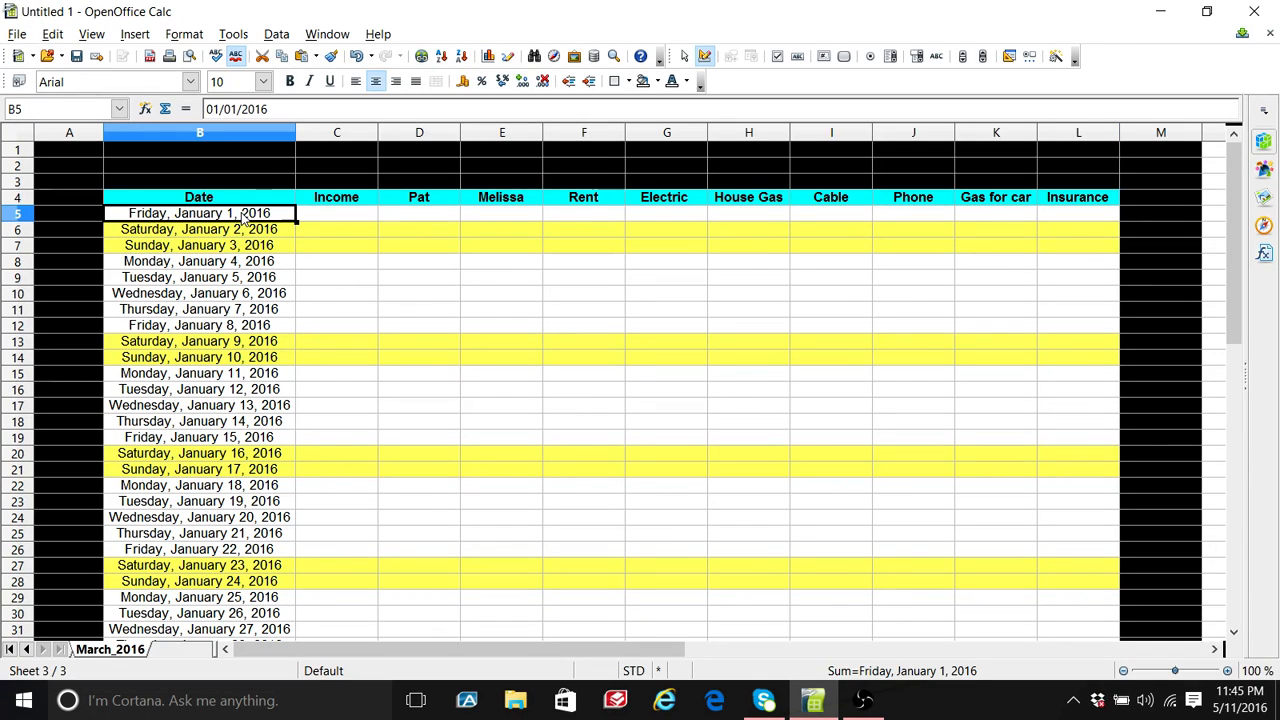
type("3/1")
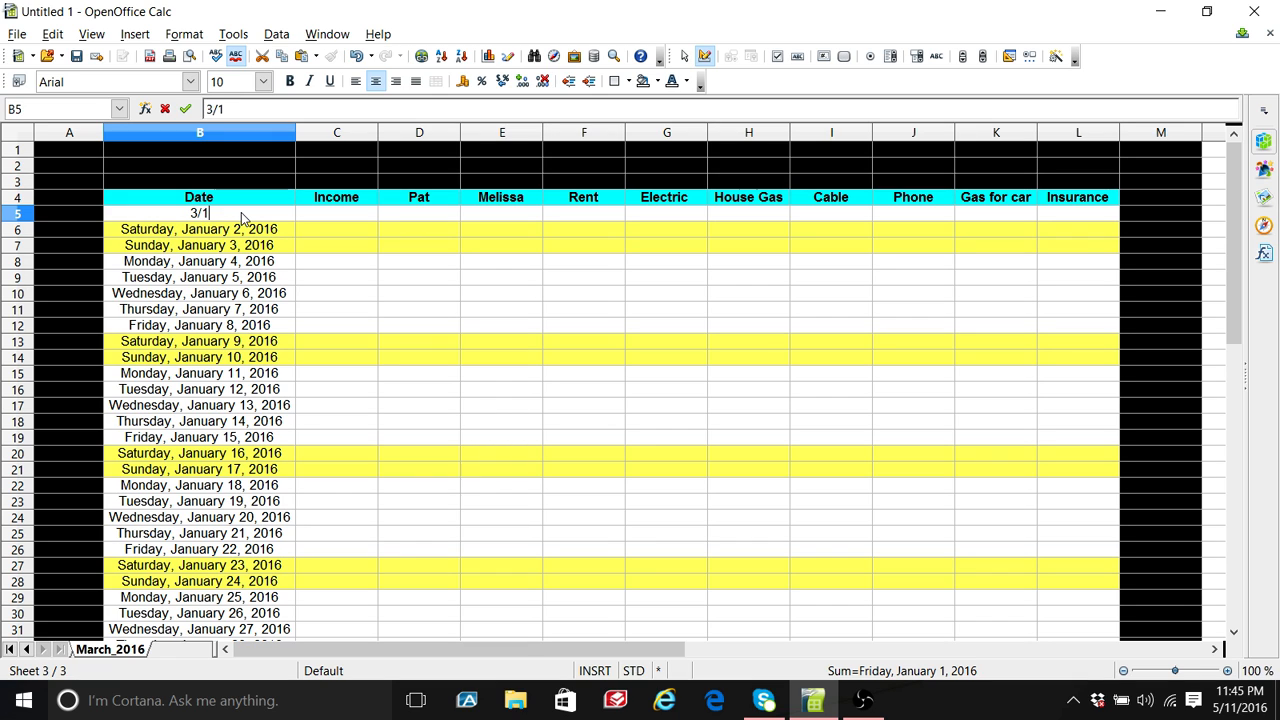
type("/16")
key("Return")
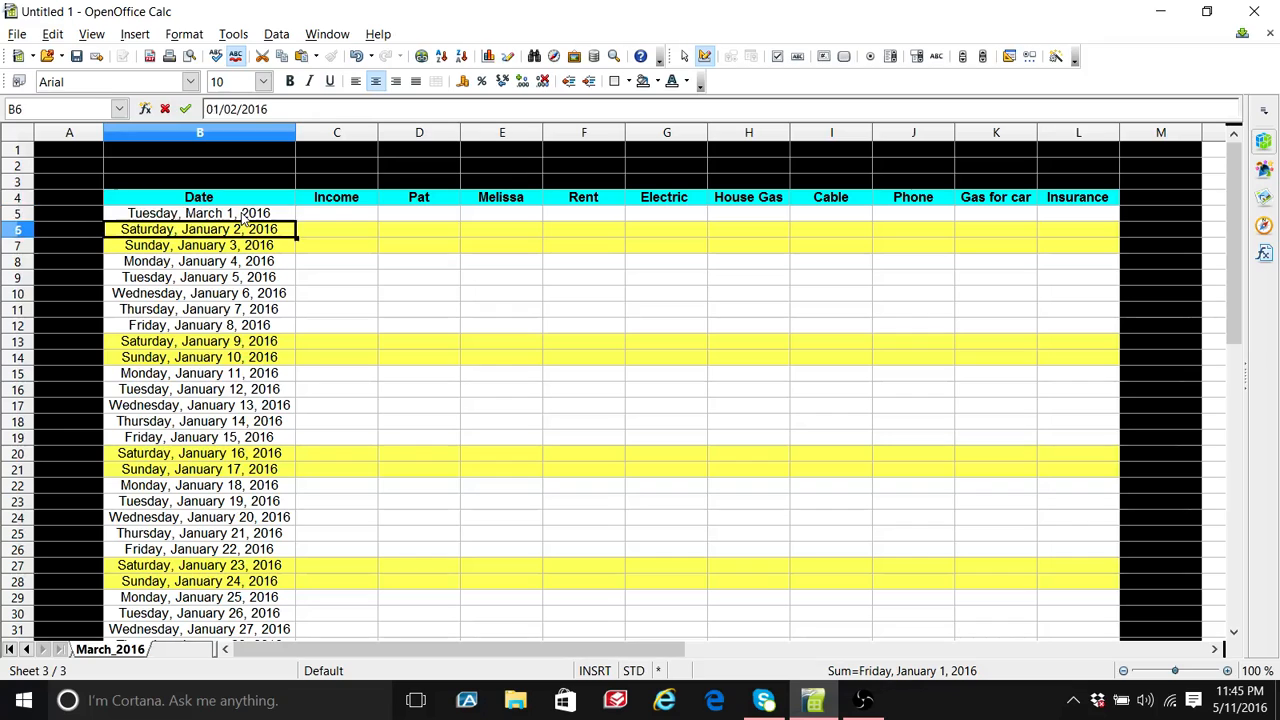
left_click(245, 218)
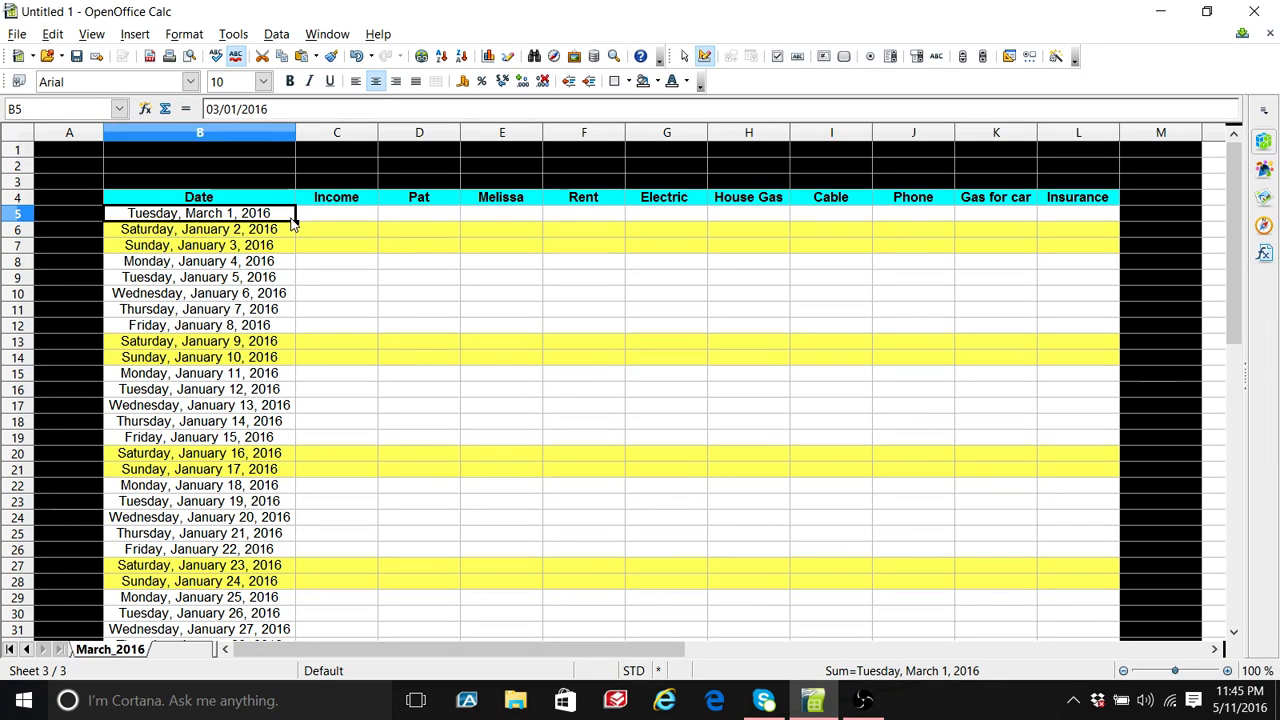
left_click_drag(296, 222, 215, 408)
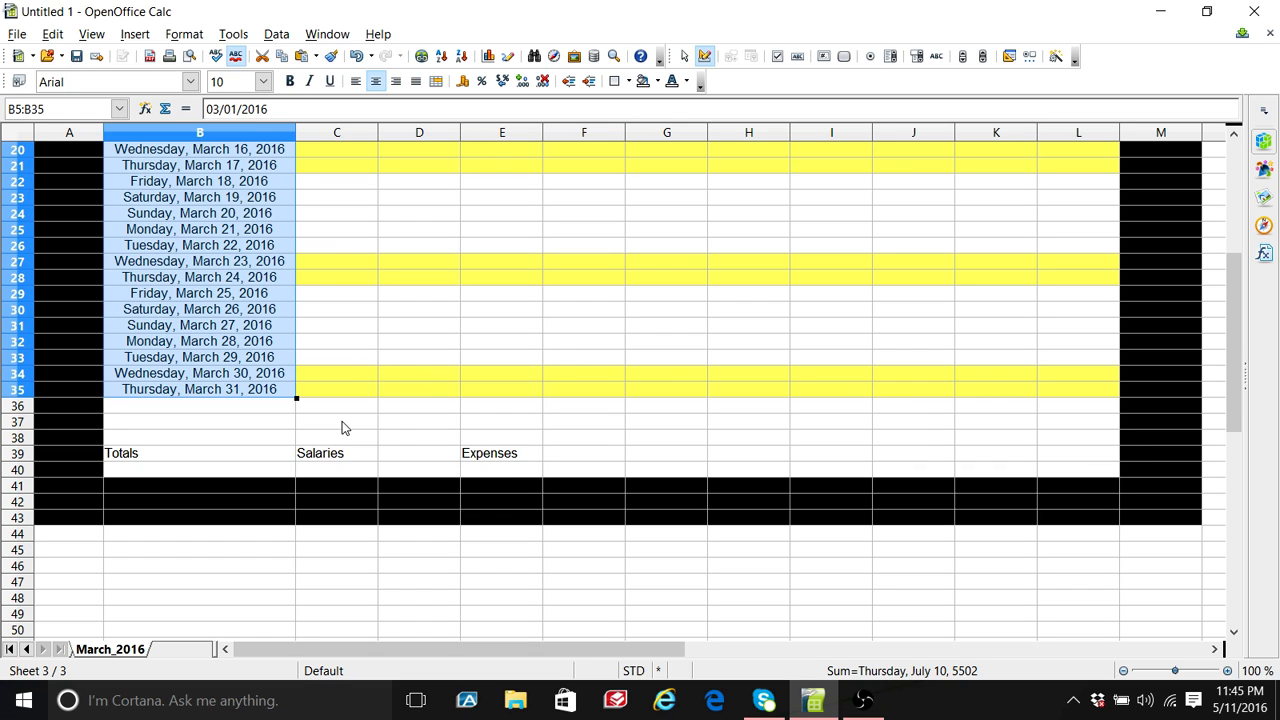
Step: Clear the old yellow highlighting from C5:L35 on the March_2016 sheet by setting the background to No Fill
left_click_drag(345, 392, 1108, 219)
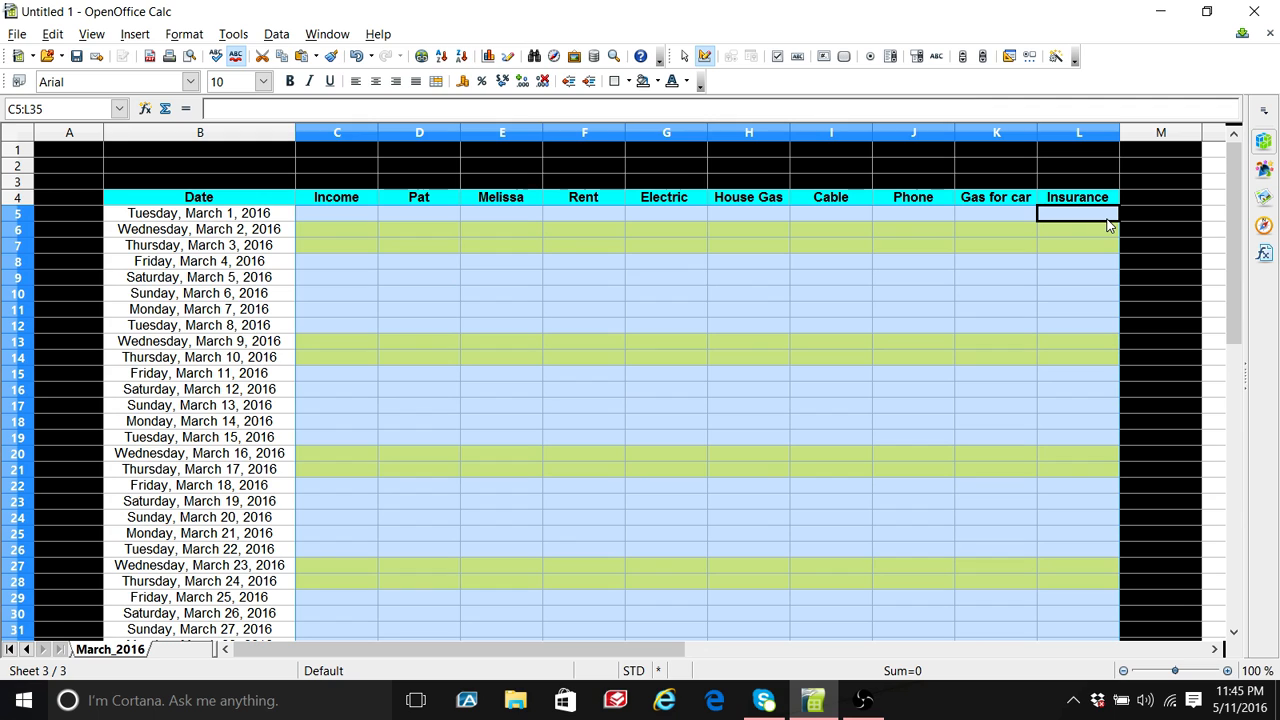
left_click(656, 81)
left_click(678, 118)
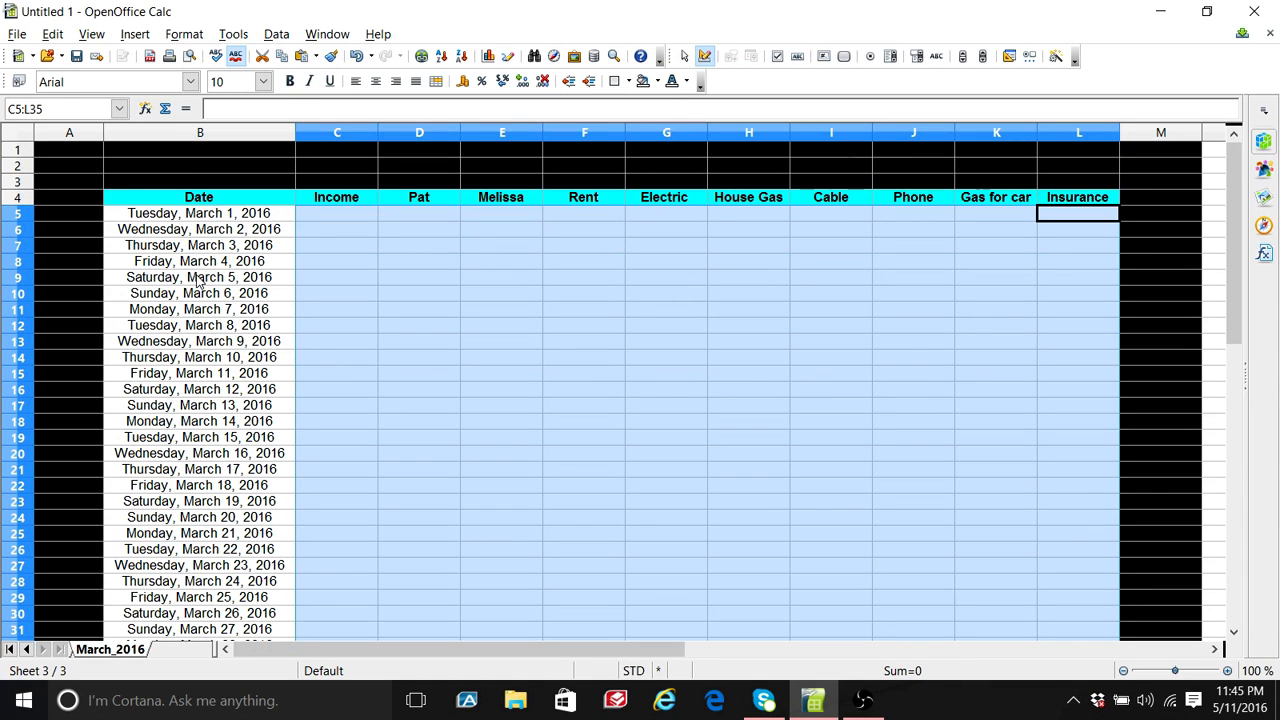
Step: Highlight the first two March weekends, B9:L10 and B16:L17, with the Yellow 2 background color
left_click_drag(197, 282, 1057, 297)
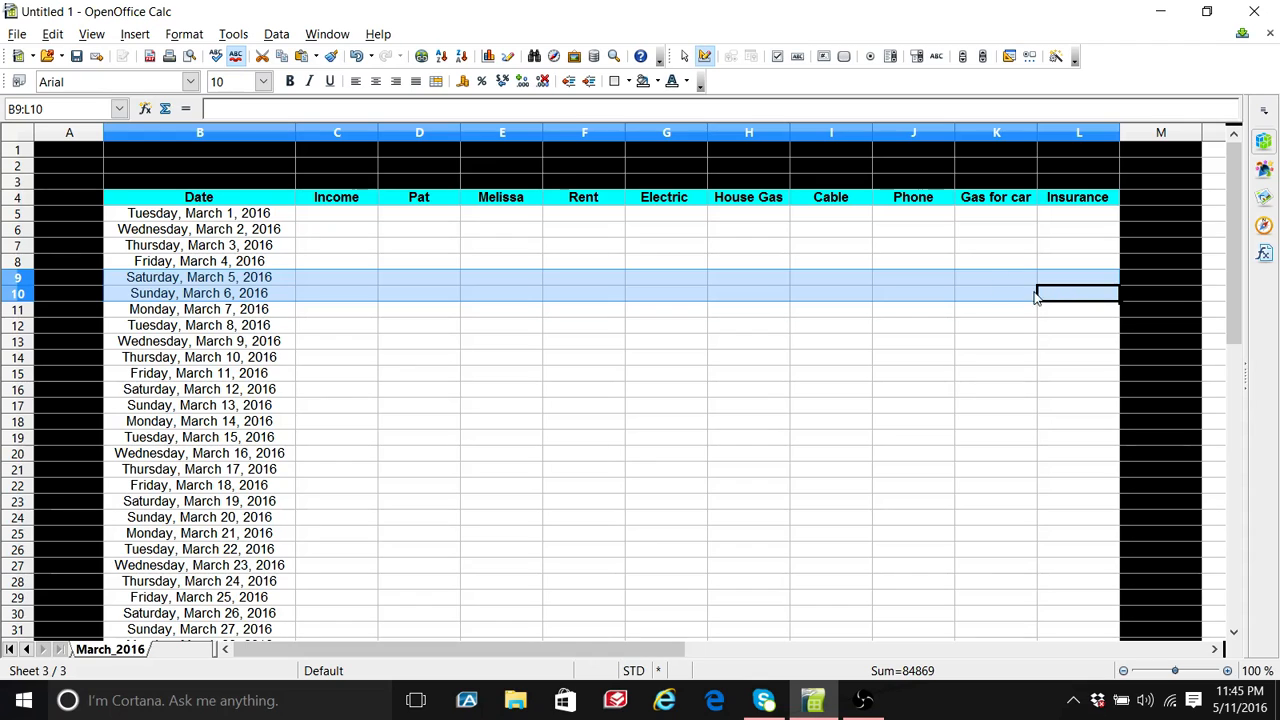
left_click(660, 82)
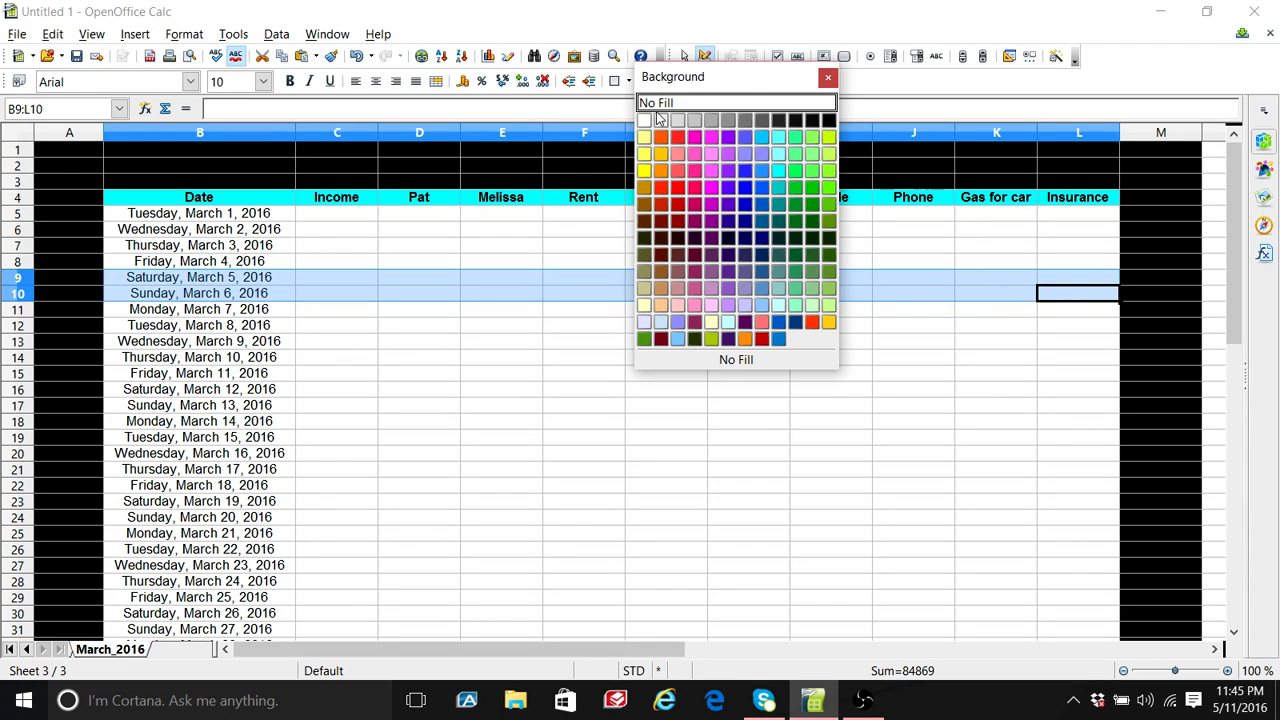
left_click(645, 172)
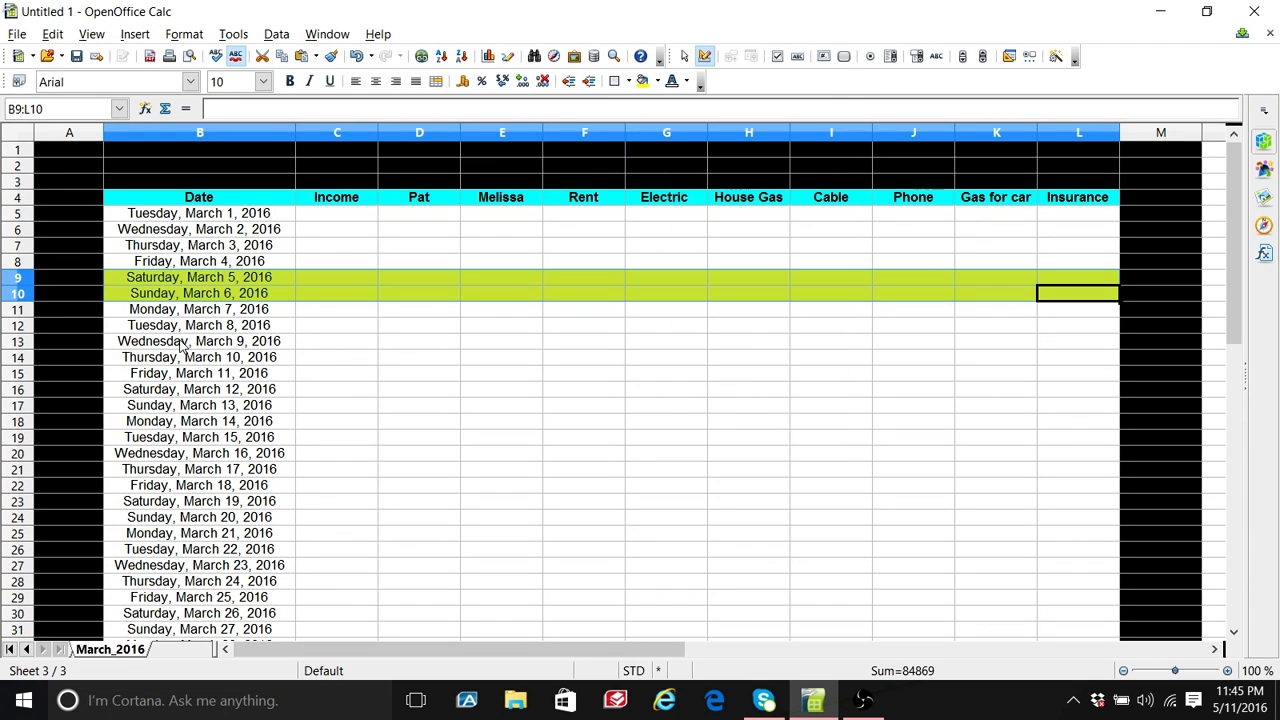
left_click_drag(181, 392, 1060, 411)
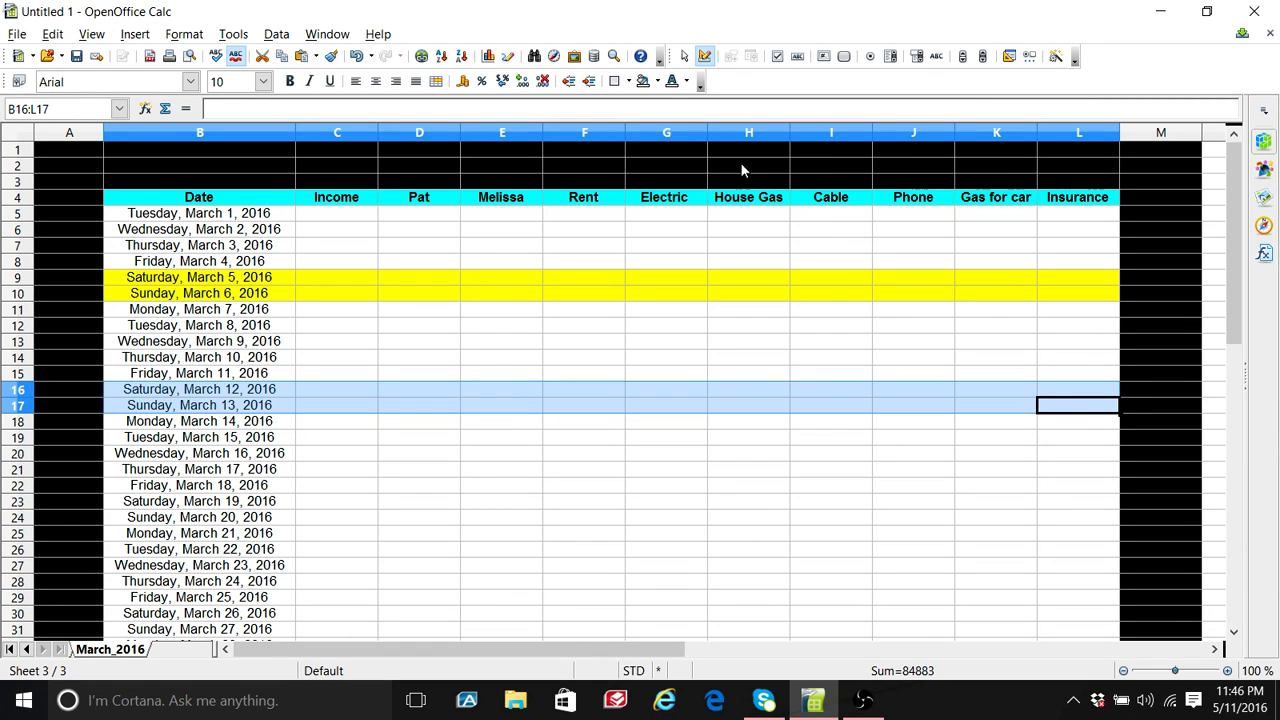
left_click(656, 85)
left_click(645, 172)
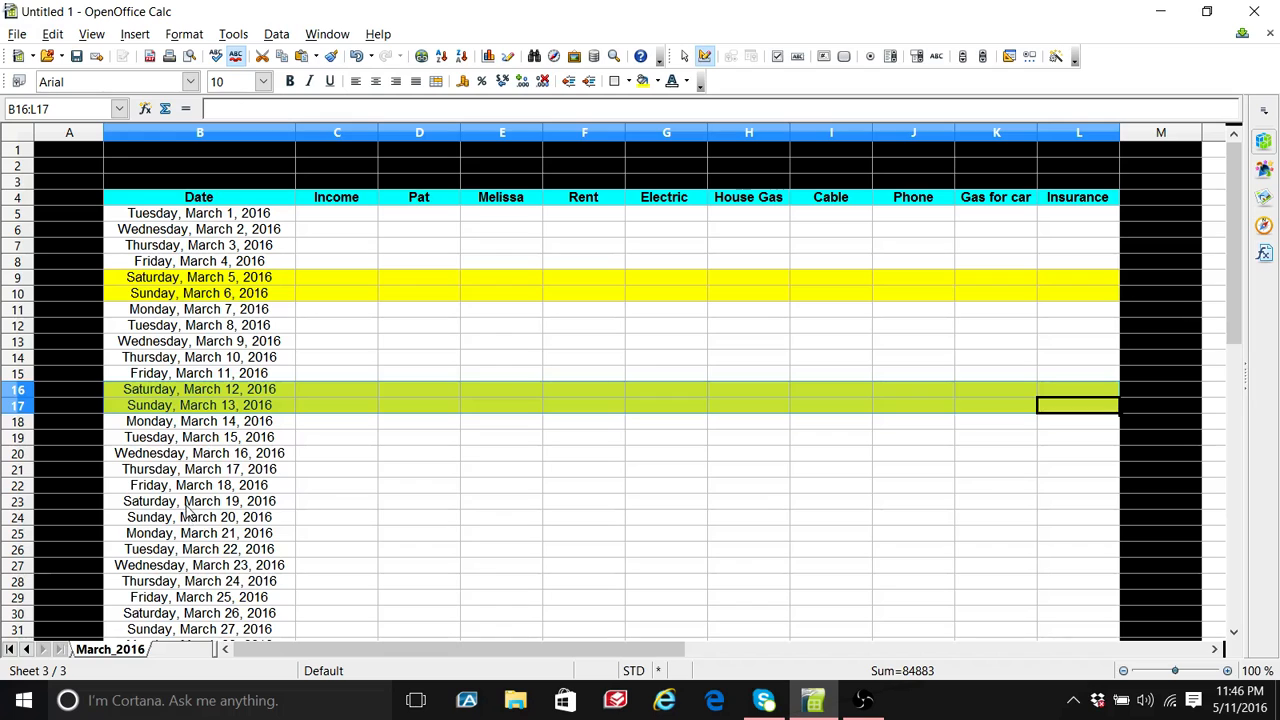
Step: Highlight the last two March weekends, B23:L24 and B30:L31, with the Yellow 2 background color
left_click_drag(186, 503, 1048, 520)
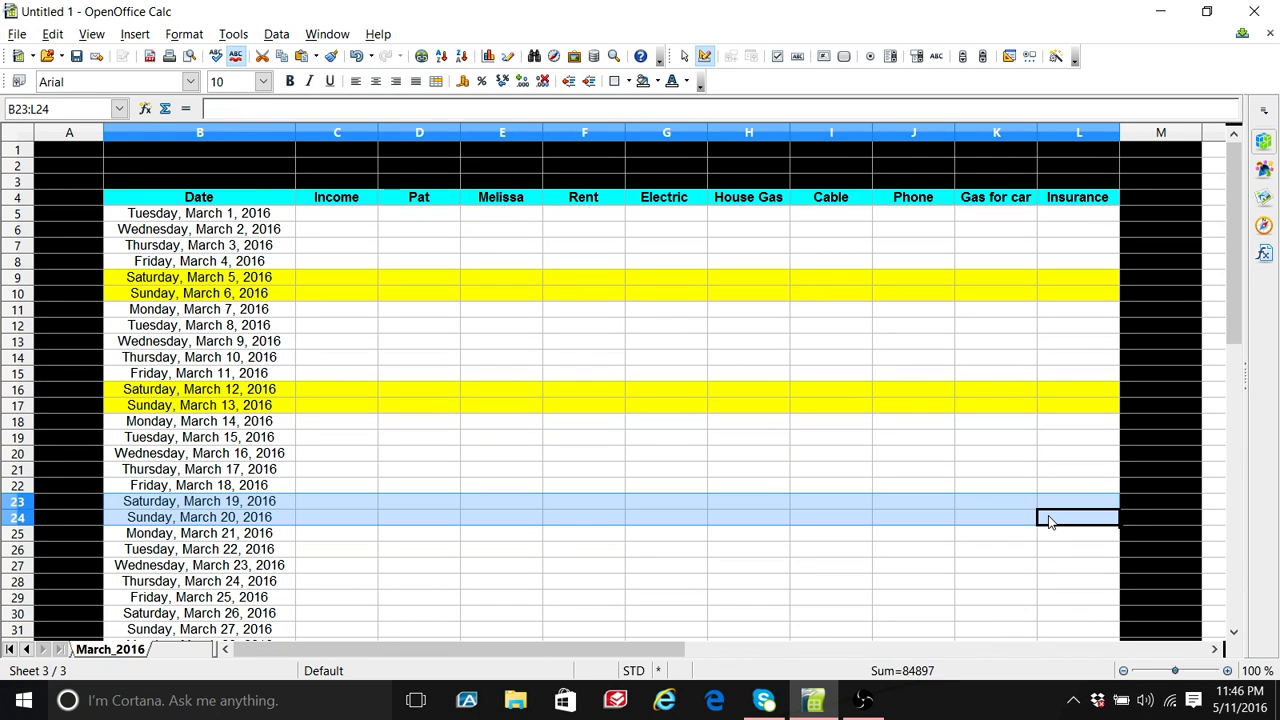
left_click(656, 81)
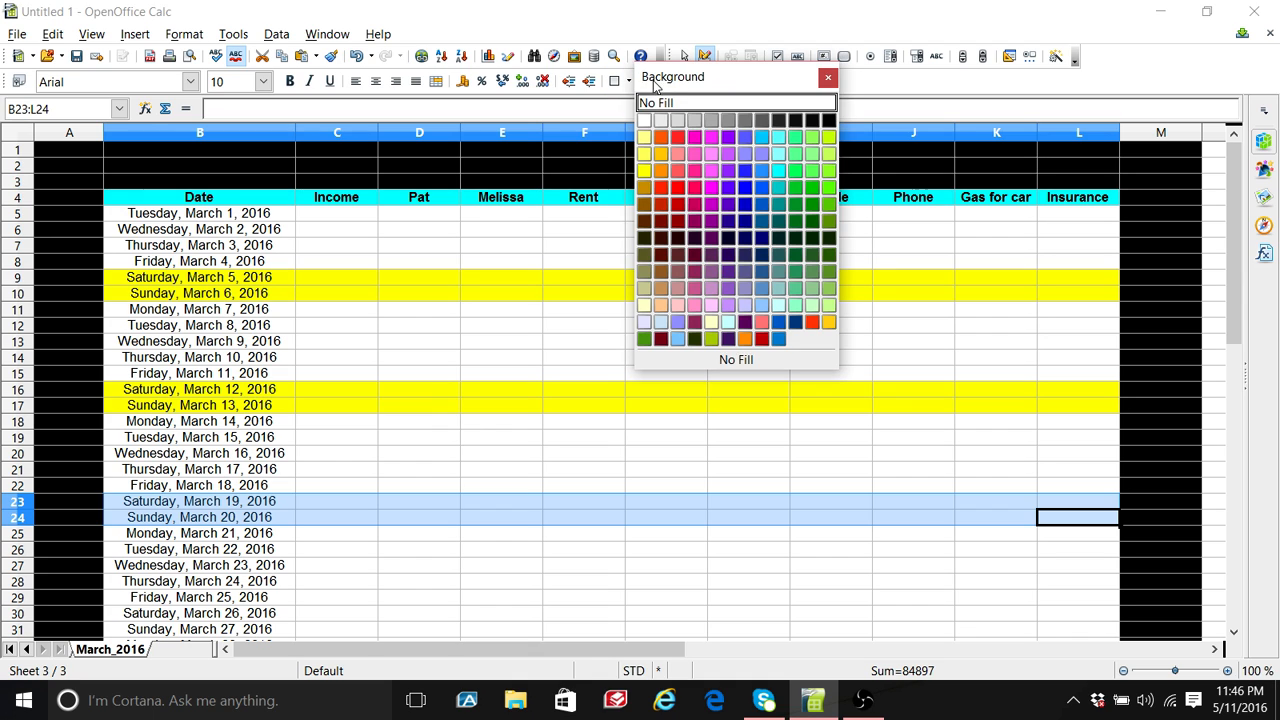
left_click(644, 170)
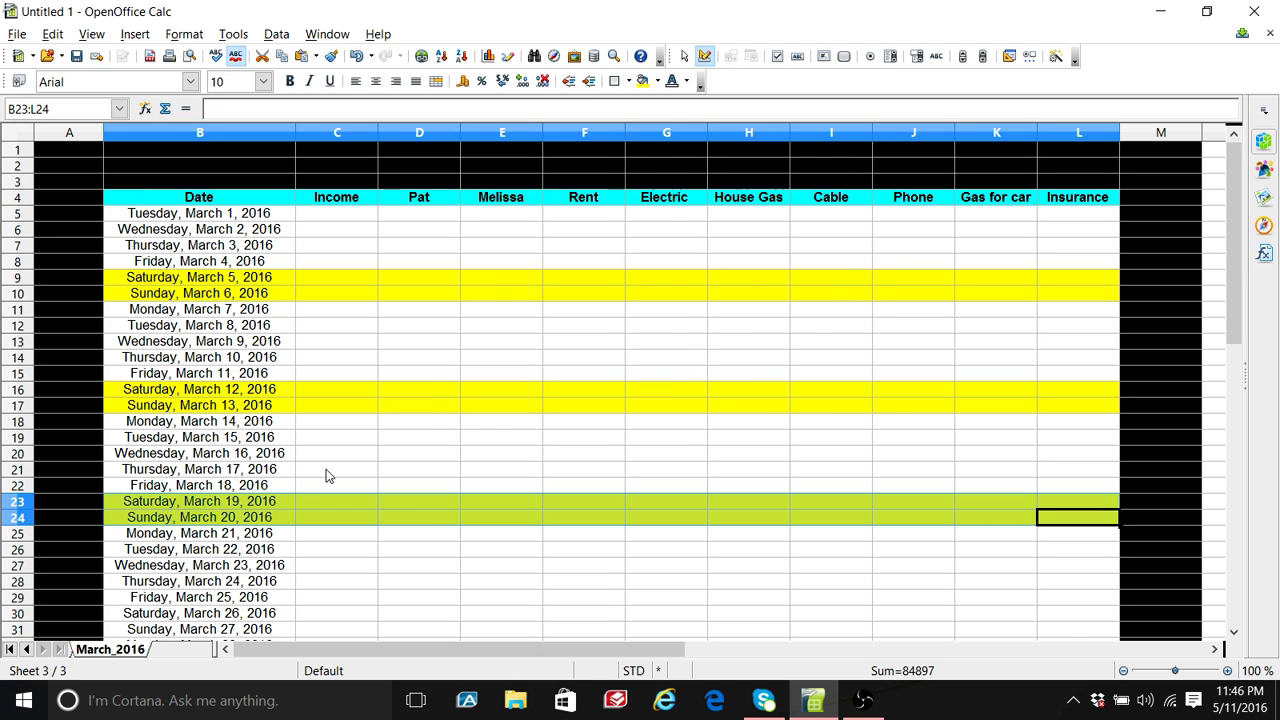
left_click(1235, 632)
left_click(1235, 632)
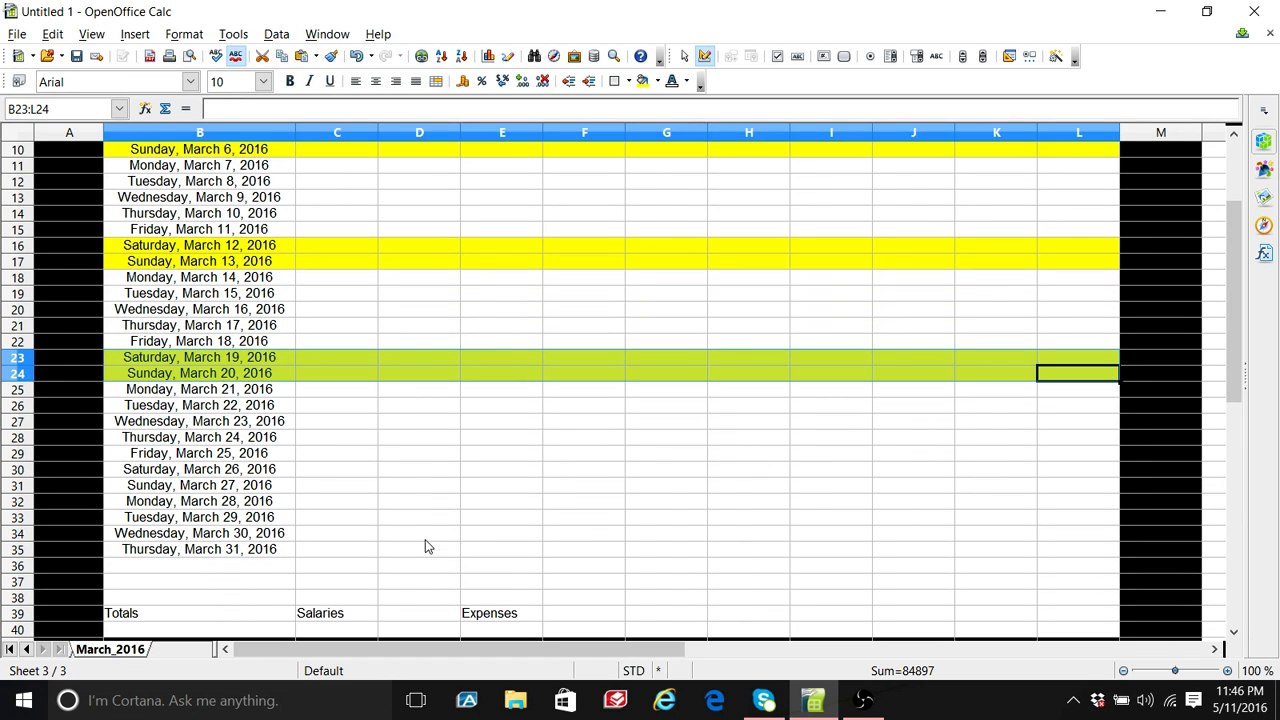
left_click_drag(228, 474, 1090, 495)
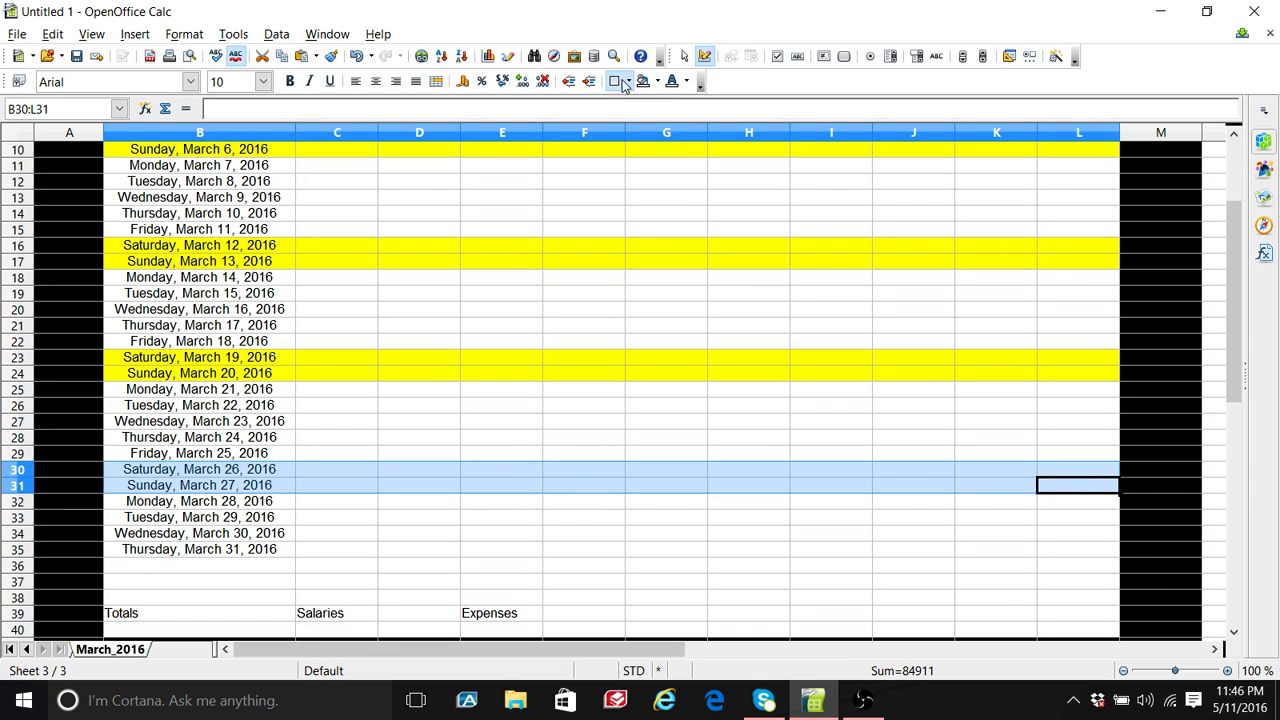
left_click(657, 81)
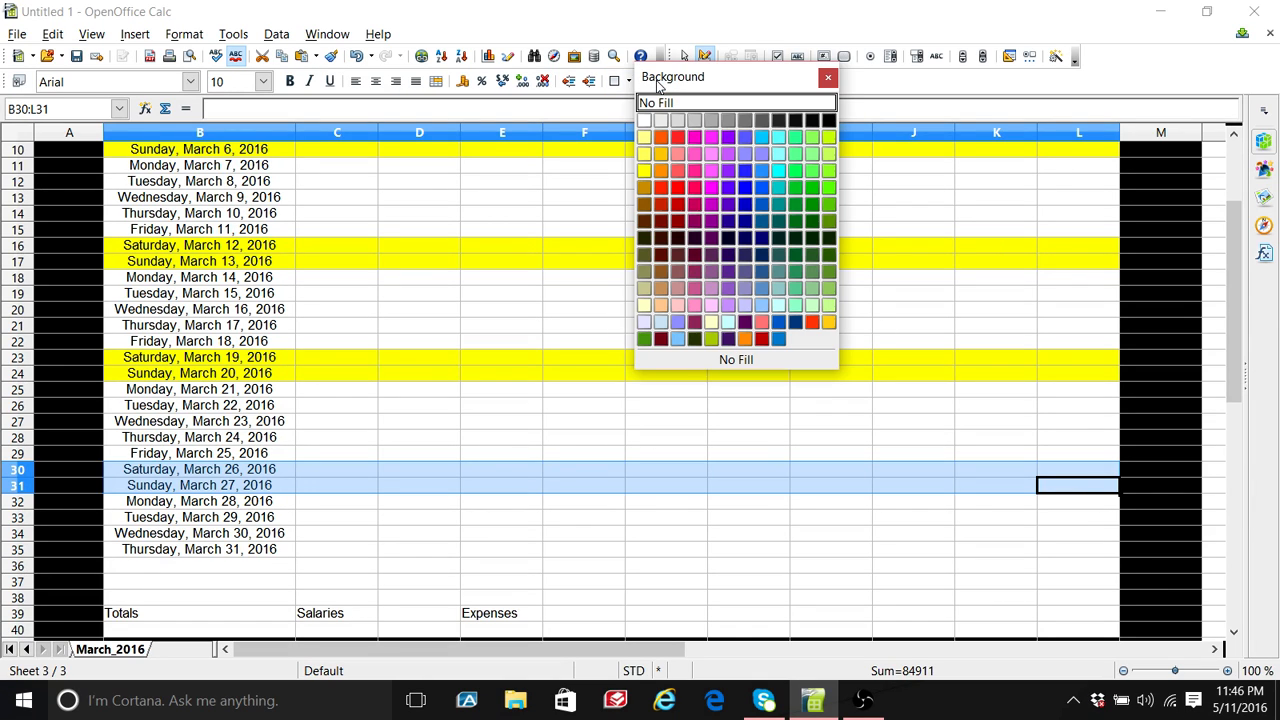
left_click(644, 171)
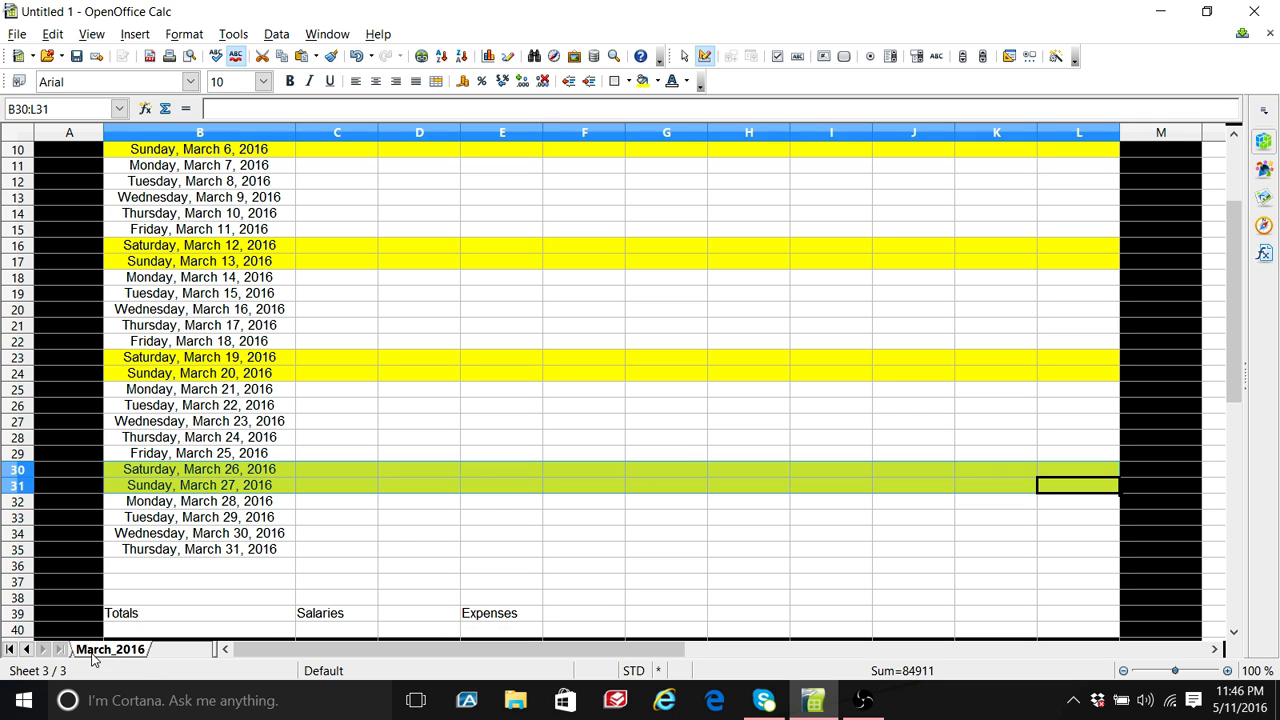
Step: Go back to the January_2016 sheet and select the Income header in C4
left_click(9, 649)
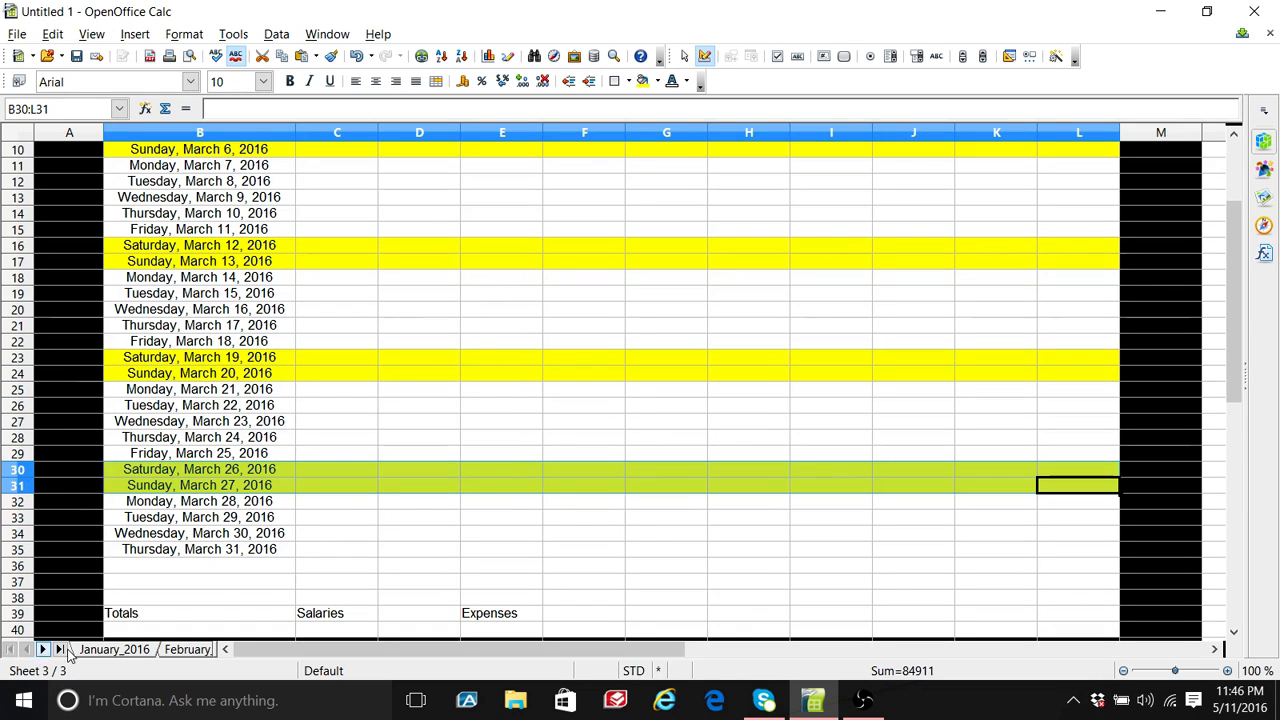
left_click(110, 650)
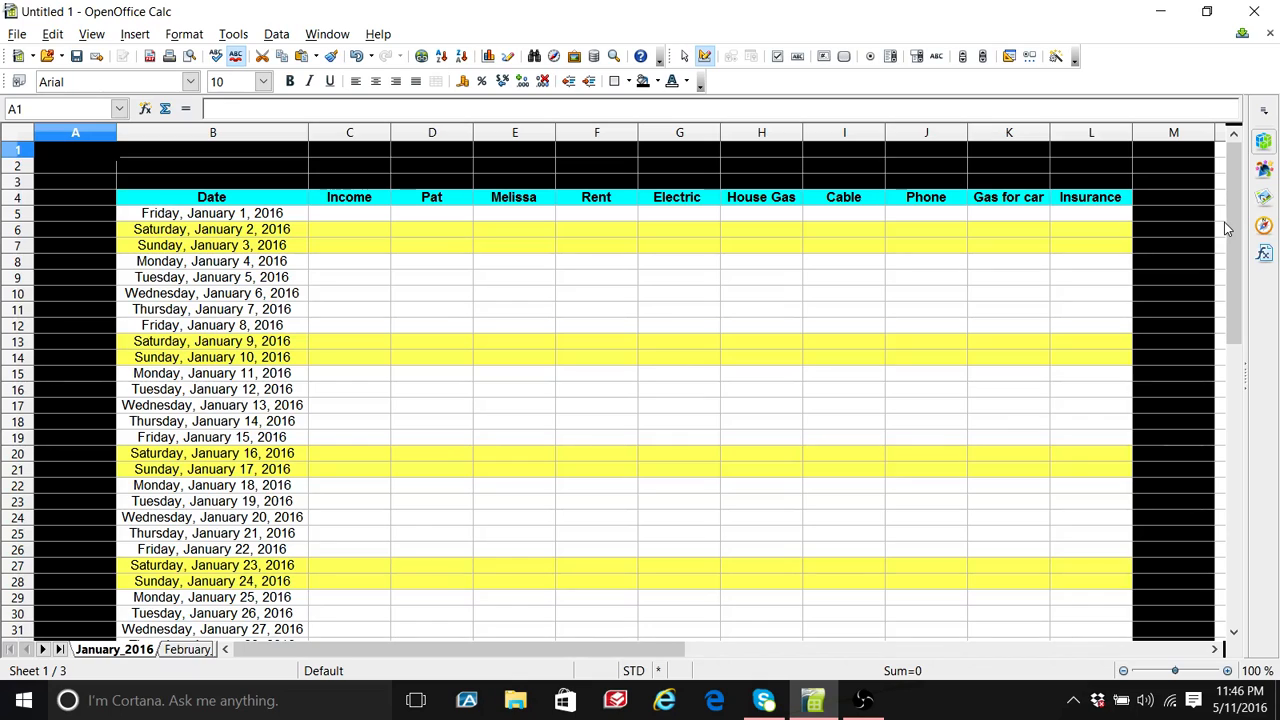
left_click(370, 204)
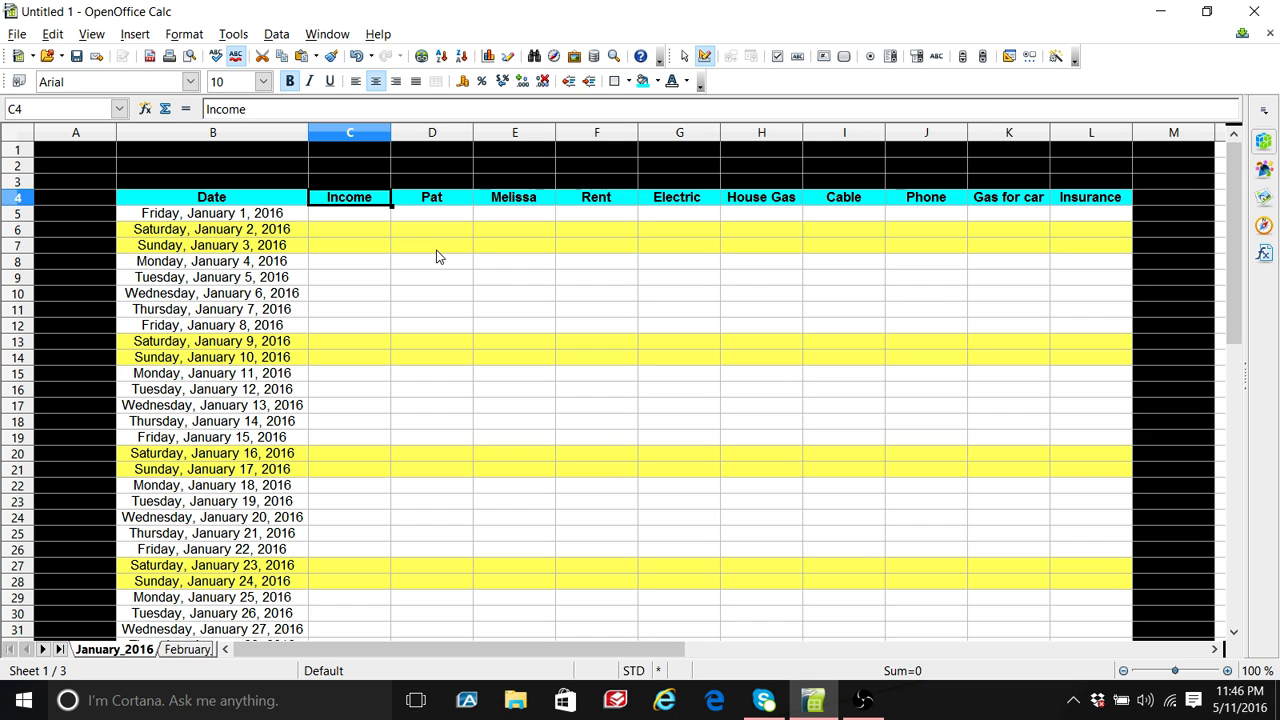
Step: Using File Explorer, open budget_6_2014 from Documents to examine its September_2015 sheet, and return to the untitled Calc workbook
left_click(518, 702)
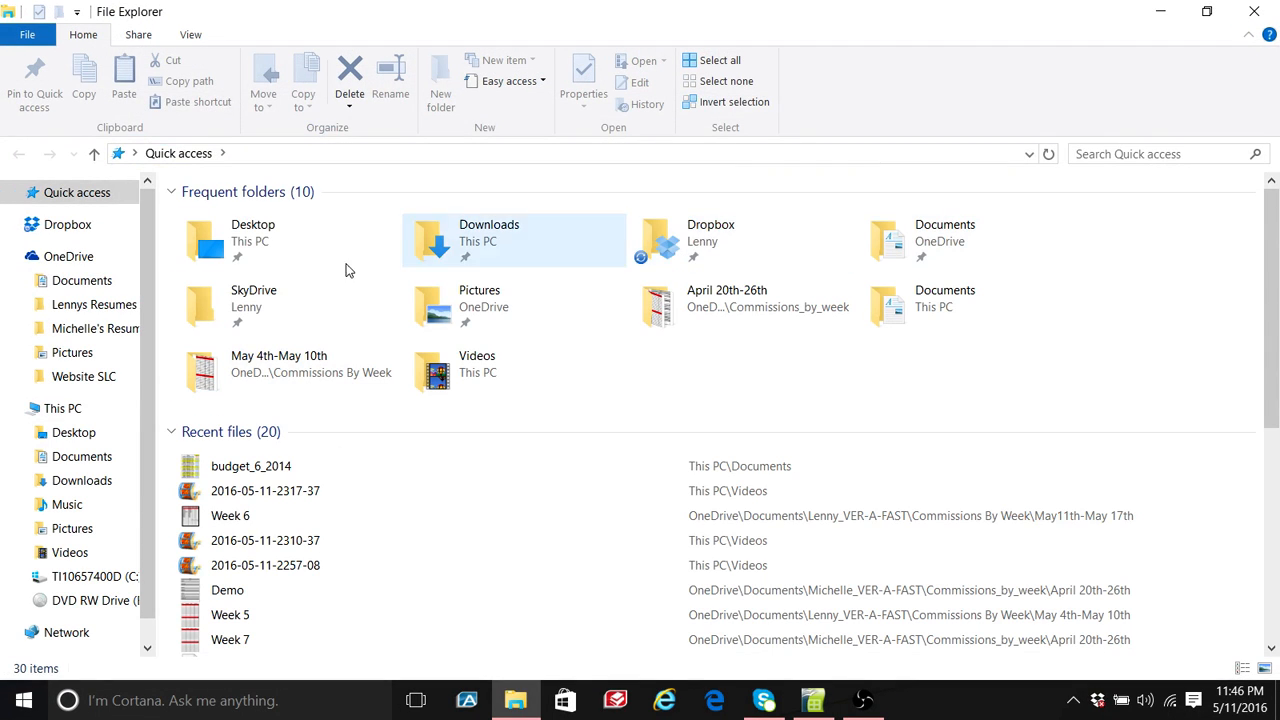
left_click(80, 457)
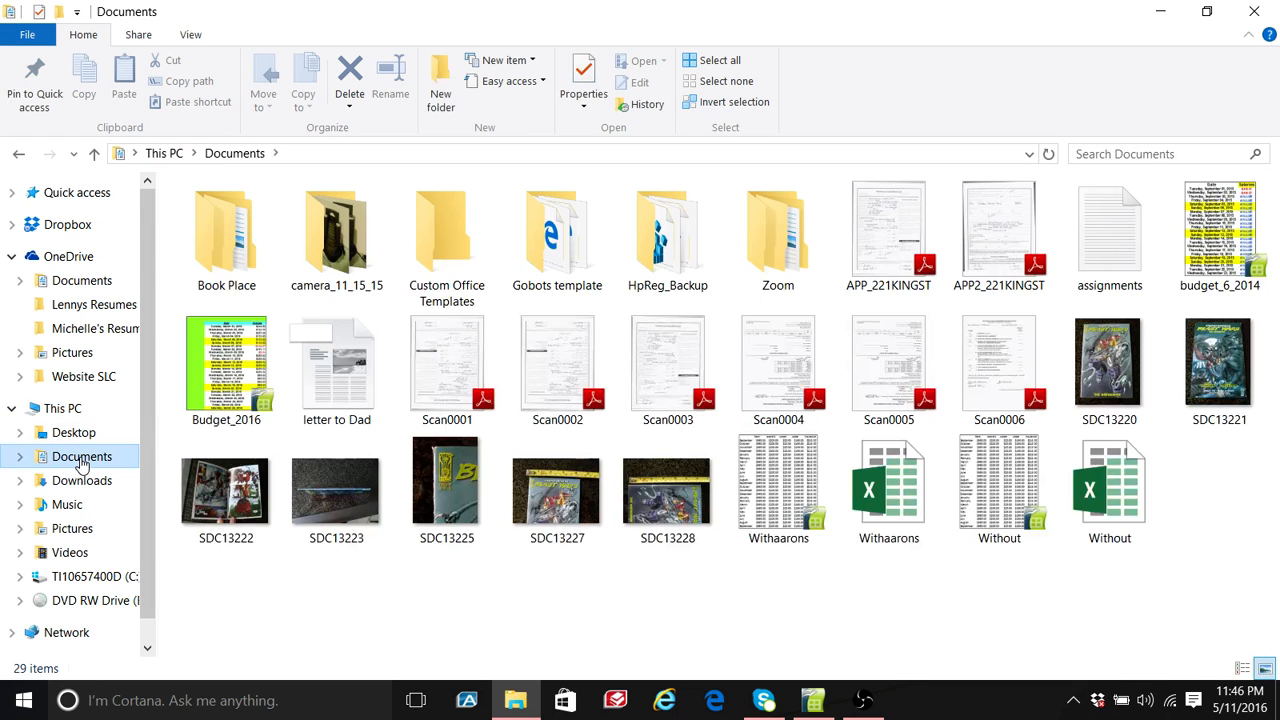
left_click(1236, 229)
double_click(1236, 229)
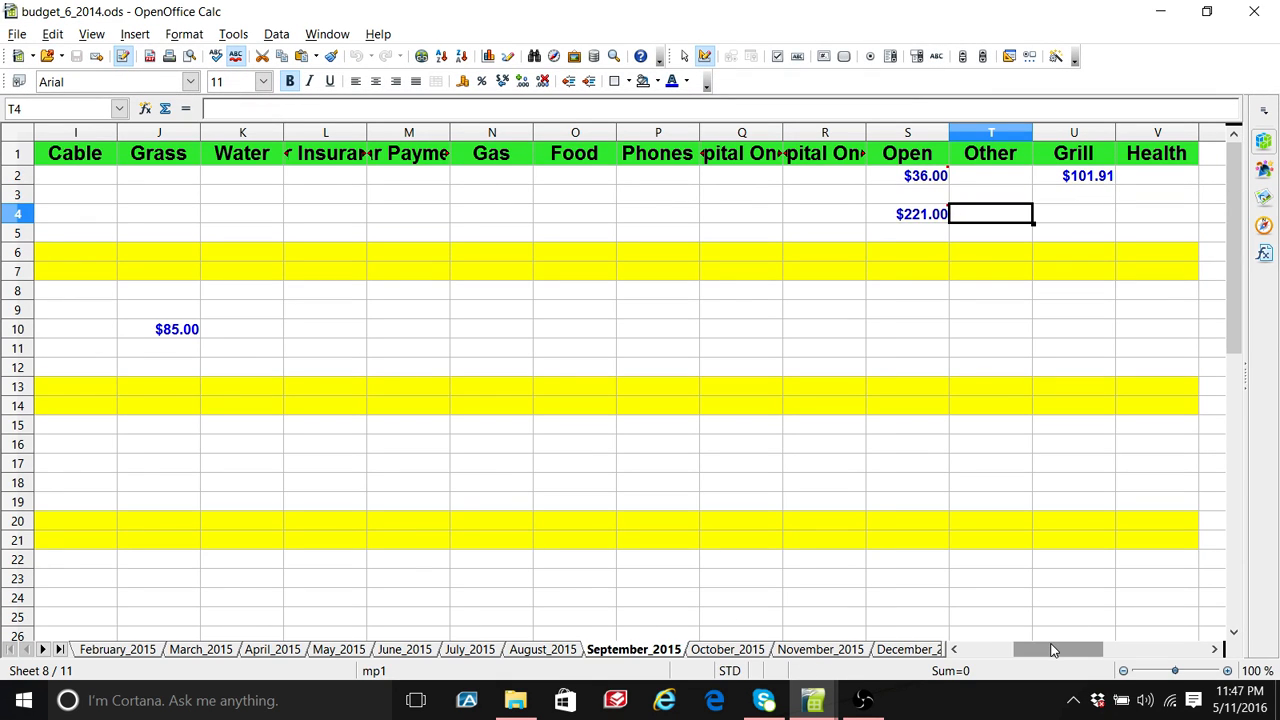
left_click_drag(1052, 650, 996, 650)
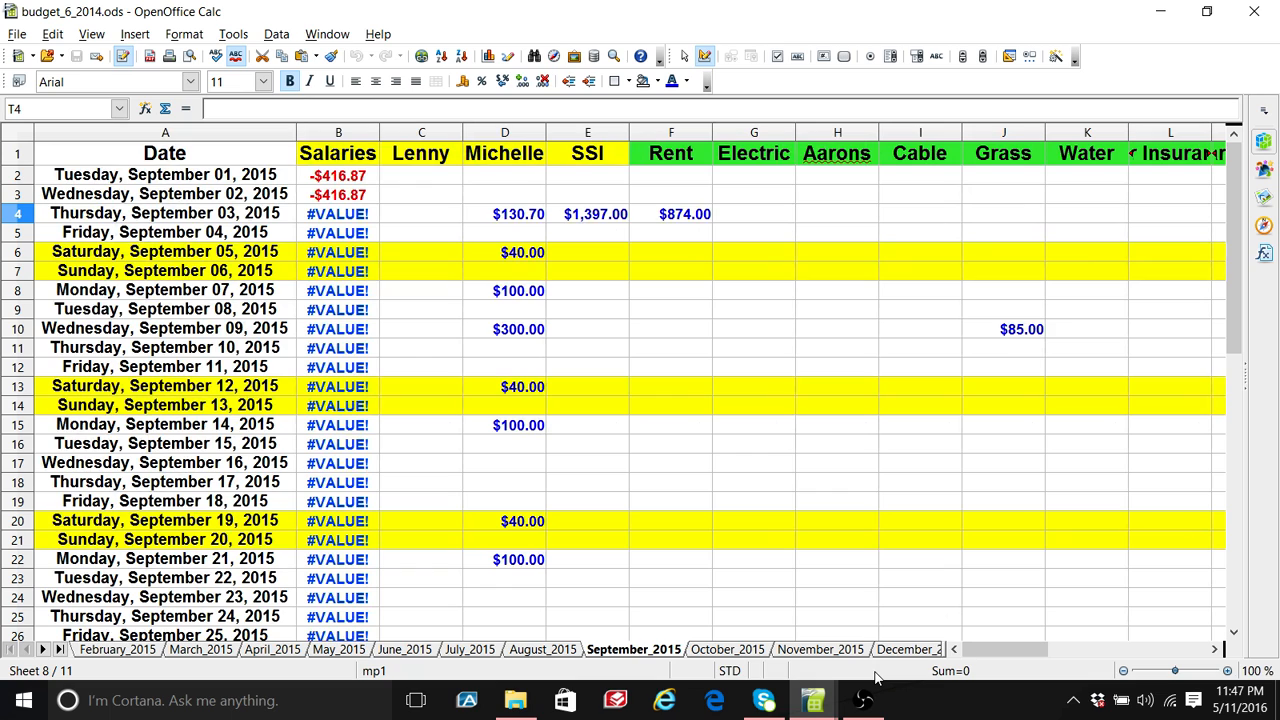
left_click(1258, 12)
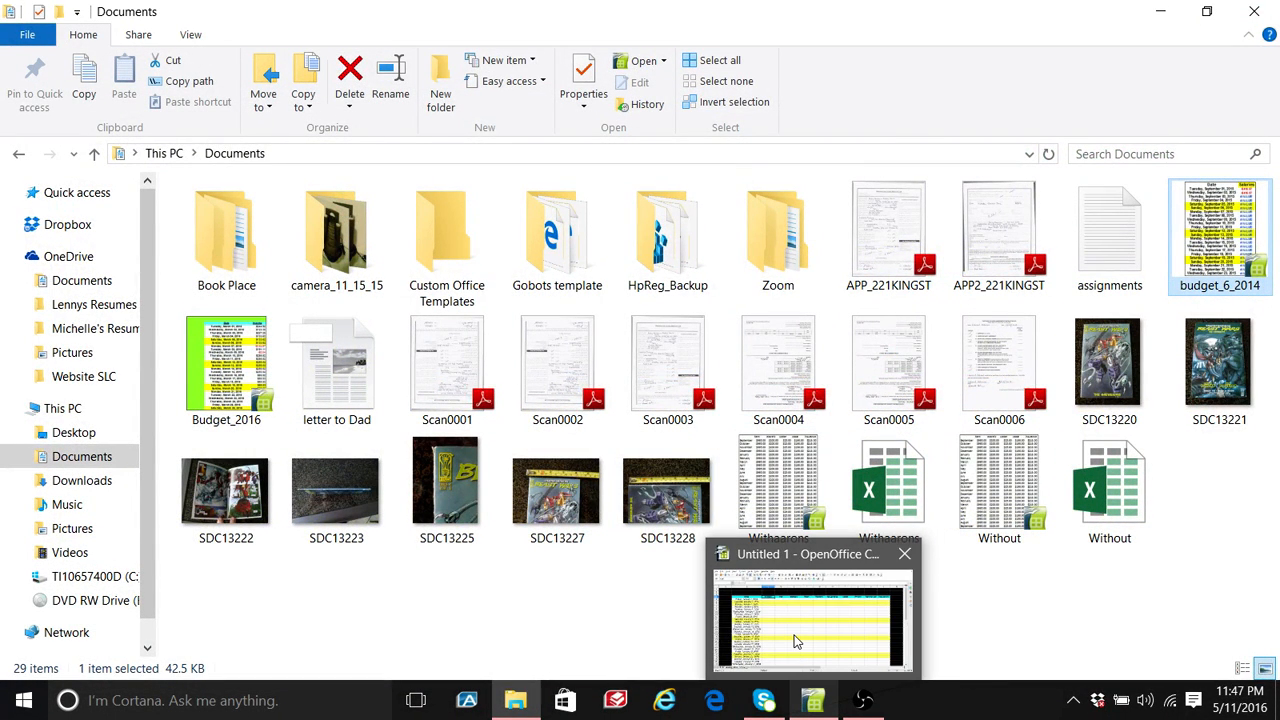
left_click(797, 641)
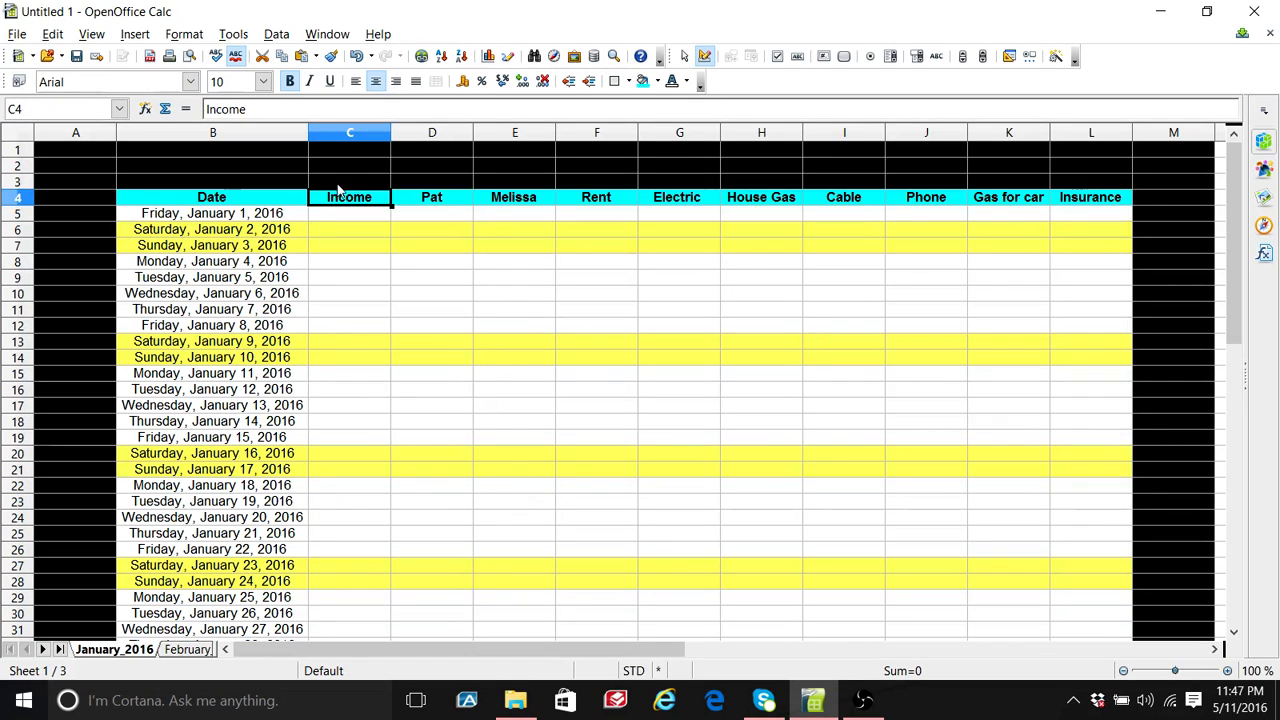
Step: Enter 625.00 in D5 for January 1 and format the amount as bold currency
left_click(435, 222)
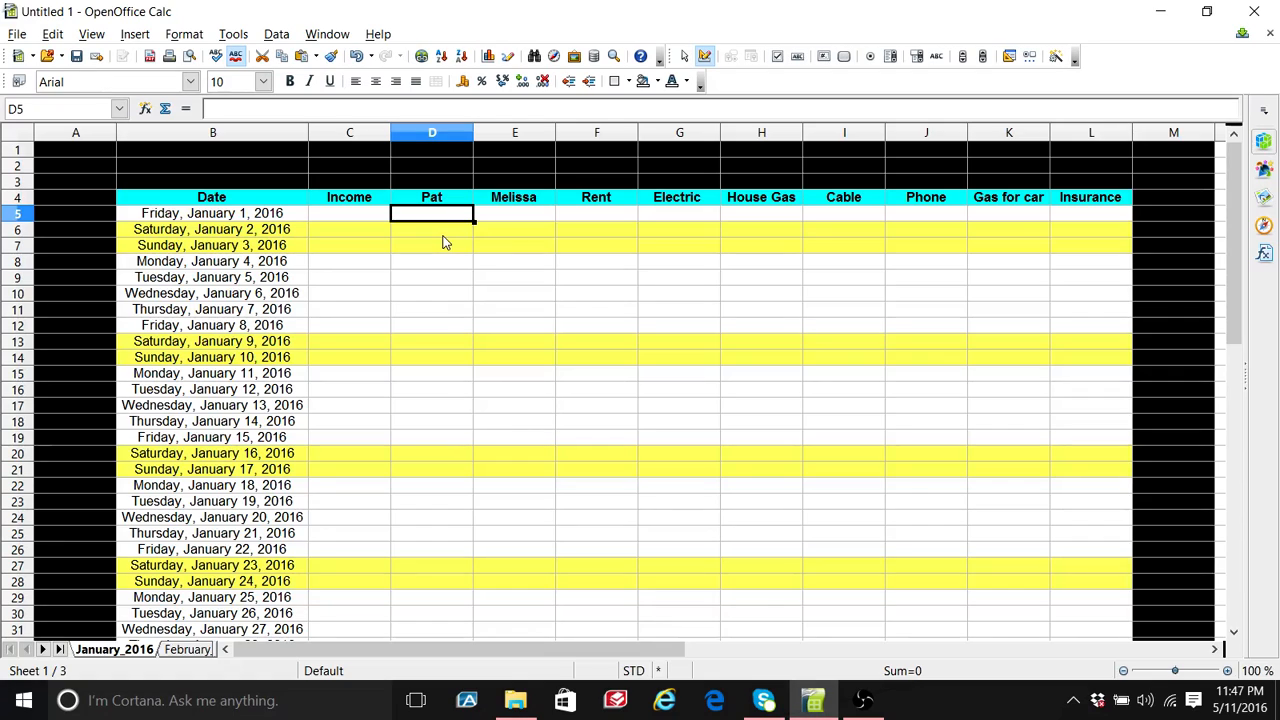
type("6")
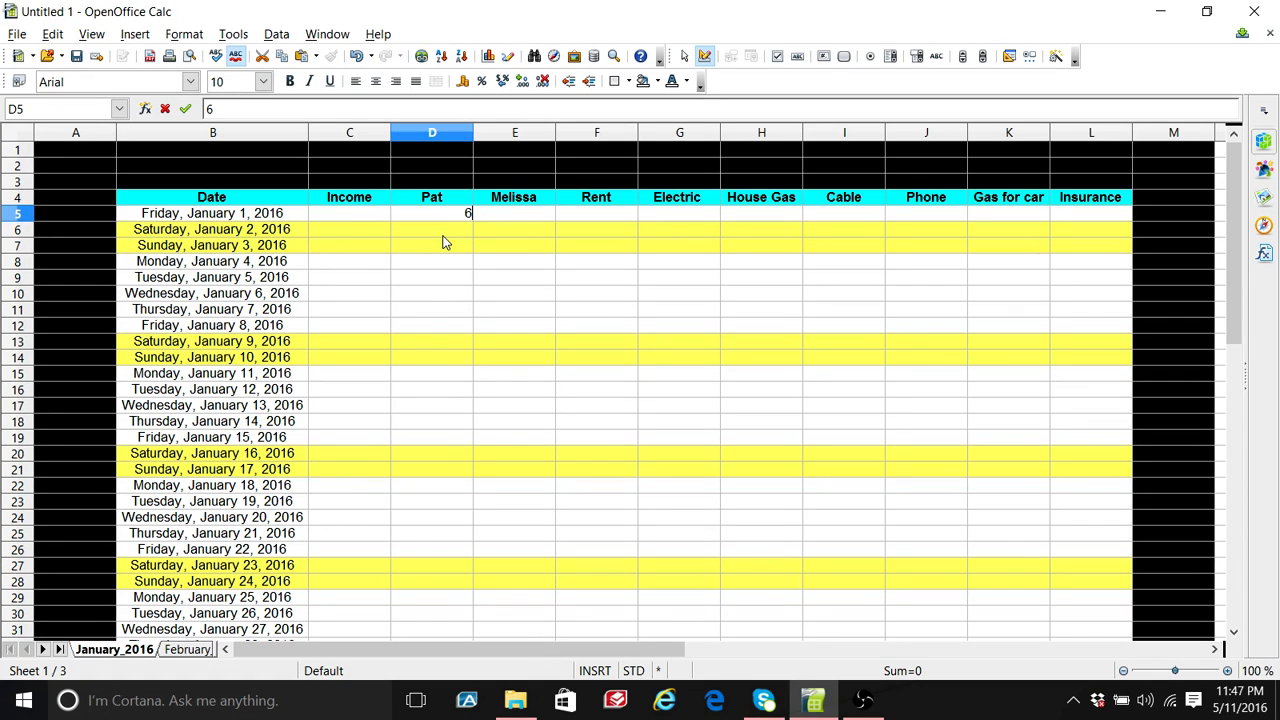
type("25.00")
key("Return")
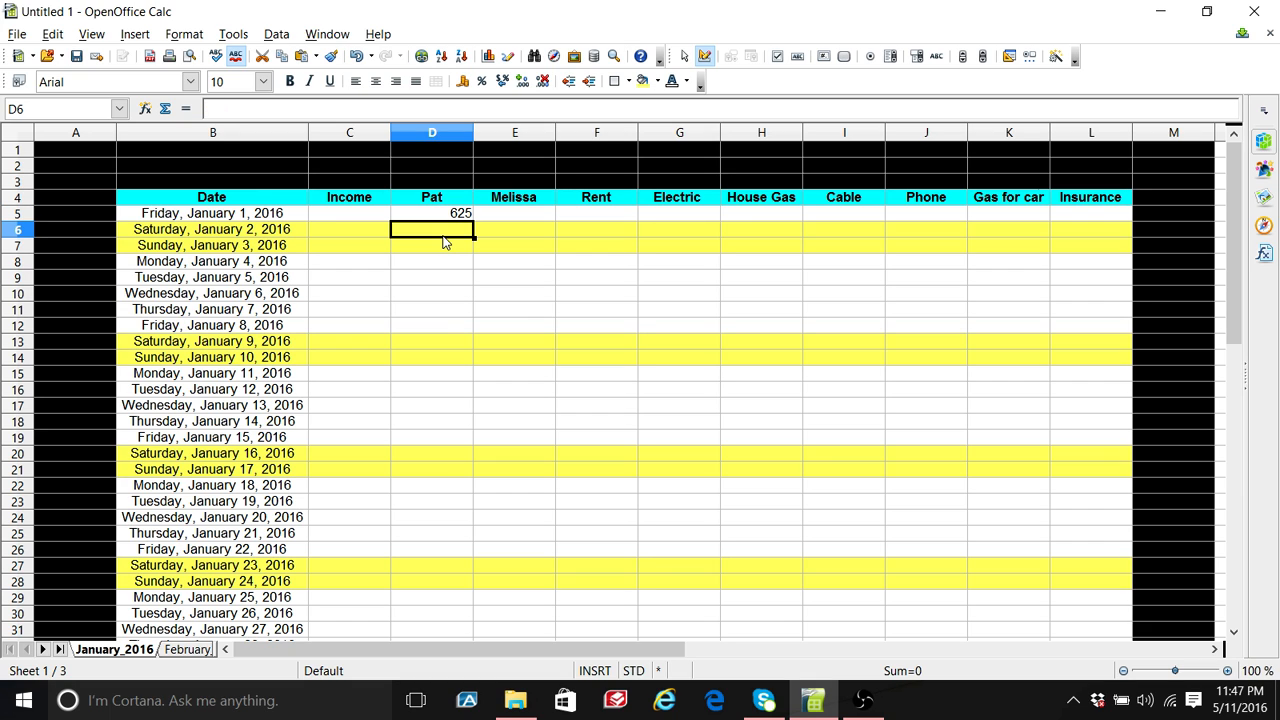
left_click(450, 215)
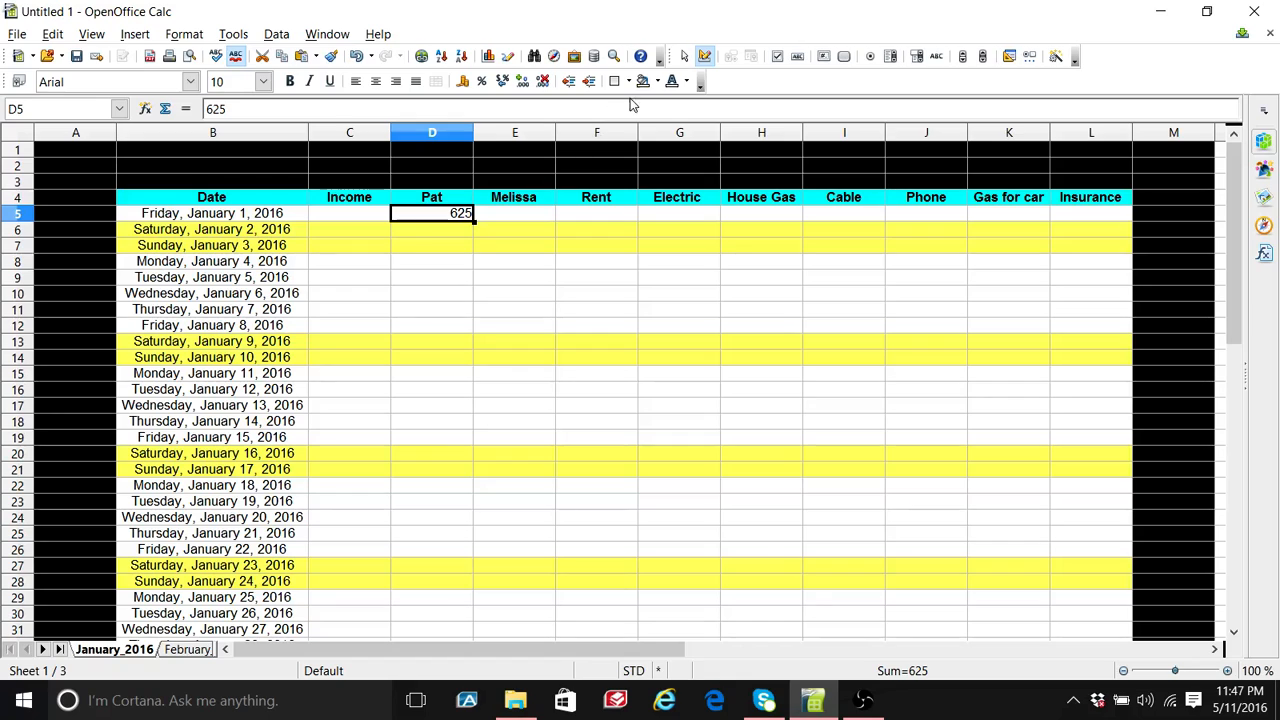
left_click(463, 82)
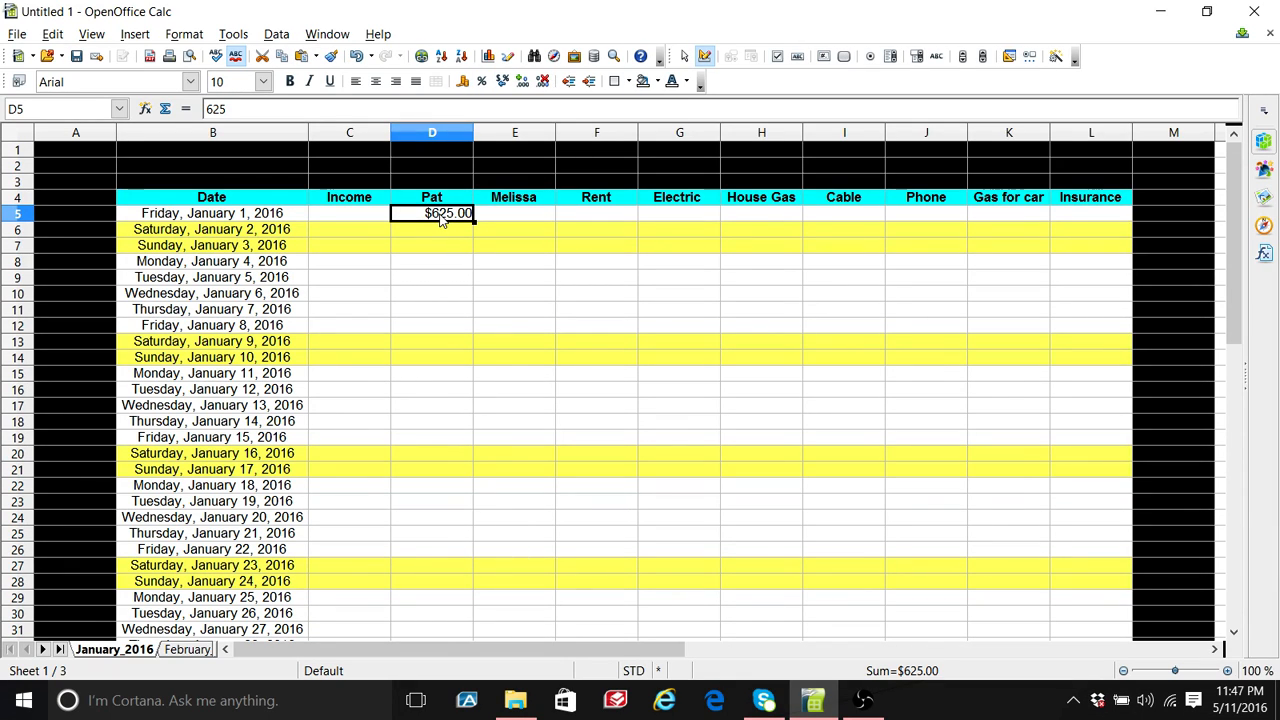
left_click(289, 81)
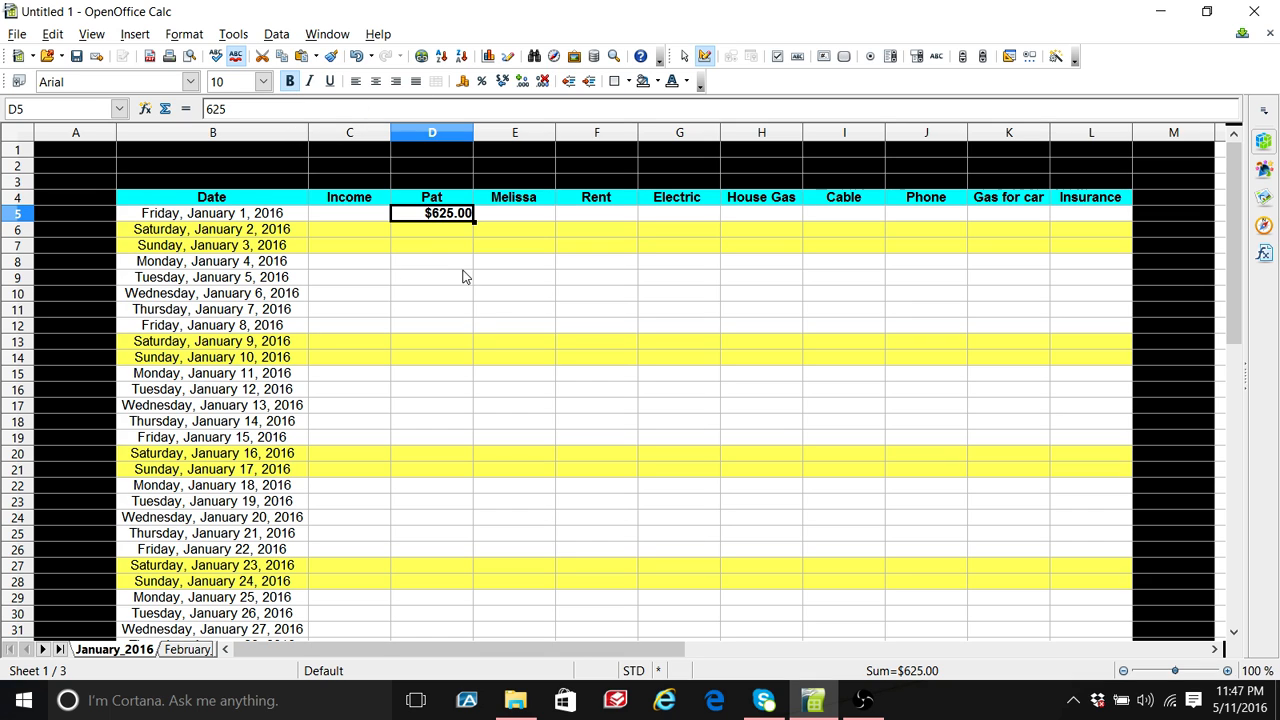
Step: Try a dark green background on cell D5 and reset it to No Fill
left_click(658, 81)
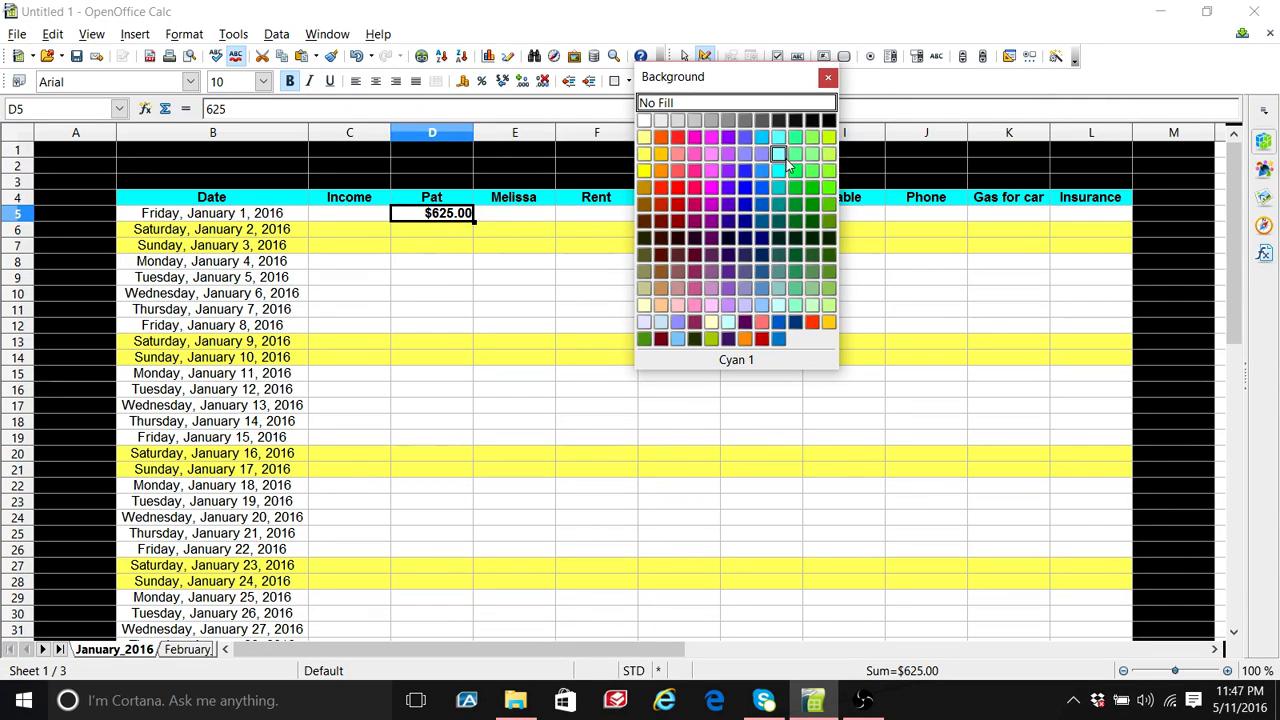
left_click(812, 205)
left_click(509, 218)
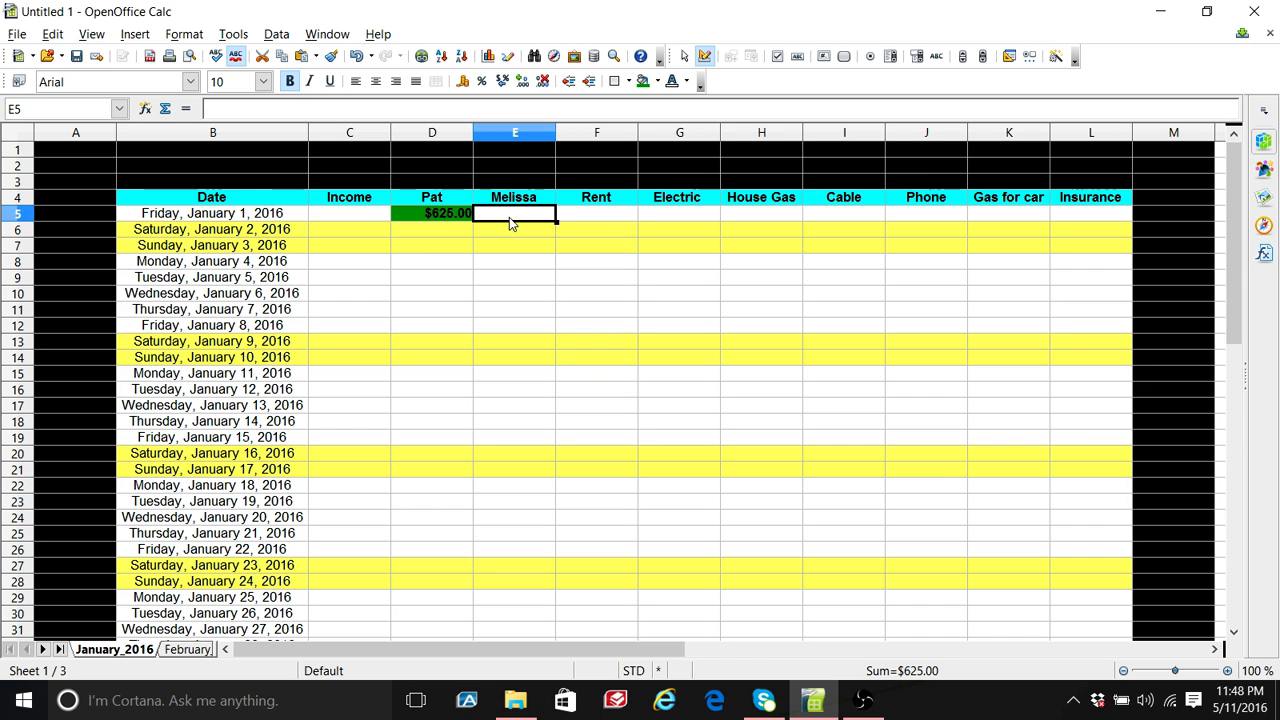
left_click(458, 218)
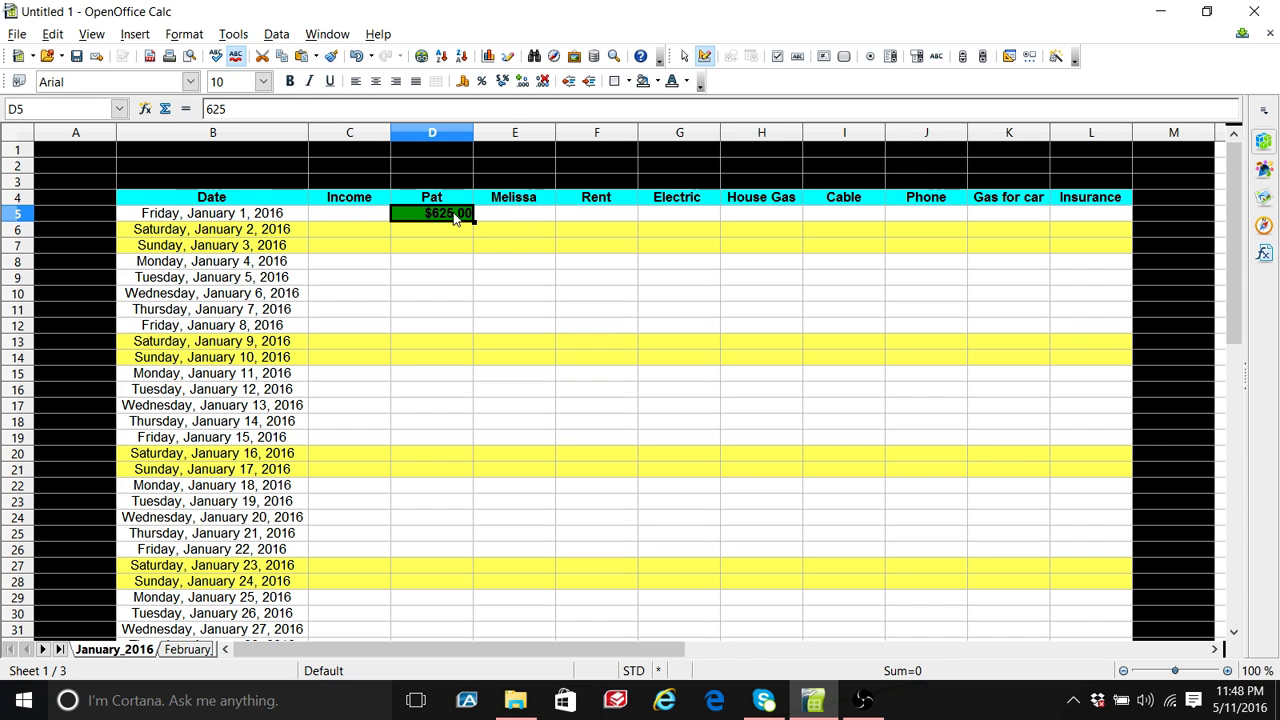
left_click(657, 82)
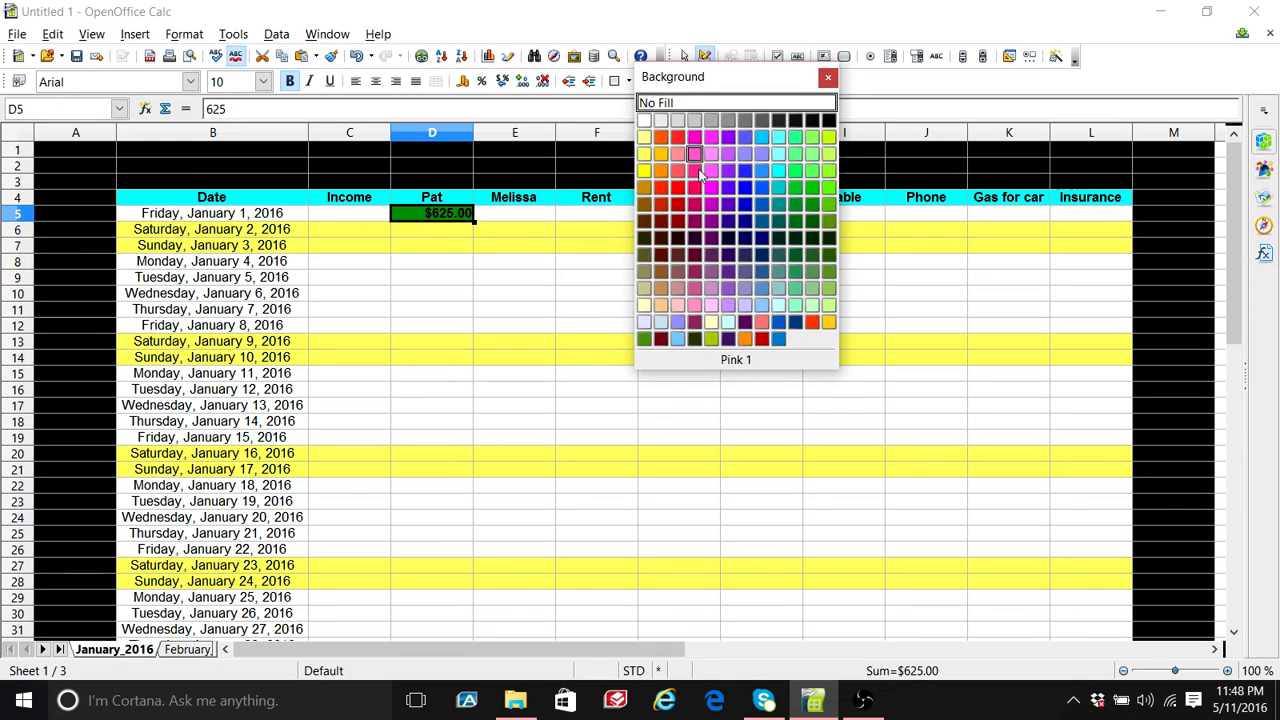
left_click(694, 104)
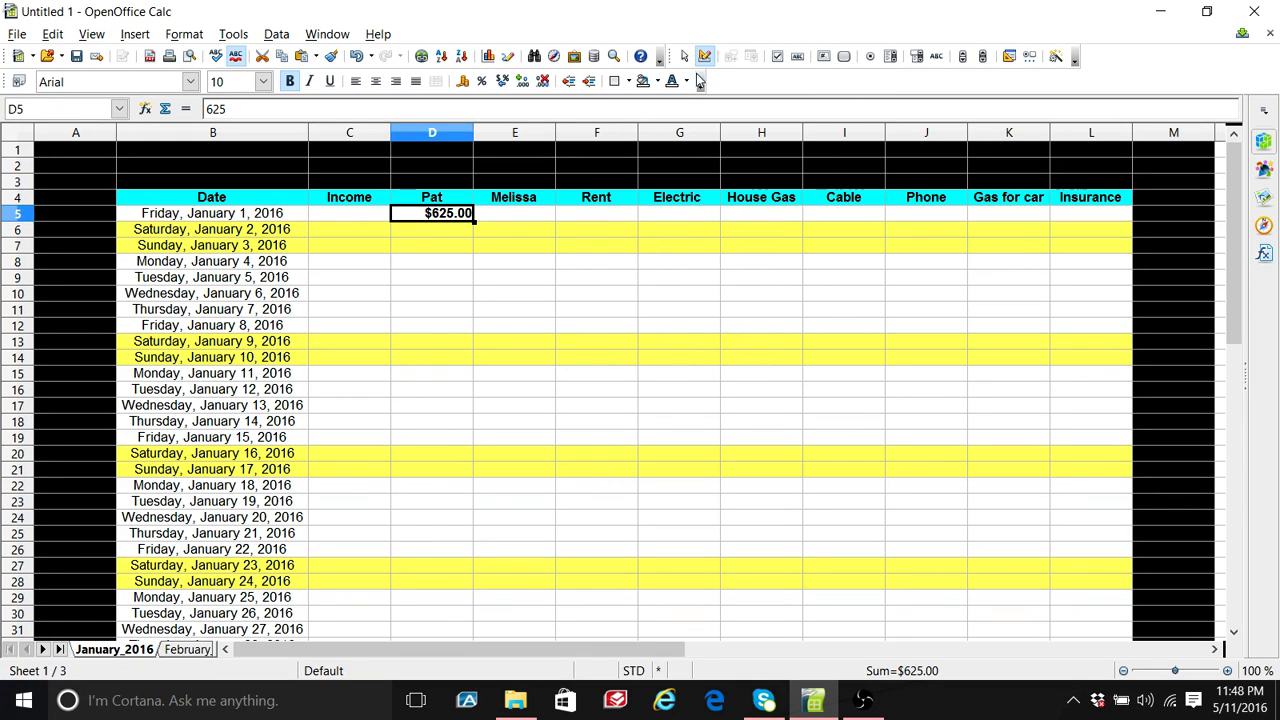
Step: Change the font color of the amount in D5 to dark green
left_click(686, 81)
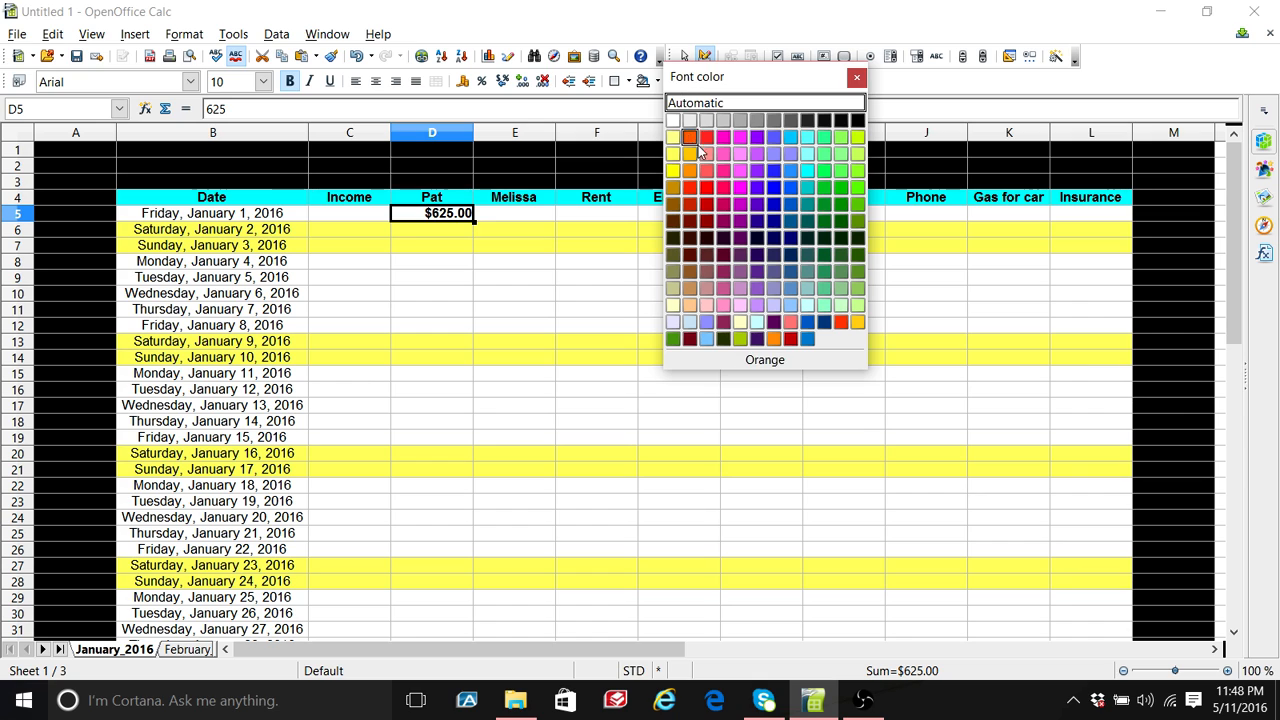
left_click(838, 224)
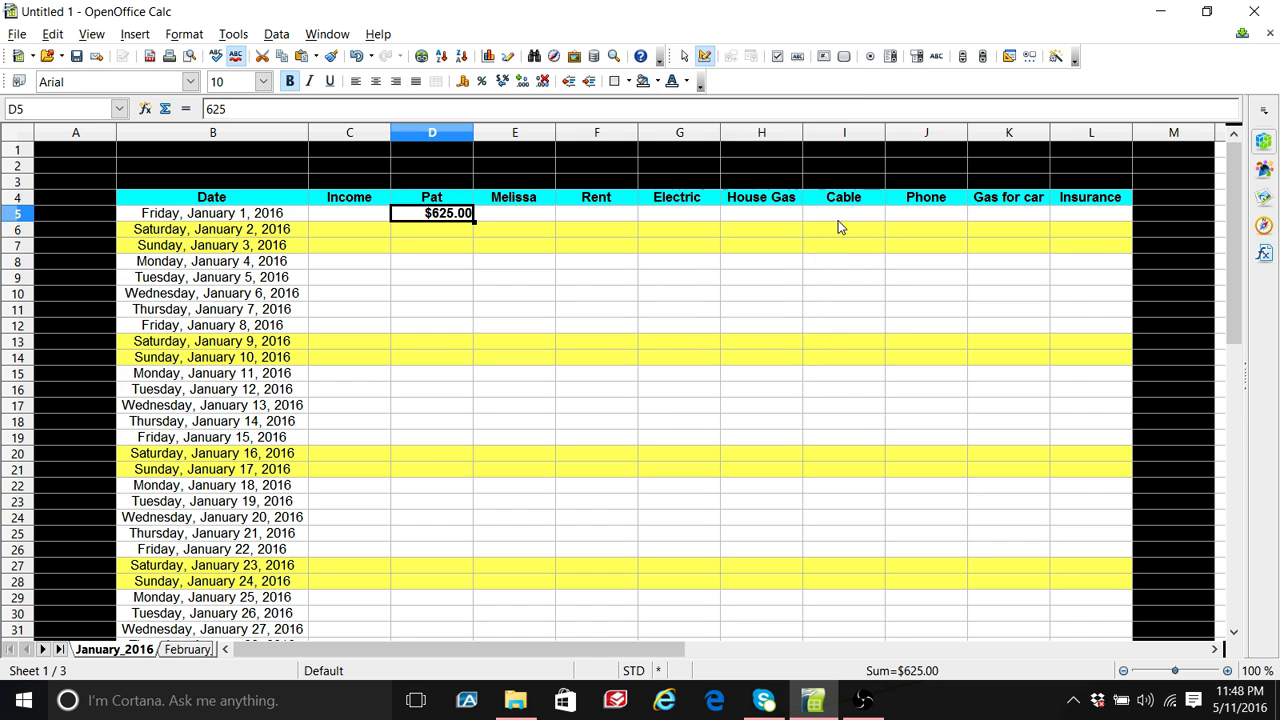
left_click(494, 218)
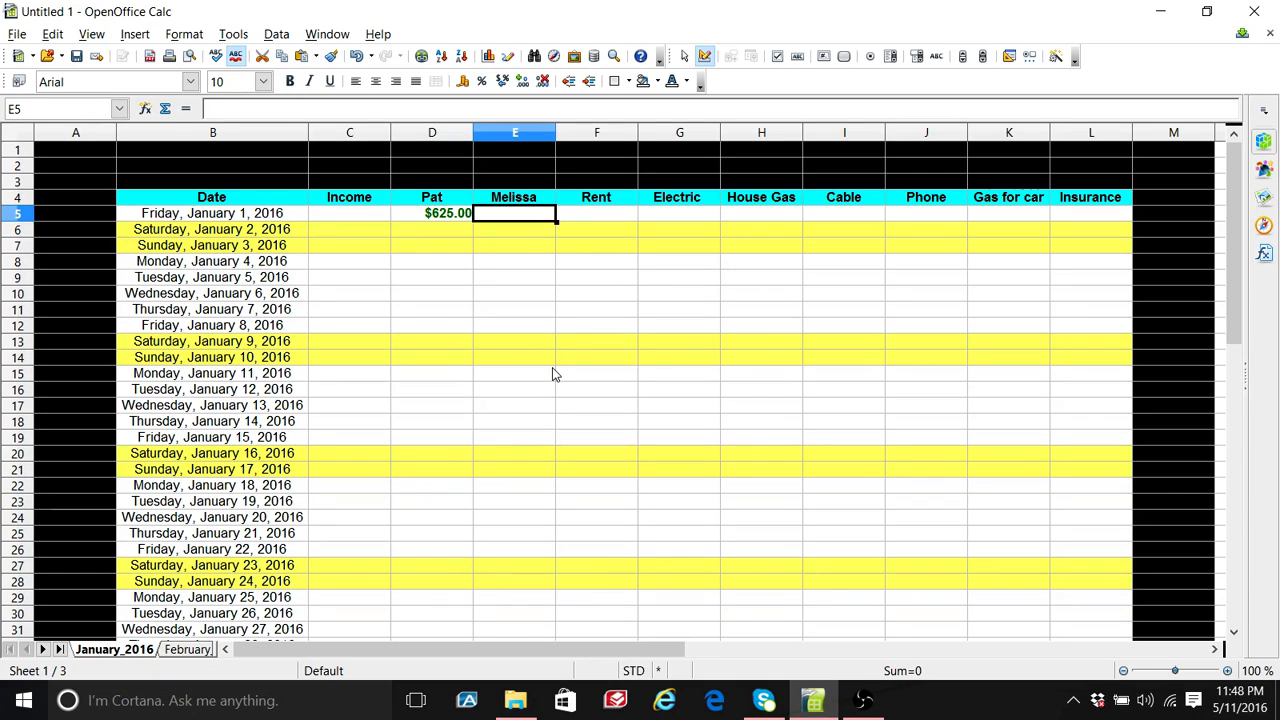
Step: Set the font color of the amount in D5 to Orange 3
left_click(440, 224)
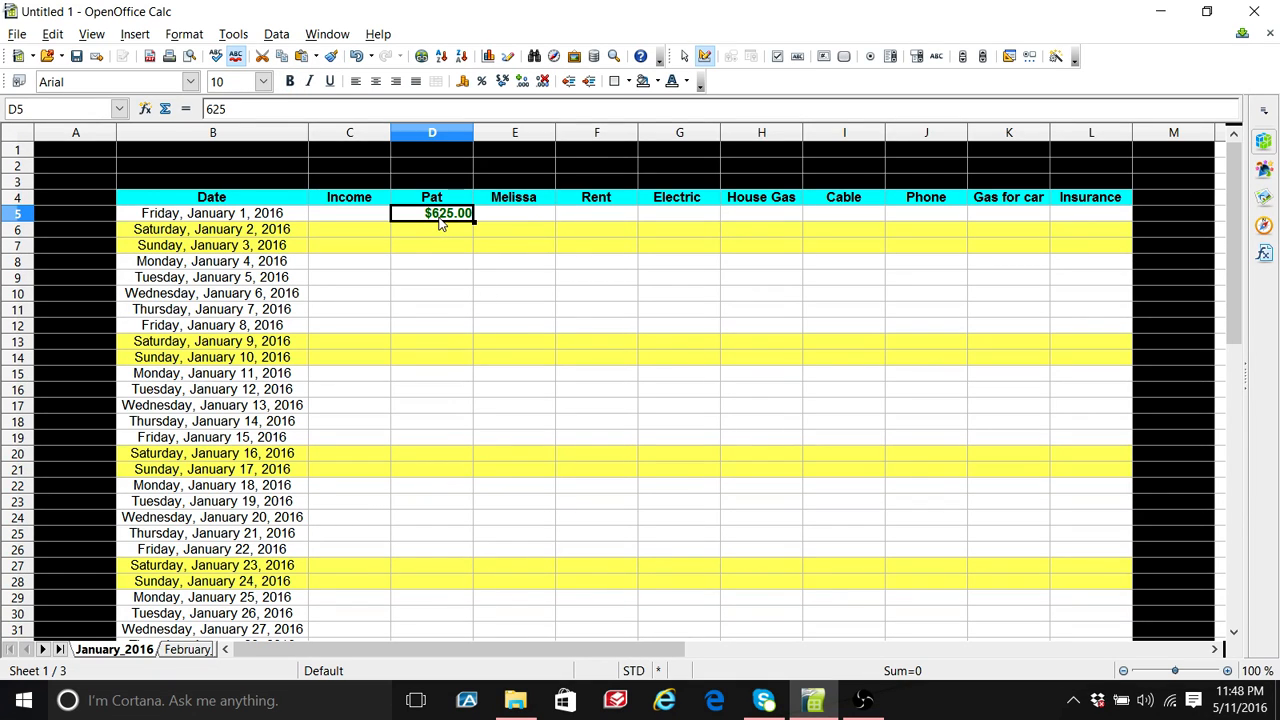
left_click(689, 83)
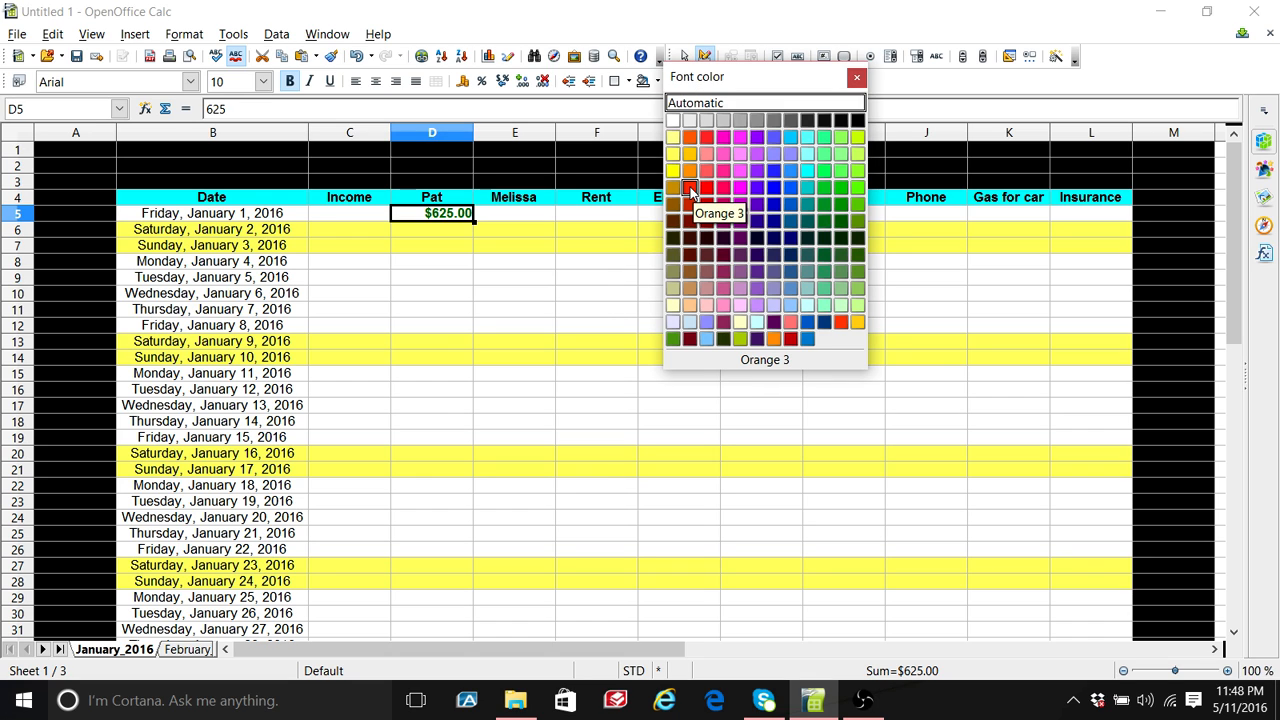
left_click(689, 188)
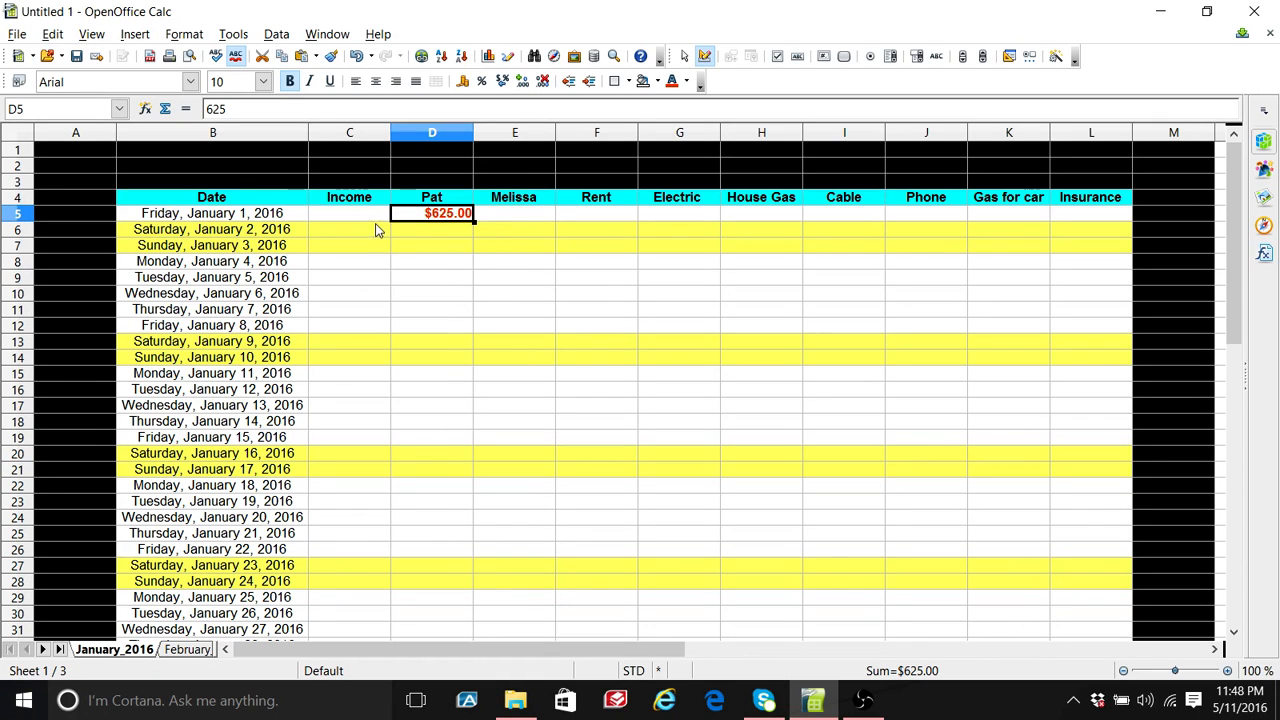
left_click(351, 240)
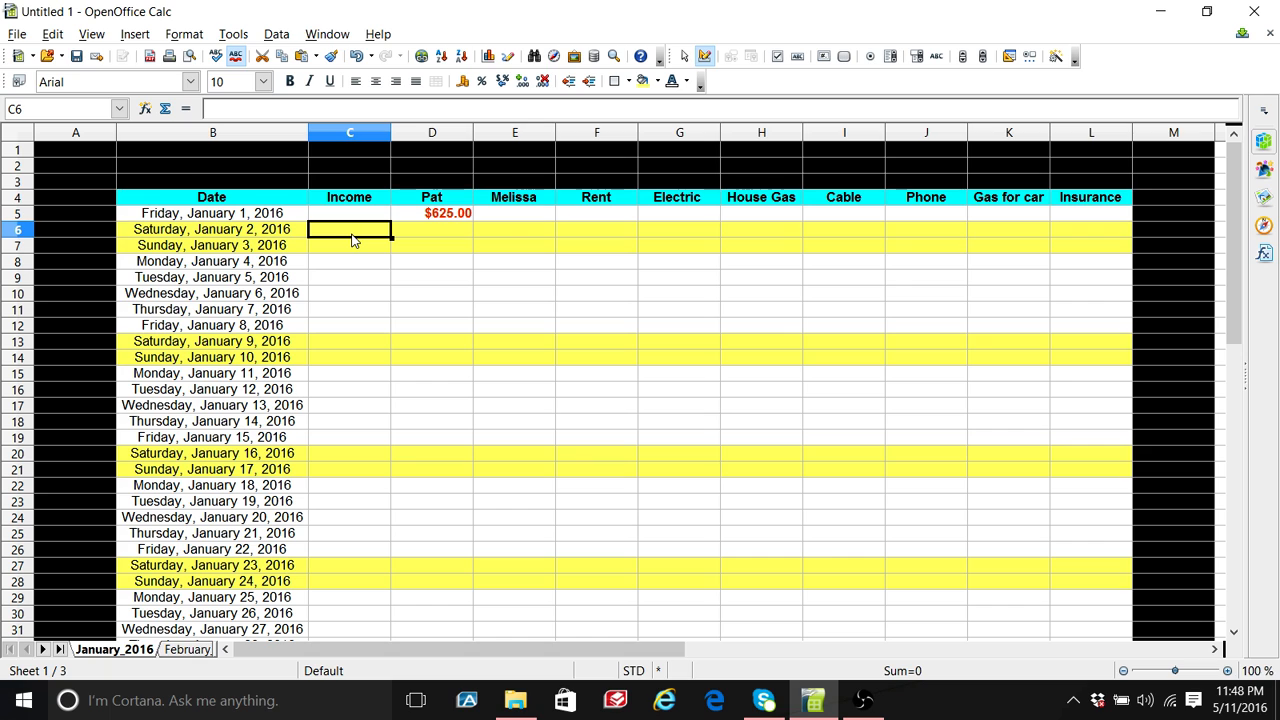
left_click(522, 213)
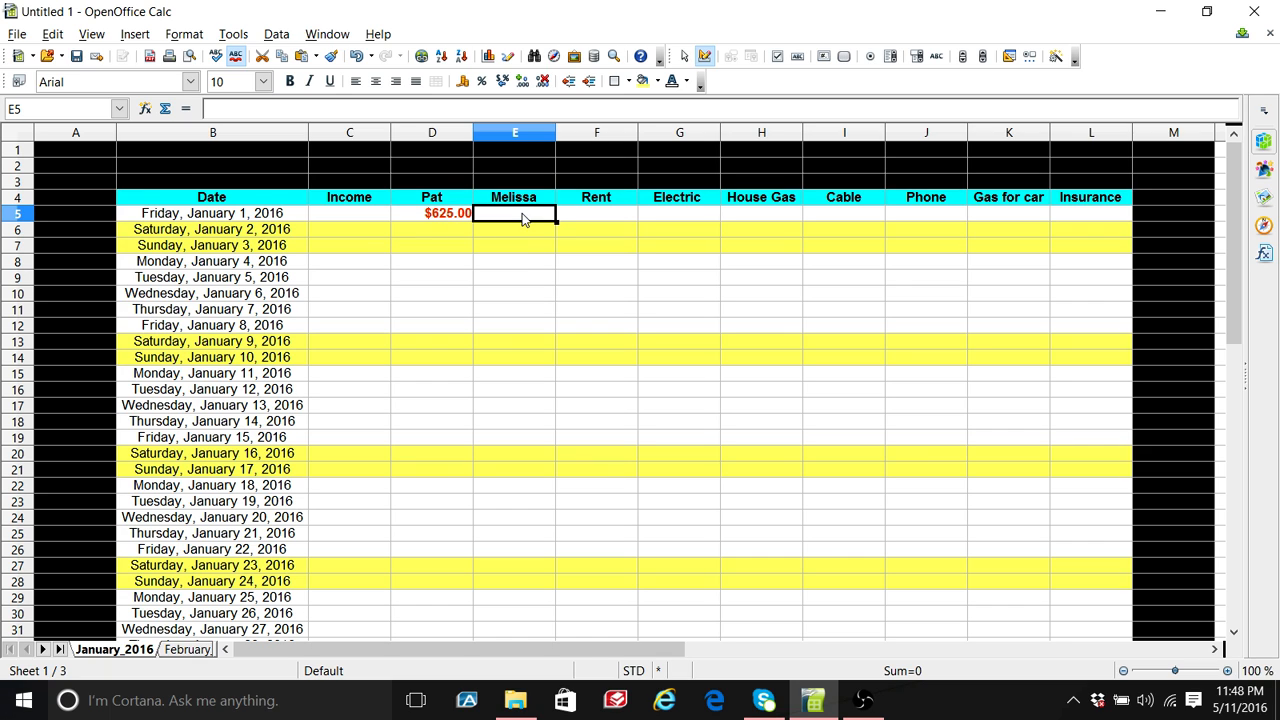
Step: Enter 5 in cell E10 for January 6
left_click(517, 299)
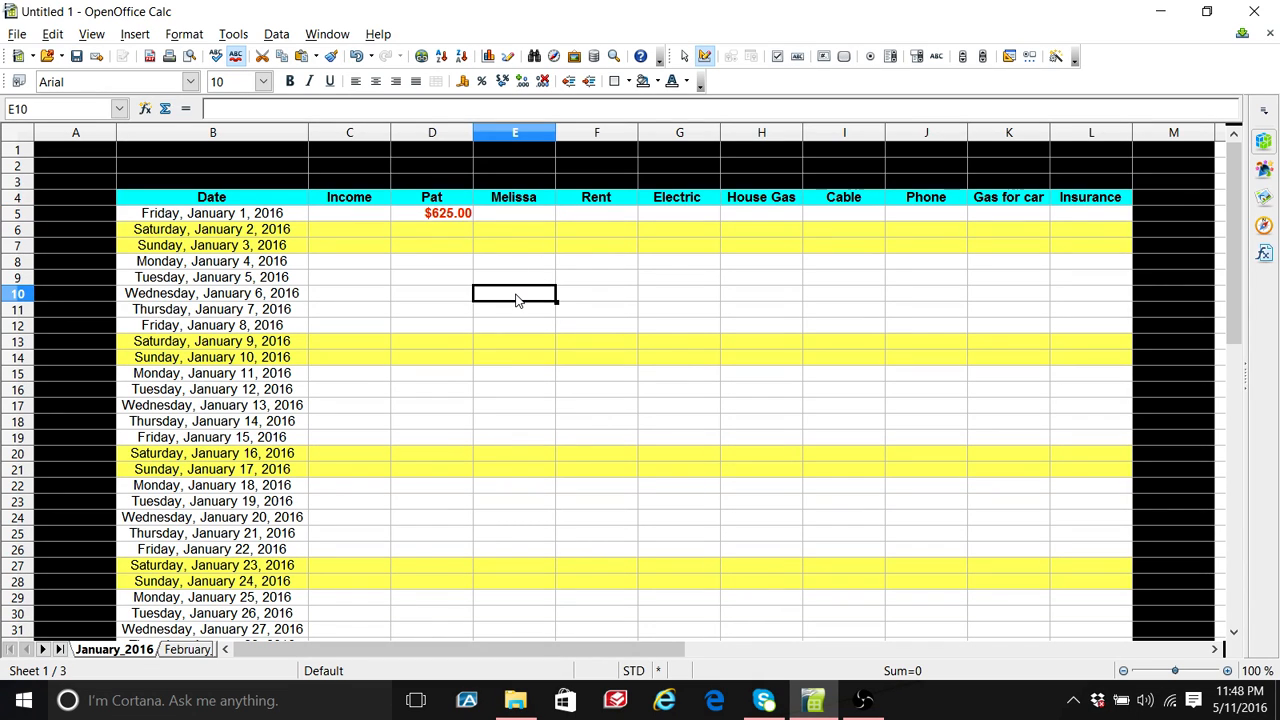
type("5")
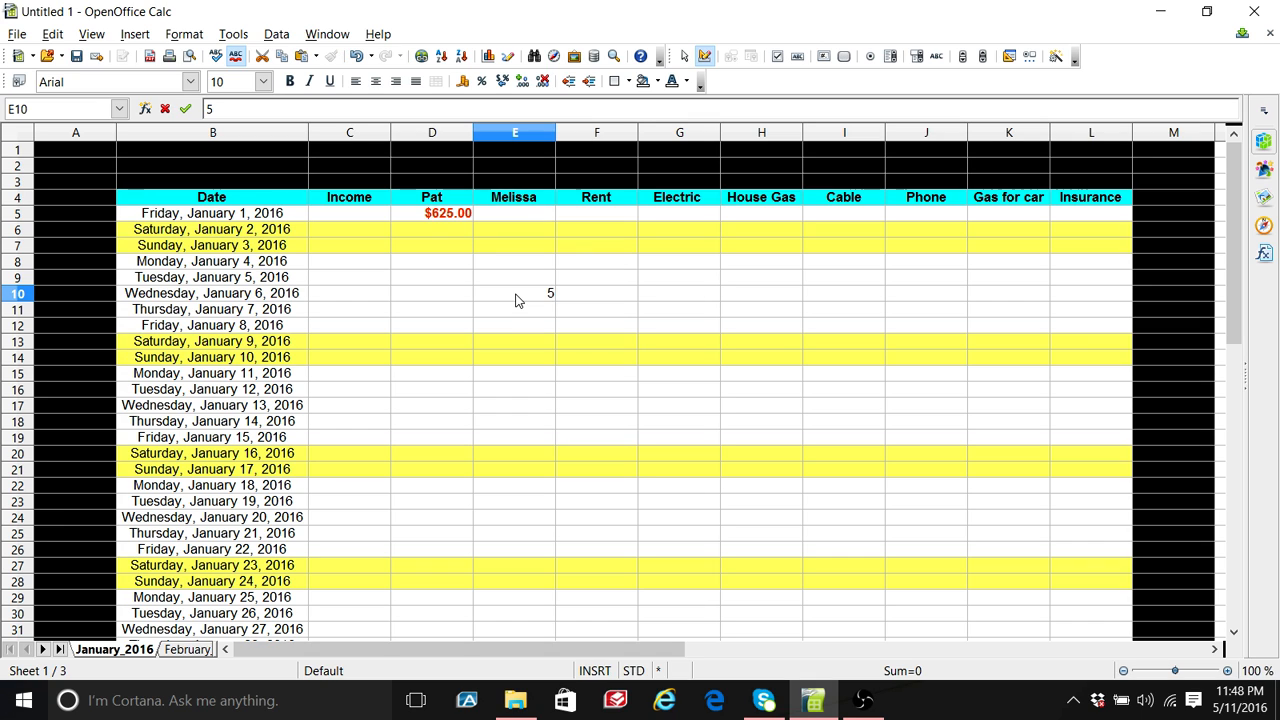
left_click(457, 218)
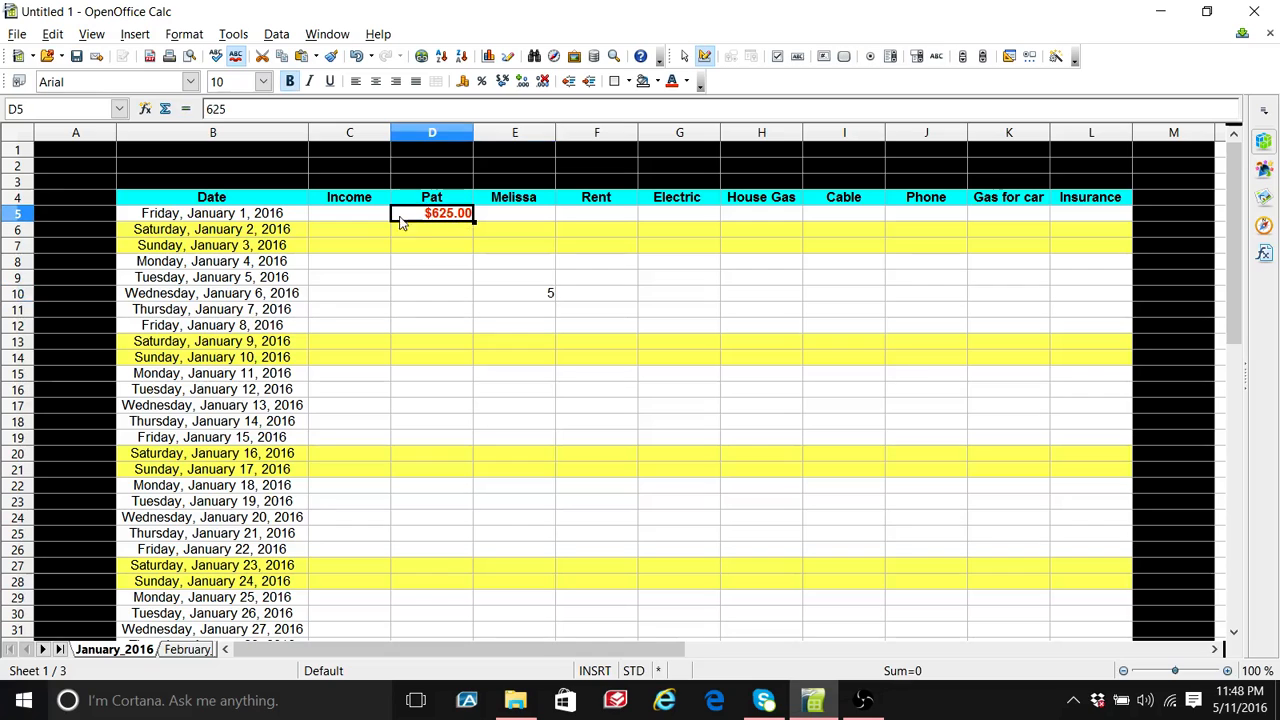
Step: Format the range C5:L40 with the Orange 3 font color, bold text and currency number format
left_click_drag(373, 213, 1090, 609)
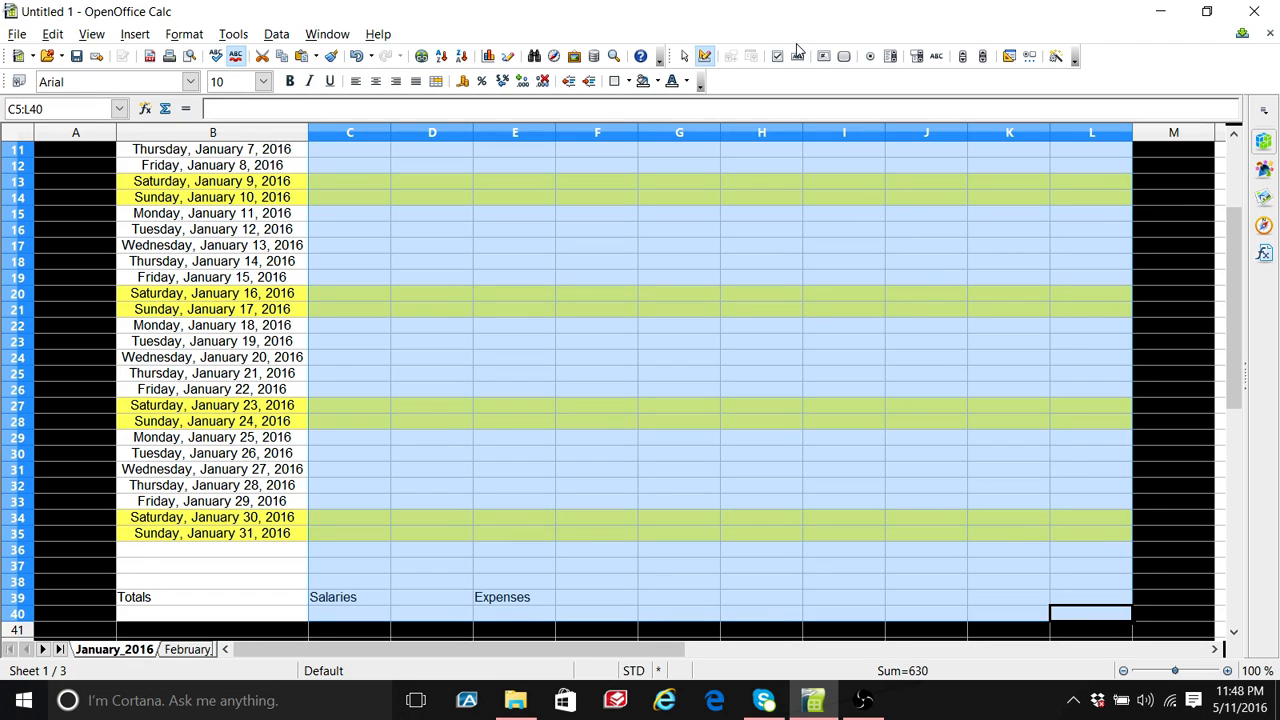
left_click(686, 84)
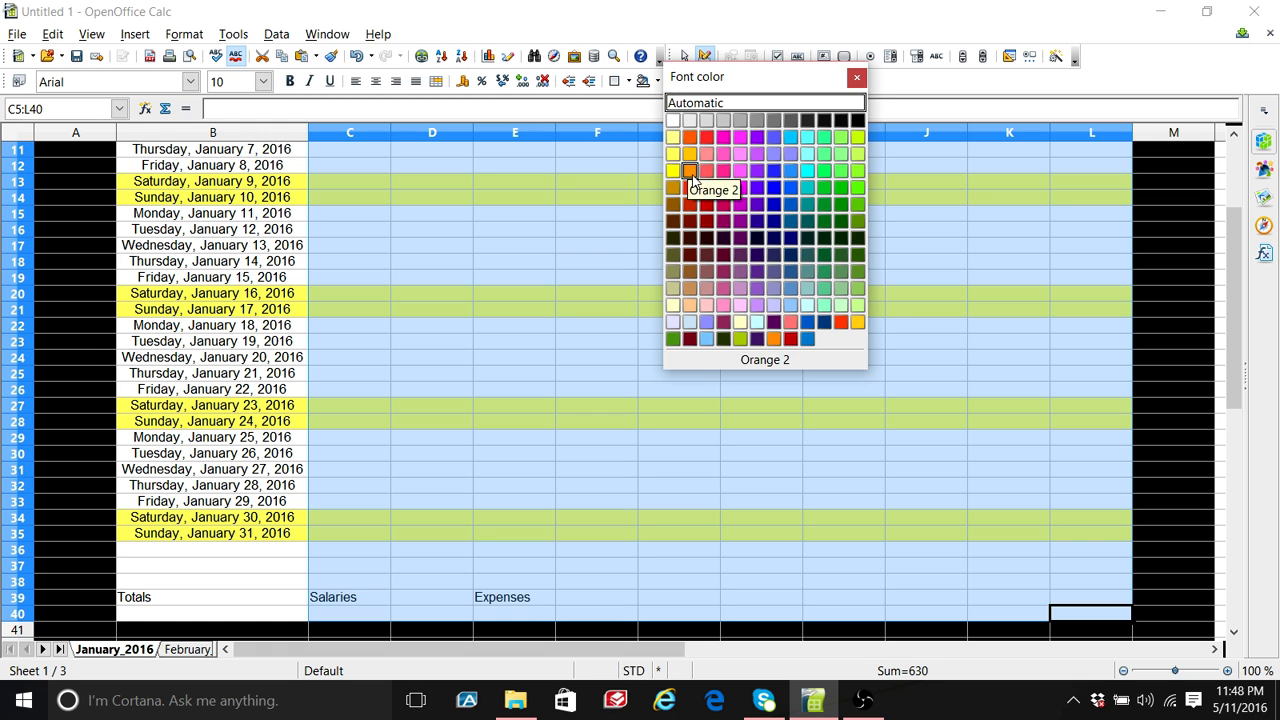
left_click(690, 188)
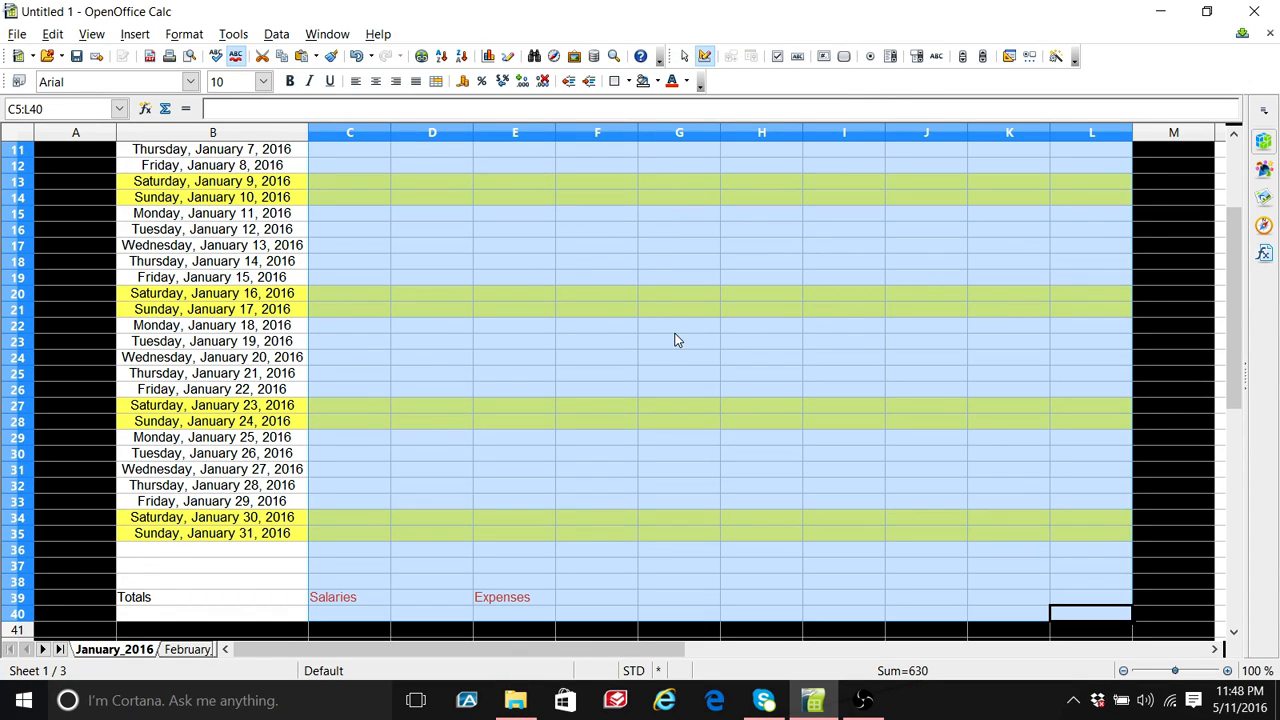
left_click(290, 81)
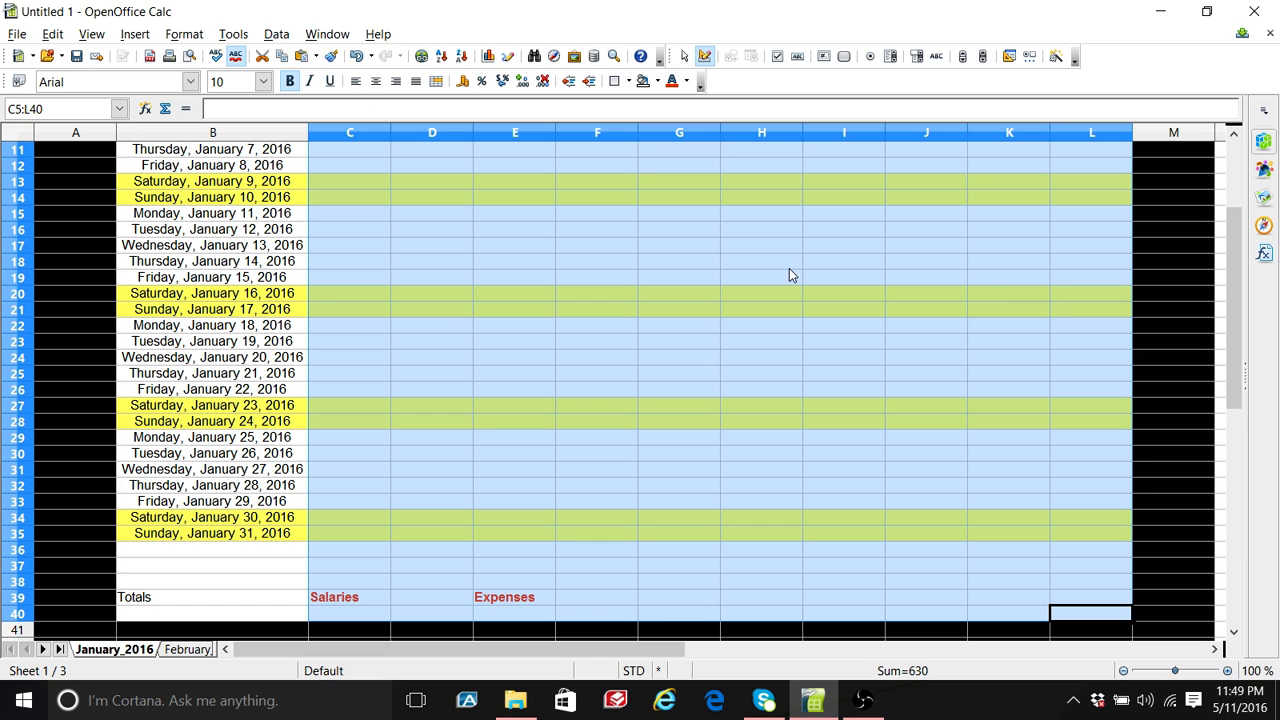
left_click(465, 81)
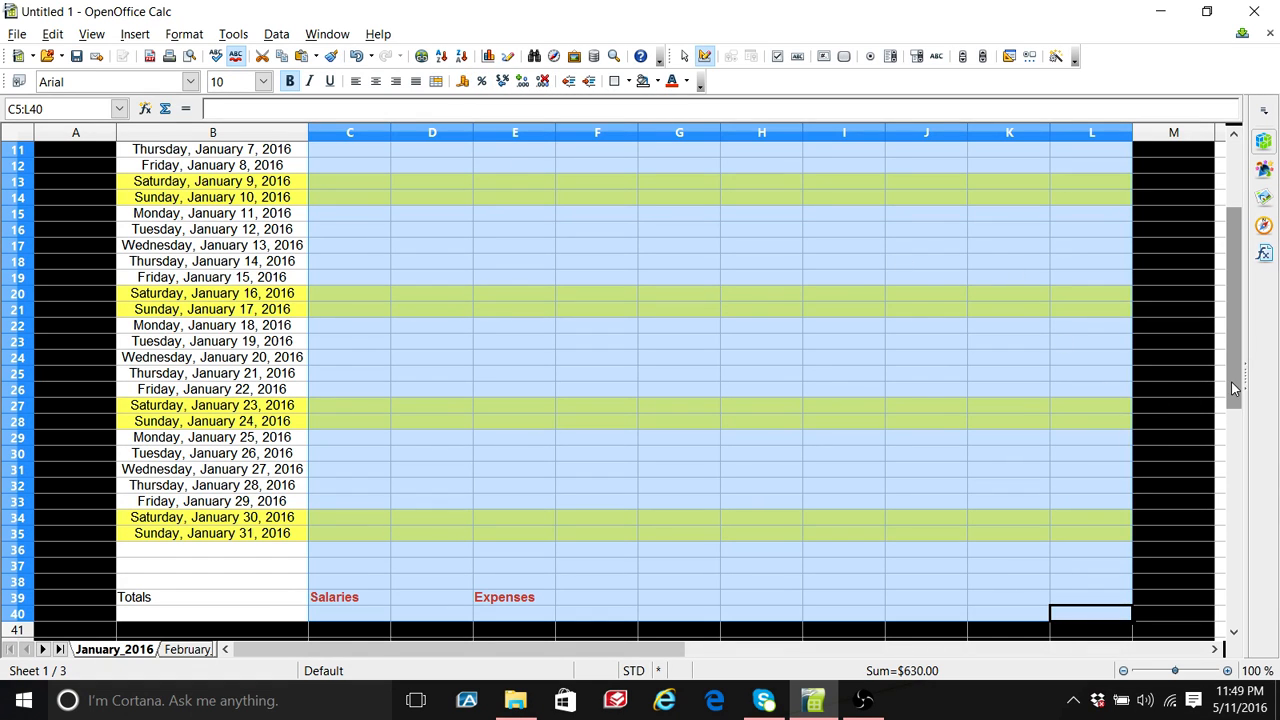
Step: Enter 525.00 in E10 as the January 6 amount
left_click_drag(1236, 388, 1236, 322)
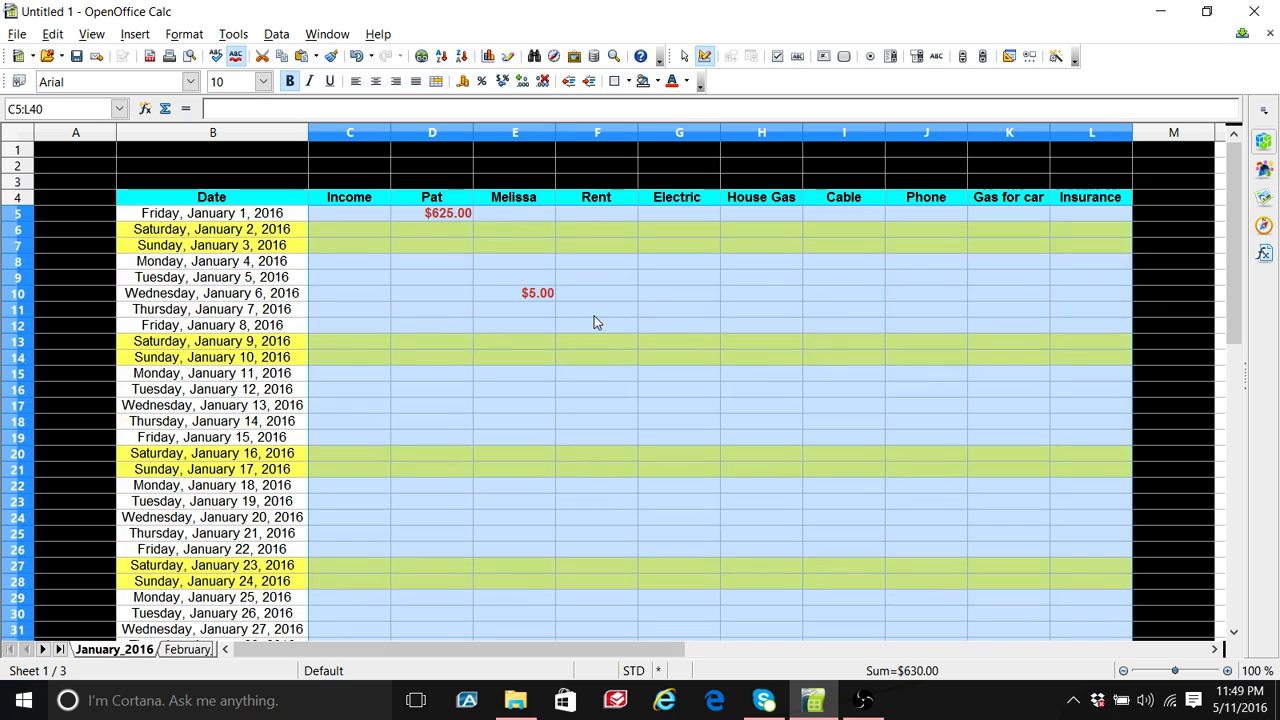
left_click(549, 297)
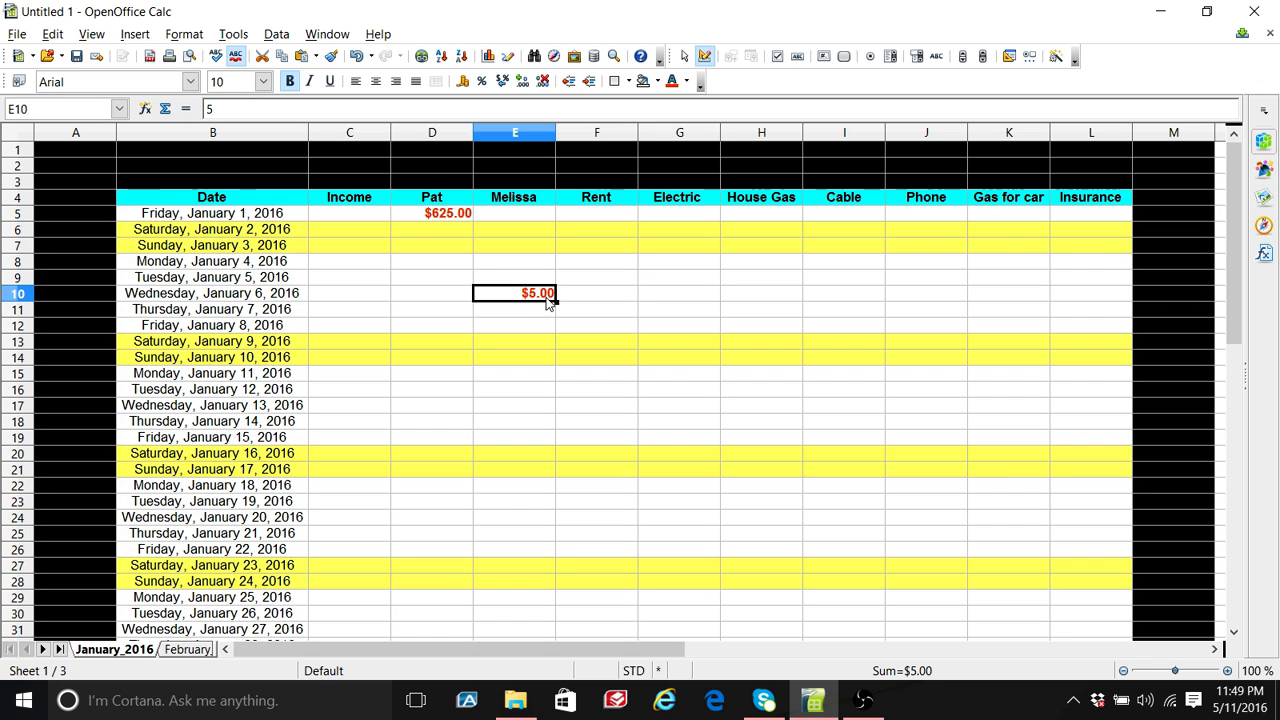
type("525")
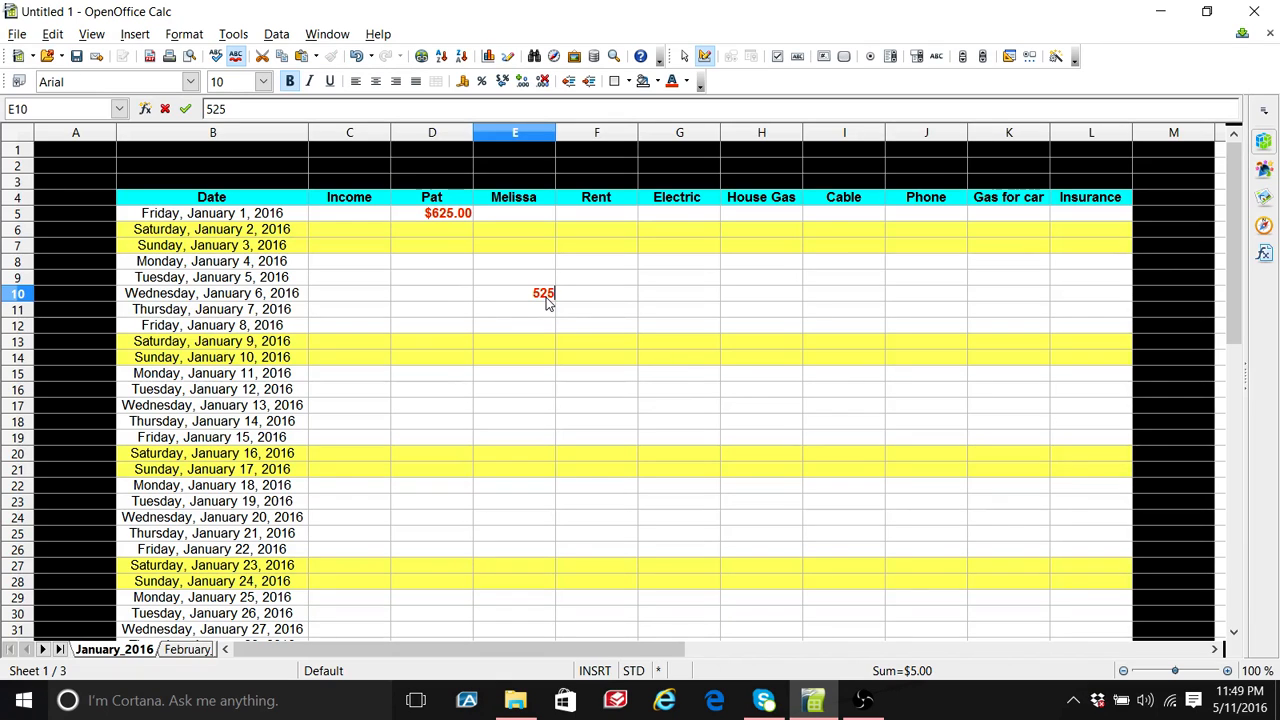
type(".00")
key("Return")
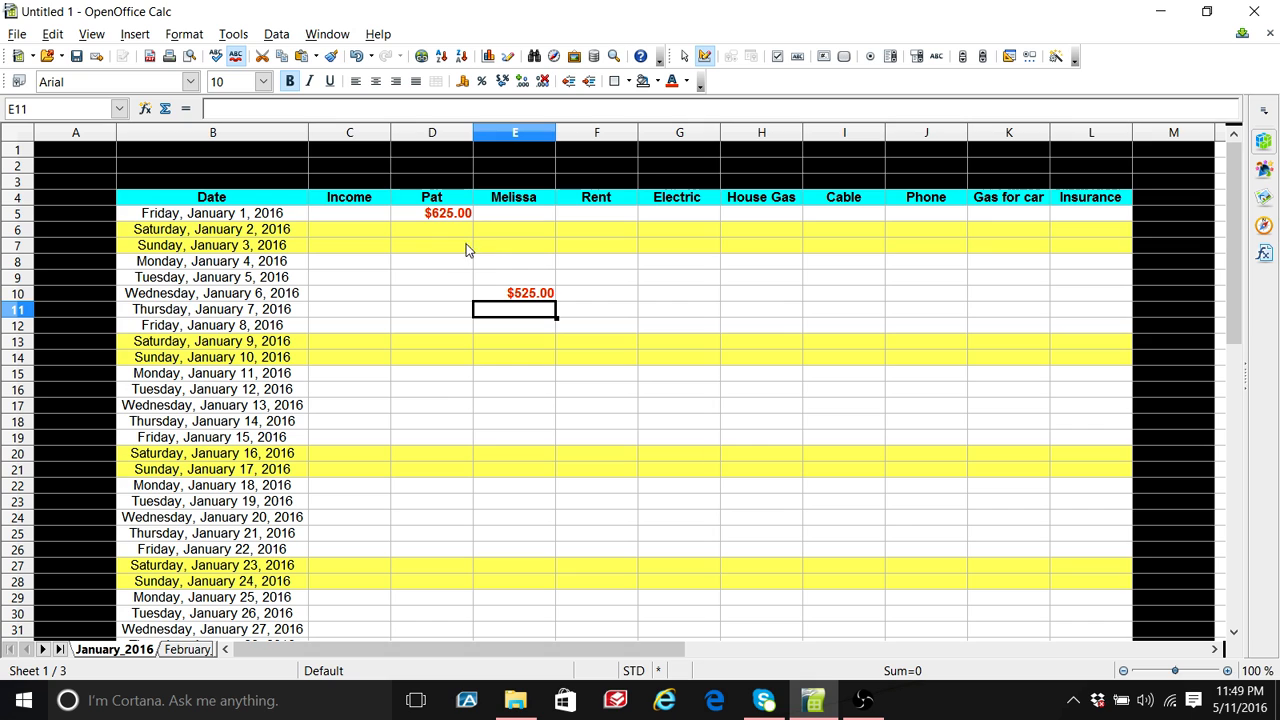
Step: Enter 625 in D12 as the amount for Friday, January 8
left_click(361, 215)
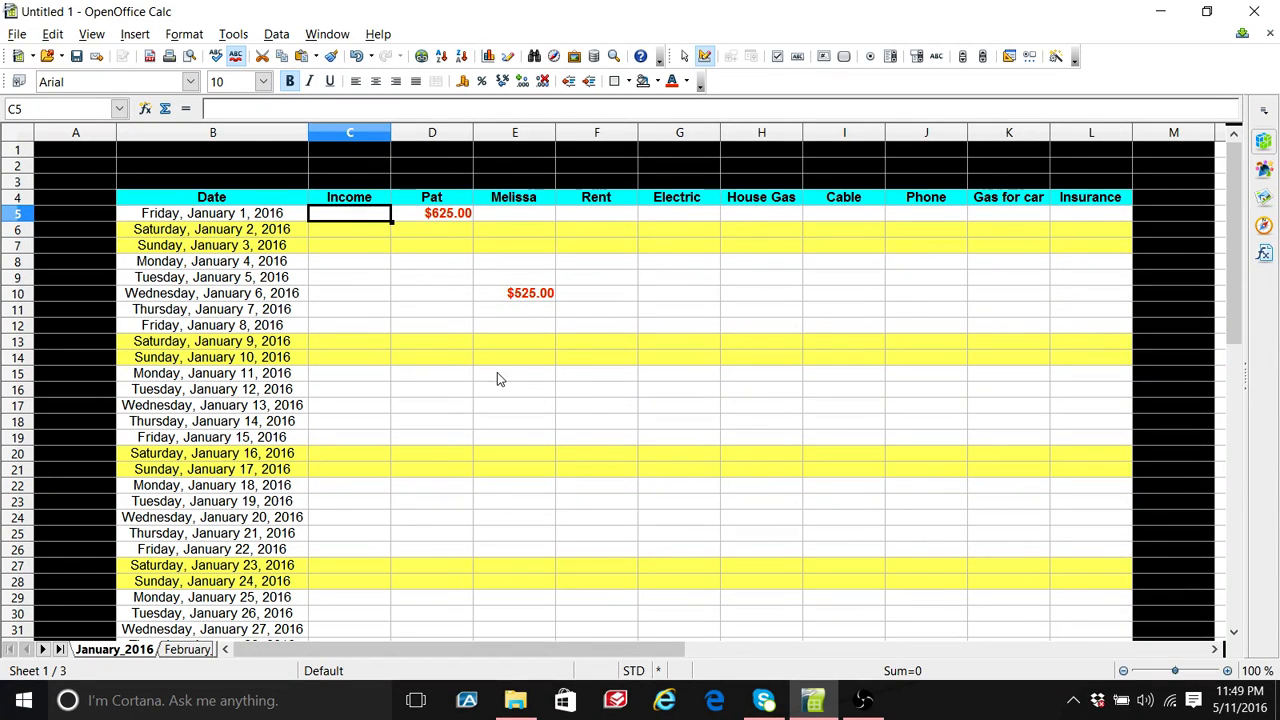
left_click(437, 330)
type("6")
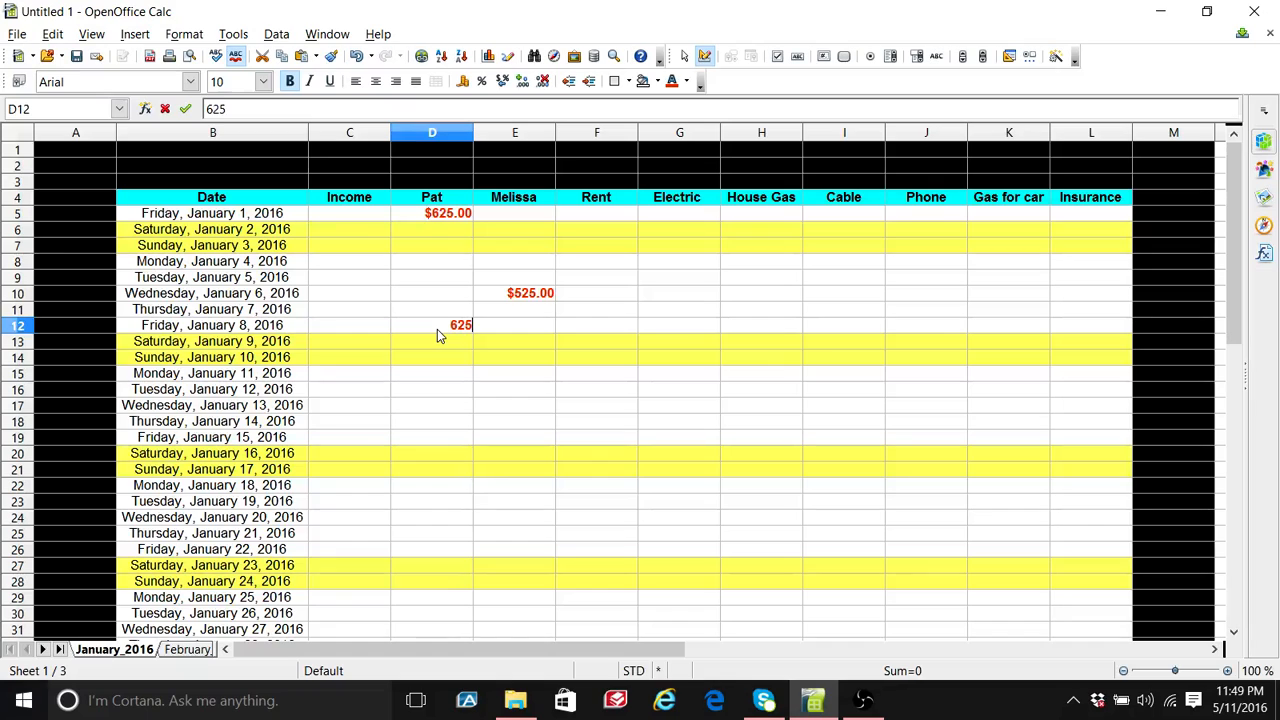
type("25")
key("Return")
Step: Enter 625 in D19 as the amount for Friday, January 15
key("Down")
key("Down")
key("Down")
key("Down")
key("Down")
key("Down")
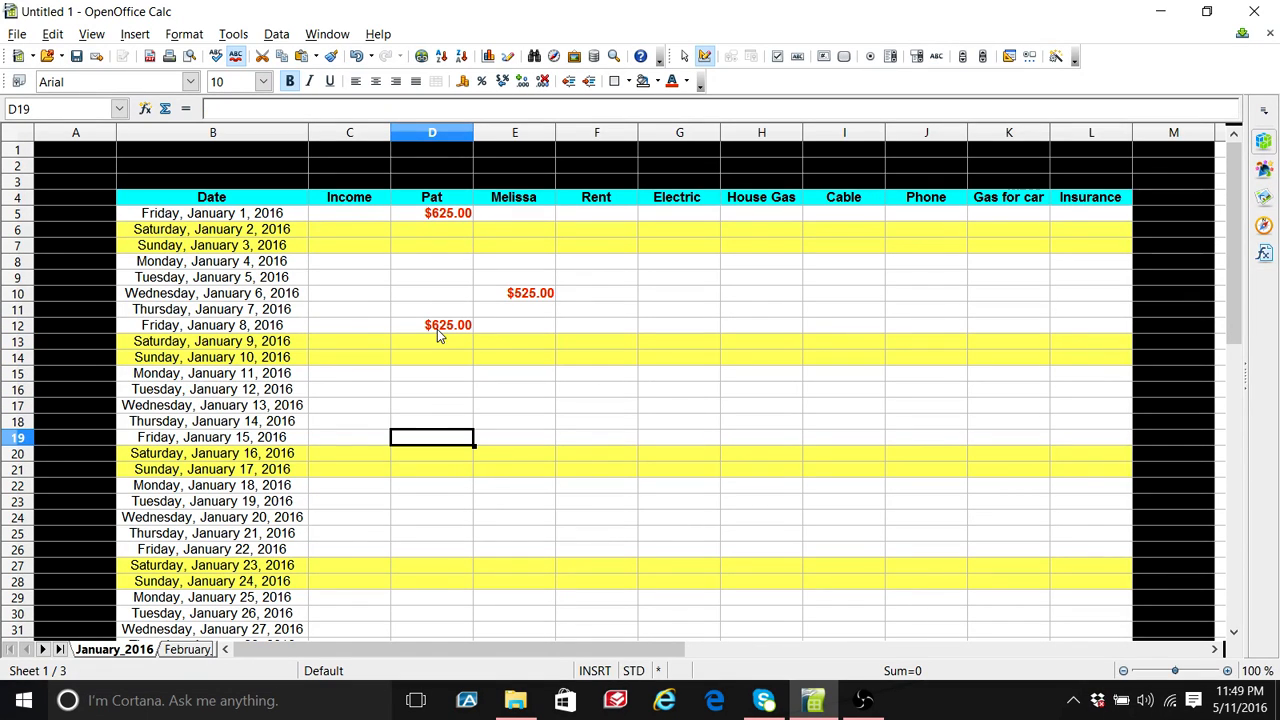
type("625")
key("Return")
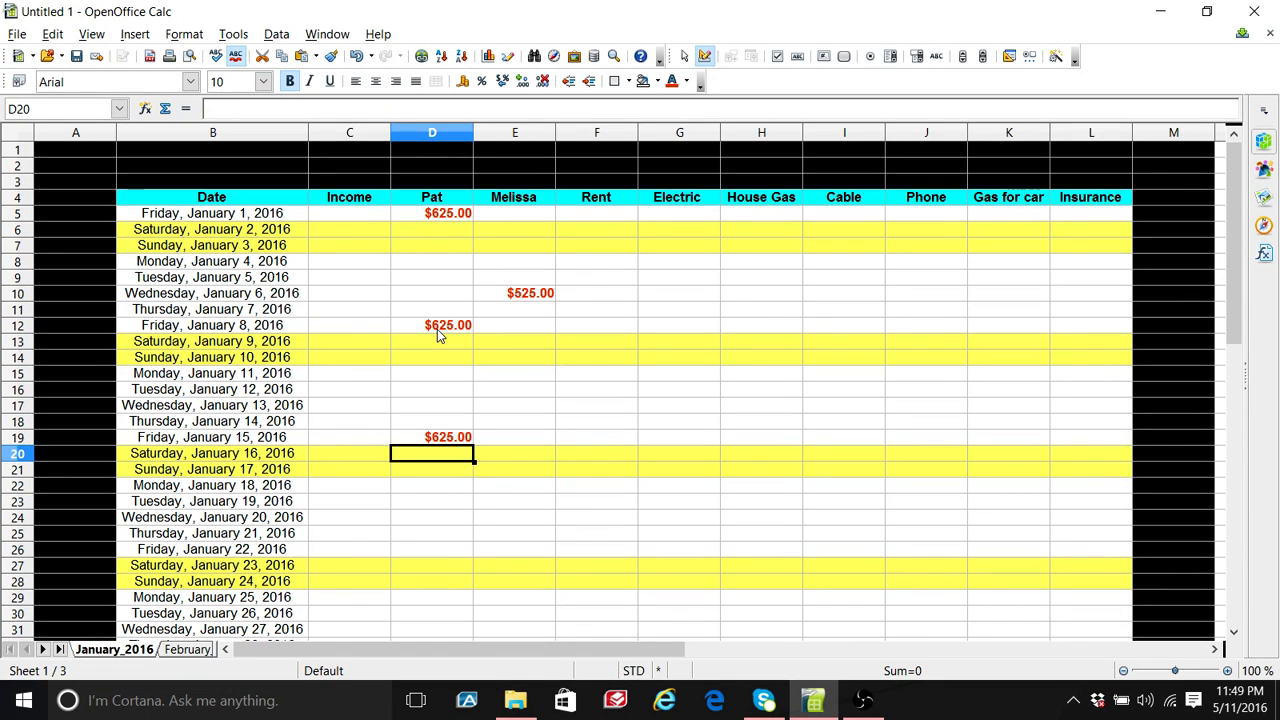
Step: Enter 625 in D26 as the amount for Friday, January 22
key("Down")
key("Down")
key("Down")
key("Down")
key("Down")
key("Down")
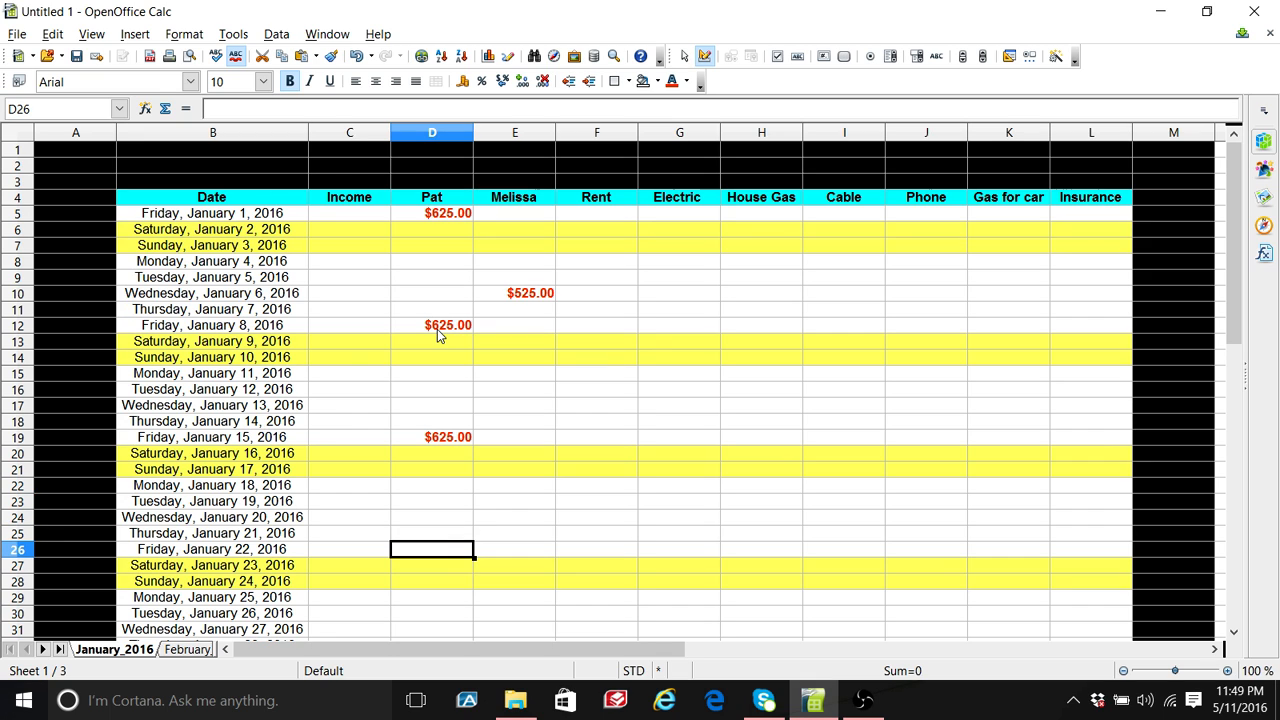
type("625")
key("Return")
Step: Enter 625 in D33 as the amount for Friday, January 29
key("Down")
key("Down")
key("Down")
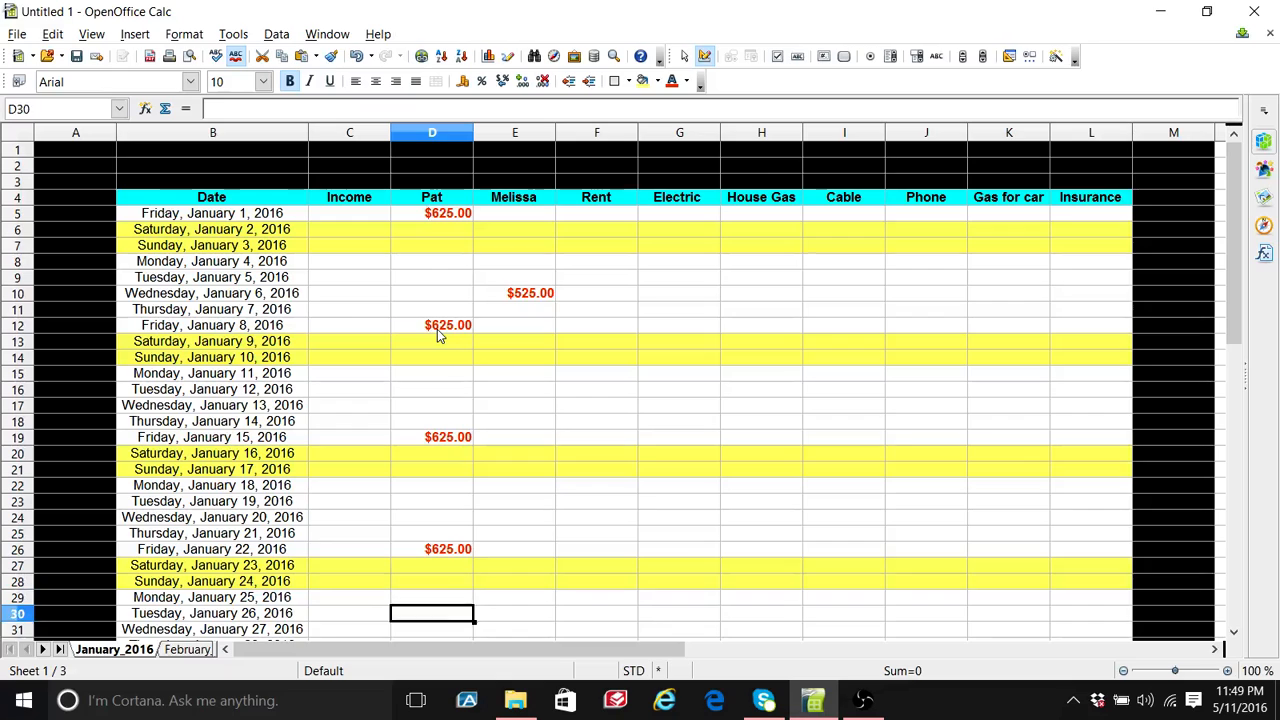
key("Down")
key("Down")
key("Down")
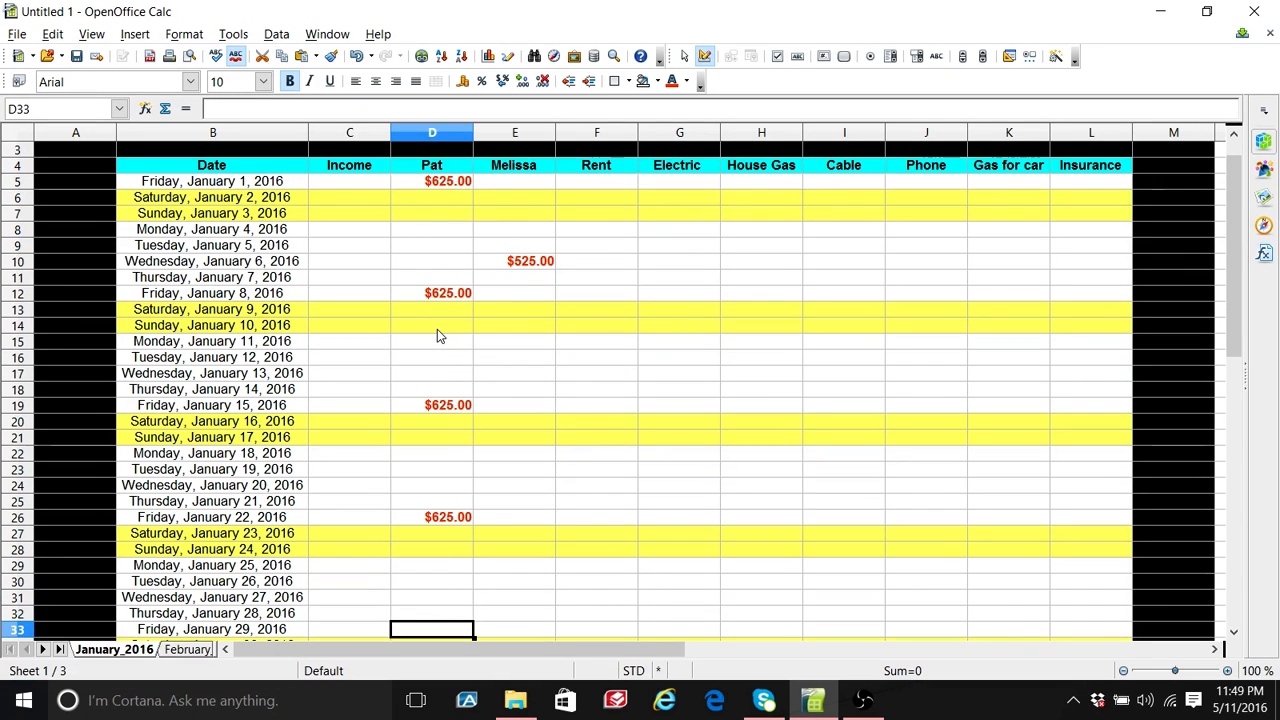
type("625")
key("Return")
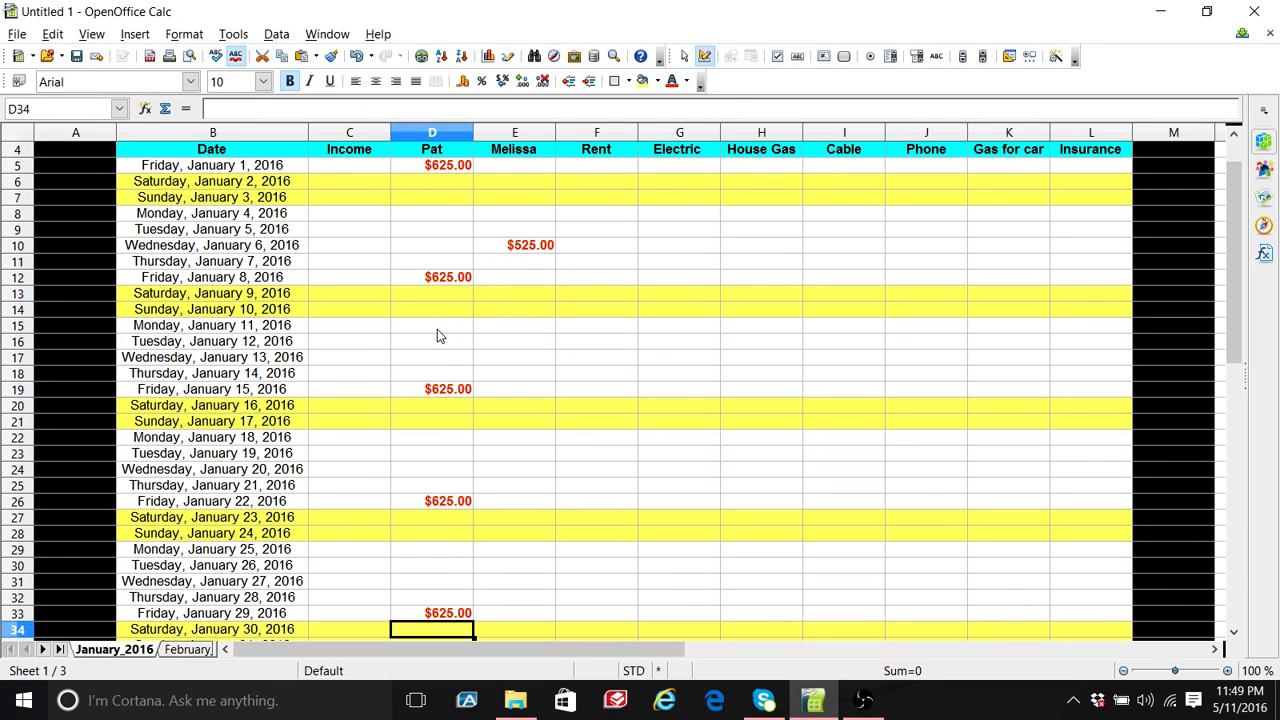
Step: Enter 525 in E17 as the amount for Wednesday, January 13
left_click(534, 363)
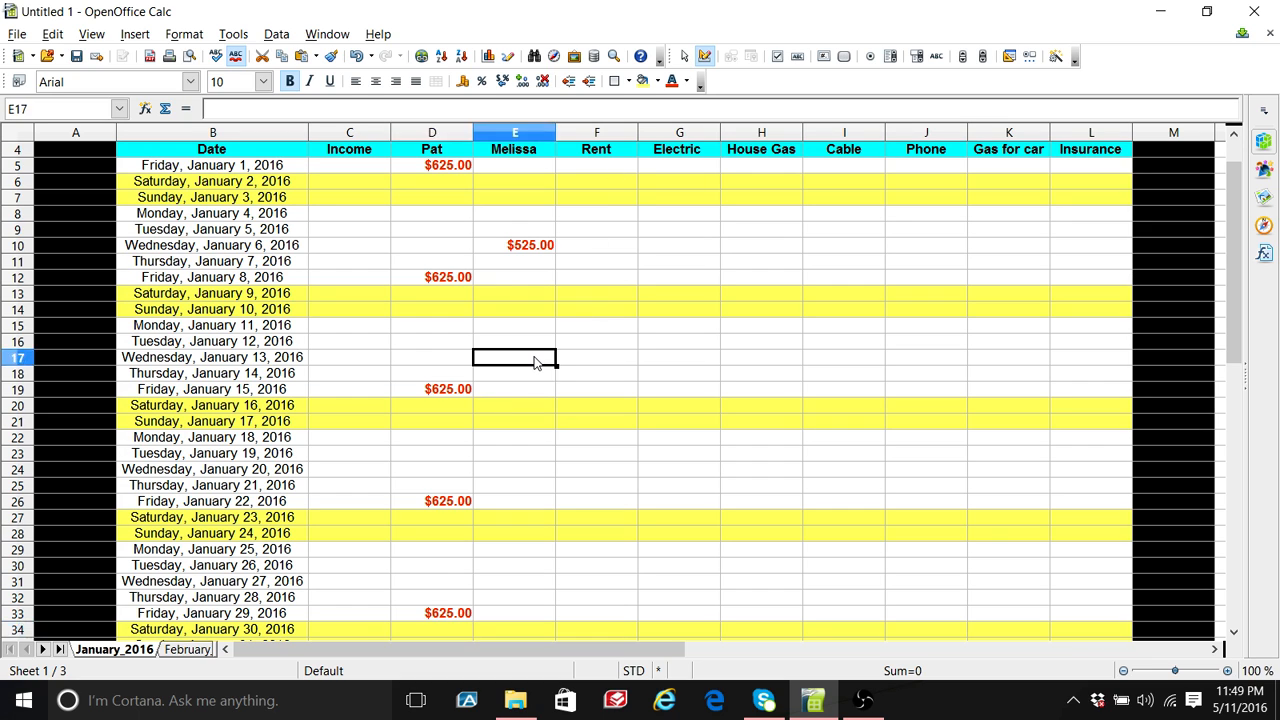
type("525")
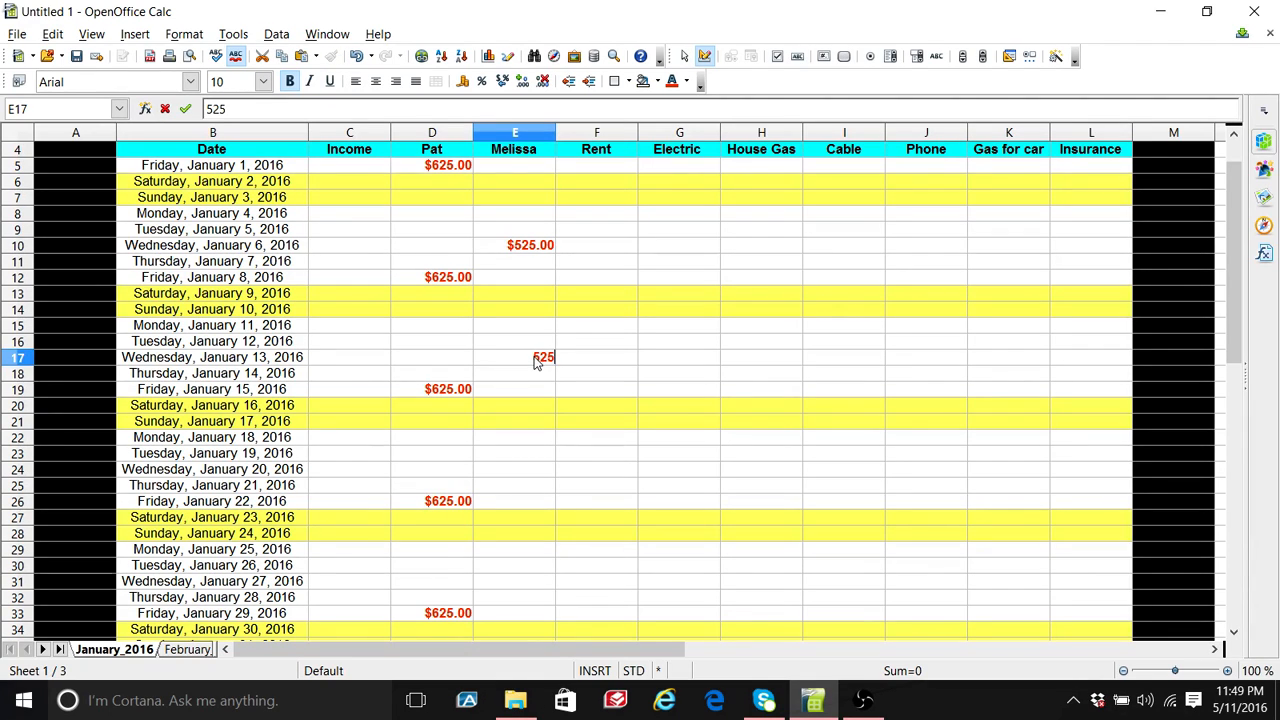
key("Return")
Step: Enter 525 in E24 as the amount for Wednesday, January 20
key("Down")
key("Down")
key("Down")
key("Down")
key("Down")
key("Down")
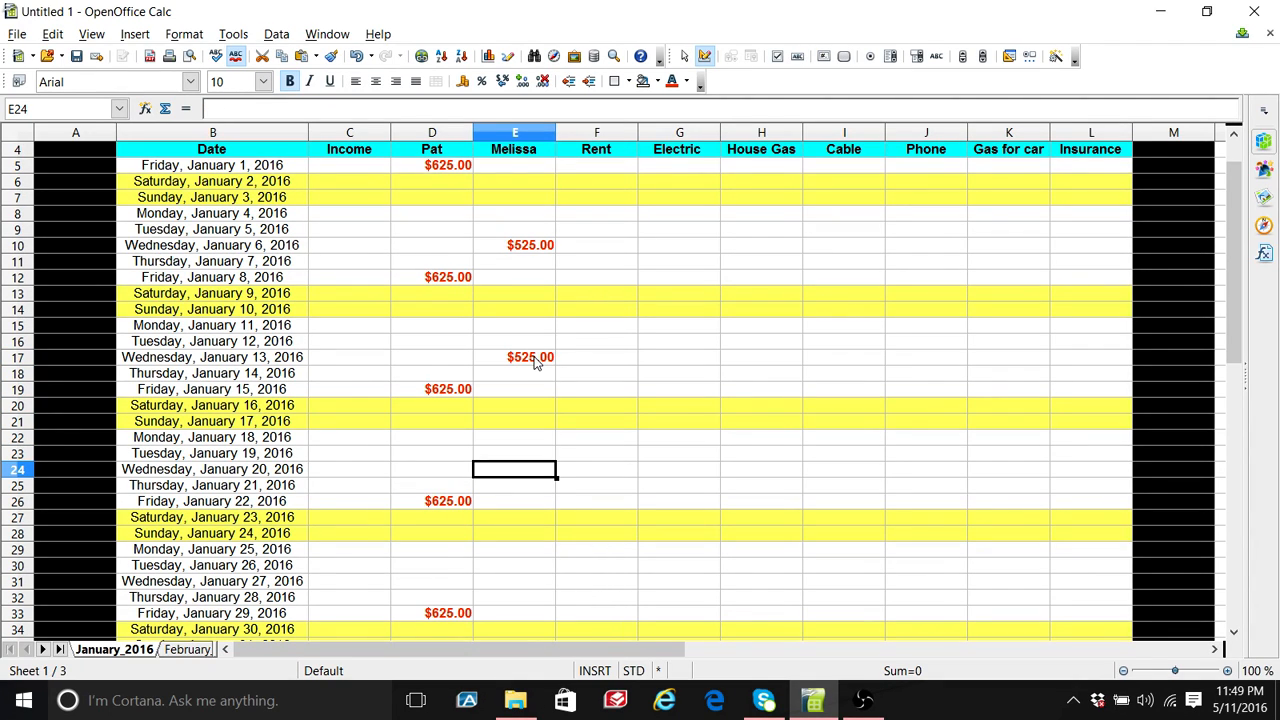
type("525")
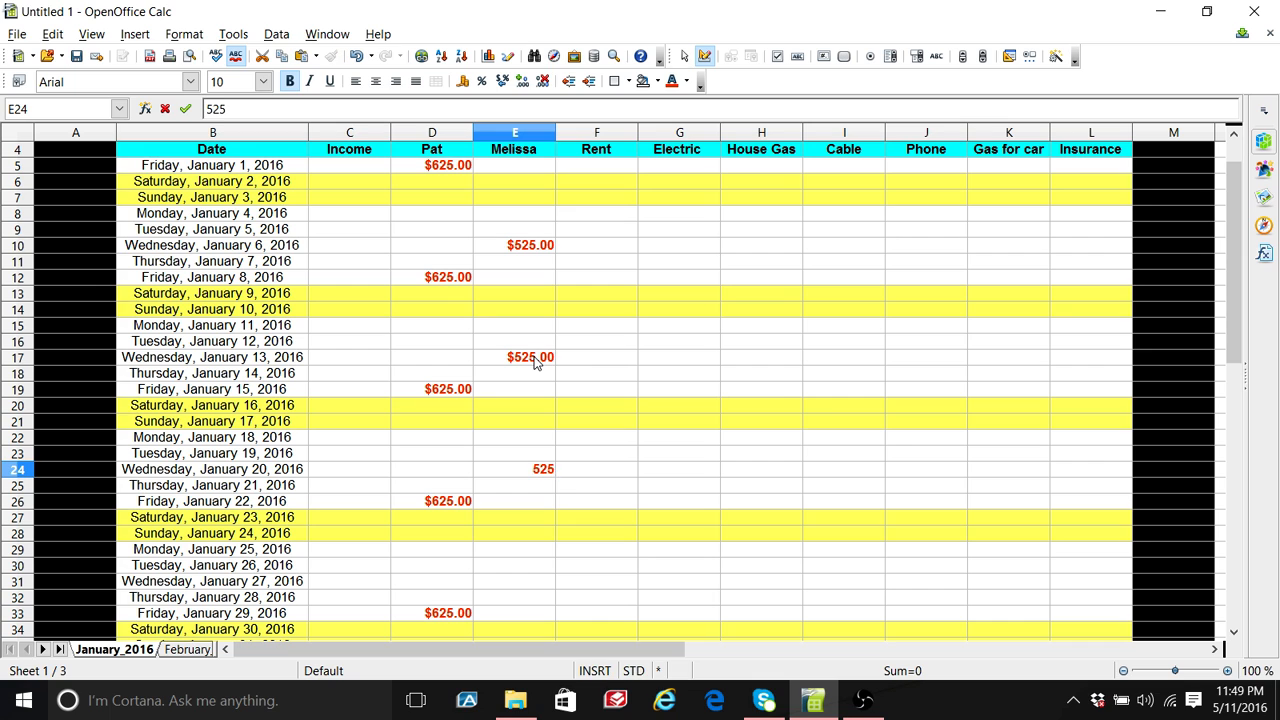
key("Return")
Step: Enter 525 in E31 as the amount for Wednesday, January 27
key("Down")
key("Down")
key("Down")
key("Down")
key("Down")
key("Down")
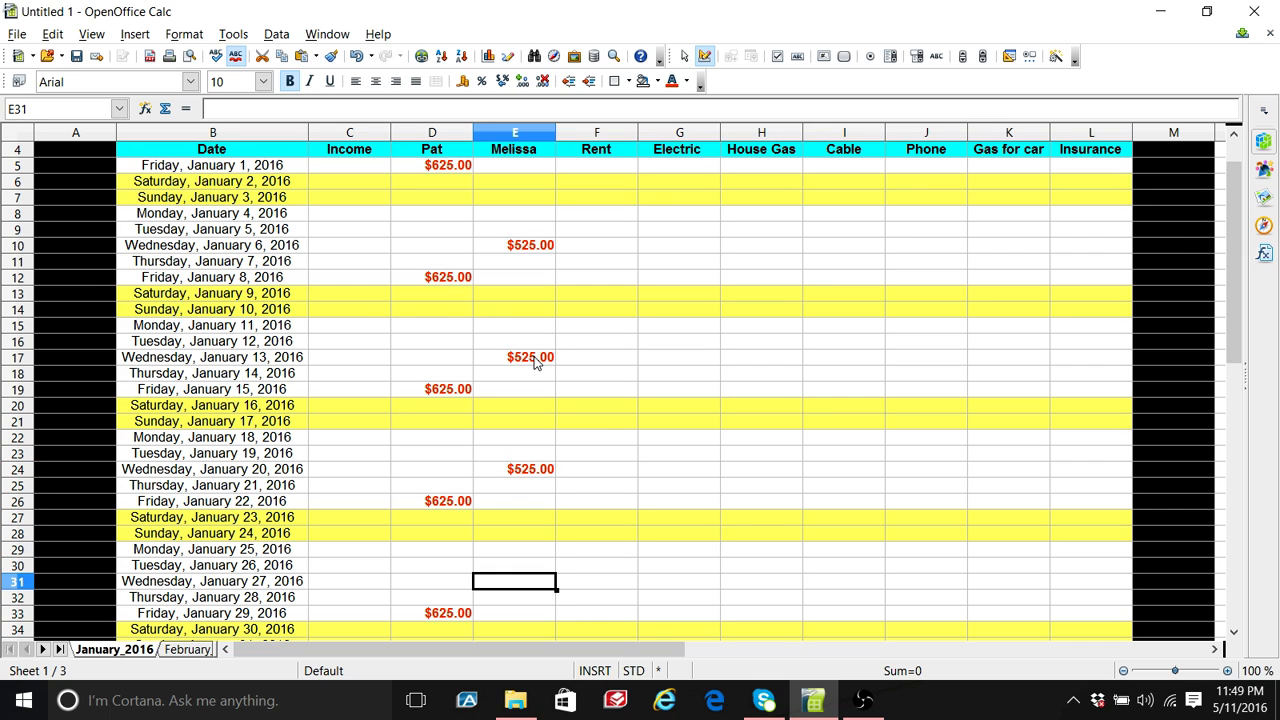
type("525")
key("Return")
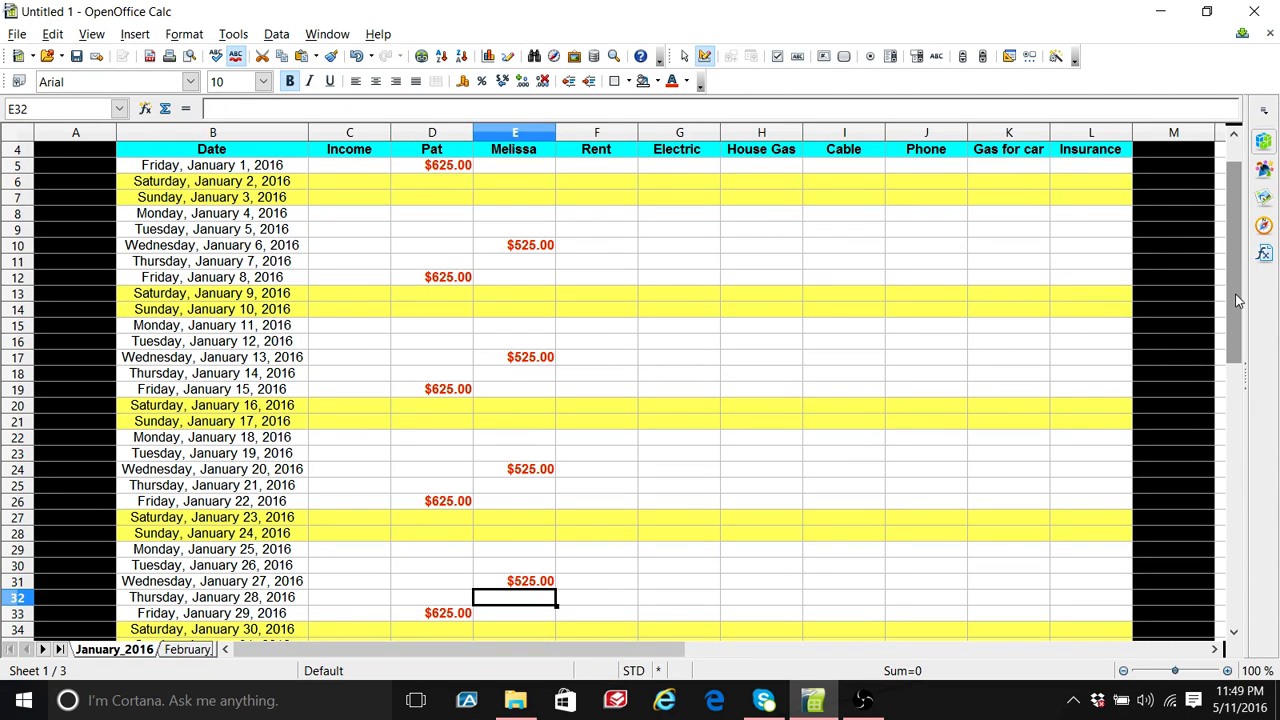
Step: Enter a rent amount of 500 in F5 for January 1
left_click_drag(1236, 300, 1231, 261)
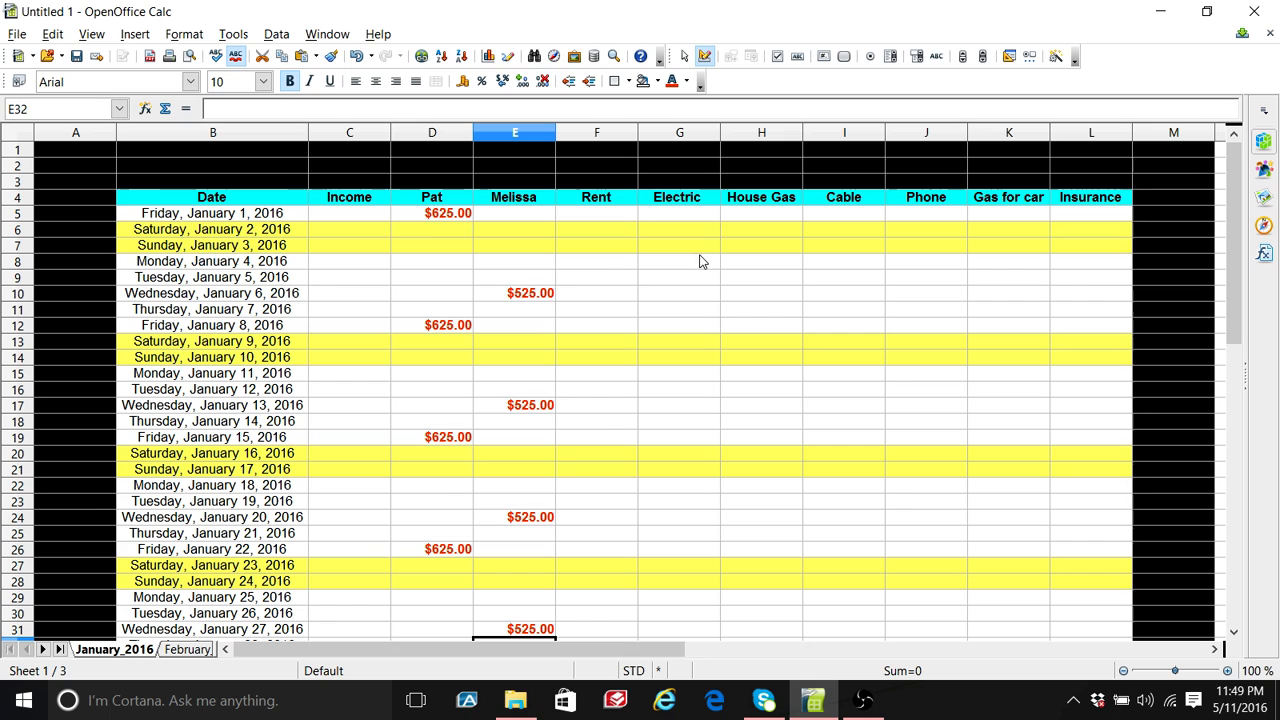
left_click(604, 220)
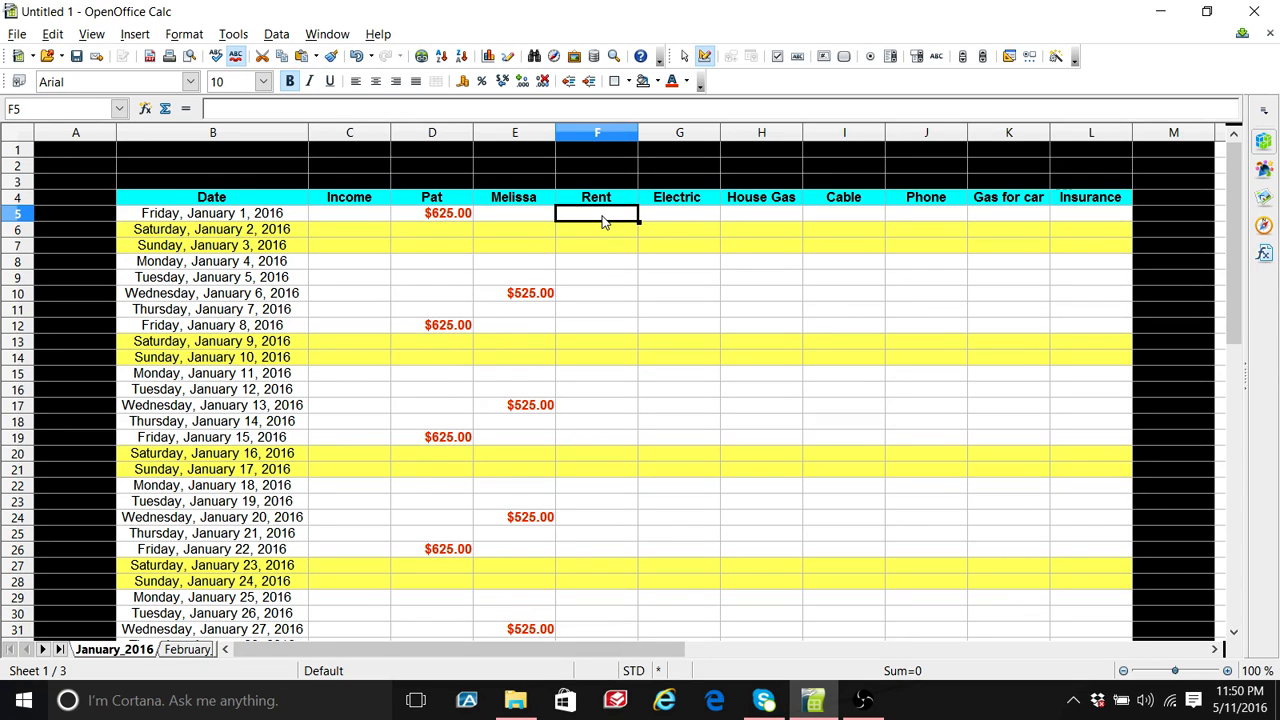
type("50")
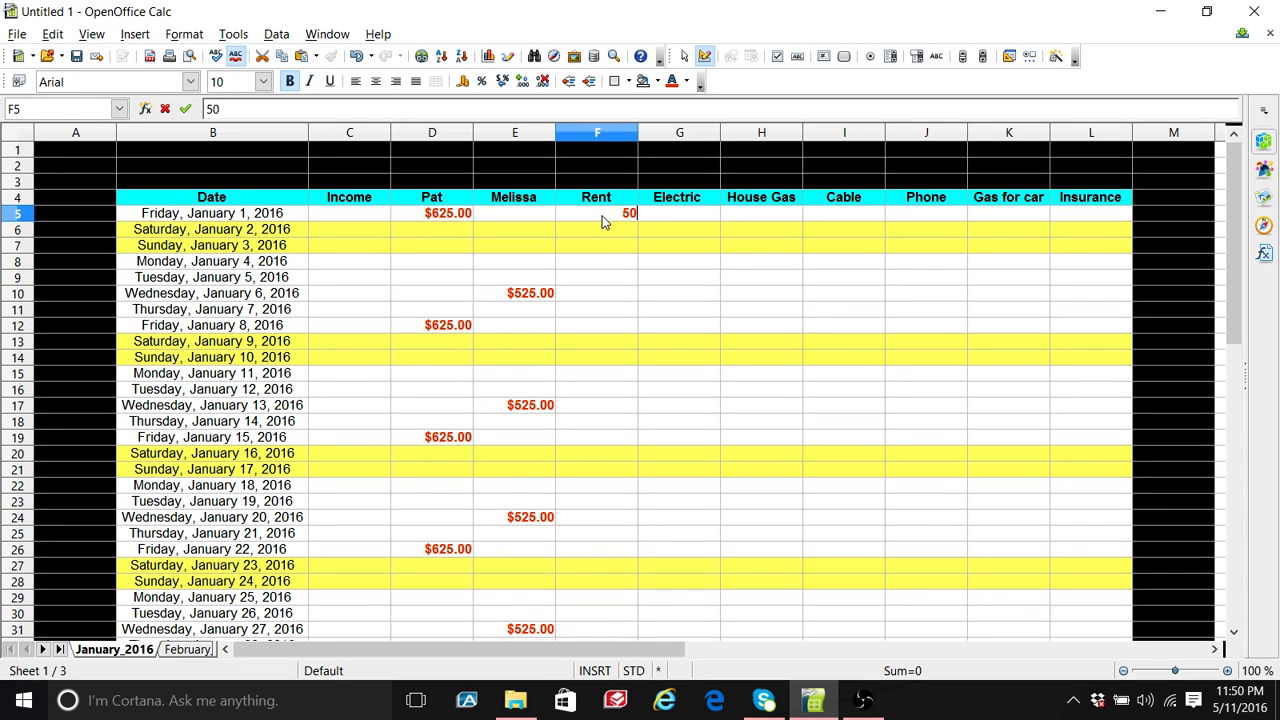
type("0")
key("Return")
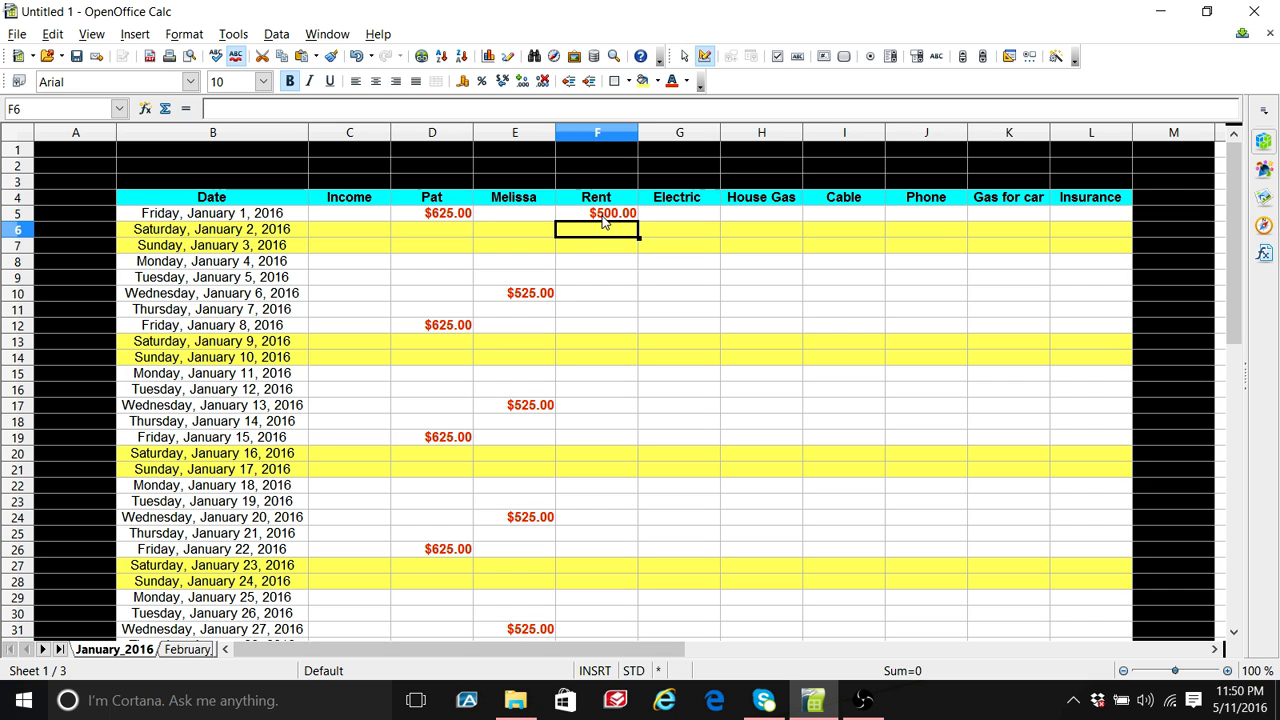
Step: Enter an electric amount of 130 in G18 for Thursday, January 14
left_click(672, 211)
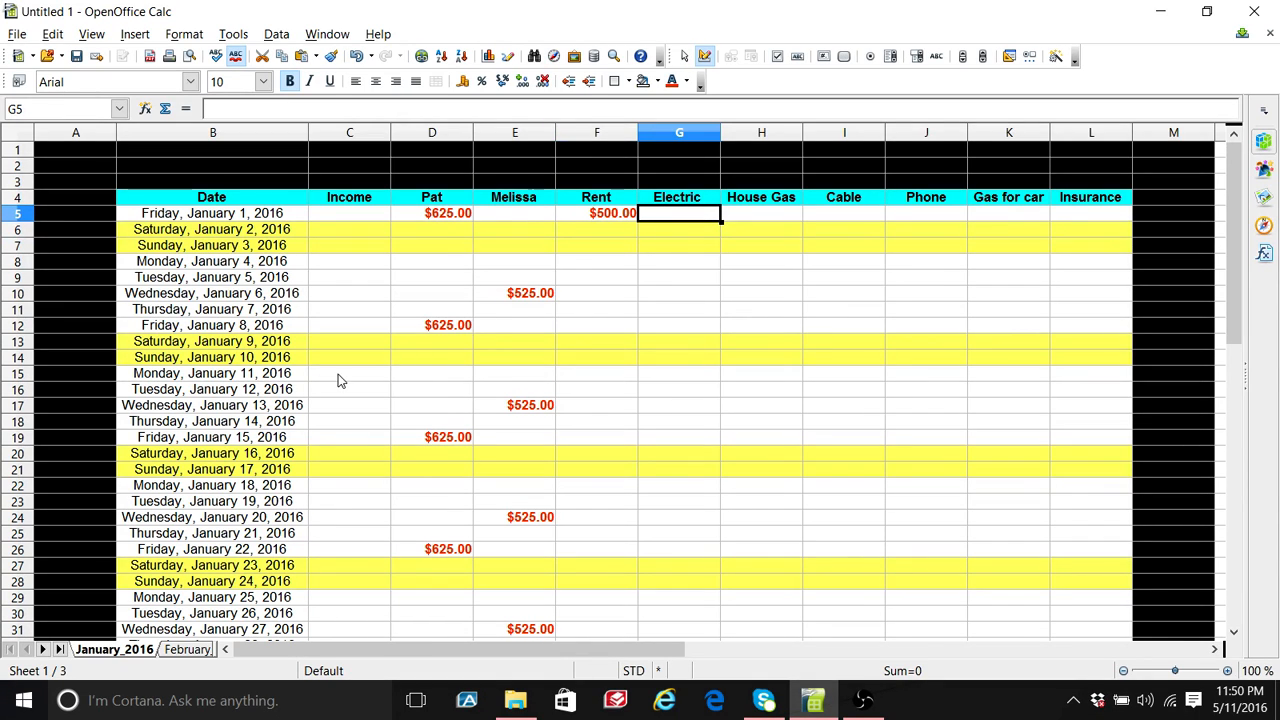
left_click(687, 428)
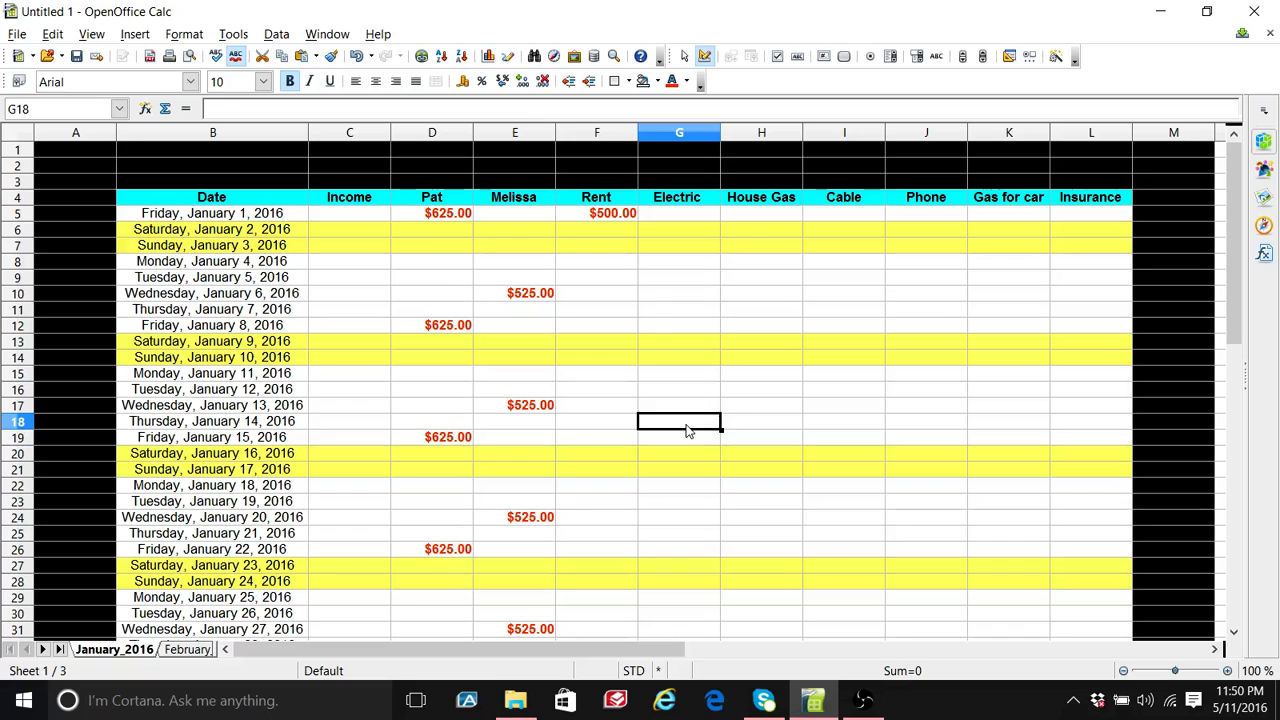
type("130")
key("Return")
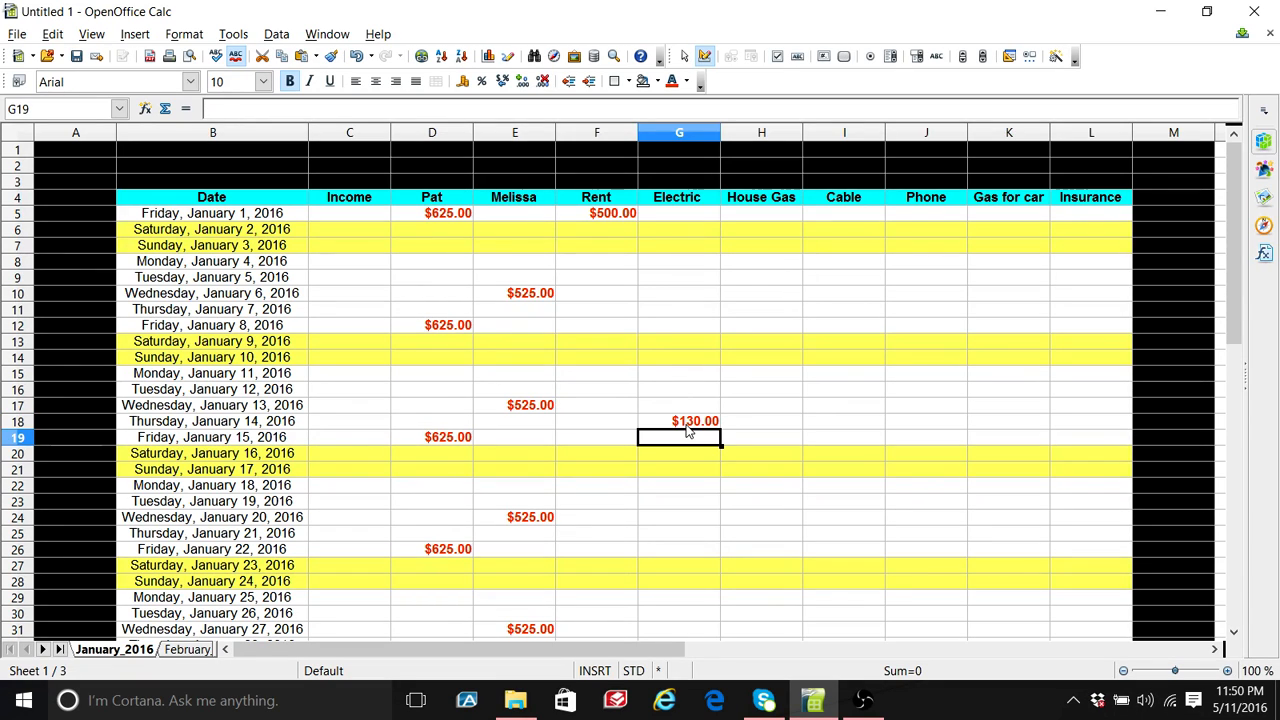
Step: Enter a house gas amount of 50 in H8 for Monday, January 4
left_click(758, 265)
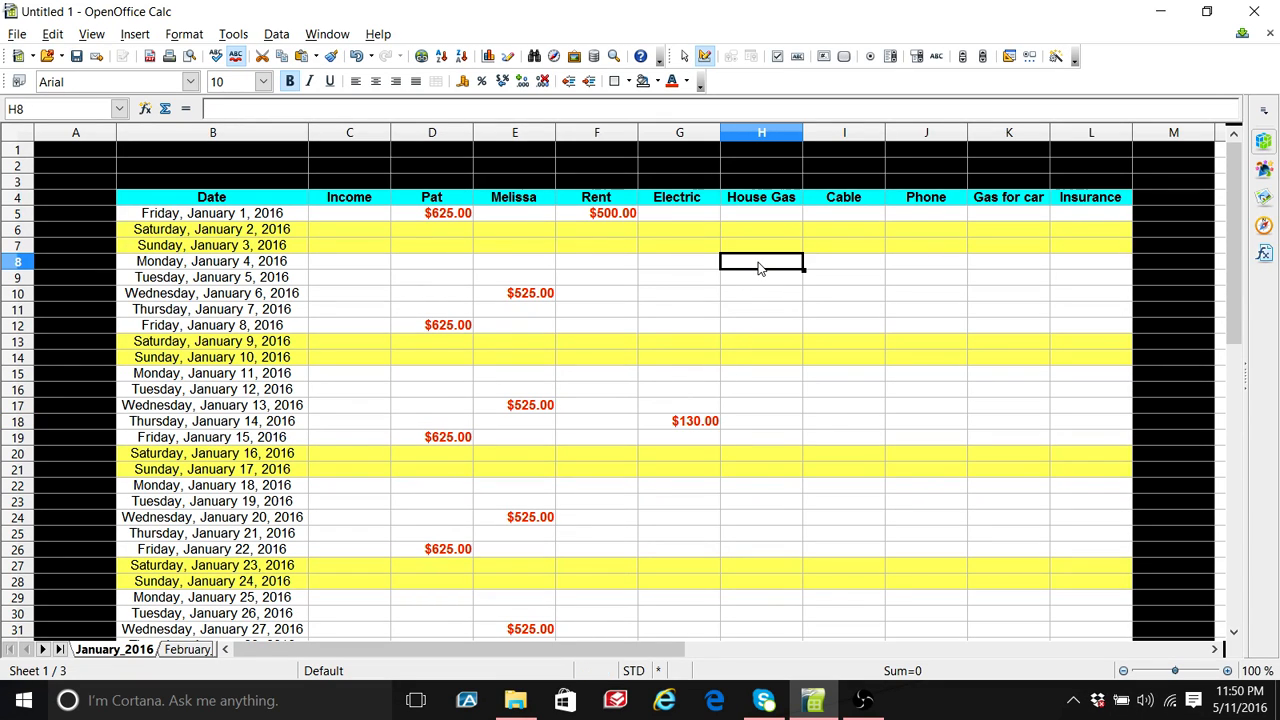
type("50")
key("Return")
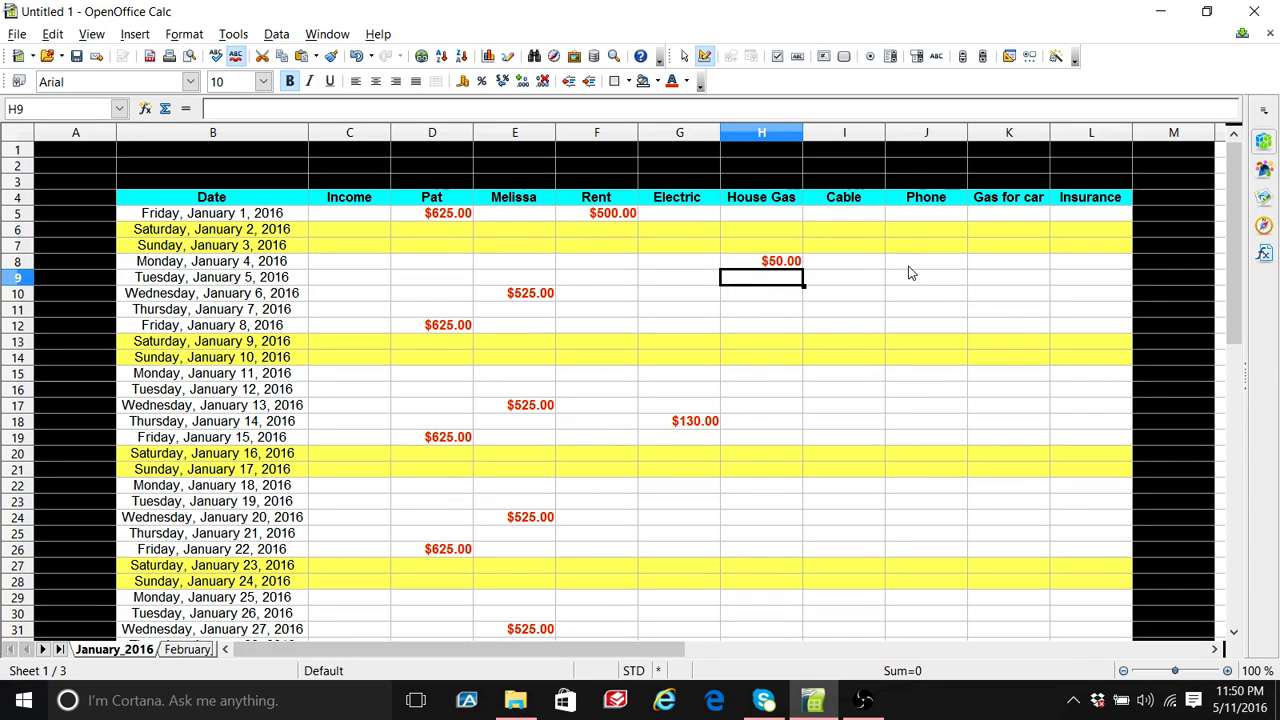
Step: Enter a cable amount of 165 in I29 for January 25 and a phone amount of 100 in J16 for January 12
left_click(853, 600)
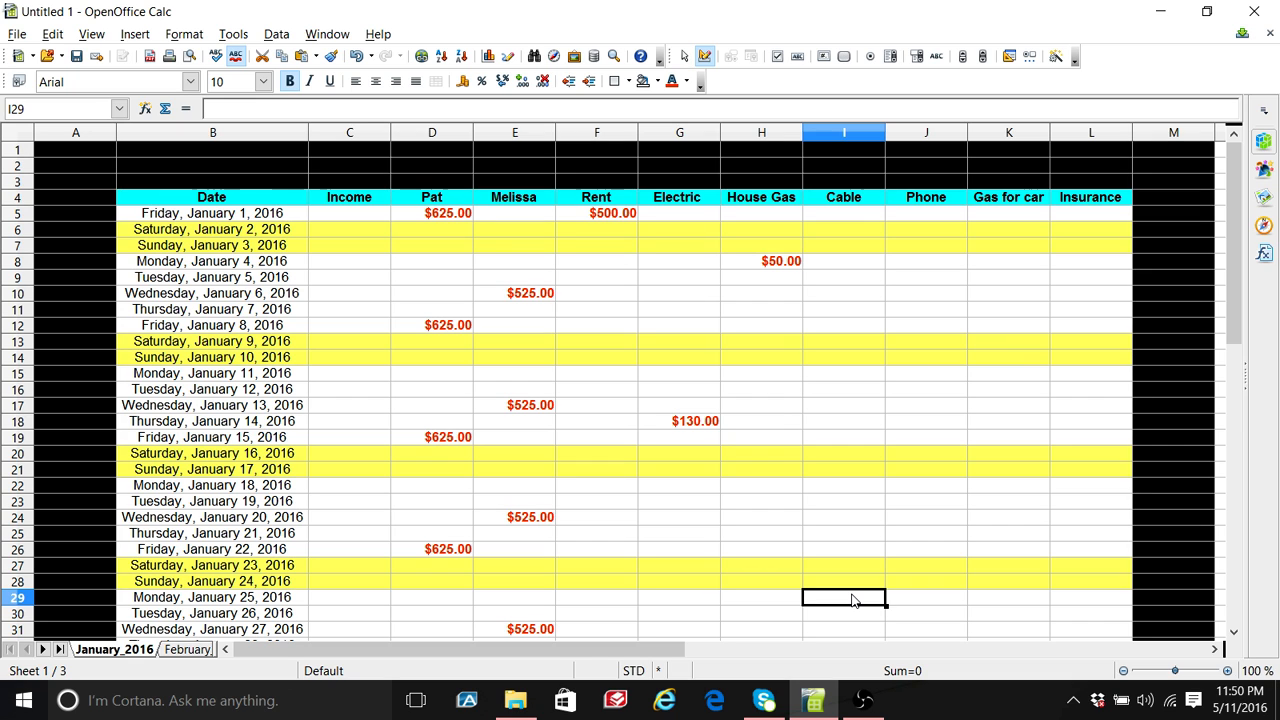
type("165")
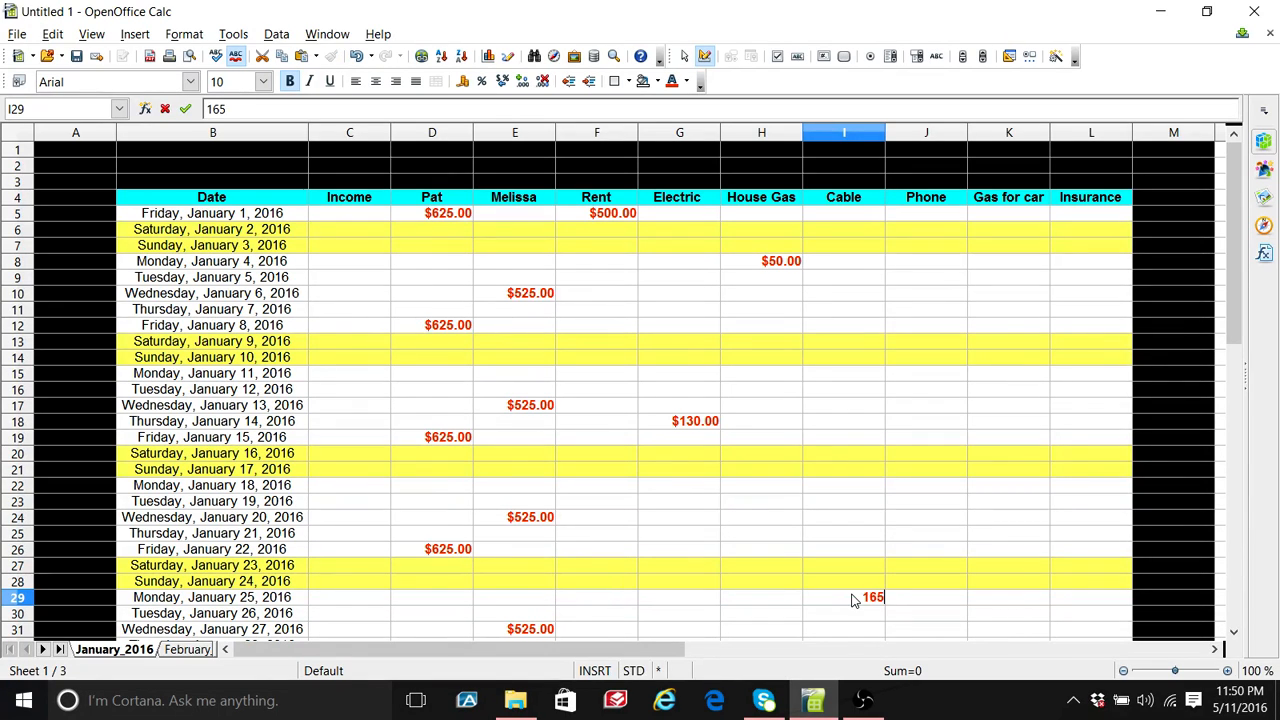
key("Return")
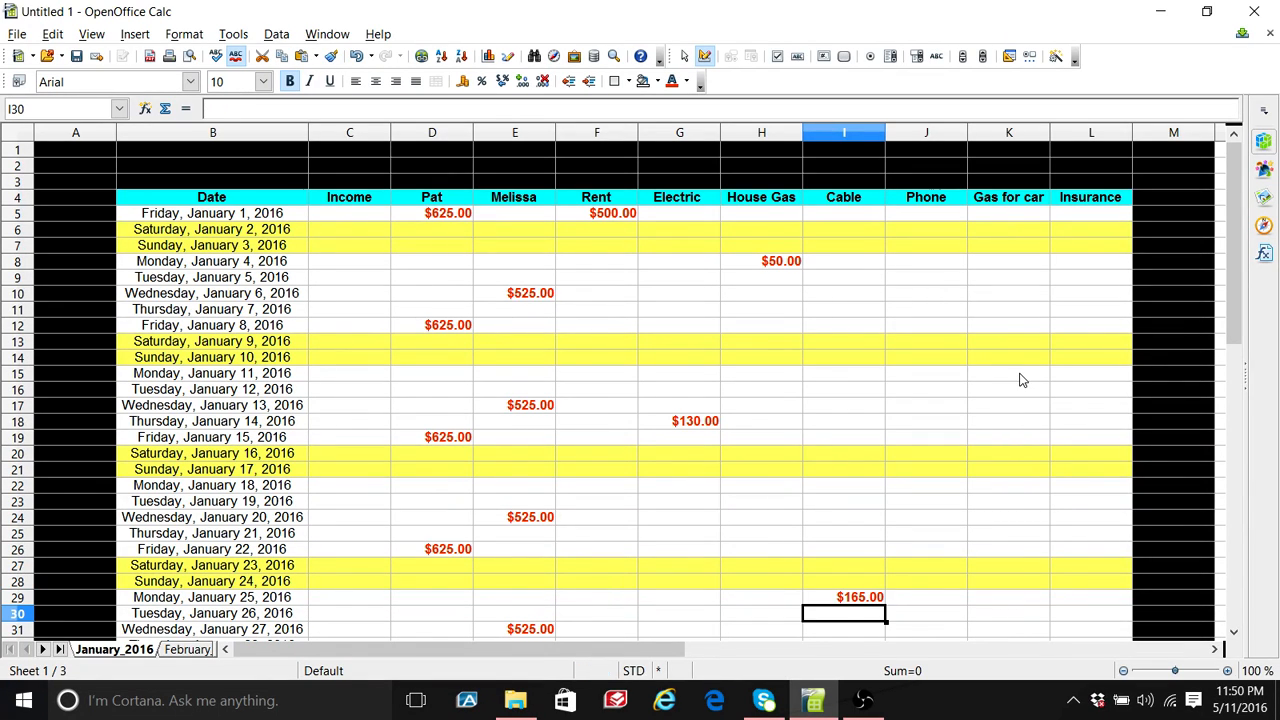
left_click(940, 396)
type("100")
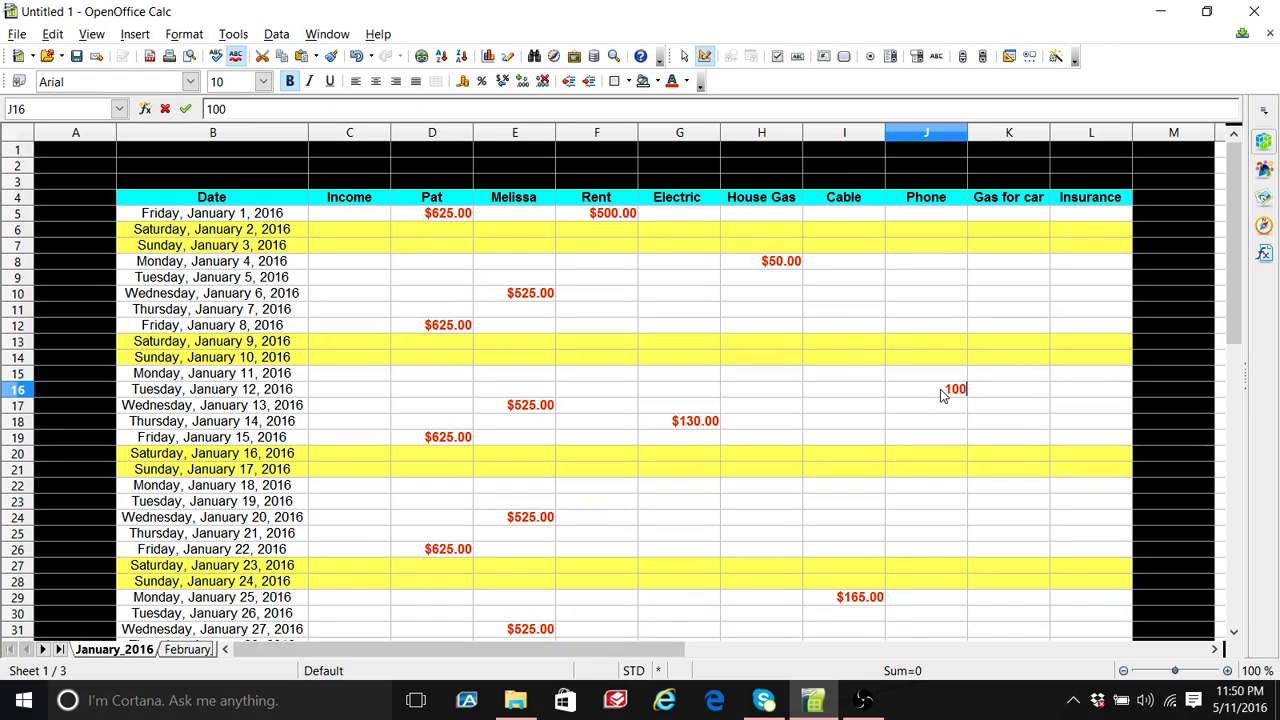
key("Return")
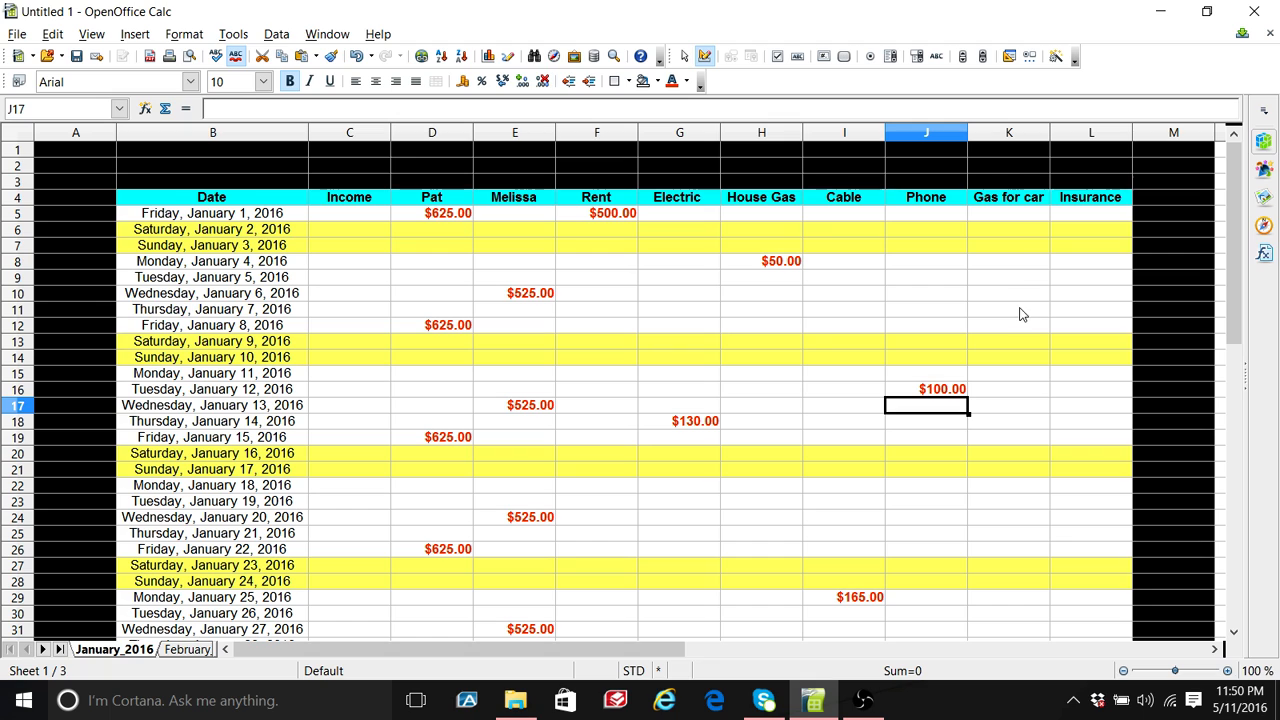
Step: Enter car gas amounts of 25 in K5, K10 and K12 for January 1, 6 and 8
left_click(1013, 222)
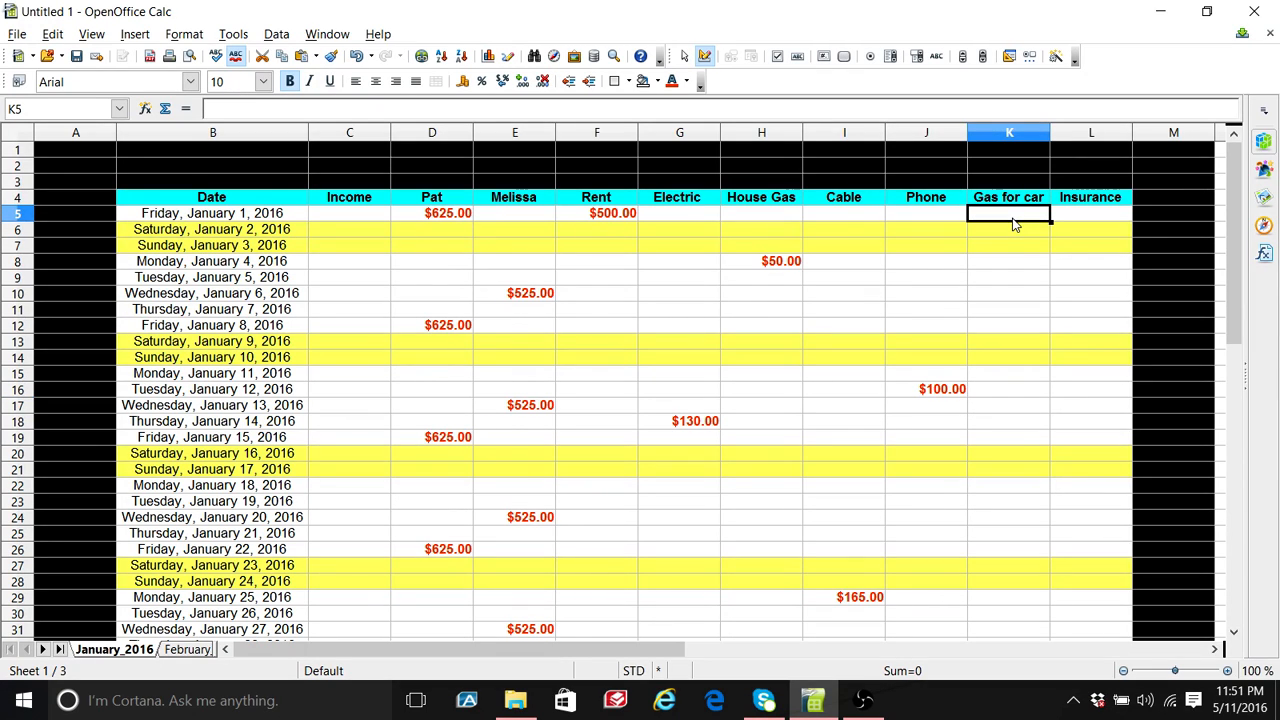
type("25")
key("Return")
key("Down")
key("Down")
key("Down")
key("Down")
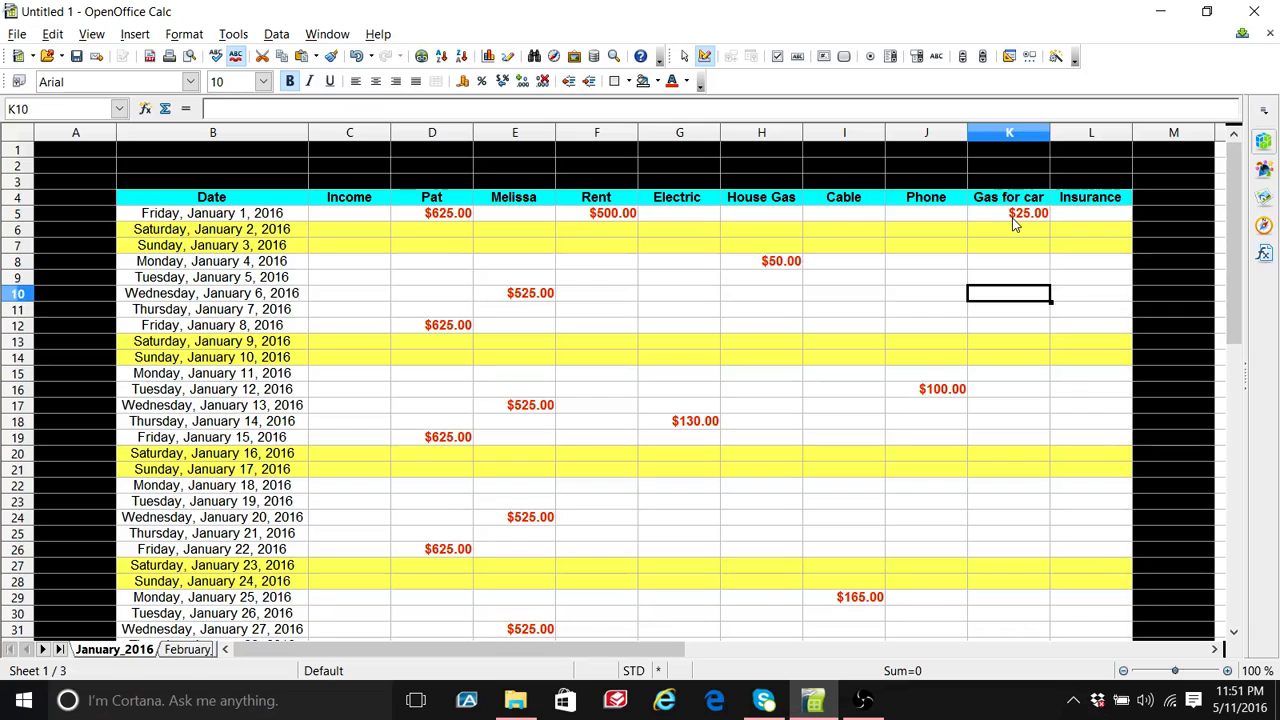
type("25")
key("Return")
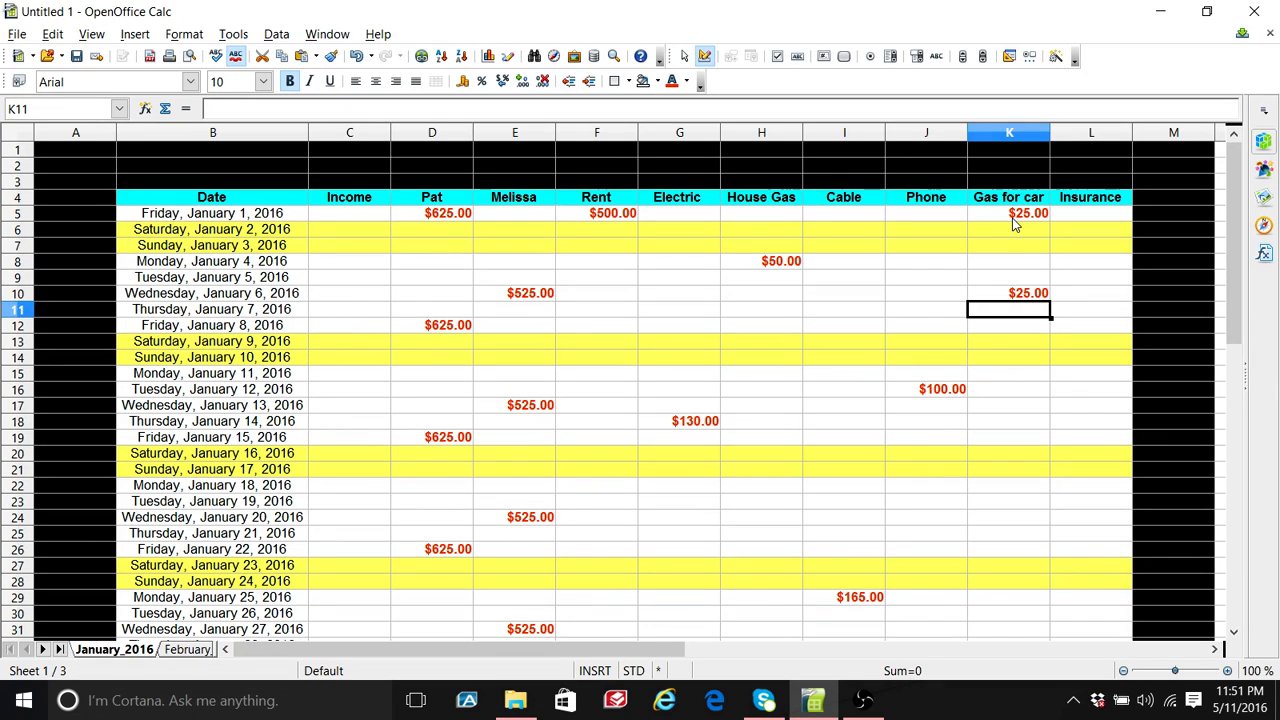
key("Down")
type("25")
key("Return")
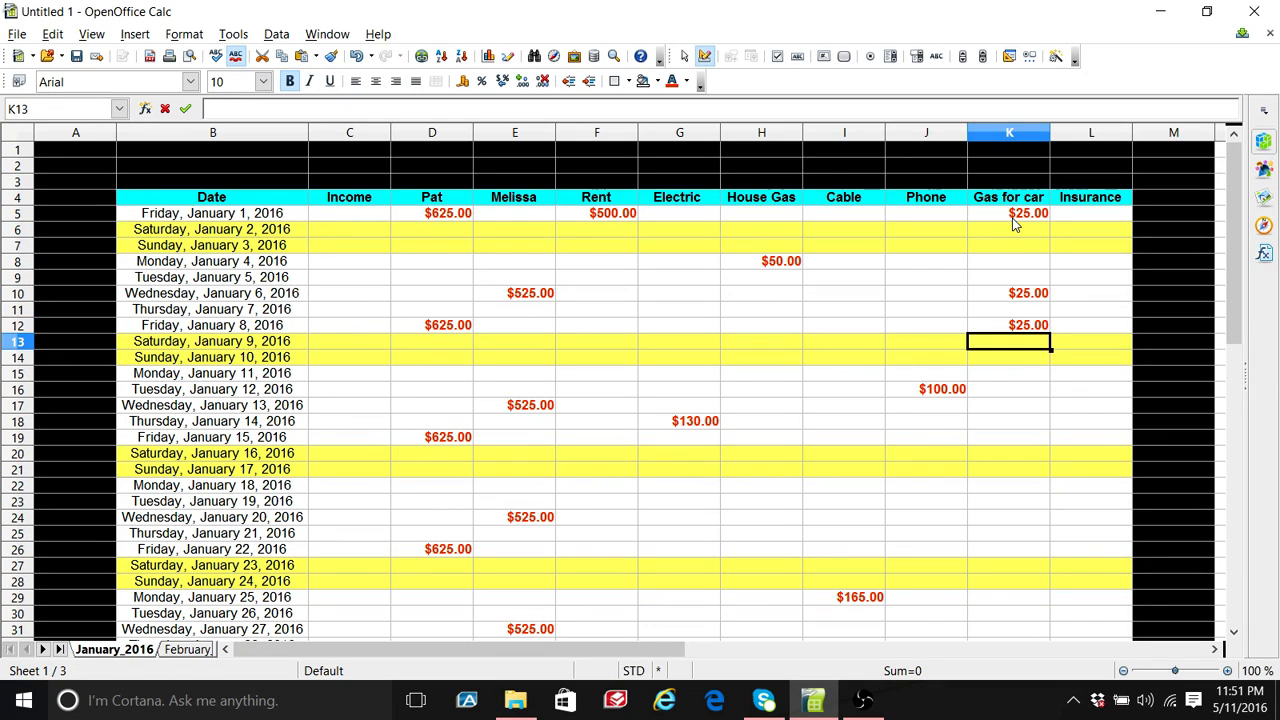
Step: Enter car gas amounts of 25 in K17 and K19 for January 13 and 15
key("Down")
key("Down")
key("Down")
key("Down")
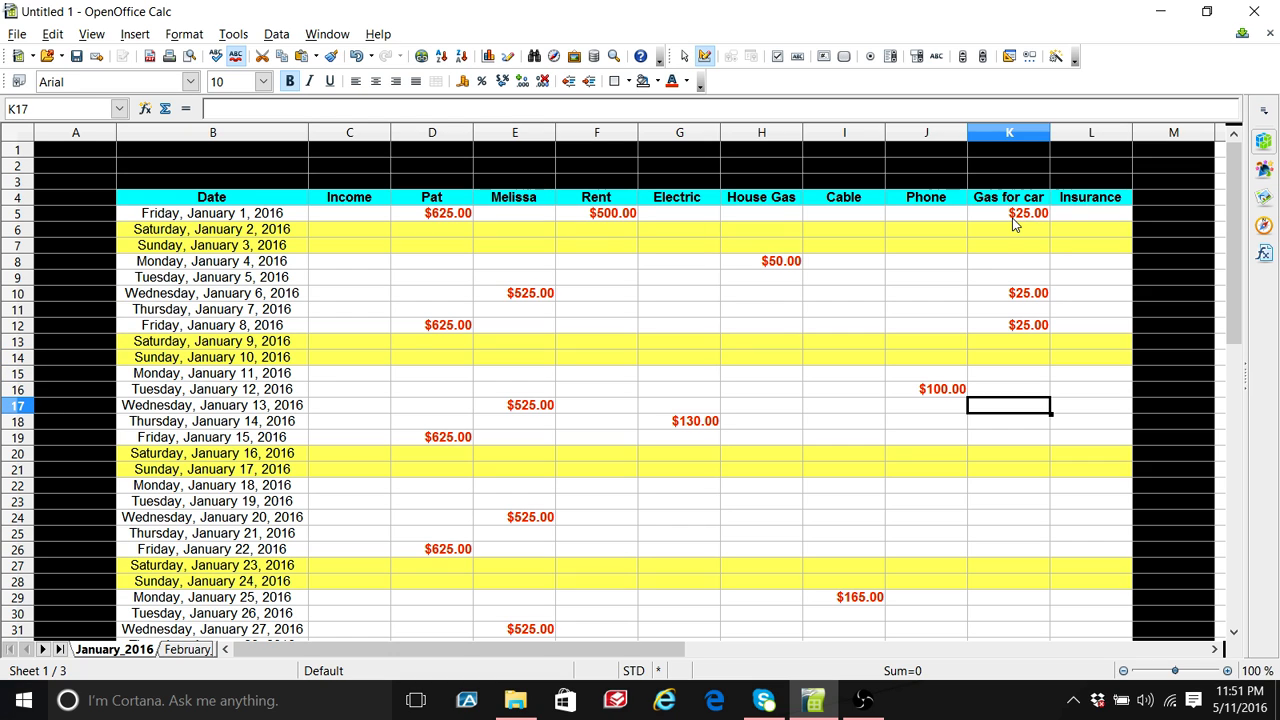
type("25")
key("Return")
key("Down")
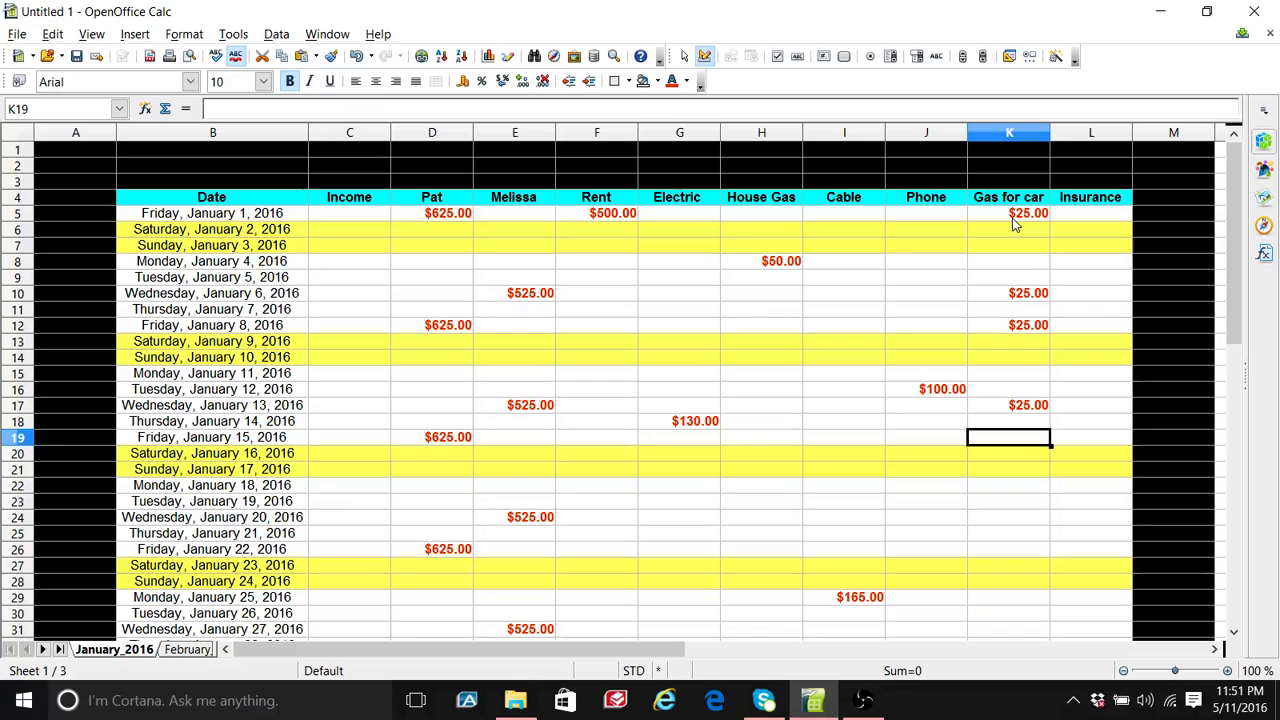
type("25")
key("Return")
Step: Enter car gas amounts of 25 in K24 and K26 for January 20 and 22
key("Down")
key("Down")
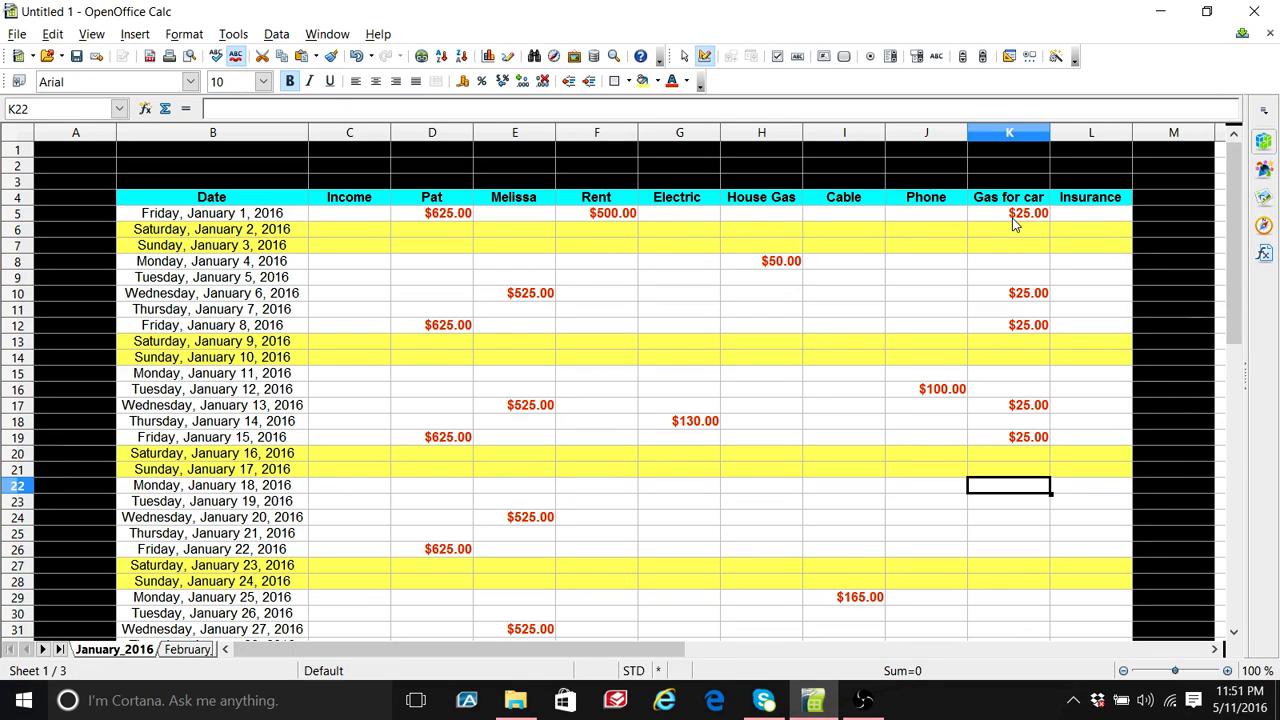
key("Down")
key("Down")
type("25")
key("Return")
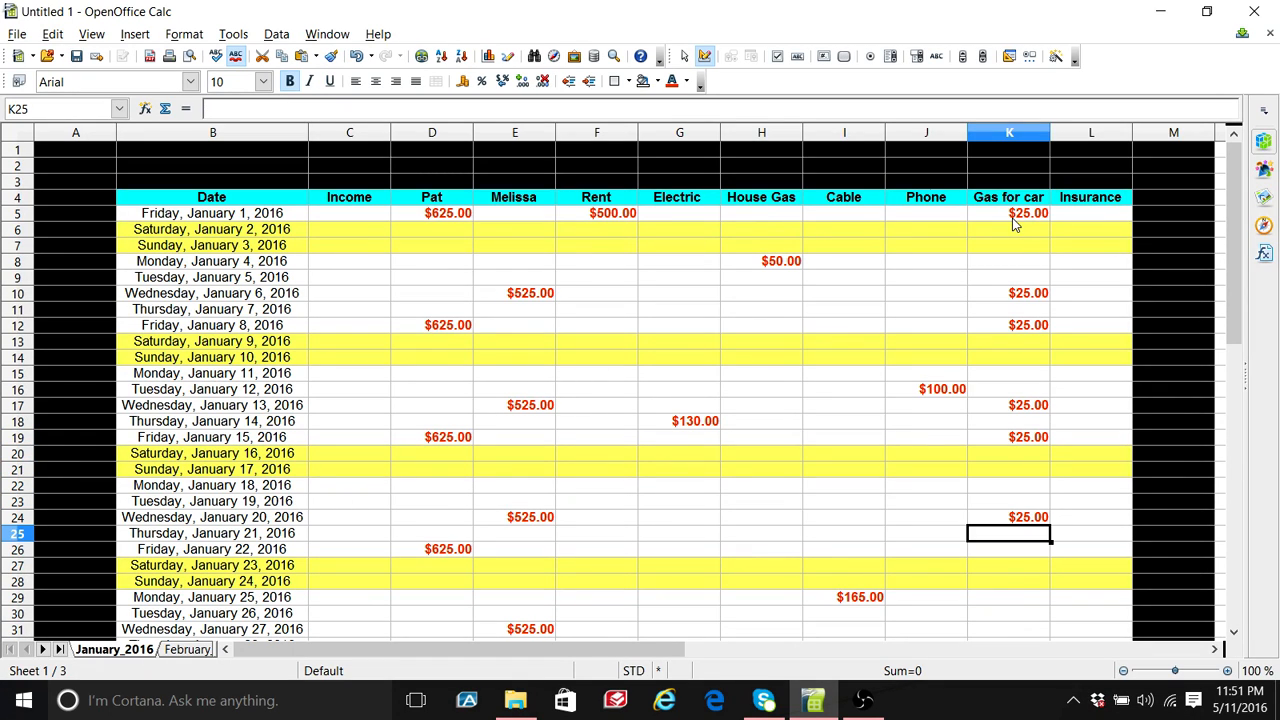
key("Down")
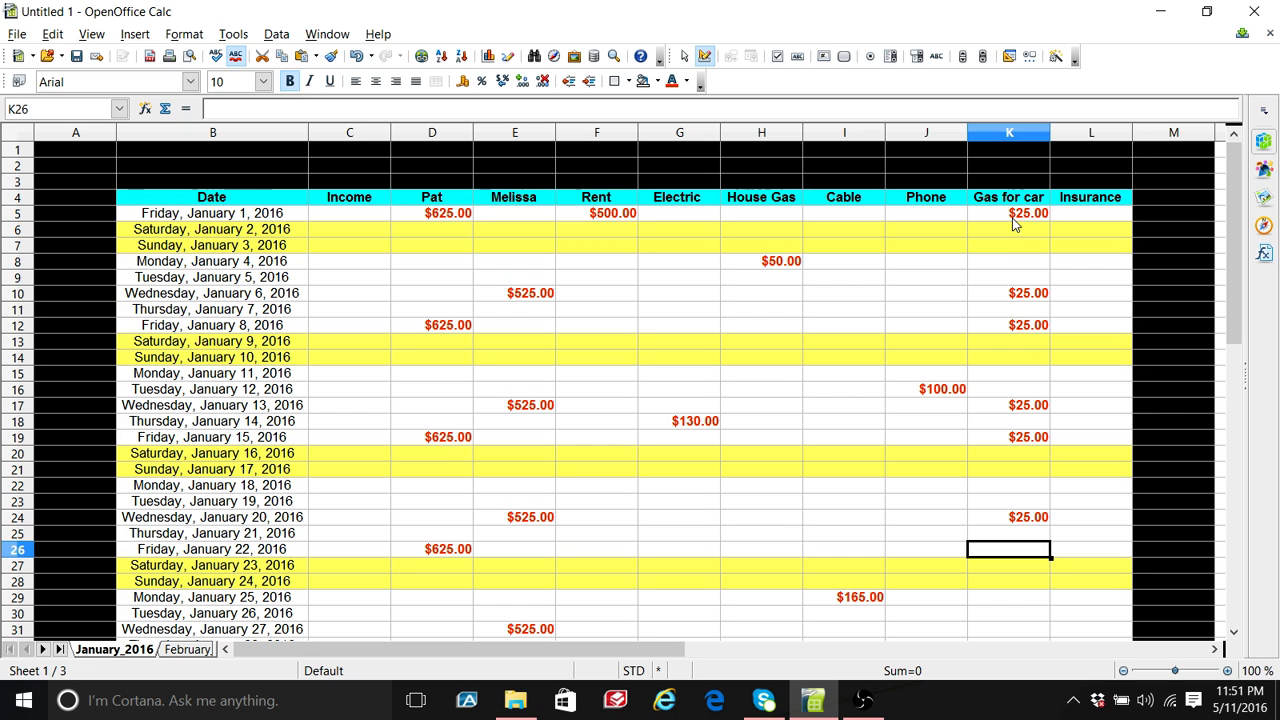
key("Down")
key("Down")
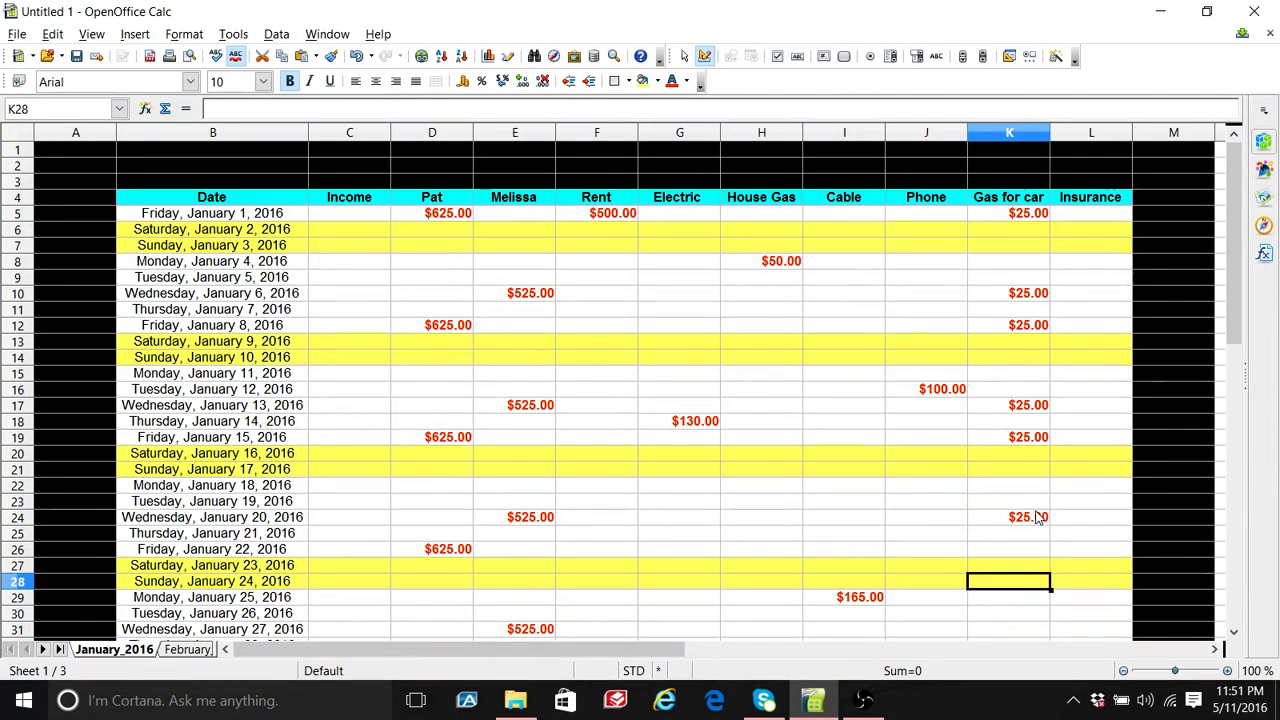
left_click(1033, 553)
type("2")
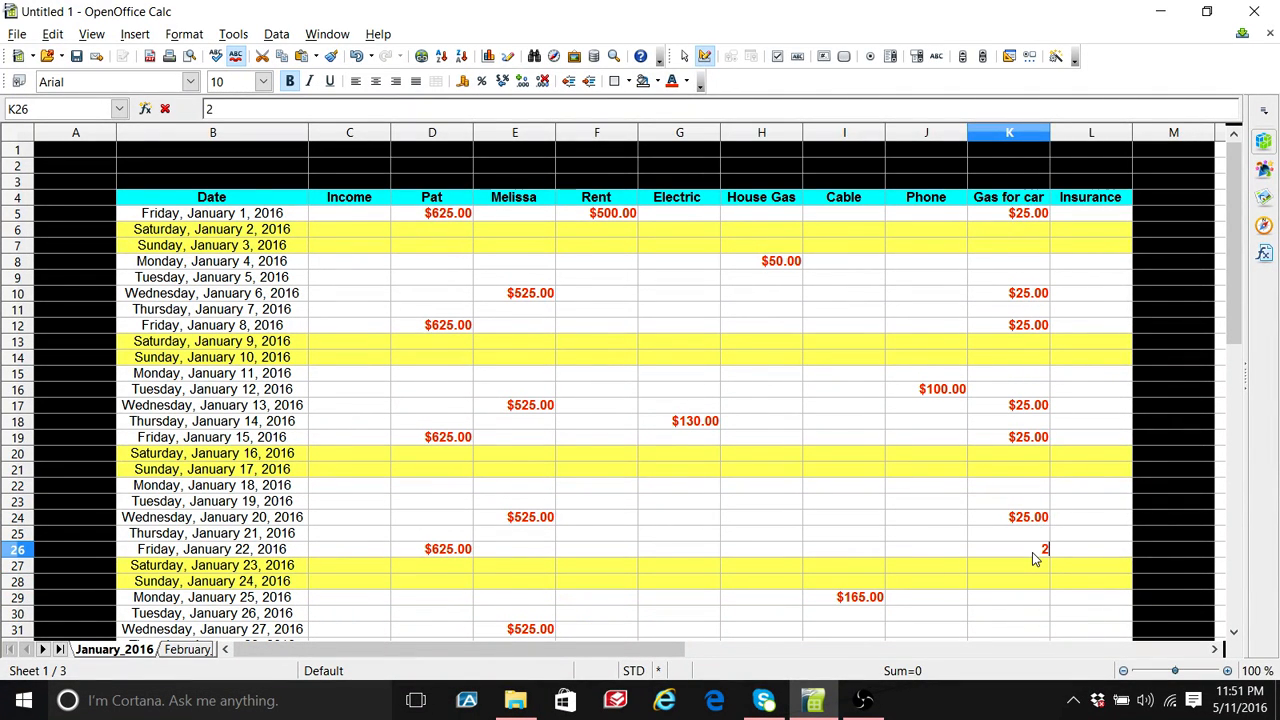
type("5")
key("Return")
Step: Enter car gas amounts of 25 in K31 and K33 for January 27 and 29
key("Down")
key("Down")
key("Down")
key("Down")
key("Down")
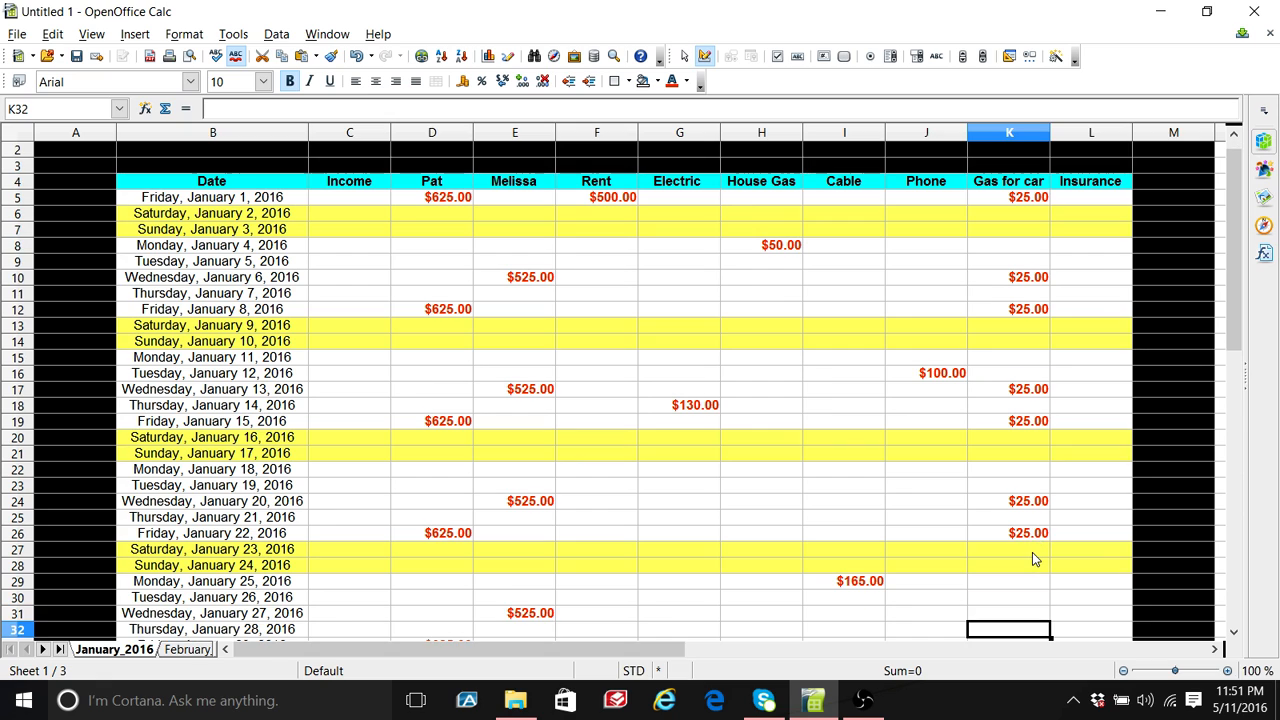
key("Down")
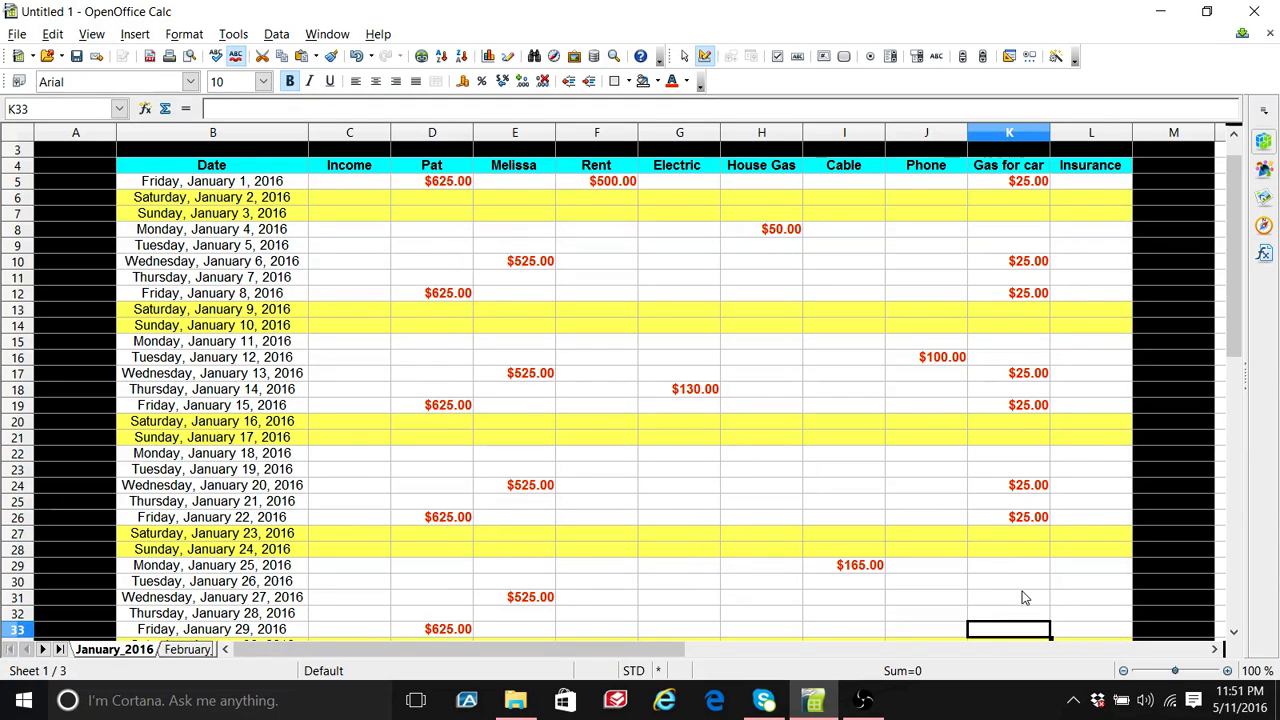
left_click(1024, 597)
type("25")
key("Return")
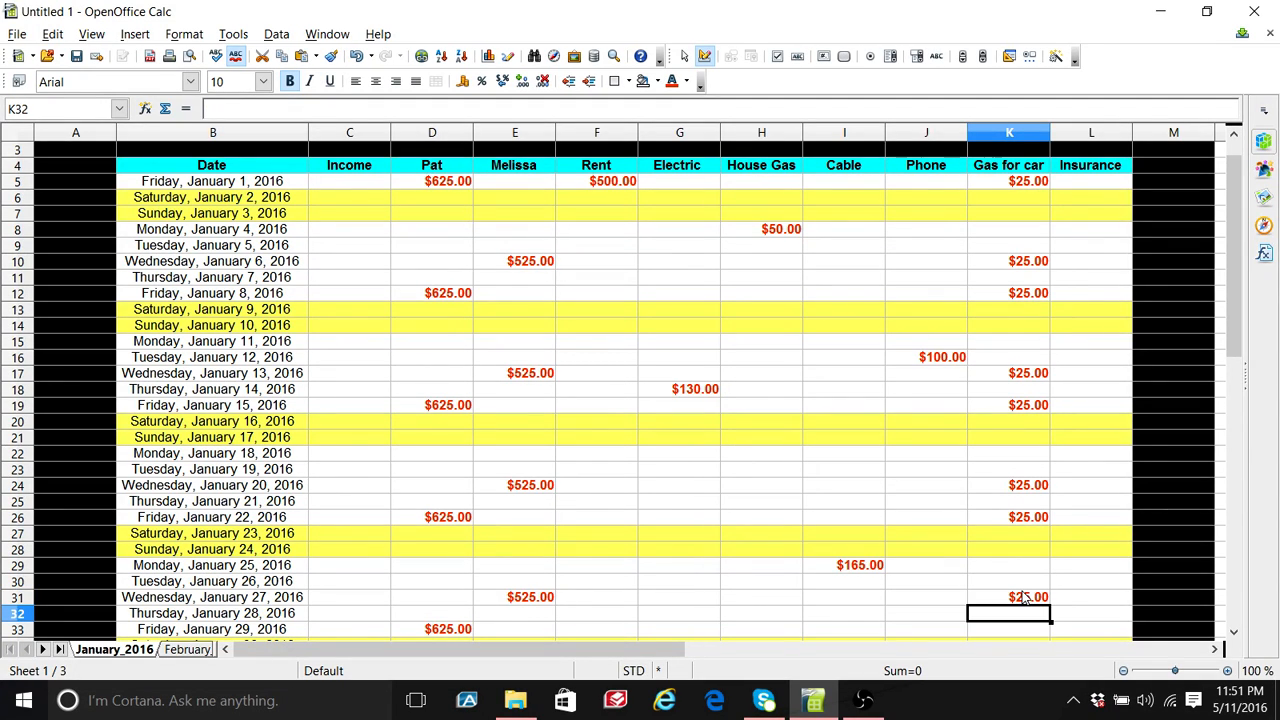
key("Down")
type("25")
key("Return")
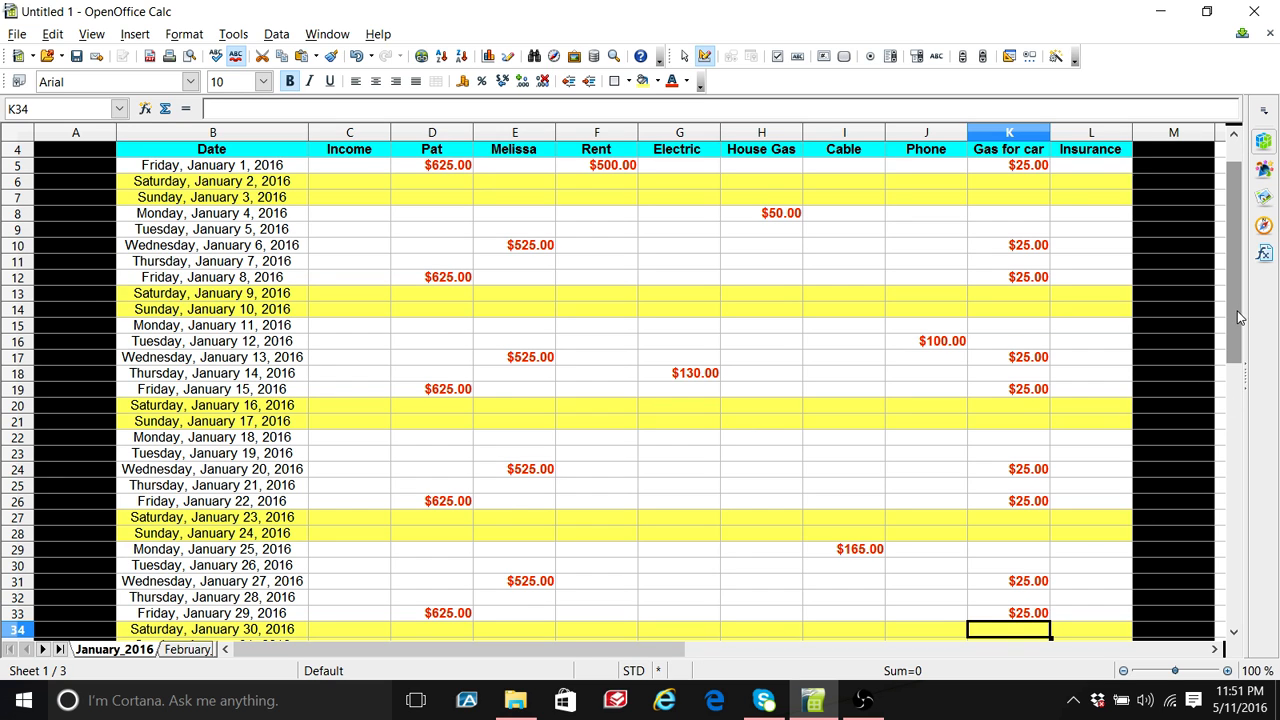
Step: Calculate the January 1 income in C5 with a SUM formula over D5:E5
left_click_drag(1238, 317, 1238, 297)
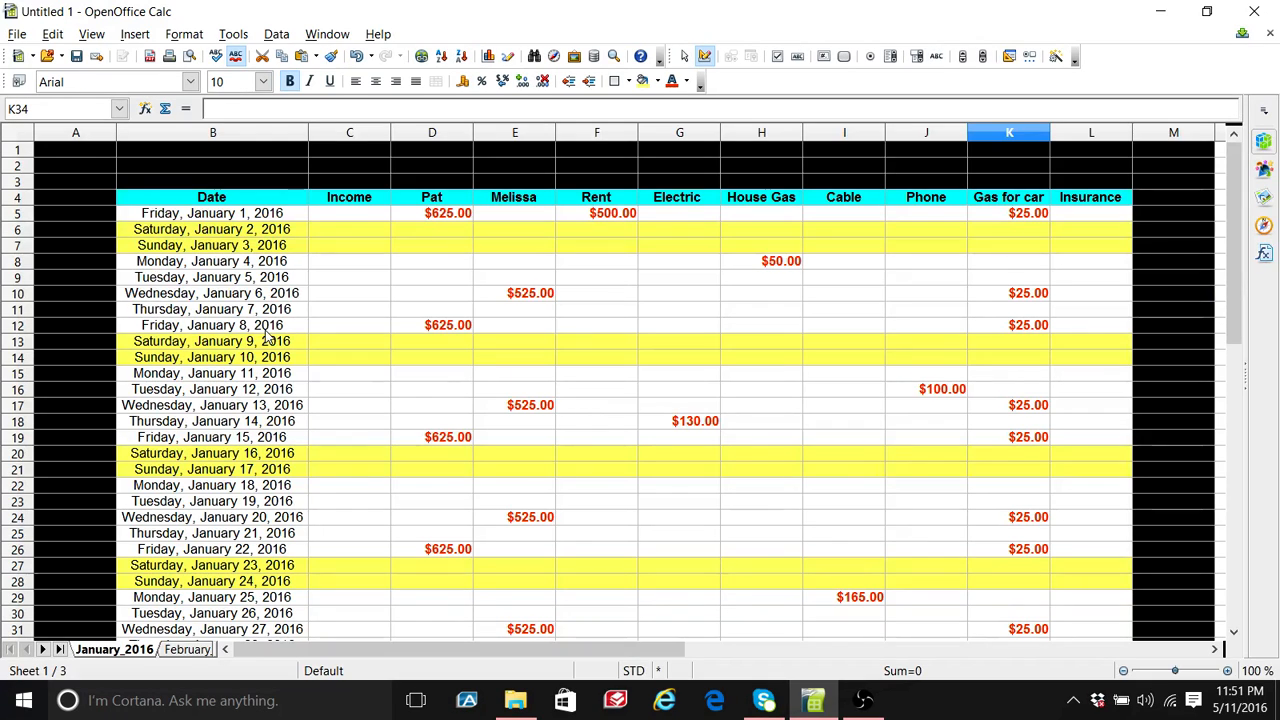
left_click(335, 218)
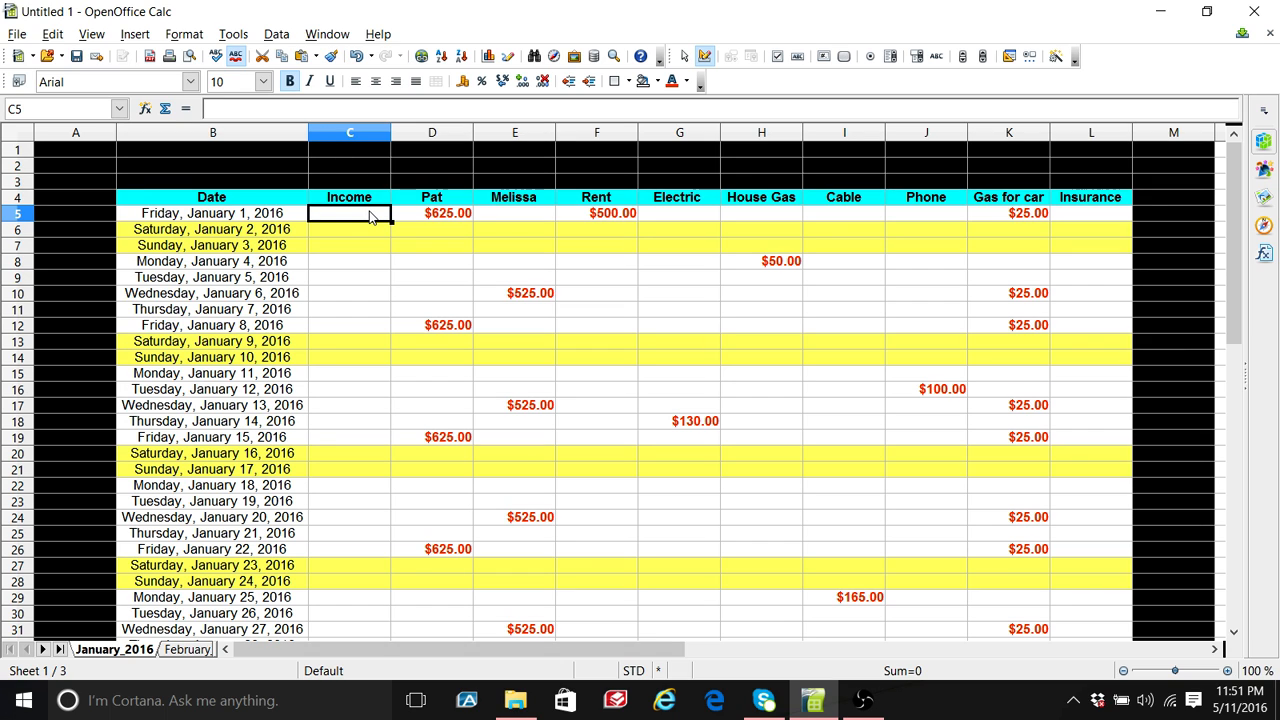
left_click(165, 108)
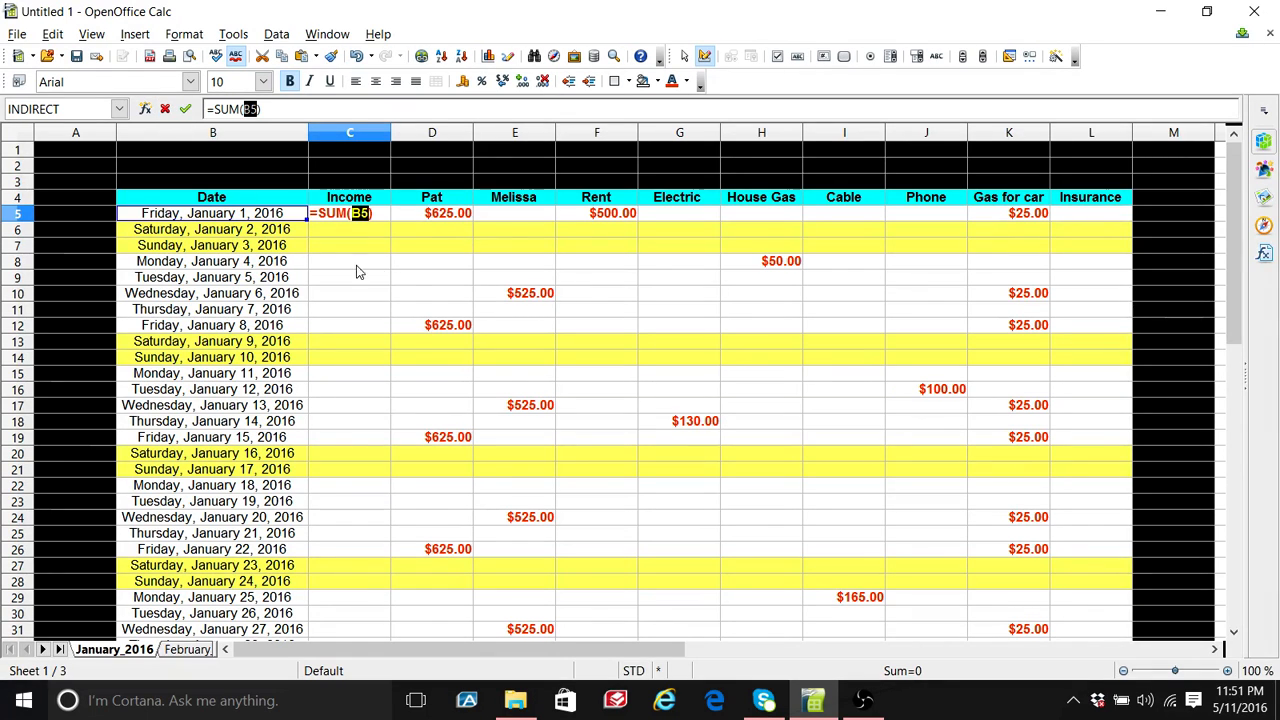
left_click(433, 218)
left_click_drag(433, 220, 493, 216)
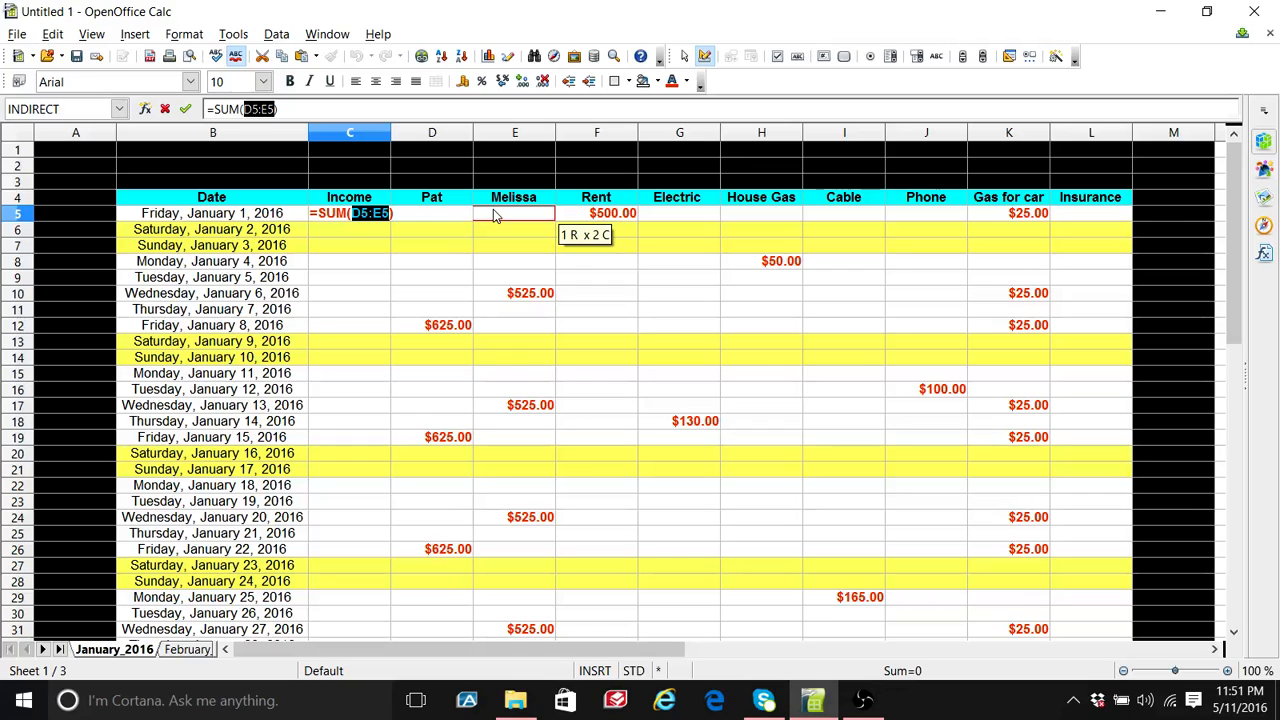
key("Return")
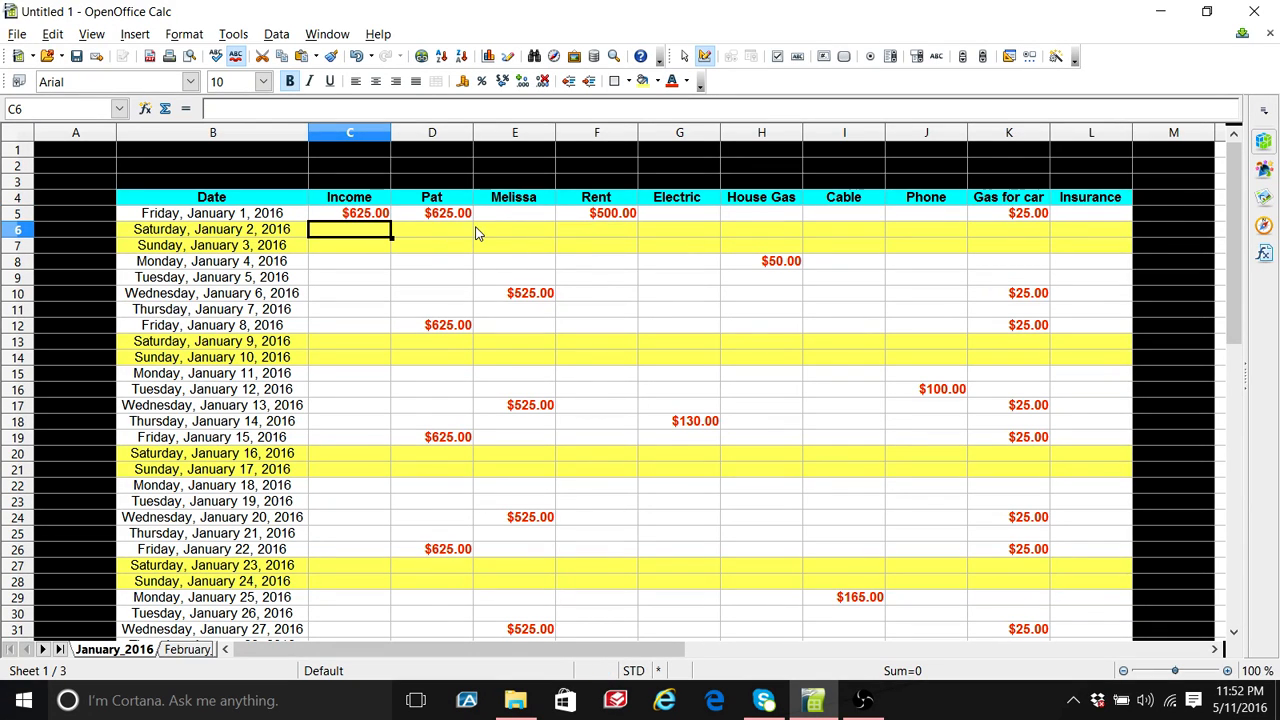
Step: Insert a SUM formula in N17 that totals the month's salary amounts in D5:E35
left_click(373, 216)
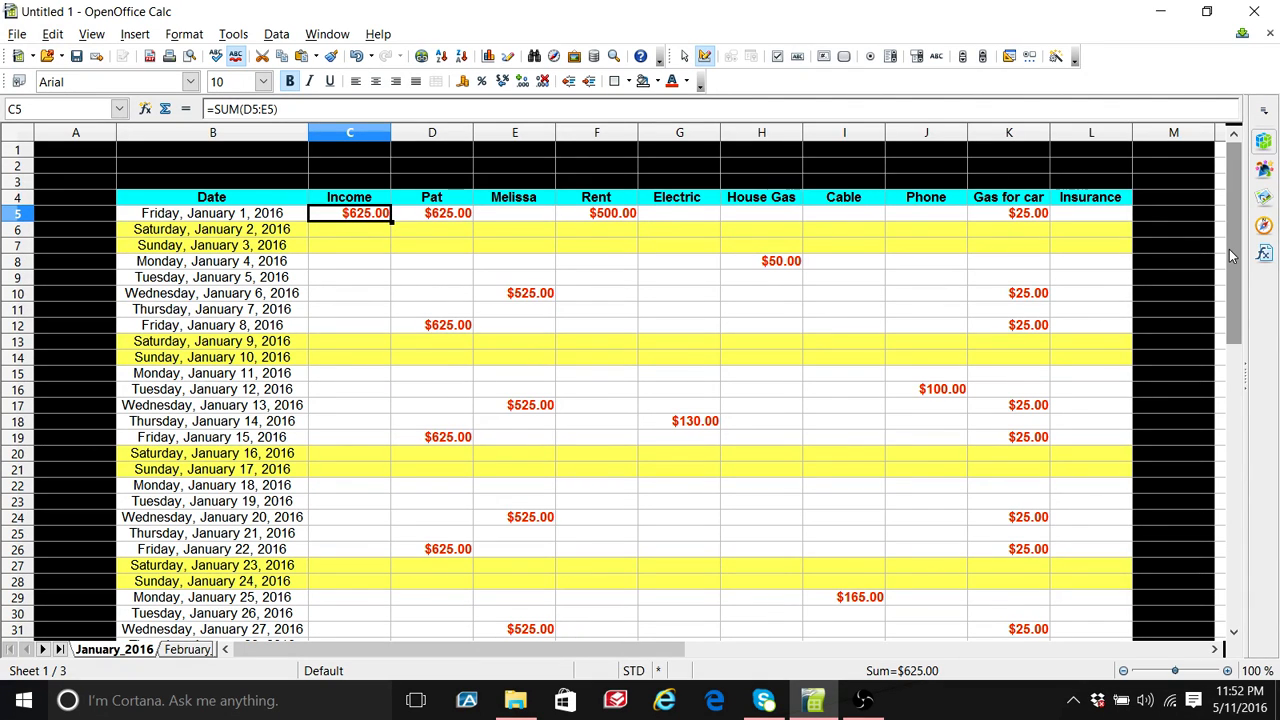
left_click_drag(1229, 249, 1245, 368)
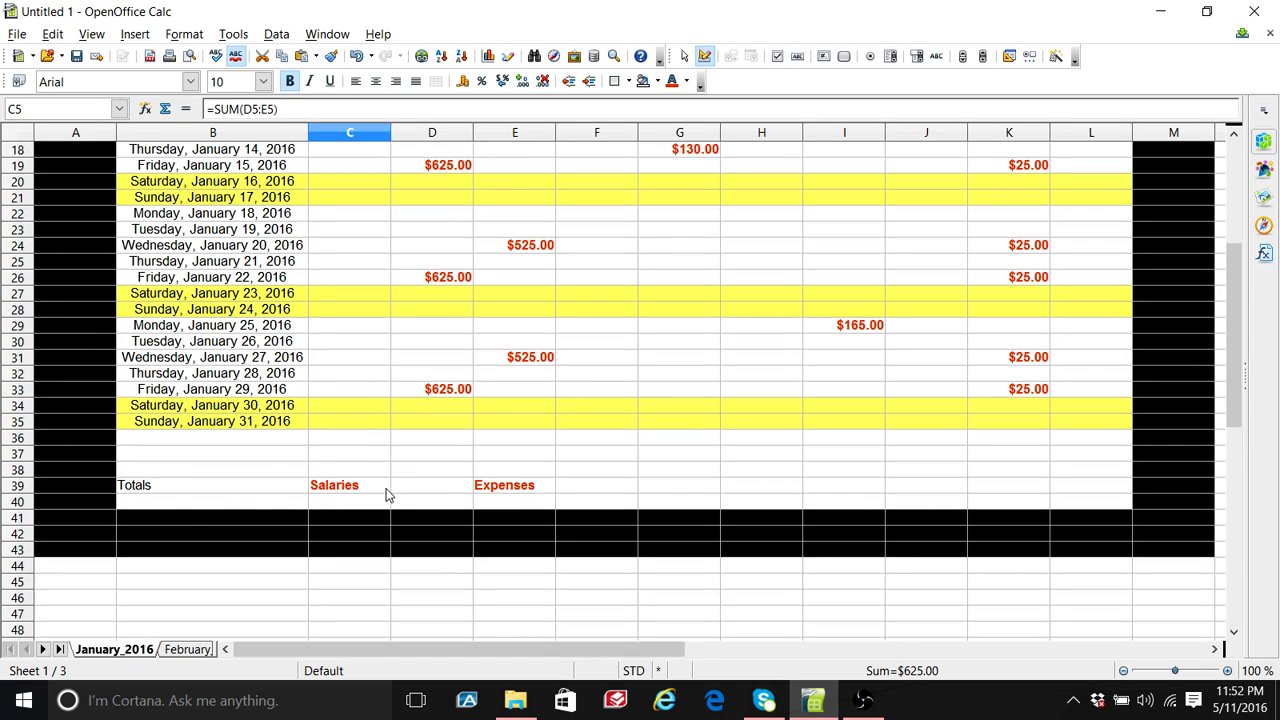
left_click(412, 488)
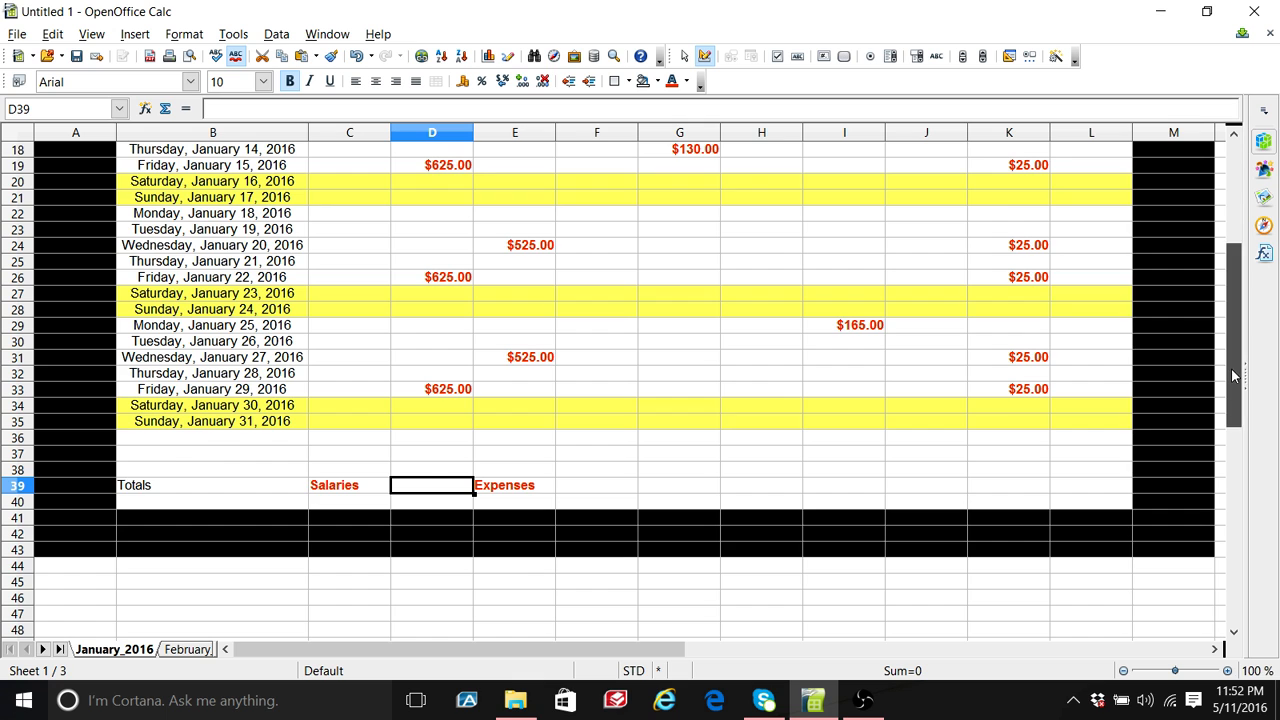
left_click_drag(1231, 369, 1217, 311)
left_click(1217, 311)
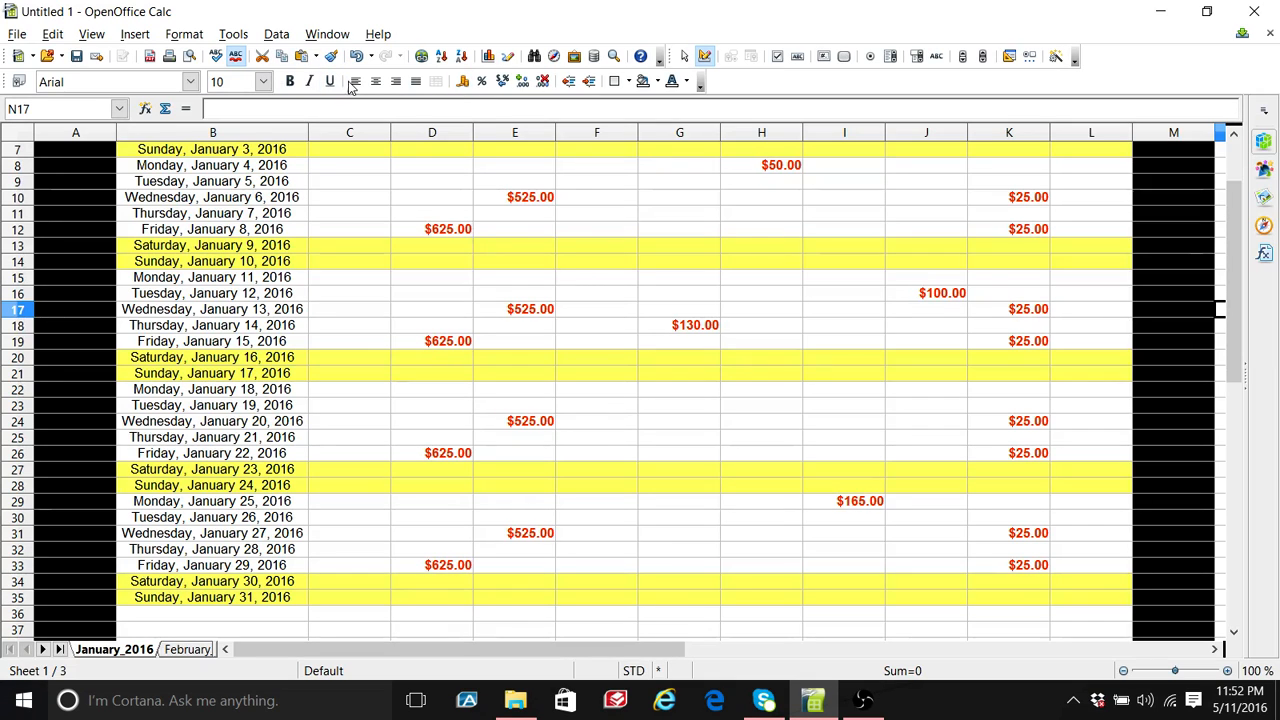
left_click(165, 109)
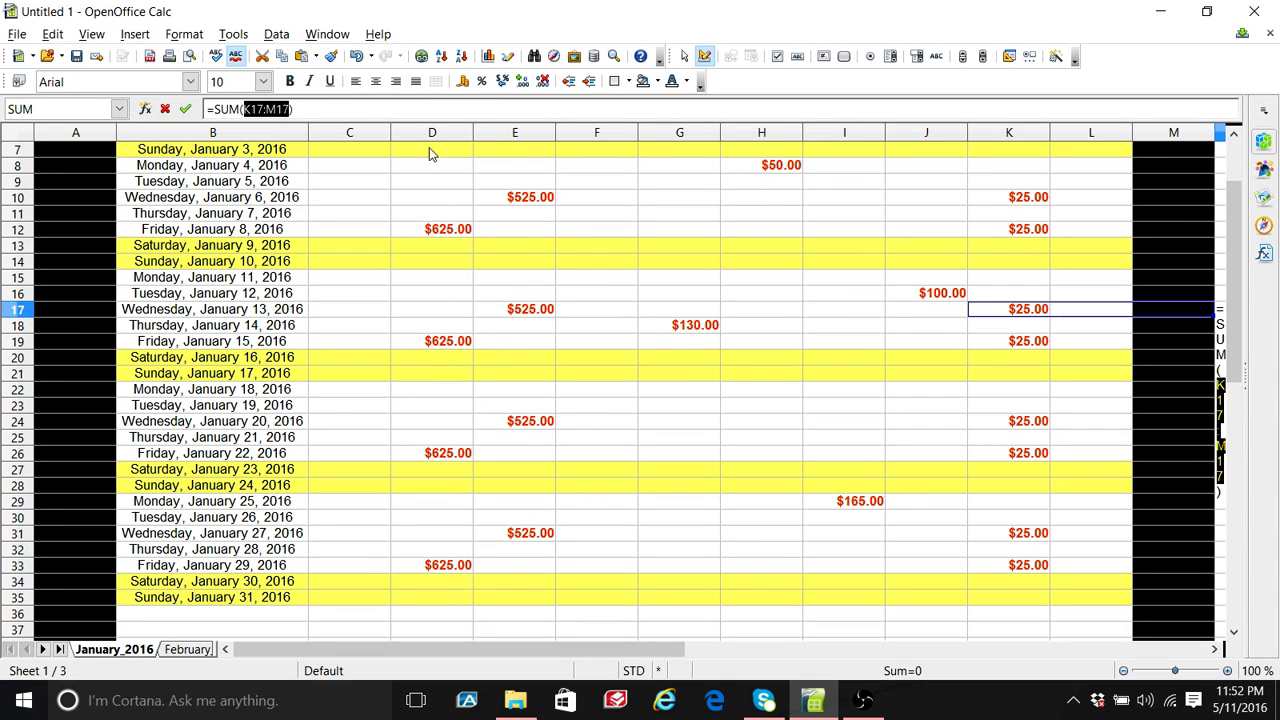
left_click_drag(1236, 281, 1236, 249)
left_click_drag(437, 200, 508, 540)
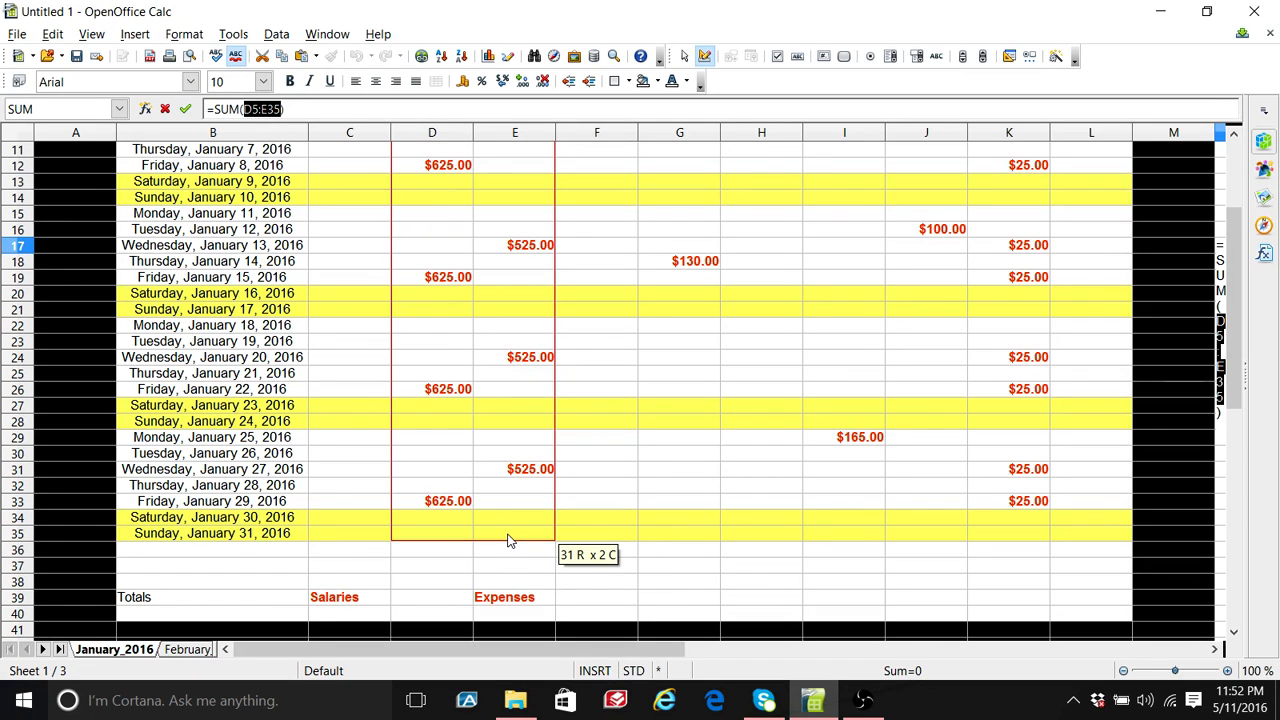
left_click_drag(508, 540, 508, 540)
key("Return")
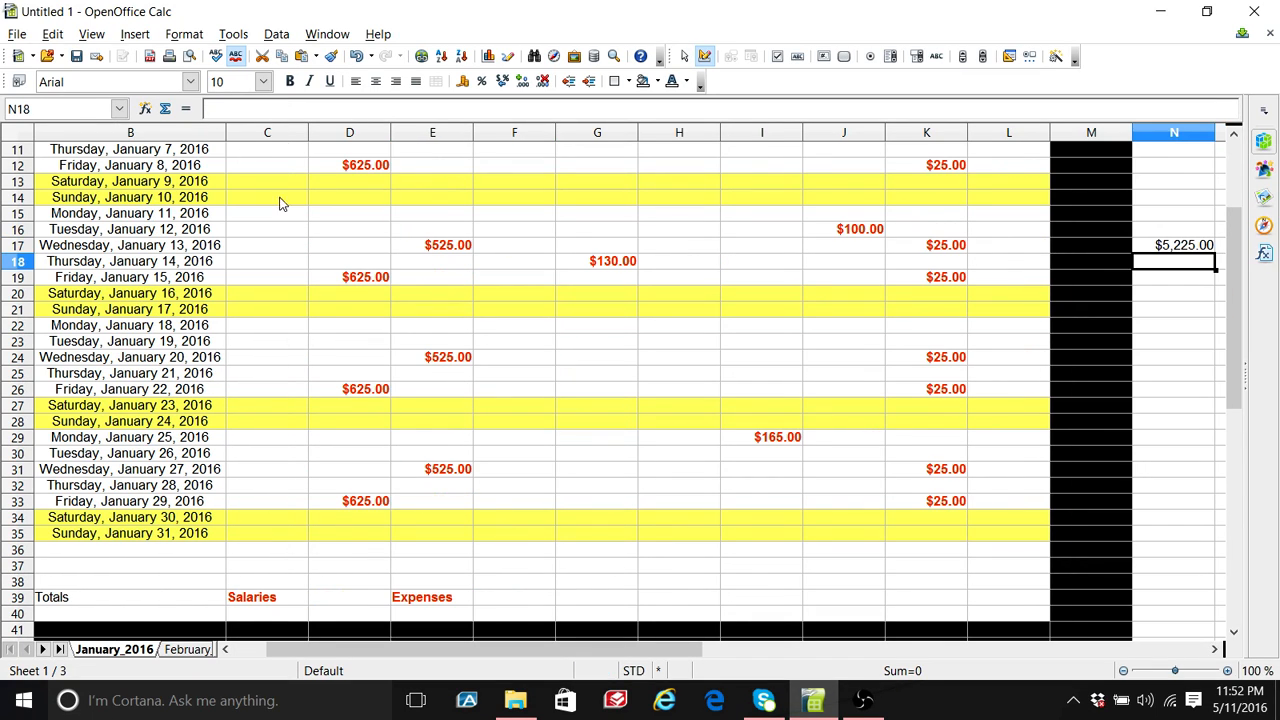
Step: Total January's salary entries from columns D and E with a SUM formula in D39, beside the Salaries label
left_click(345, 595)
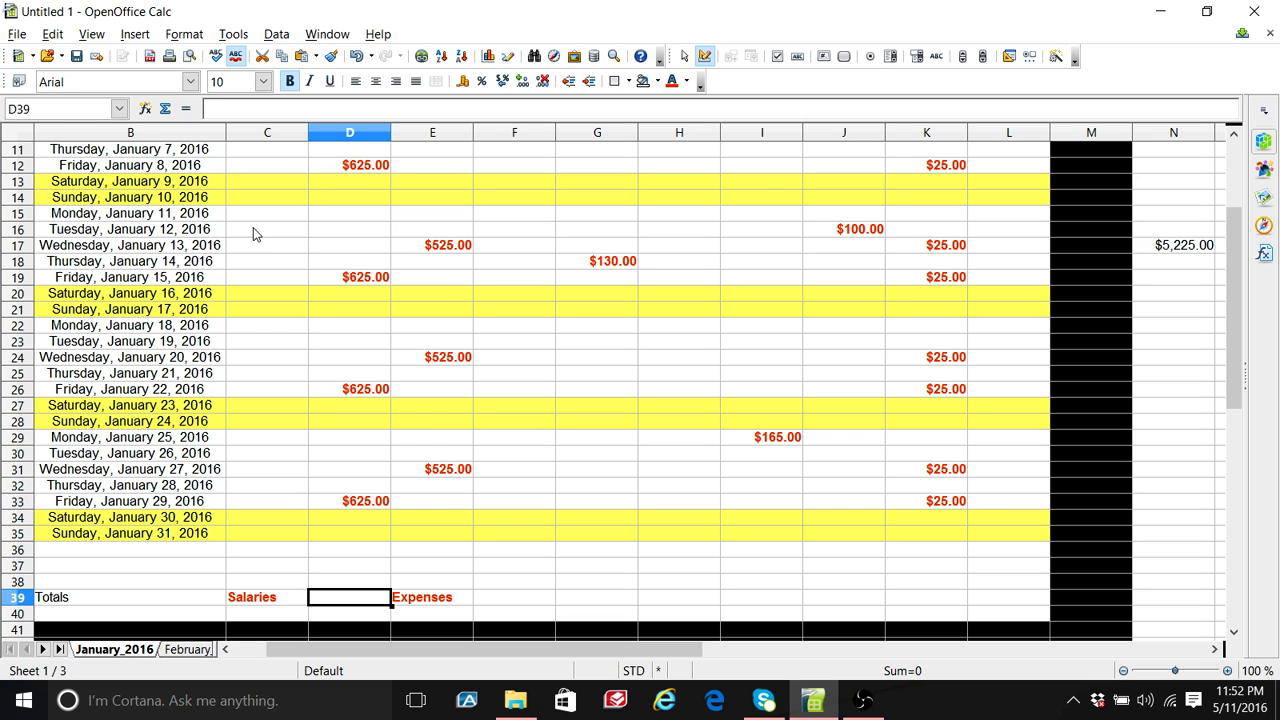
left_click(166, 109)
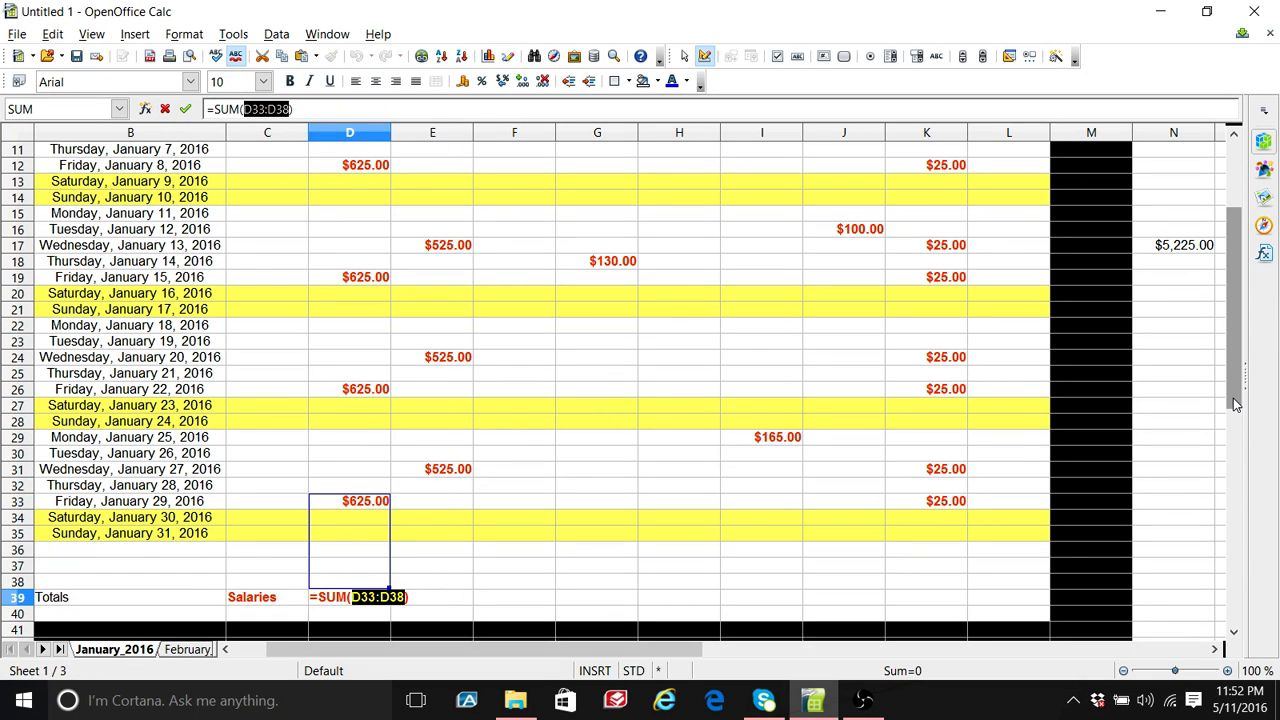
left_click_drag(1233, 398, 1233, 338)
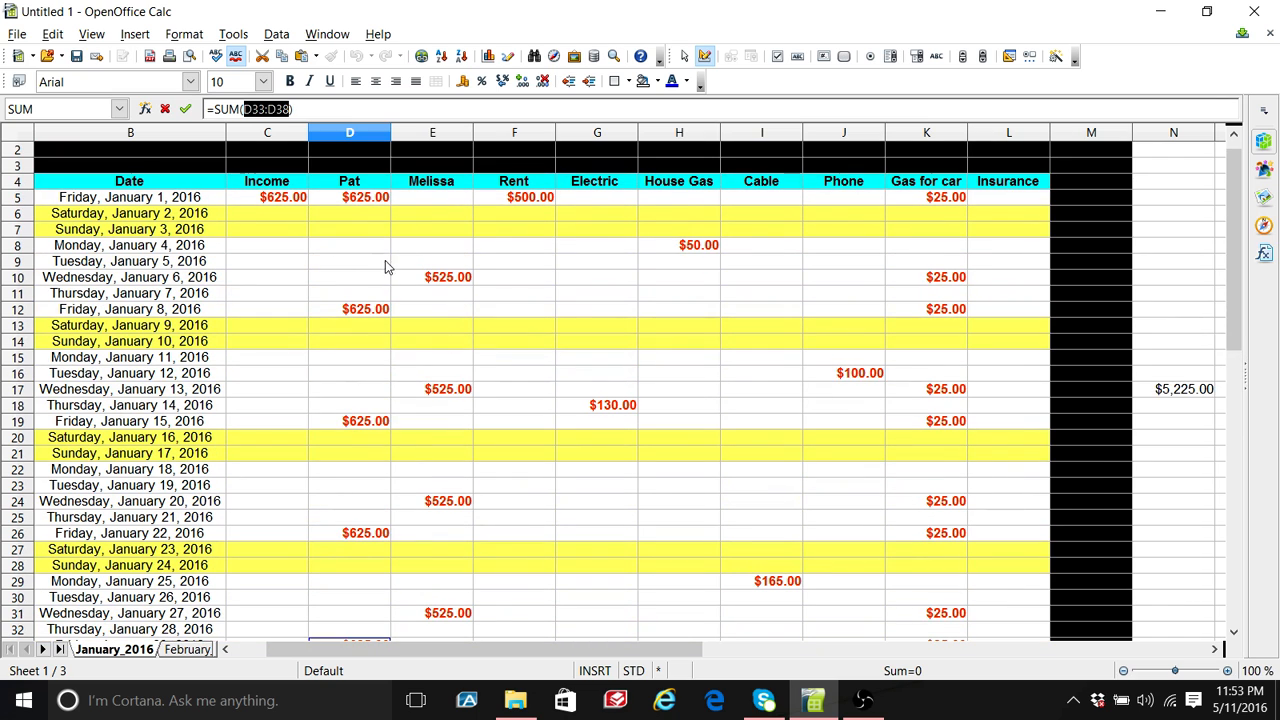
left_click_drag(372, 200, 408, 530)
key("Return")
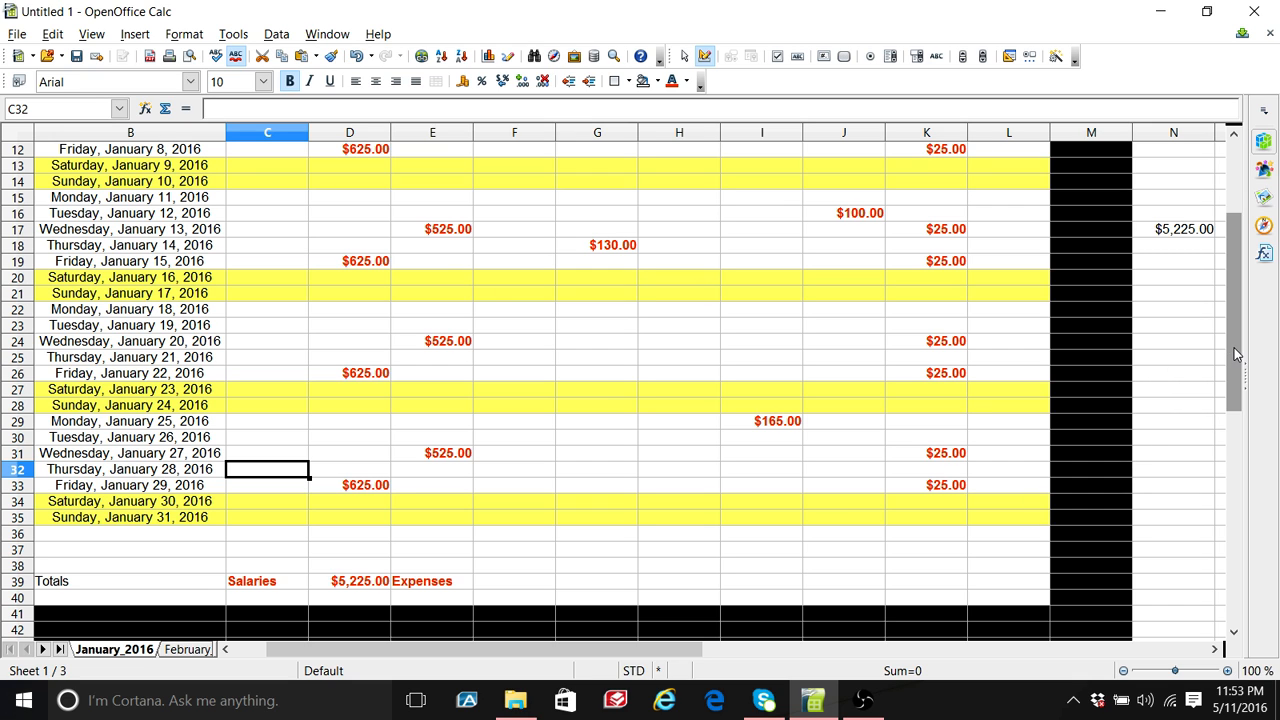
left_click_drag(1236, 354, 1232, 278)
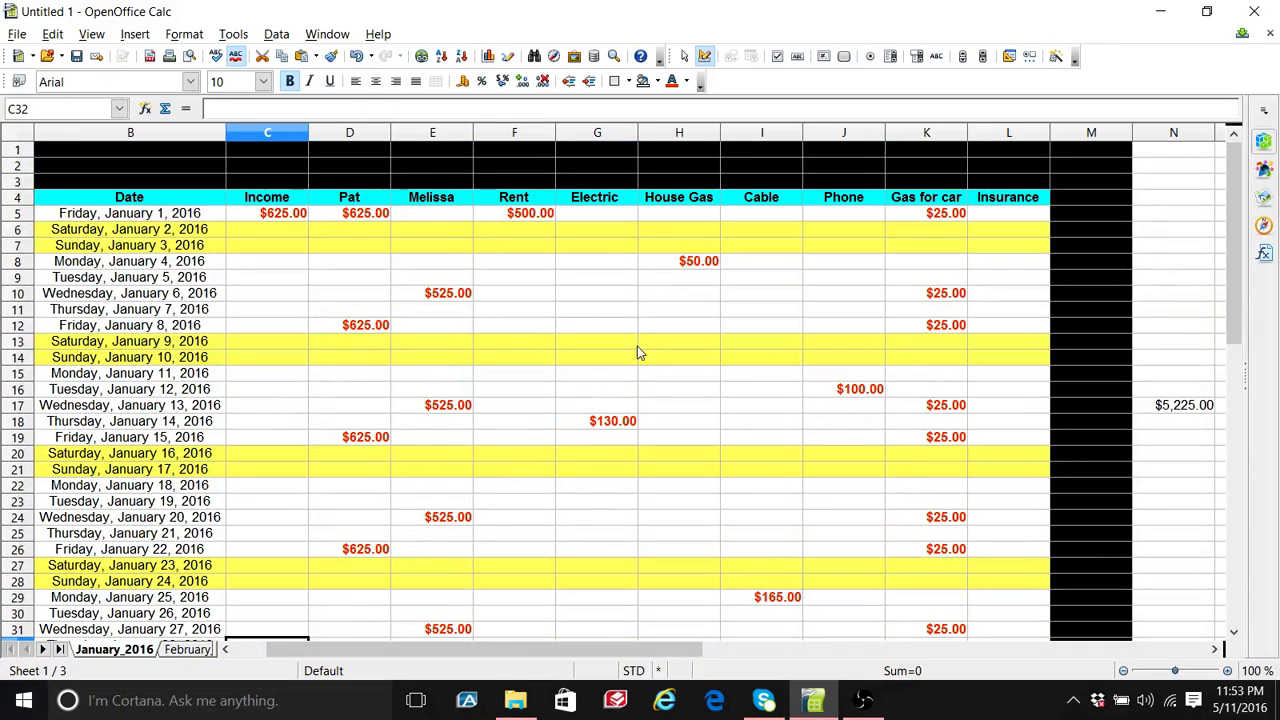
left_click_drag(535, 221, 978, 479)
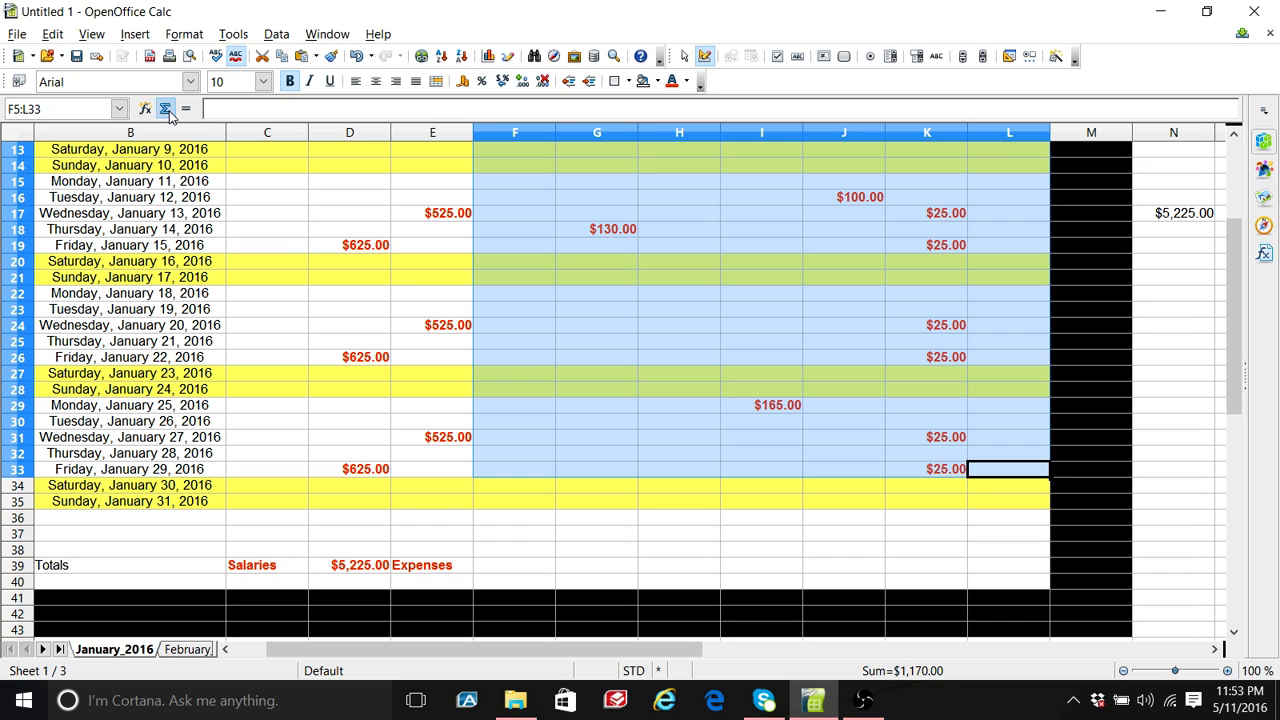
left_click(677, 551)
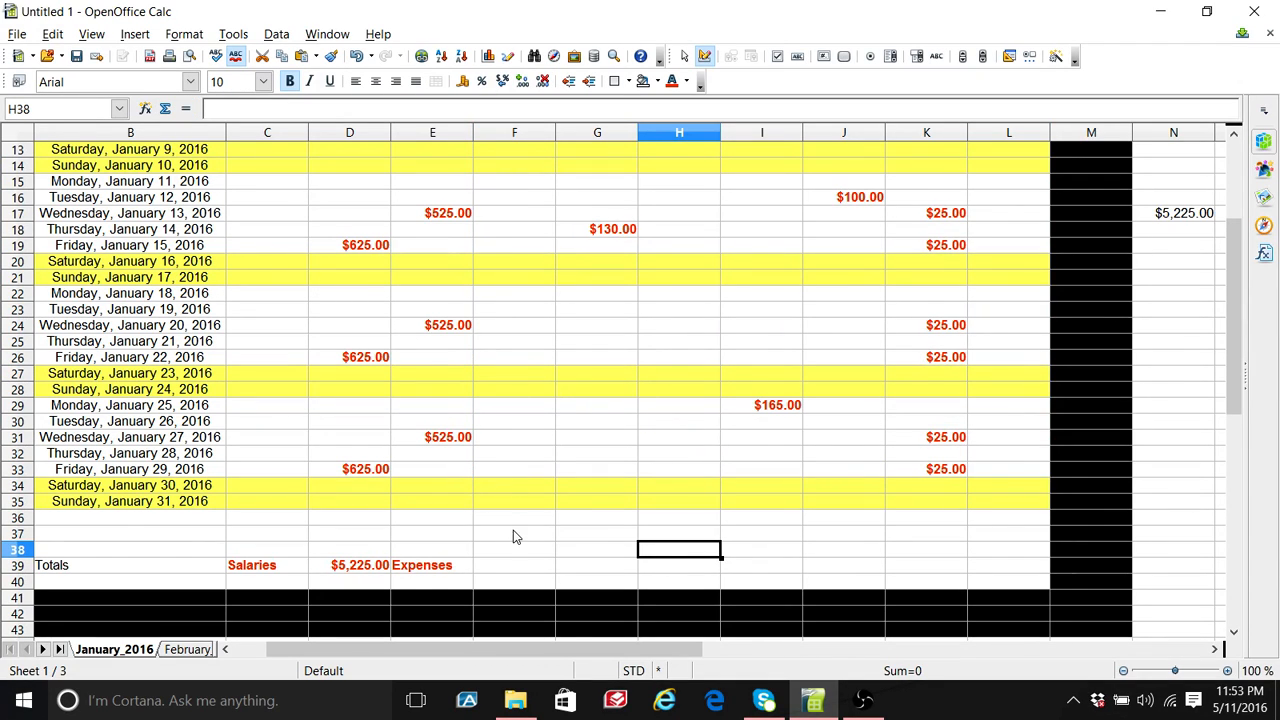
Step: Move the Expenses label by entering "Expenses" in F39 and deleting the contents of E39
left_click(517, 570)
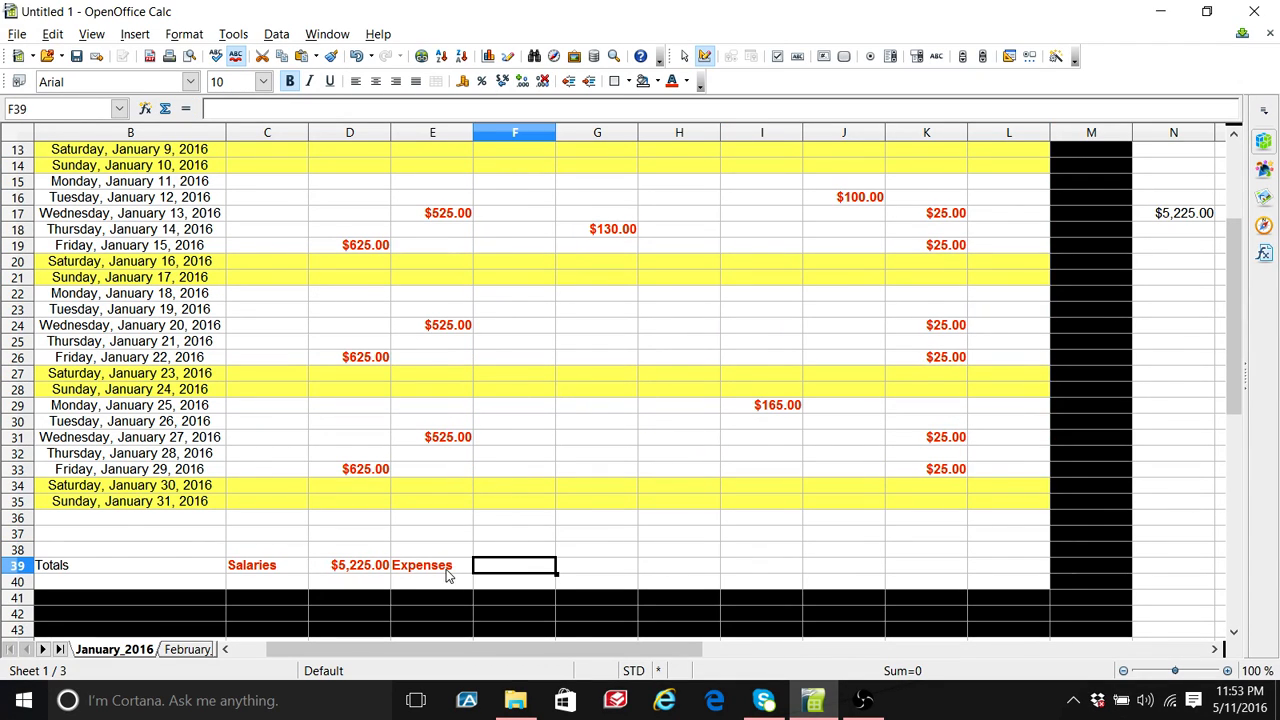
left_click(447, 575)
left_click(517, 572)
type("E")
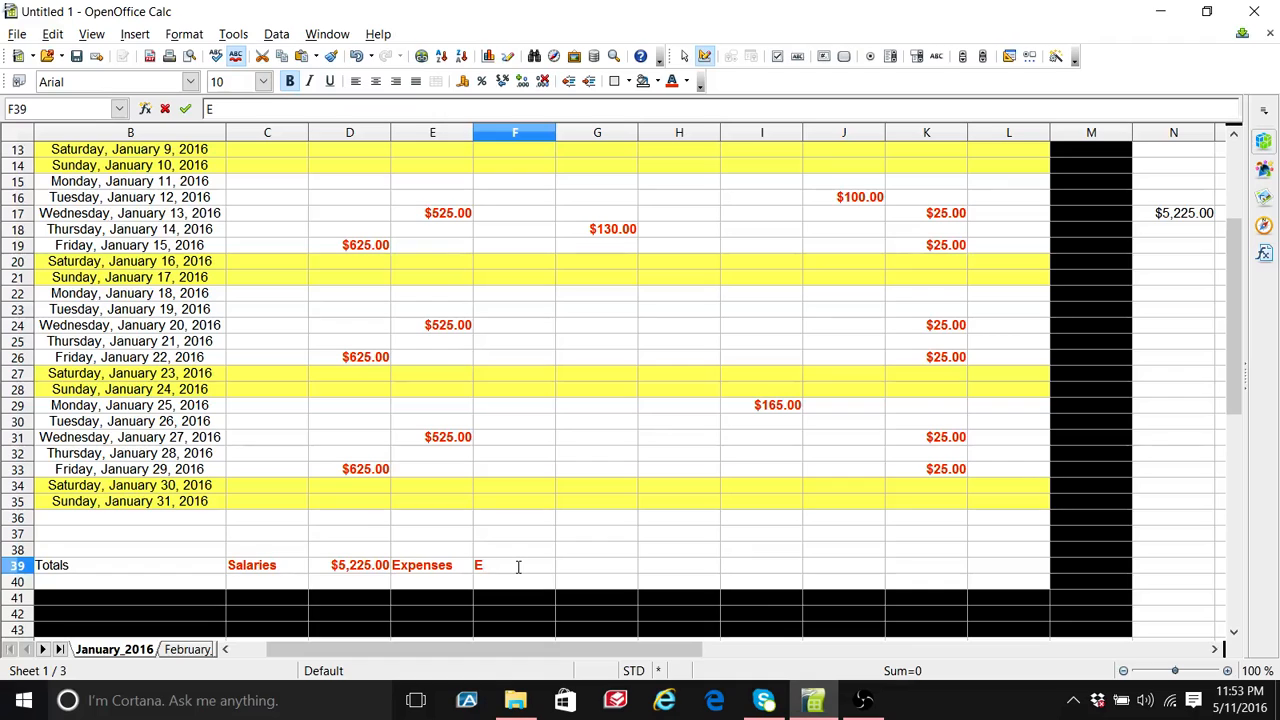
type("xpenses")
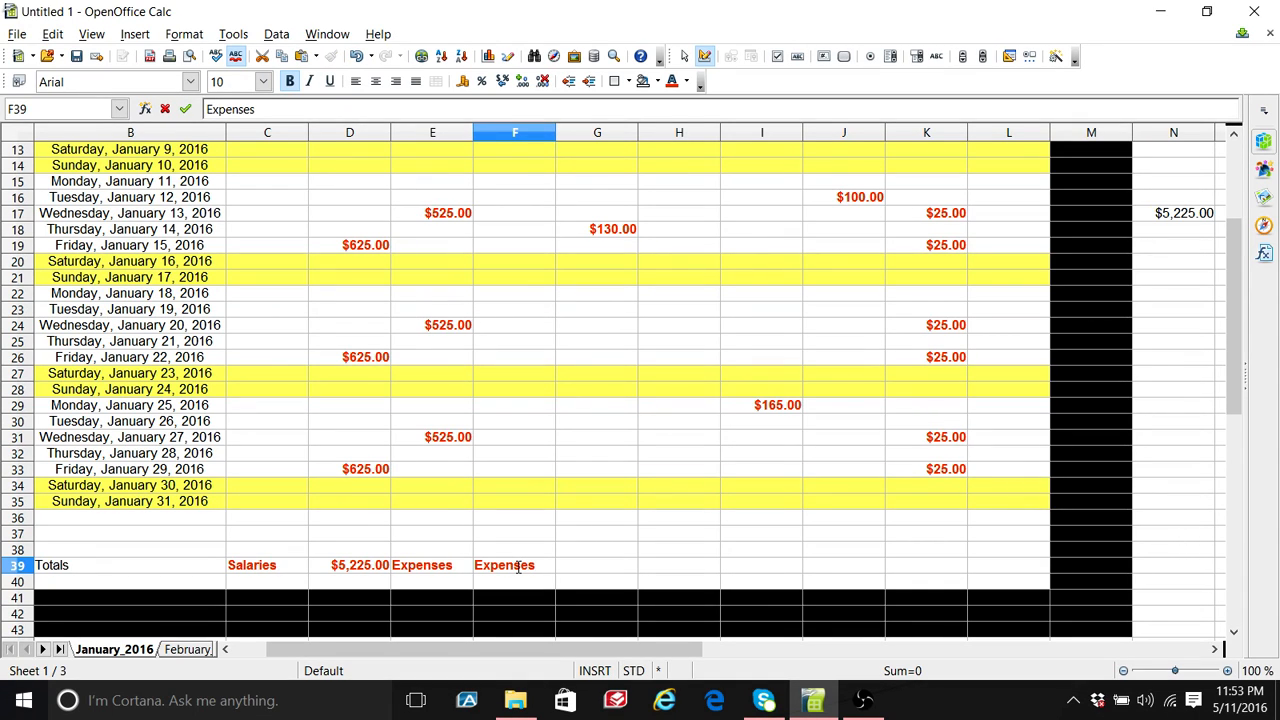
left_click(456, 568)
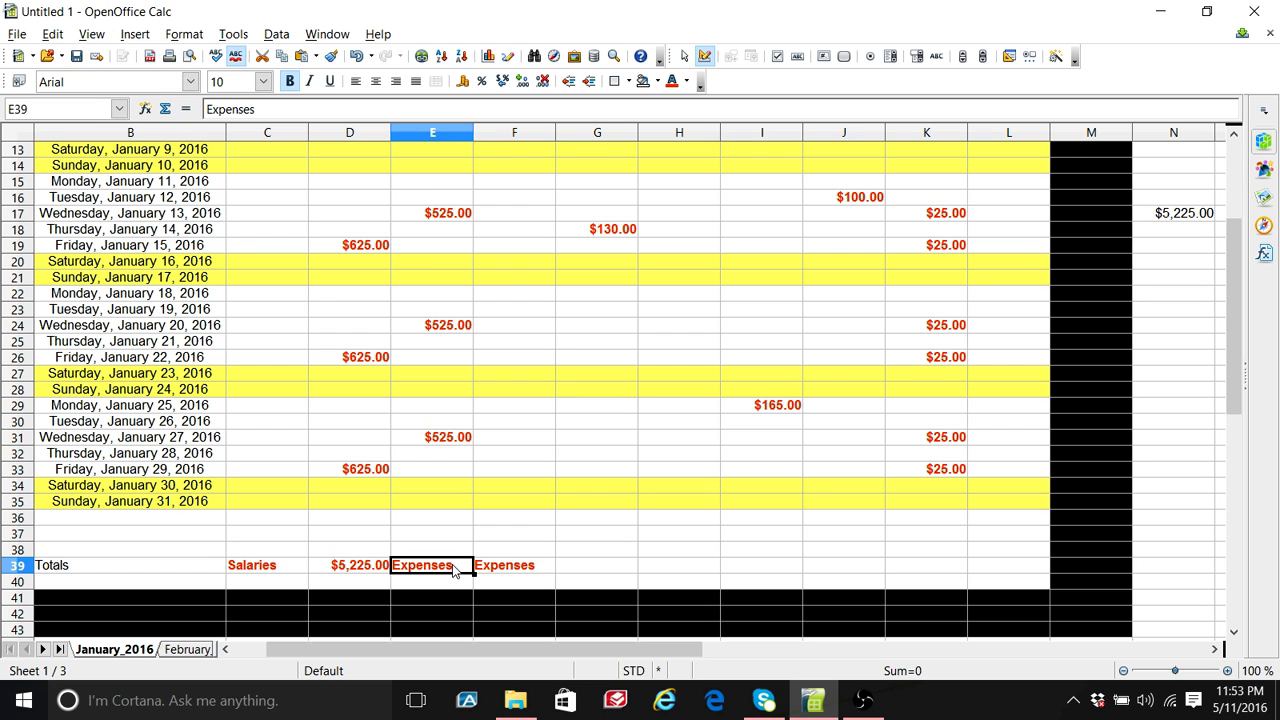
key("BackSpace")
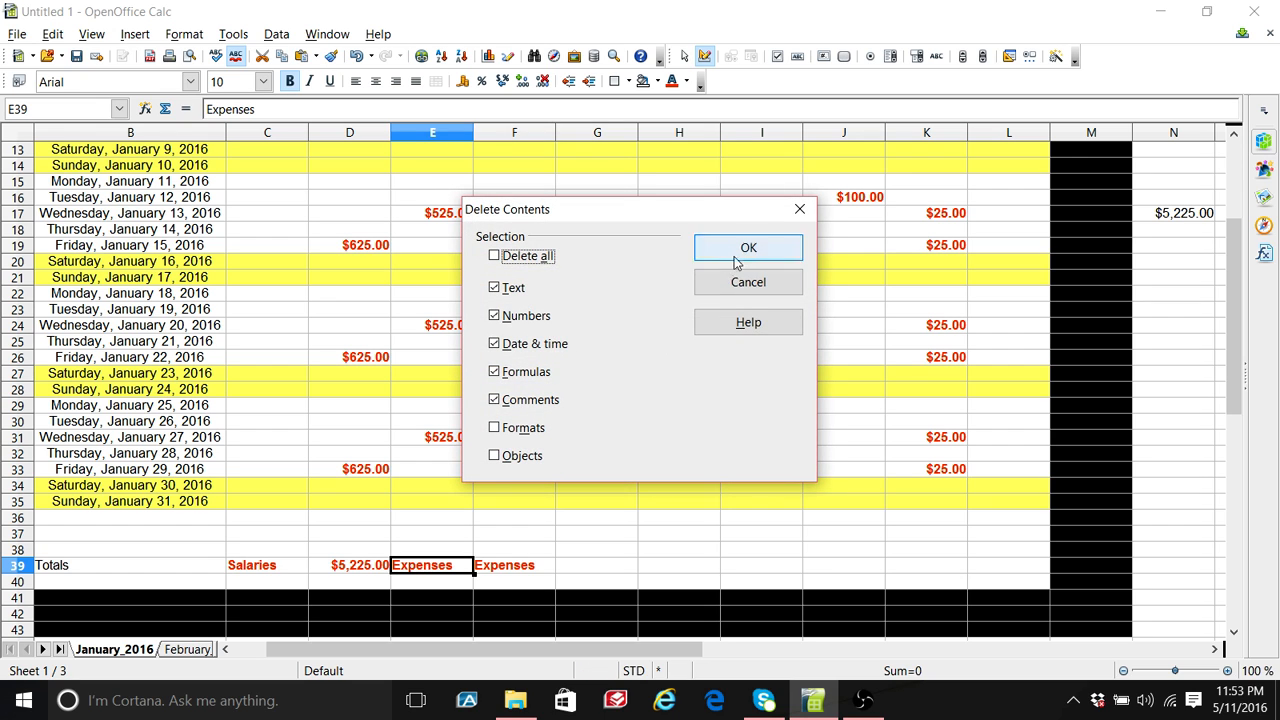
left_click(738, 260)
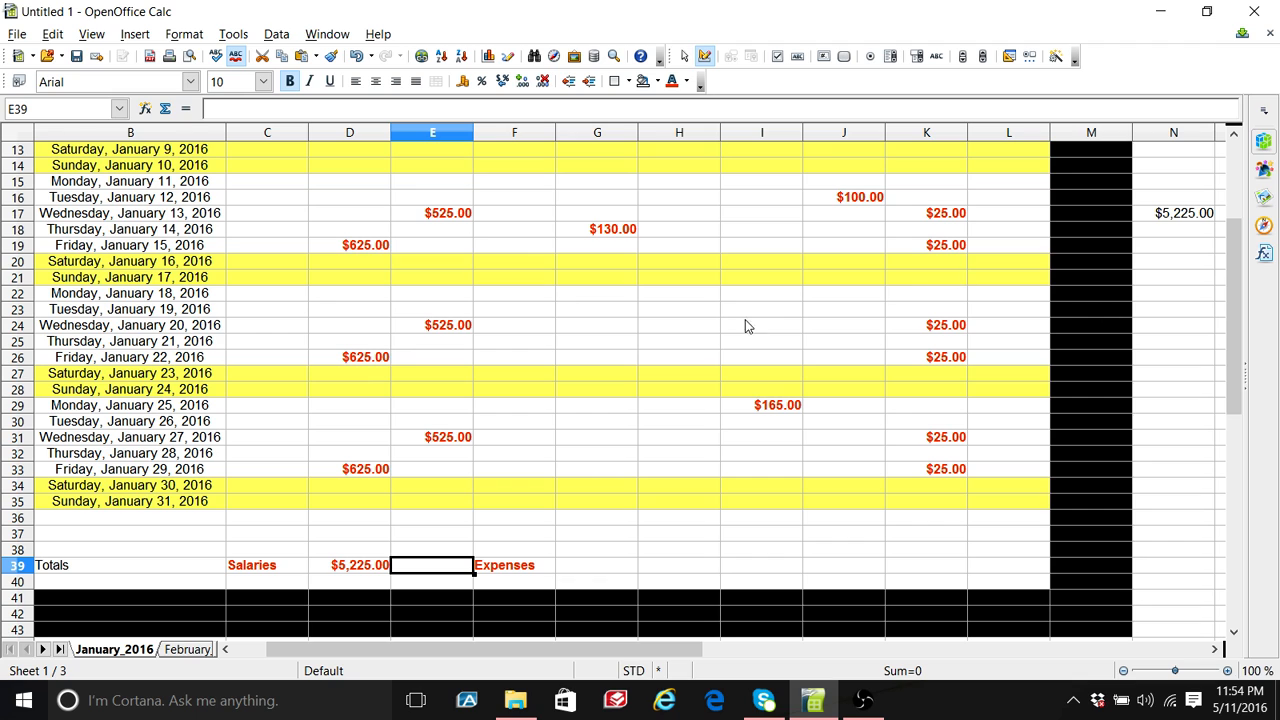
Step: Total all January expenses with the formula =SUM(F5:L35) in G39, beside the Expenses label
left_click(590, 565)
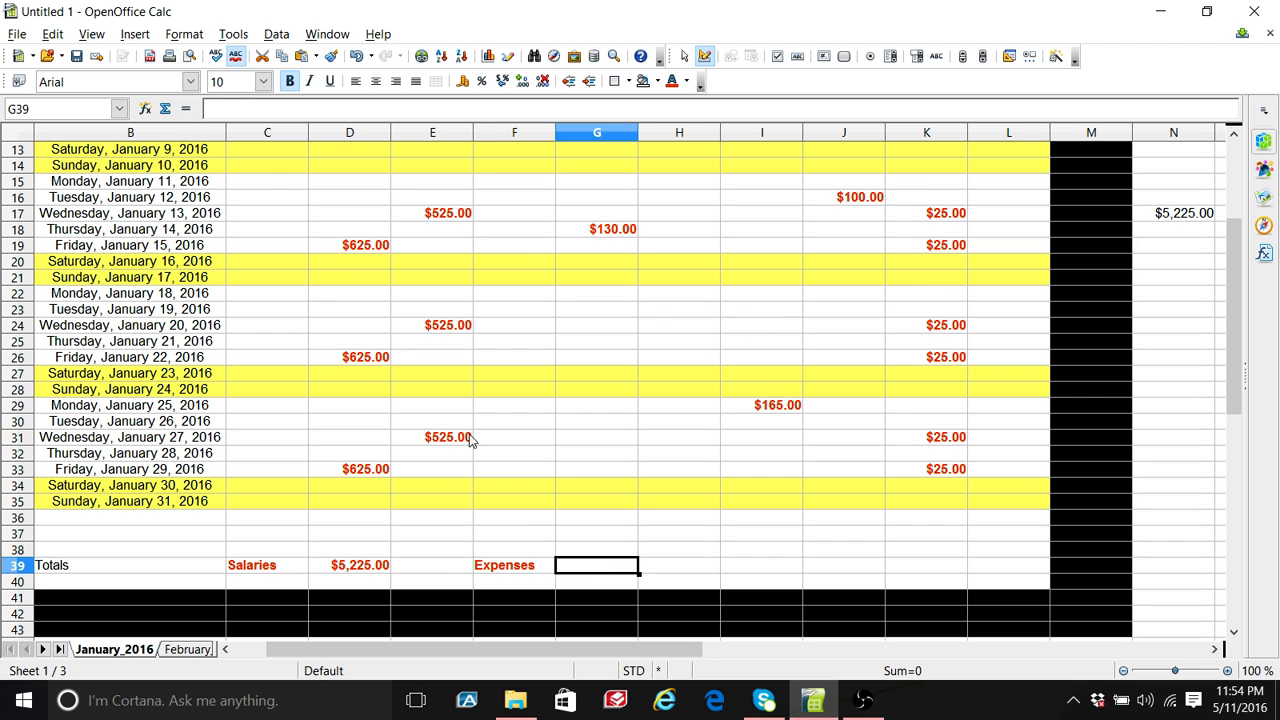
left_click(167, 109)
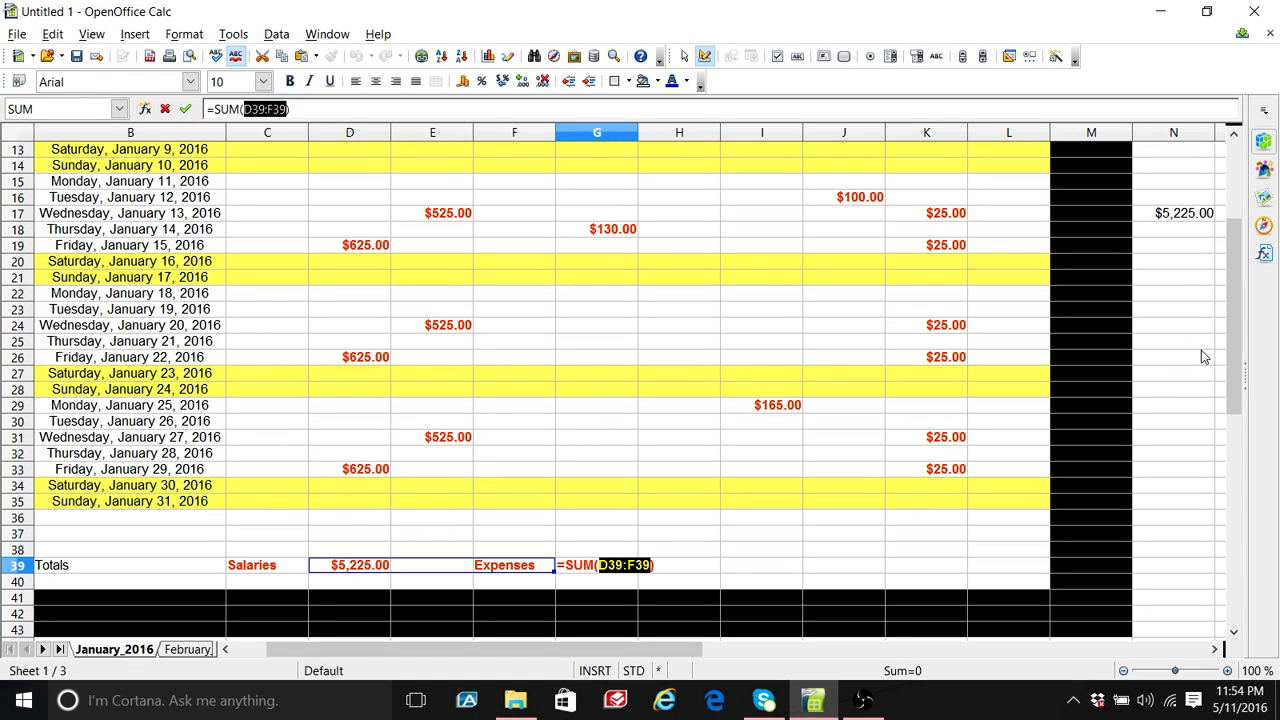
left_click_drag(1233, 369, 1234, 290)
left_click_drag(531, 218, 987, 447)
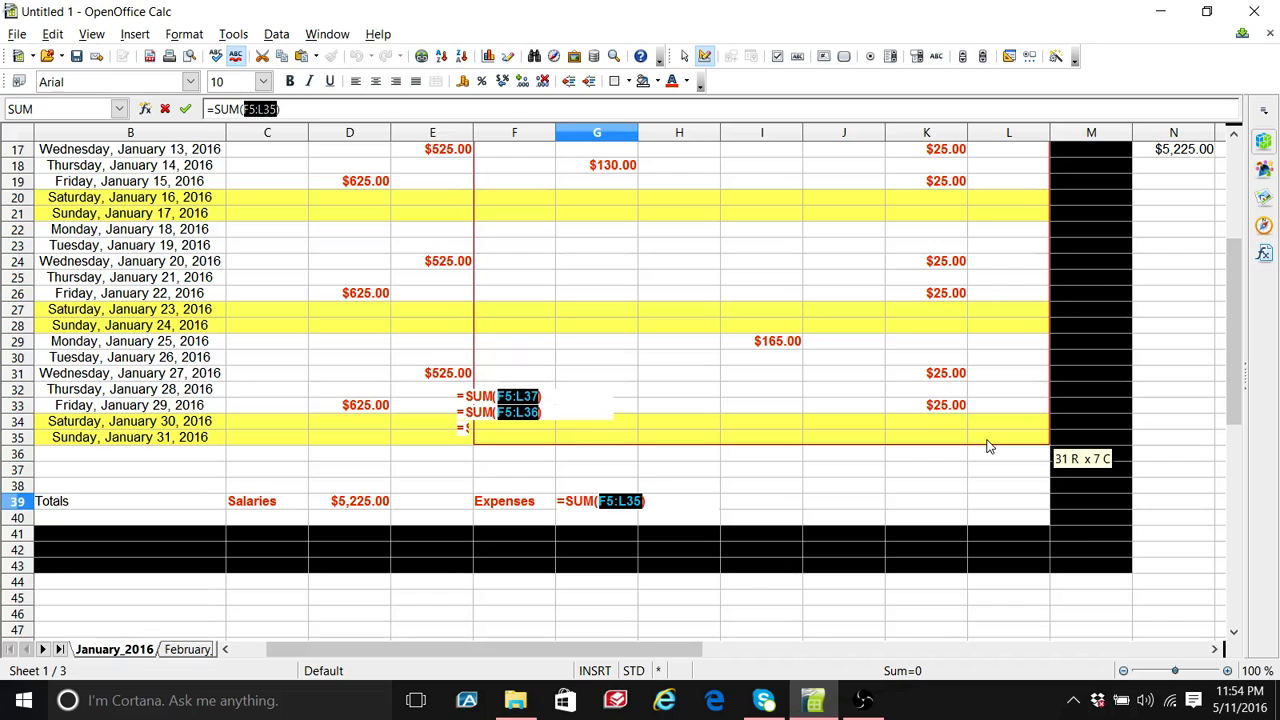
key("Return")
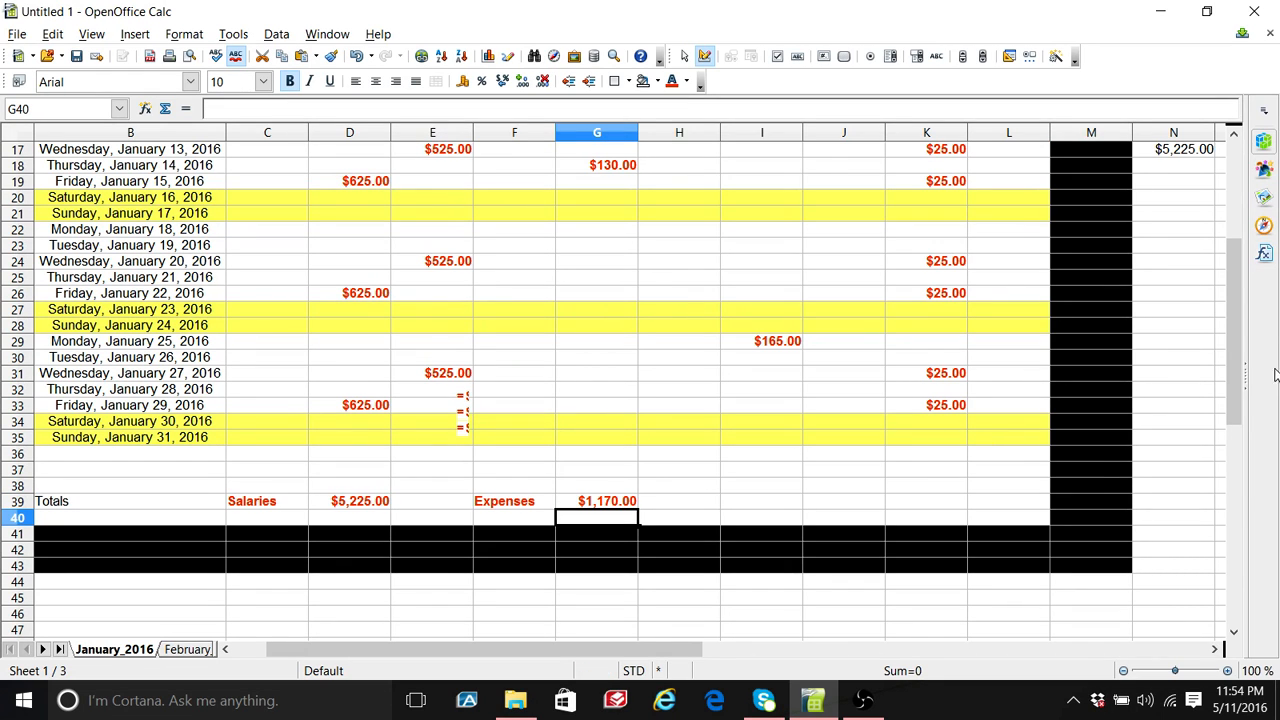
Step: Enter an insurance expense of 90 for Monday, January 11, 2016 in cell L15
left_click_drag(1237, 382, 1207, 241)
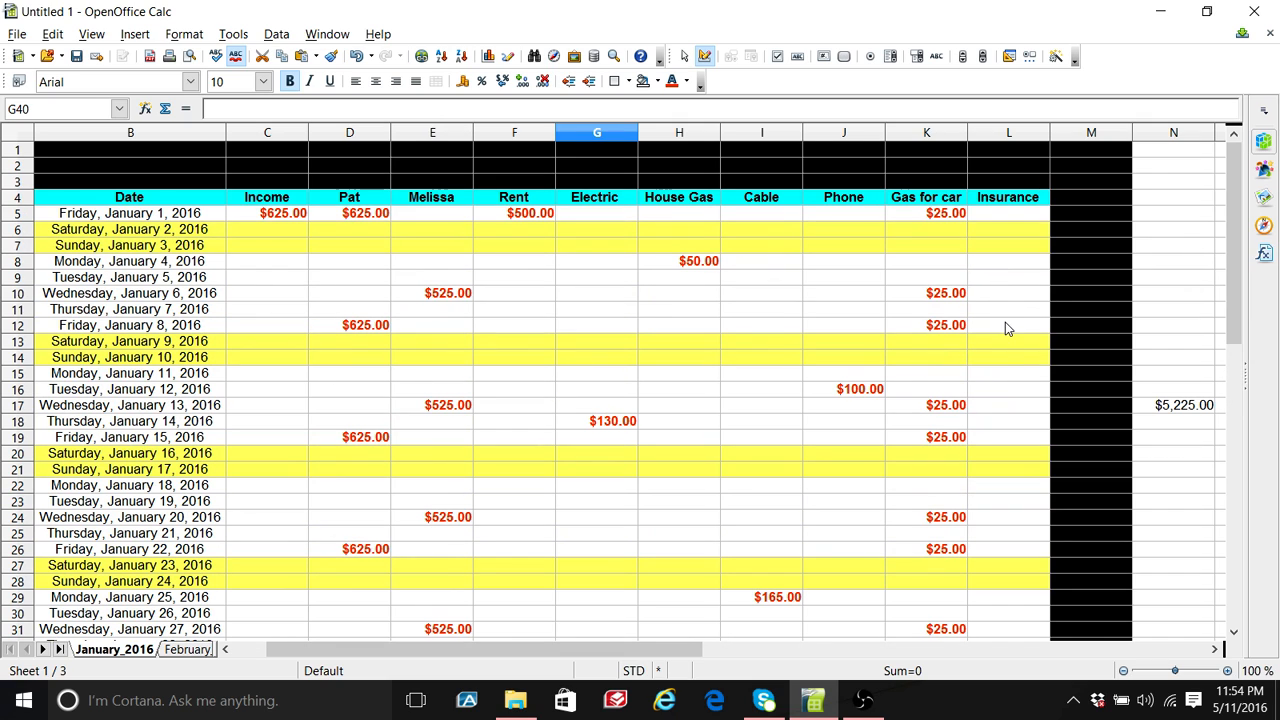
left_click(1011, 377)
type("9")
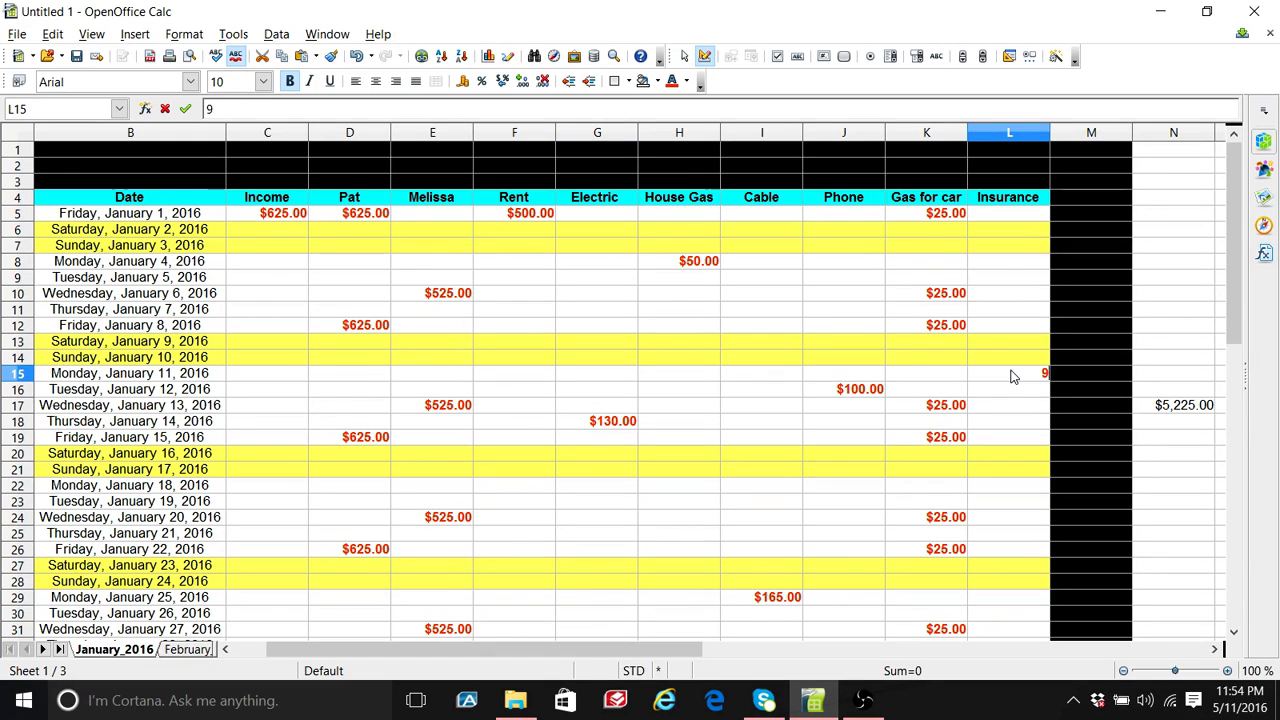
type("0")
key("Return")
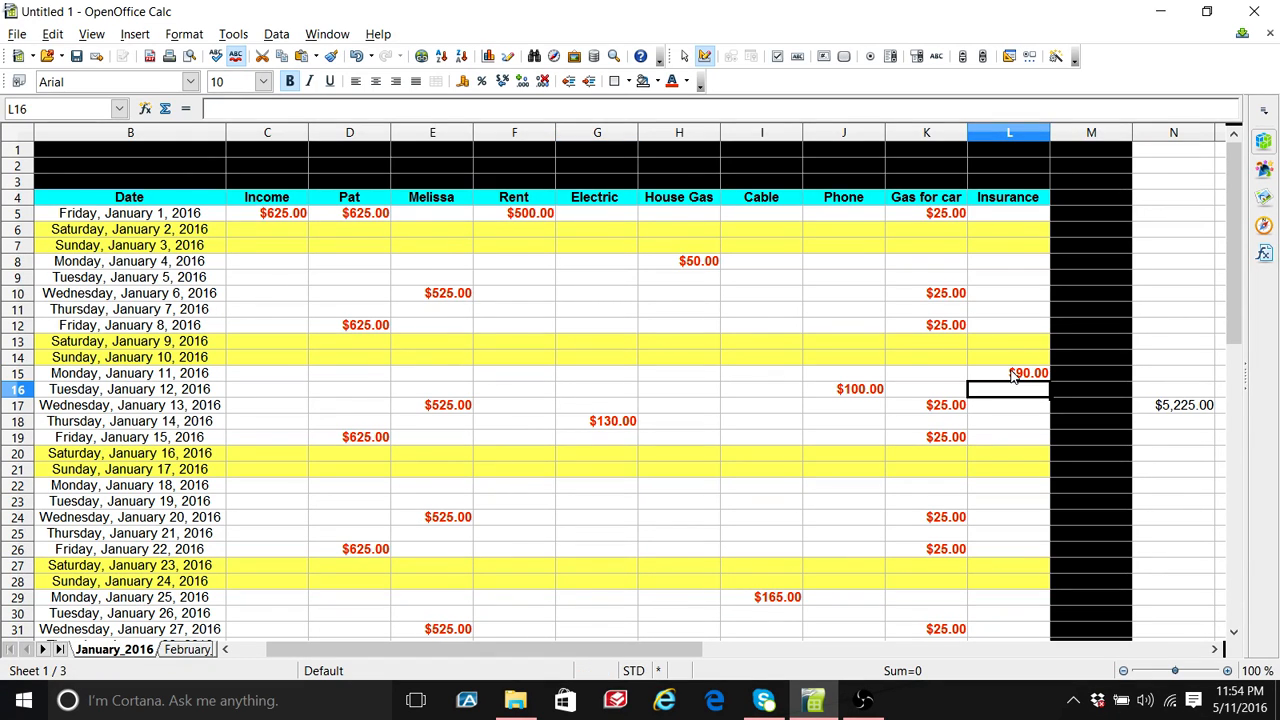
Step: Delete the contents of the stray salary total in cell N17, keeping the default content types selected
left_click_drag(1236, 330, 1238, 365)
right_click(1191, 314)
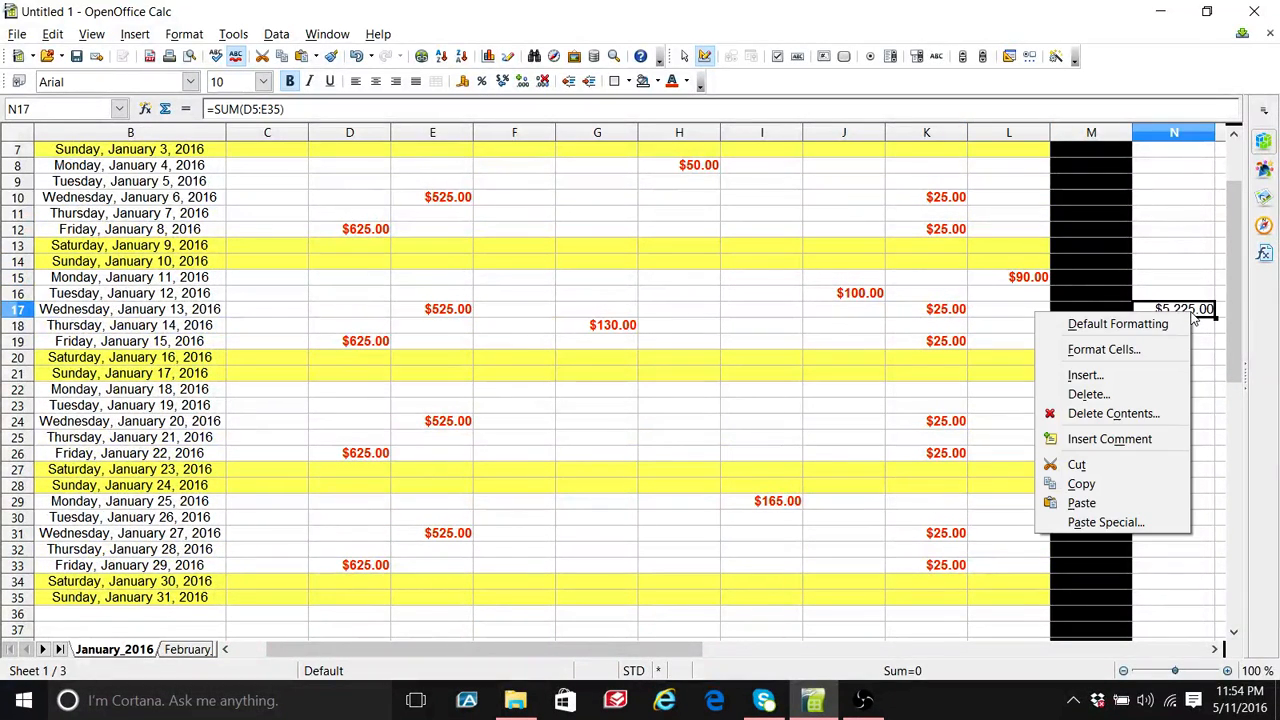
left_click(1088, 394)
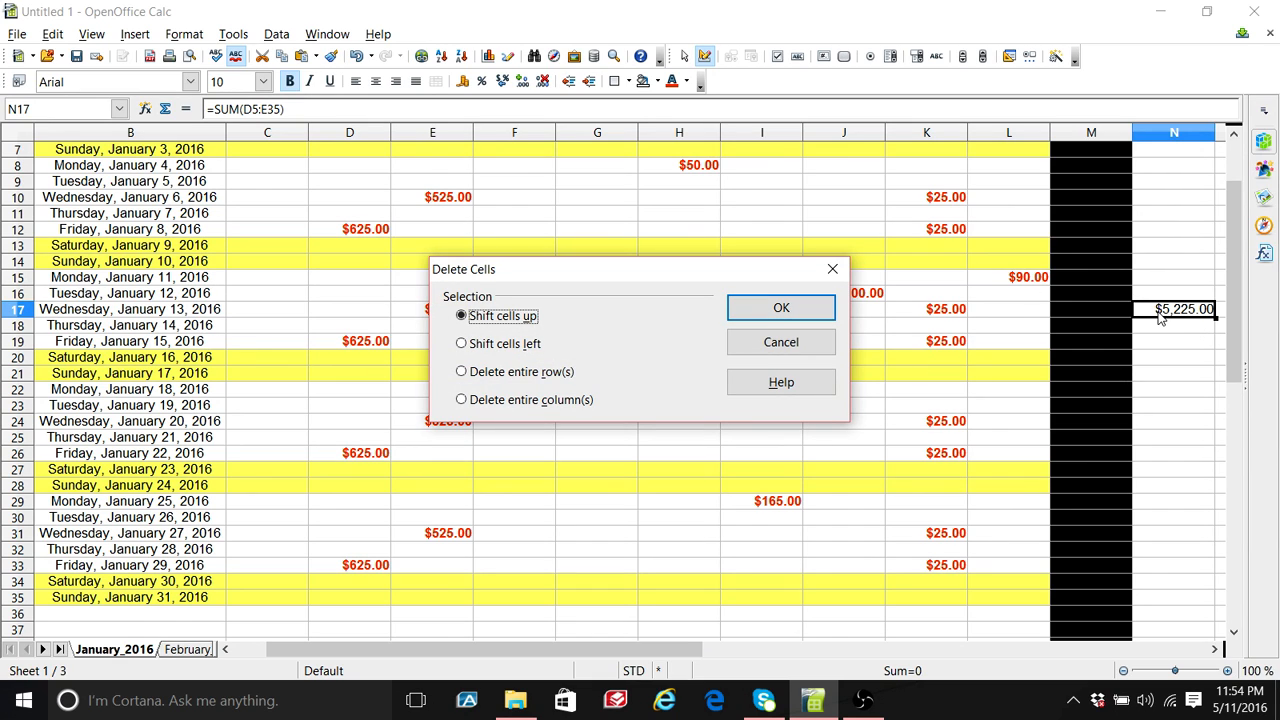
left_click(801, 345)
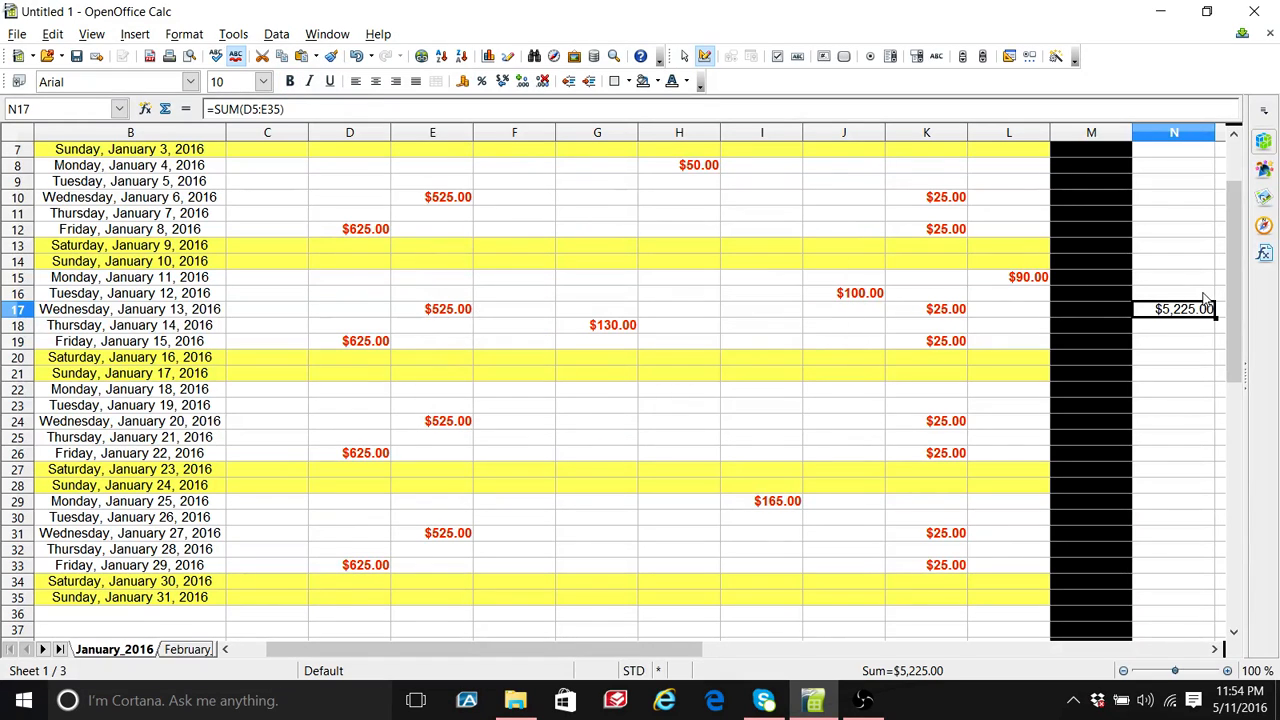
key("Delete")
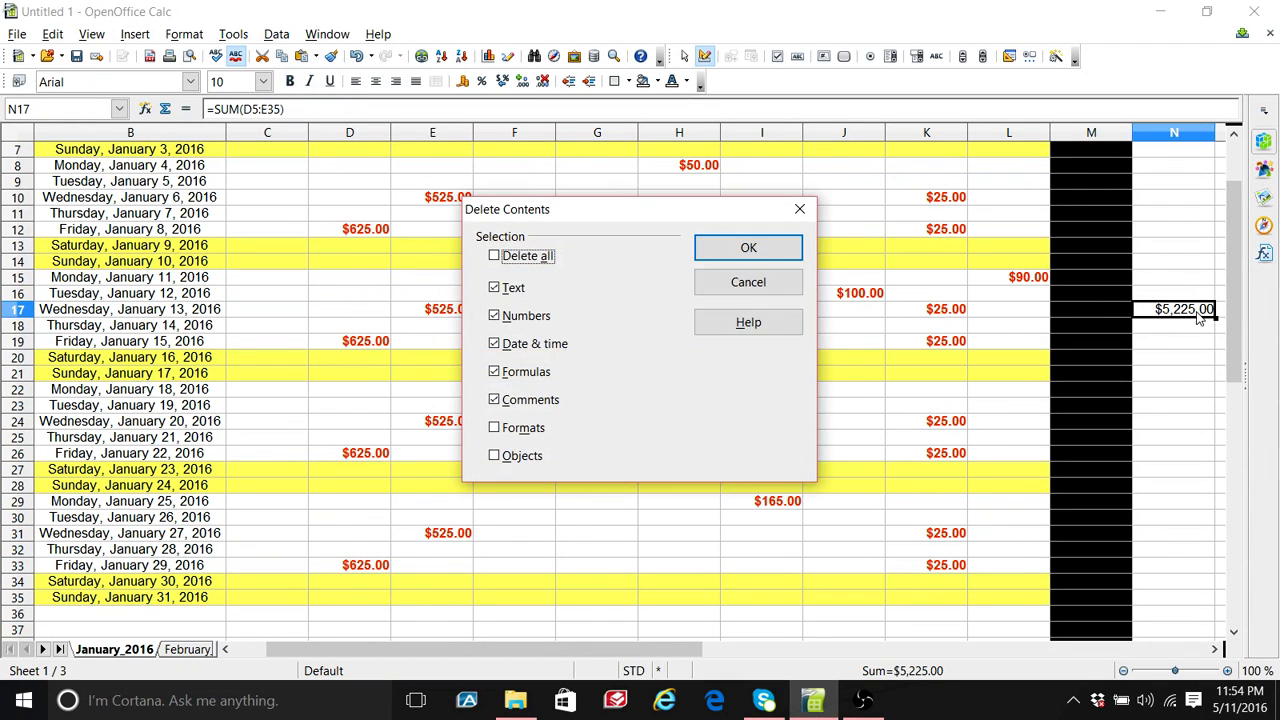
left_click(792, 255)
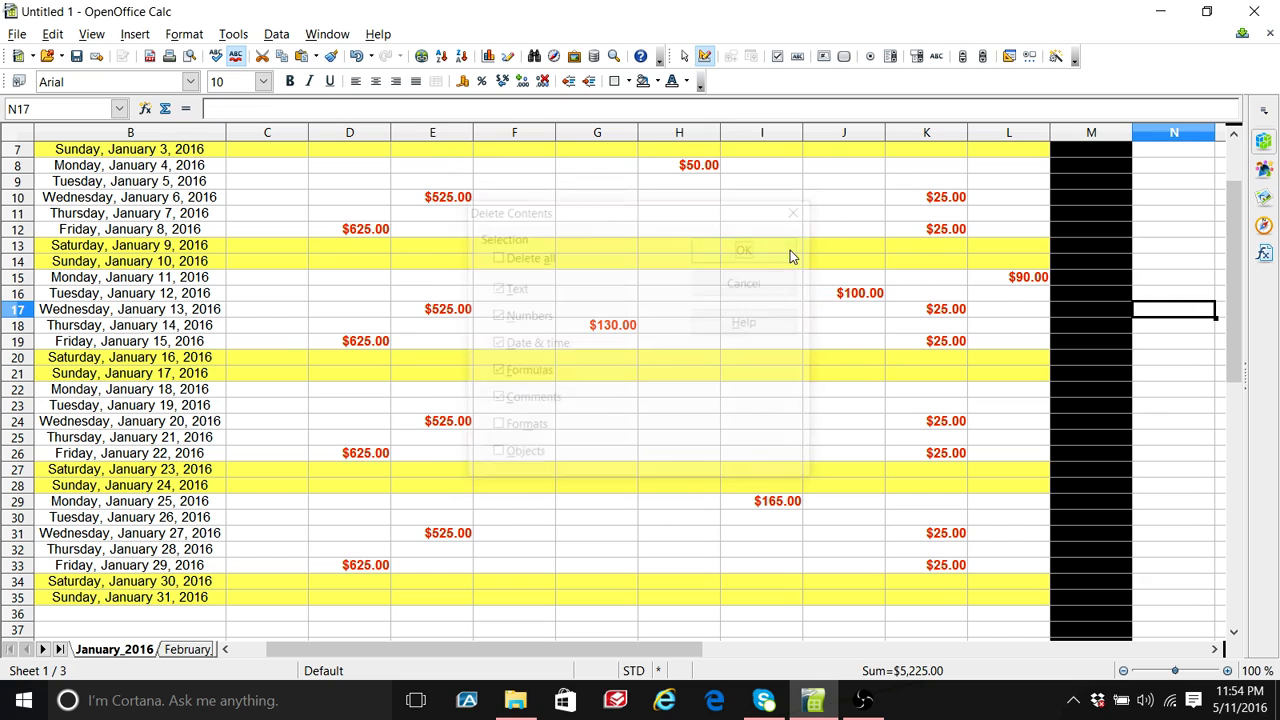
Step: Replace the Income formula in C5 for January 1 with an empty SUM function, =SUM()
left_click_drag(1238, 370, 1236, 436)
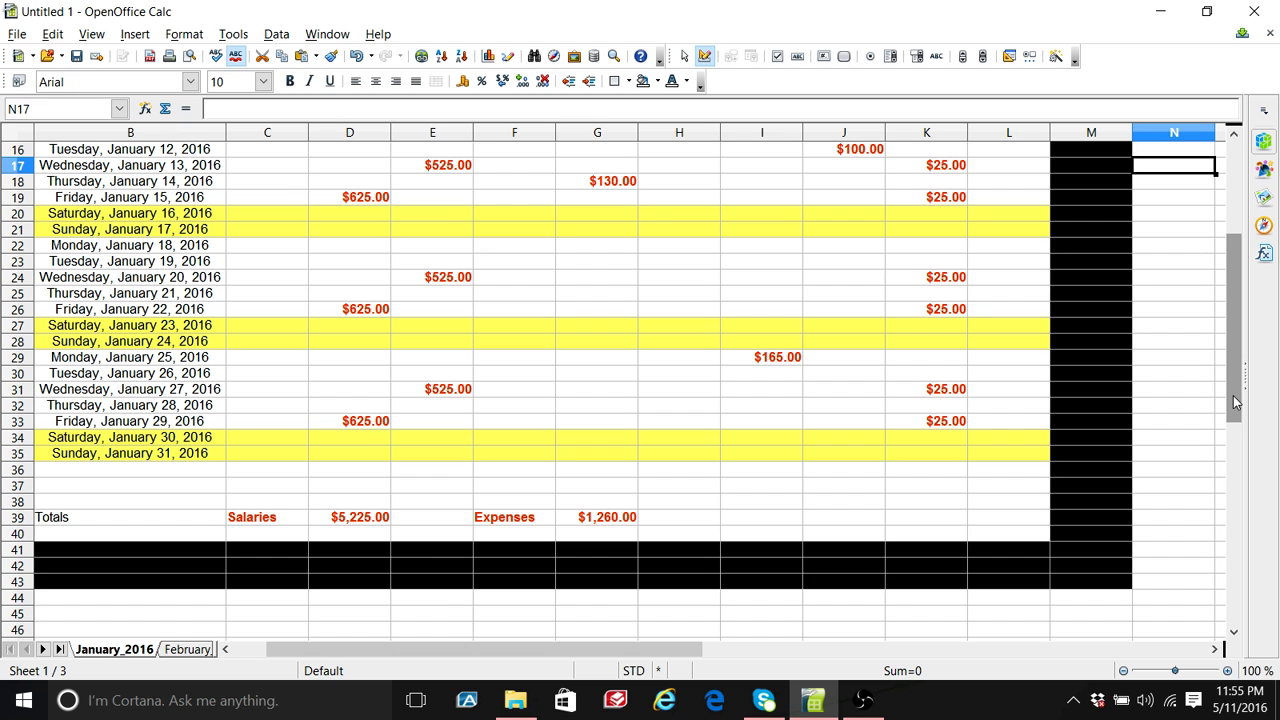
left_click_drag(1233, 395, 1213, 299)
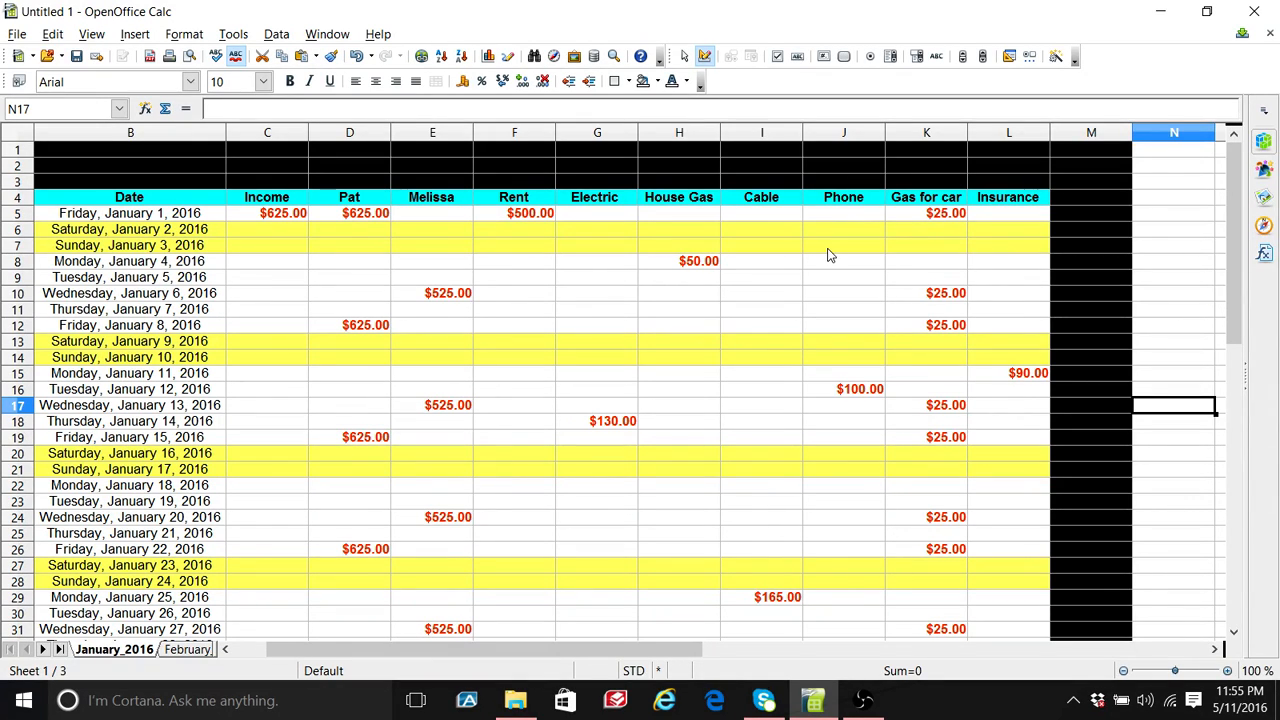
left_click(303, 218)
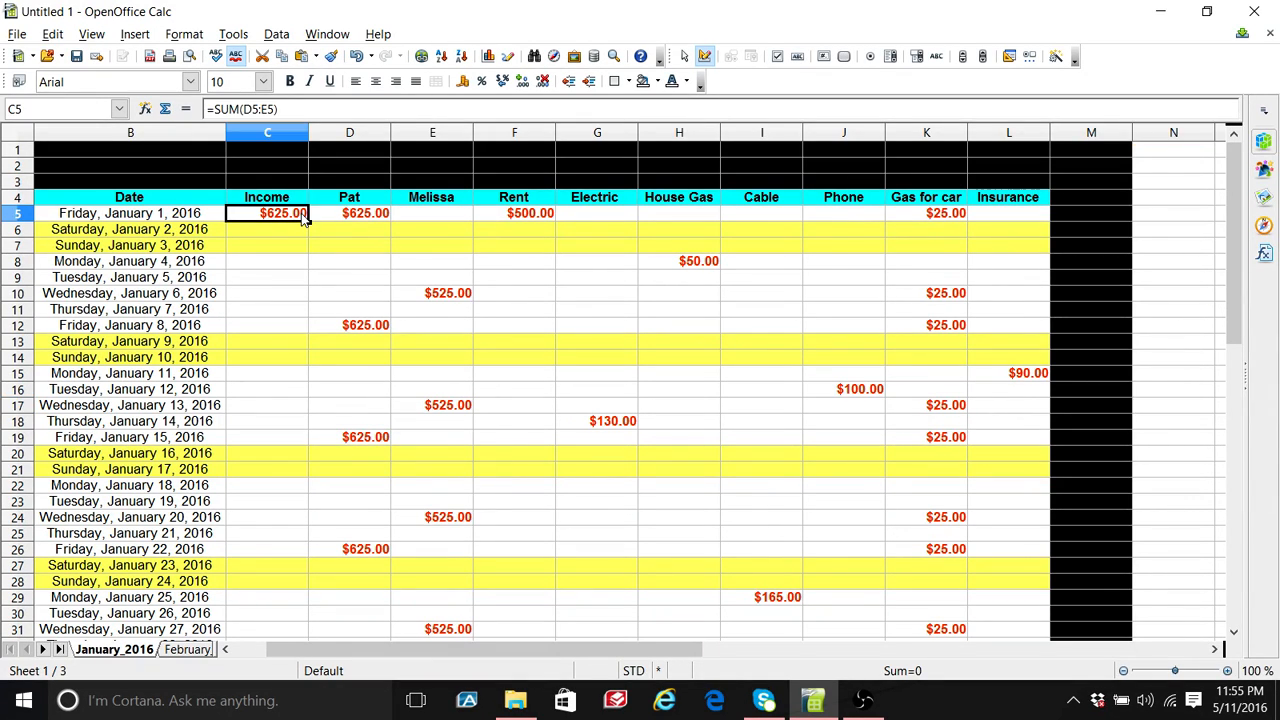
left_click(370, 221)
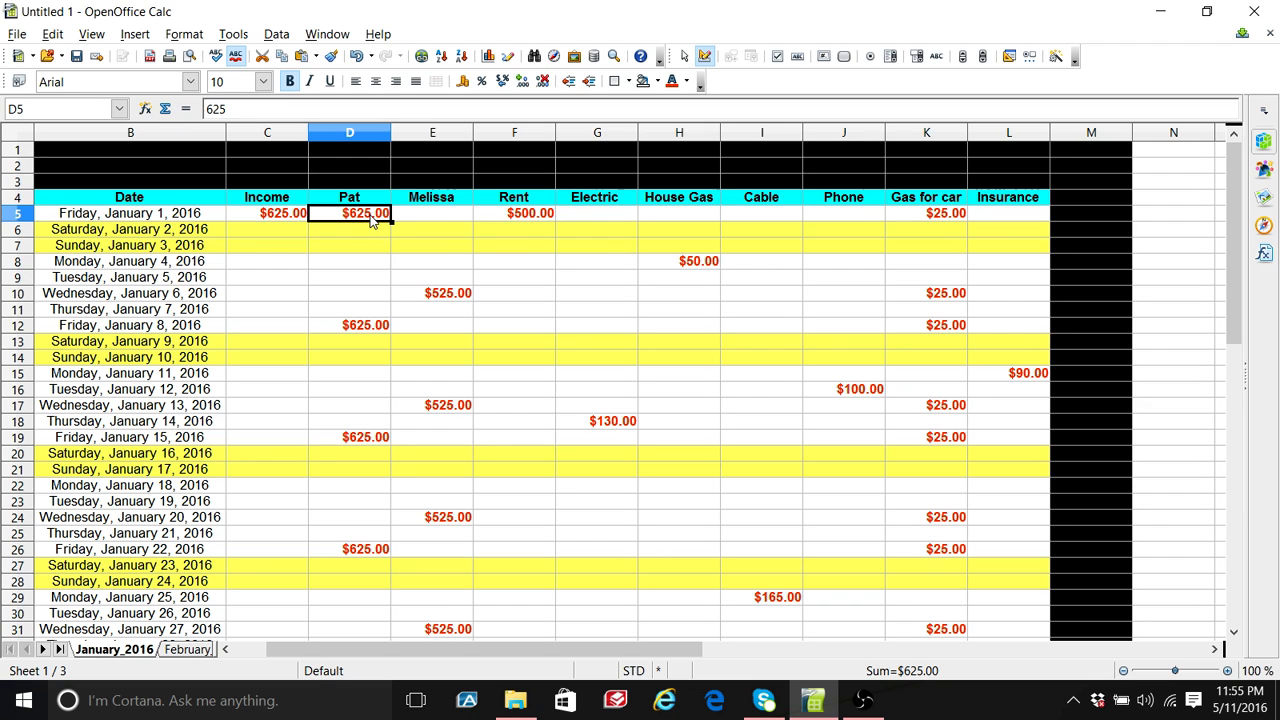
left_click(297, 220)
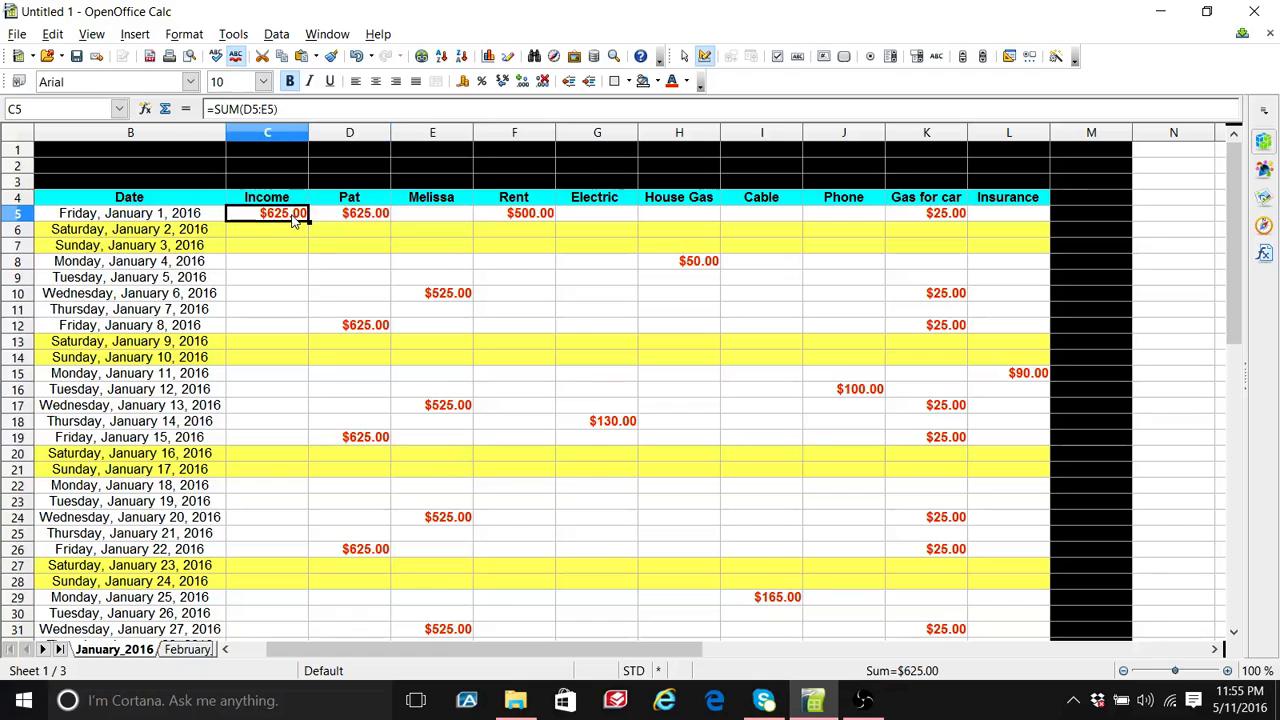
left_click(165, 108)
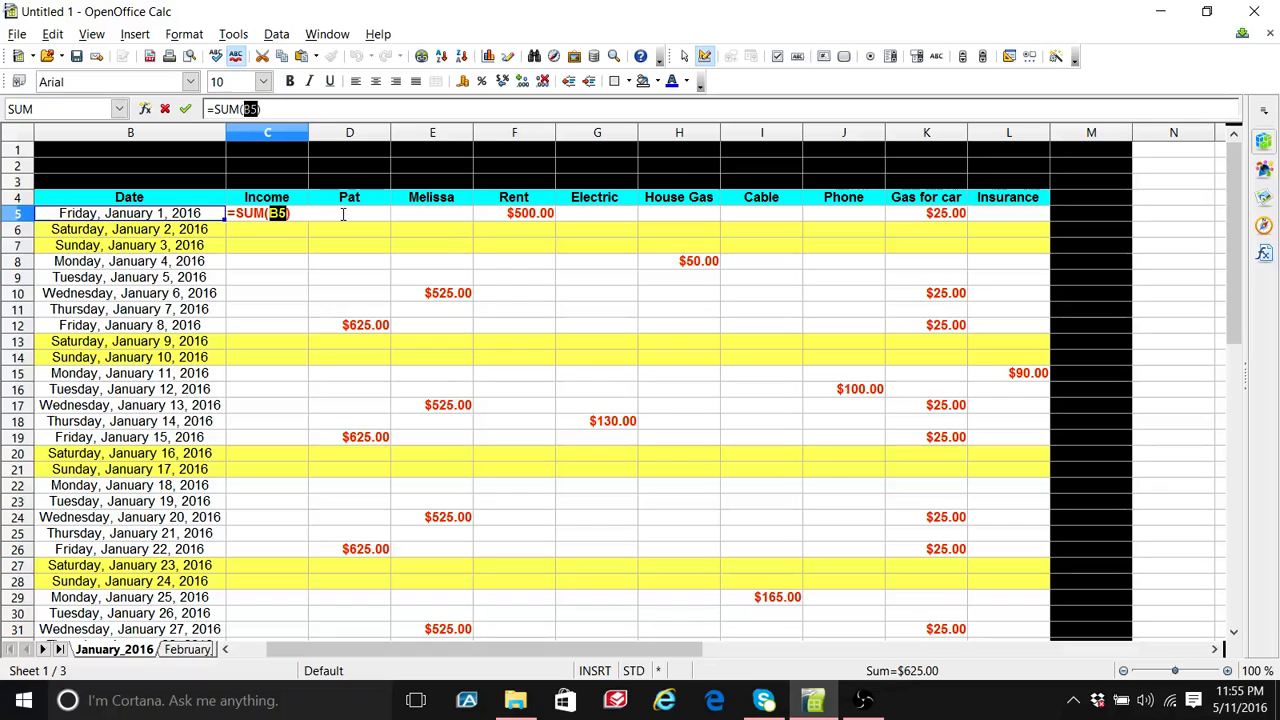
type("+")
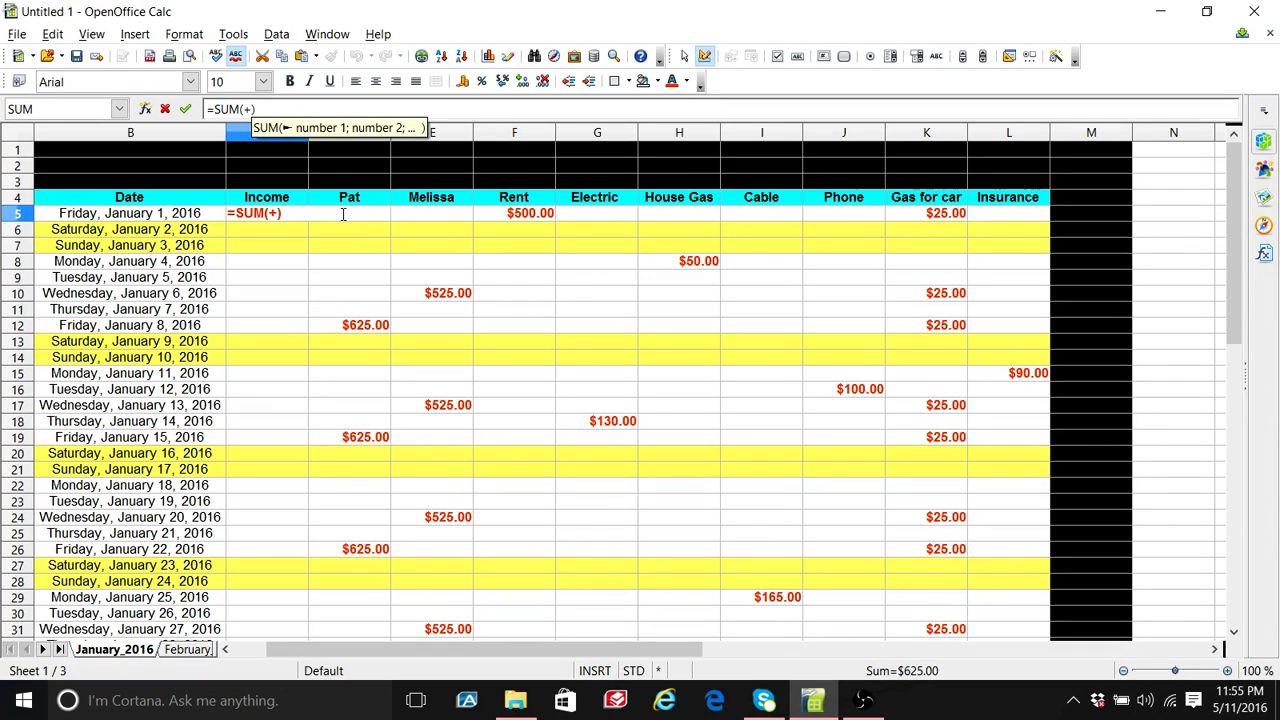
key("BackSpace")
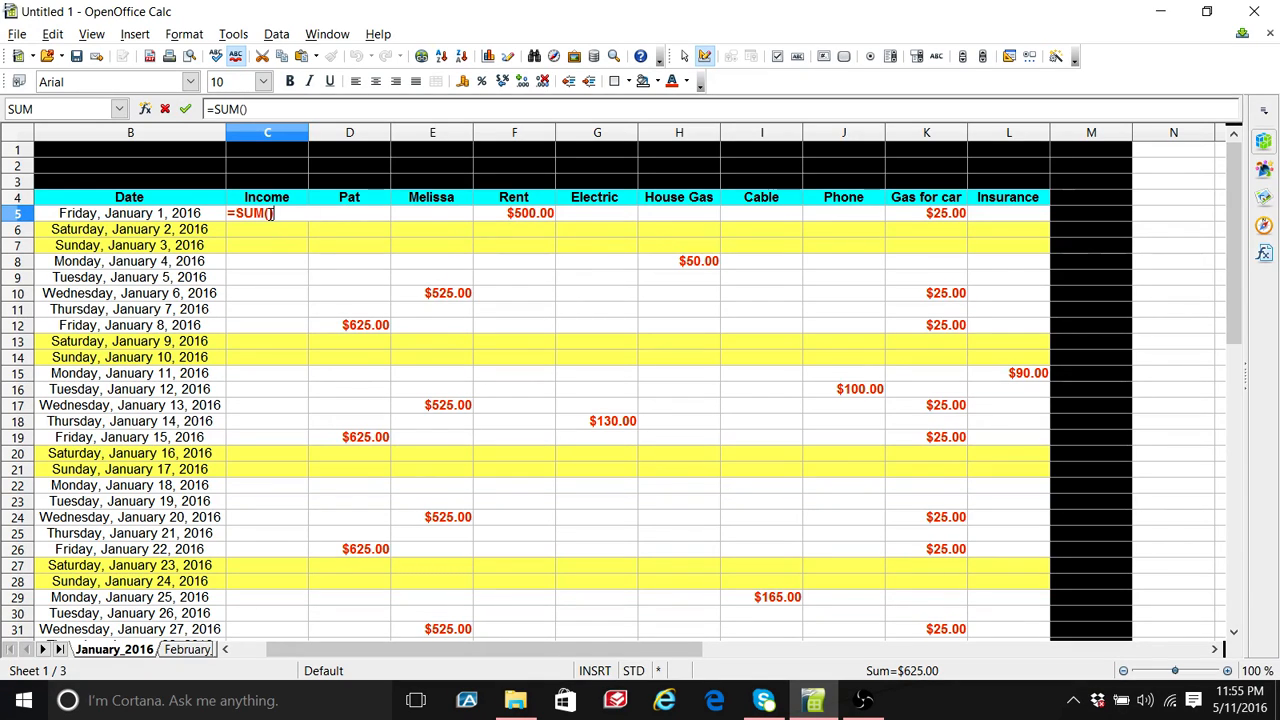
left_click(270, 213)
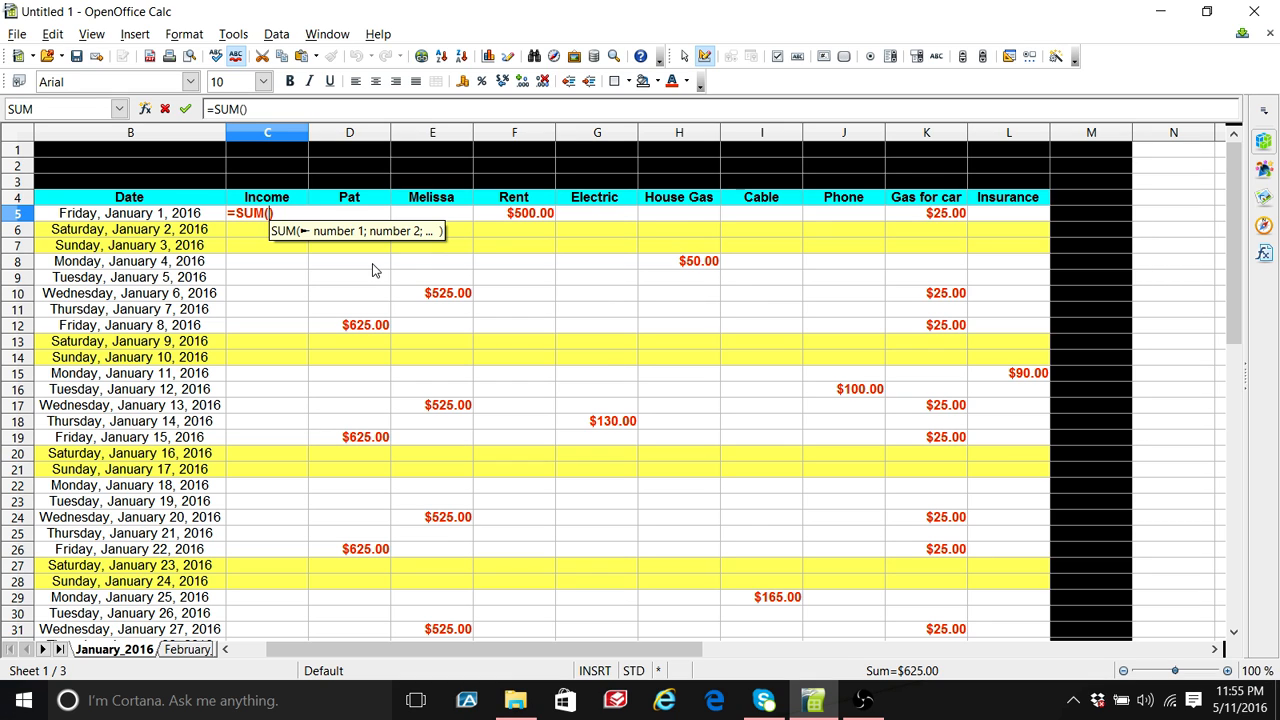
Step: Complete the Income formula in C5 as =SUM(D5+D5-F5-G5), subtracting the Rent and Electric cells
type("d")
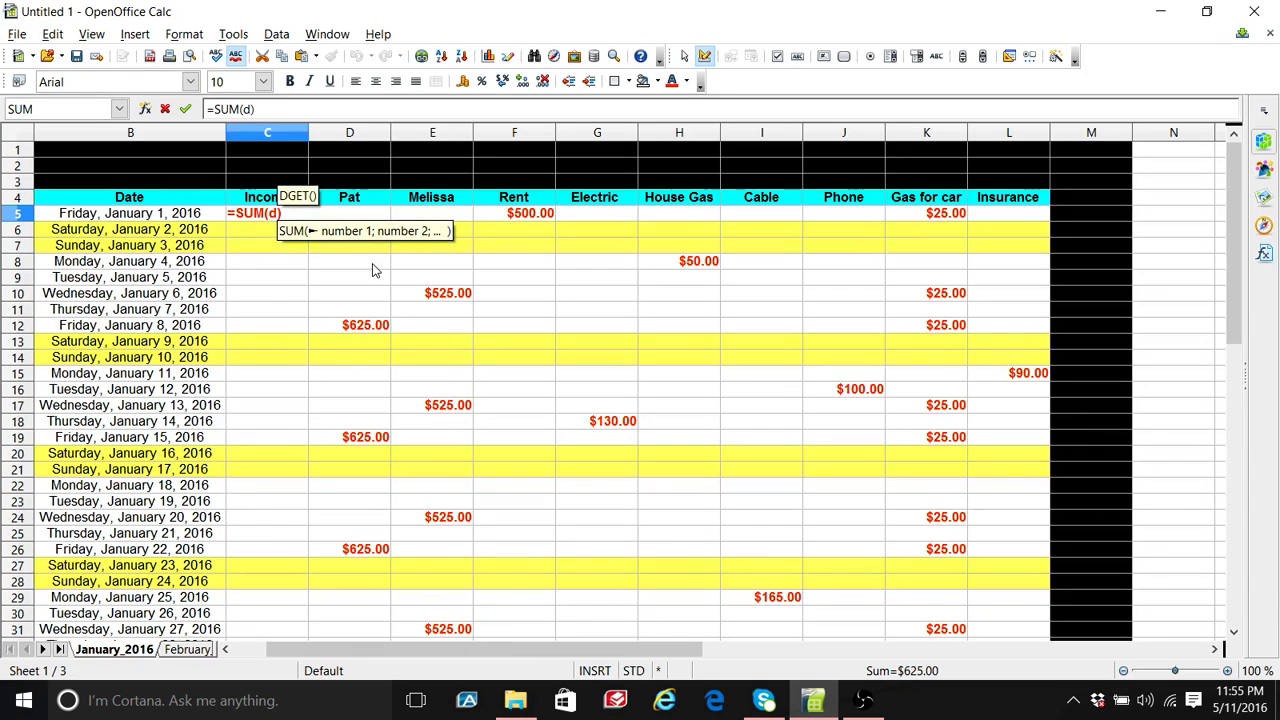
type("5")
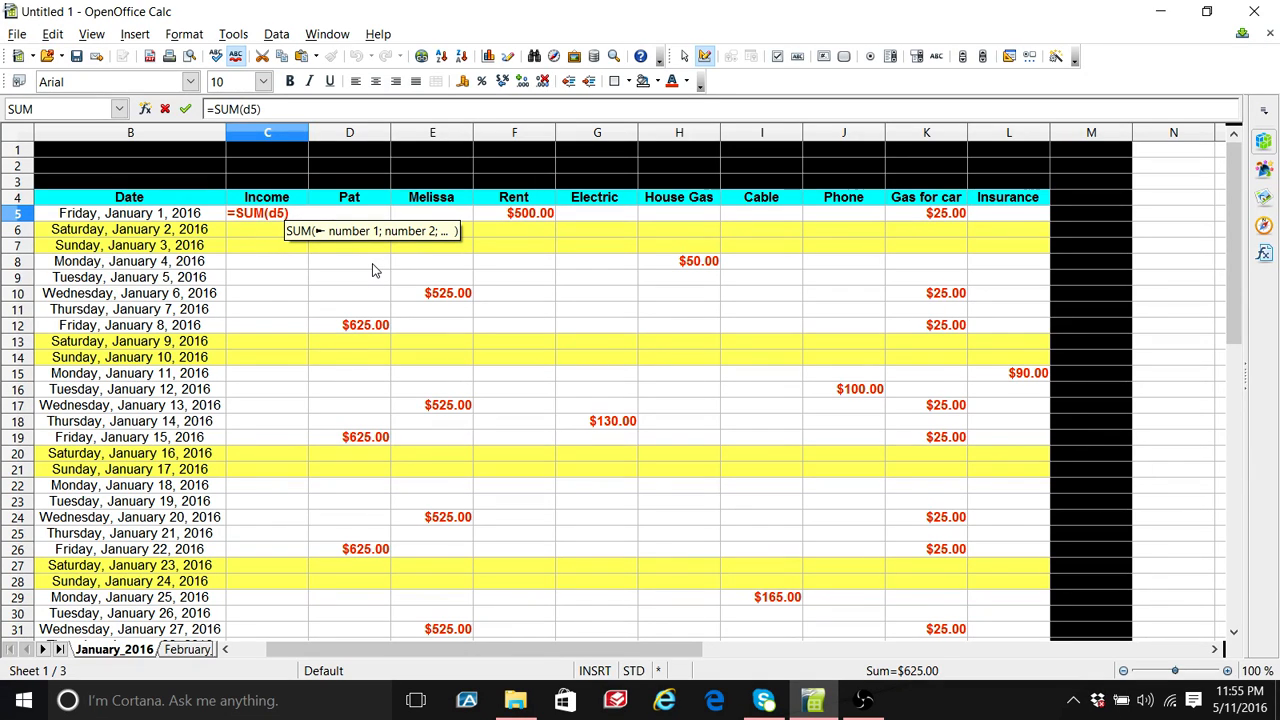
type("+")
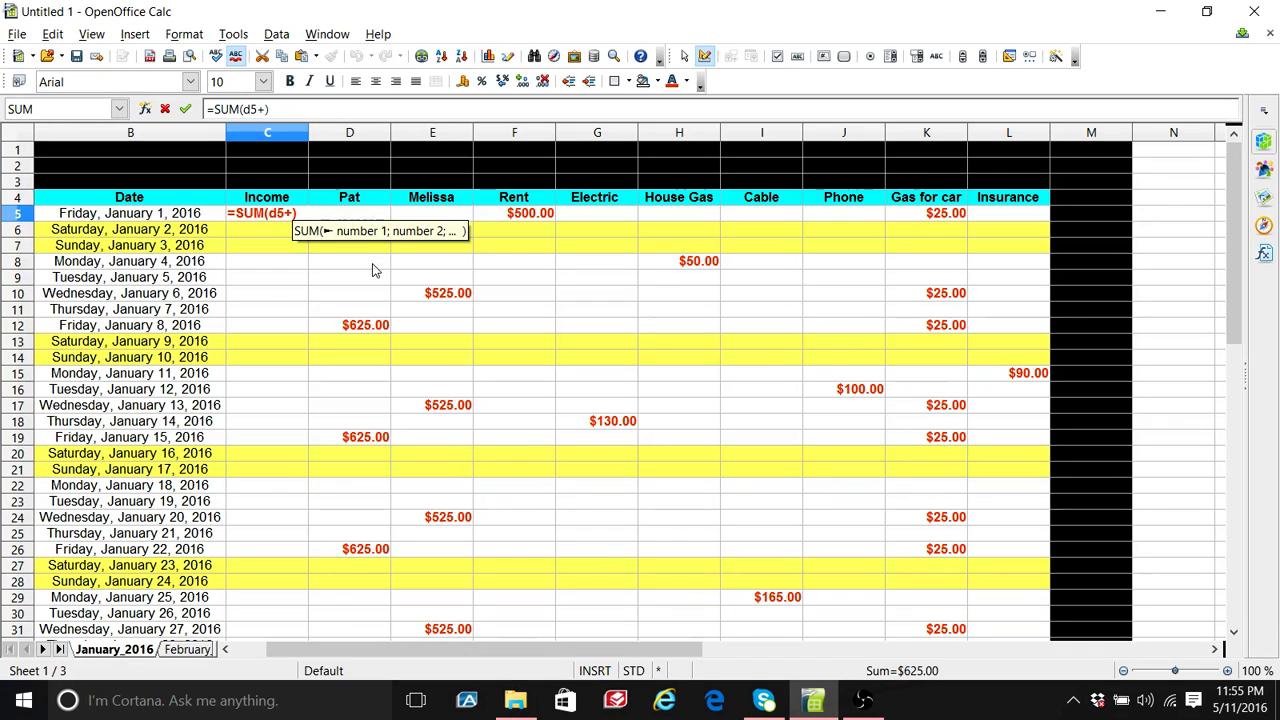
type("d5")
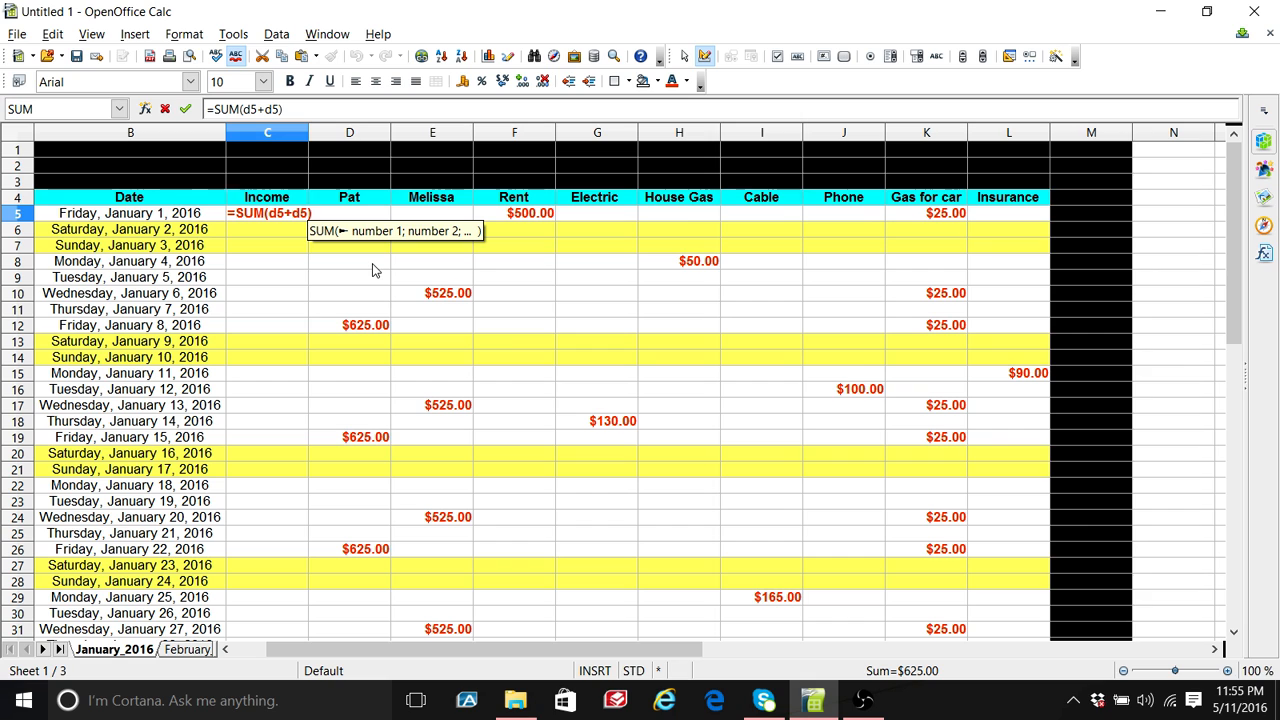
type("-")
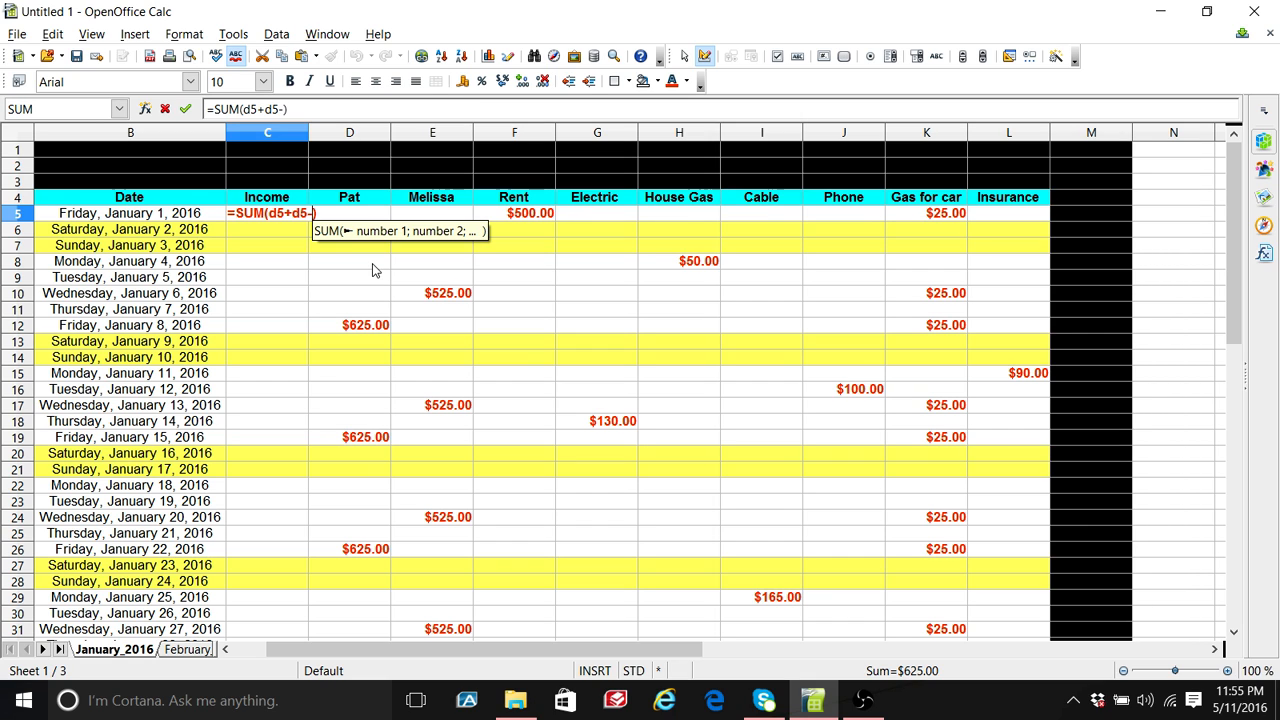
left_click(507, 216)
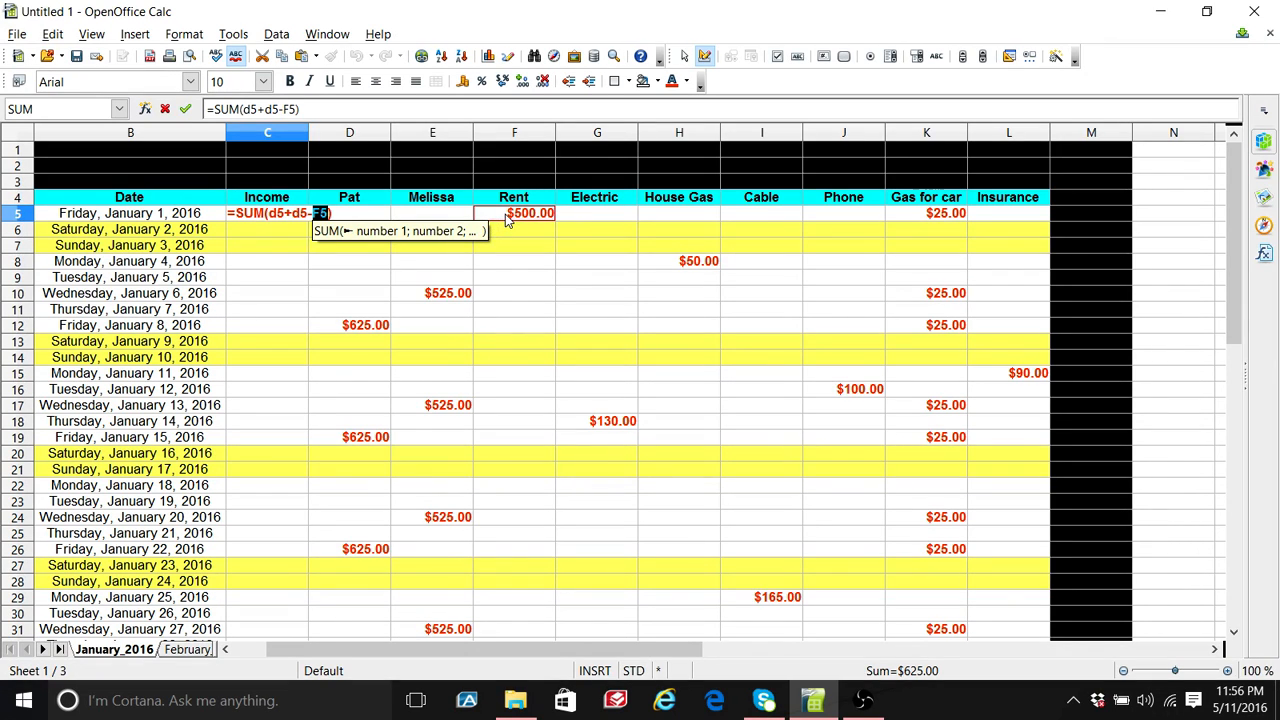
type("-")
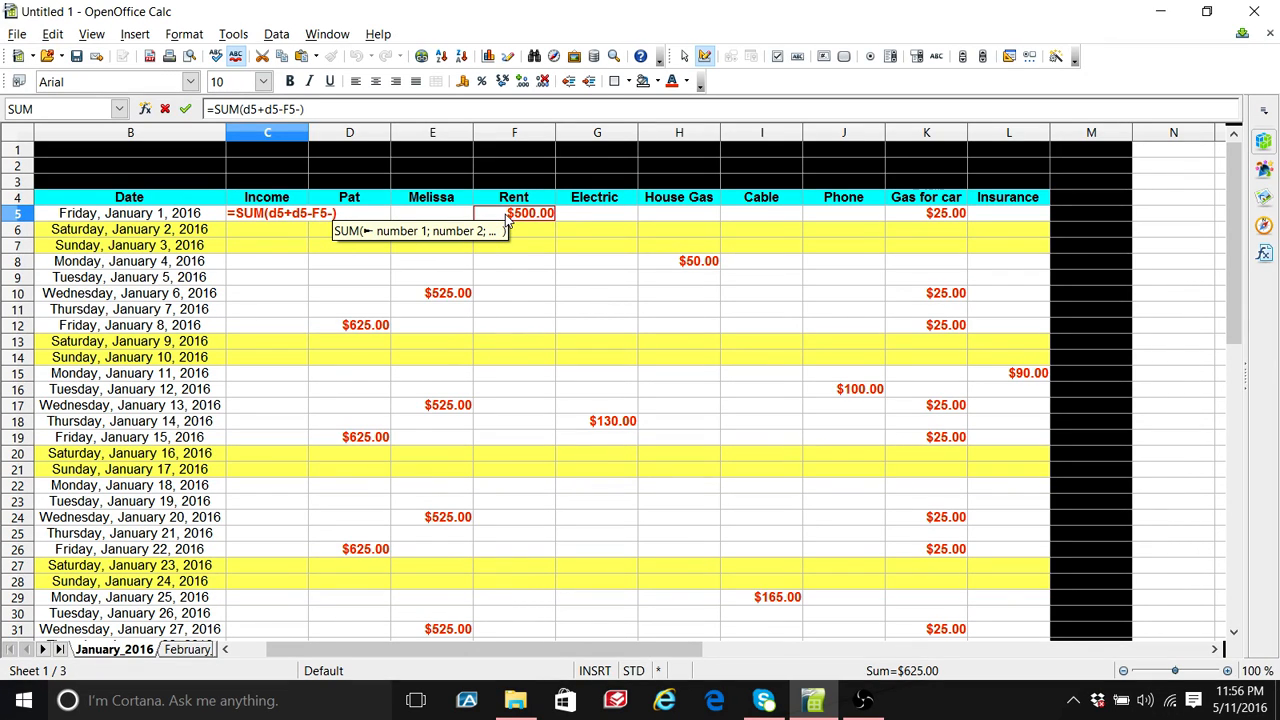
left_click(603, 217)
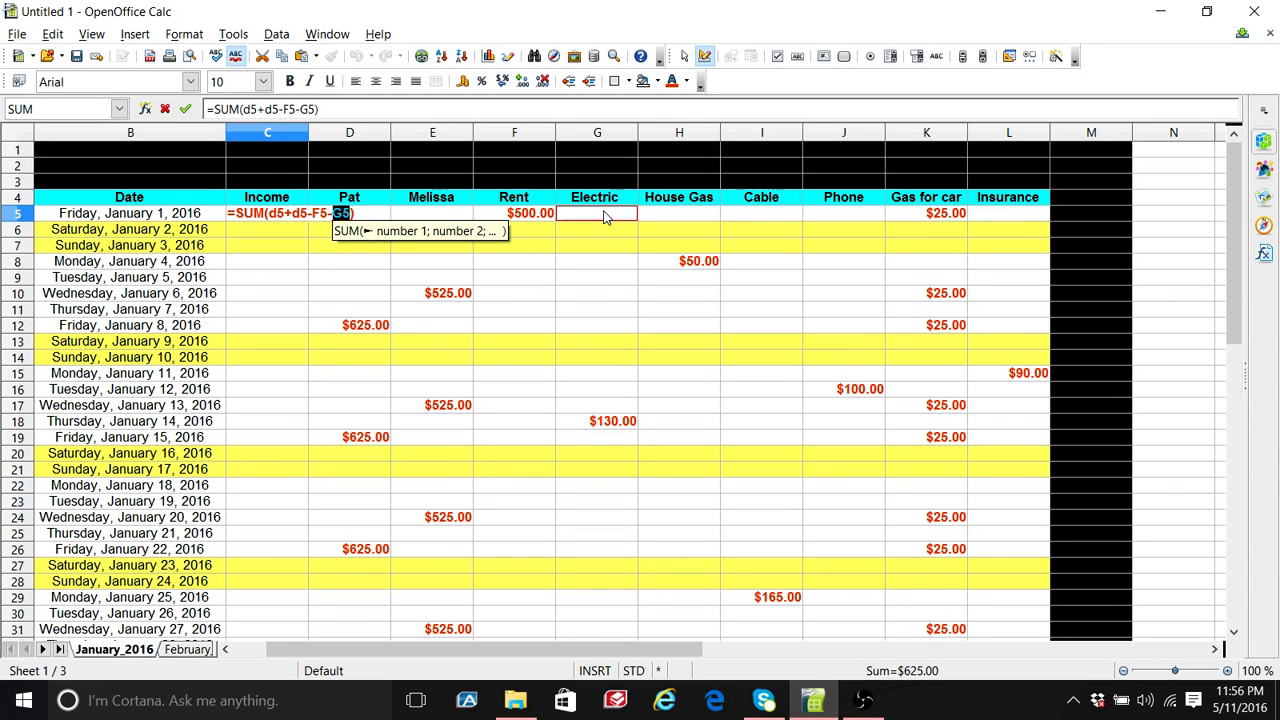
key("Return")
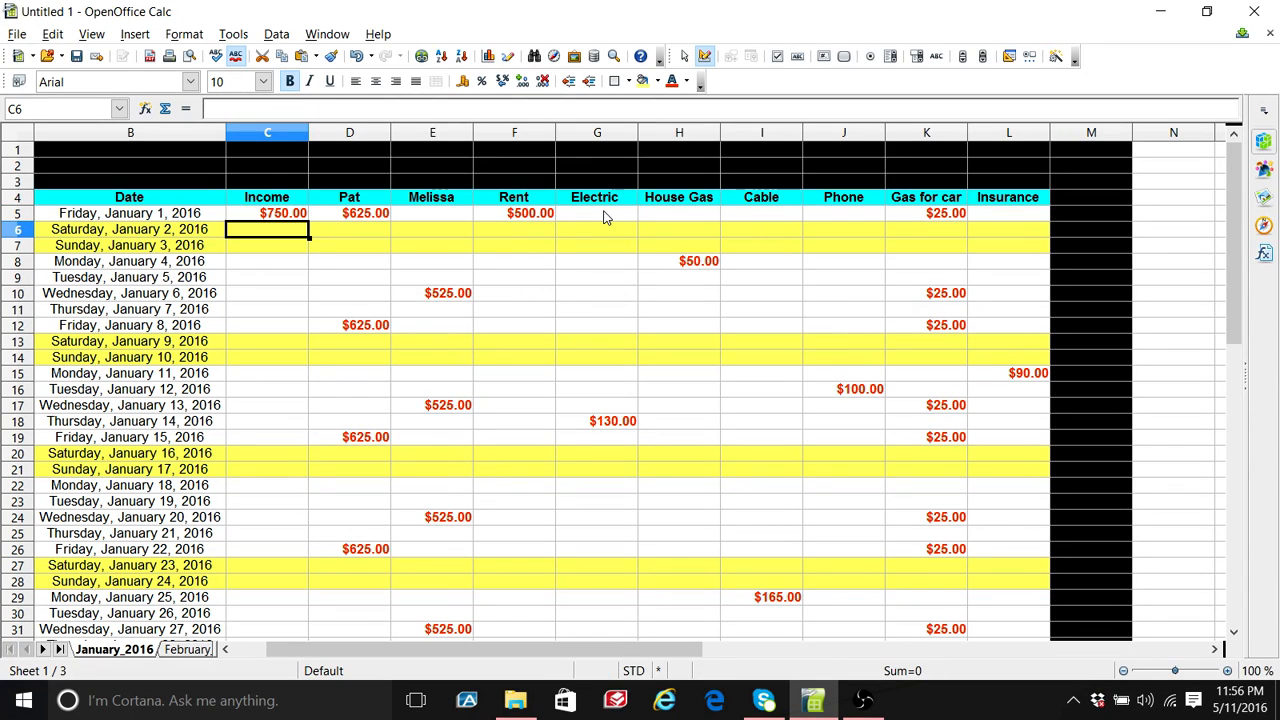
Step: Correct the second salary reference in the C5 Income formula so that it reads =SUM(D5+E5-F5-G5)
left_click(295, 218)
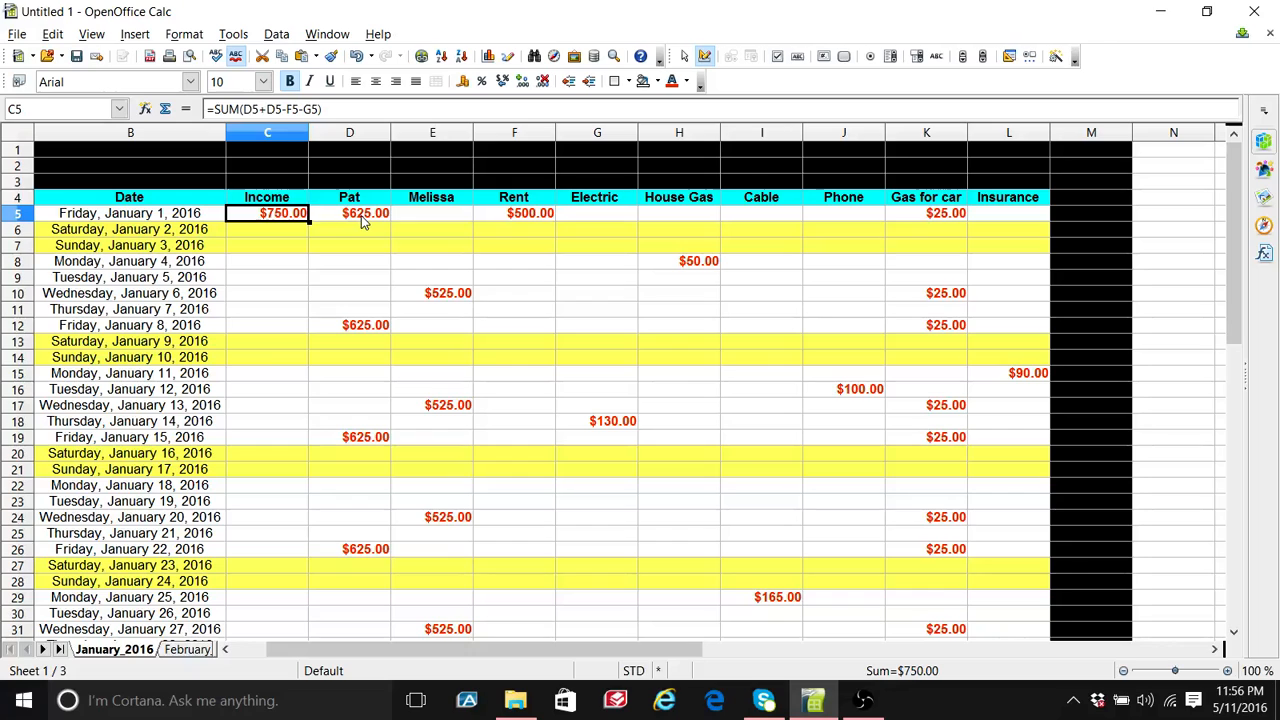
left_click(363, 222)
left_click(421, 217)
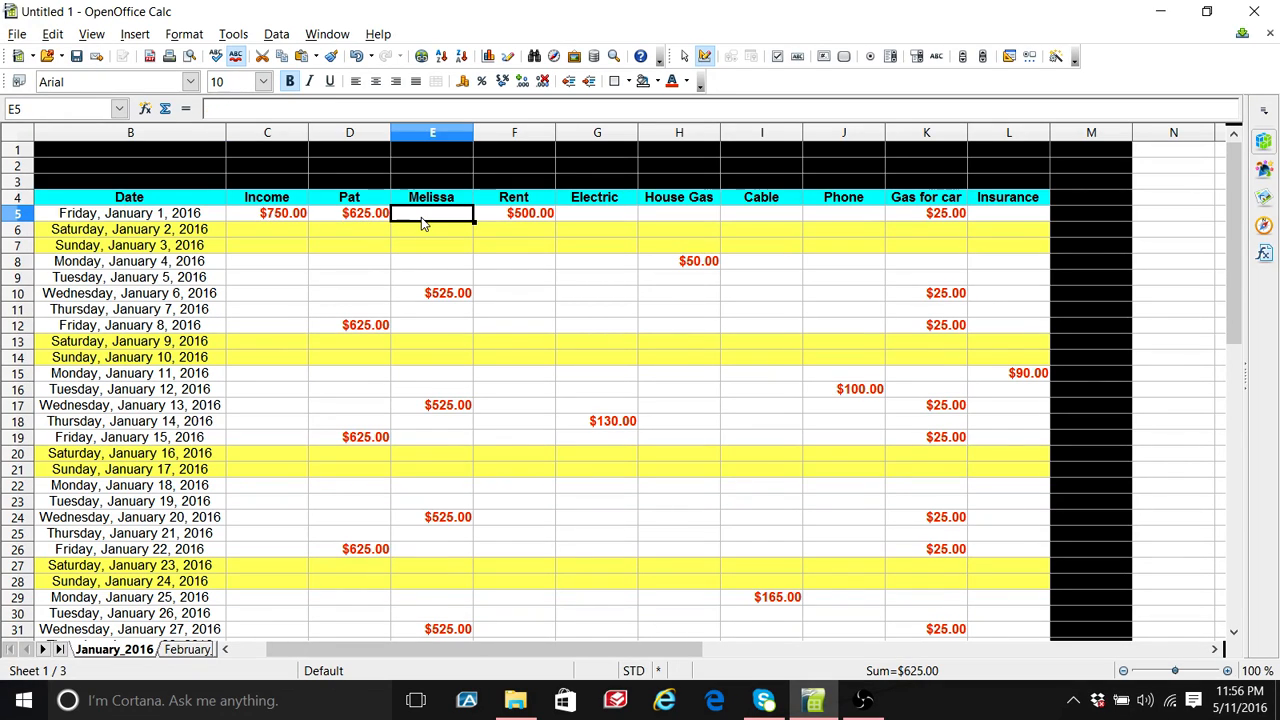
left_click(518, 216)
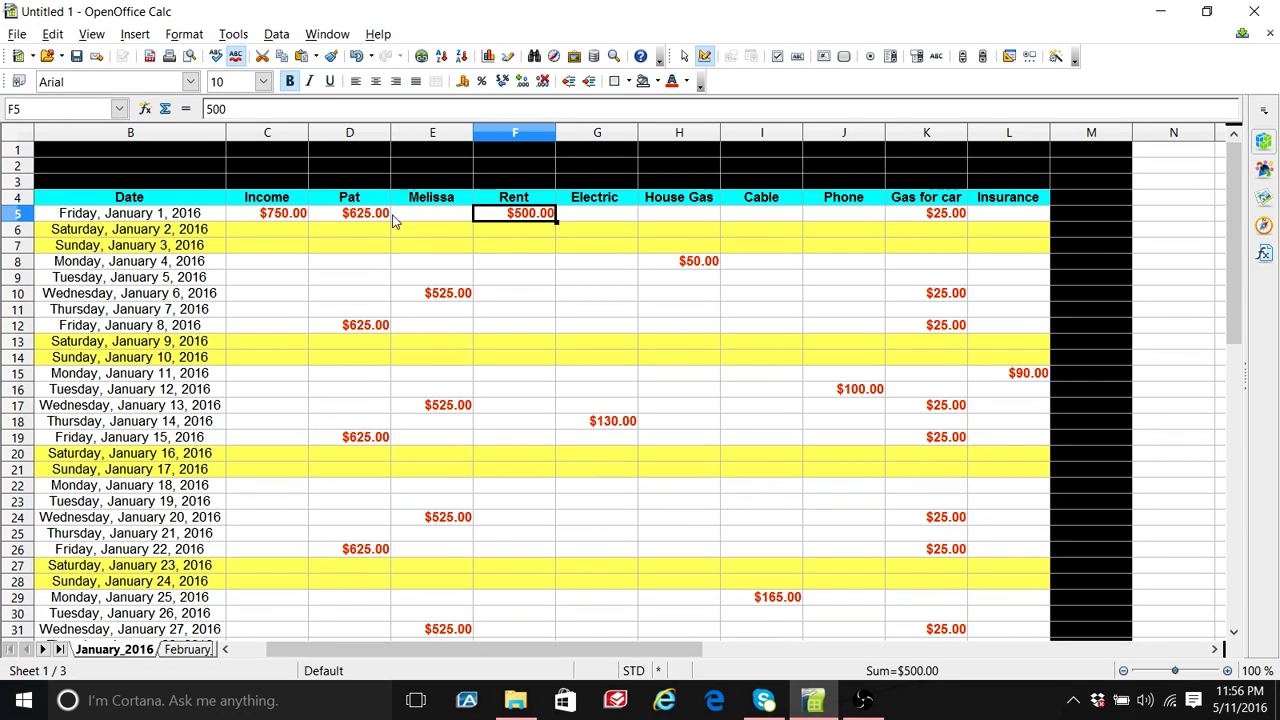
left_click(289, 216)
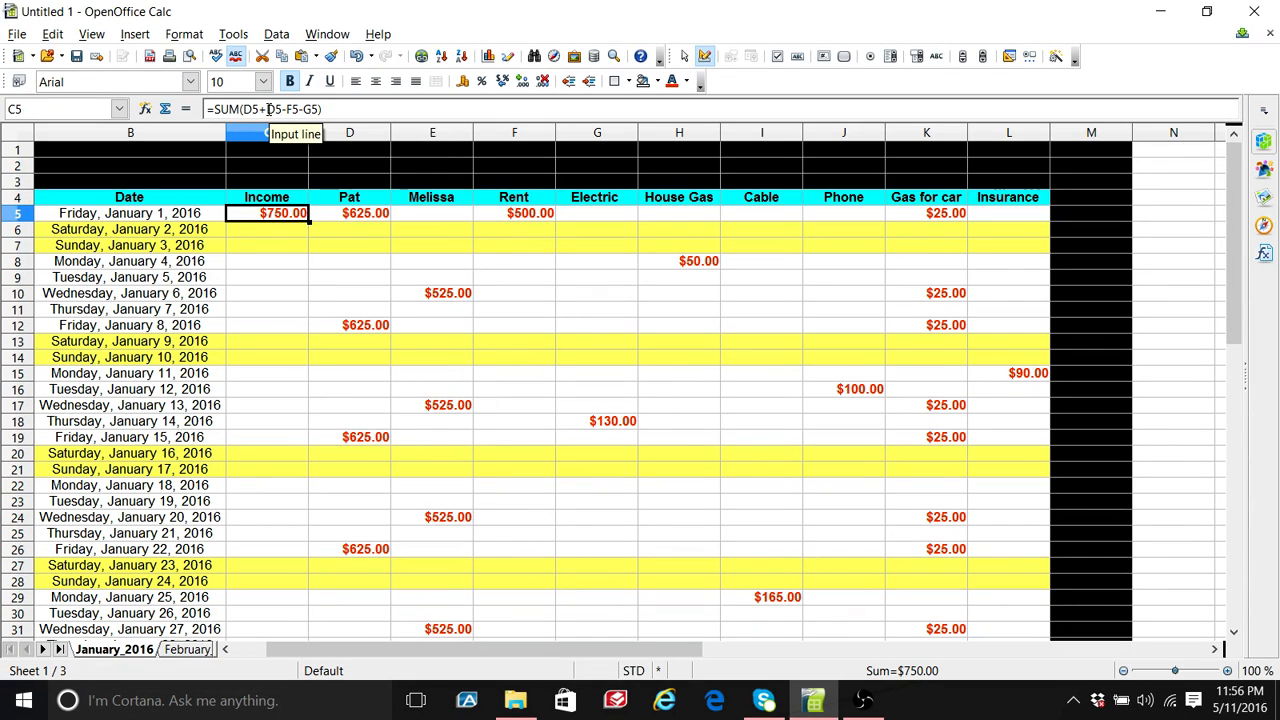
left_click(268, 109)
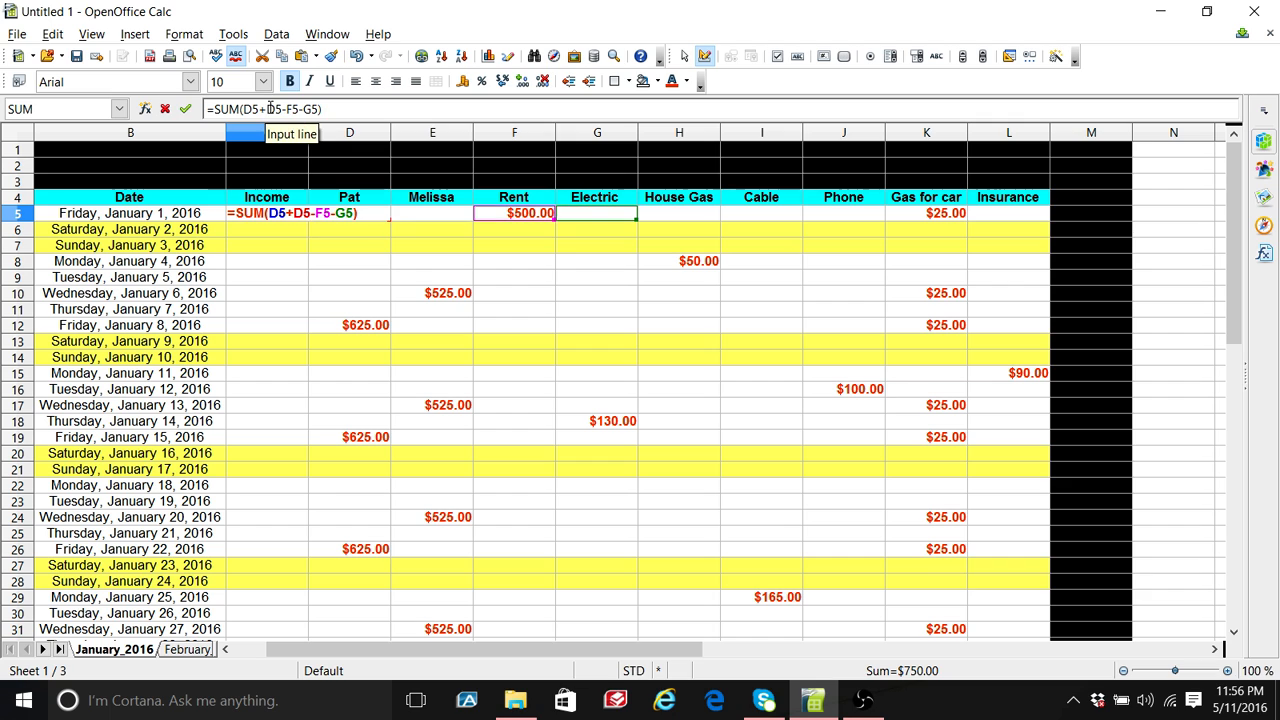
left_click_drag(268, 109, 275, 109)
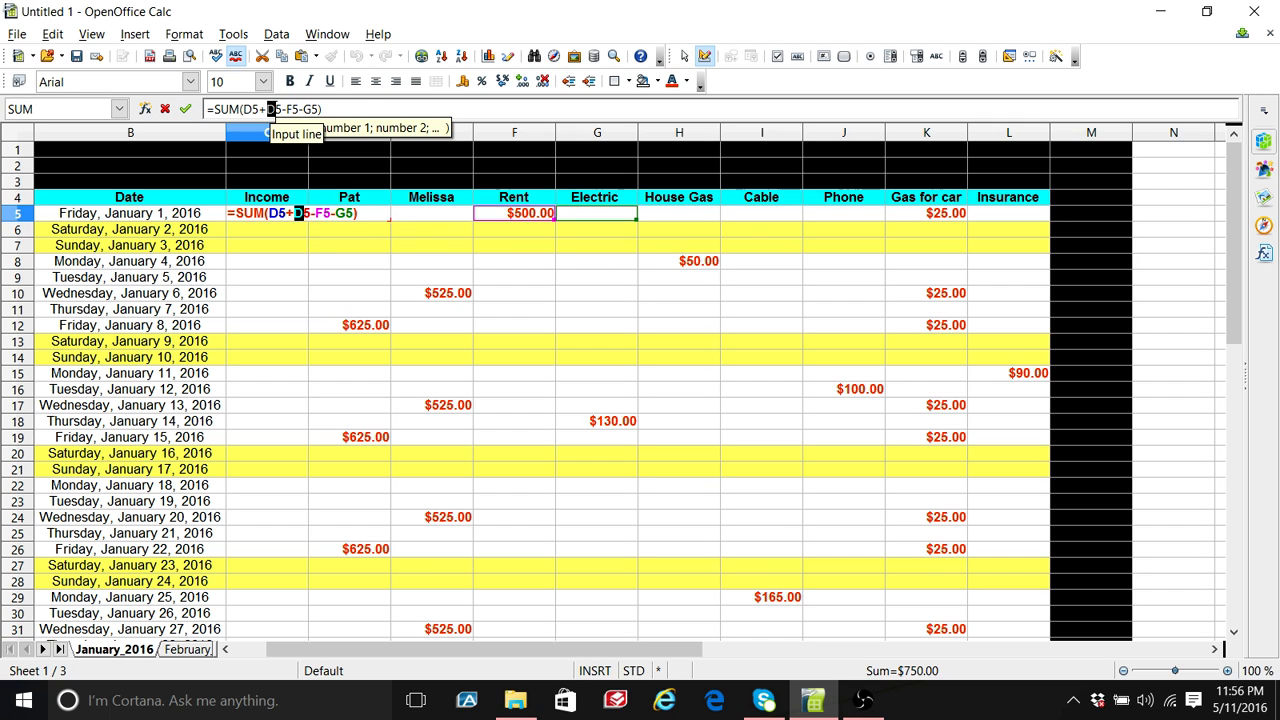
type("e")
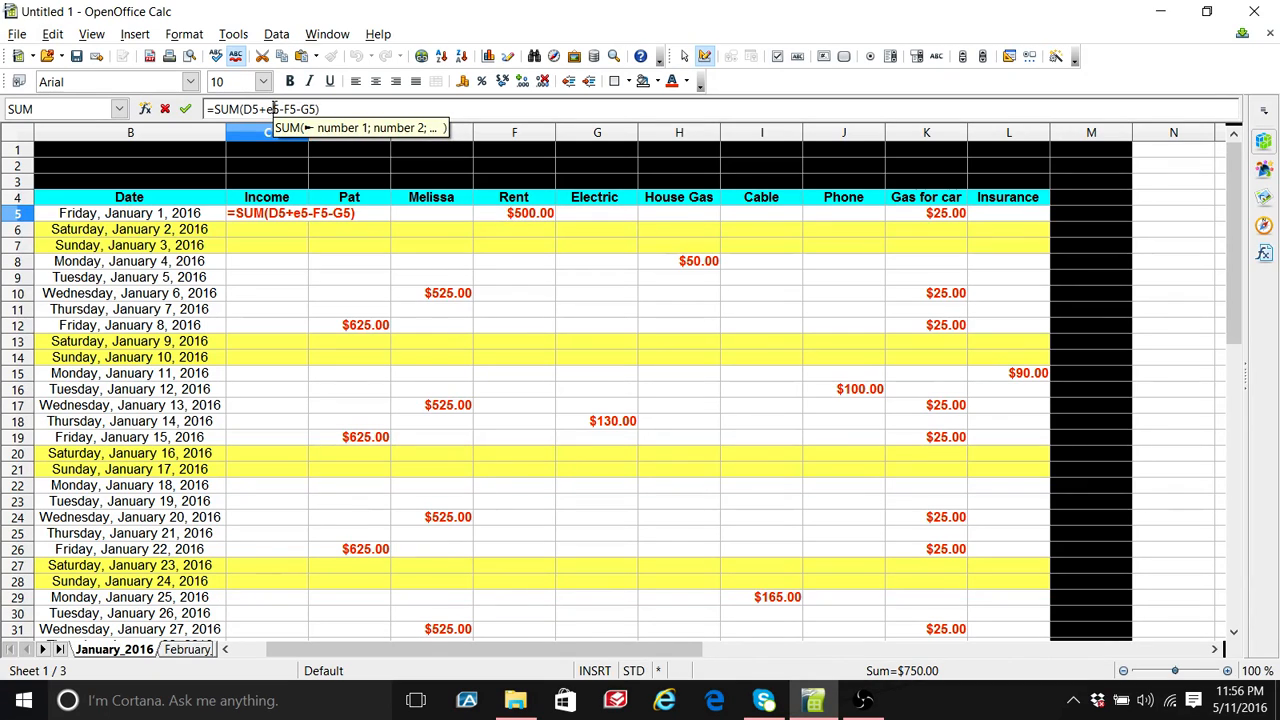
key("Return")
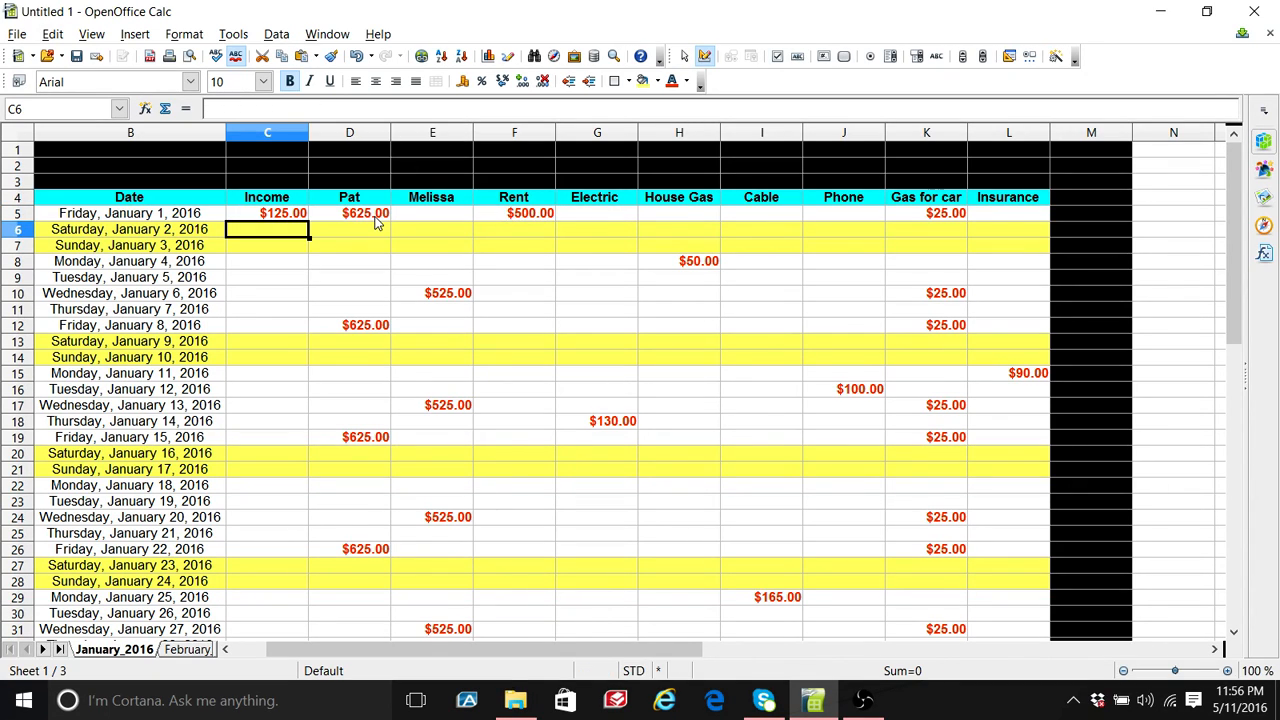
Step: Extend the January 1 Income formula in C5 to also subtract the House Gas cell H5 and the Cable cell I5
left_click(377, 215)
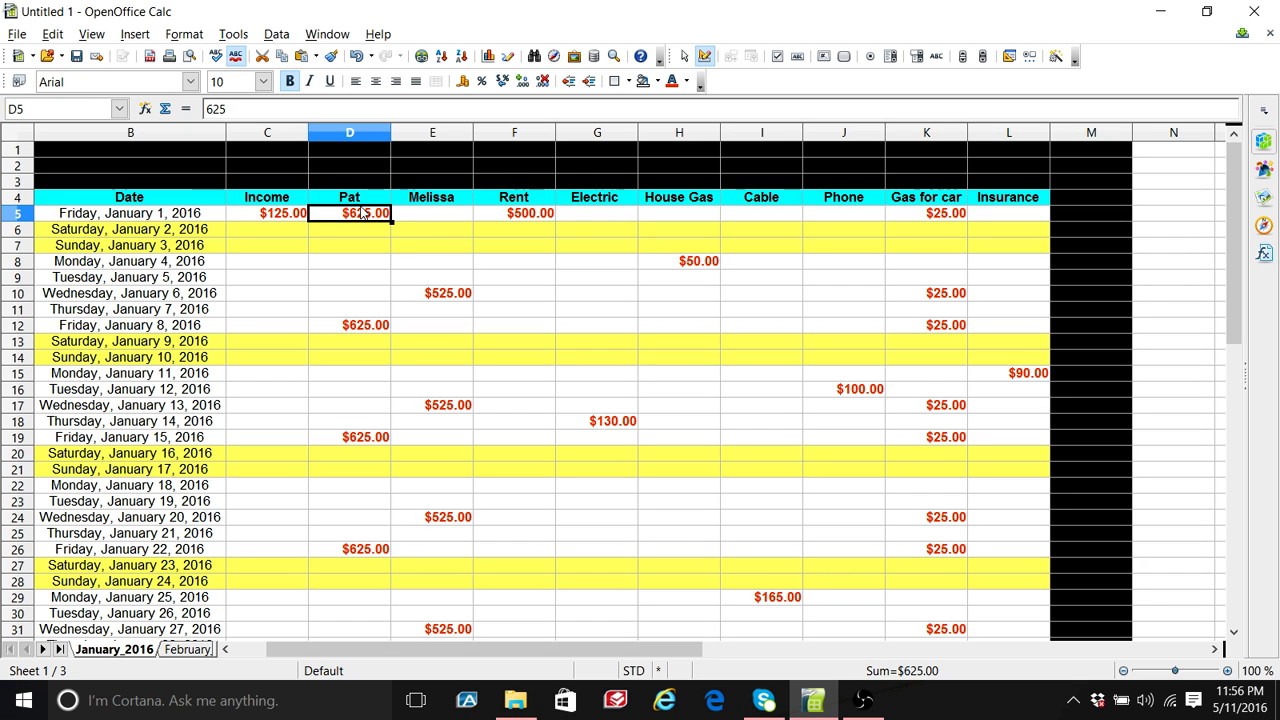
left_click(288, 218)
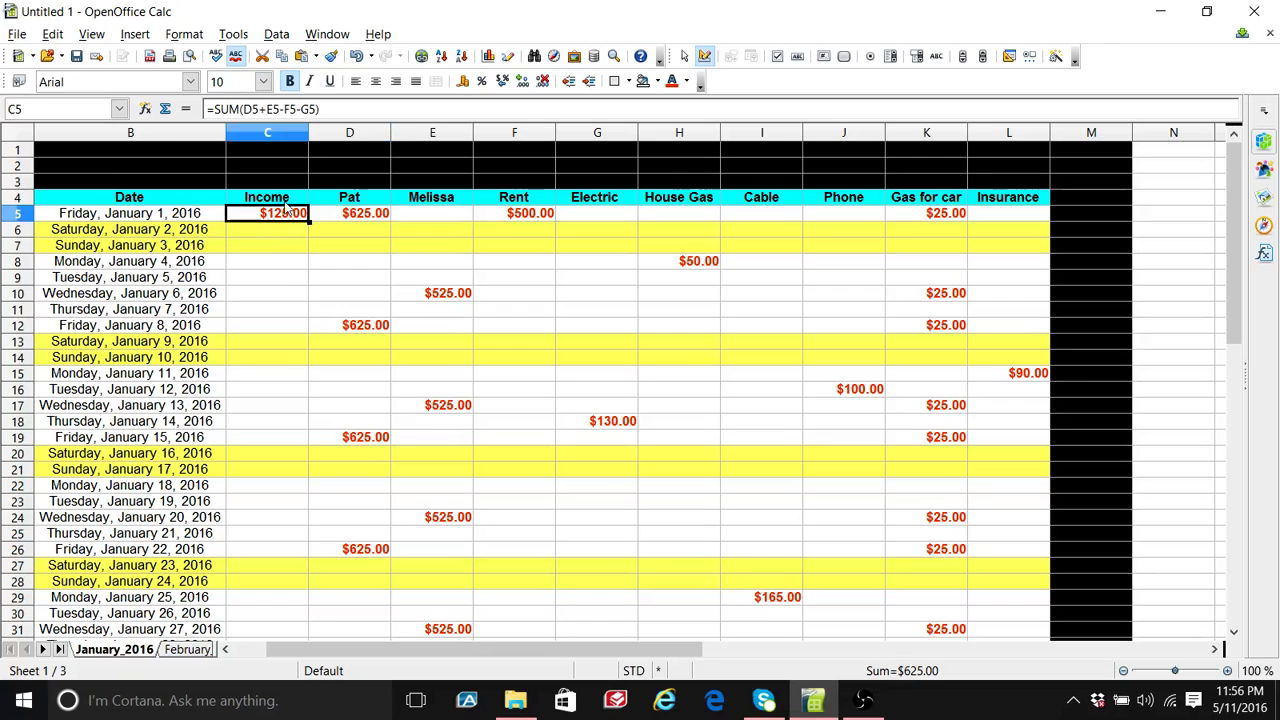
left_click(317, 110)
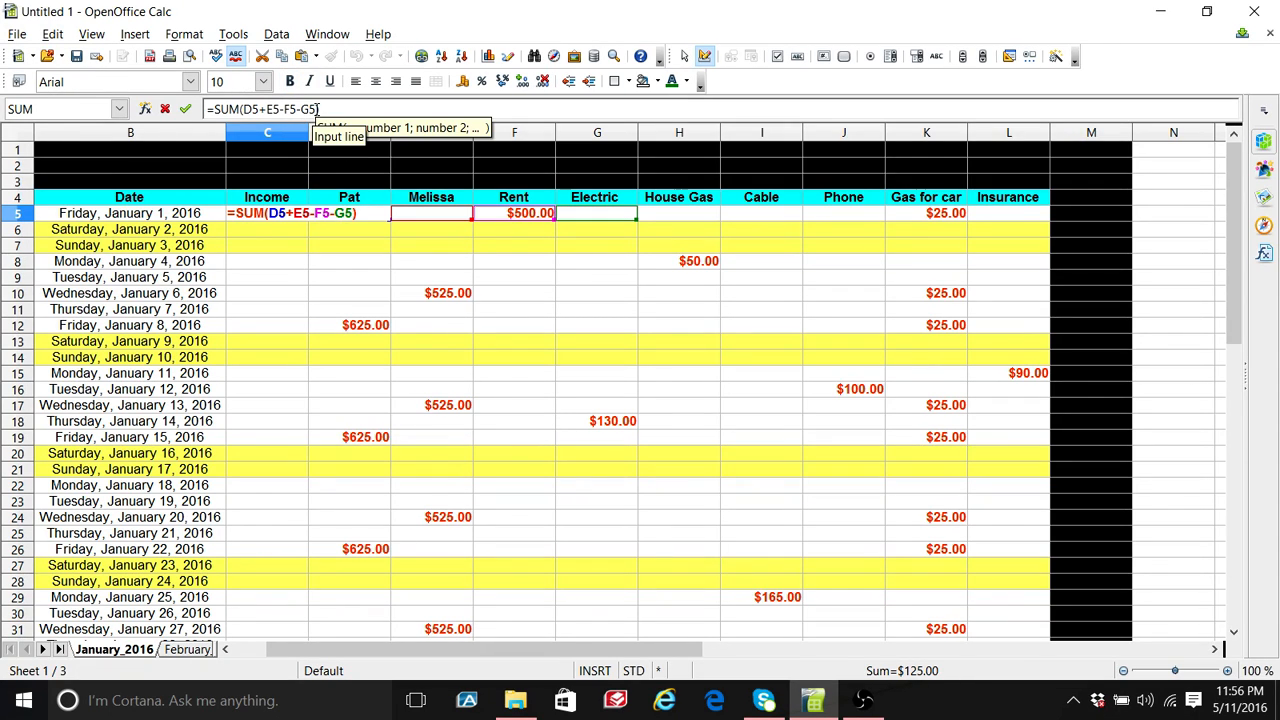
type("-")
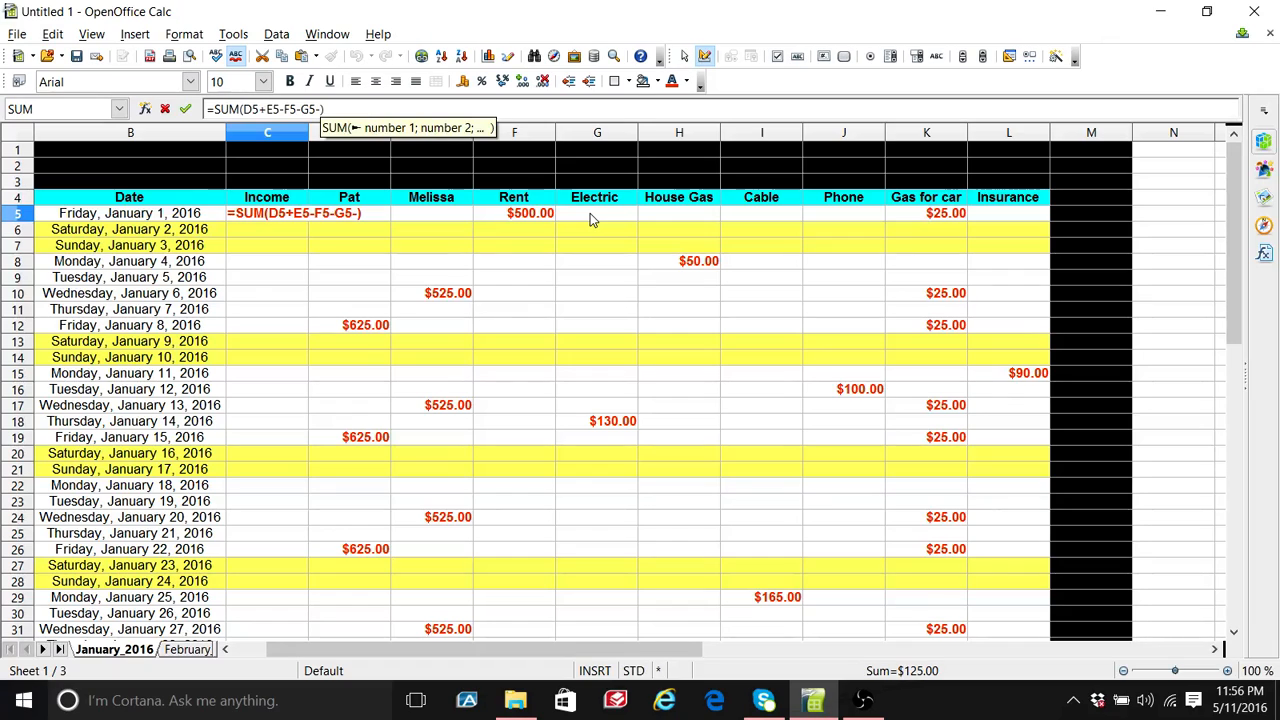
left_click(654, 218)
type("-")
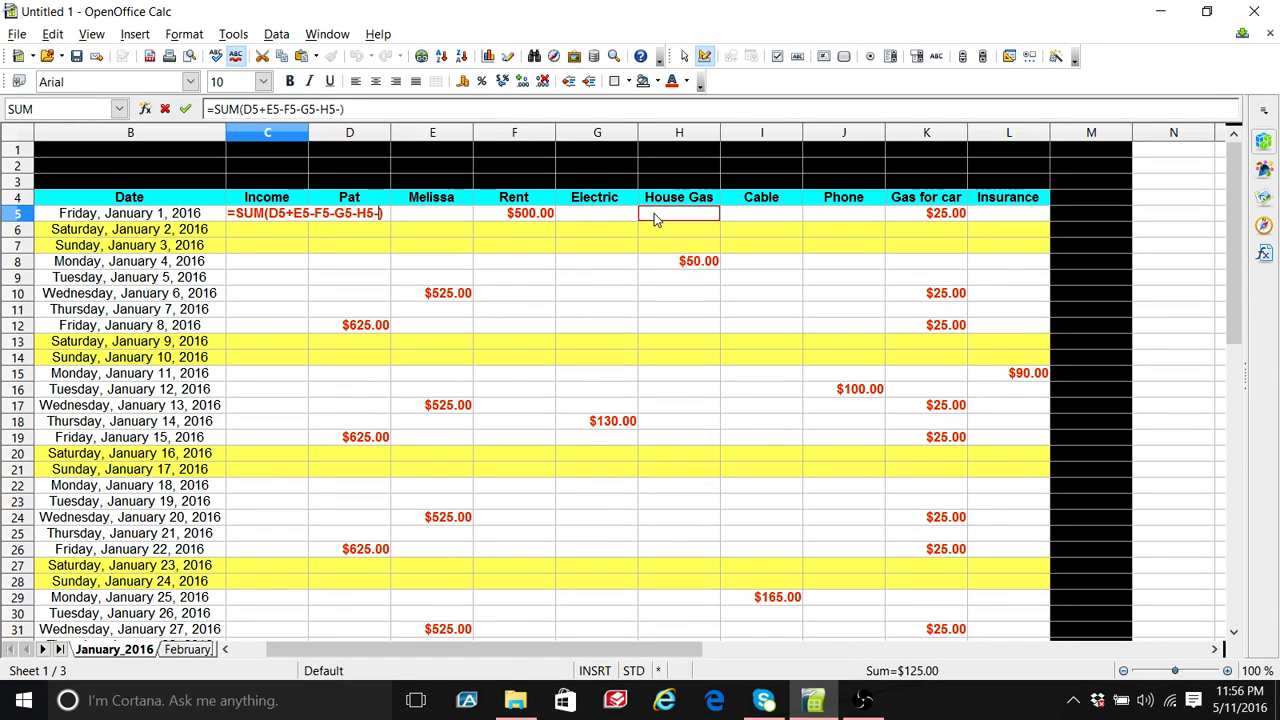
left_click(736, 218)
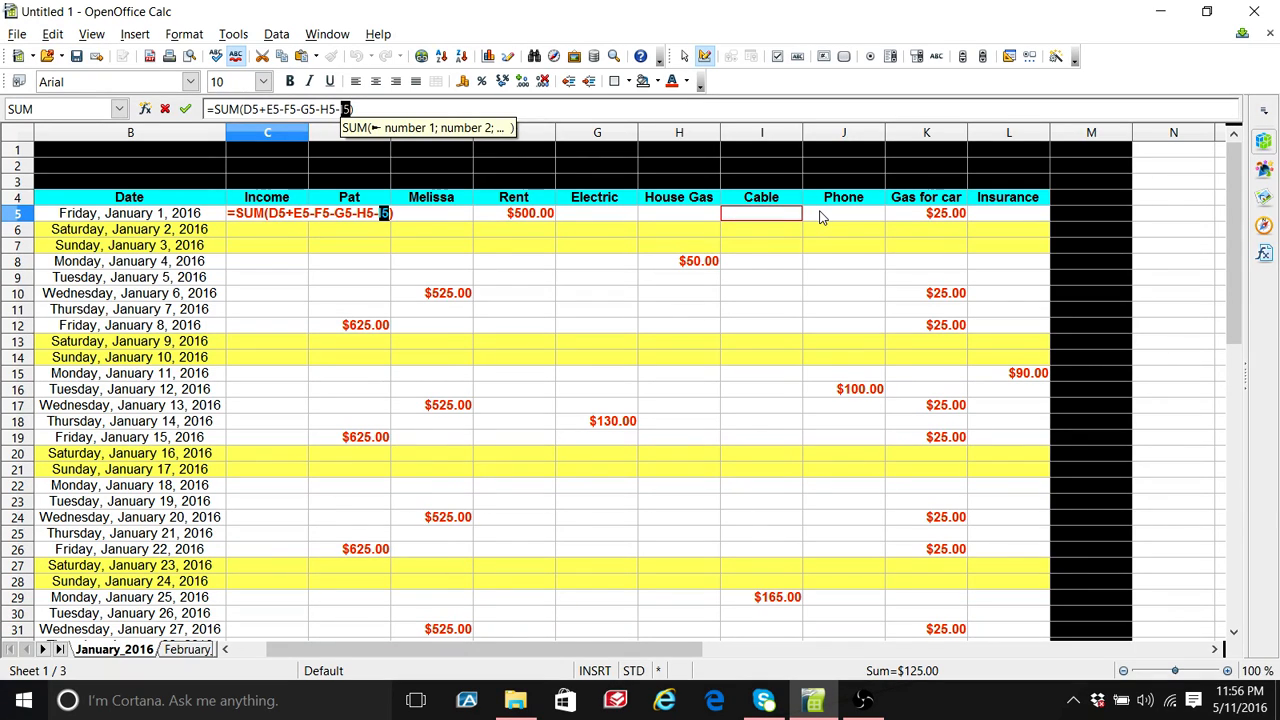
Step: Complete the C5 formula as =SUM(D5+E5-F5-G5-H5-I5-J5-K5-L5), also subtracting the Phone, Gas for car and Insurance cells
type("-")
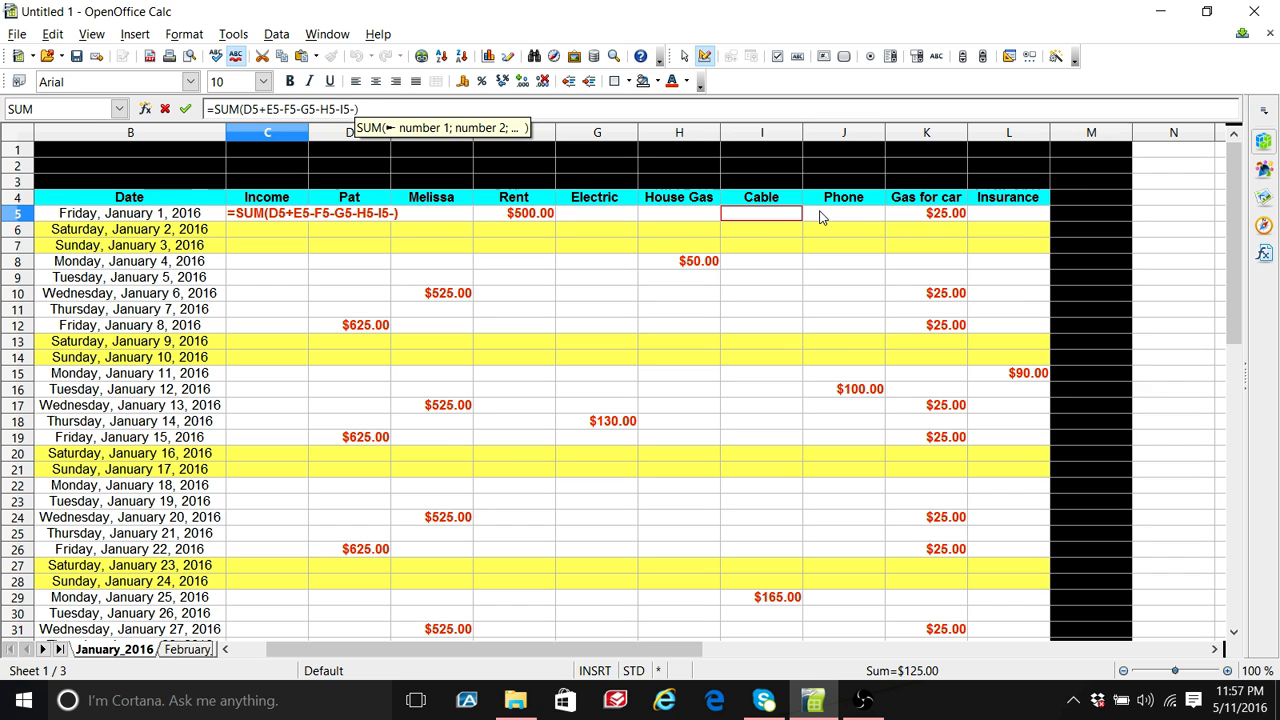
left_click(820, 216)
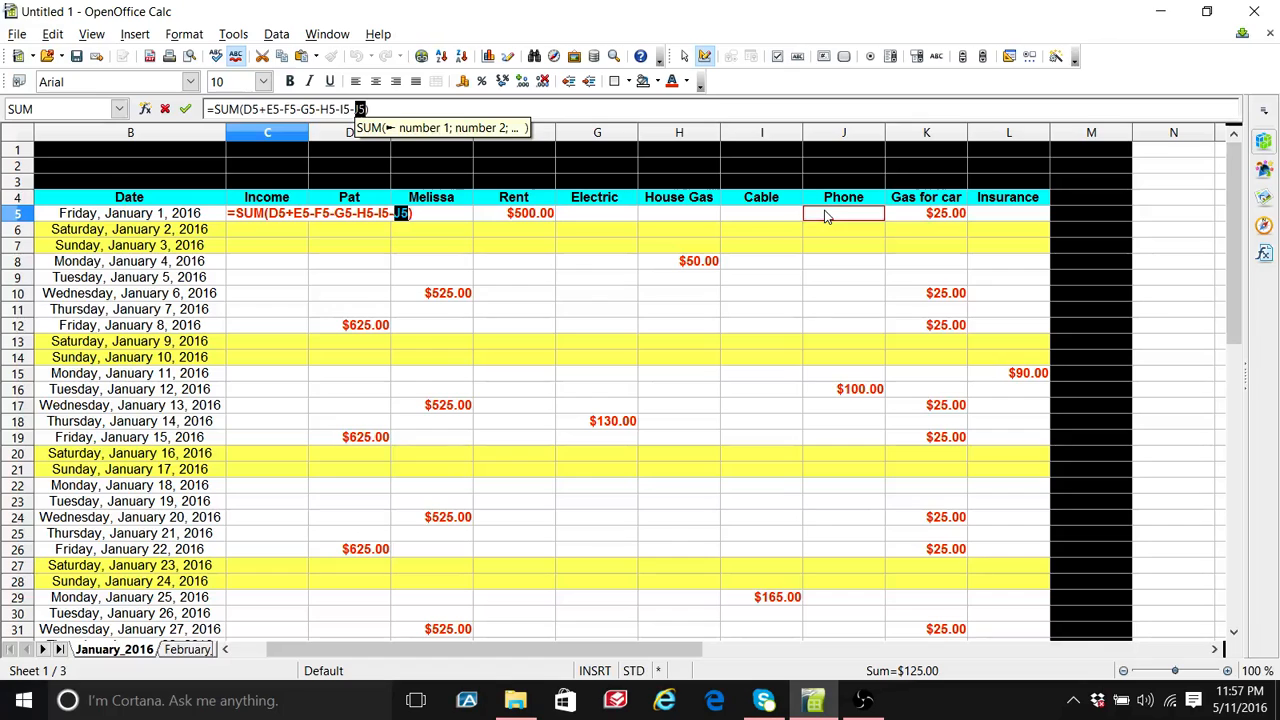
type("-")
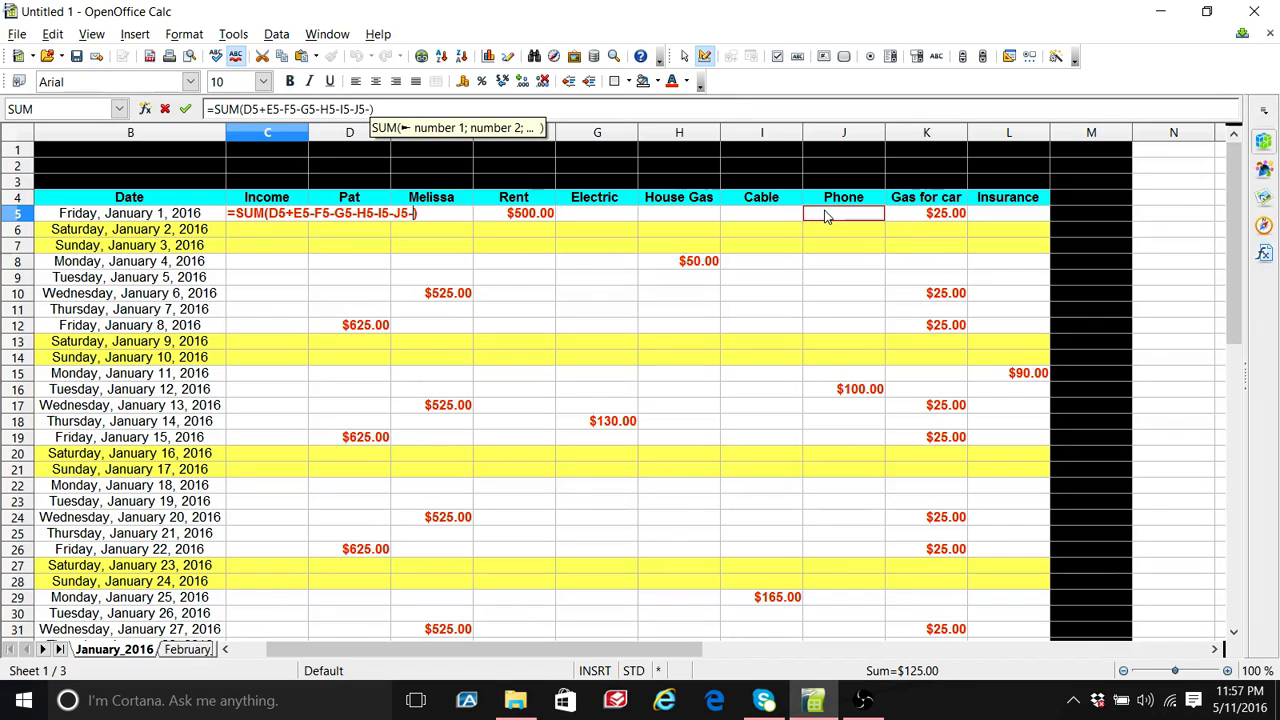
left_click(899, 218)
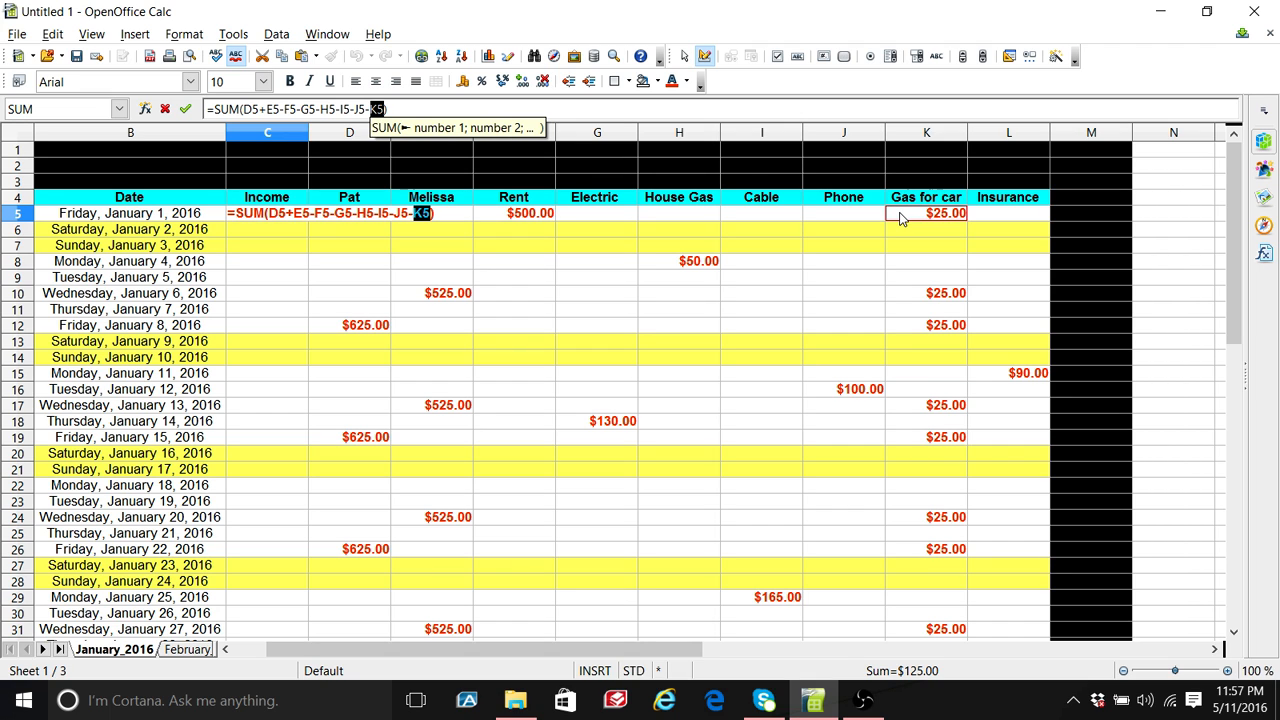
type("-")
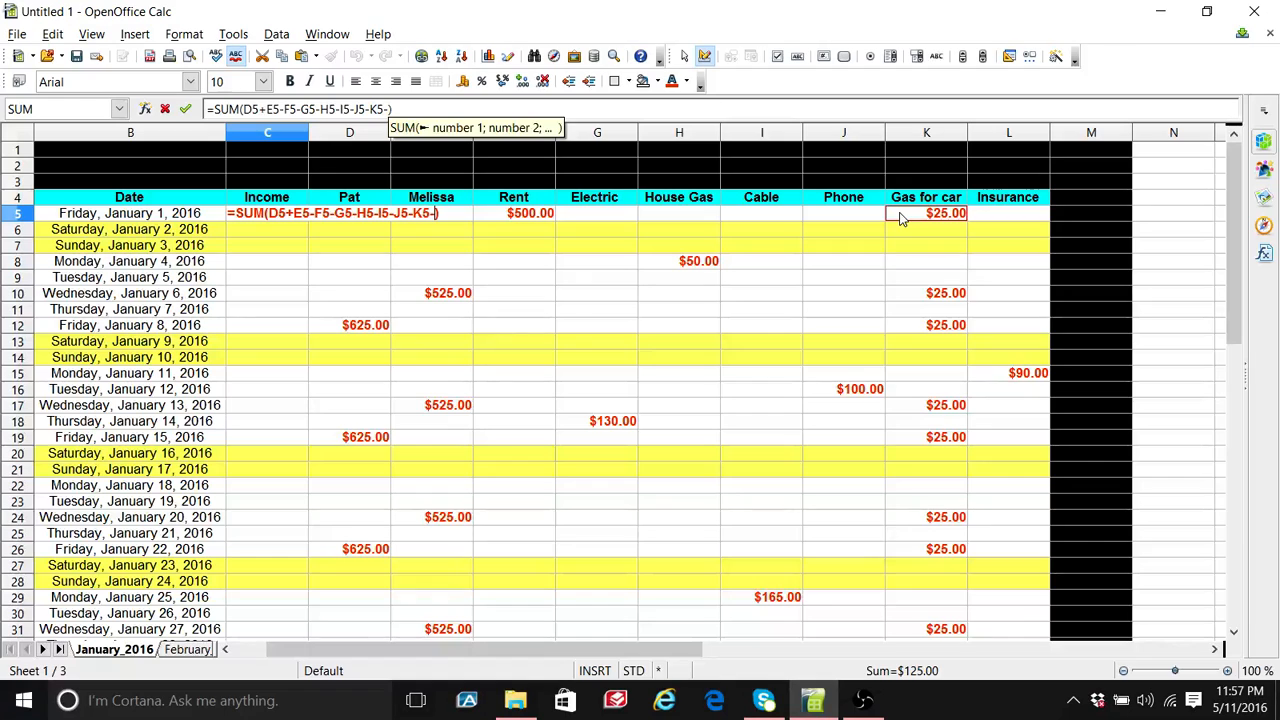
left_click(981, 221)
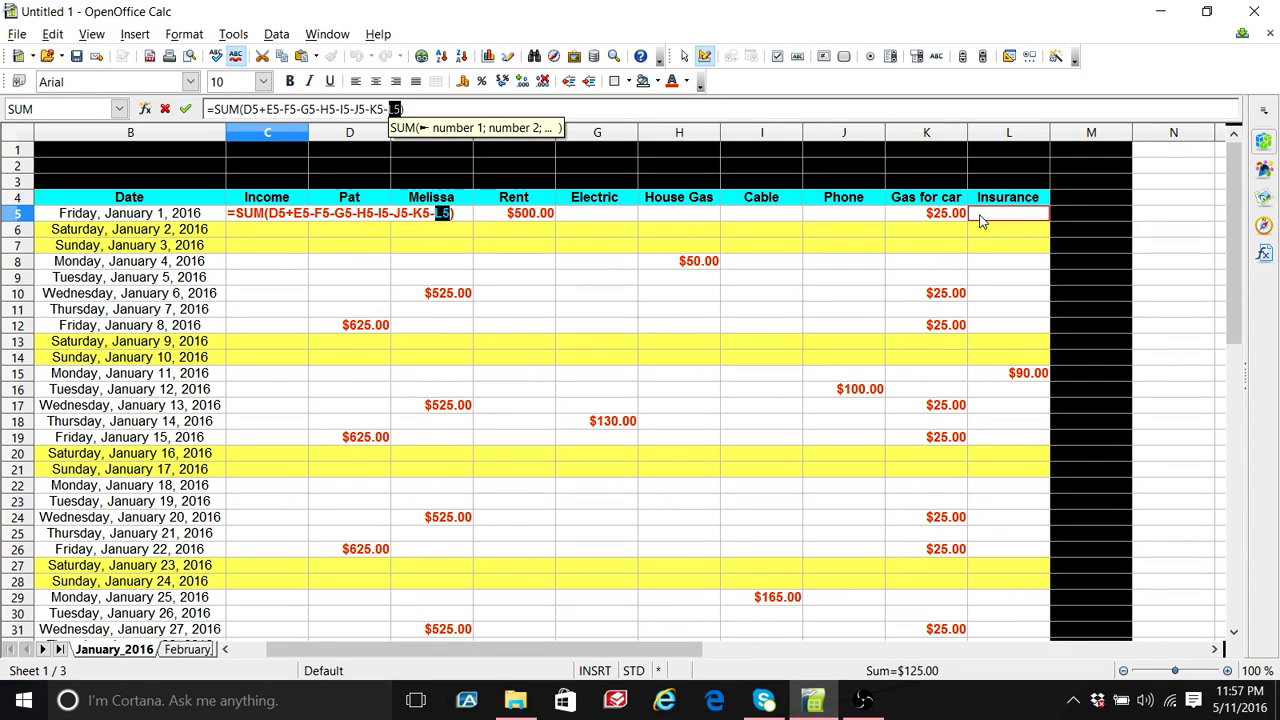
key("Return")
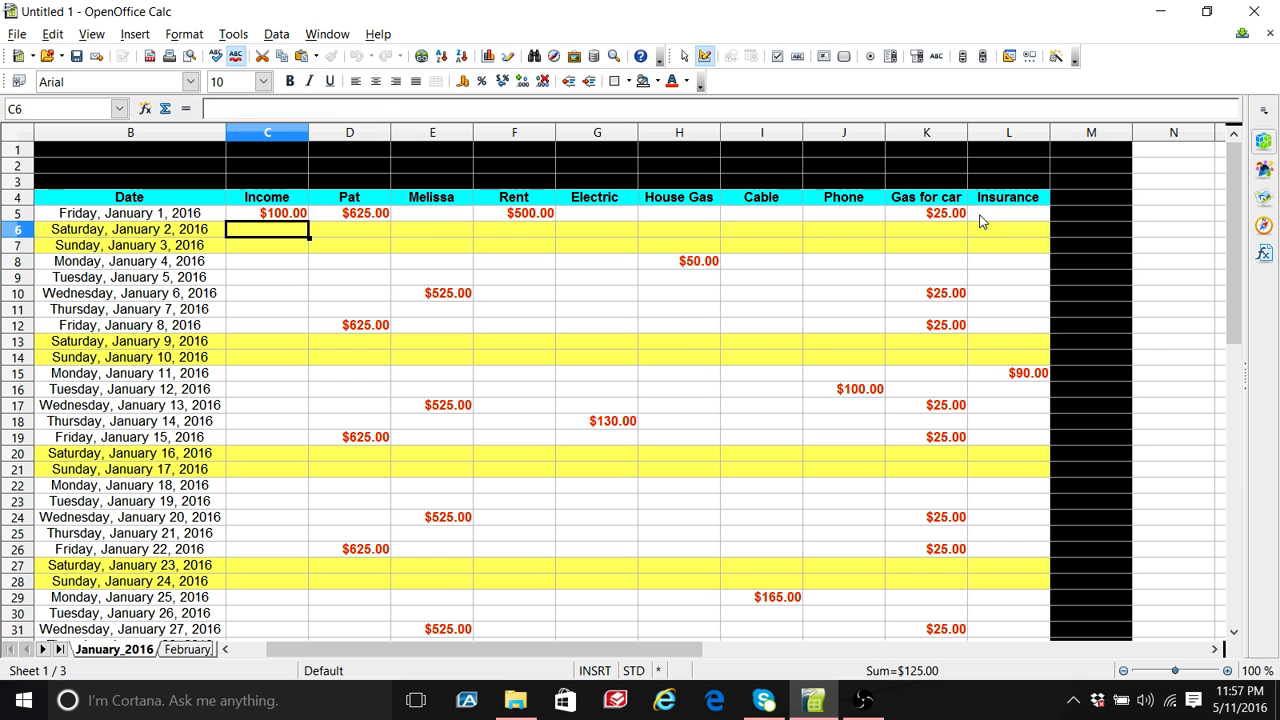
Step: Fill the C5 Income formula down the column through January 31 in C35
left_click(290, 222)
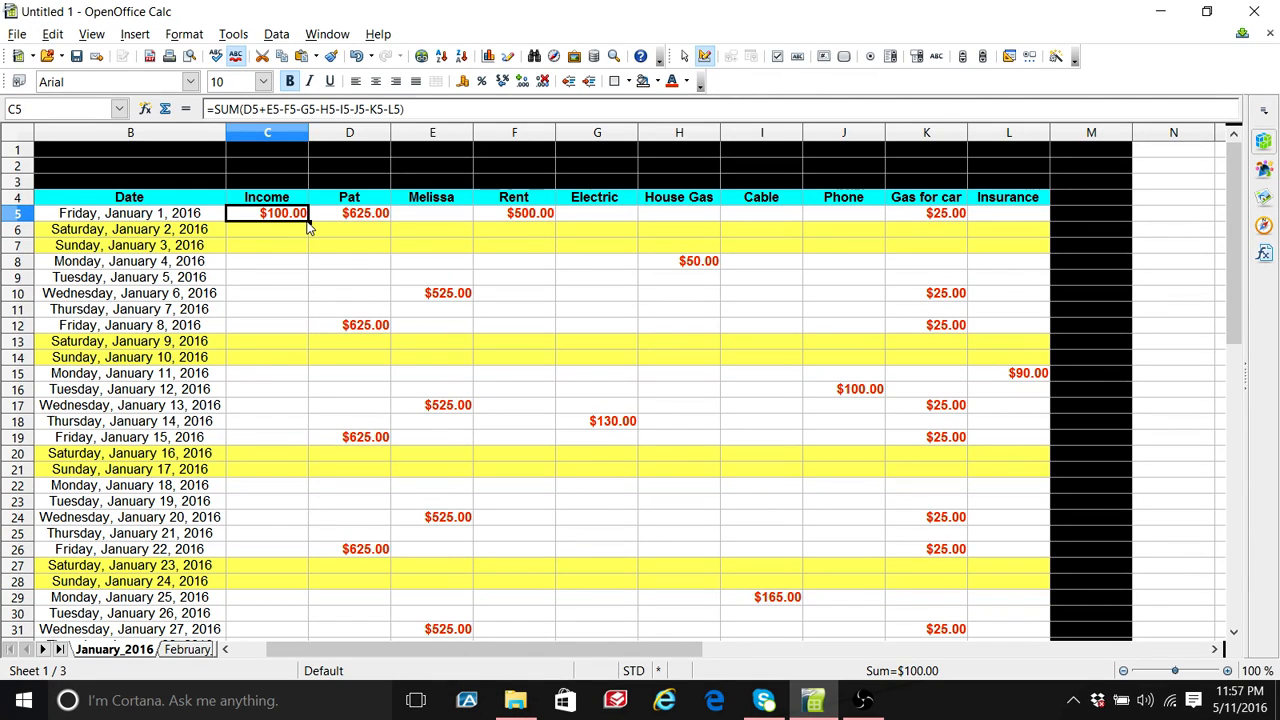
left_click_drag(310, 222, 264, 562)
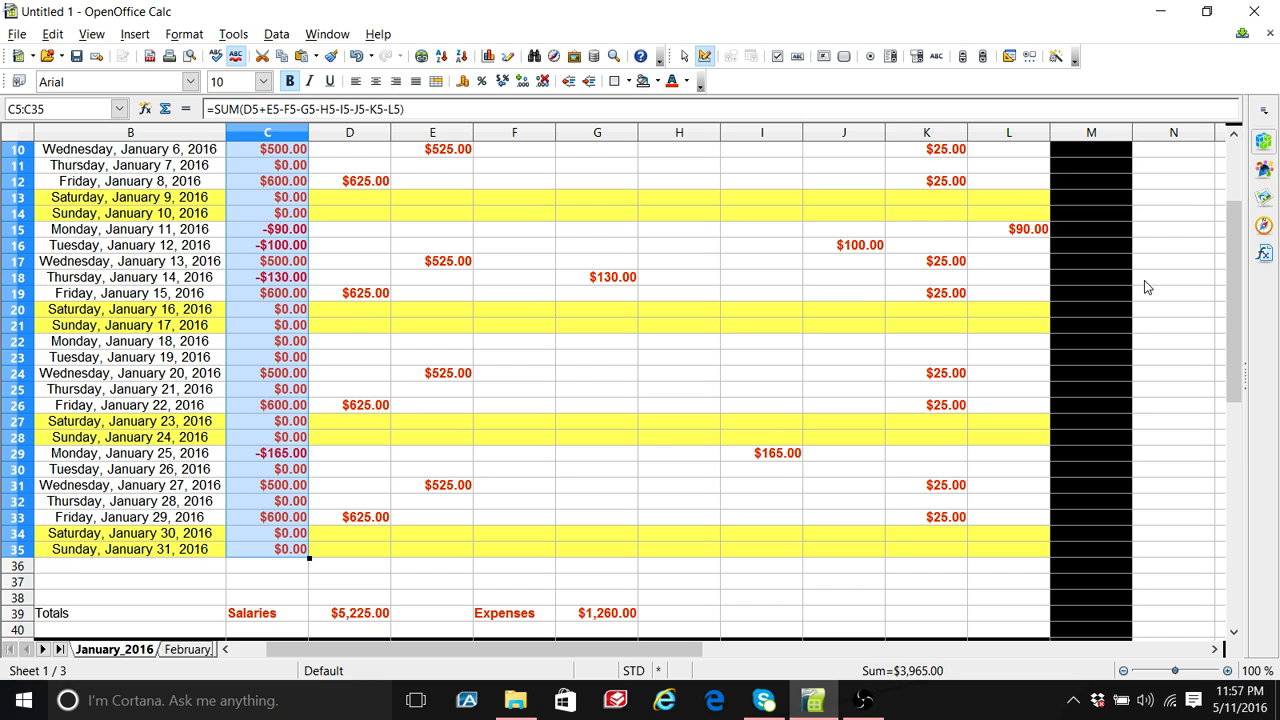
left_click_drag(1231, 313, 1233, 262)
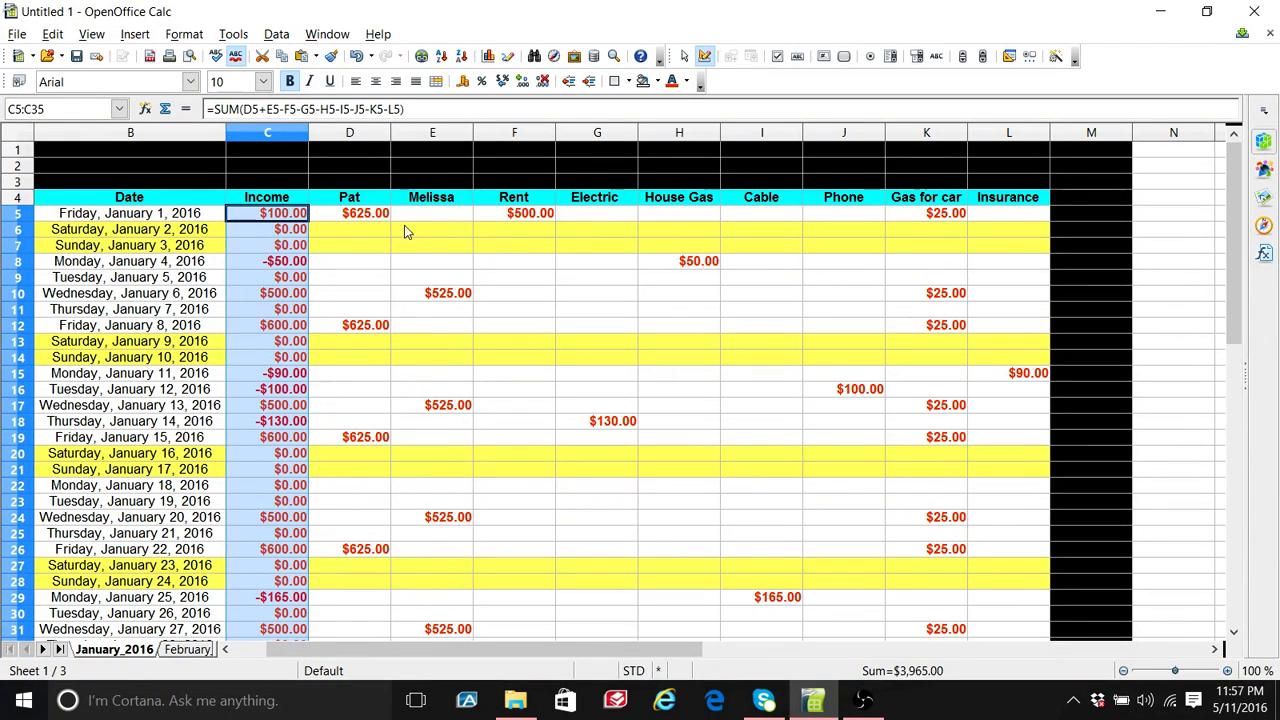
Step: Add the previous day's income, C5, to the January 2 formula in C6, making it =SUM(C5+D6+E6-F6-G6-H6-I6-J6-K6-L6)
left_click(285, 231)
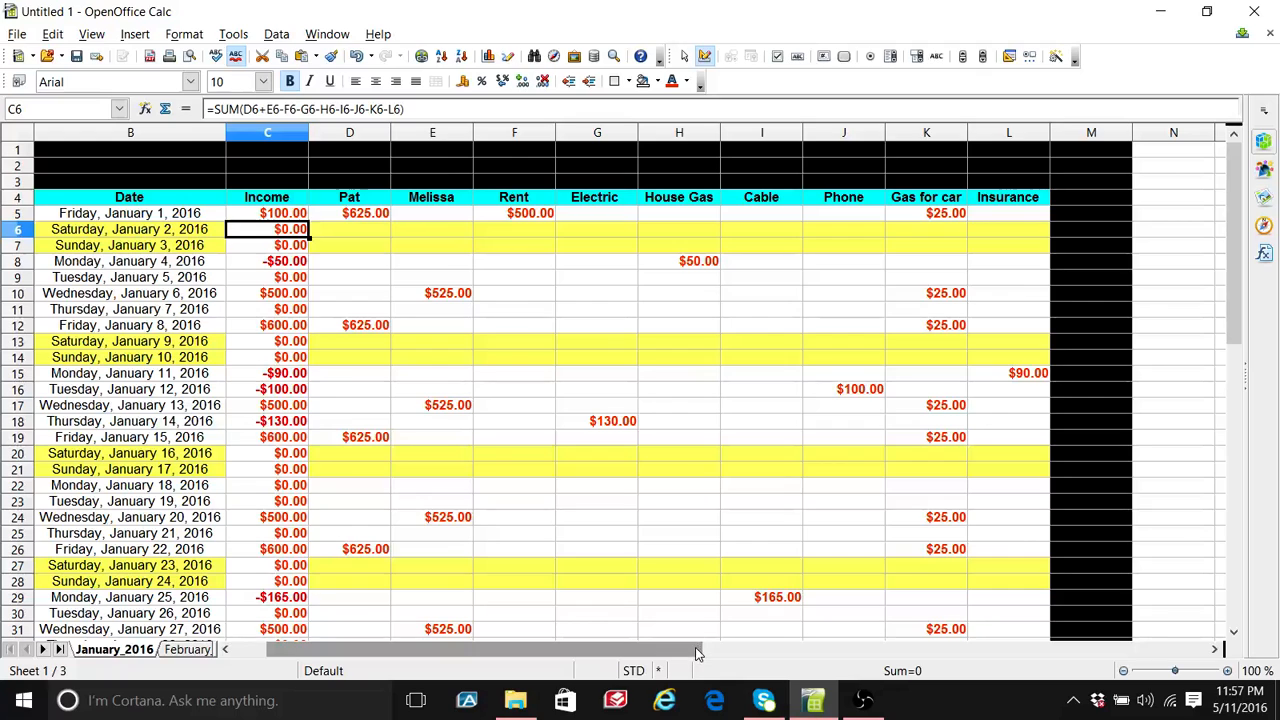
mouse_move(700, 652)
left_mouse_down()
mouse_move(752, 652)
mouse_move(707, 660)
left_mouse_up()
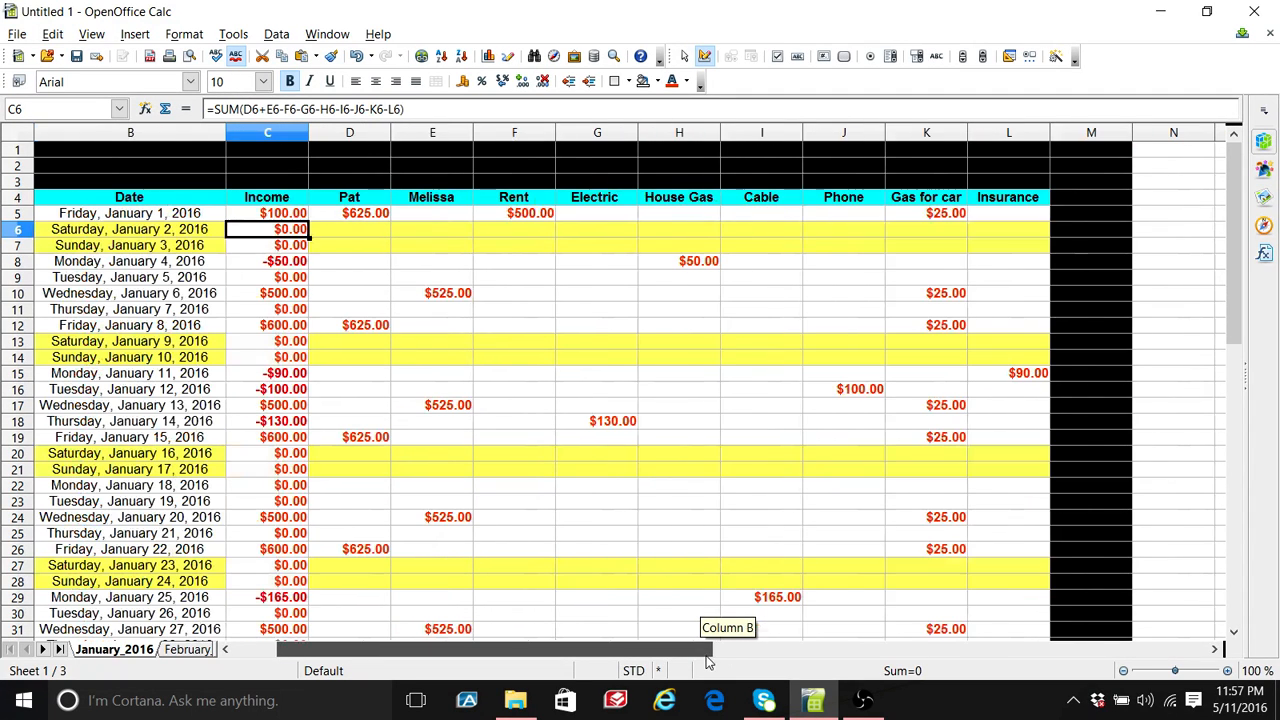
left_click(297, 219)
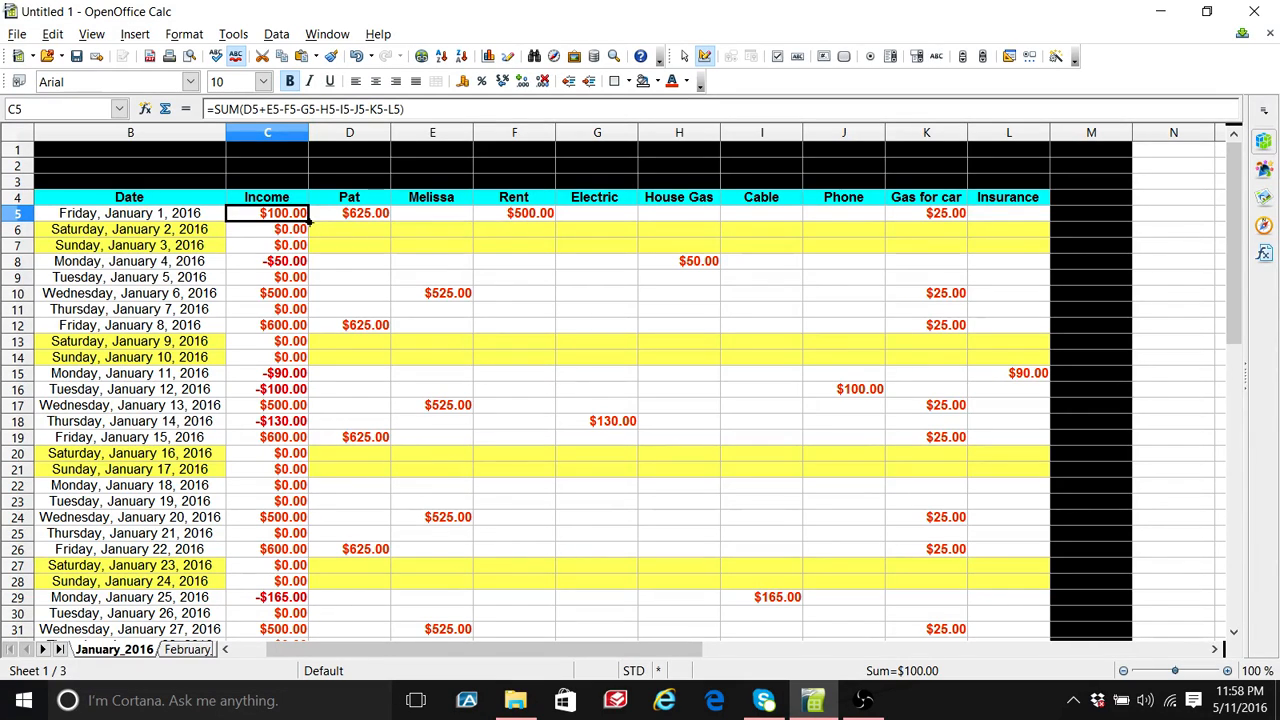
left_click(303, 233)
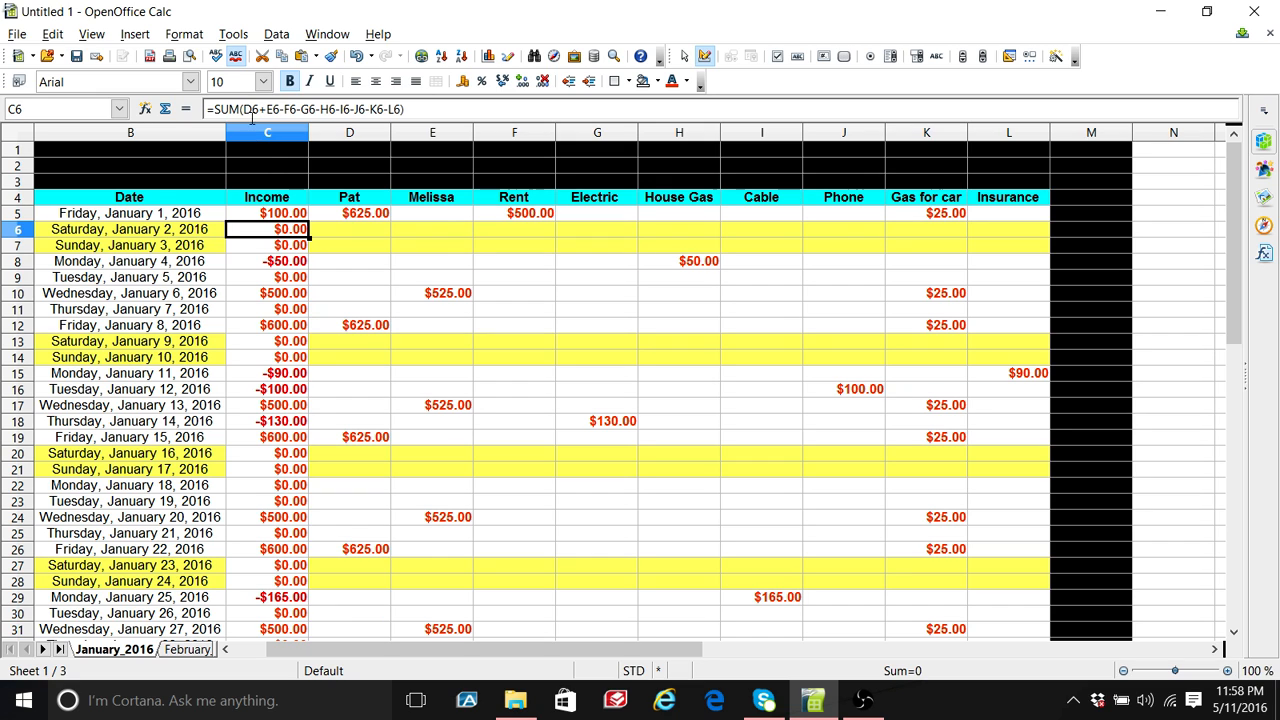
left_click(242, 109)
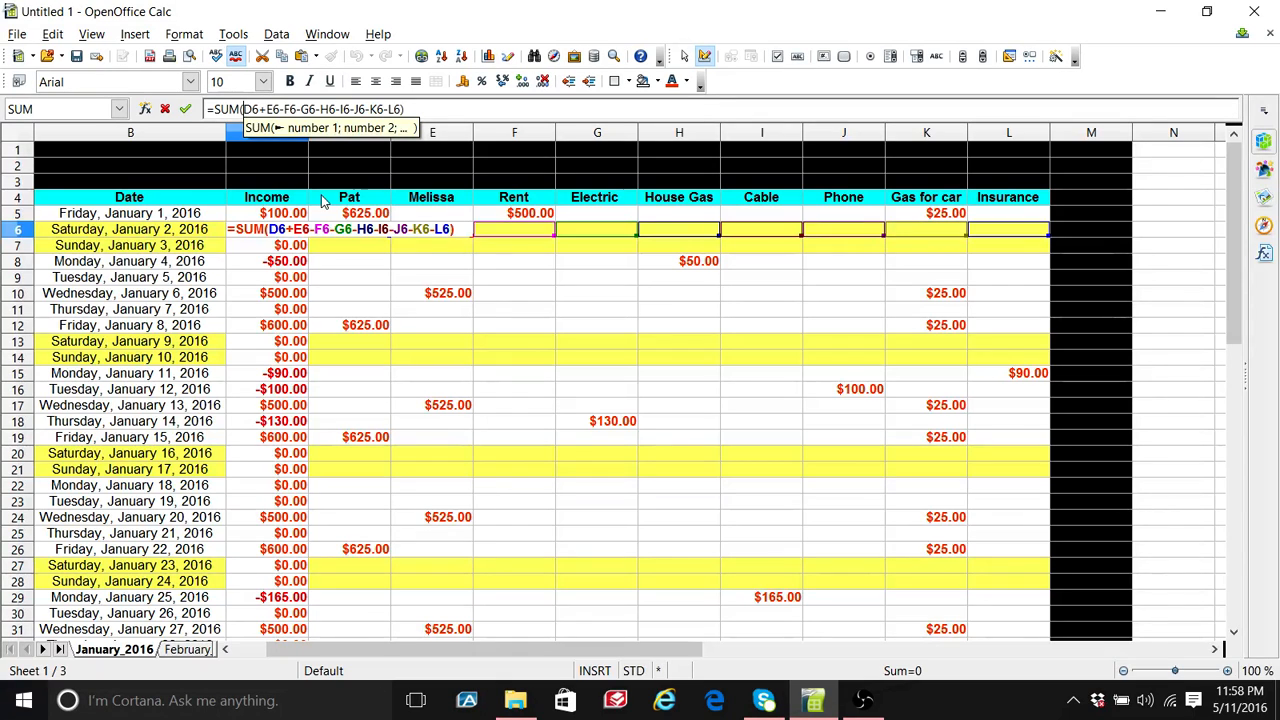
type("c")
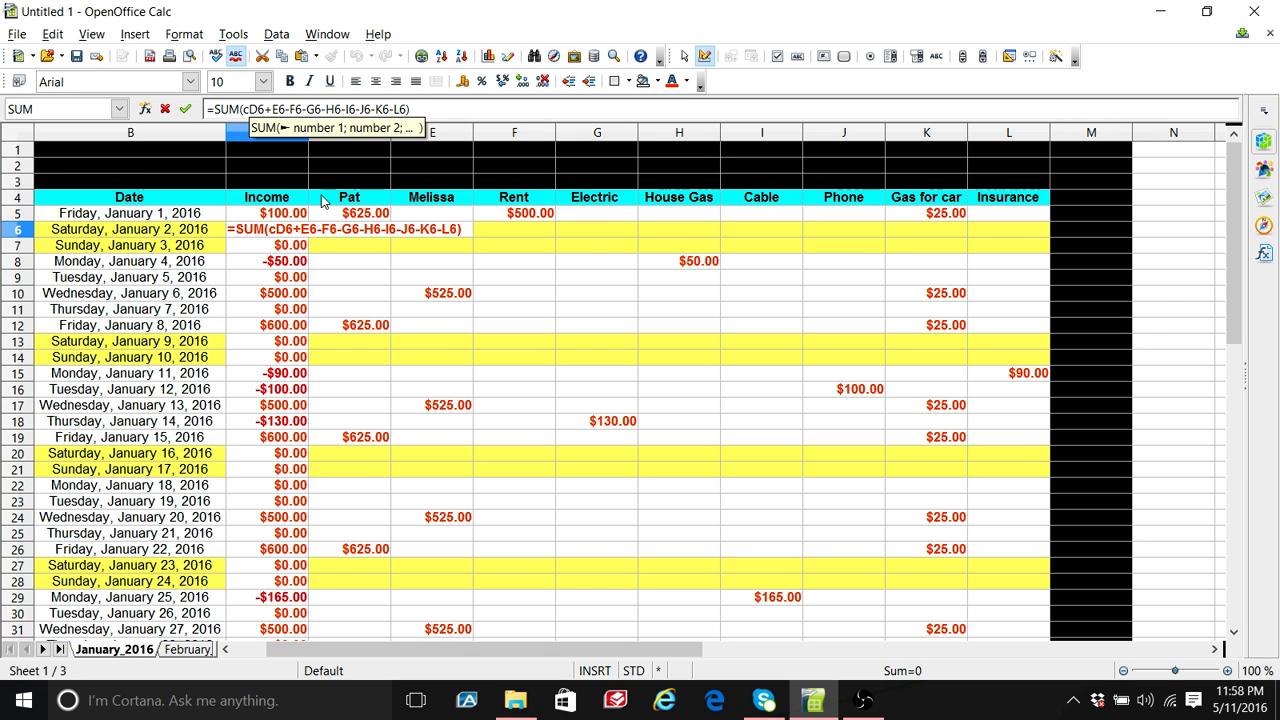
type("5")
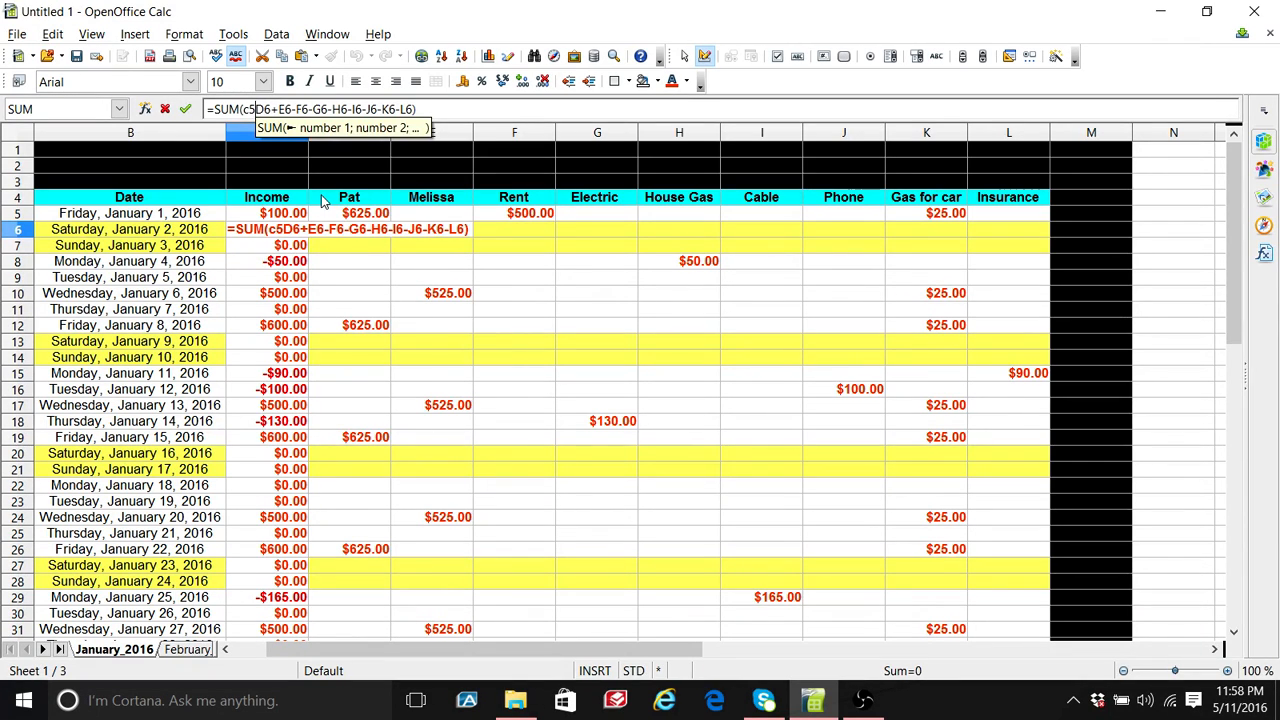
type("+")
key("Return")
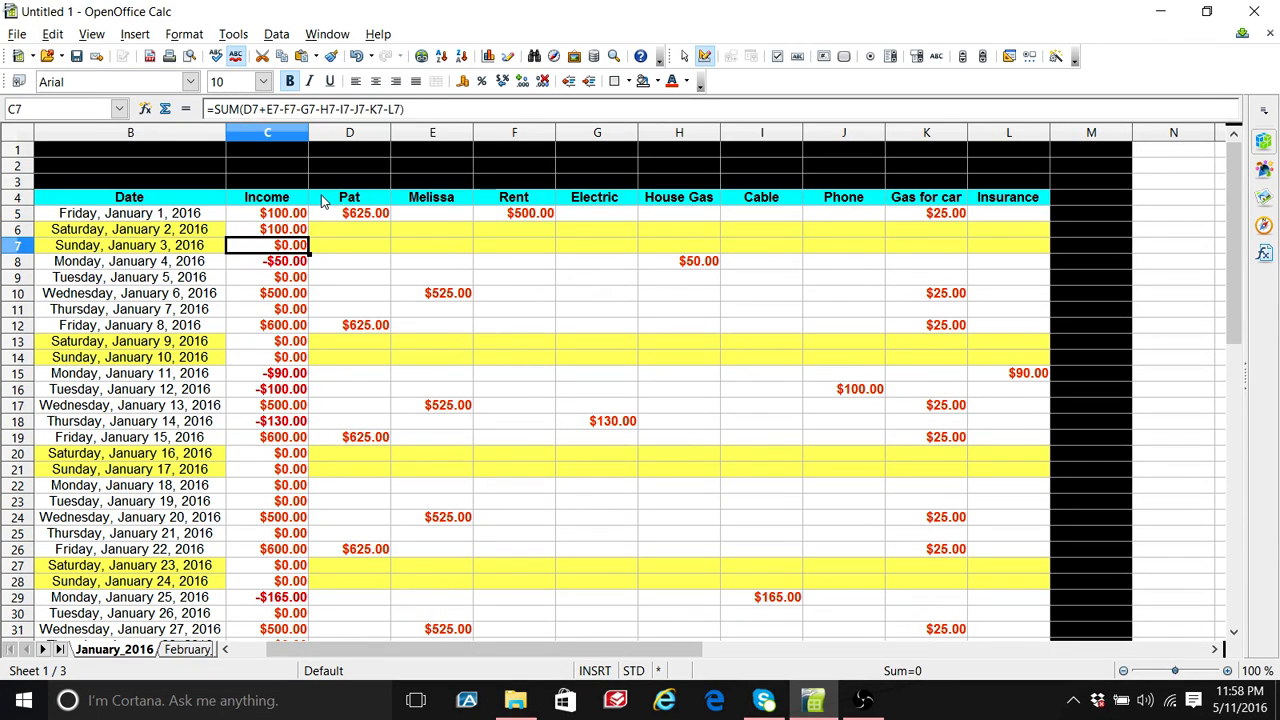
Step: Fill the running-balance formula from C6 down through January 31 in C35
key("Up")
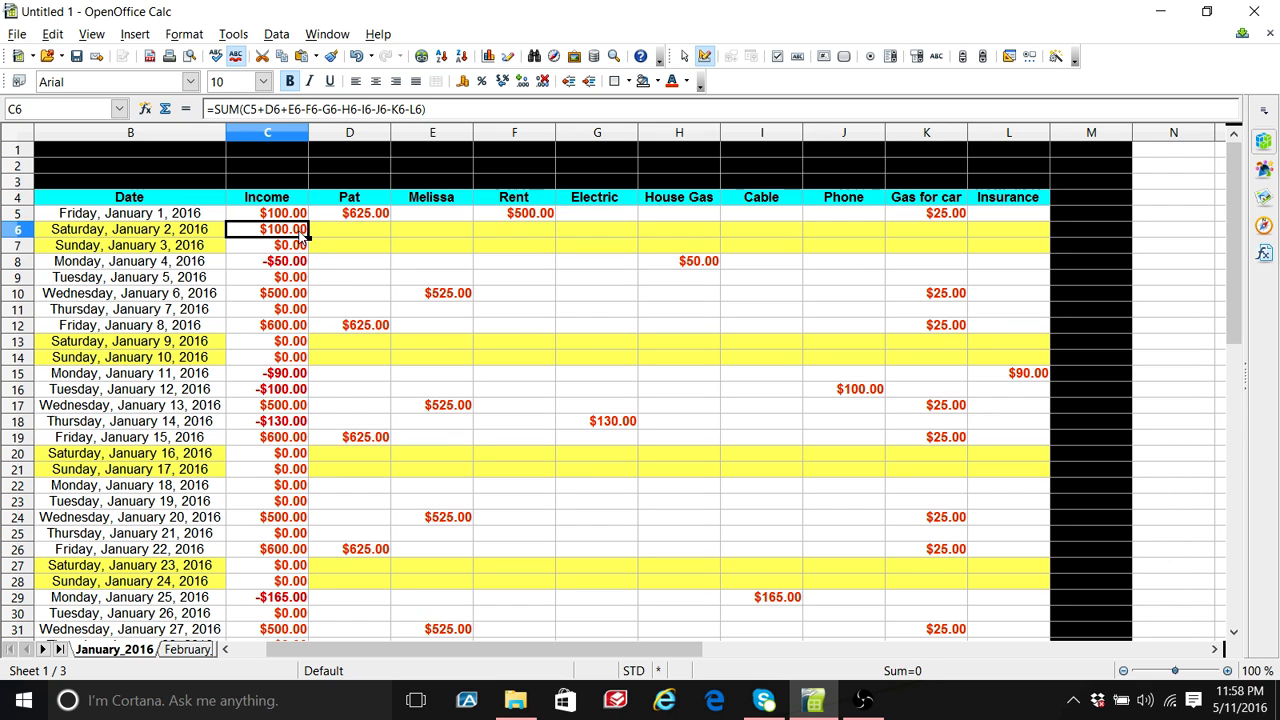
left_click_drag(310, 236, 281, 597)
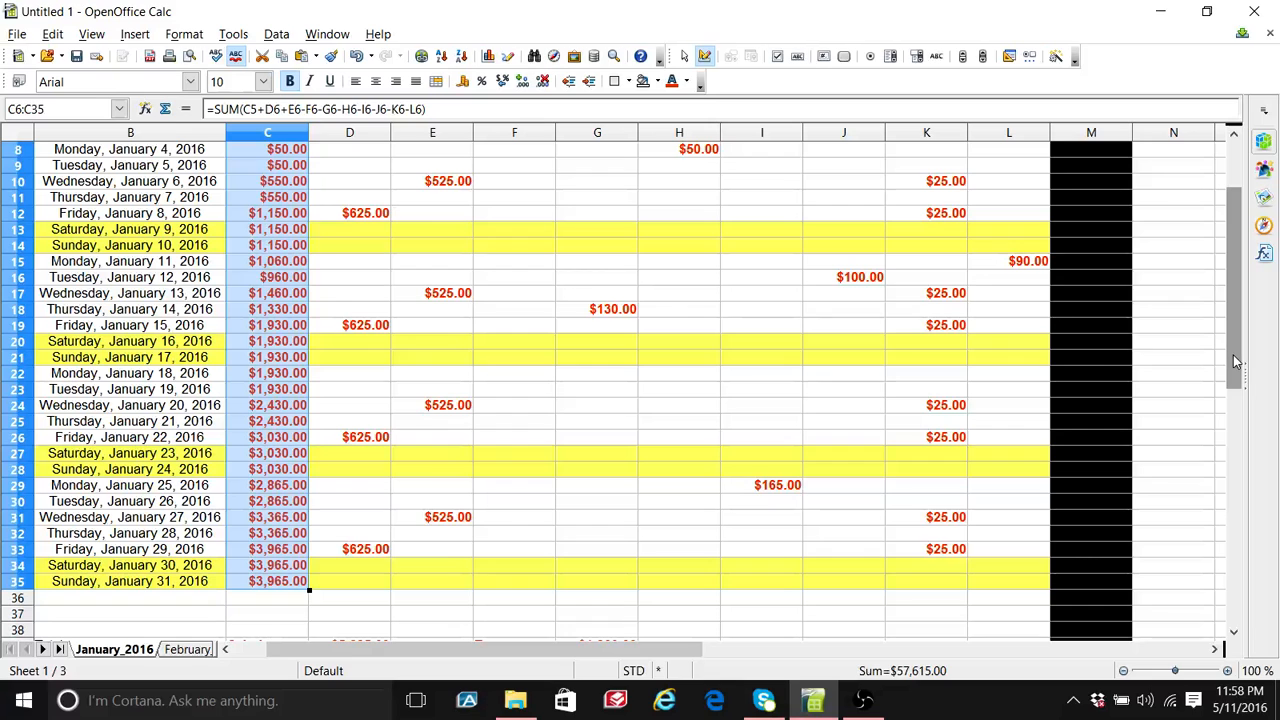
left_click_drag(1233, 355, 1222, 320)
left_click(1220, 318)
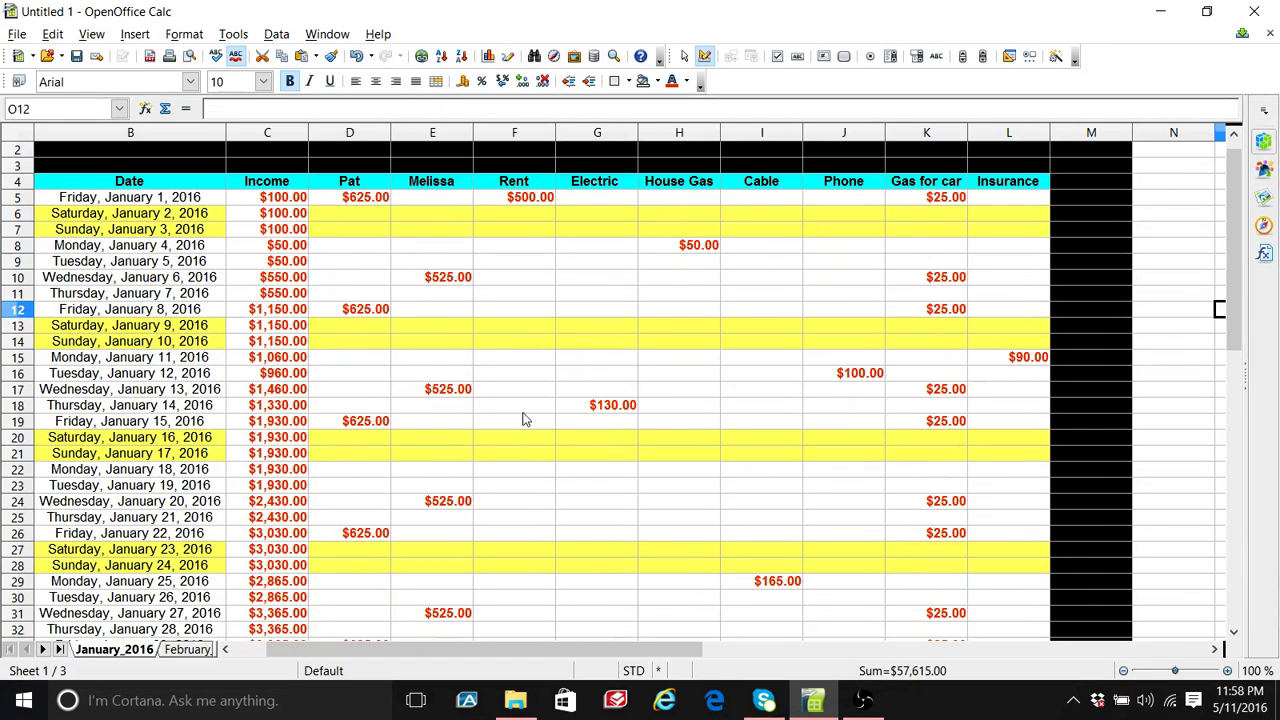
left_click(290, 216)
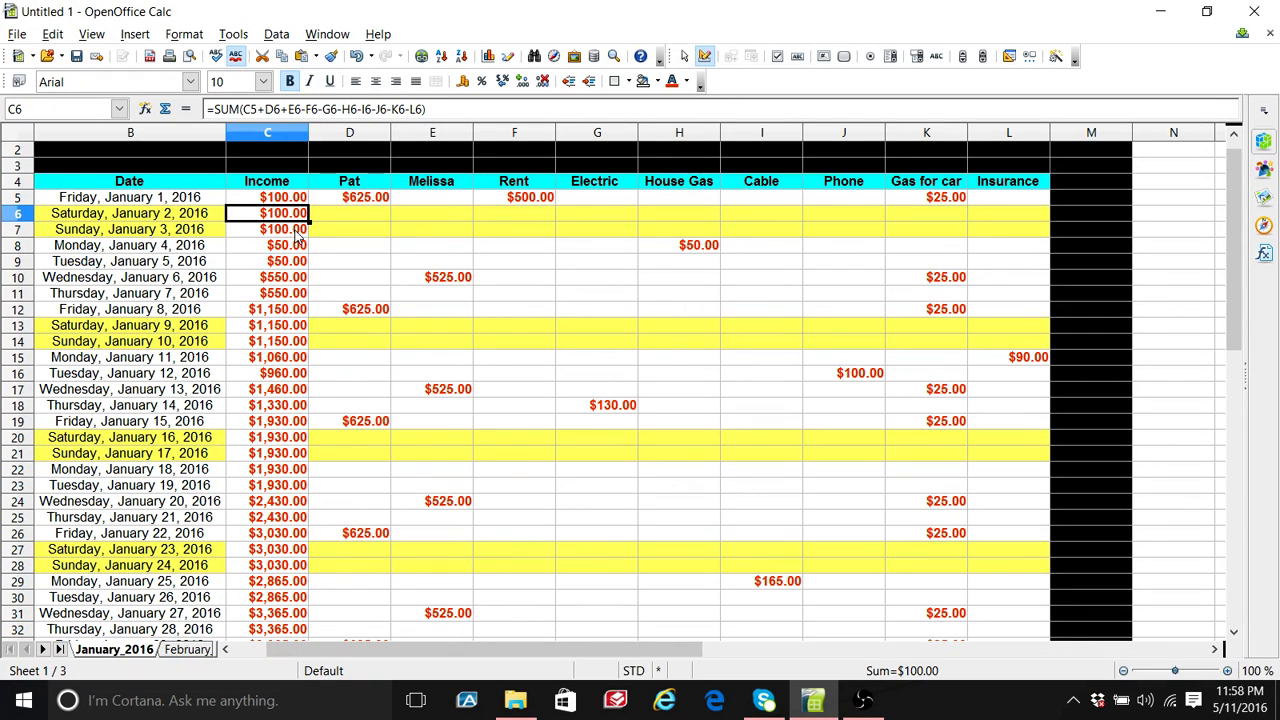
left_click(298, 232, "shift")
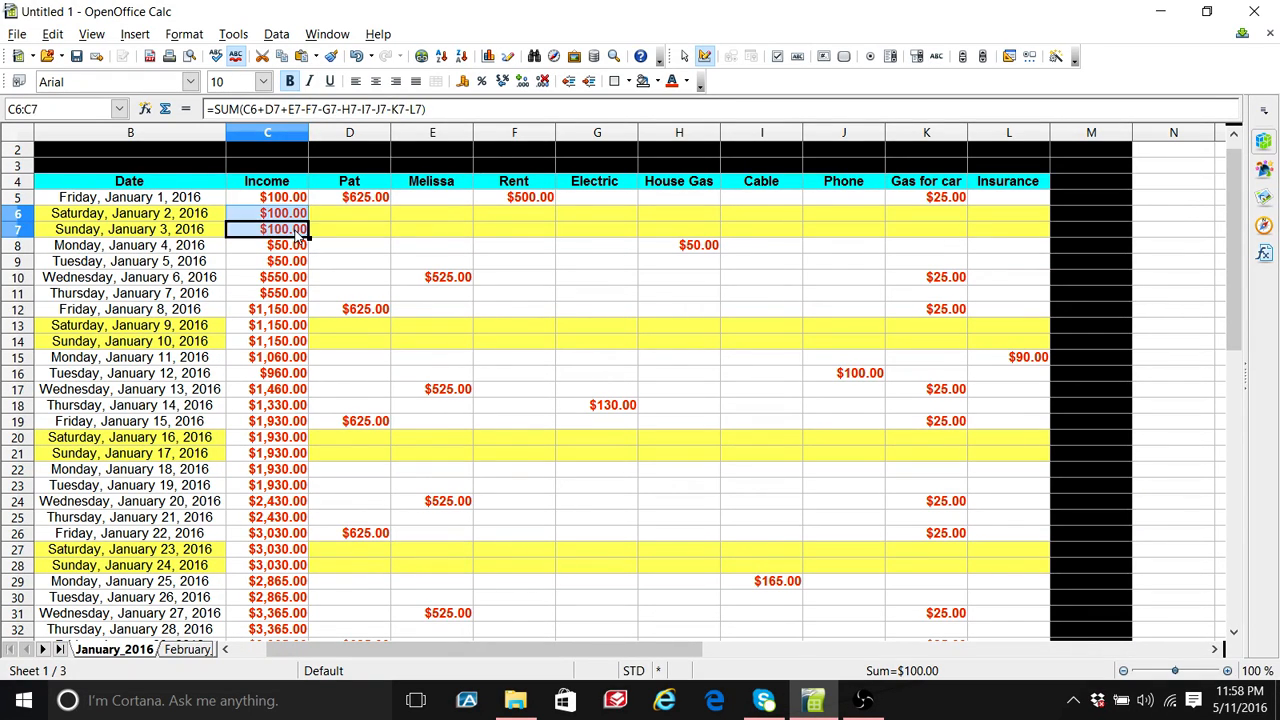
left_click(280, 333, "shift")
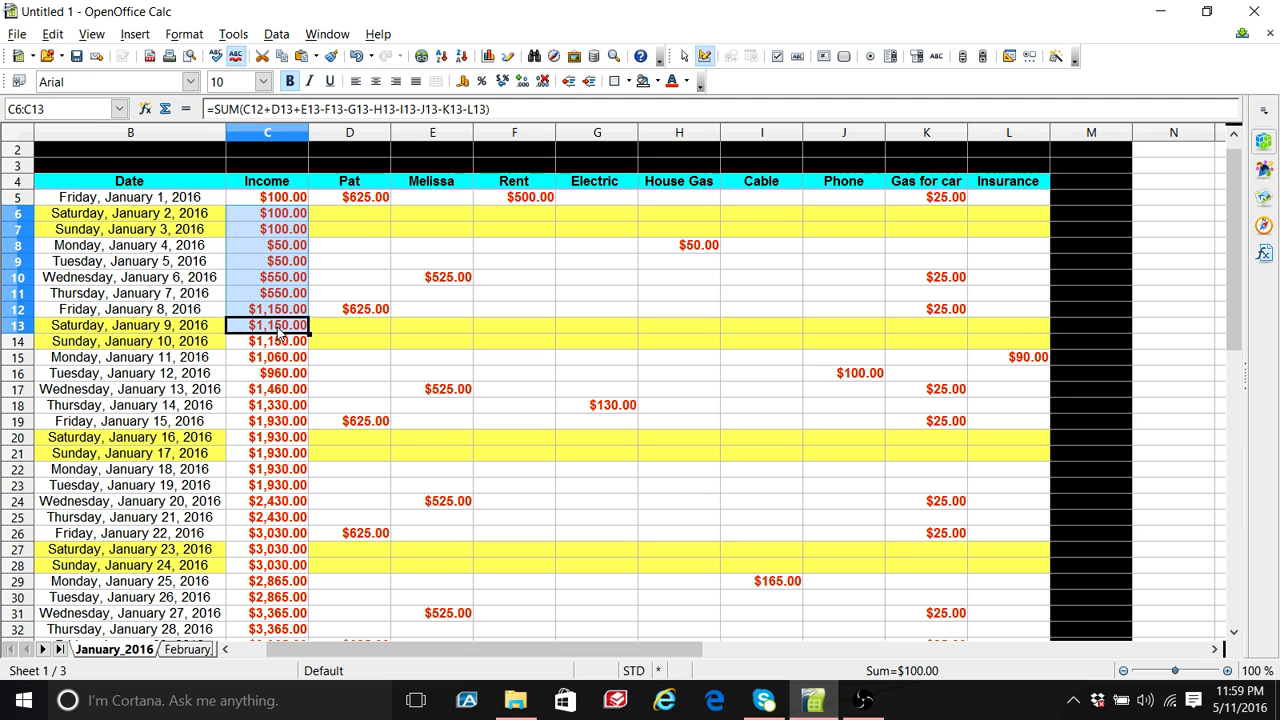
Step: Fill the weekend Income cells C6:C7, C13:C14, C20:C21, C27:C28 and C34:C35 with a bright yellow background
left_click(285, 218)
left_click_drag(285, 218, 284, 236)
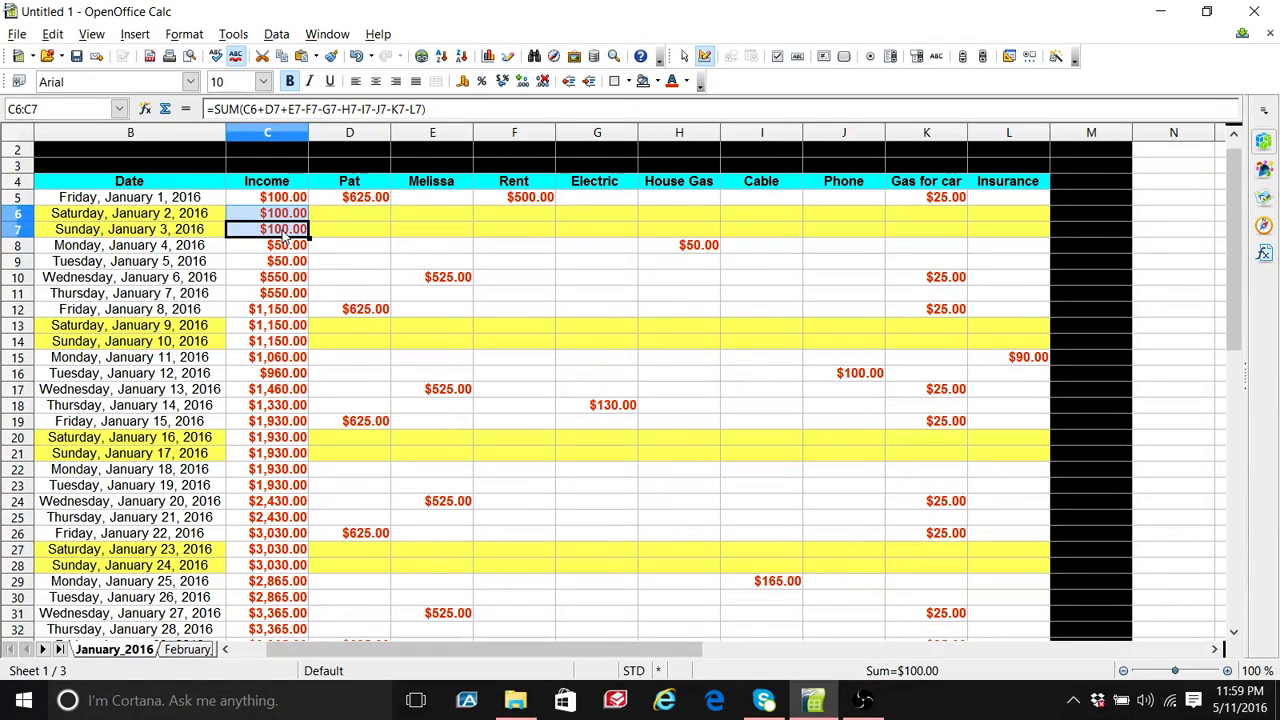
left_click(270, 328, "ctrl")
left_click_drag(270, 348, 270, 352)
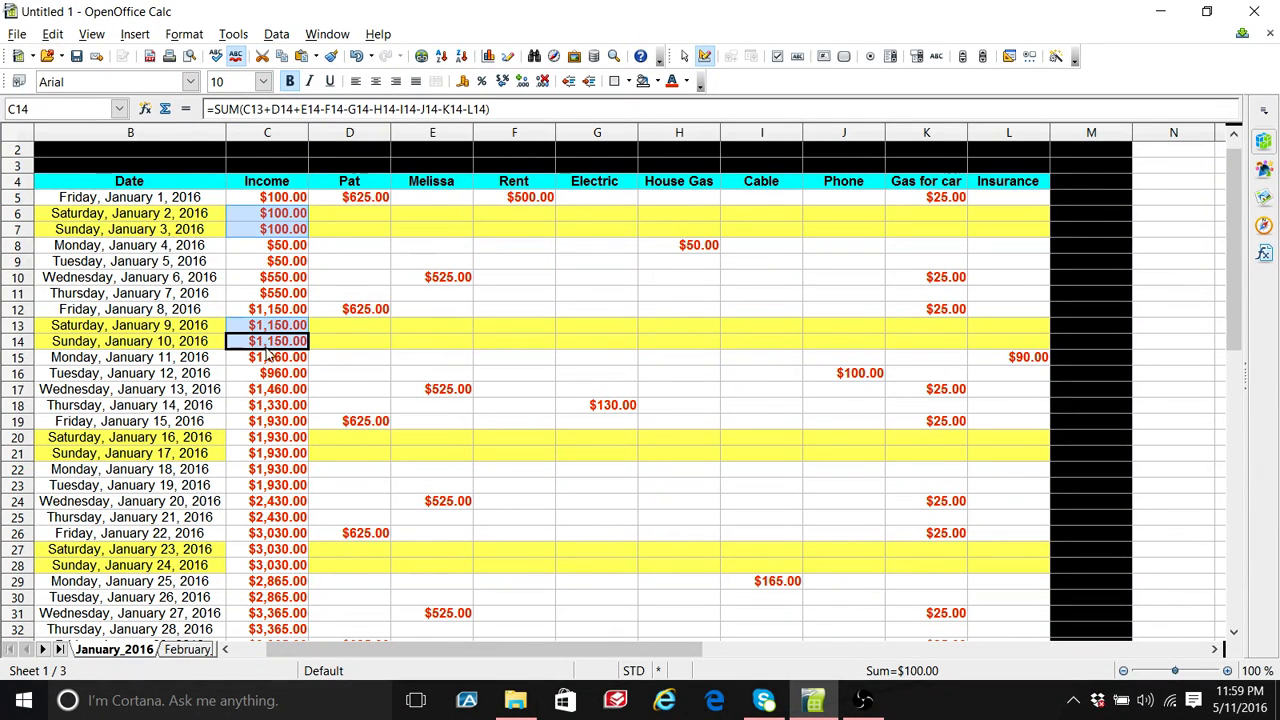
left_click(270, 425, "ctrl")
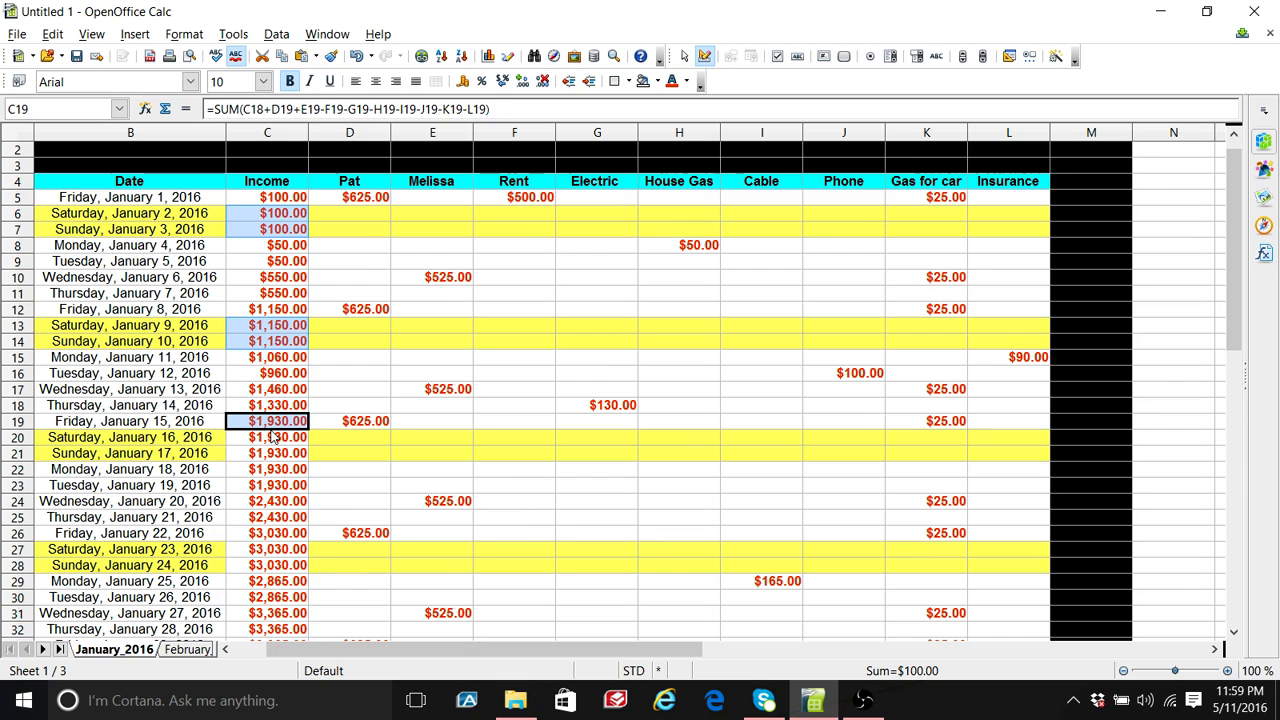
left_click(271, 423, "ctrl")
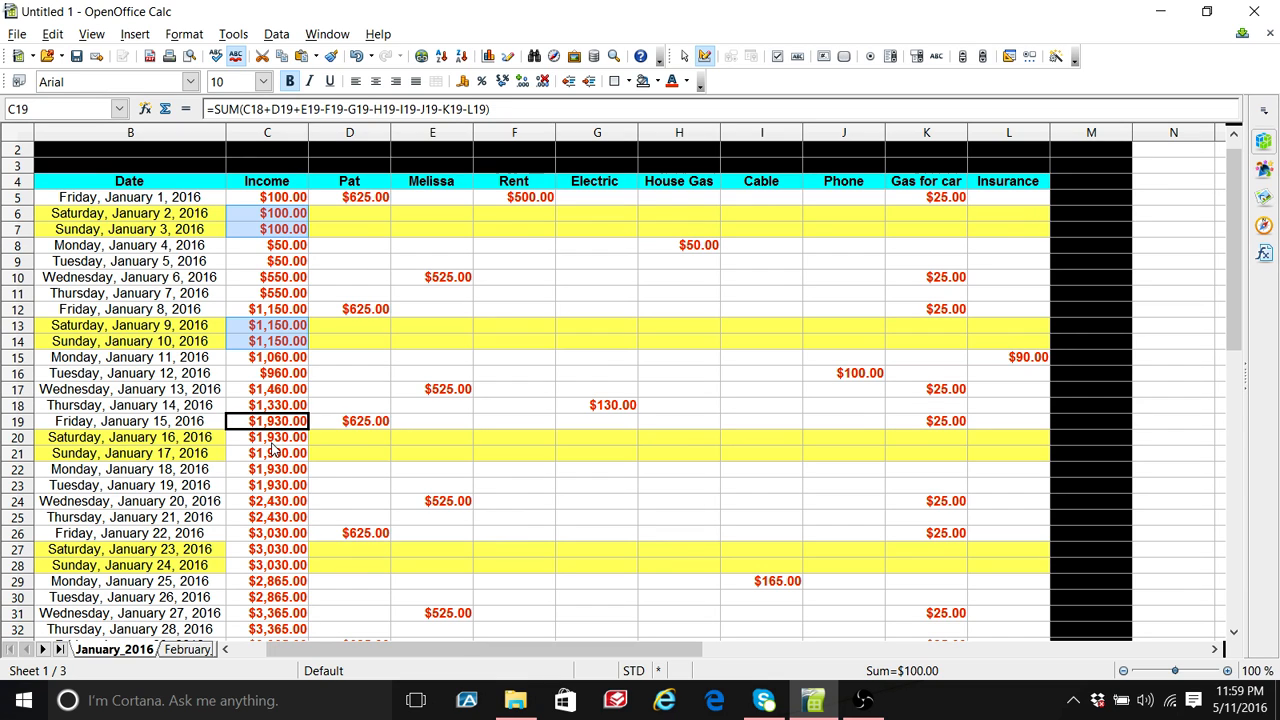
left_click(275, 440, "ctrl")
left_click(276, 456, "ctrl")
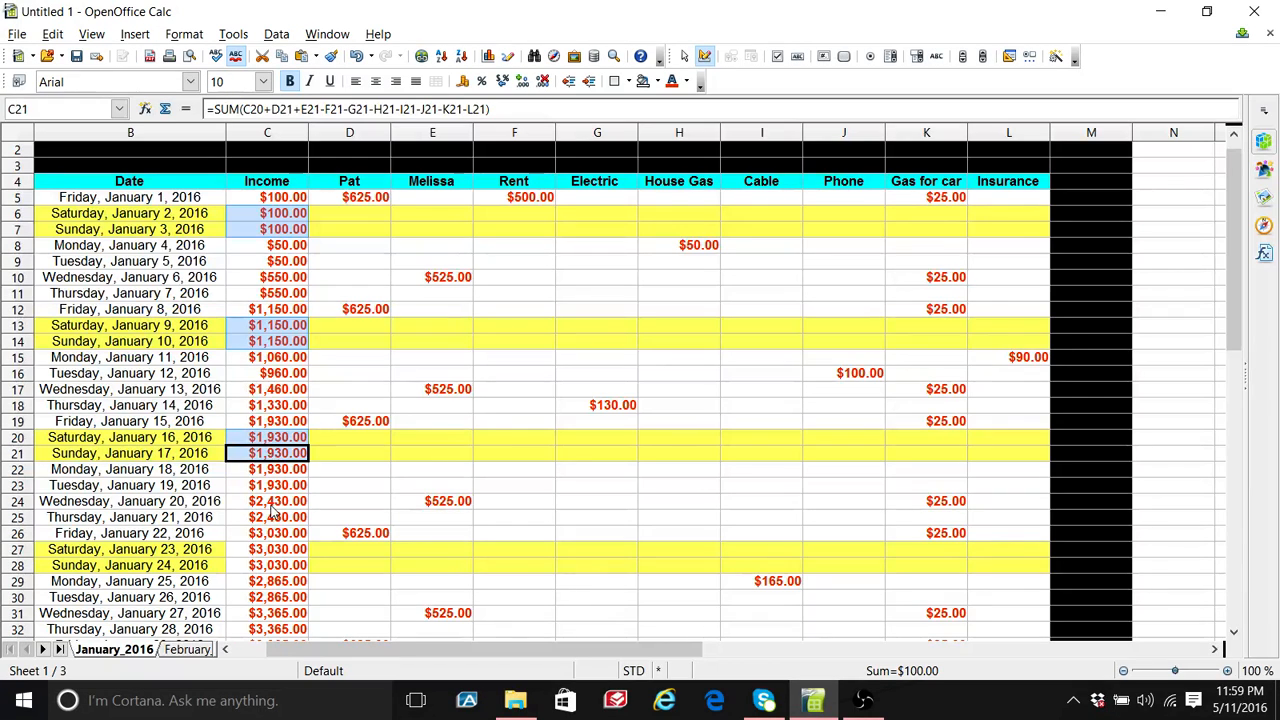
left_click(278, 549, "ctrl")
left_click(279, 566, "ctrl")
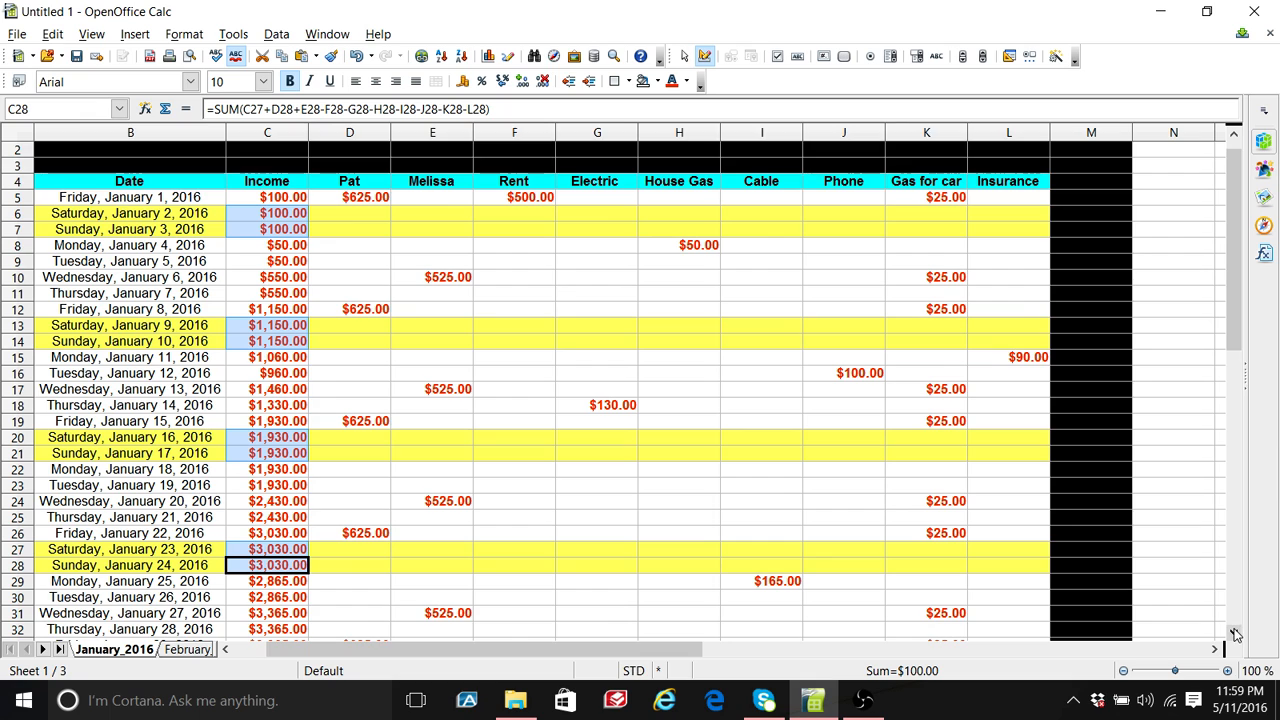
scroll(1234, 631, "down", 2)
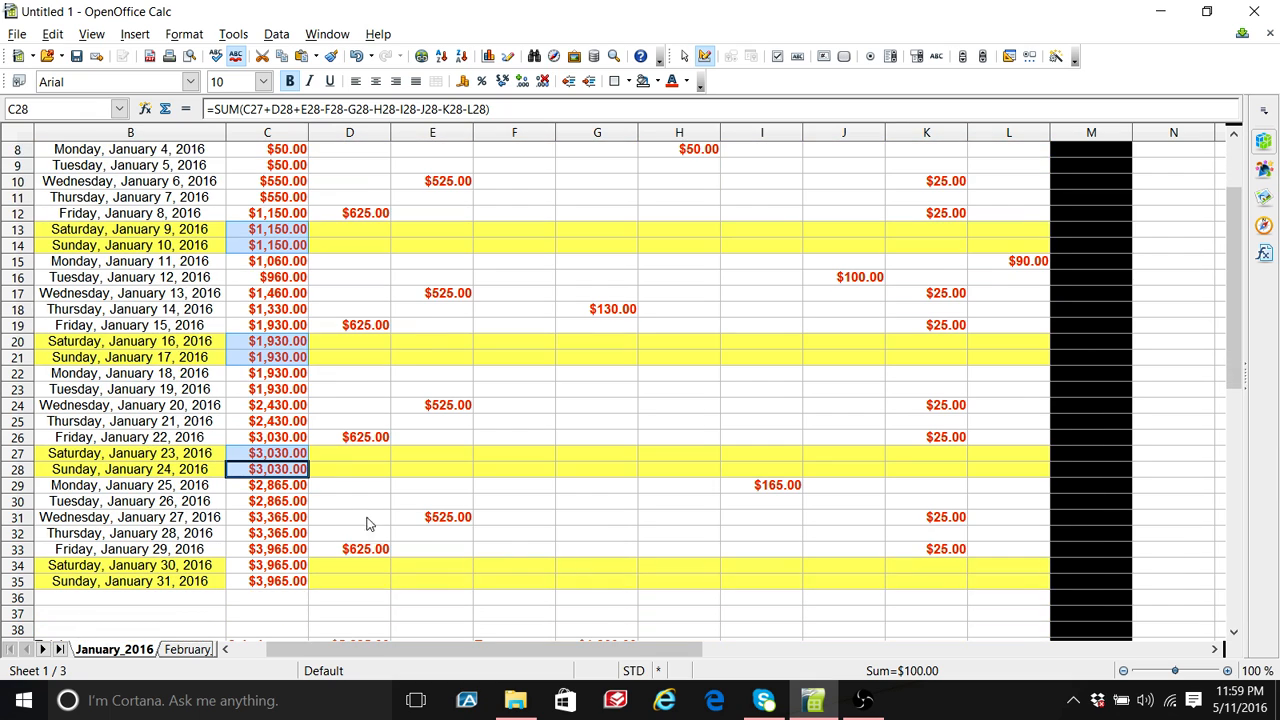
left_click(299, 568, "ctrl")
left_click(296, 585, "ctrl")
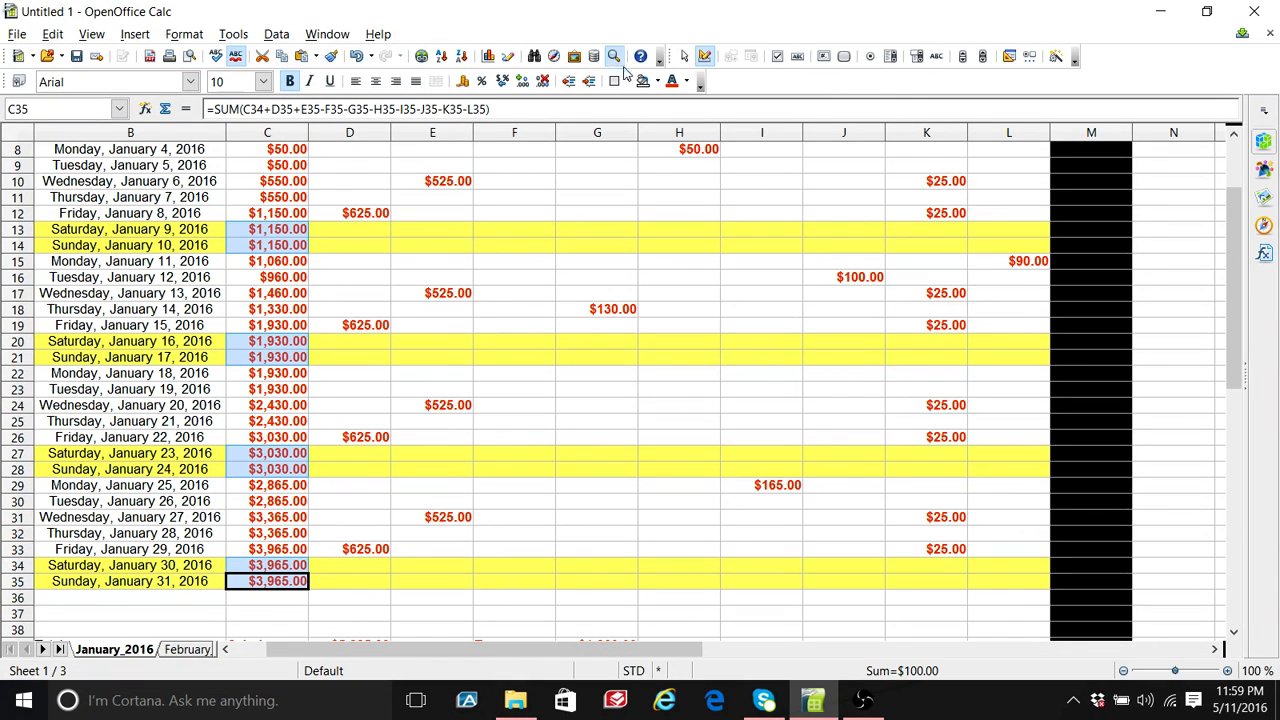
left_click(657, 81)
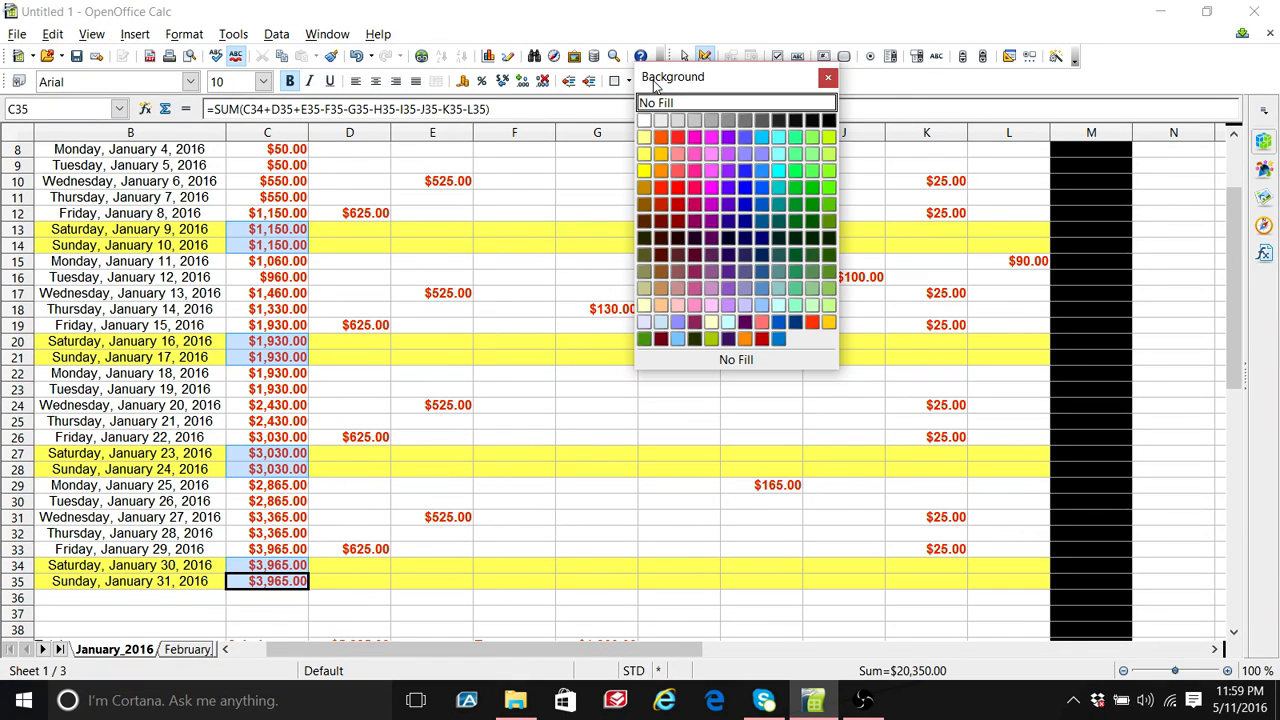
left_click(644, 171)
left_click(364, 263)
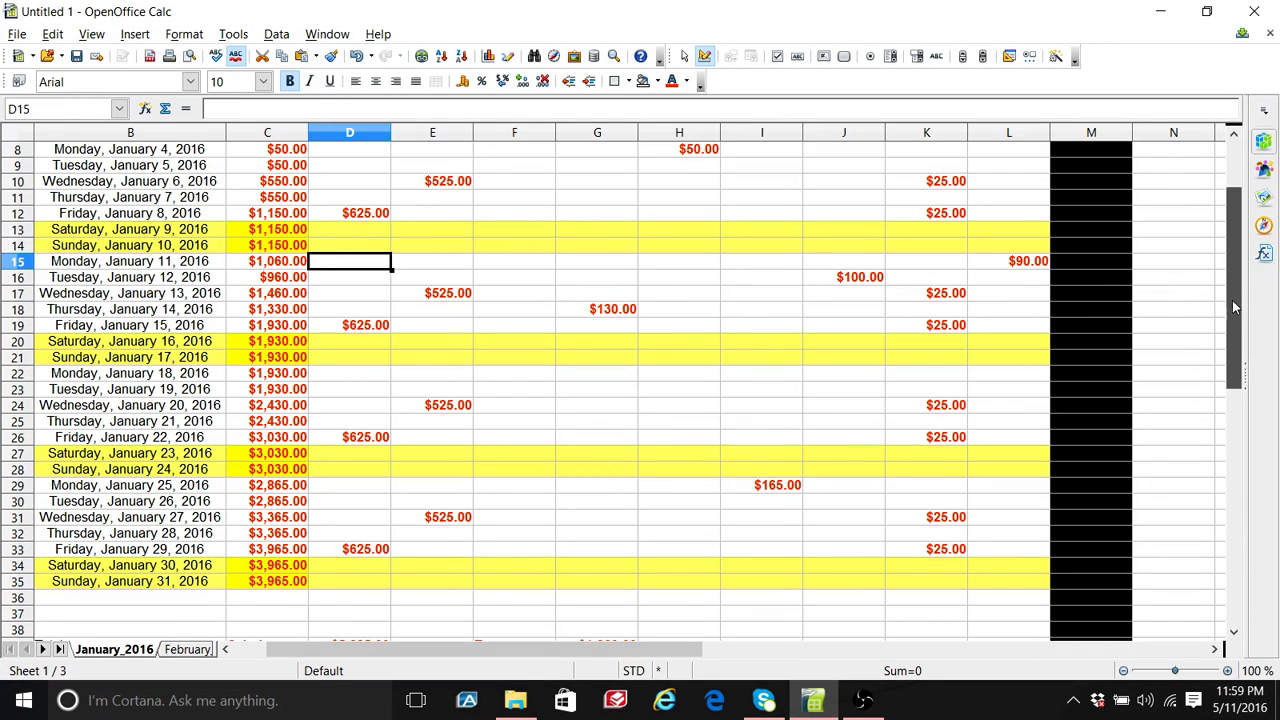
mouse_move(1233, 308)
left_mouse_down()
mouse_move(1236, 333)
mouse_move(1226, 272)
left_mouse_up()
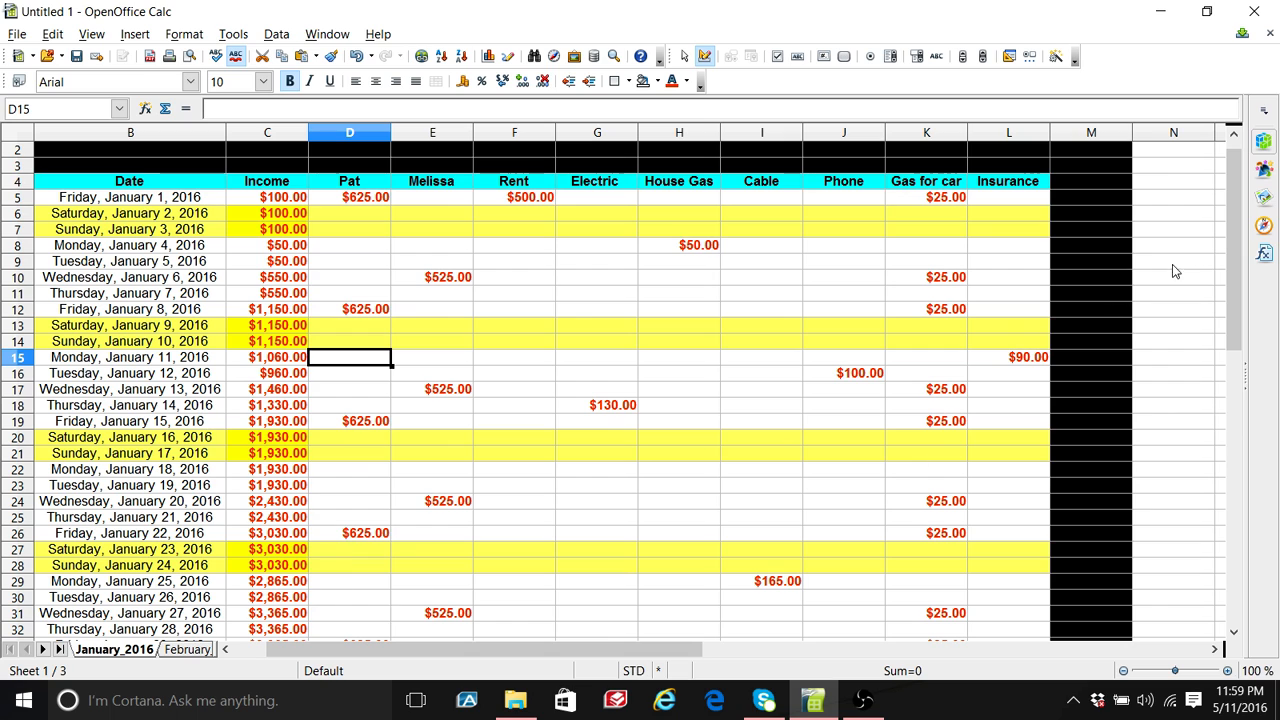
left_click_drag(1237, 260, 1243, 305)
left_click_drag(1243, 305, 1245, 330)
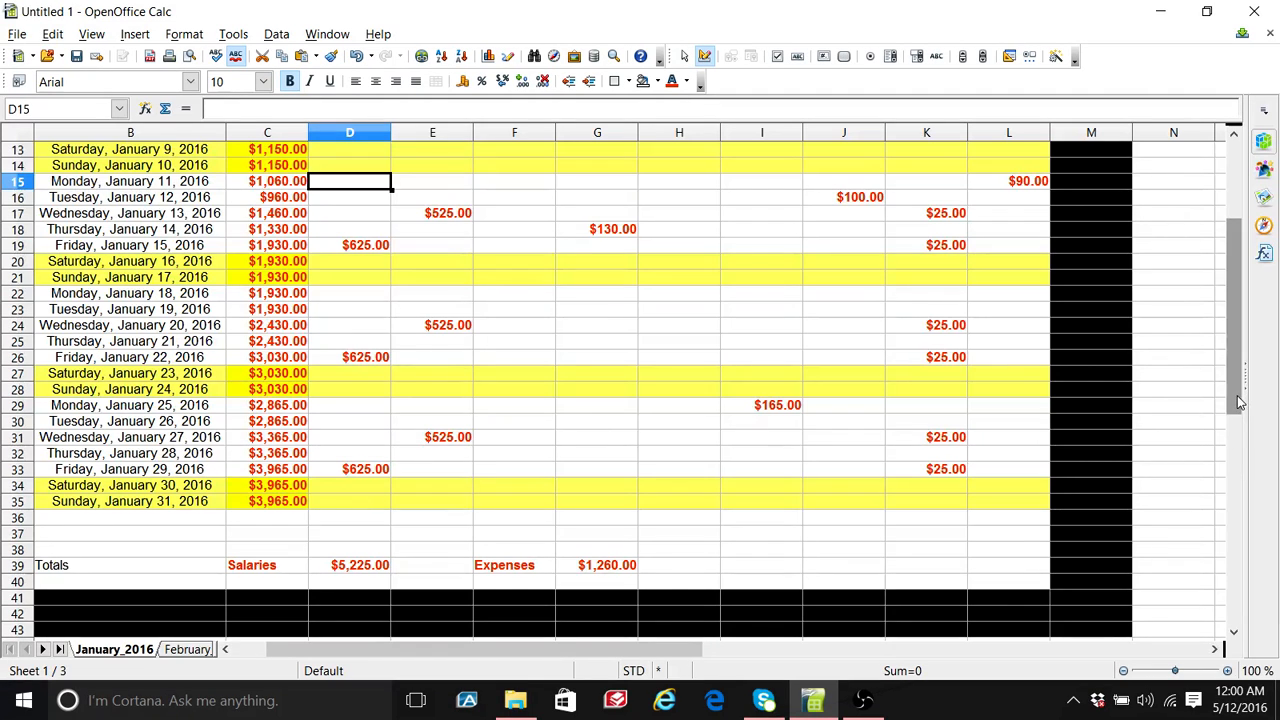
left_click_drag(1238, 402, 1230, 326)
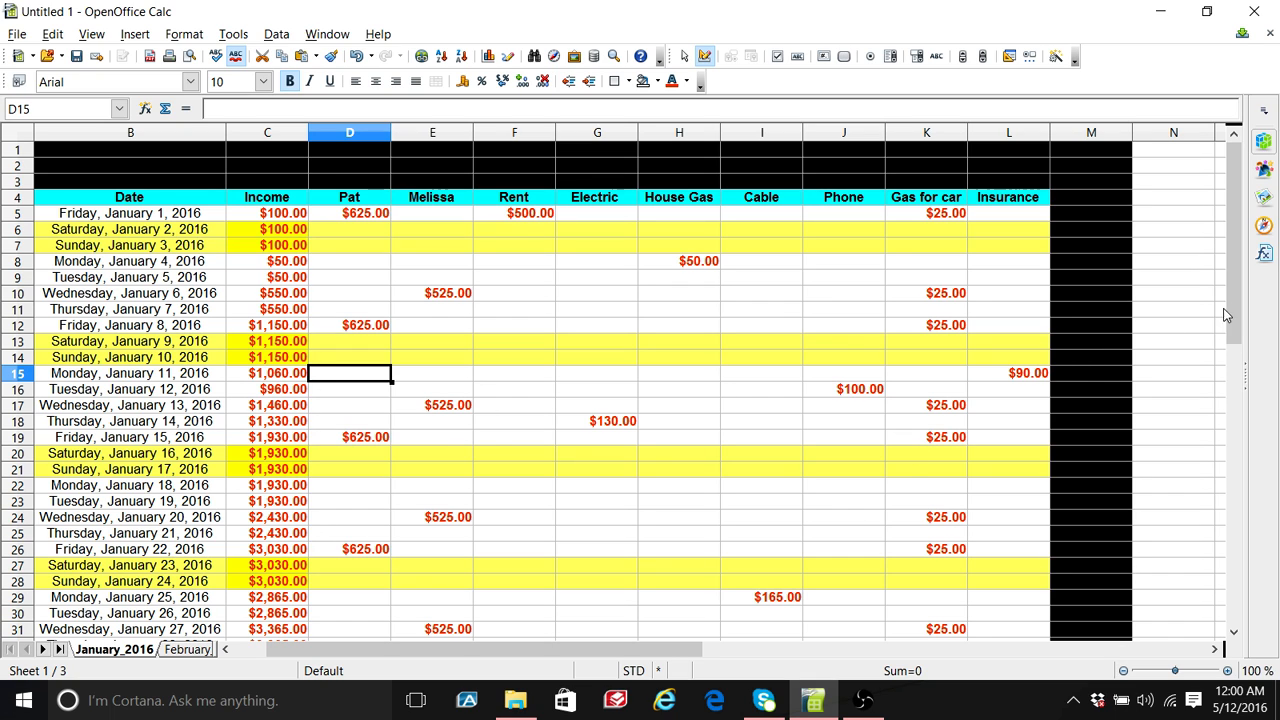
left_click_drag(1230, 305, 1256, 312)
Step: Copy the January expense cells from Rent through Insurance, range F5:L35
left_click_drag(510, 224, 985, 547)
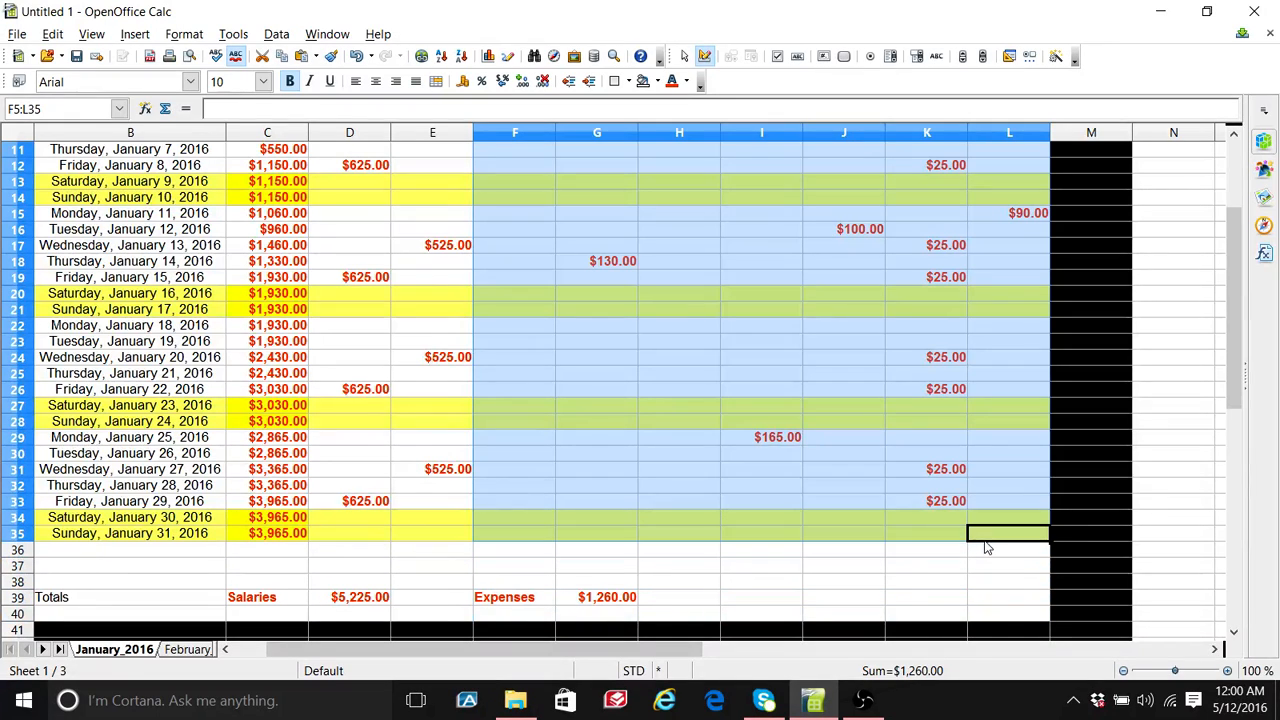
right_click(985, 540)
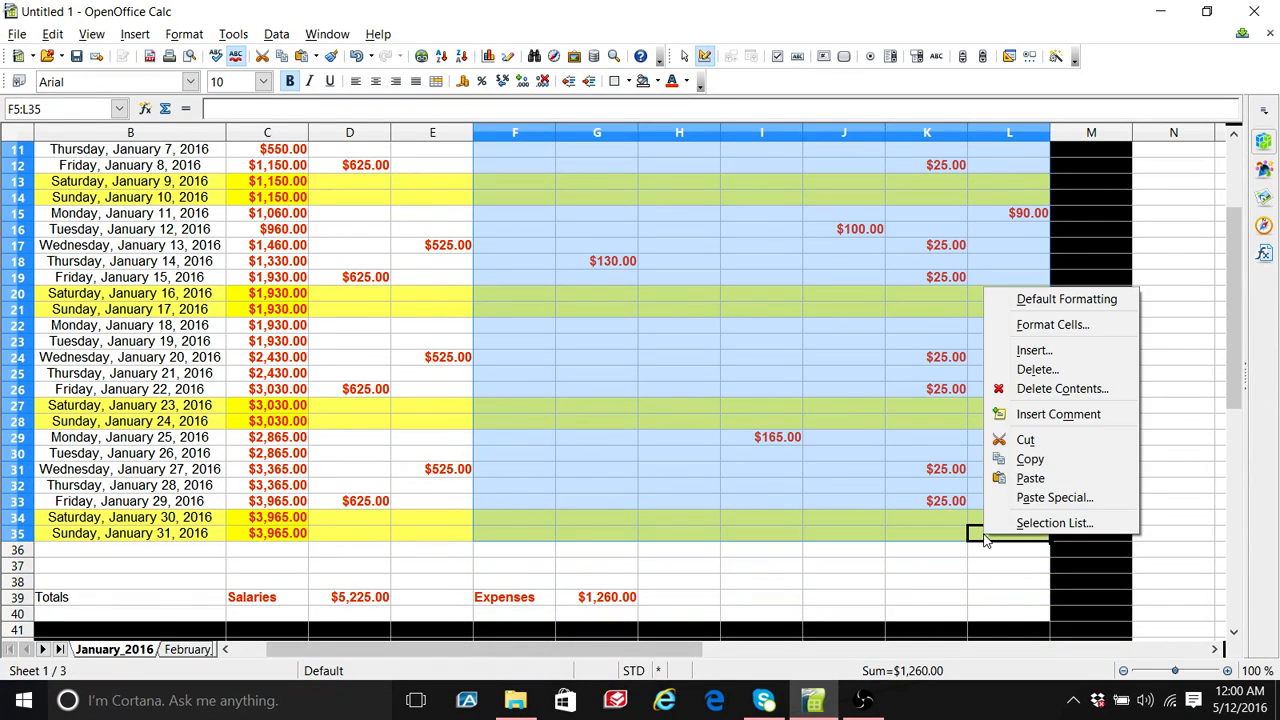
left_click(1056, 461)
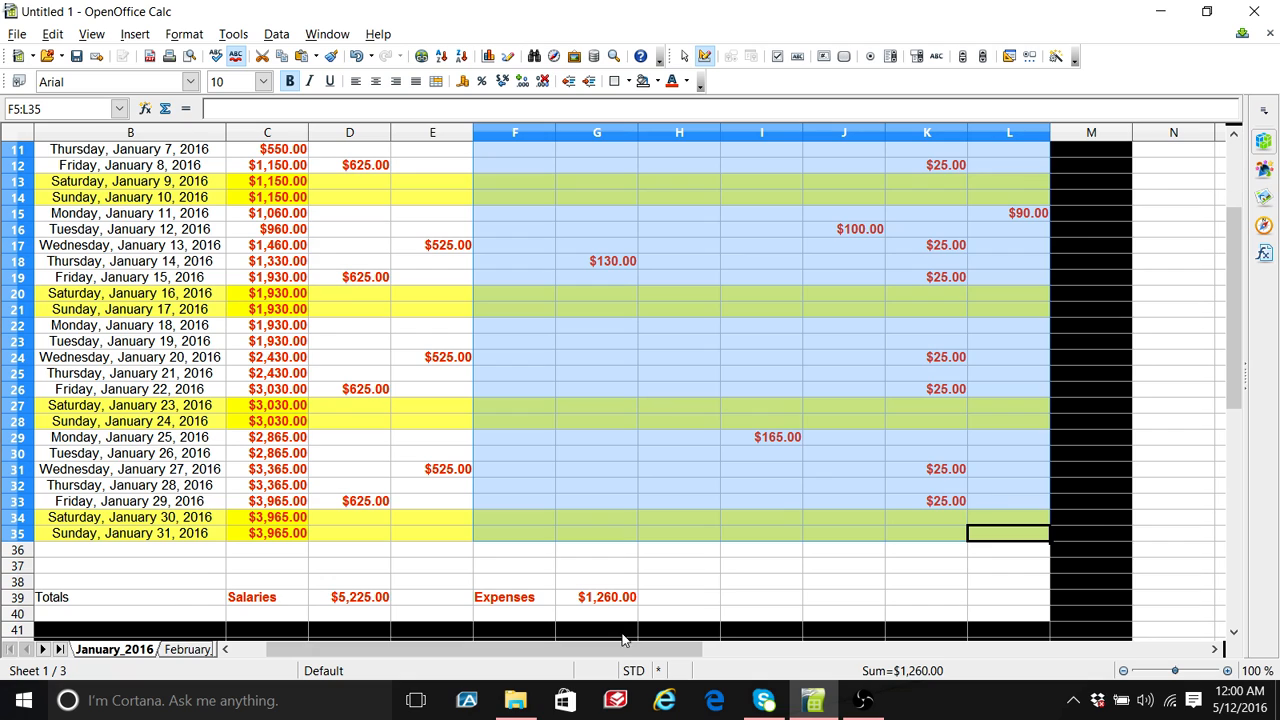
mouse_move(823, 707)
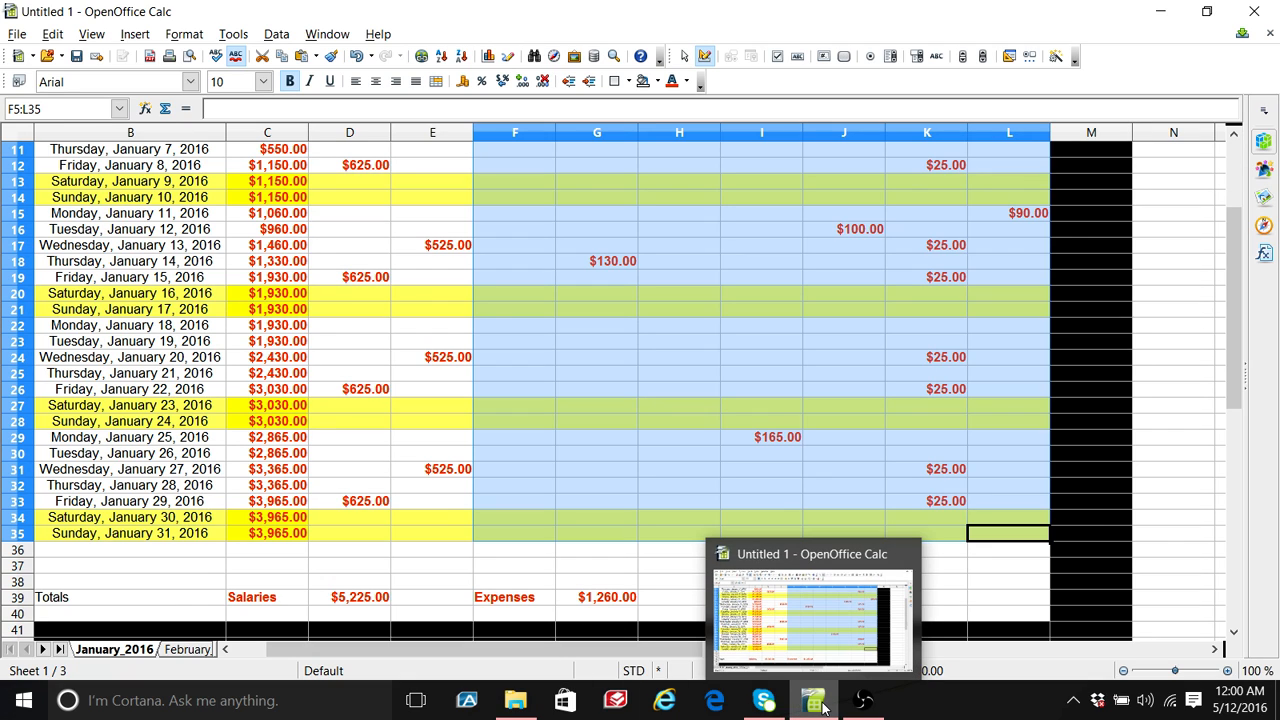
Step: Paste the copied January expenses over F5:L33 on the February_2016 sheet, accepting the insertion beyond the selected range
left_click(188, 649)
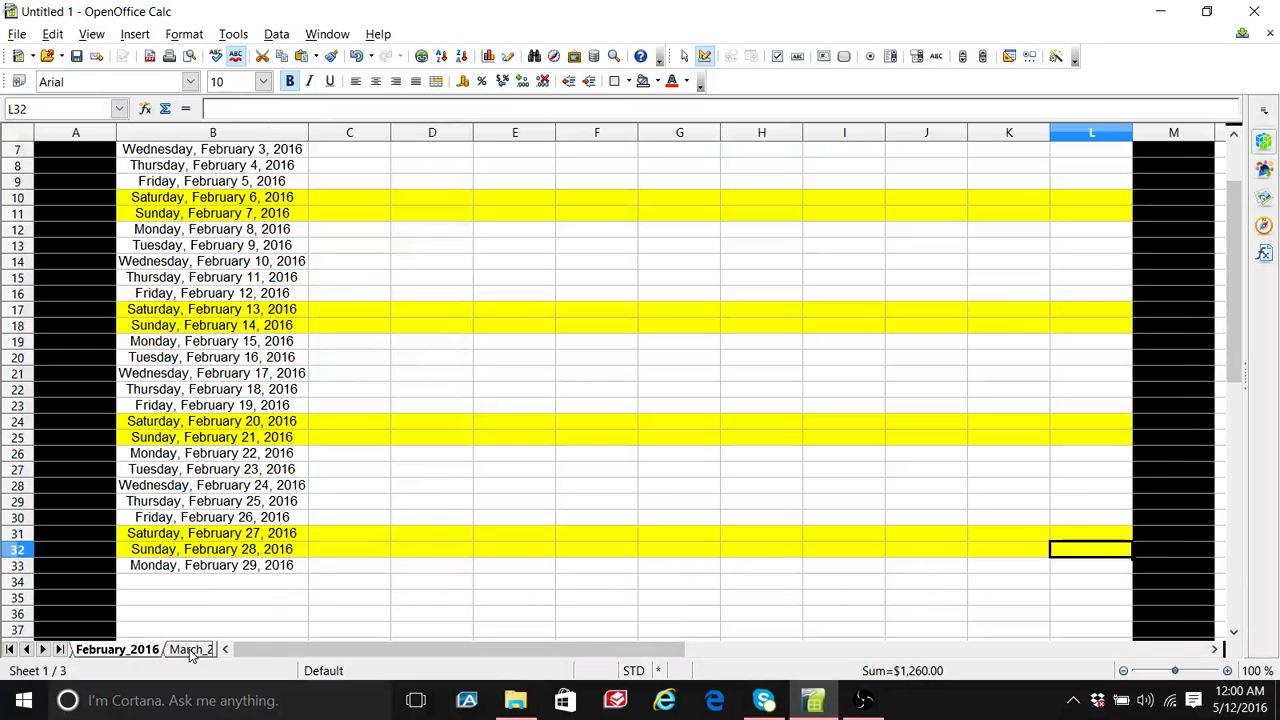
left_click_drag(1234, 328, 1226, 278)
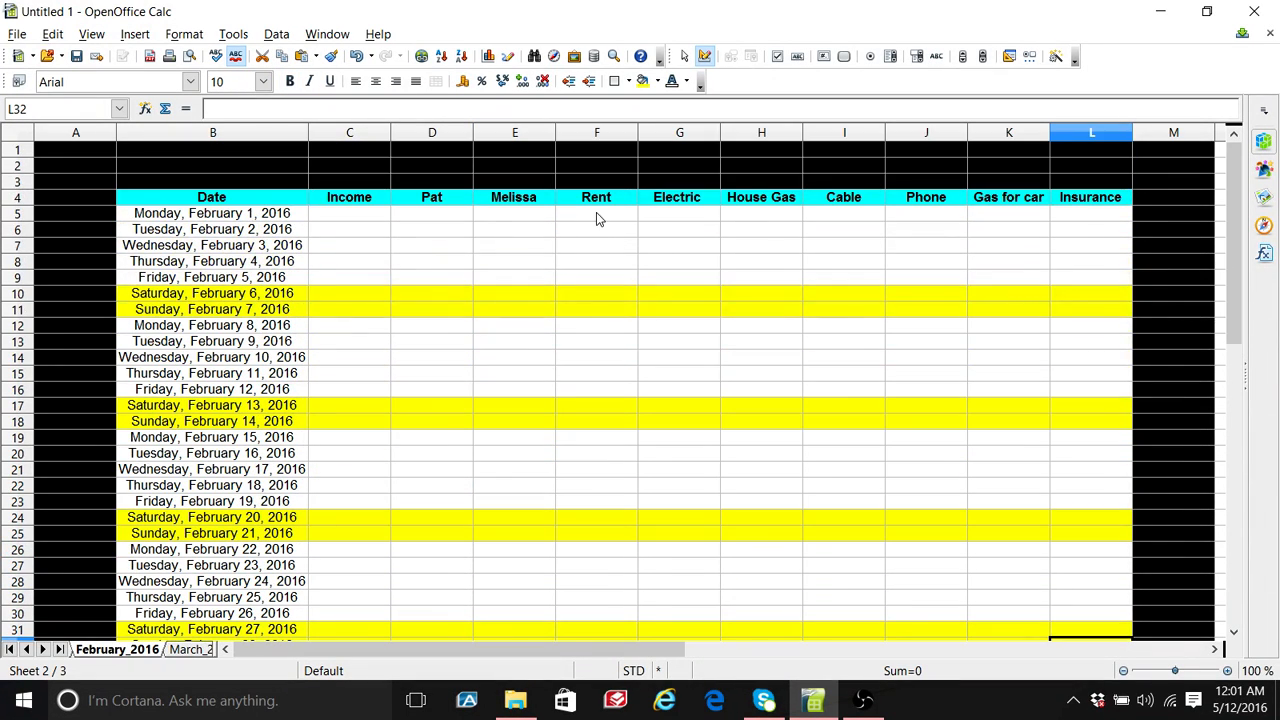
left_click_drag(596, 214, 1120, 368)
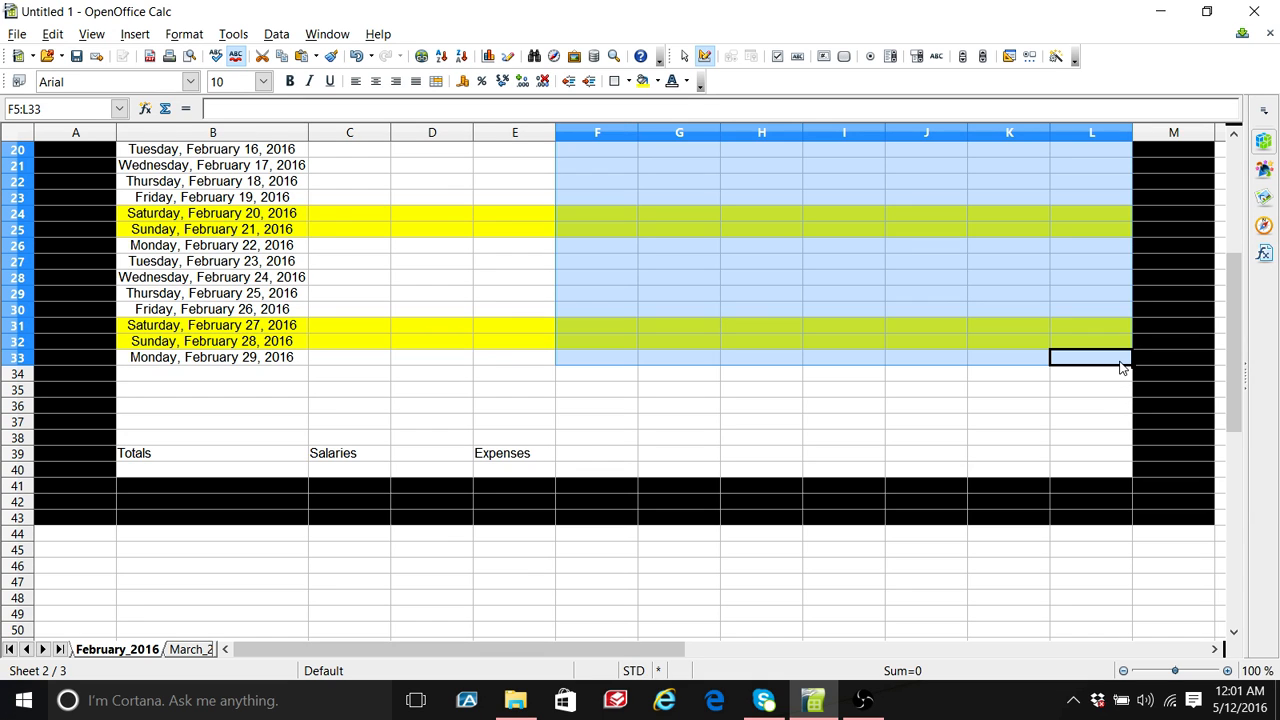
right_click(1120, 368)
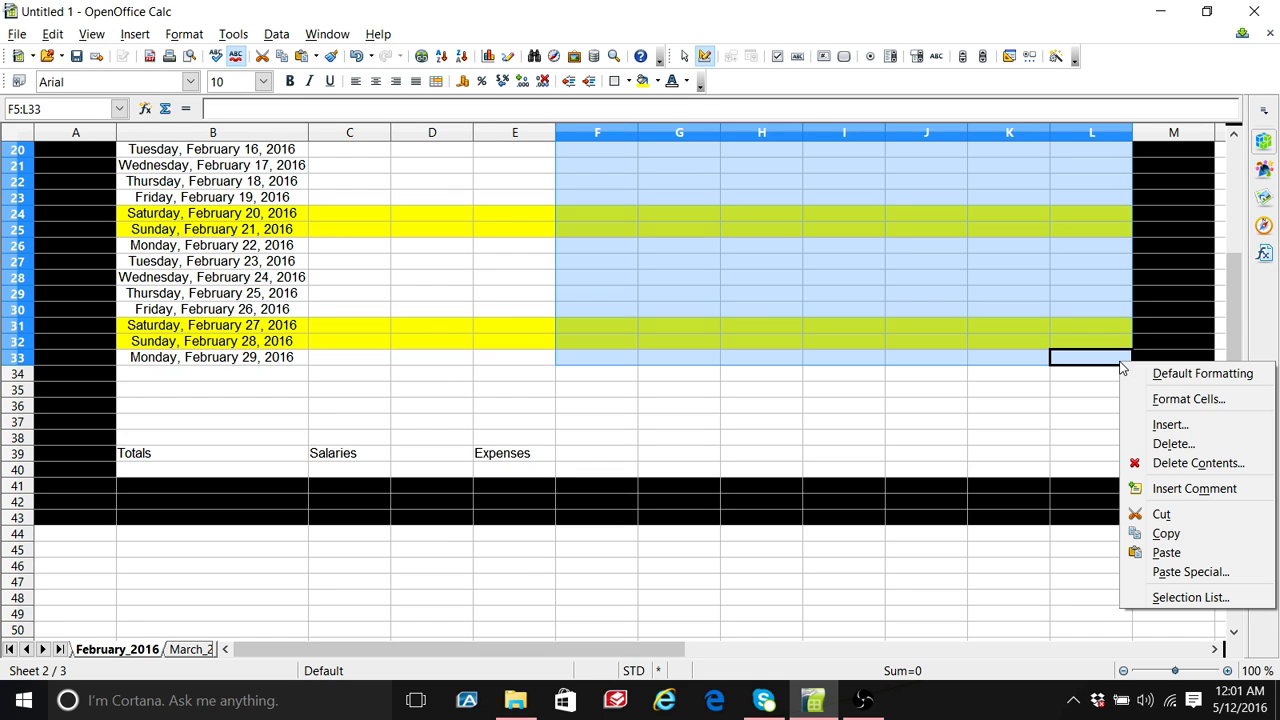
left_click(1176, 551)
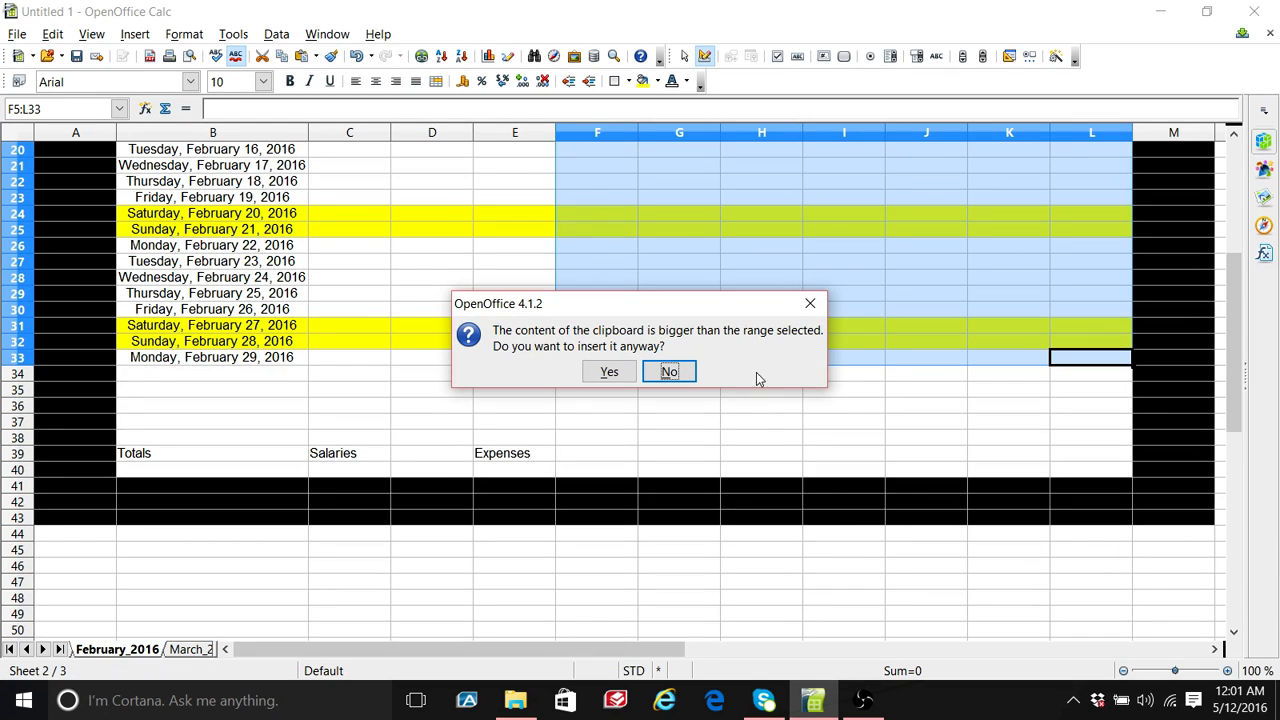
left_click(612, 372)
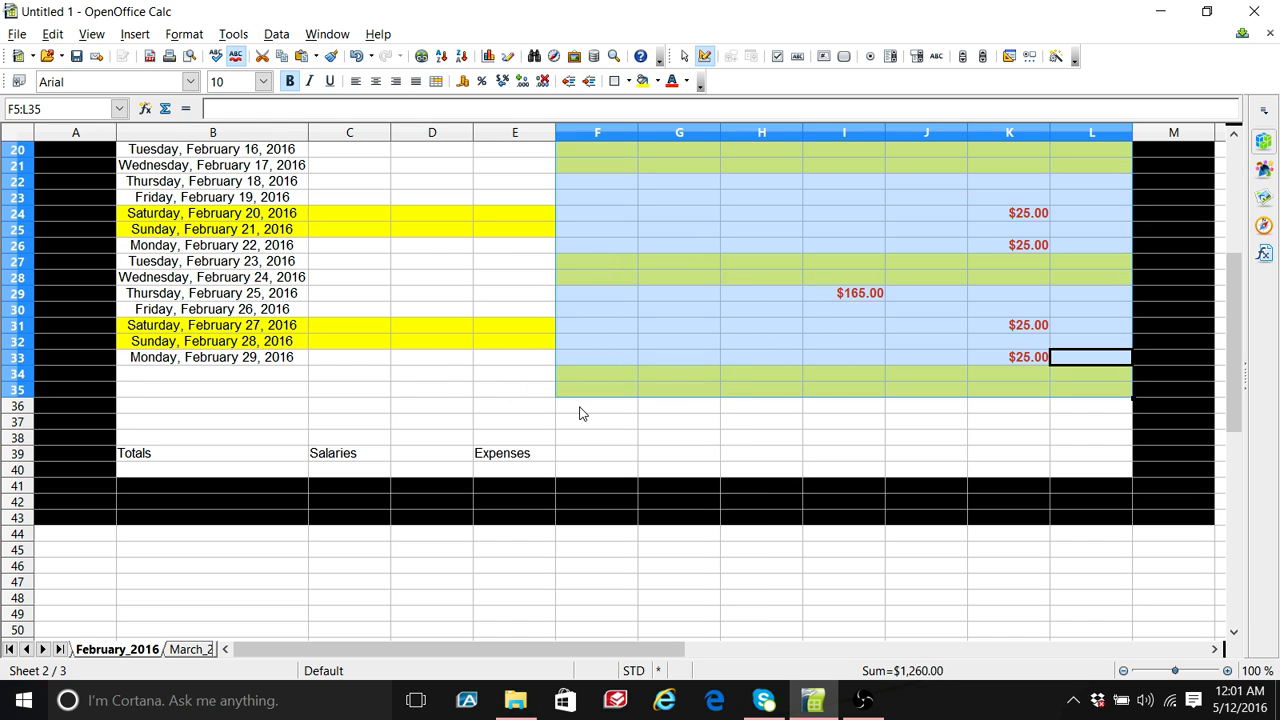
Step: Remove the background fill from the surplus pasted rows below February 29, range F34:L35
left_click(578, 373)
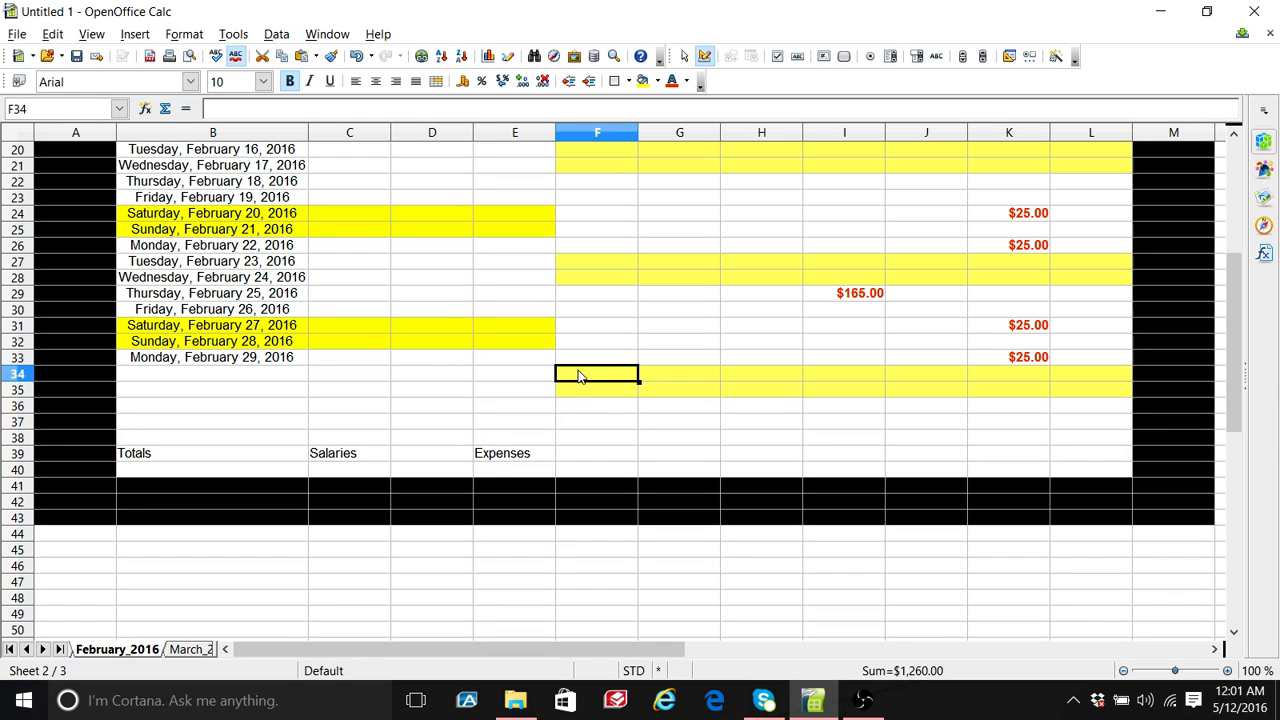
left_click_drag(578, 373, 1072, 391)
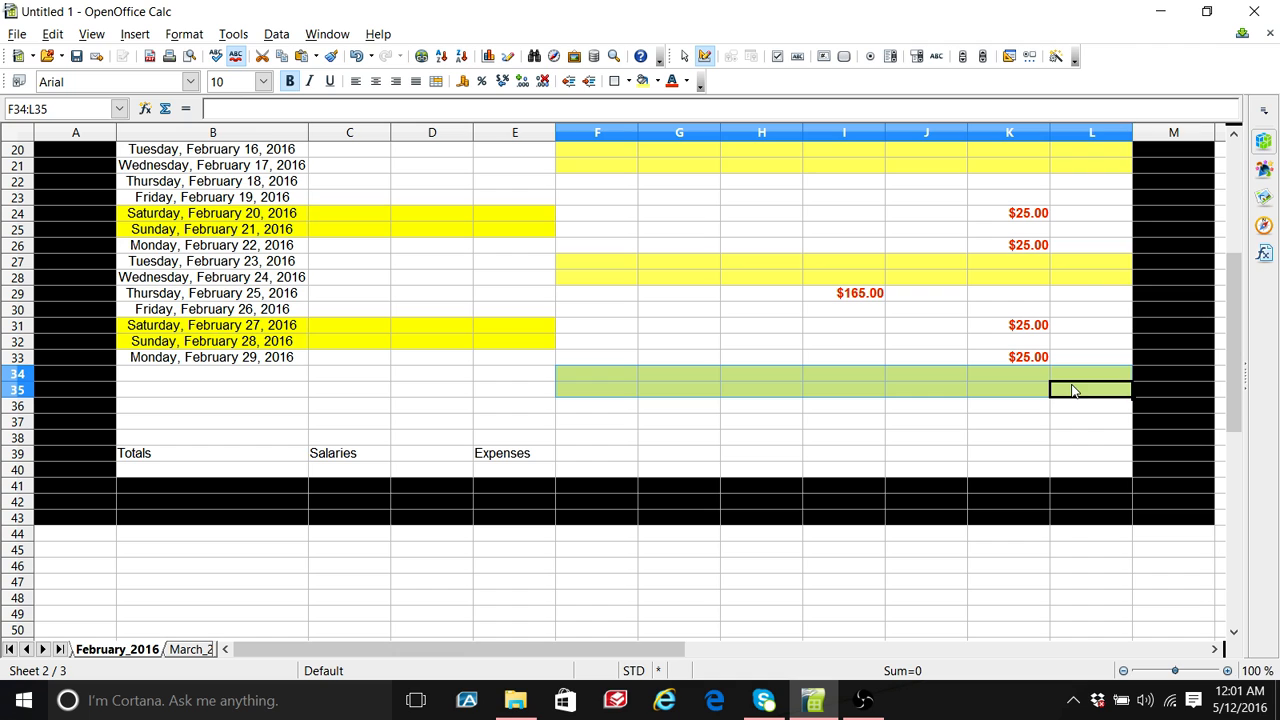
right_click(1073, 391)
key("Escape")
left_click(654, 83)
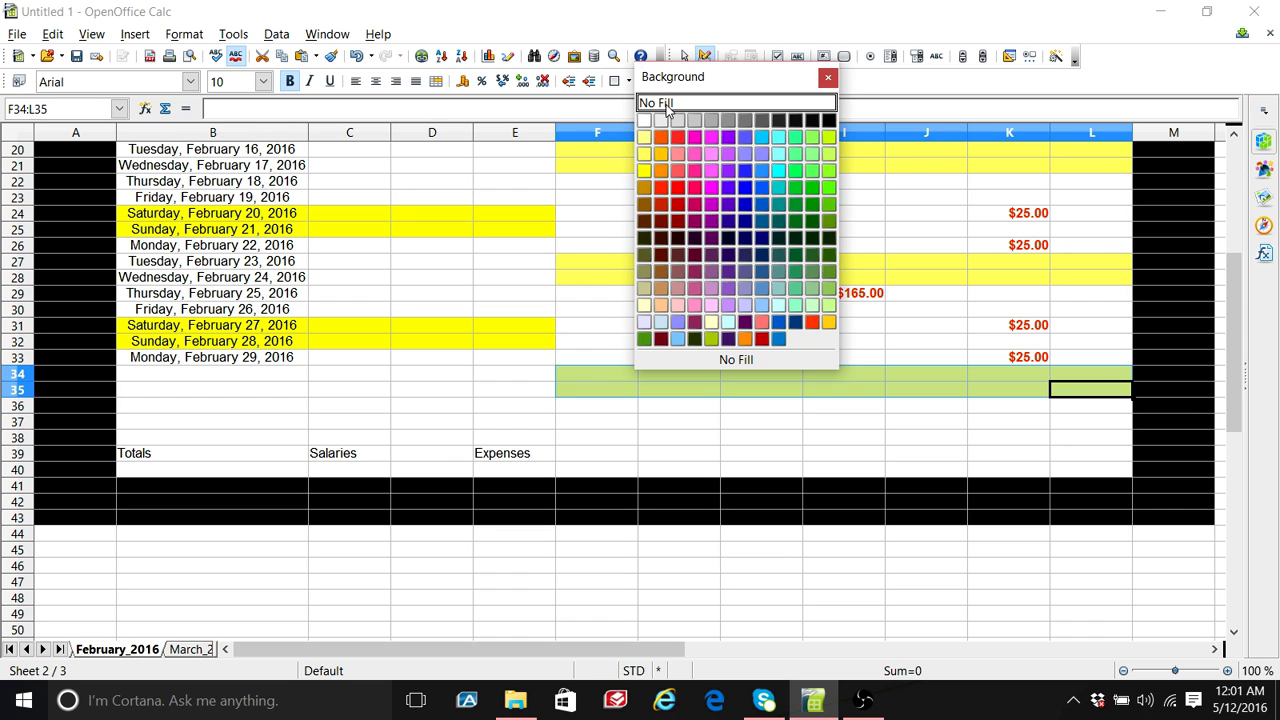
left_click(667, 105)
left_click(764, 370)
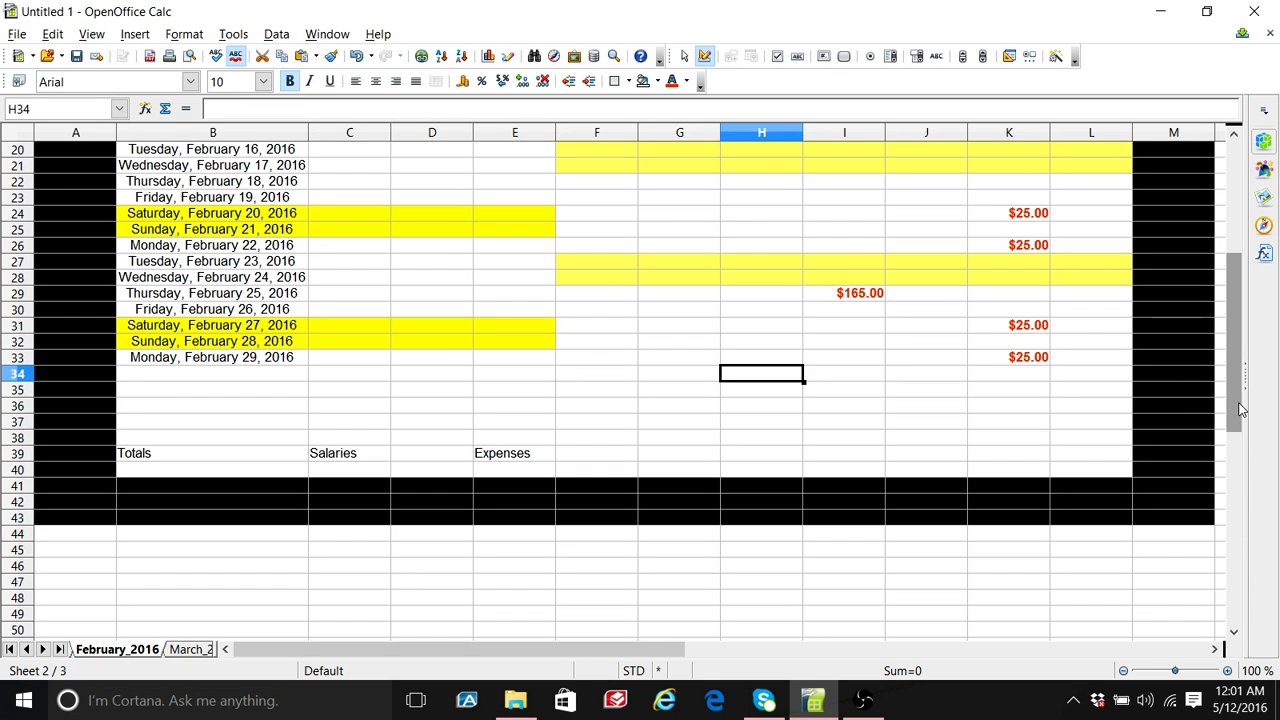
Step: Set the February expense cells F5:L33 to No Fill to clear the pasted weekend shading
left_click_drag(1240, 408, 1187, 266)
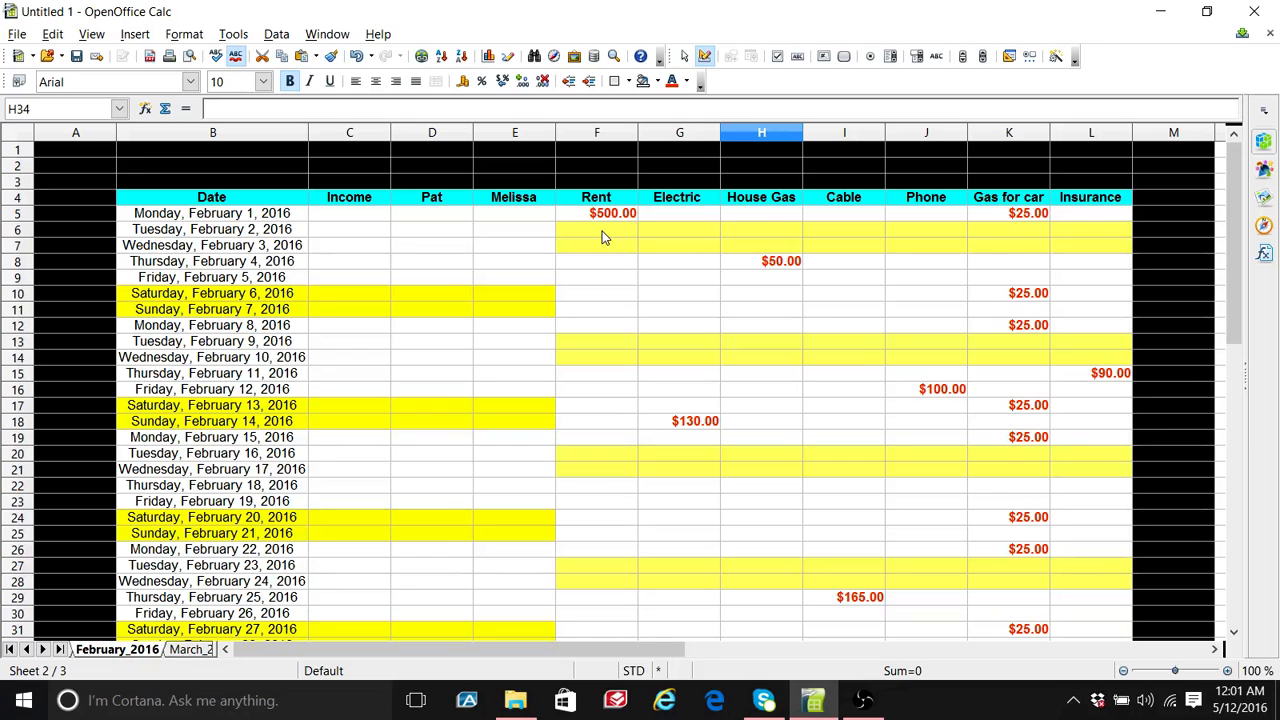
left_click_drag(598, 215, 1095, 319)
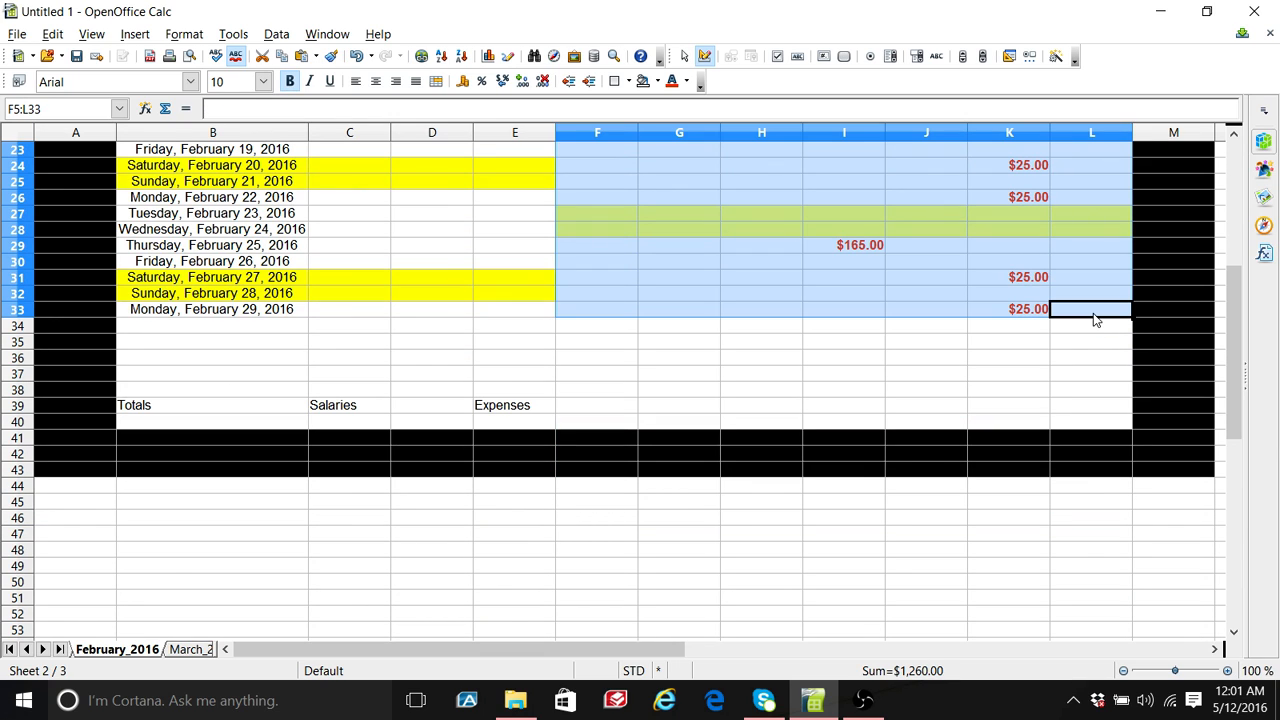
left_click(643, 83)
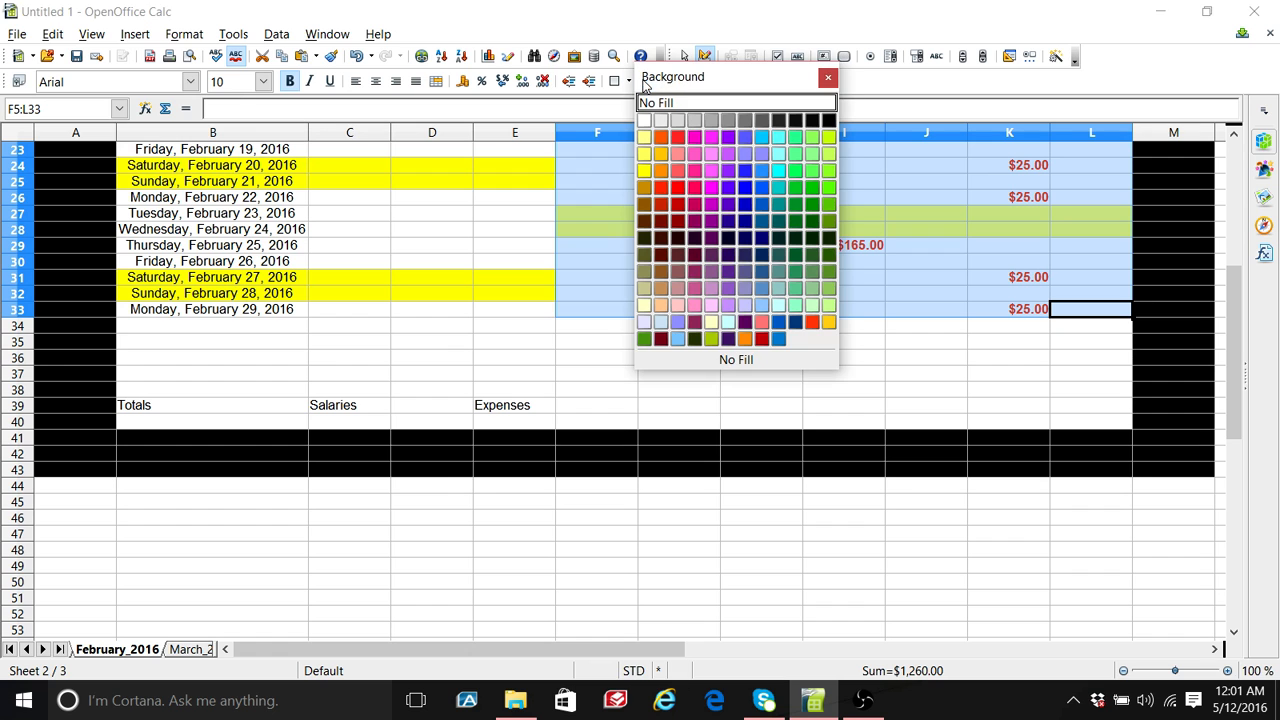
left_click(681, 103)
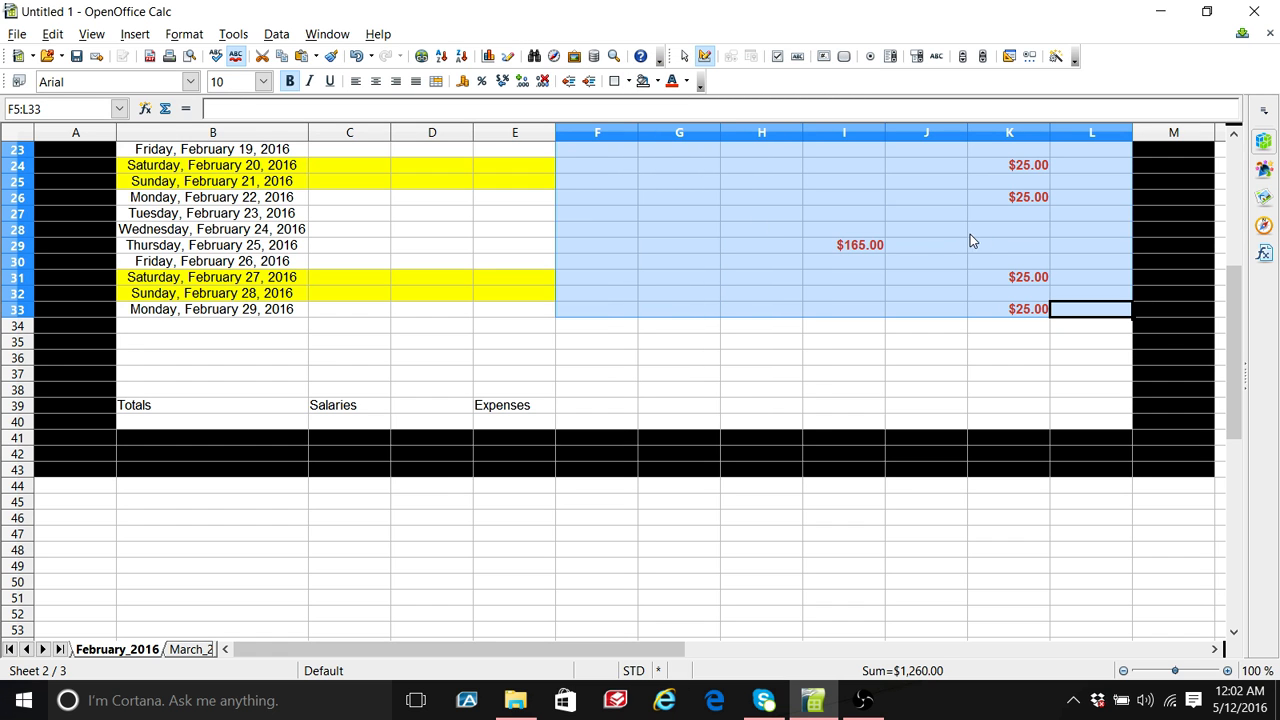
Step: Fill the expense cells of the February 6–7 weekend, range F10:L11, with yellow
left_click_drag(1226, 372, 1200, 243)
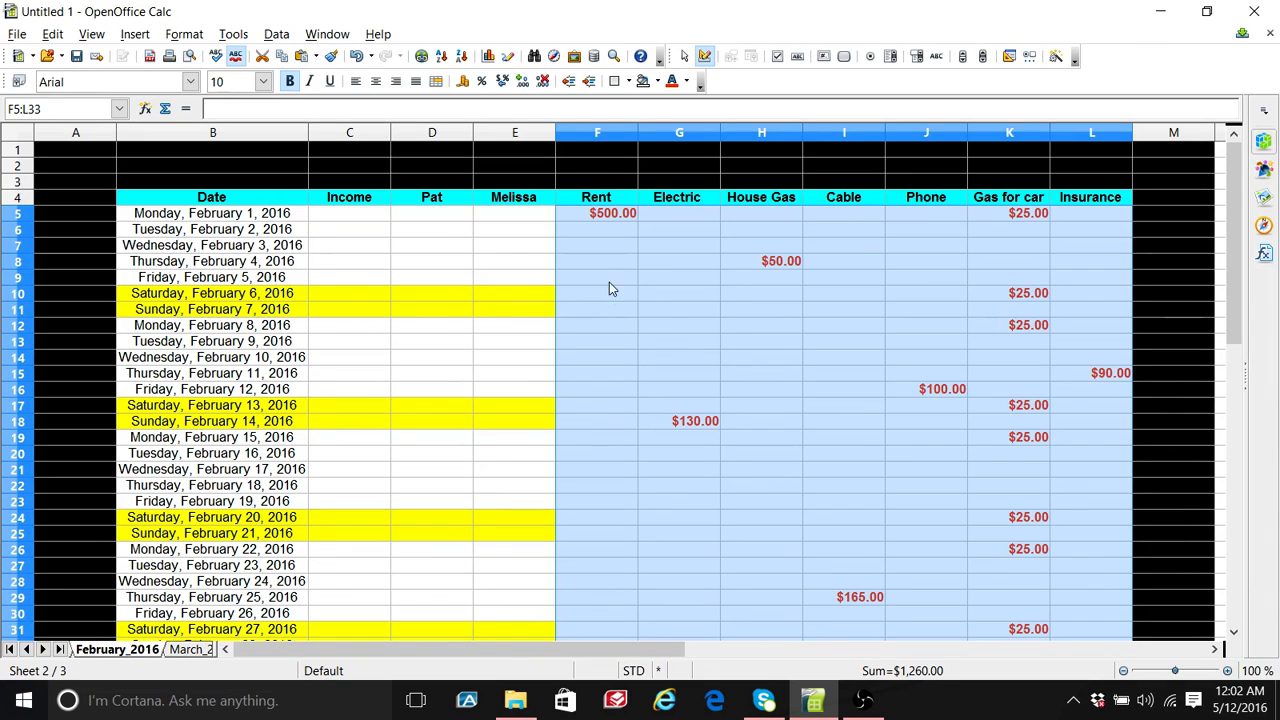
left_click(658, 84)
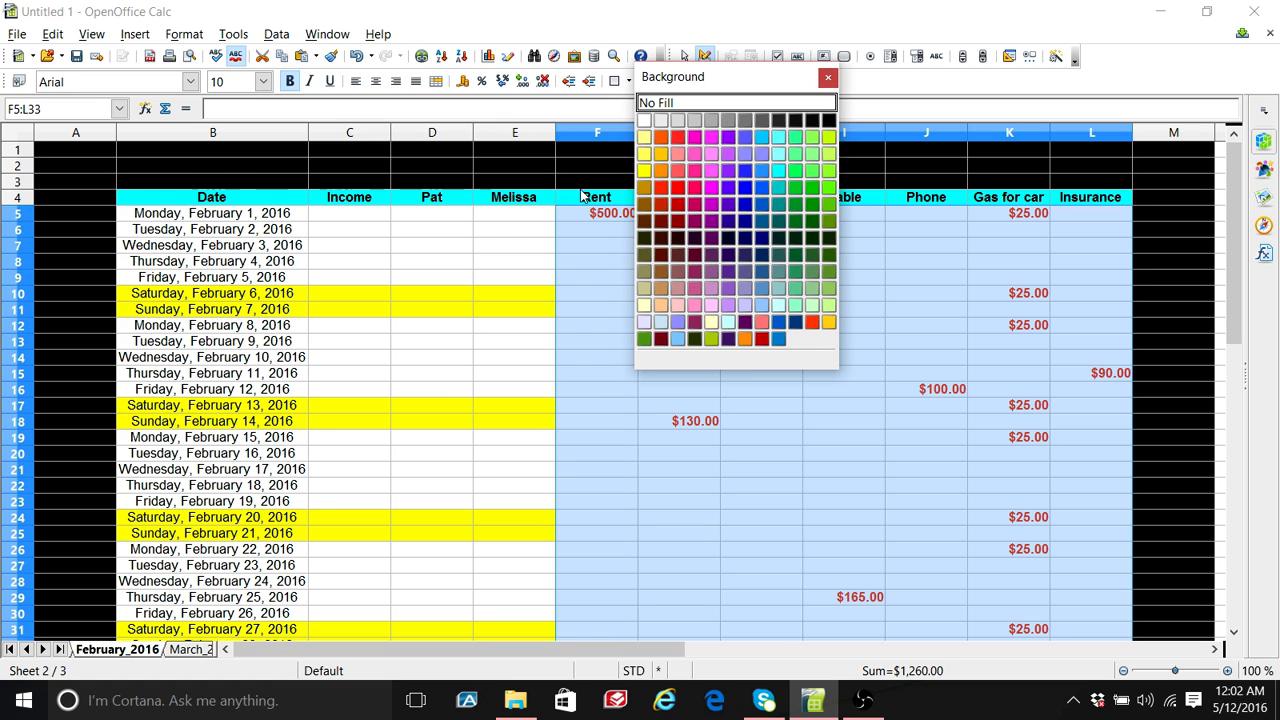
left_click(597, 293)
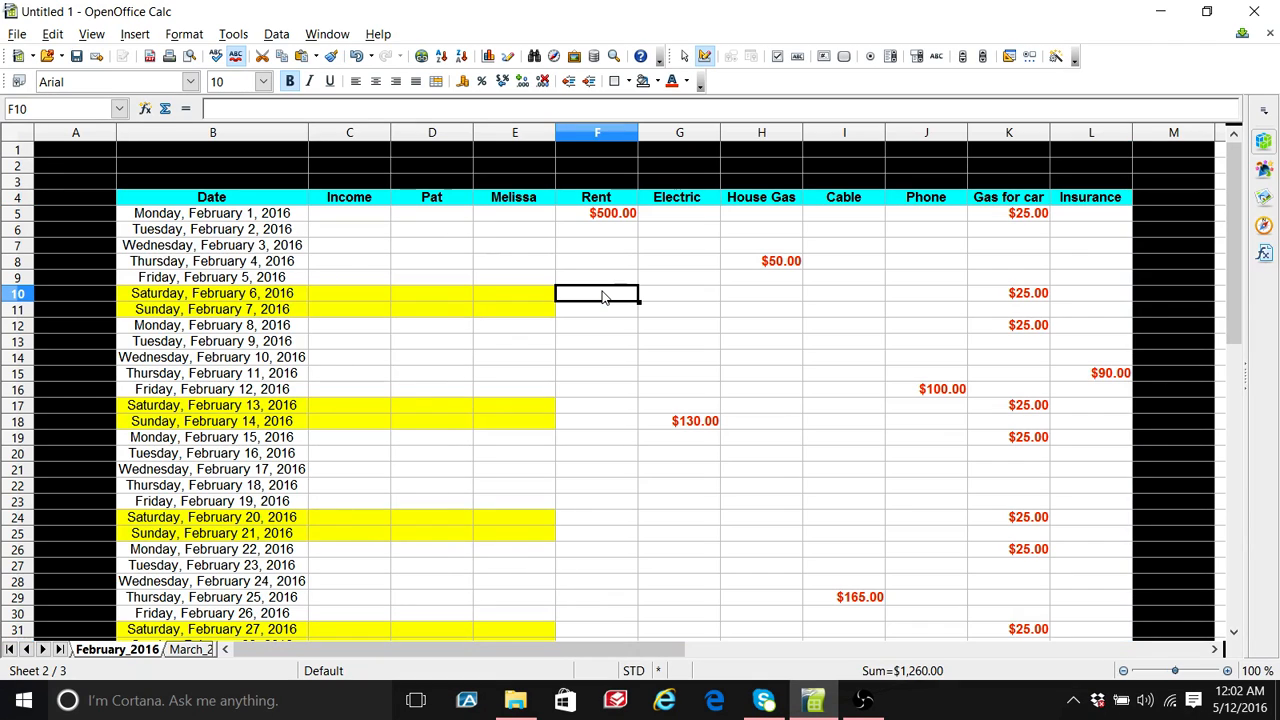
left_click(602, 297)
left_click_drag(602, 297, 1062, 311)
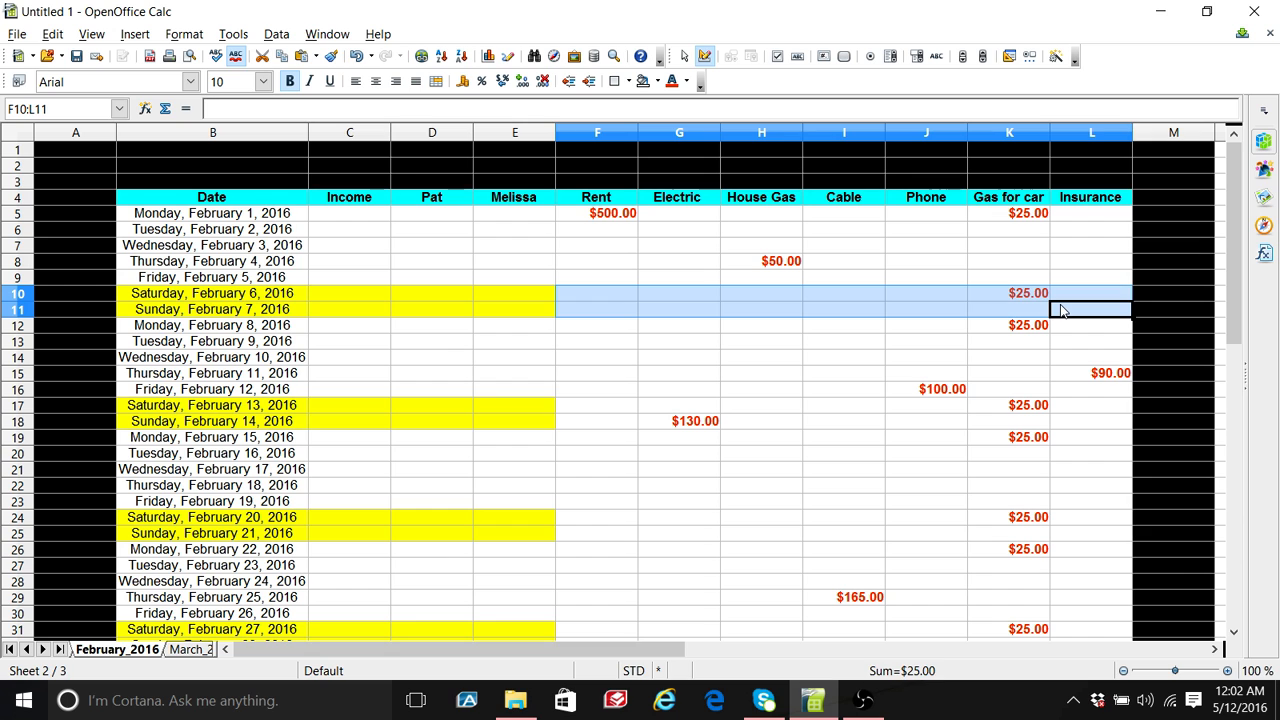
left_click(657, 81)
left_click(647, 173)
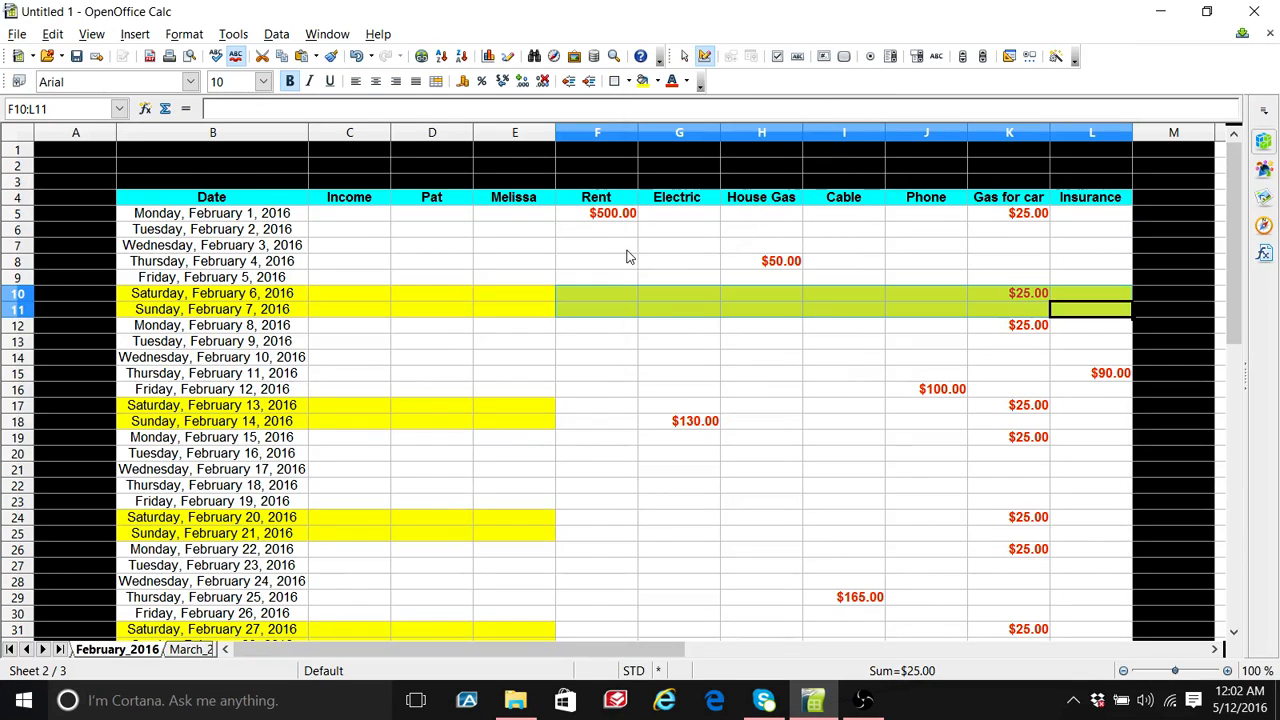
Step: Fill the expense cells of the February 13–14 and 20–21 weekends, F17:L18 and F24:L25, with yellow
left_click_drag(592, 408, 1060, 424)
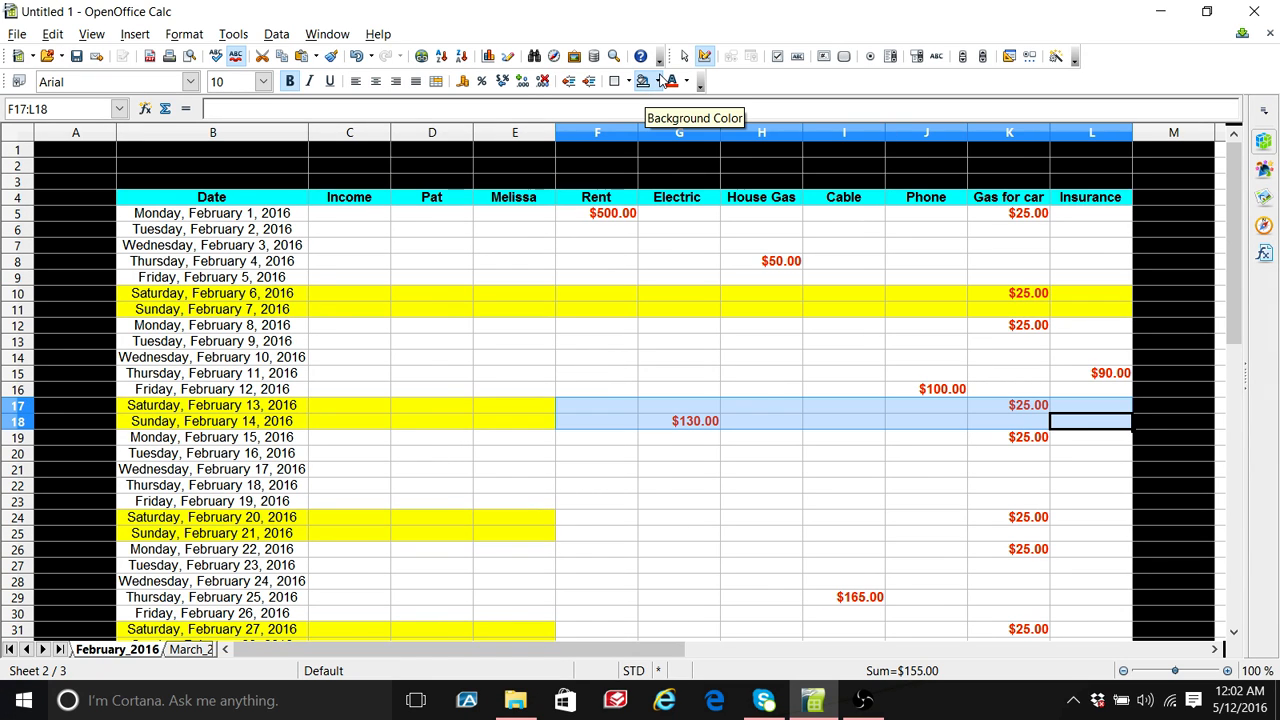
left_click(659, 85)
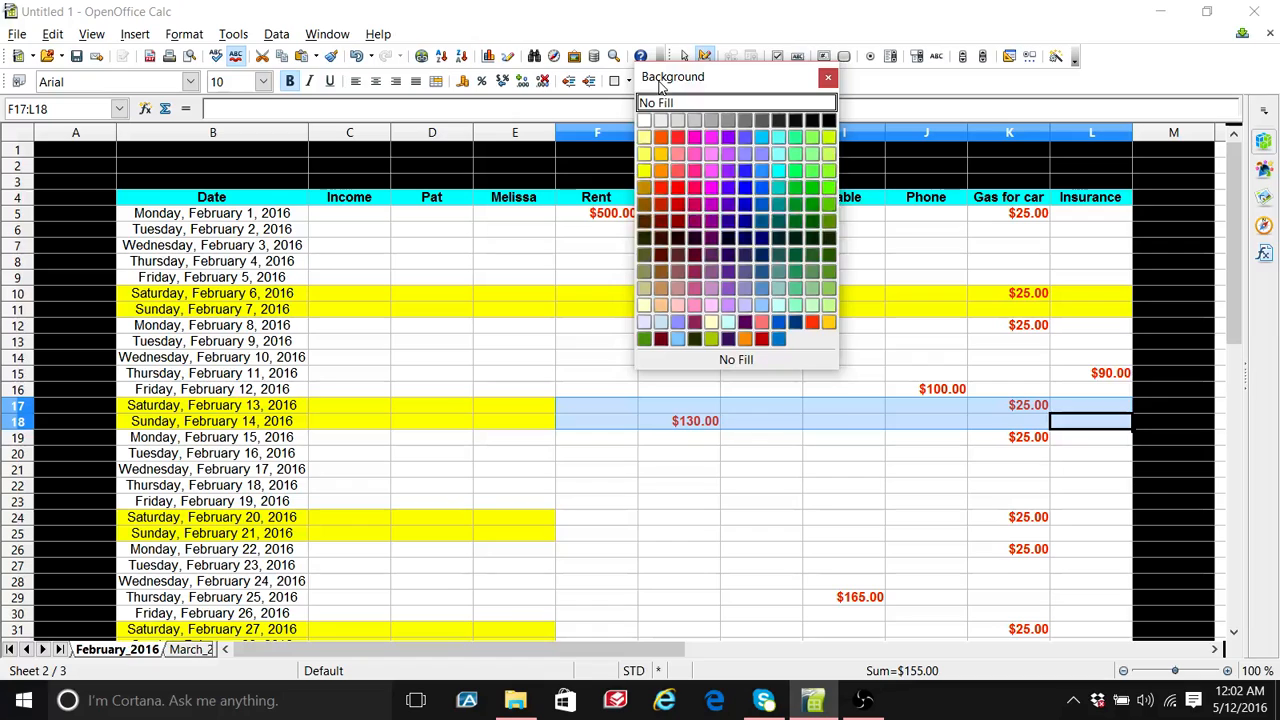
left_click(645, 171)
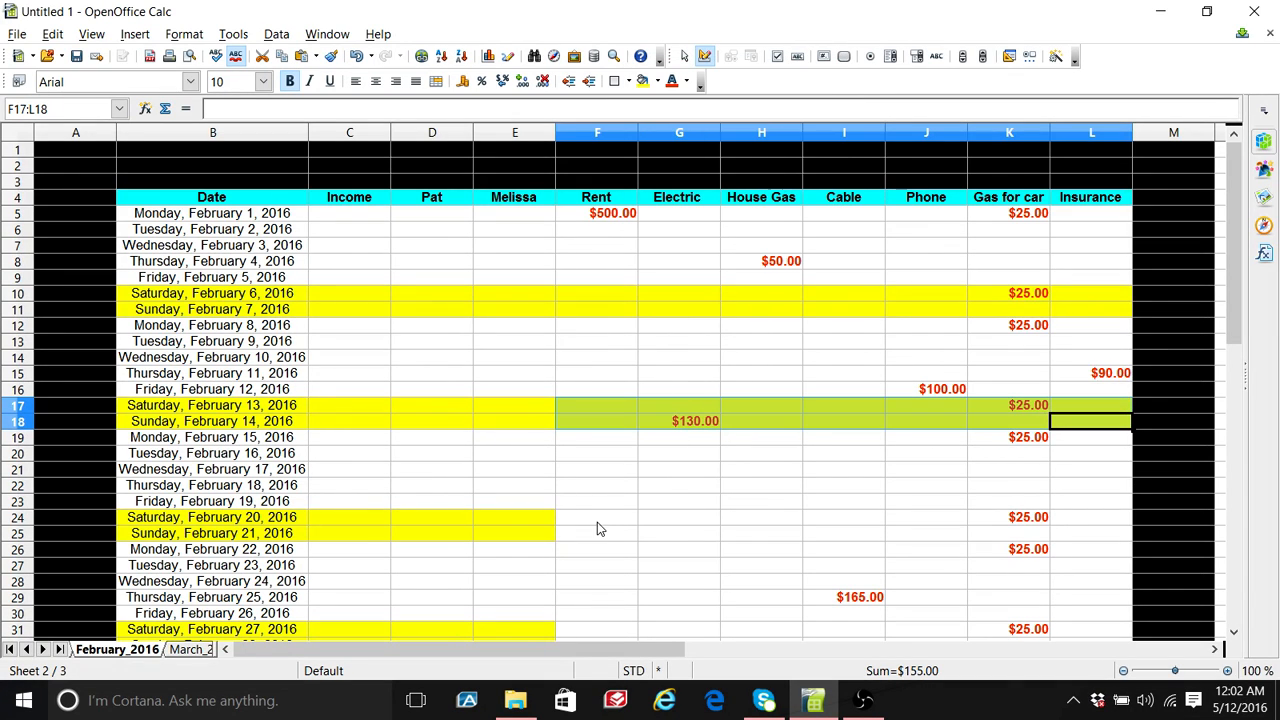
left_click_drag(597, 521, 1059, 538)
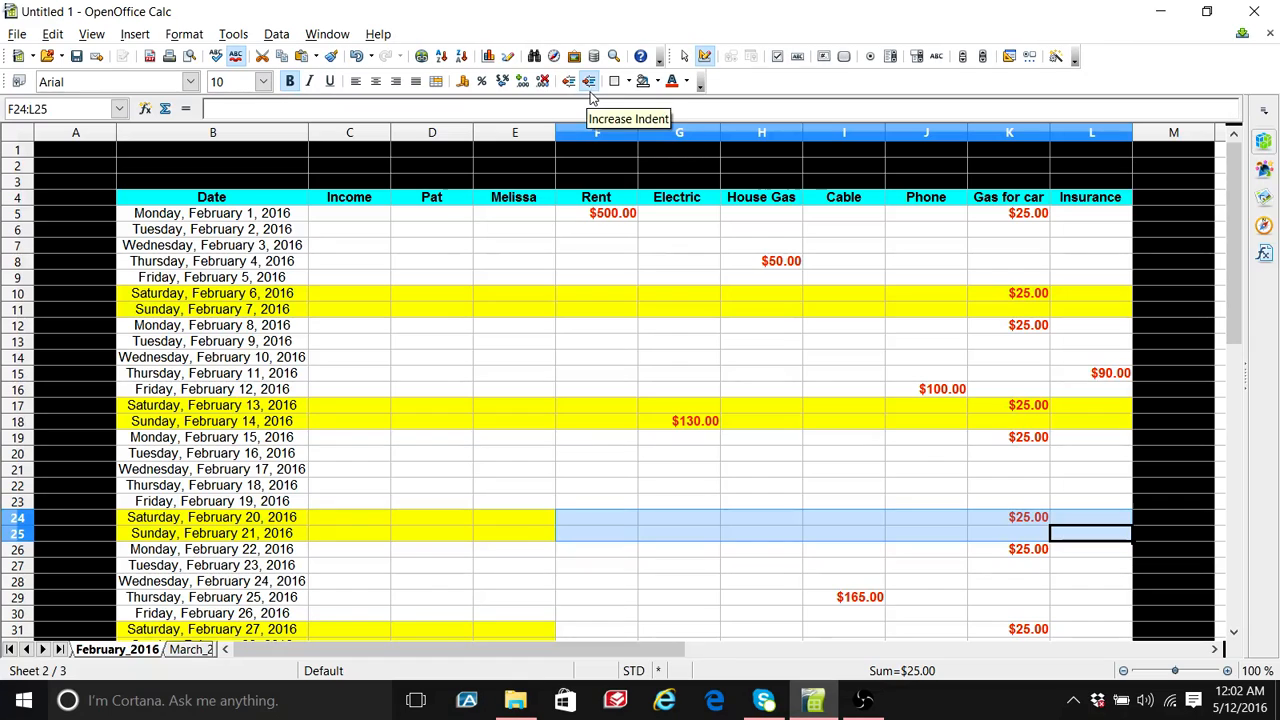
left_click(659, 83)
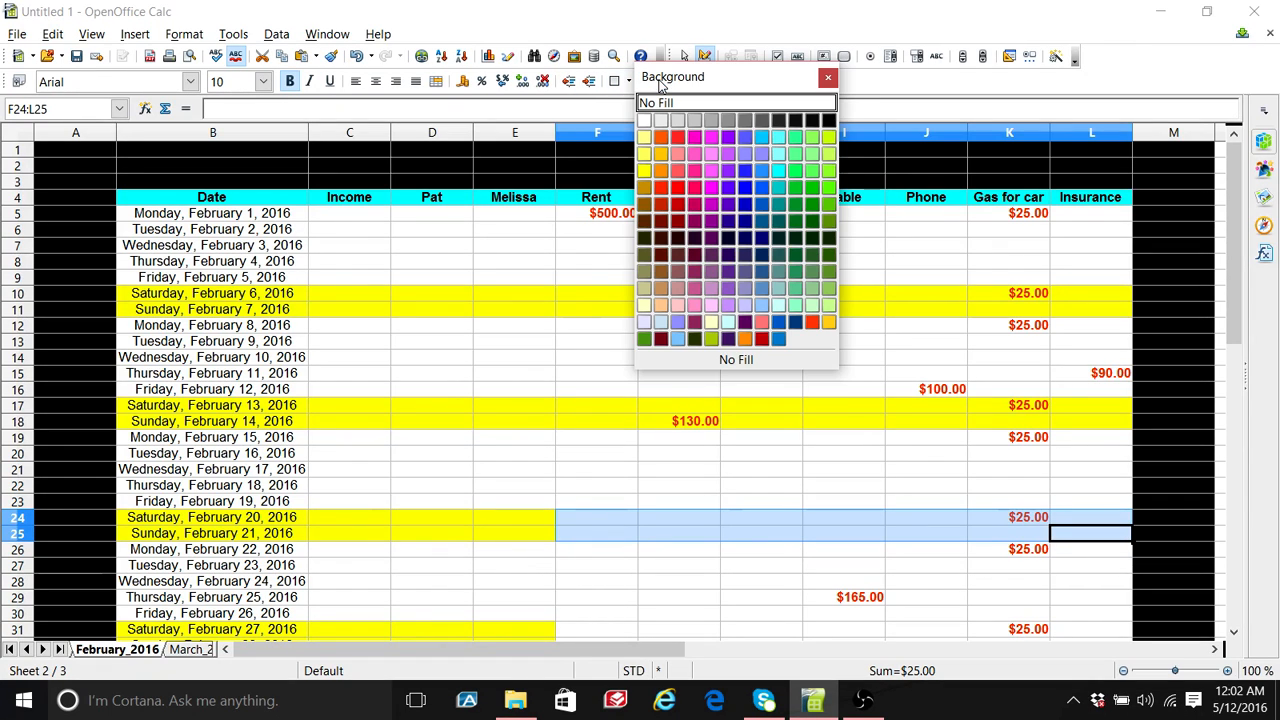
left_click(644, 171)
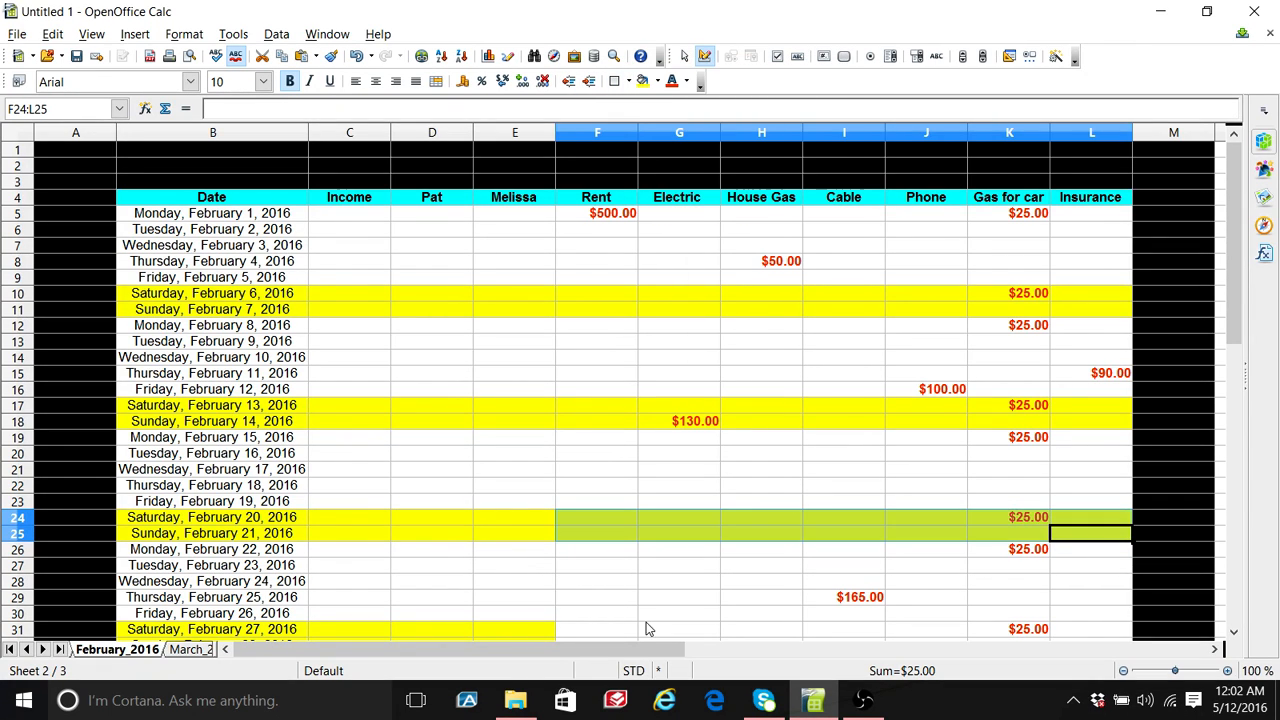
Step: Fill the expense cells of the February 27–28 weekend, range F31:L32, with yellow
left_click(1234, 632)
left_click(1234, 632)
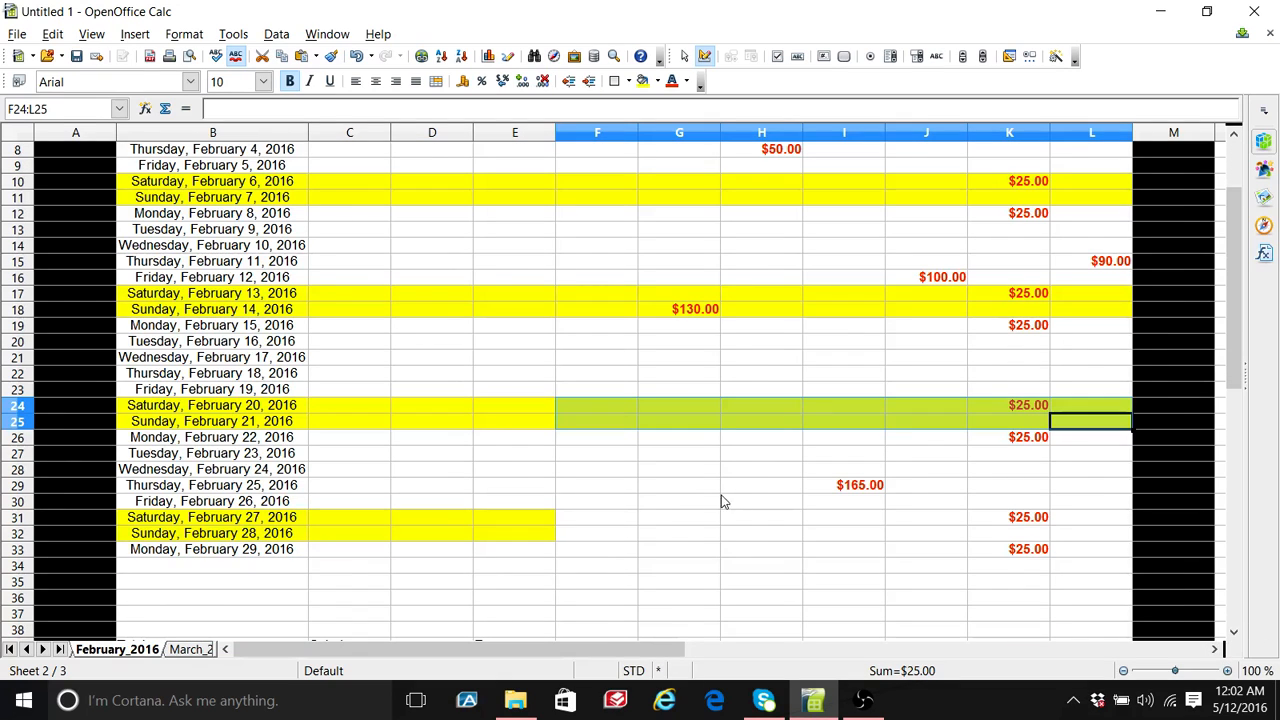
left_click(618, 521)
left_click_drag(618, 521, 1062, 534)
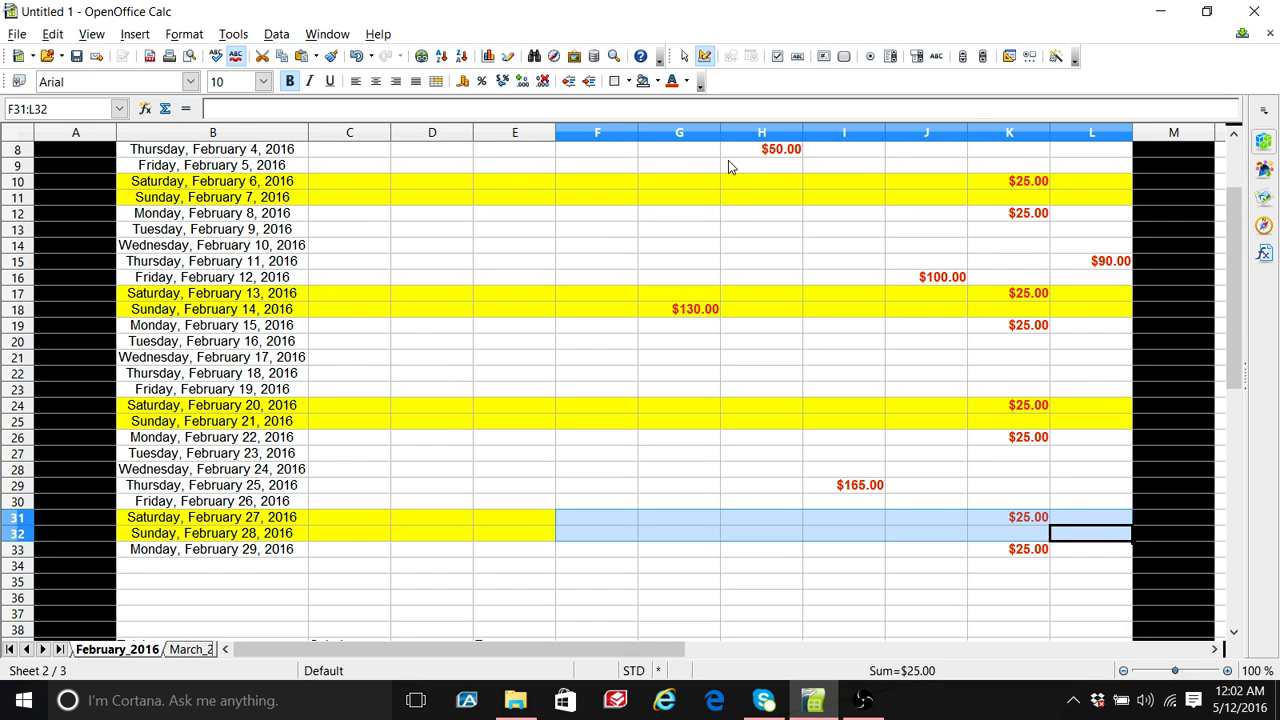
left_click(657, 81)
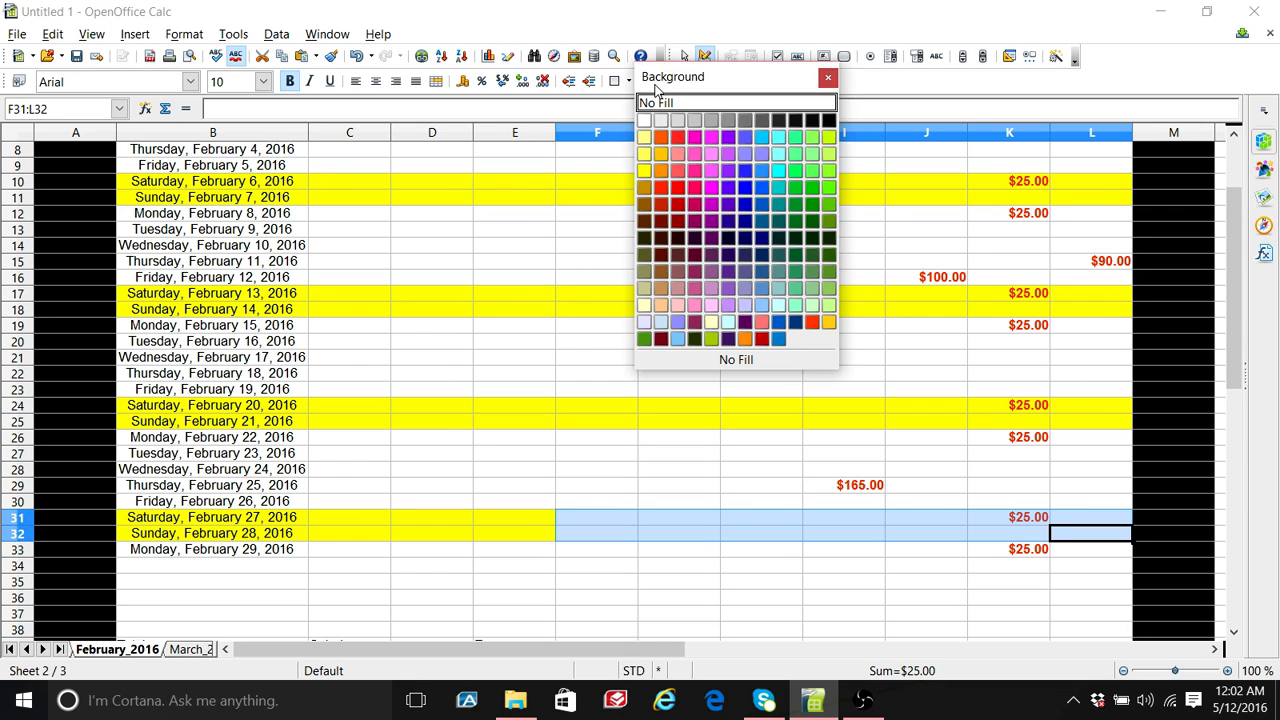
left_click(644, 171)
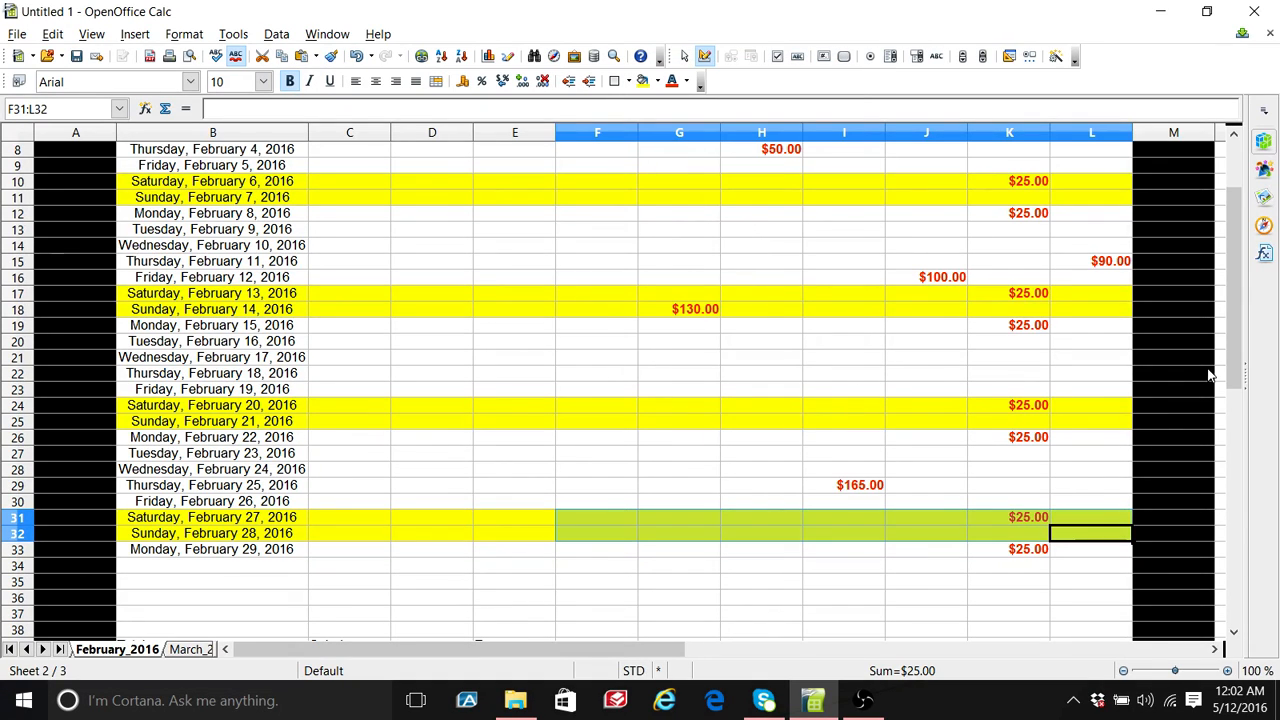
Step: Check the January_2016 salary entries and enter 625.00 for Friday, February 5 in cell D9 of February_2016
left_click_drag(1240, 372, 1234, 328)
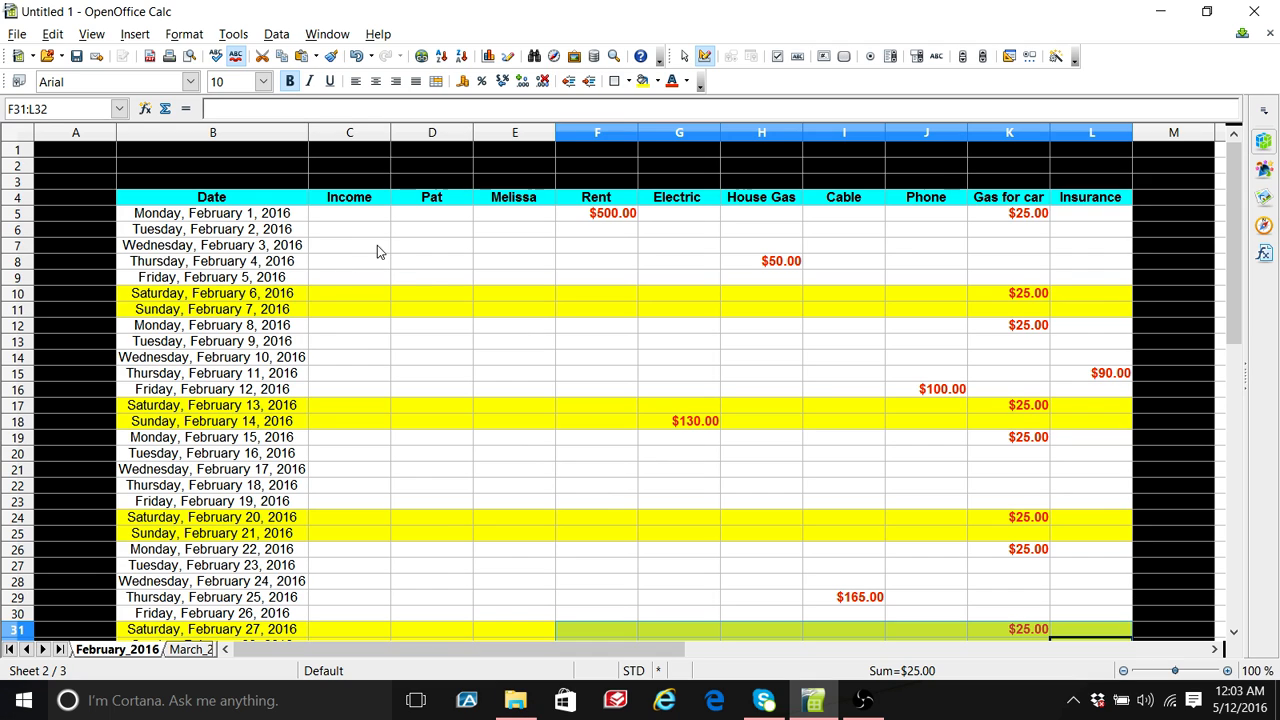
left_click(436, 285)
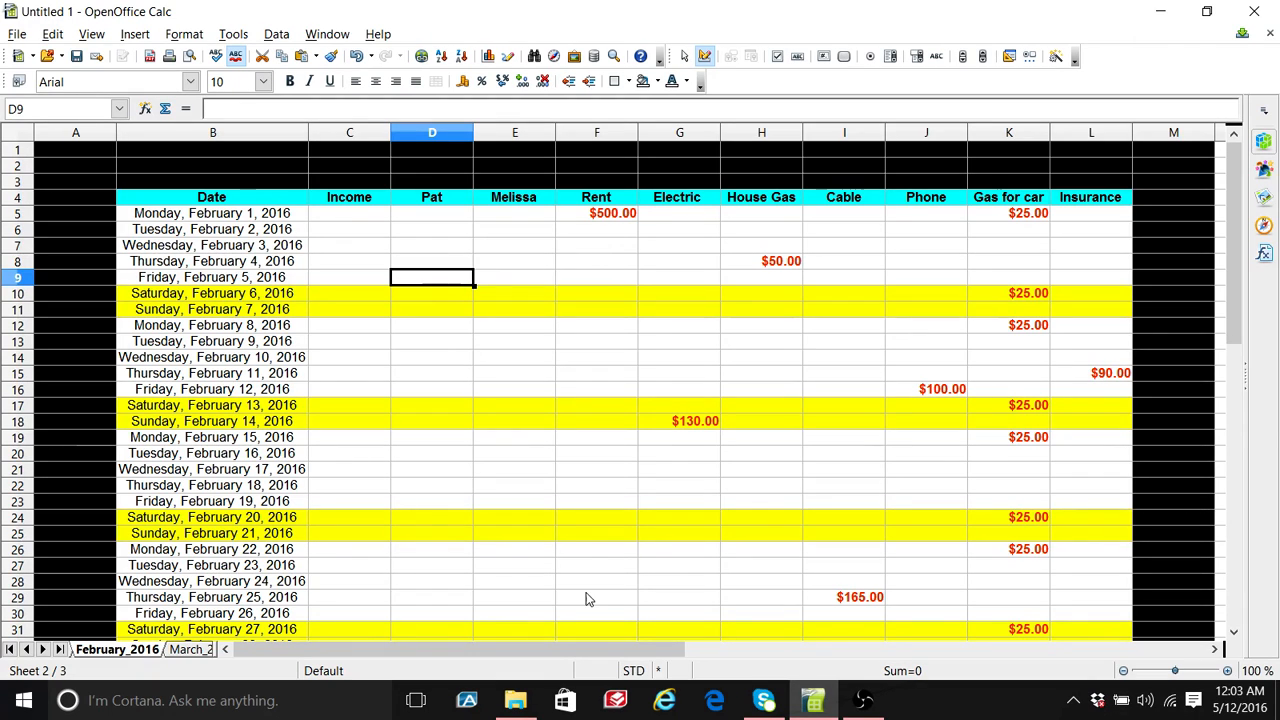
left_click(70, 650)
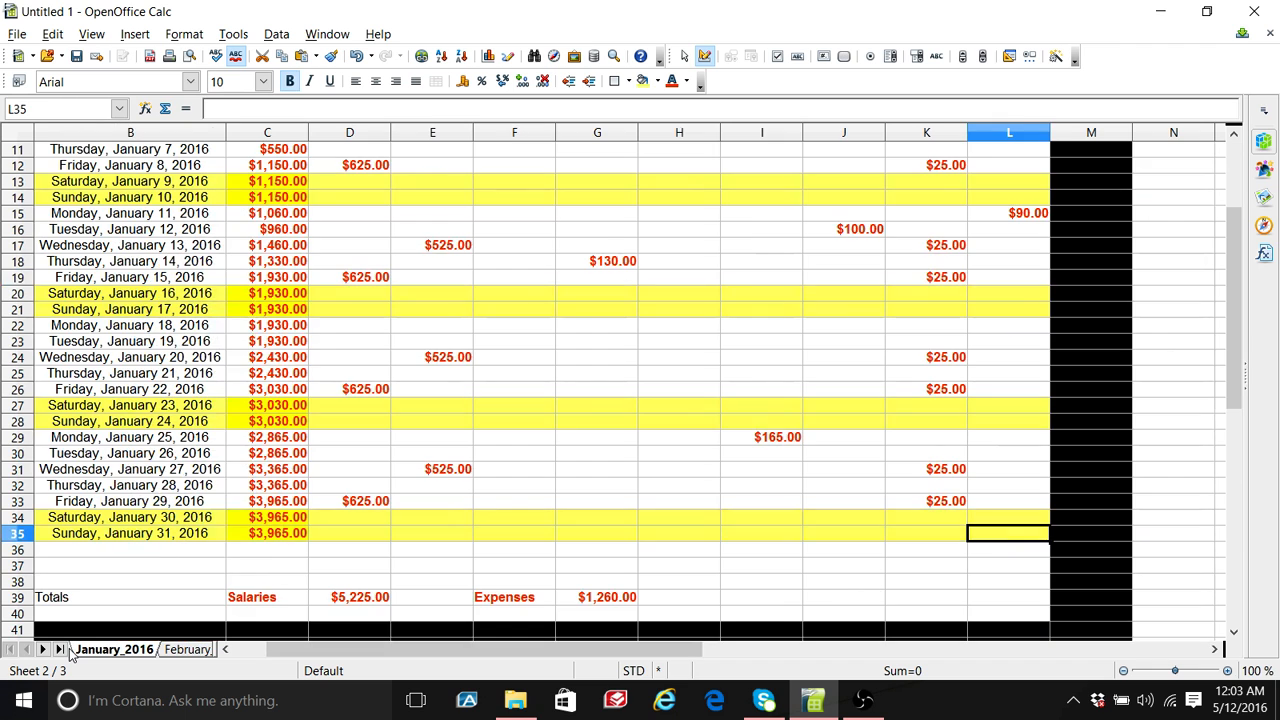
left_click(172, 651)
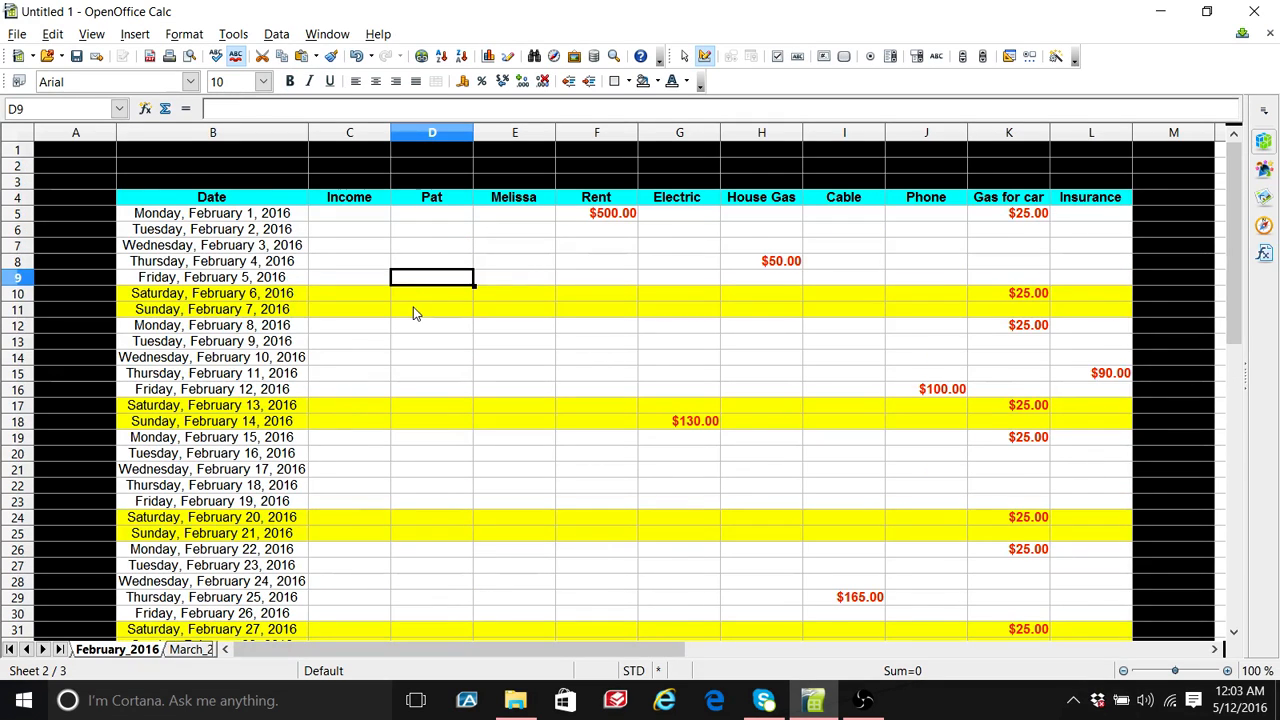
type("625")
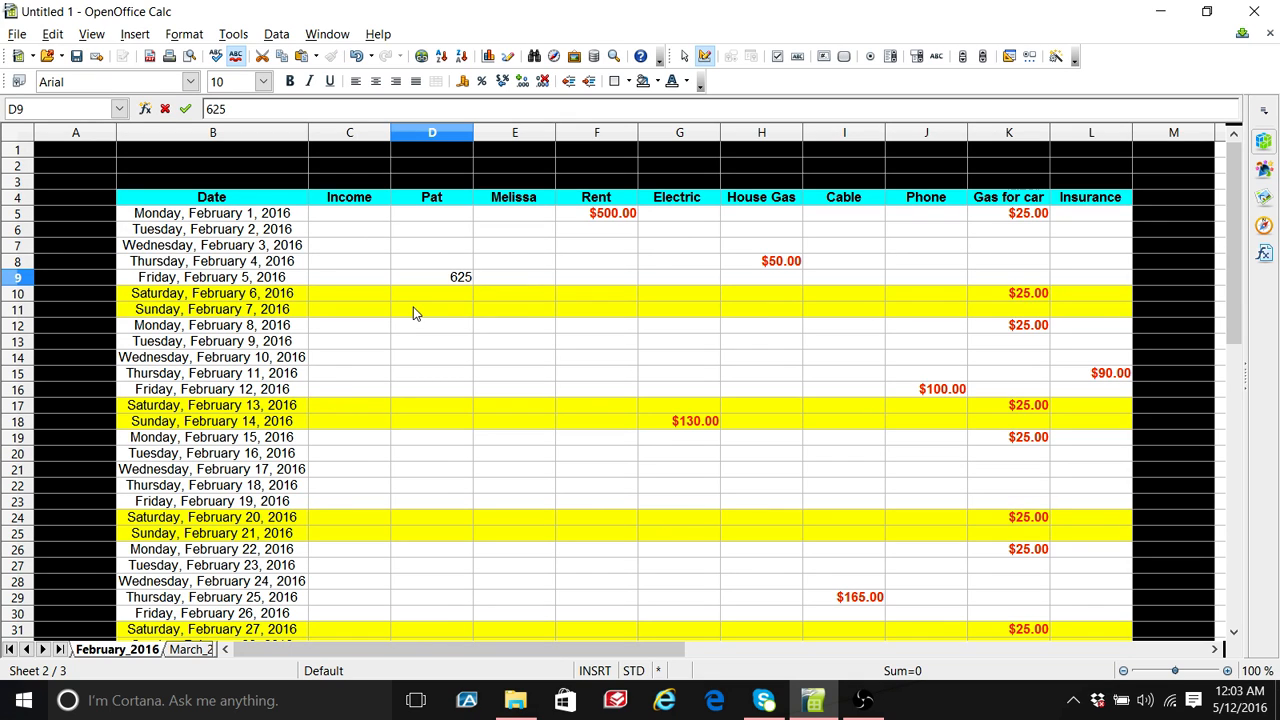
type(".00")
key("Return")
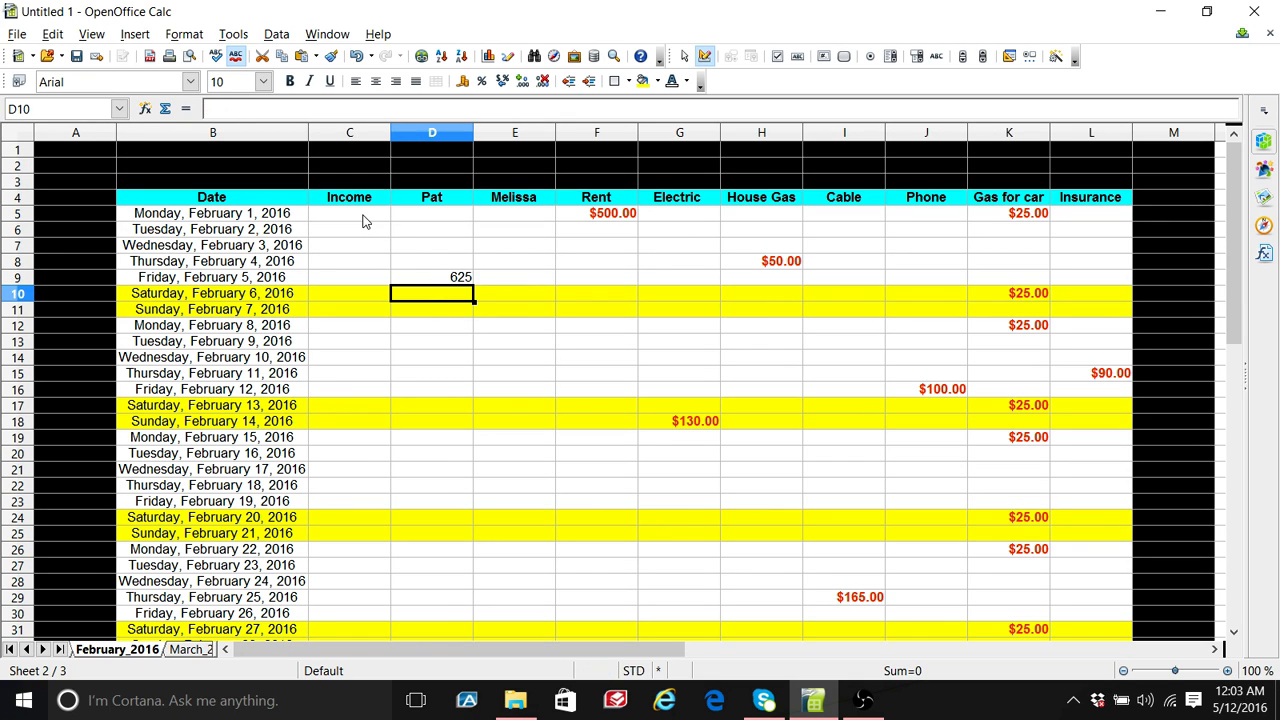
Step: Format the February income and salary cells C5:E33 as bold currency
left_click_drag(364, 220, 481, 523)
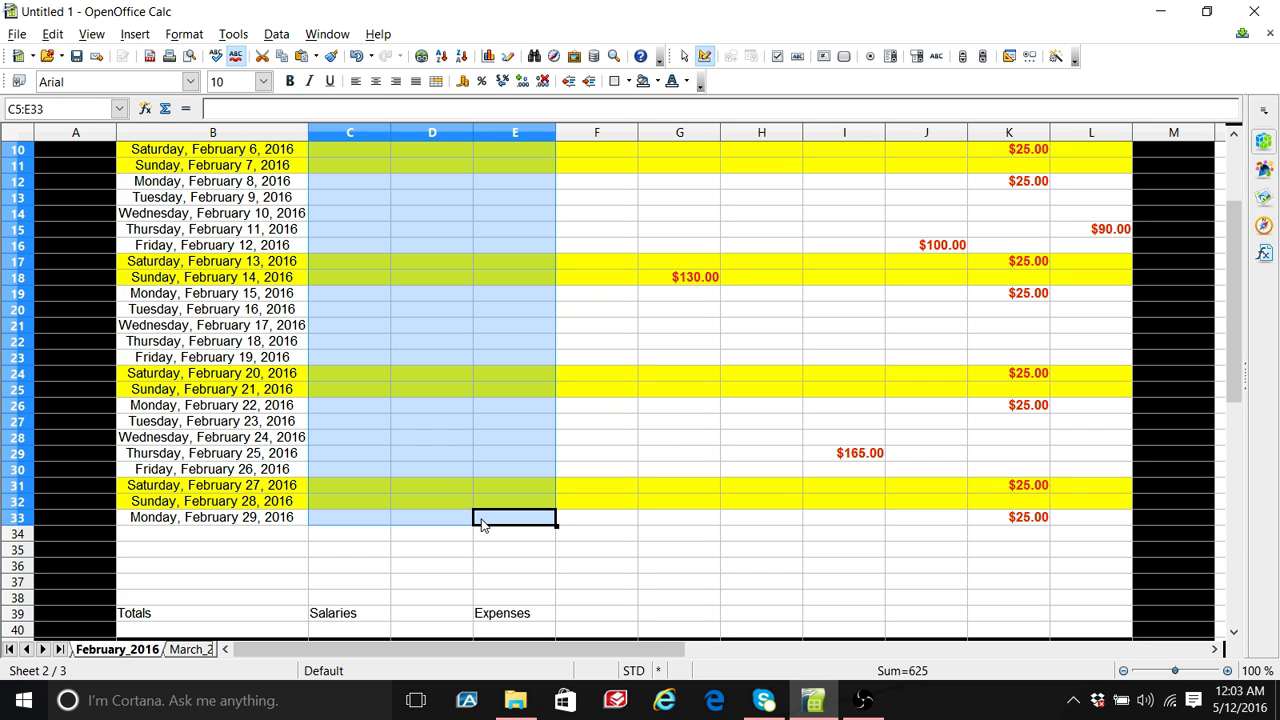
left_click(463, 84)
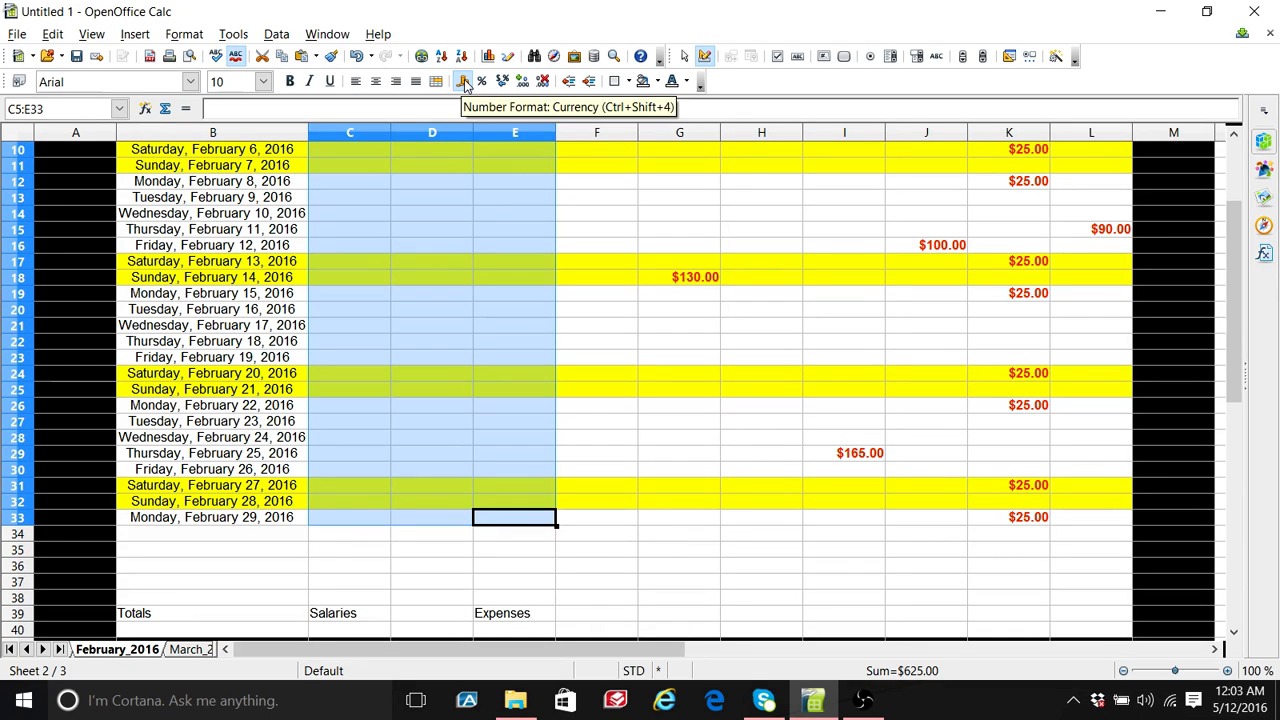
left_click(290, 84)
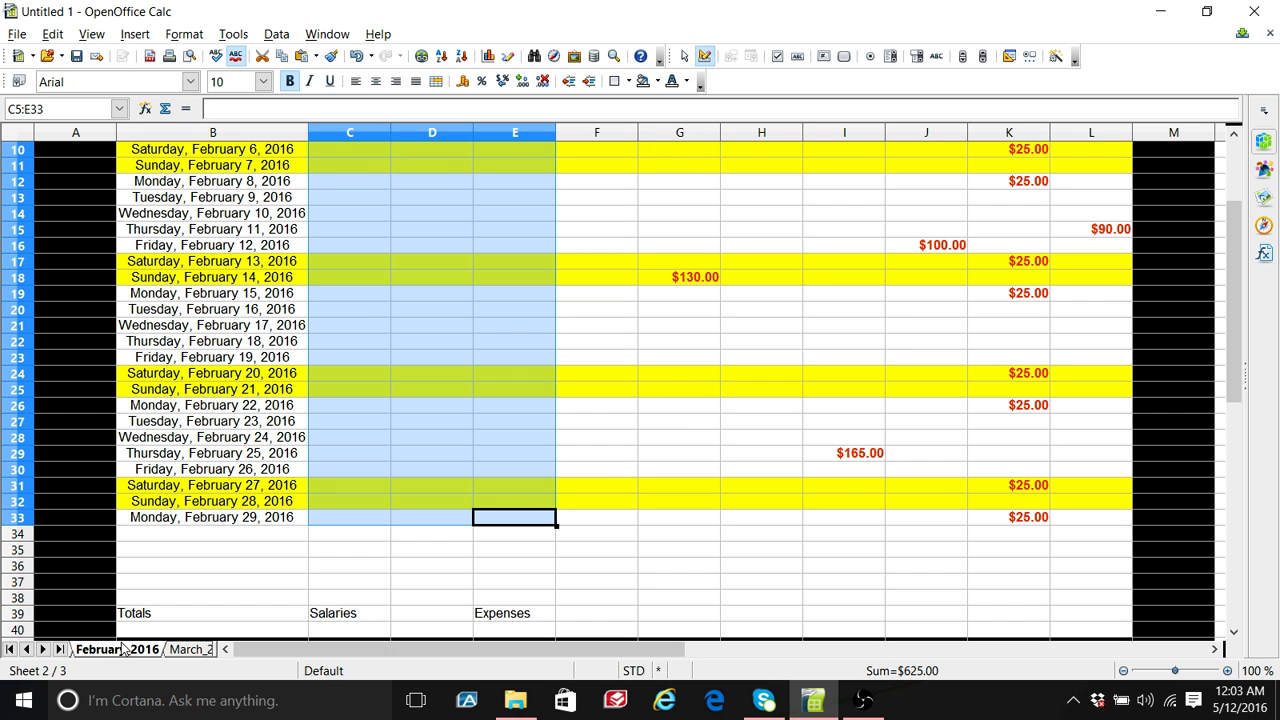
Step: Check the text formatting on January_2016 and set the font color of cell E33 on February_2016 to Orange
key("ctrl+Page_Up")
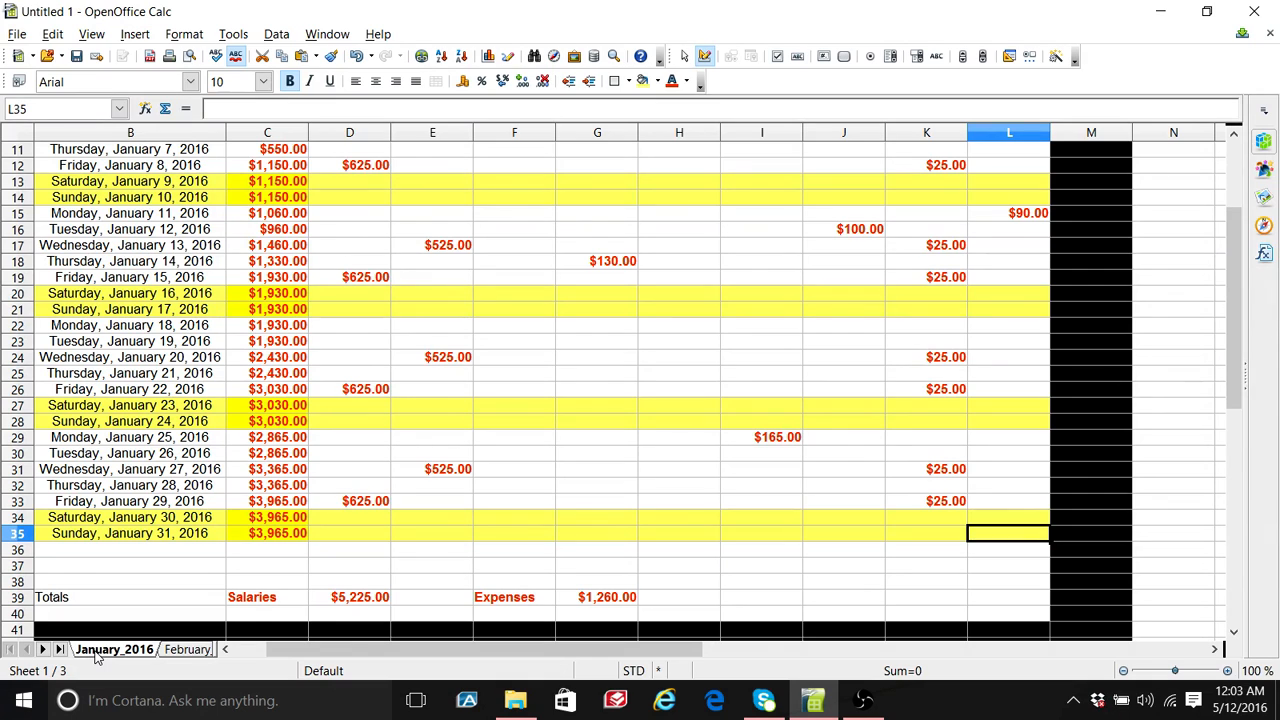
left_click(188, 650)
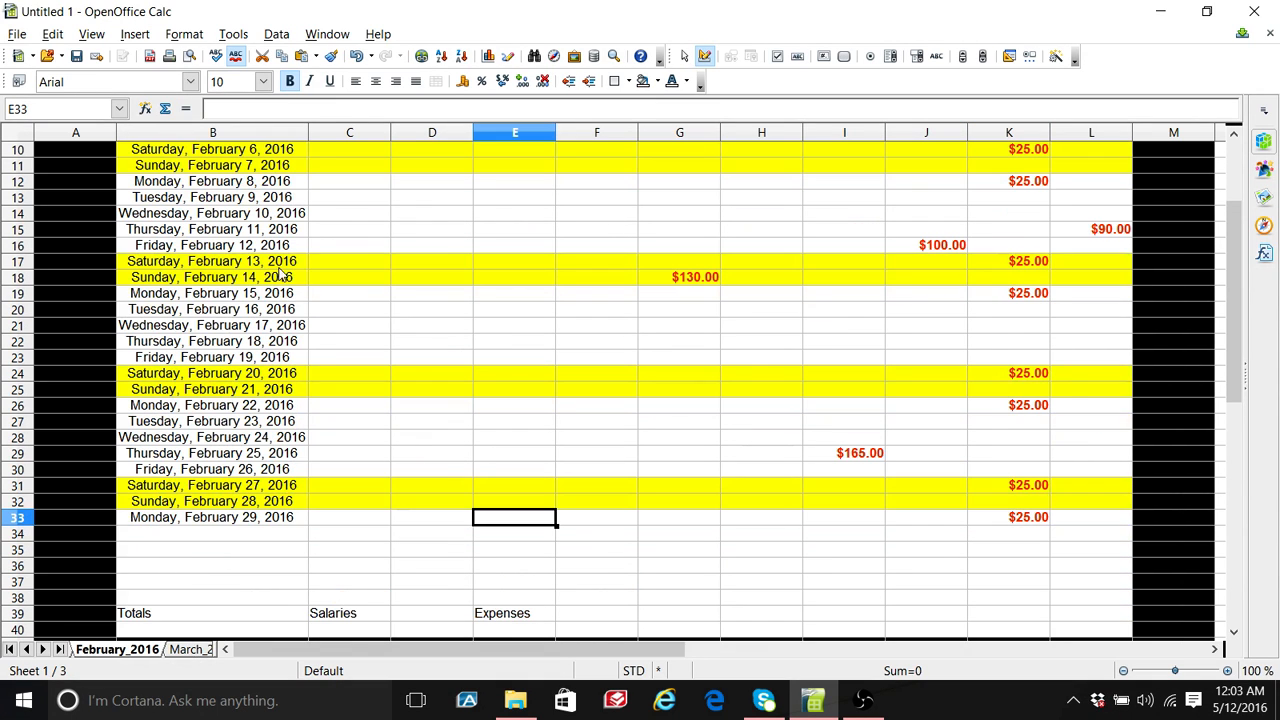
left_click_drag(1226, 380, 1220, 298)
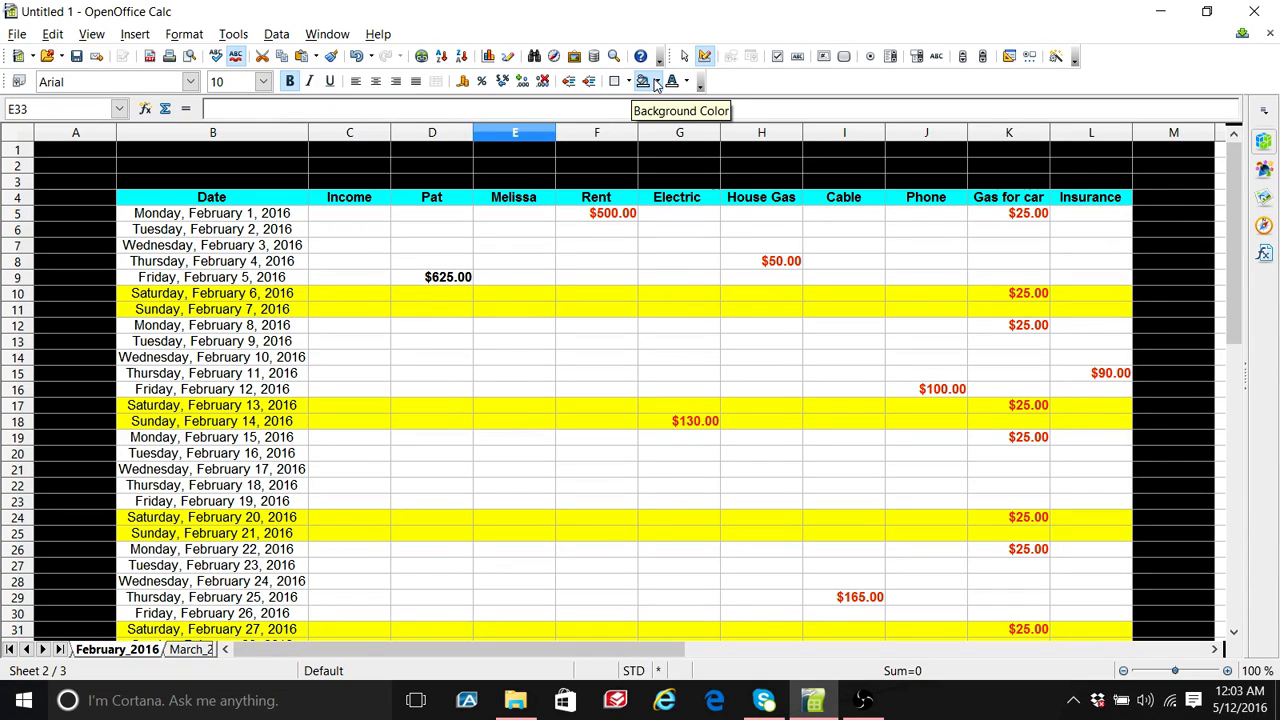
left_click(687, 82)
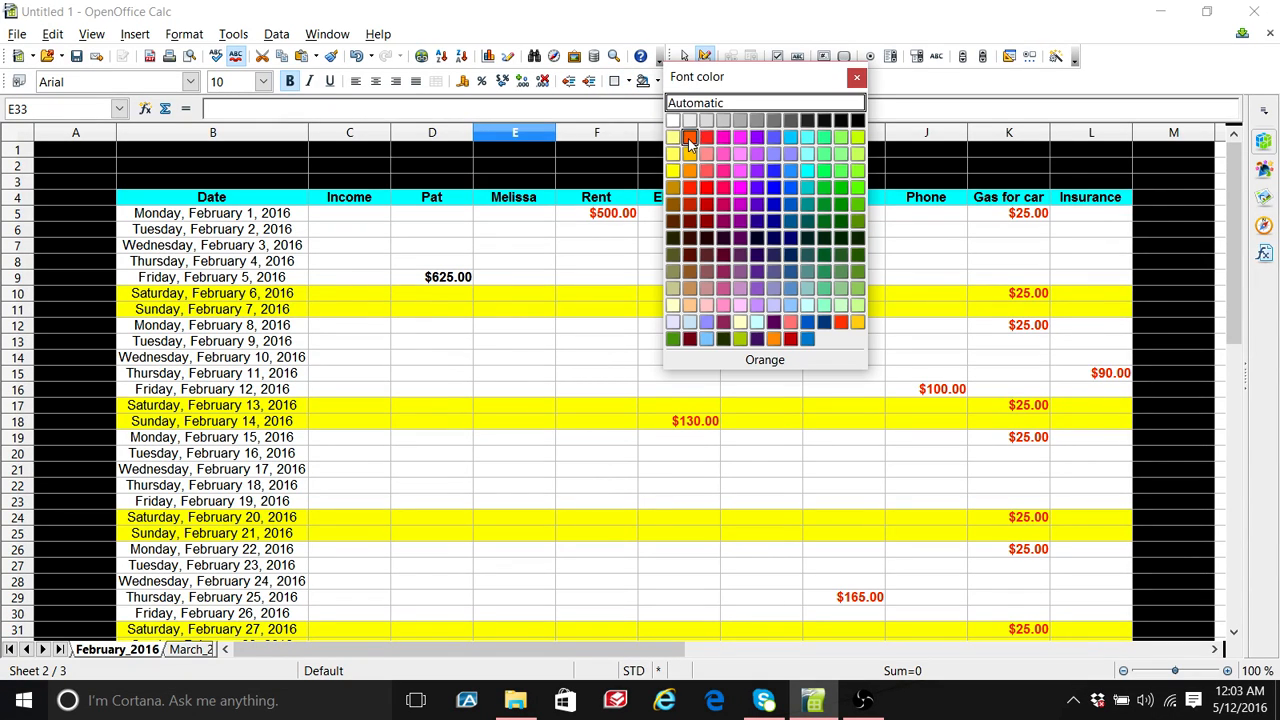
left_click(689, 140)
left_click(576, 360)
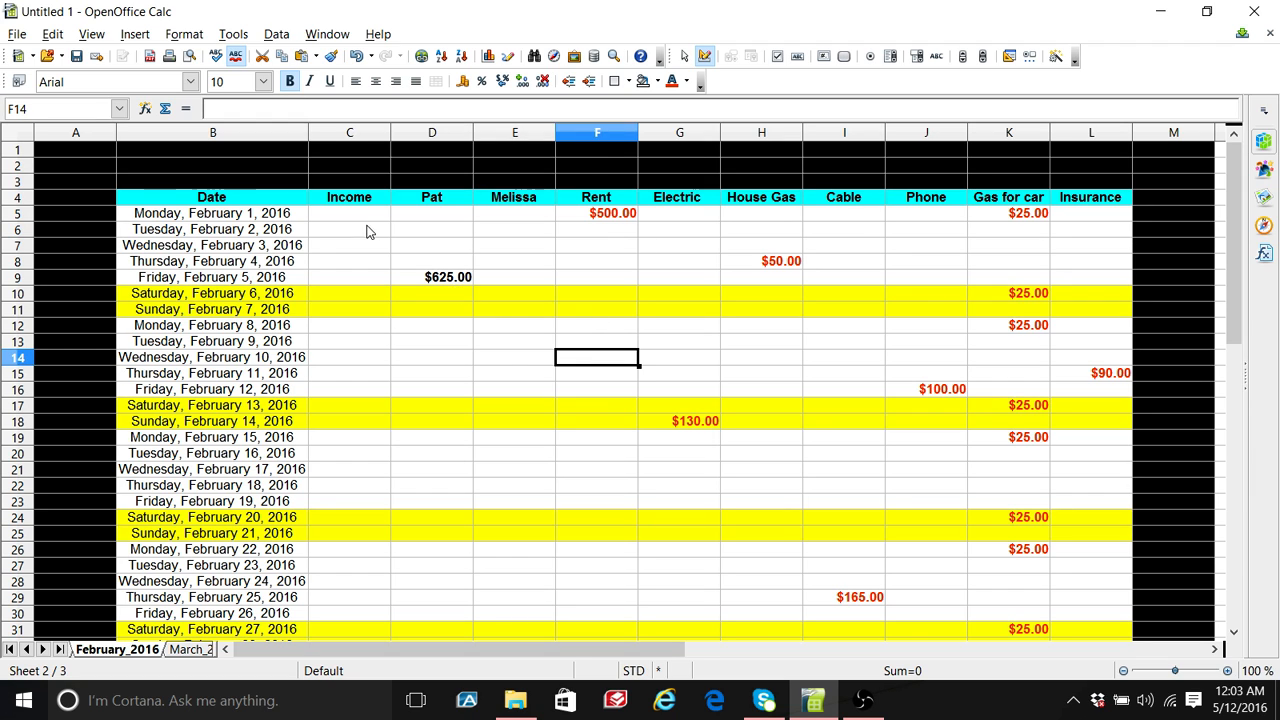
Step: Try a red background on the February income and salary cells C5:E33 and reset the range to No Fill
left_click_drag(357, 213, 491, 382)
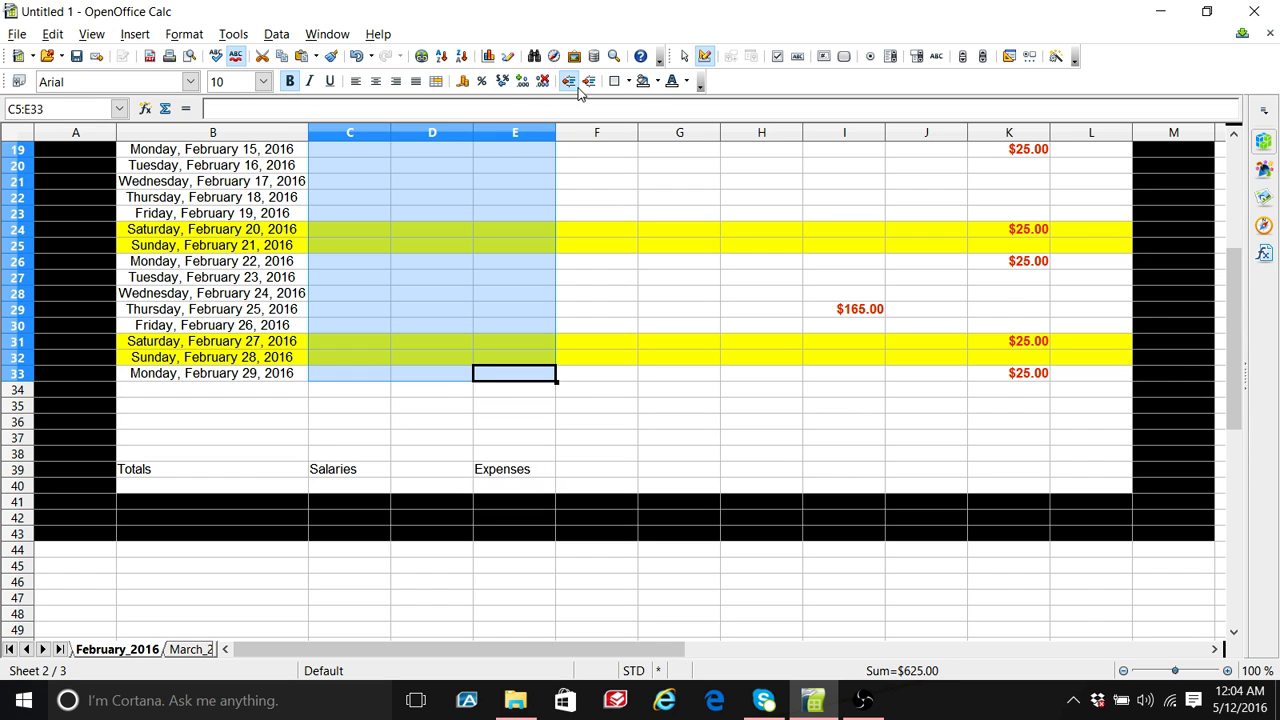
left_click(657, 83)
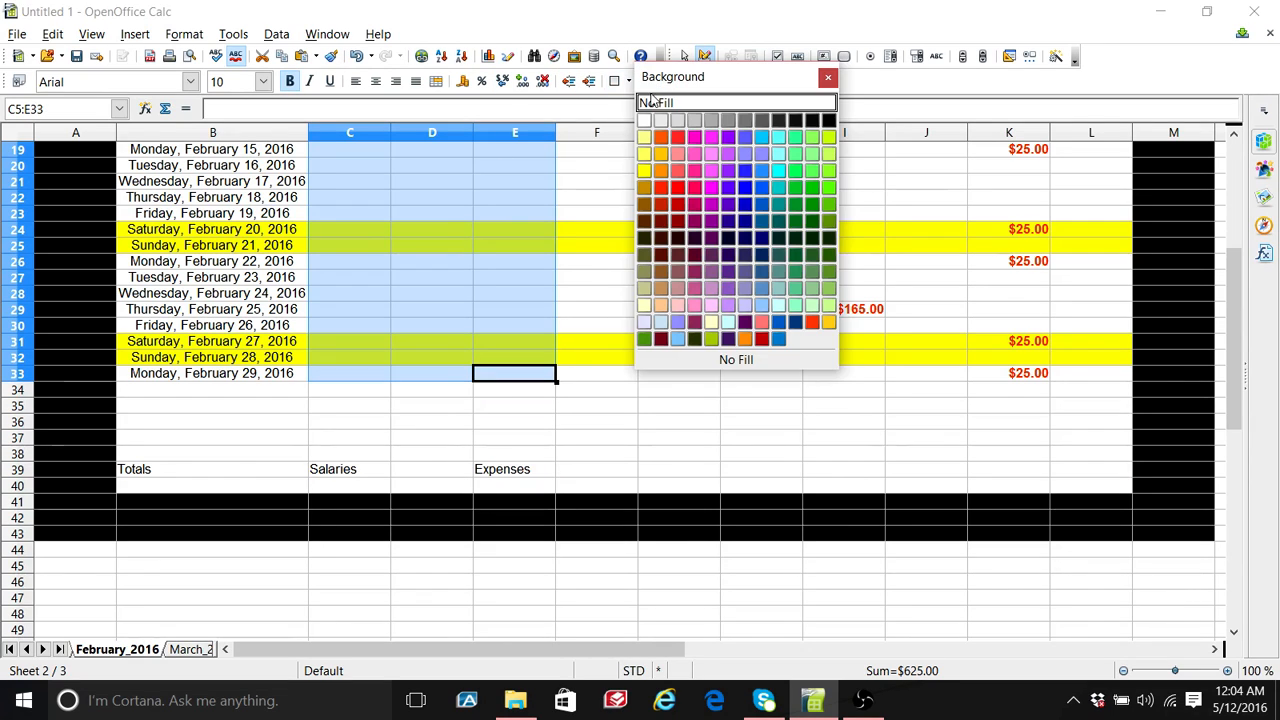
left_click(661, 188)
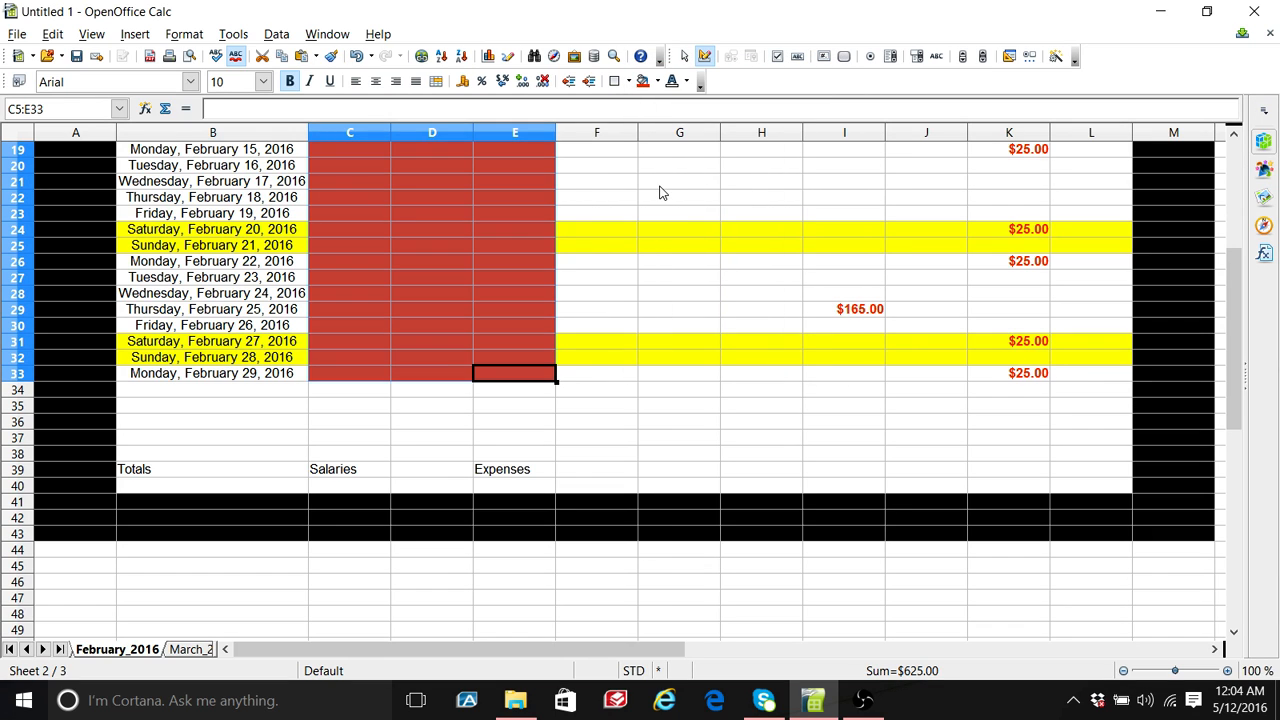
left_click(657, 81)
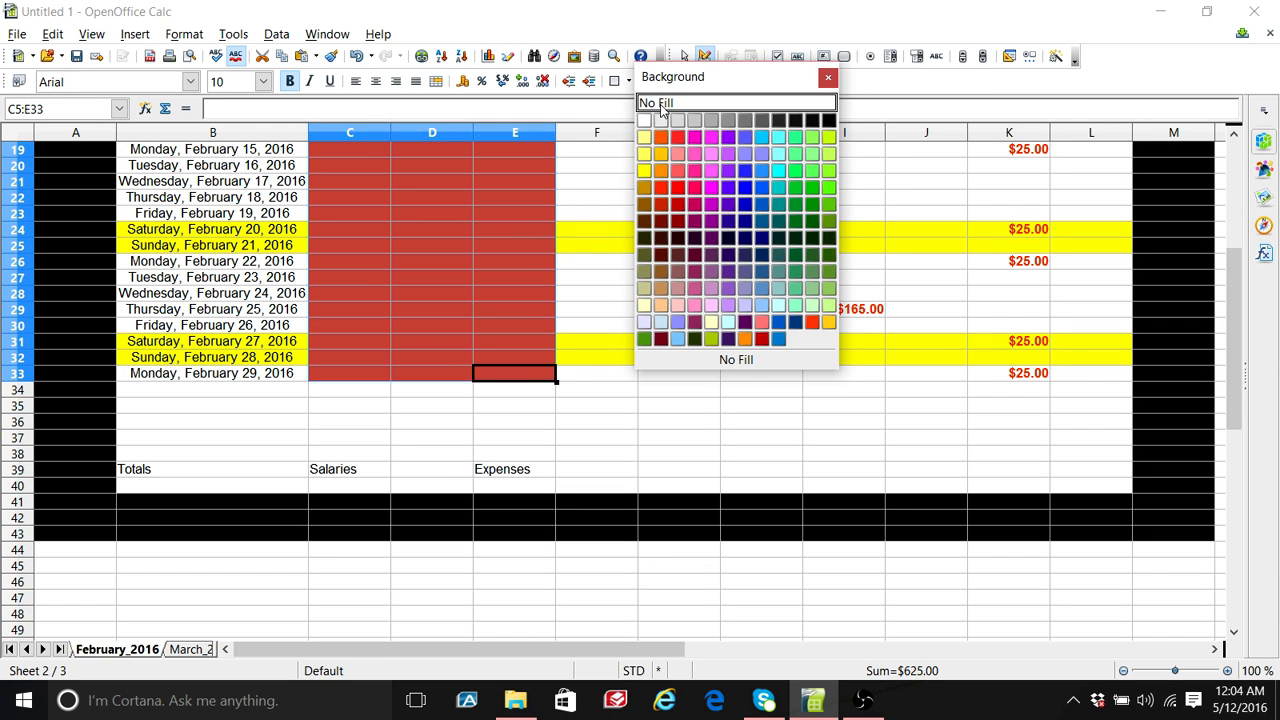
left_click(661, 104)
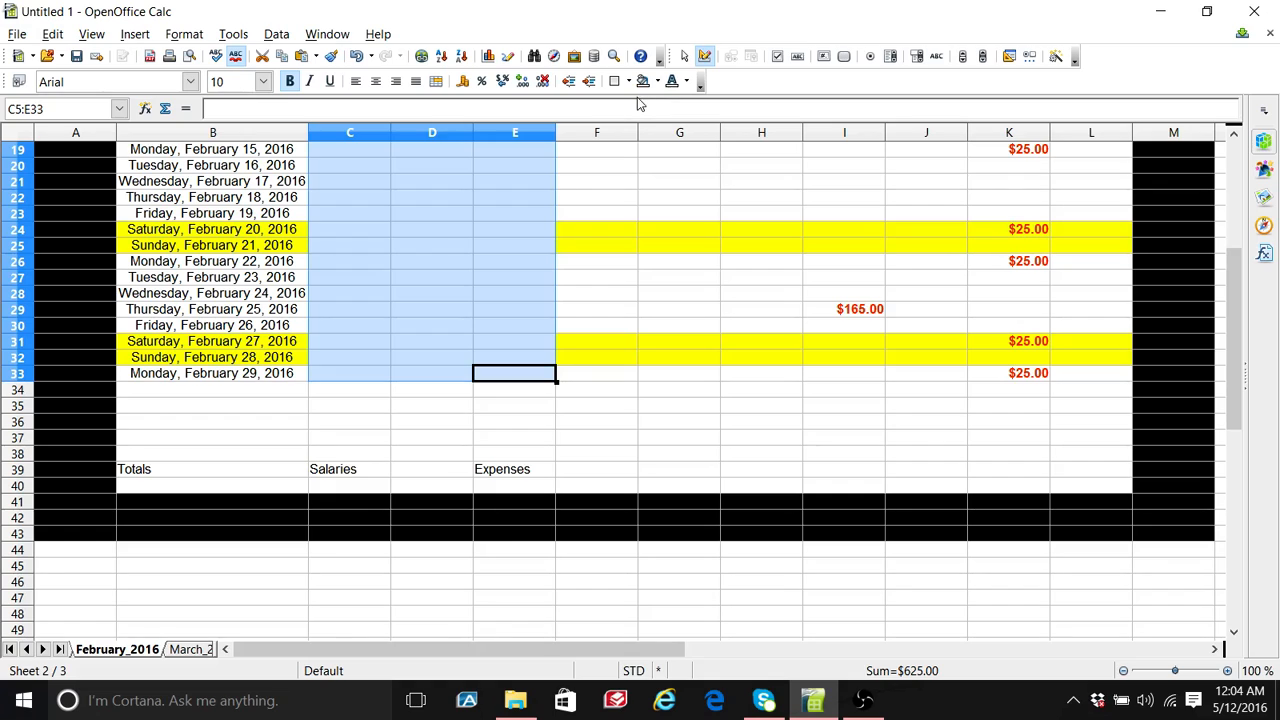
Step: Set the font color of the February income and salary cells C5:E33 to red
left_click(686, 81)
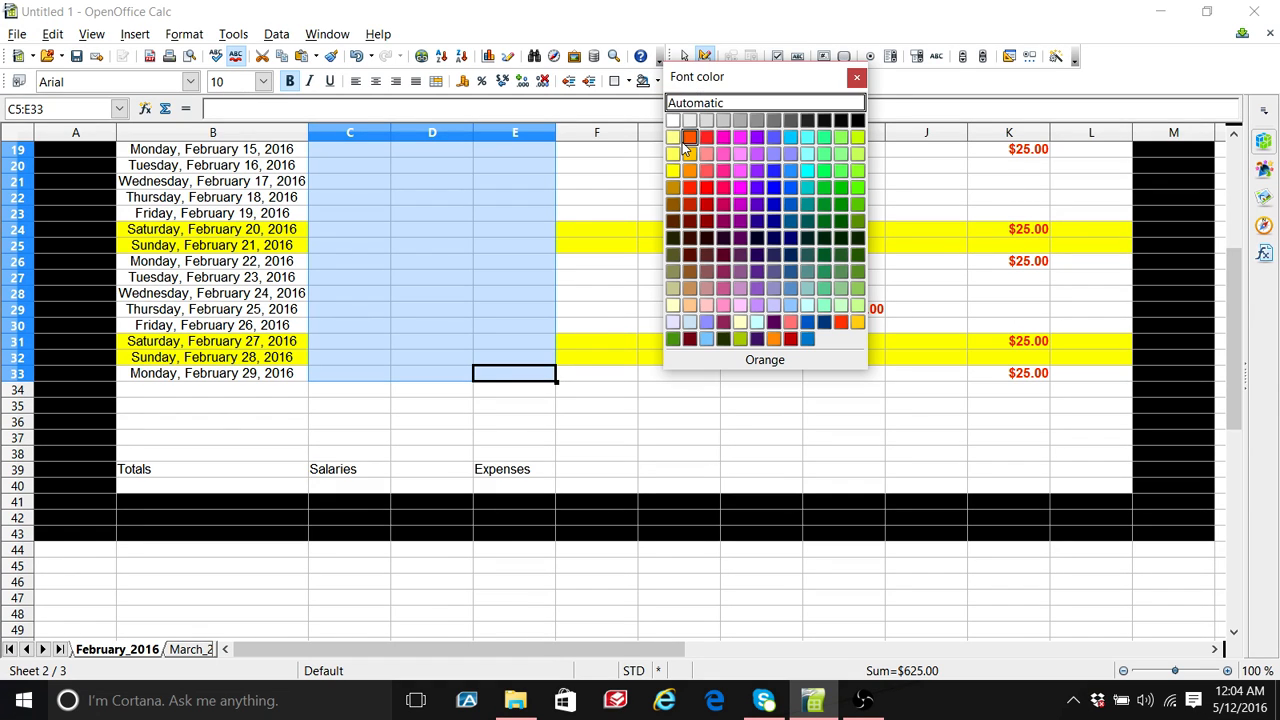
left_click(688, 189)
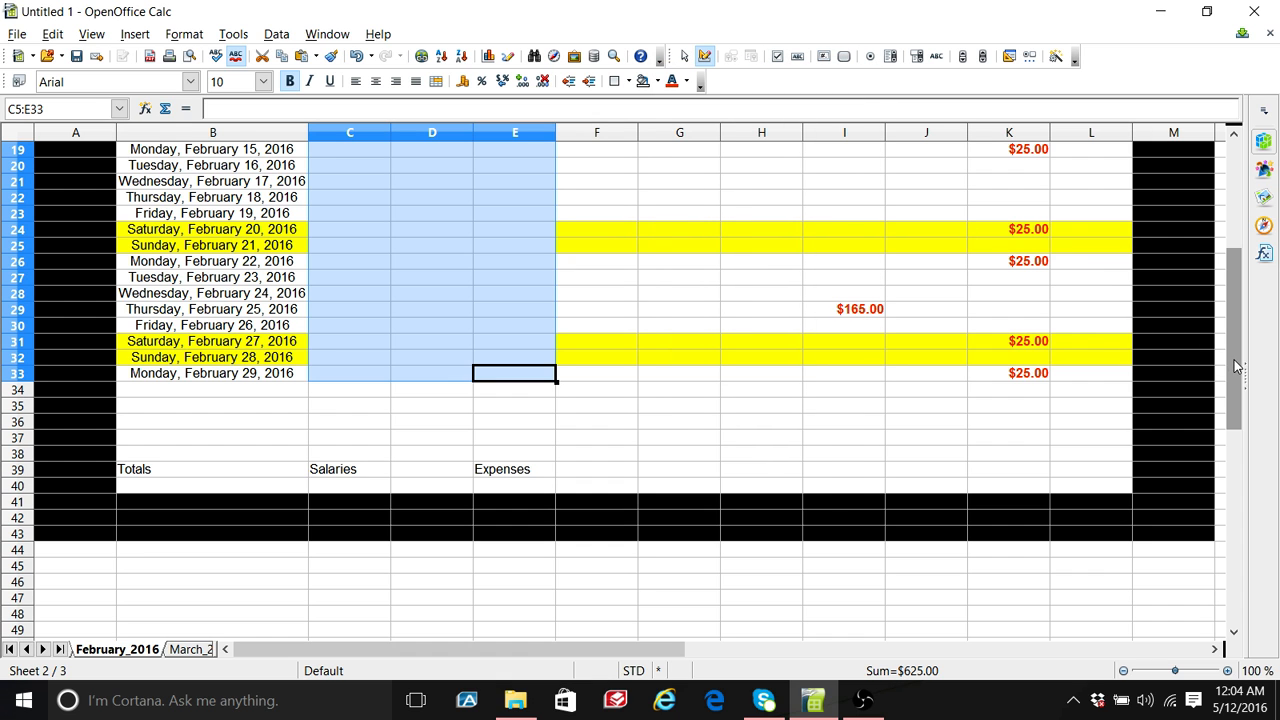
left_click_drag(1236, 366, 1199, 221)
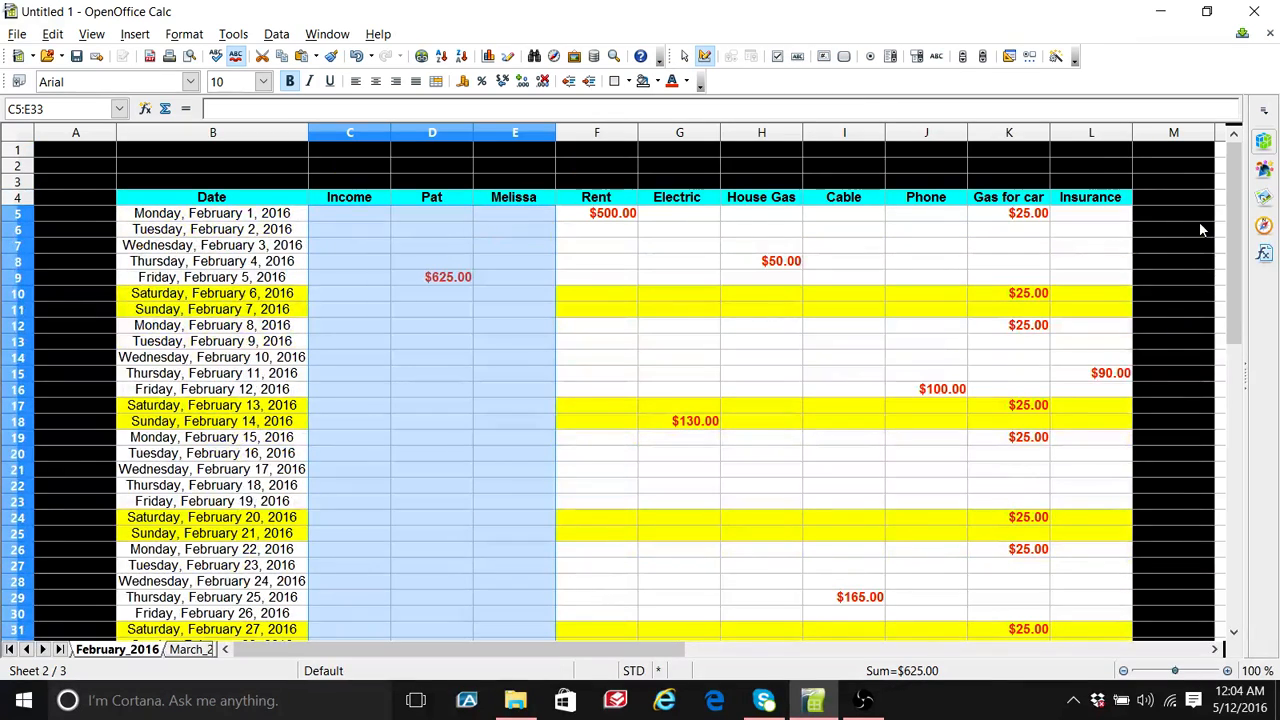
left_click_drag(373, 295, 396, 302)
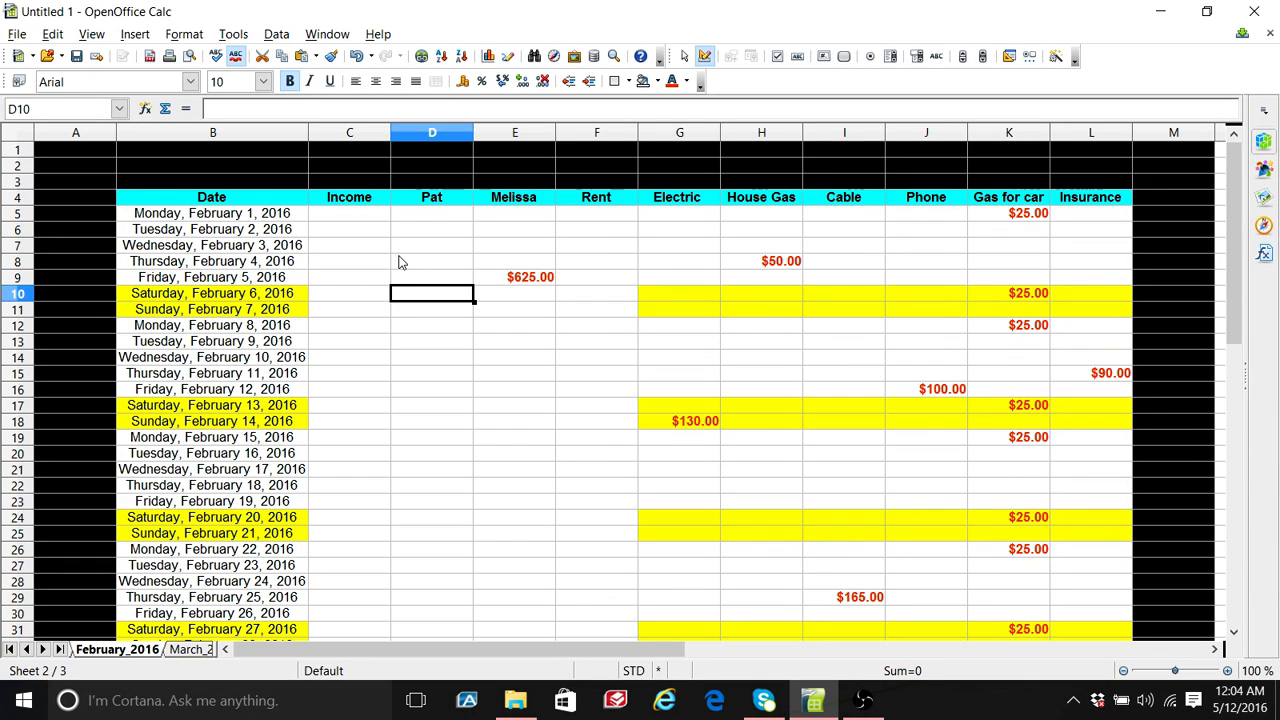
left_click(52, 34)
left_click(75, 55)
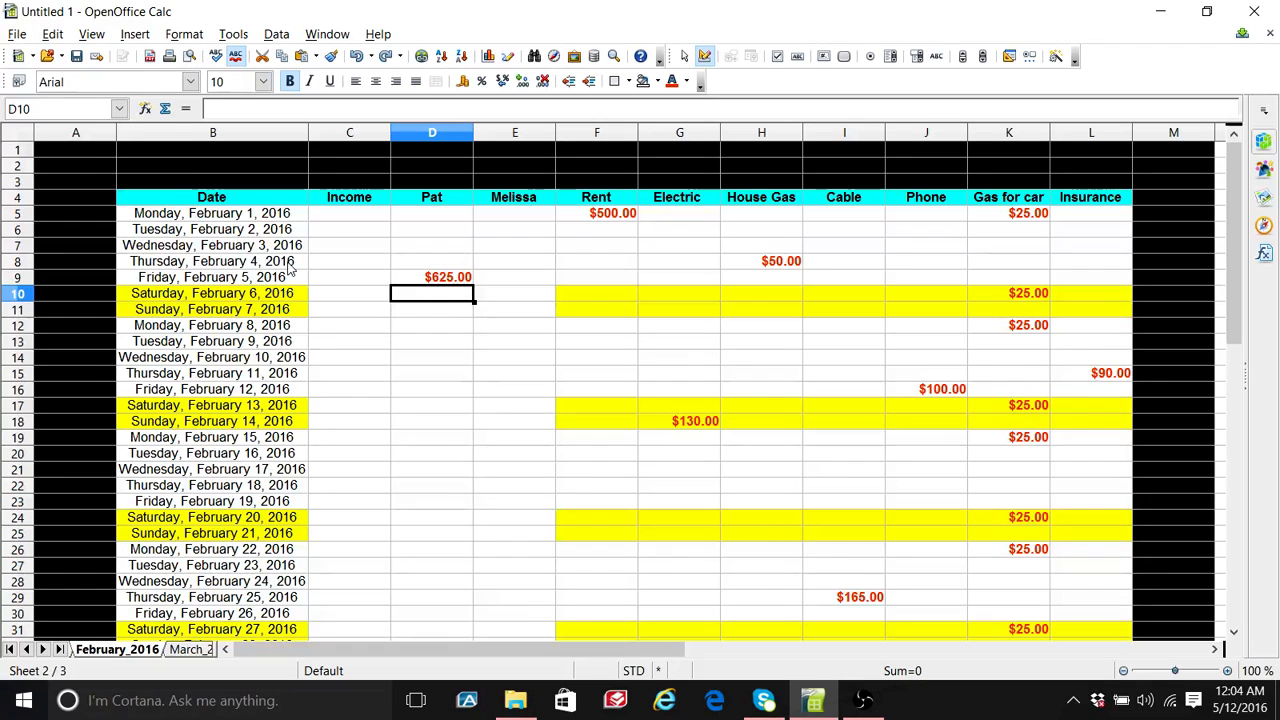
Step: Fill the weekend rows of the February income and salary columns, C10:E11, C17:E18, C24:E25 and C31:E32, with a yellow background
left_click_drag(338, 296, 495, 312)
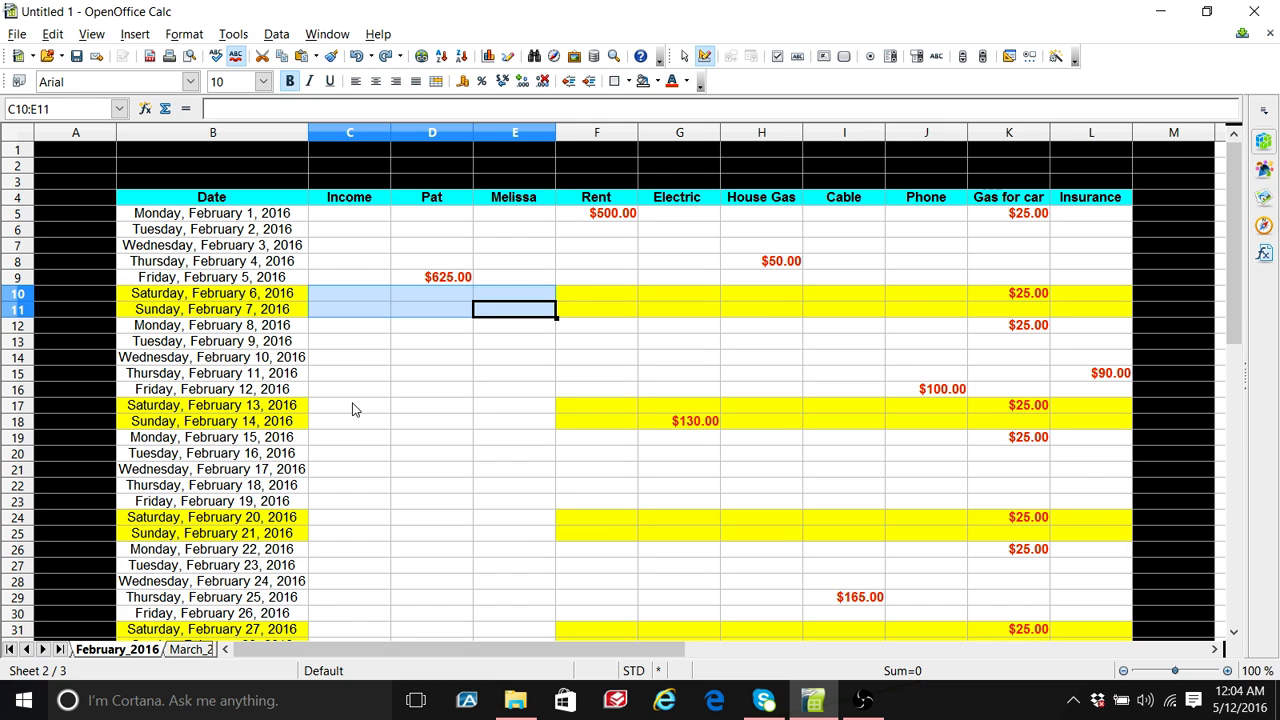
left_click_drag(350, 413, 480, 420)
left_click_drag(328, 522, 525, 533)
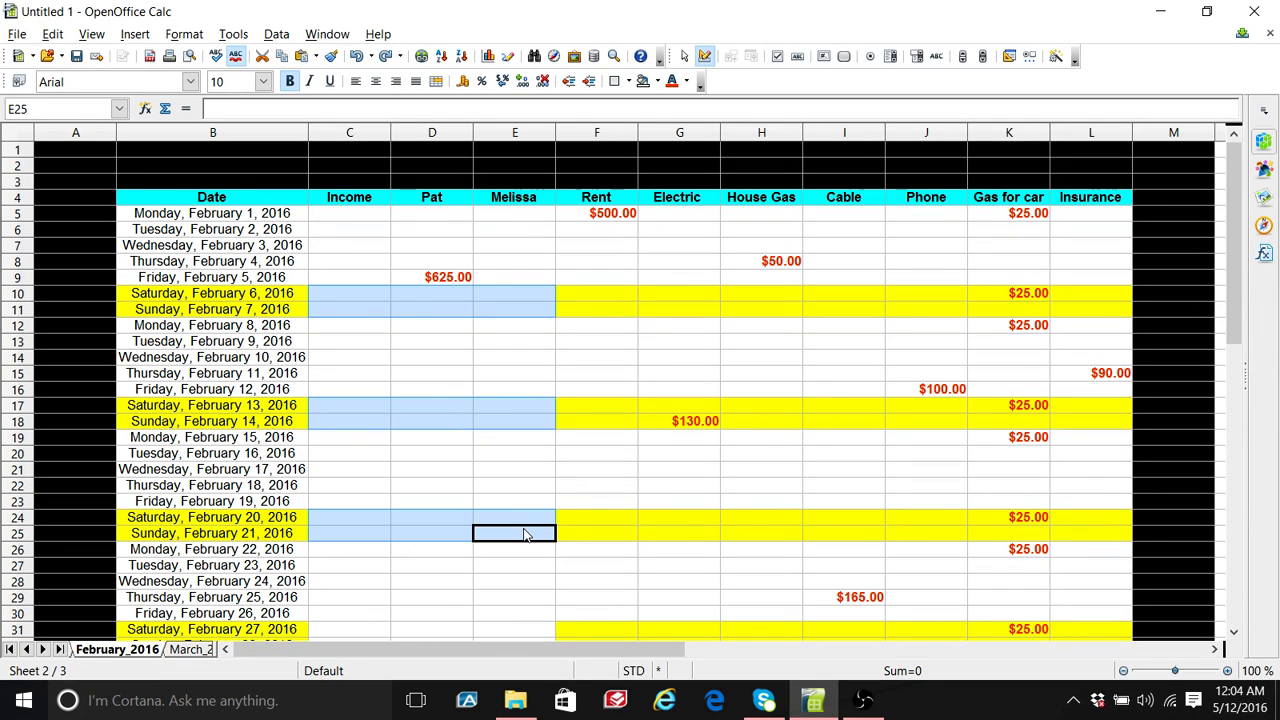
left_click(1234, 632)
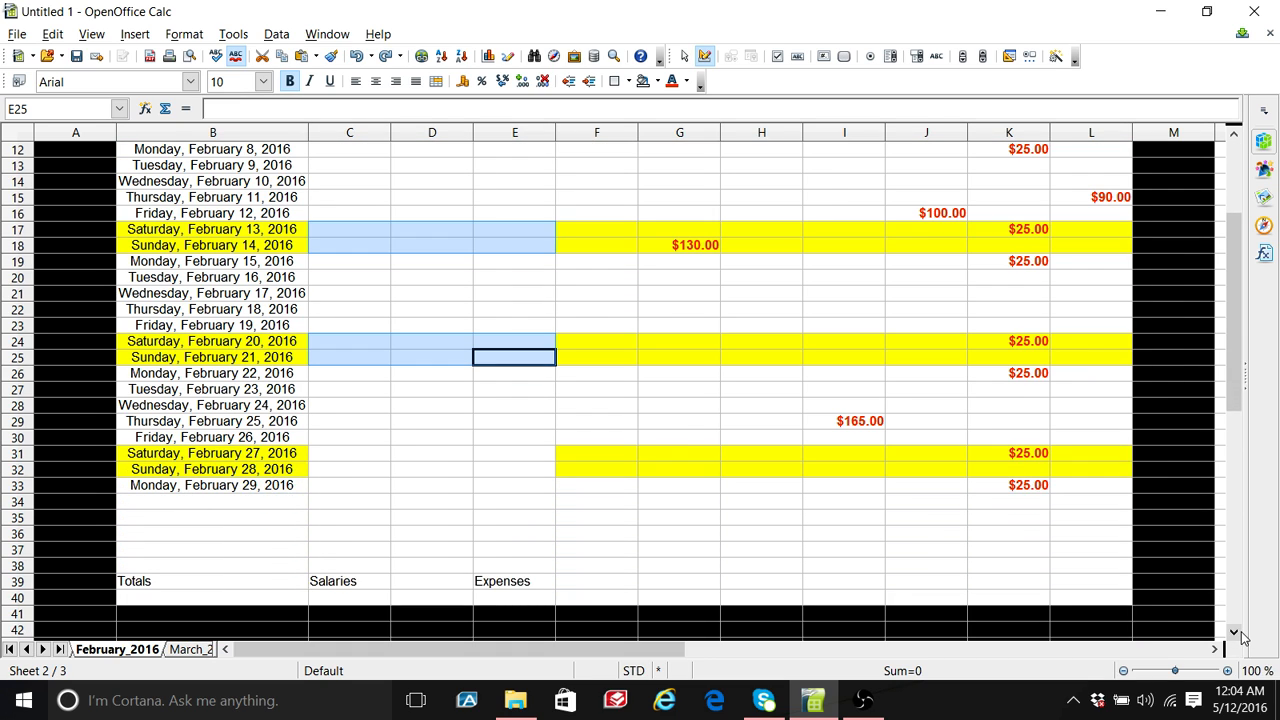
left_click(378, 455, "ctrl")
left_click_drag(378, 455, 527, 473)
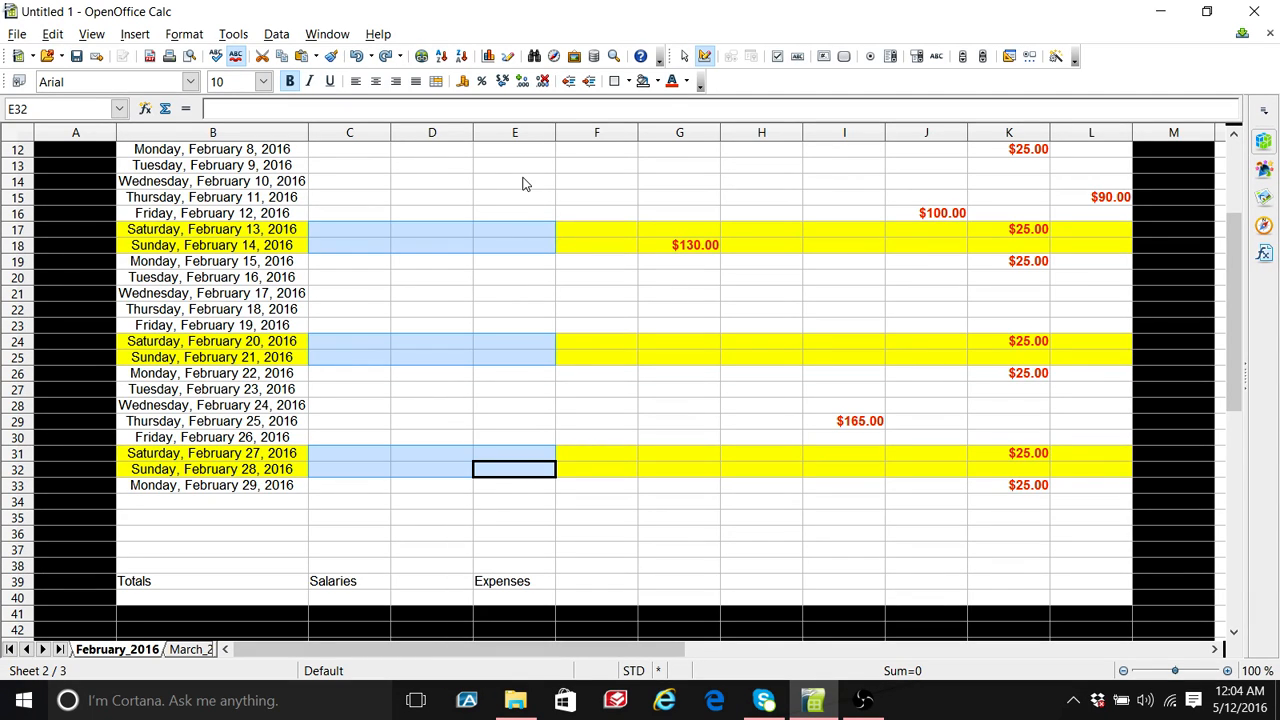
left_click(658, 82)
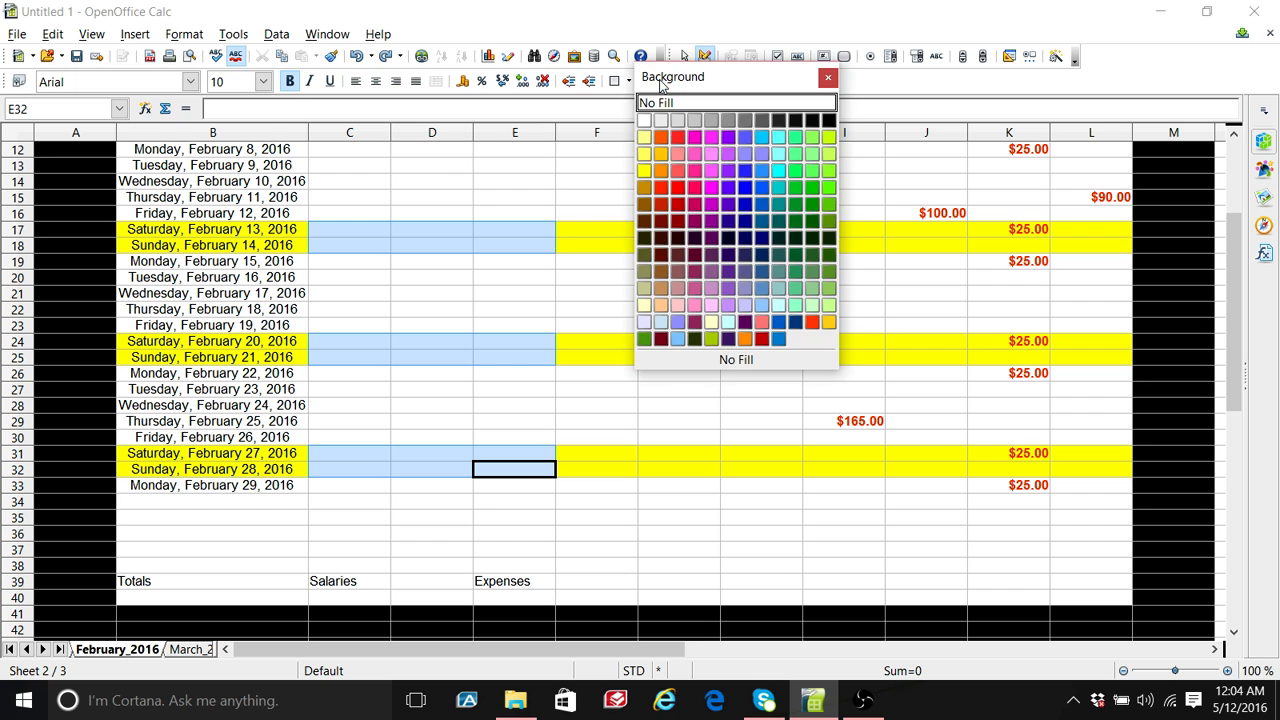
left_click(644, 170)
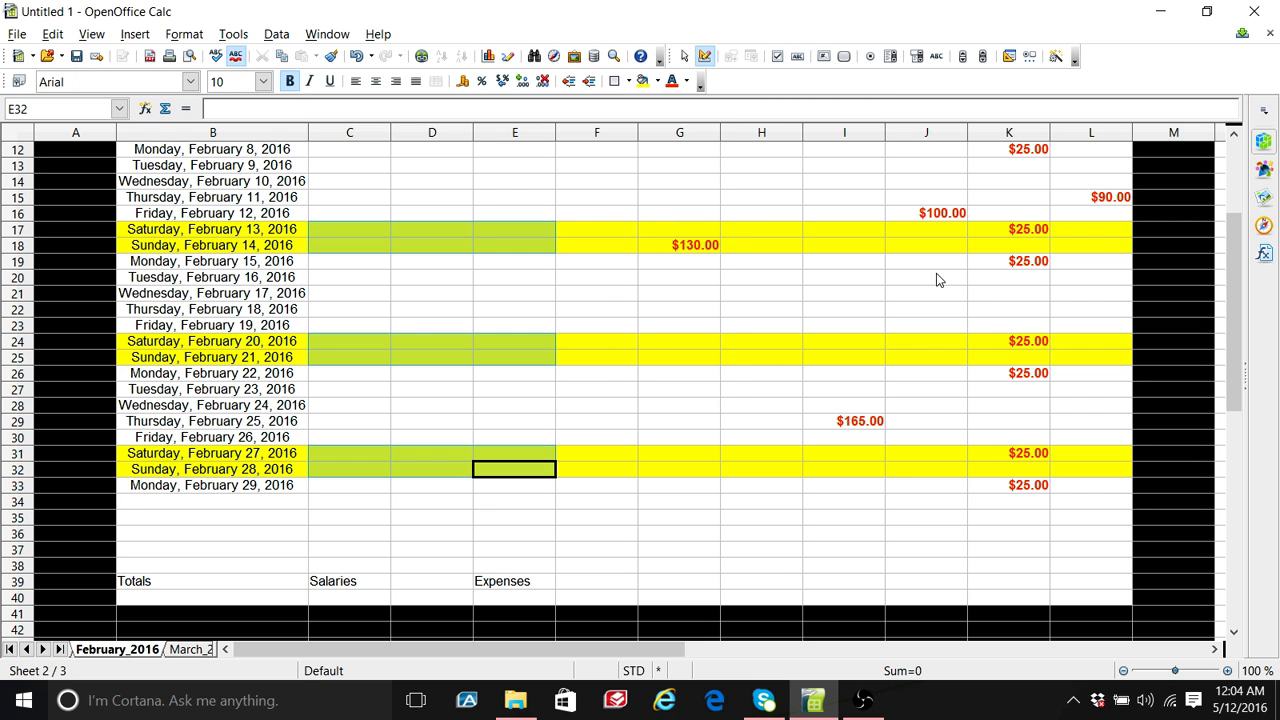
left_click(975, 312)
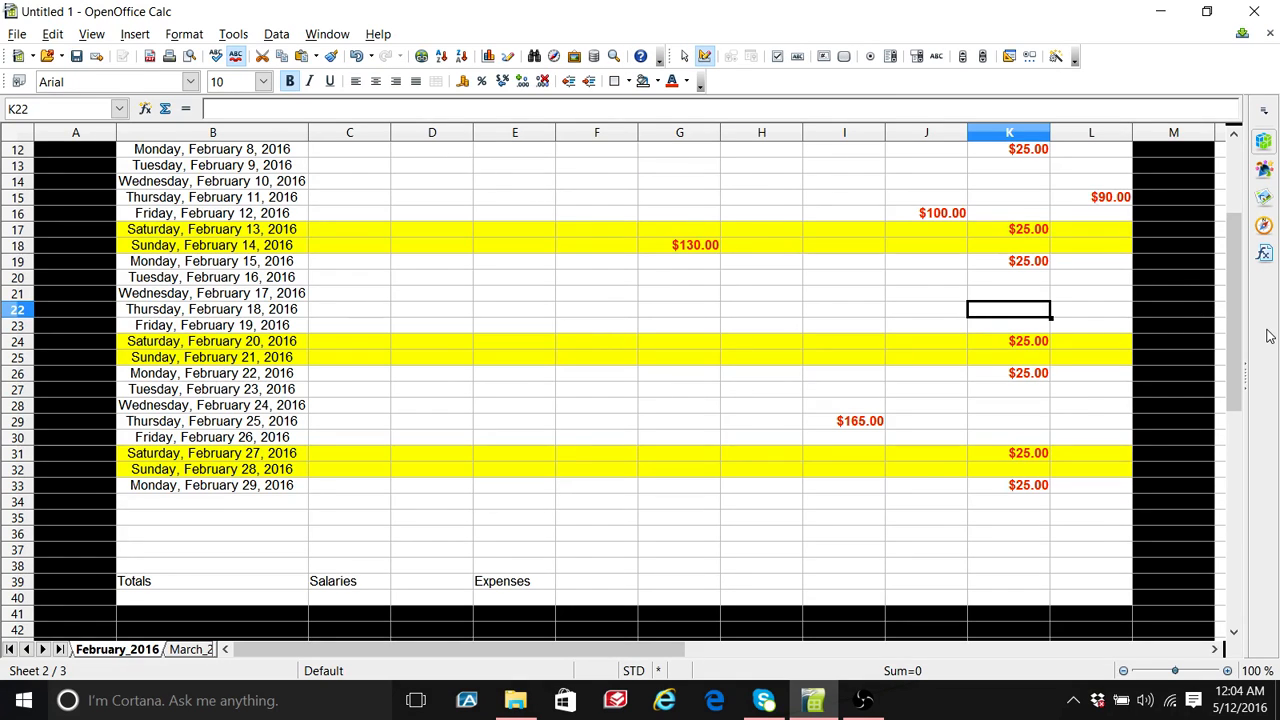
Step: Check the January_2016 salary entries and enter 525 for Wednesday, February 10 in cell E14 of February_2016
left_click_drag(1237, 366, 1228, 291)
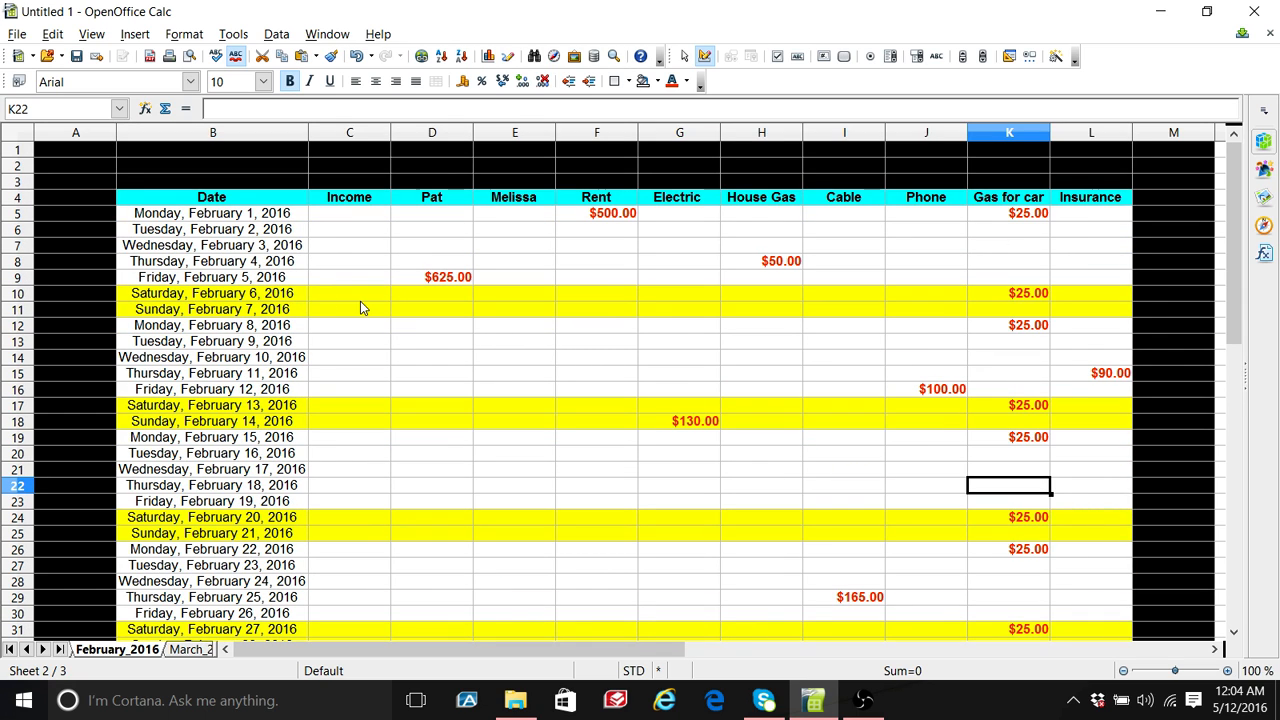
left_click(519, 361)
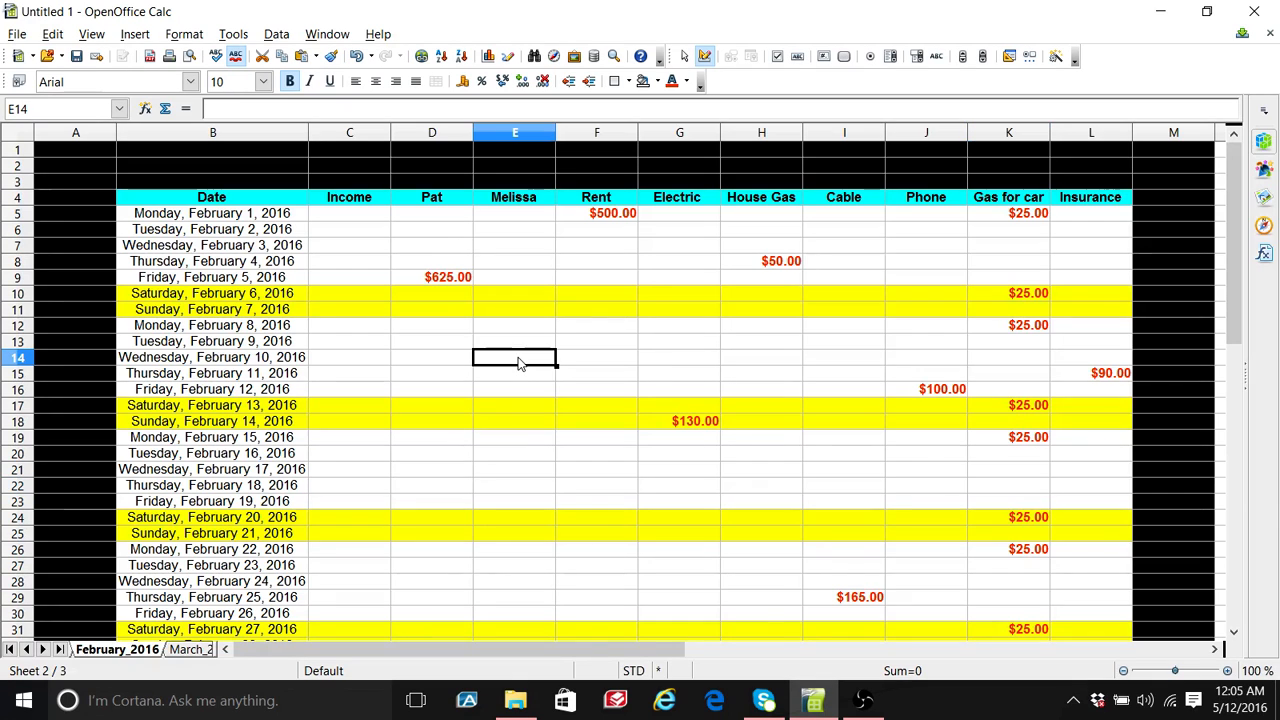
left_click(187, 648)
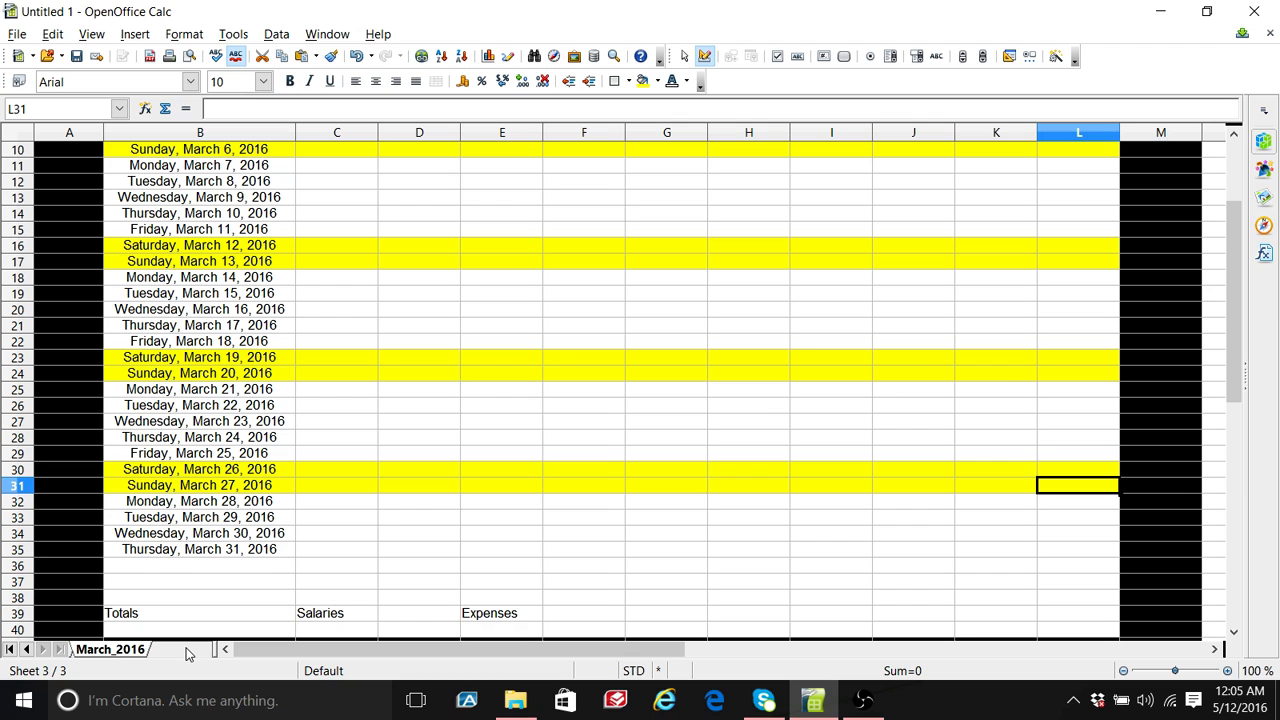
left_click(10, 650)
left_click(114, 650)
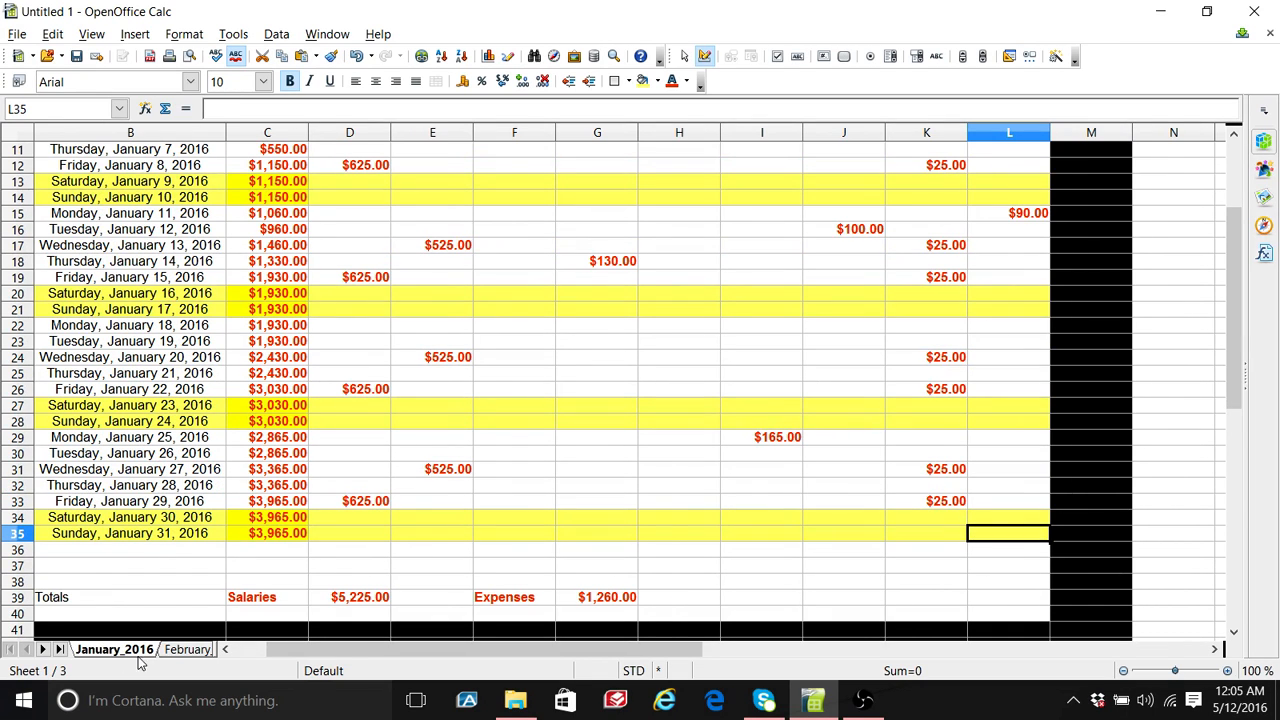
left_click(186, 650)
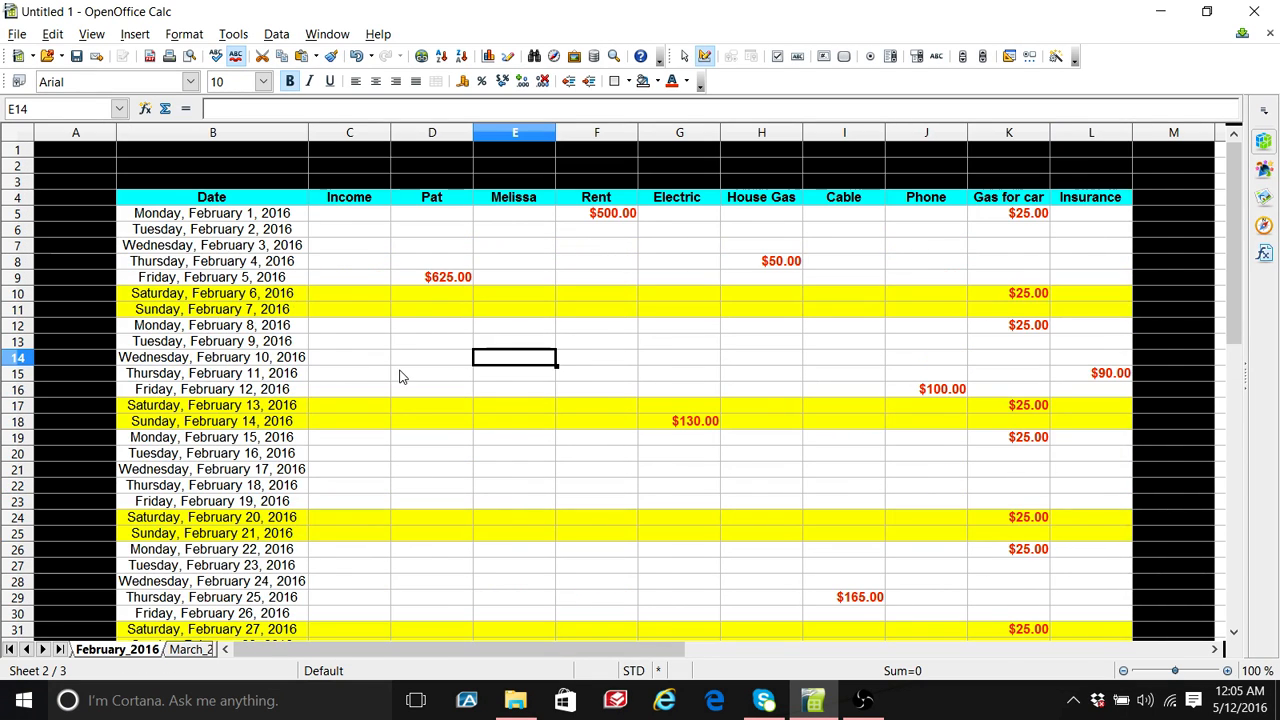
type("5")
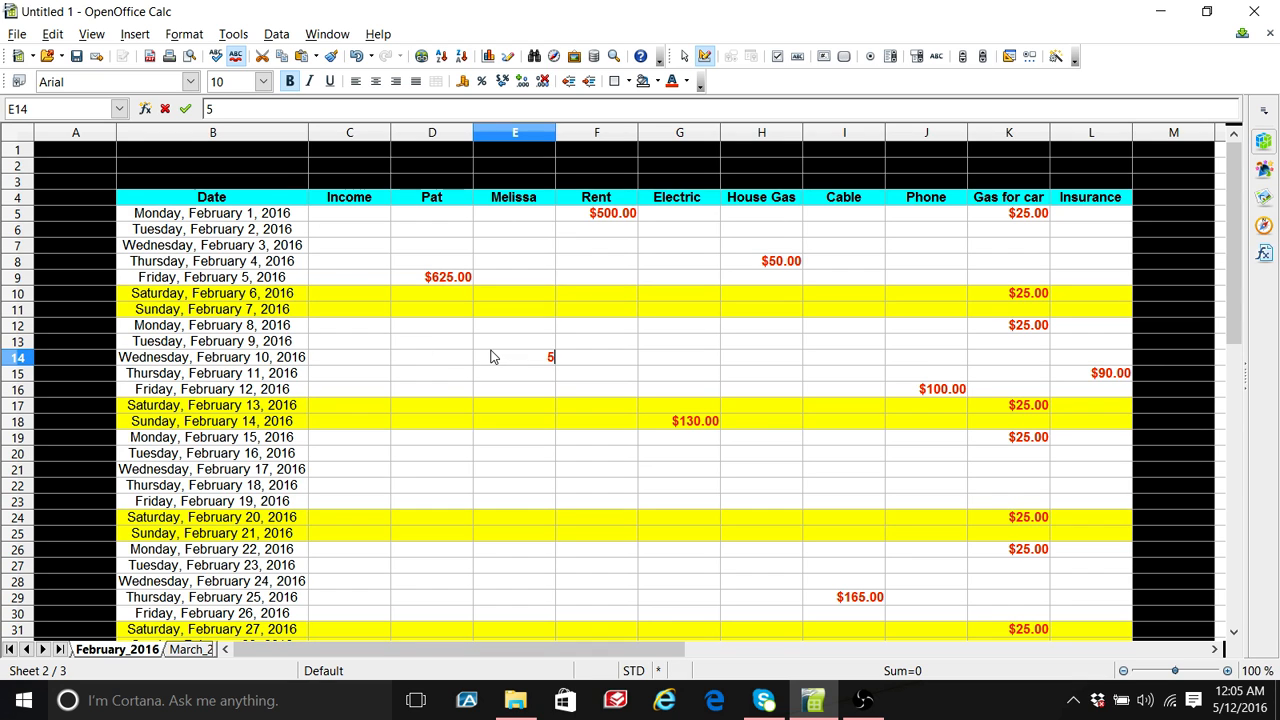
key("Return")
Step: Enter the 525 salary for Wednesdays February 17 and 24 in cells E21 and E28
key("Return")
key("Return")
key("Return")
key("Return")
key("Return")
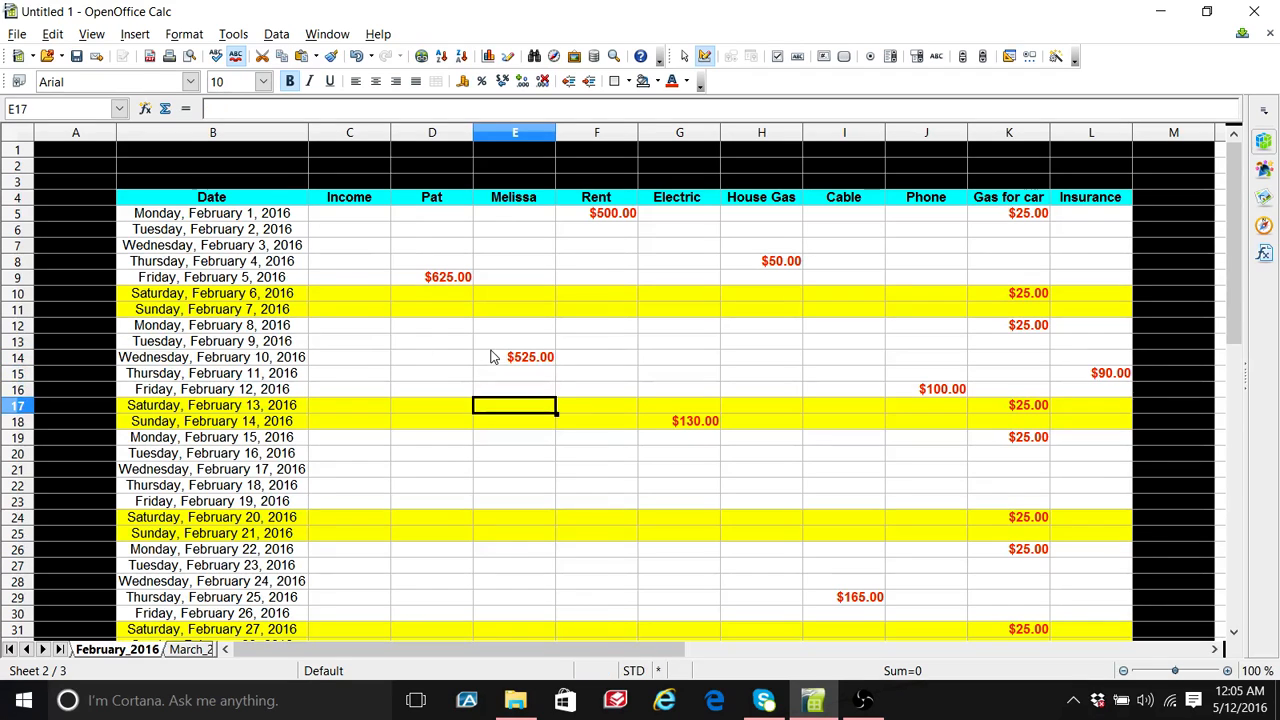
key("Return")
type("525")
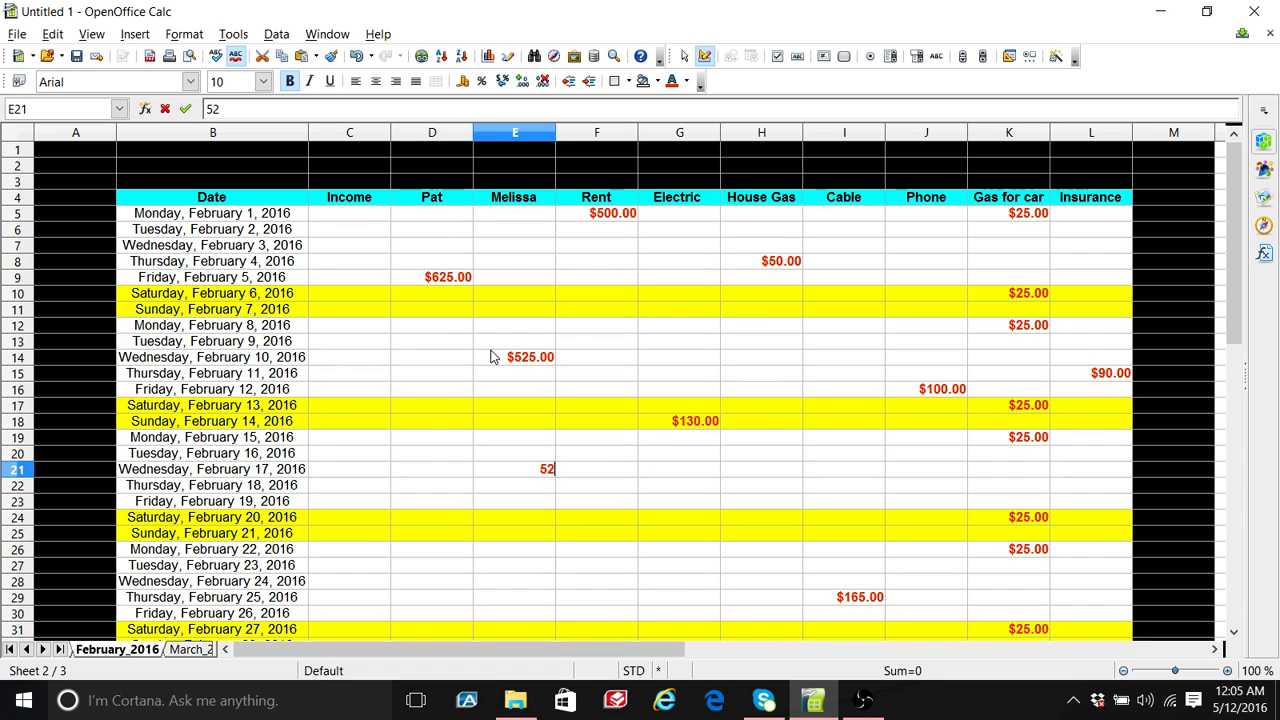
key("Return")
key("Return")
key("Return")
key("Return")
key("Return")
key("Return")
key("Return")
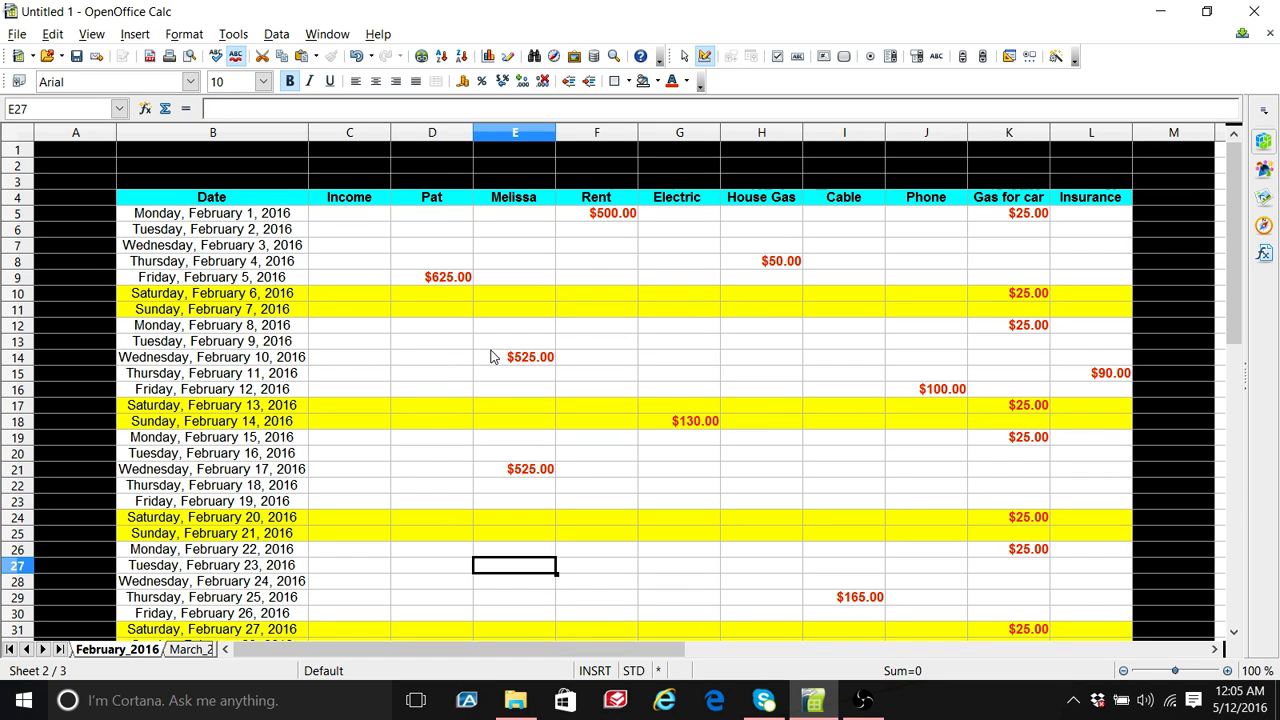
type("525")
key("Return")
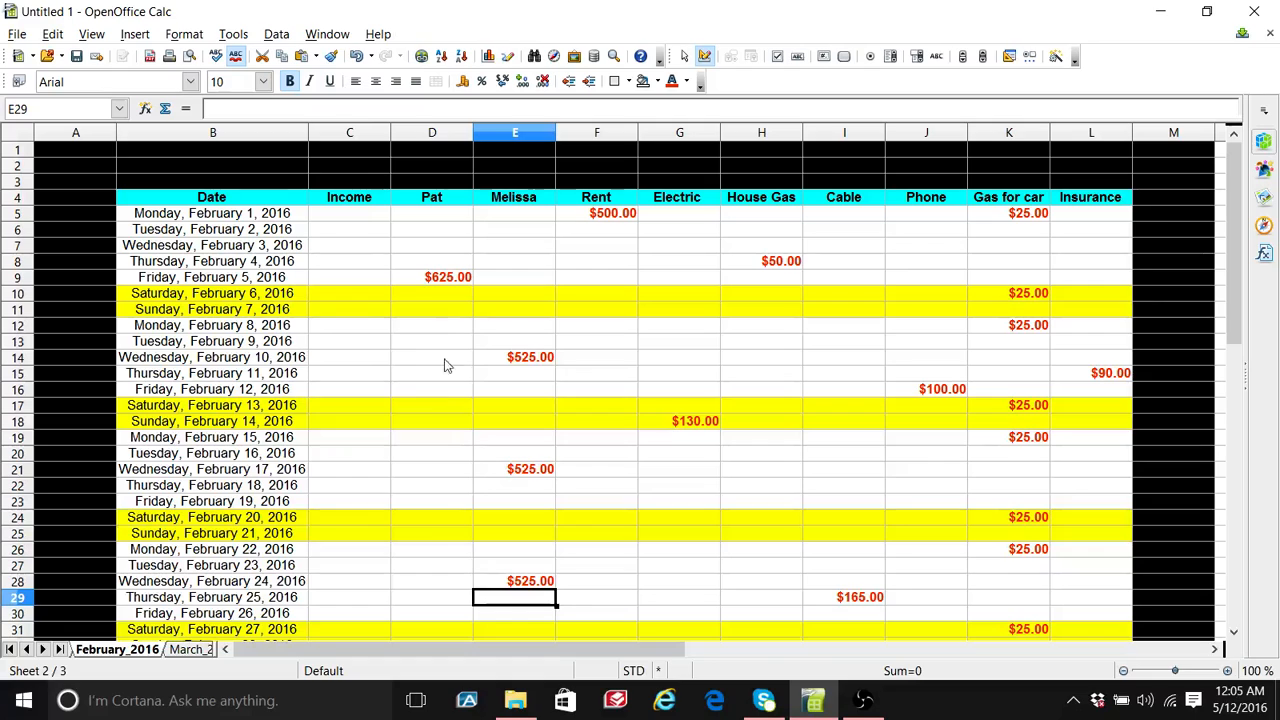
Step: Enter the 625 salary for Fridays February 12 and 19 in cells D16 and D23
left_click(446, 395)
type("6")
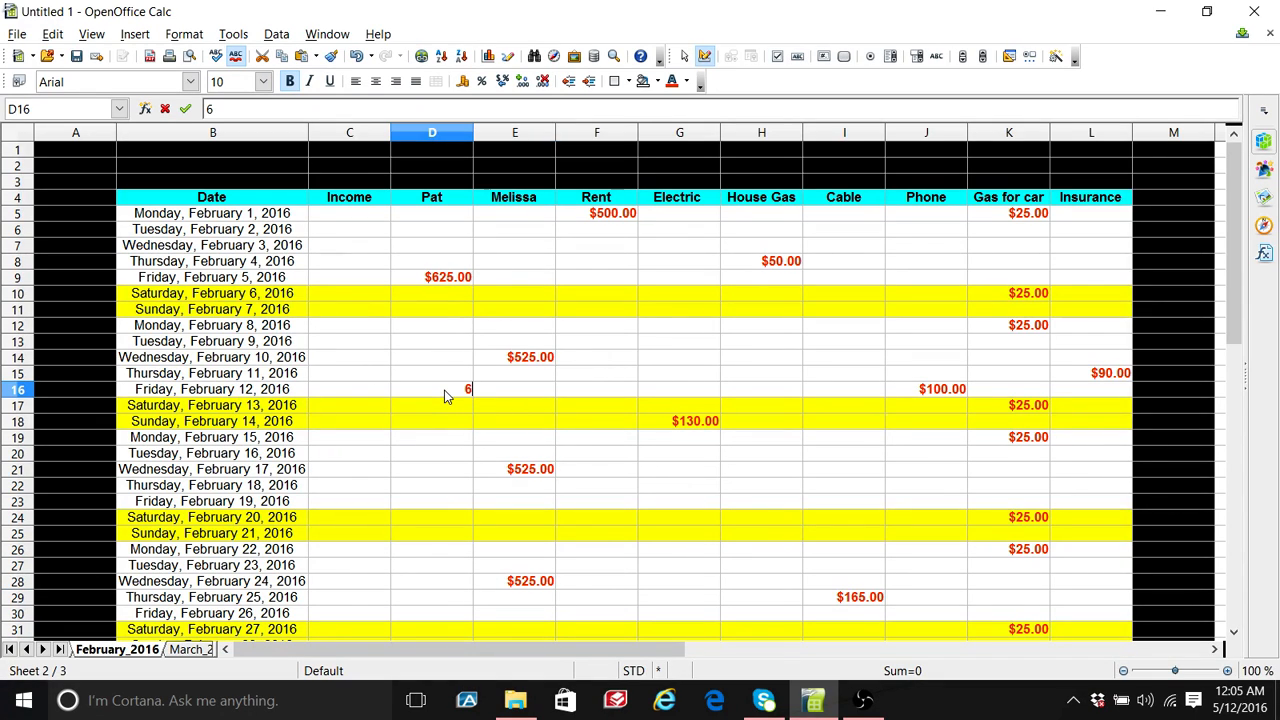
type("25")
key("Return")
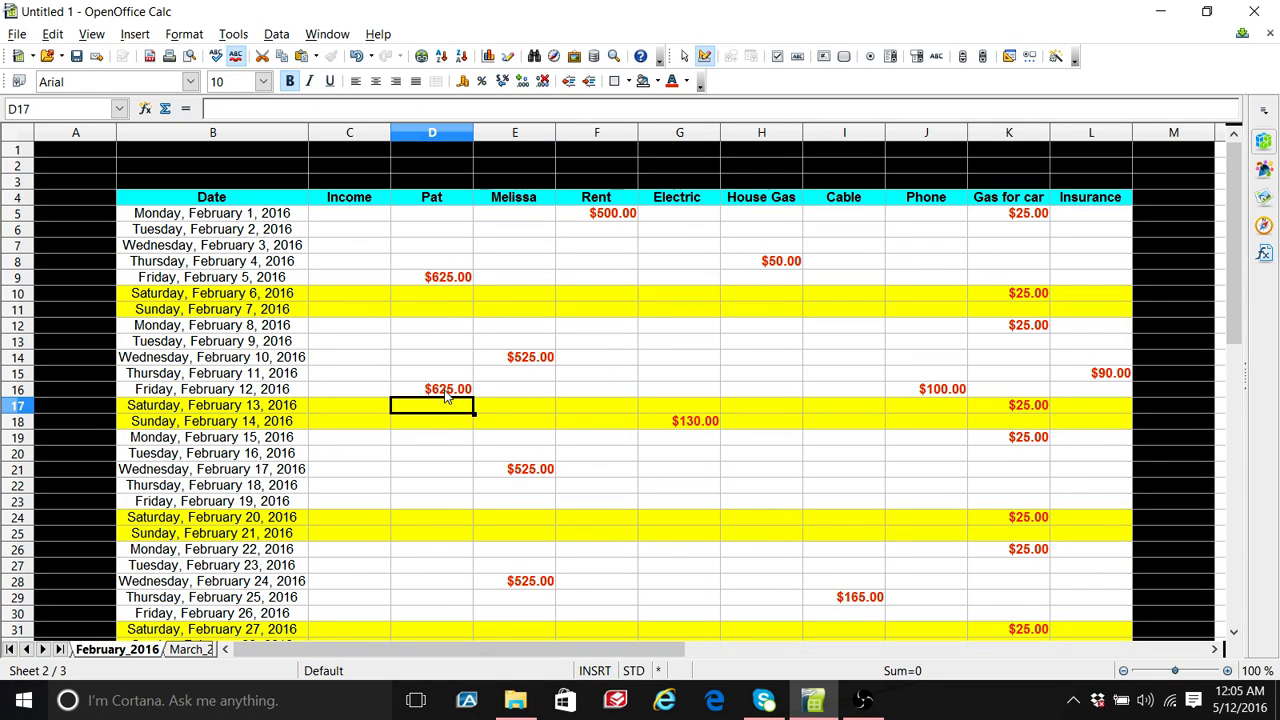
key("Down")
key("Down")
key("Down")
key("Down")
key("Down")
key("Down")
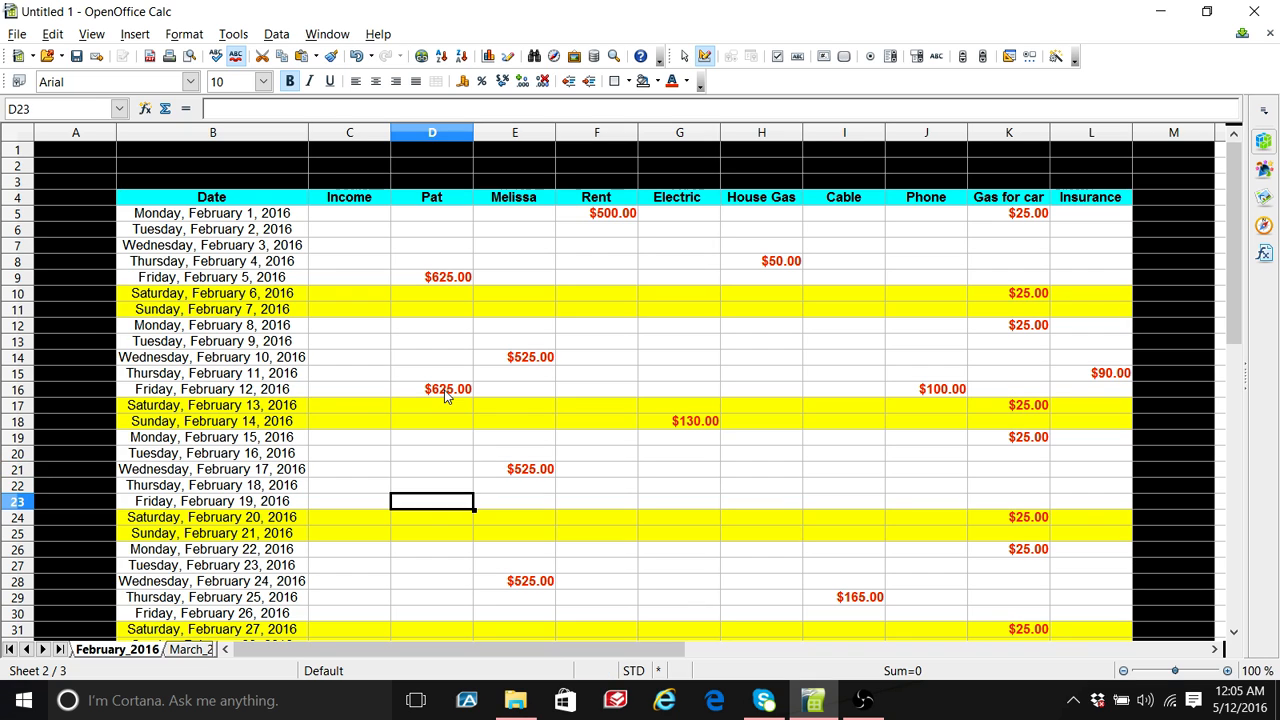
type("2")
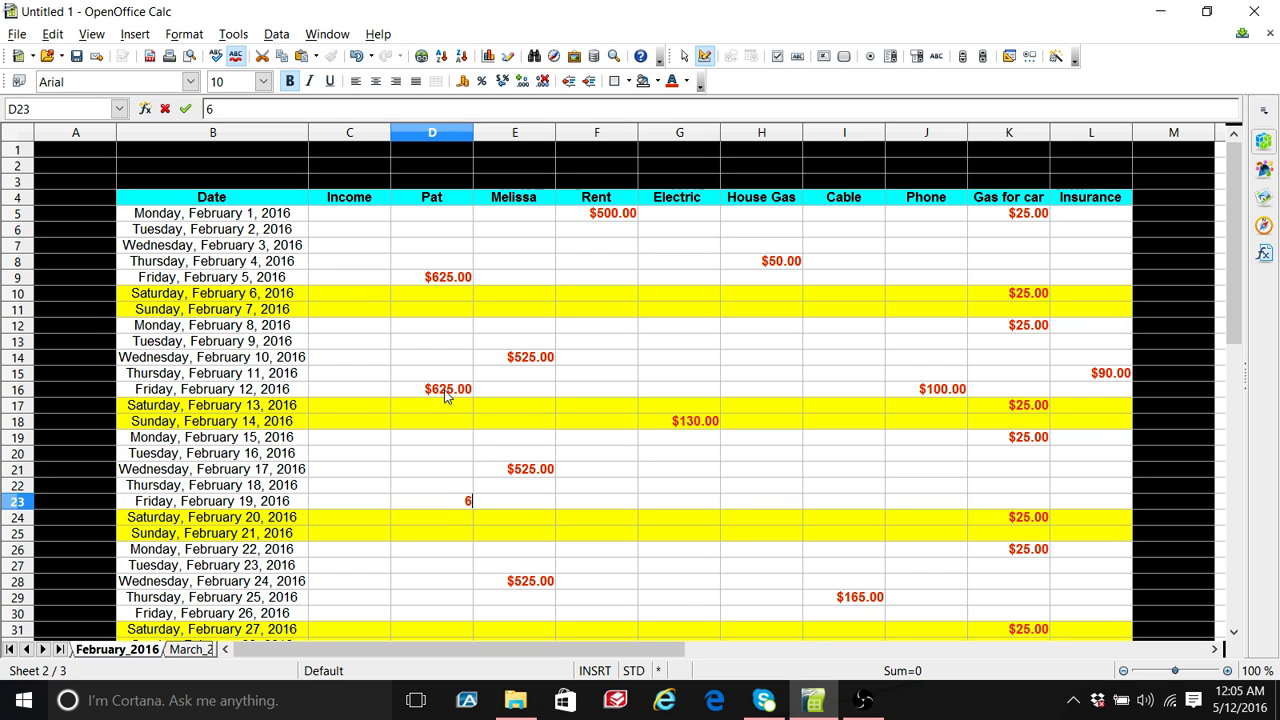
type("25")
key("Return")
Step: Enter the 625 salary for Friday, February 26 in cell D30
key("Down")
key("Down")
key("Down")
key("Down")
key("Down")
key("Down")
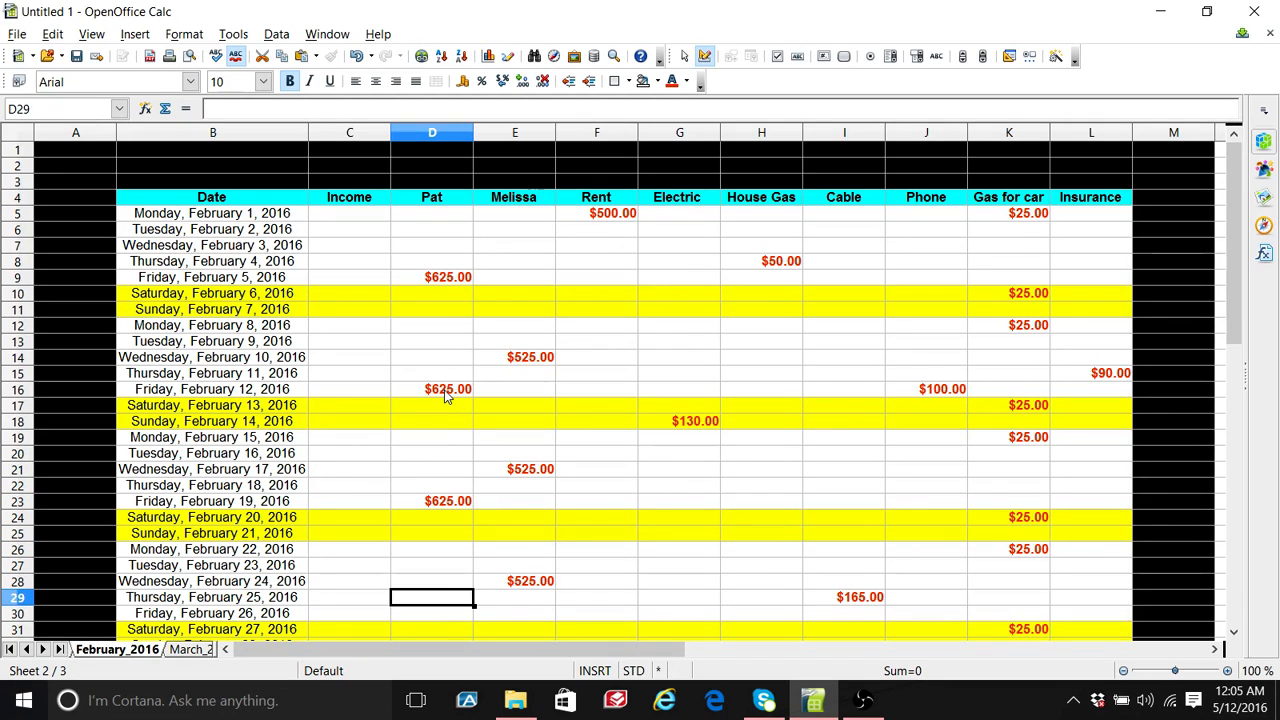
type("625")
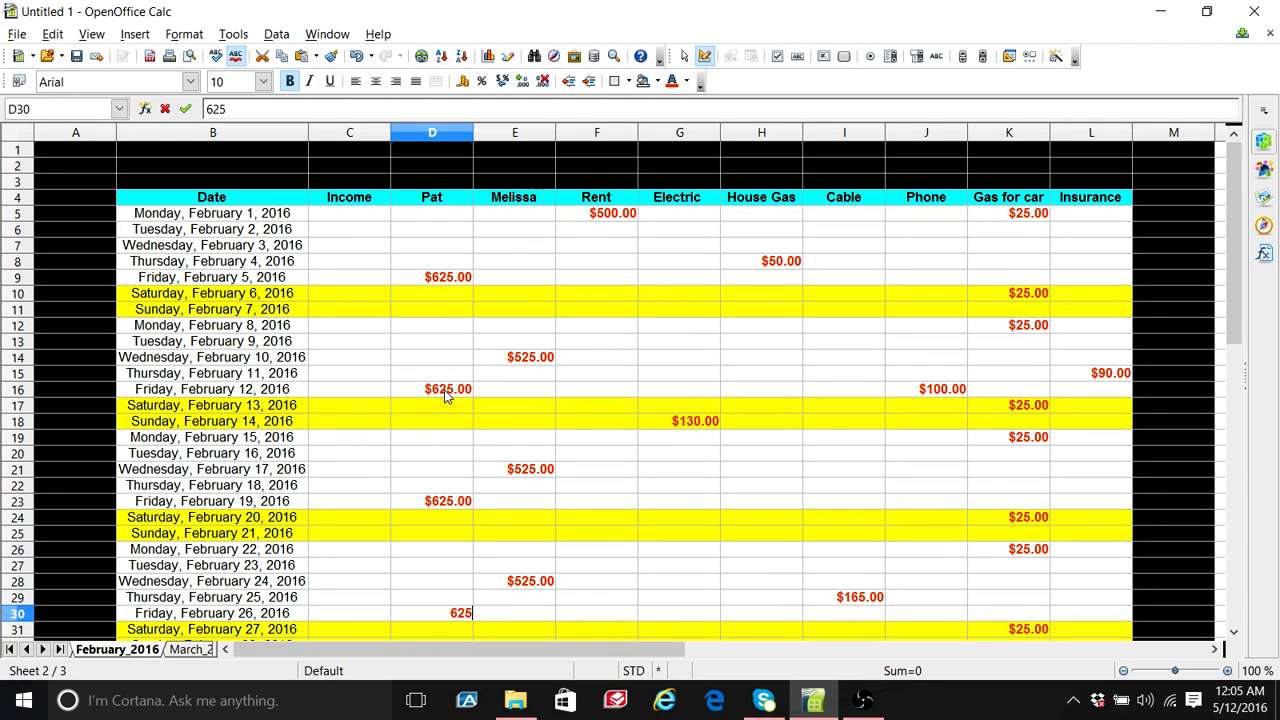
key("Return")
Step: Total both February salary columns, starting from cell D5, with a SUM formula in cell D39 beside the Salaries label
key("Down")
key("Down")
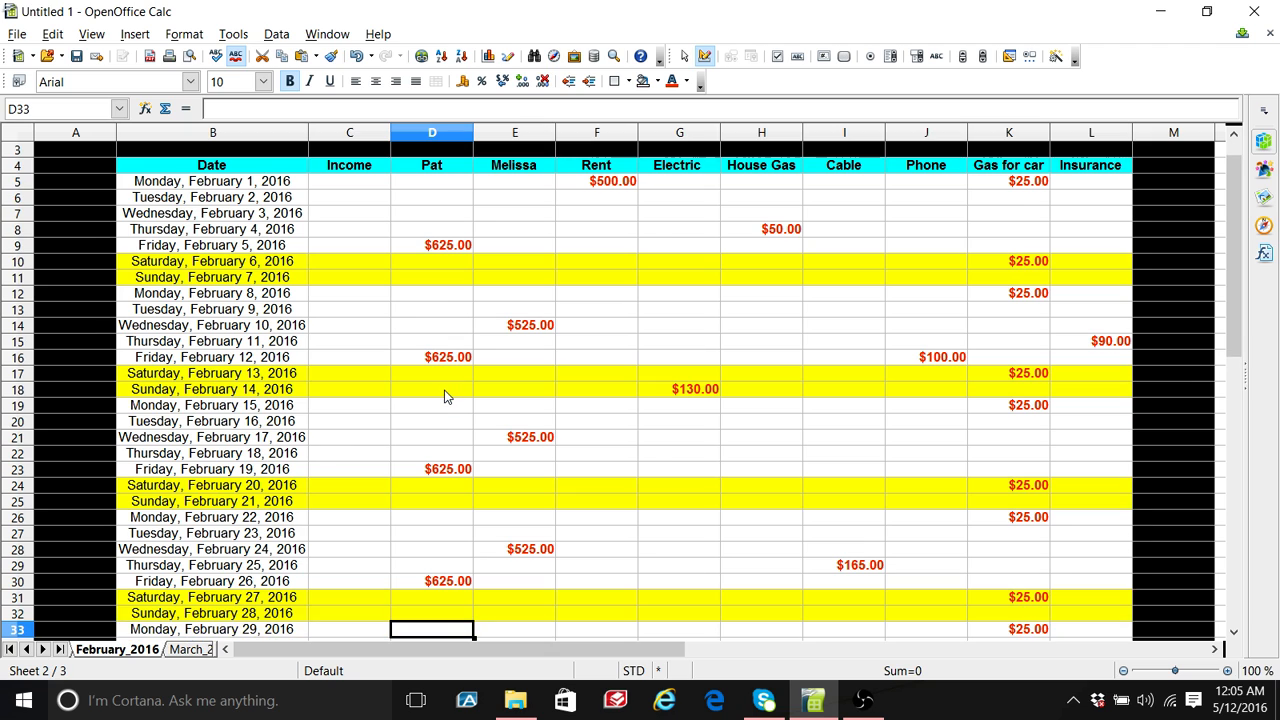
key("Down")
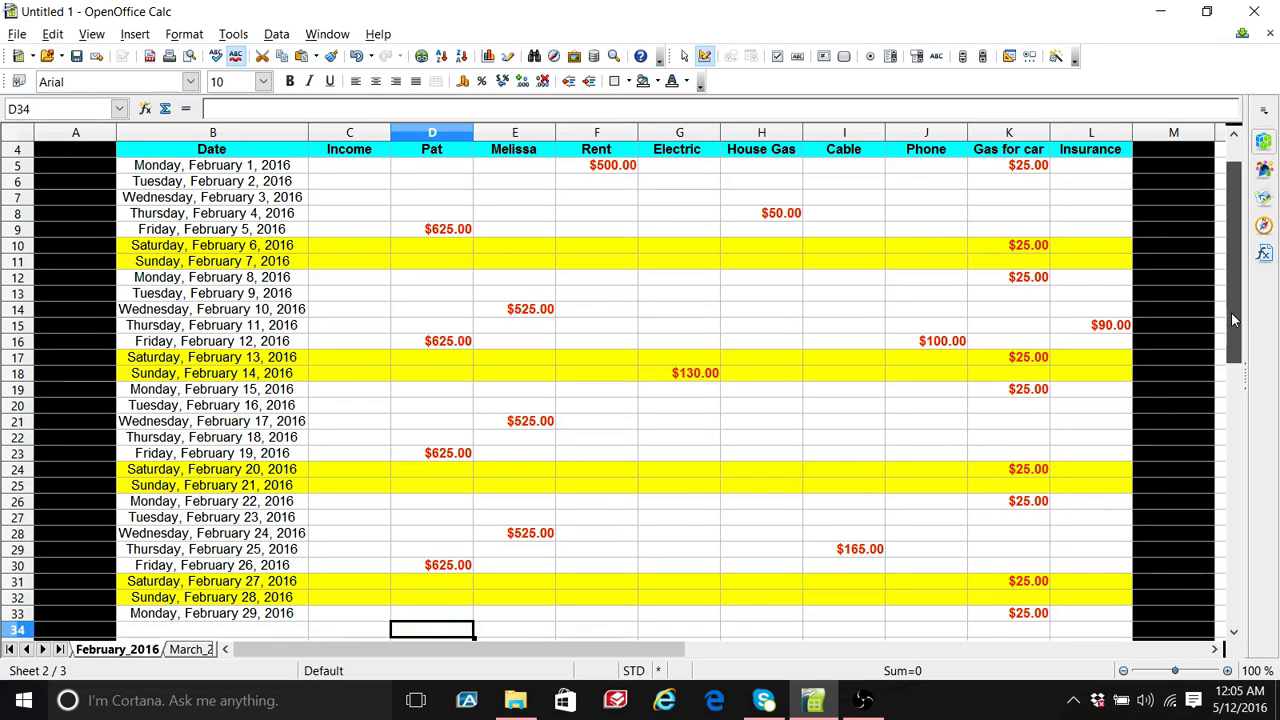
left_click_drag(1231, 313, 1231, 394)
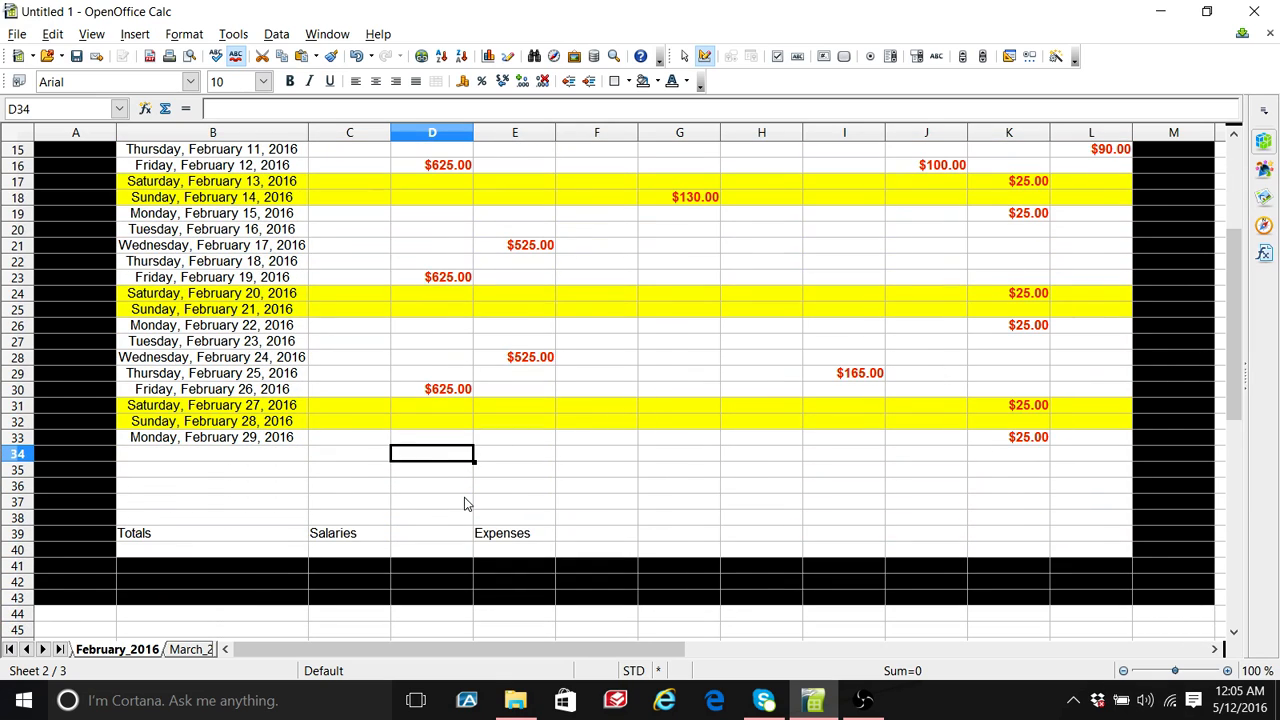
left_click(429, 537)
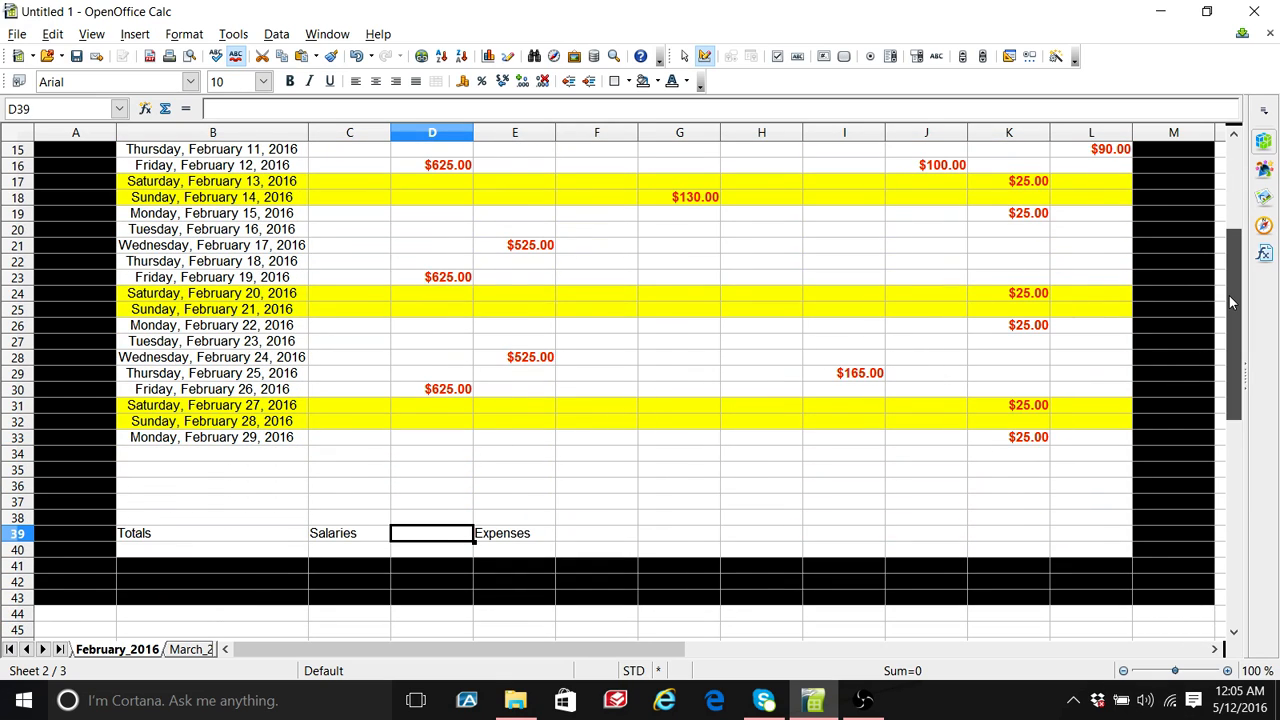
left_click_drag(1229, 302, 1227, 200)
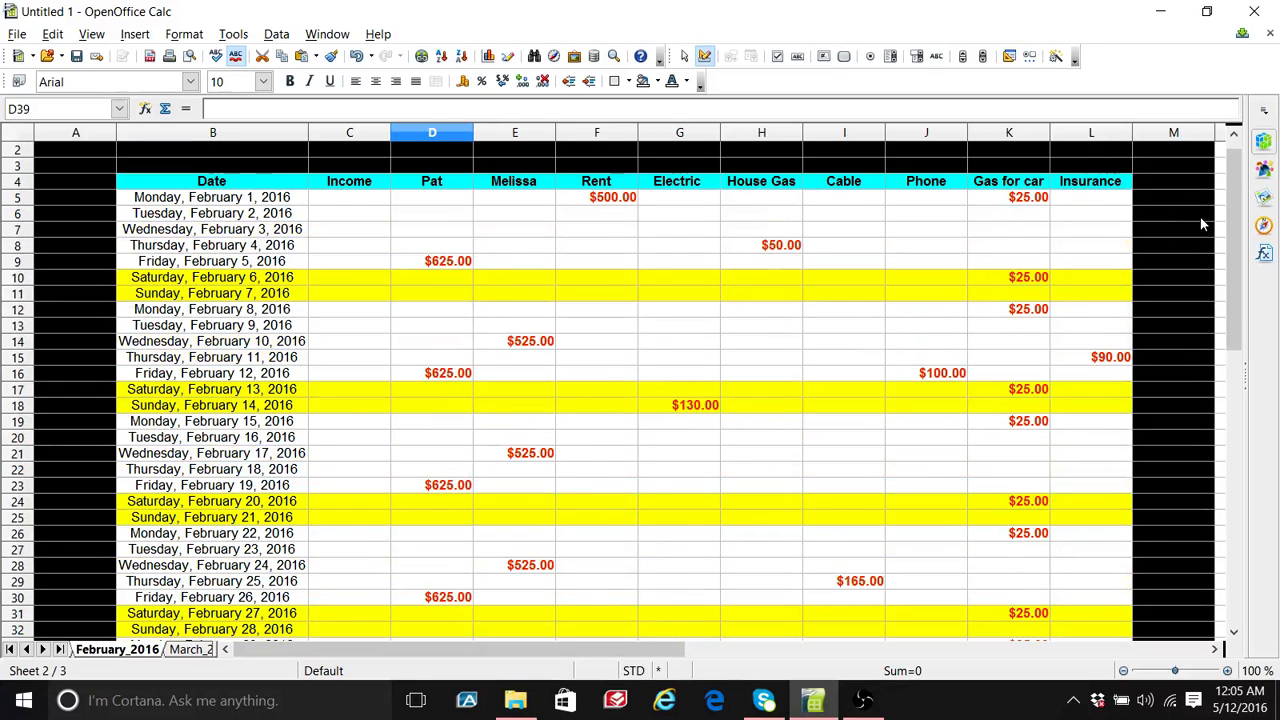
left_click(165, 108)
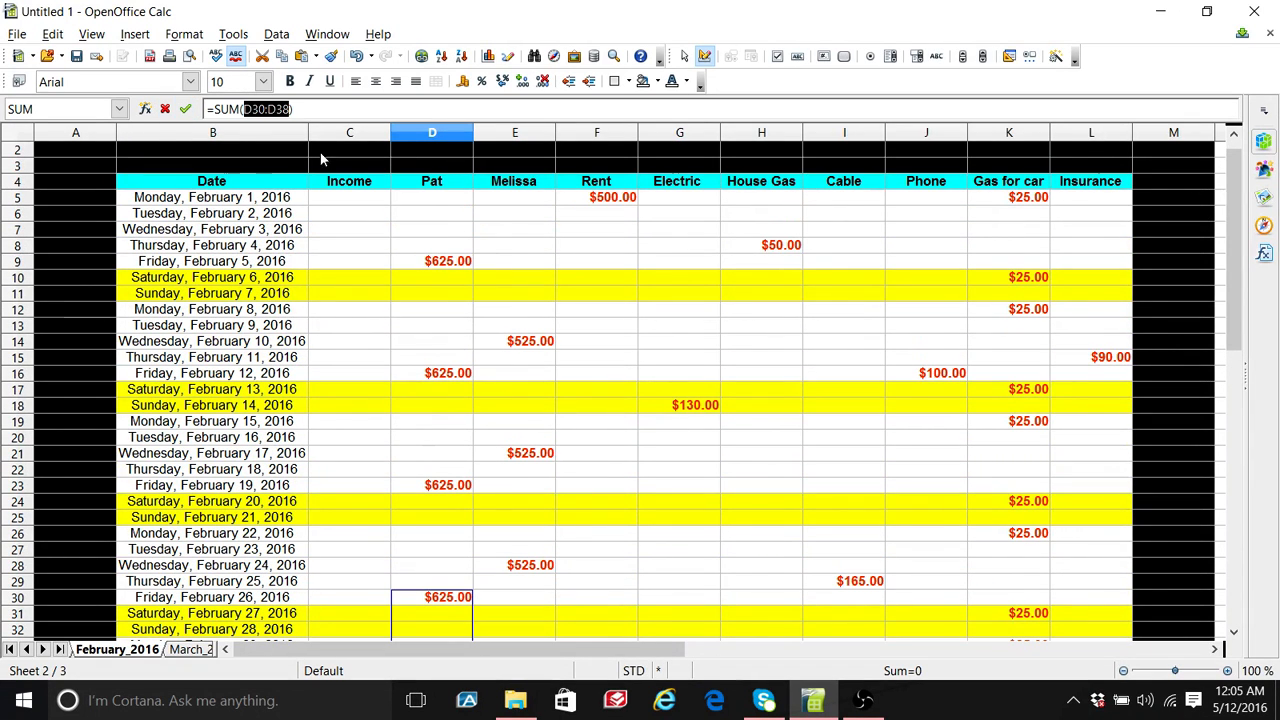
left_click_drag(421, 199, 497, 507)
key("Return")
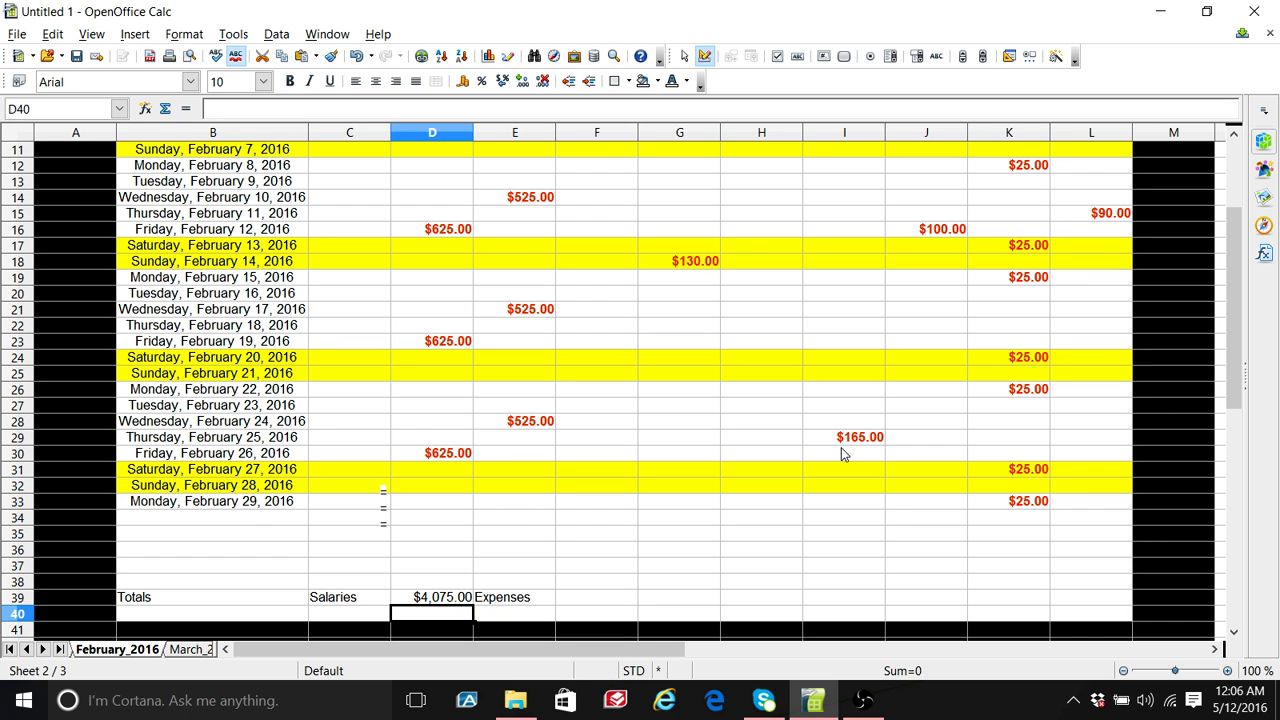
Step: Total the February expense columns, range F5:L33, with a SUM formula in cell F39 beside the Expenses label
left_click_drag(1240, 386, 1232, 322)
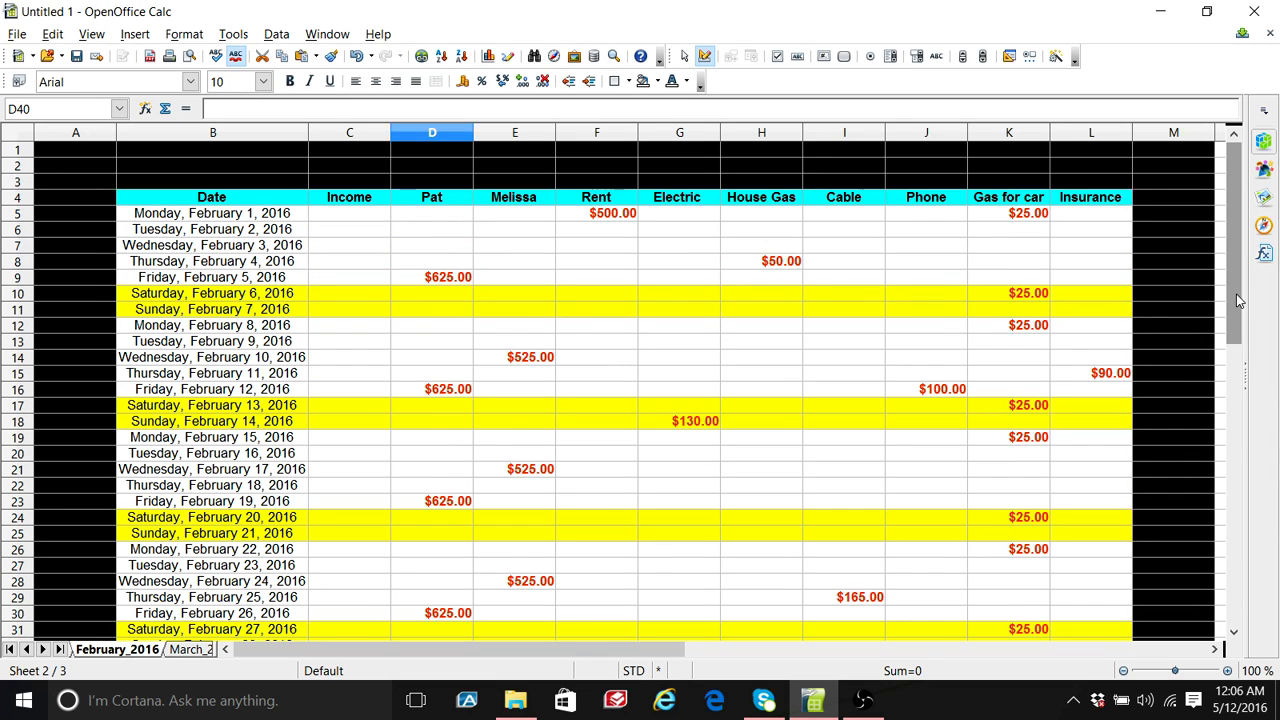
left_click_drag(1236, 314, 1236, 410)
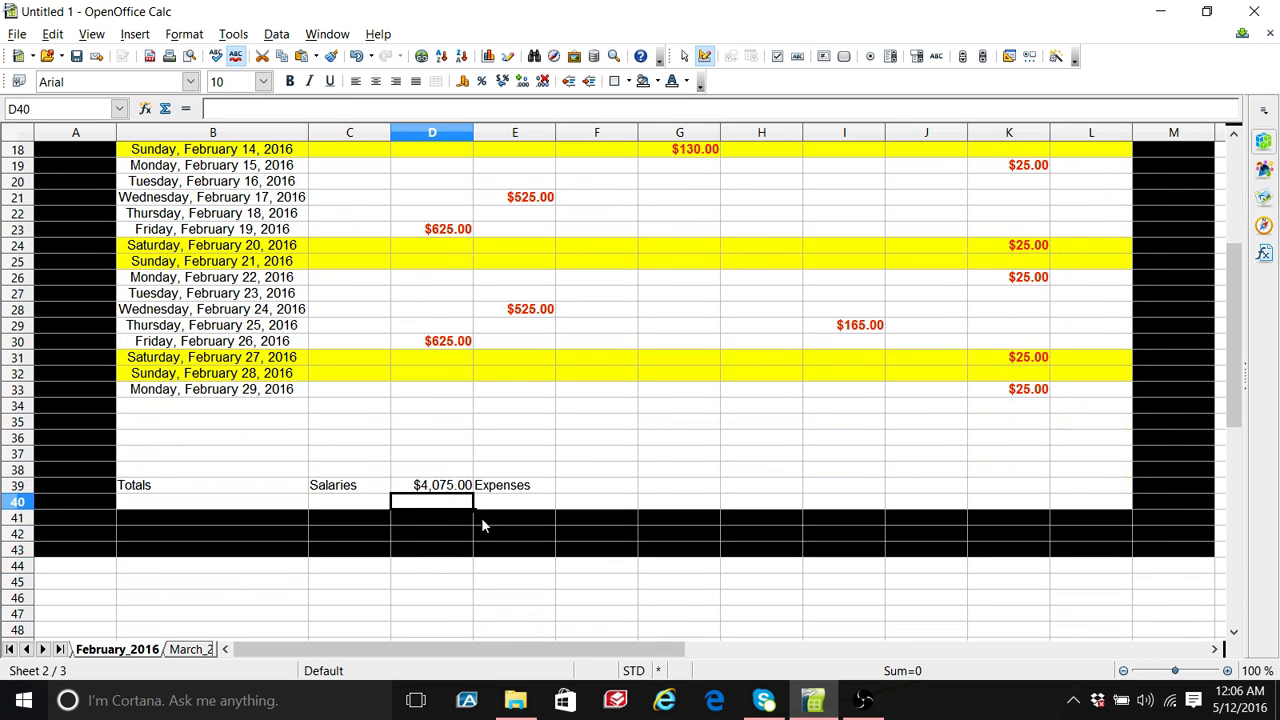
left_click(520, 487)
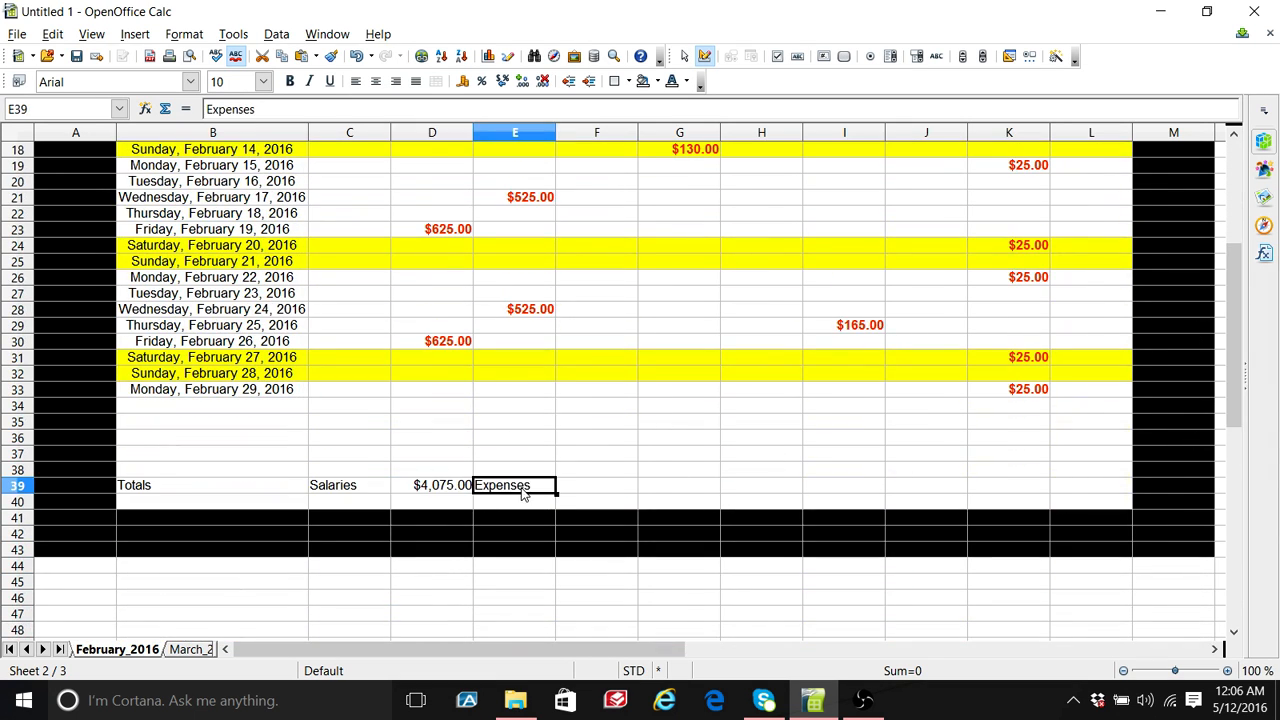
left_click(600, 489)
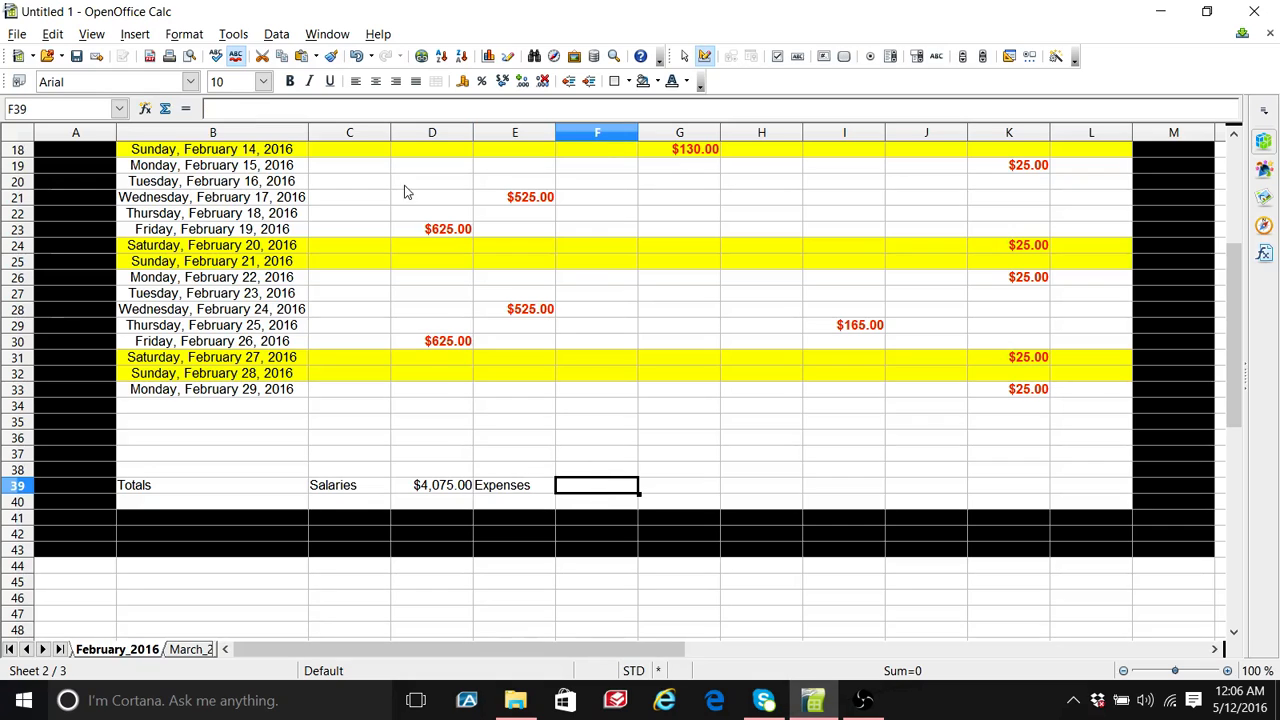
left_click(165, 111)
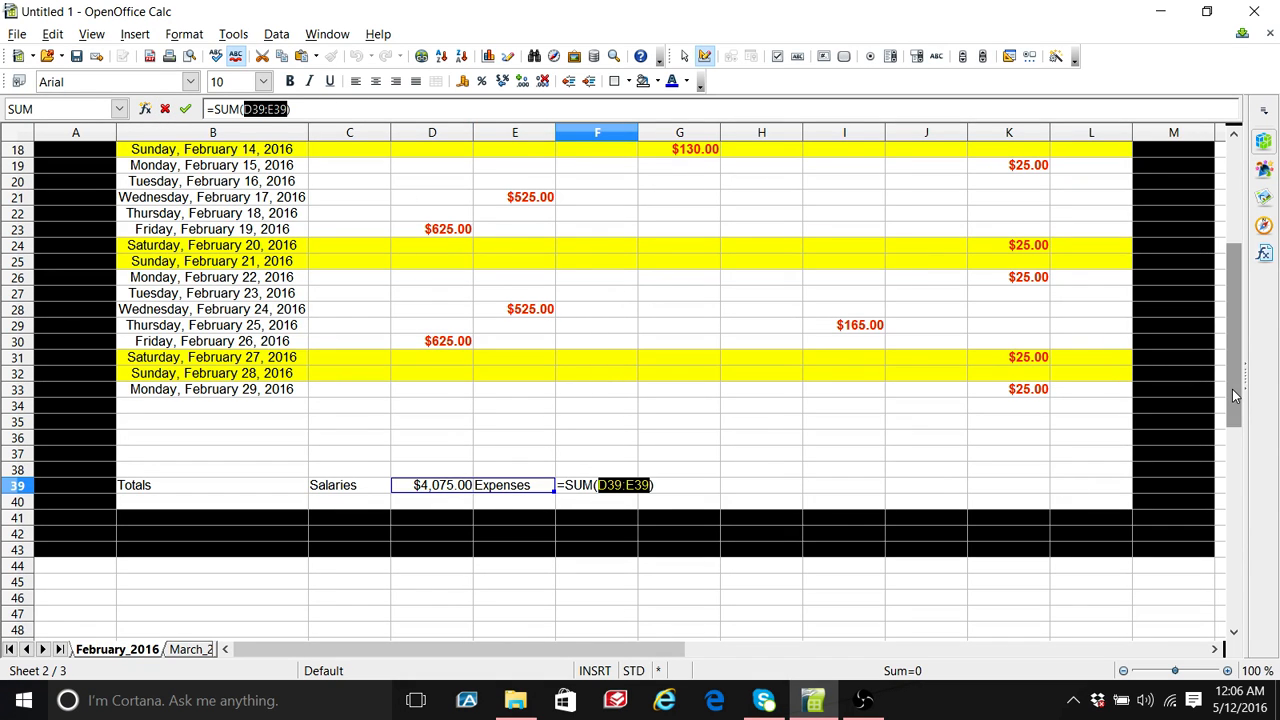
left_click_drag(1232, 389, 1228, 290)
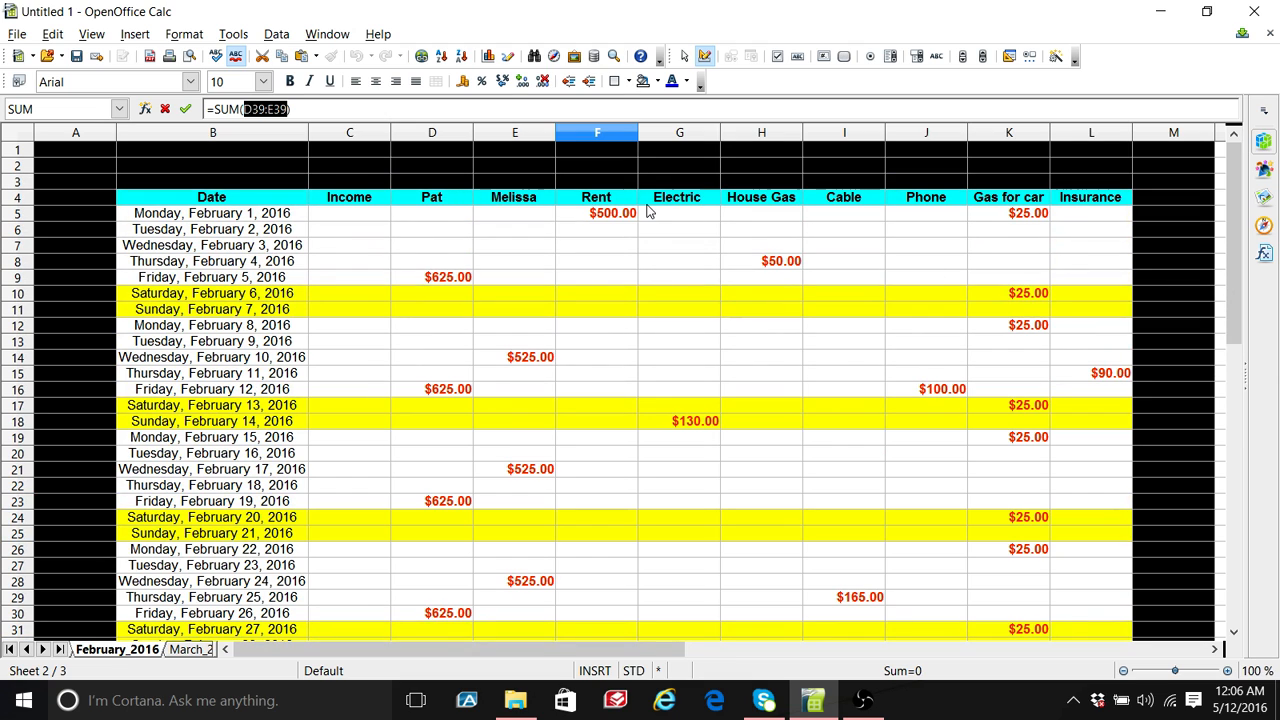
left_click_drag(618, 218, 1063, 398)
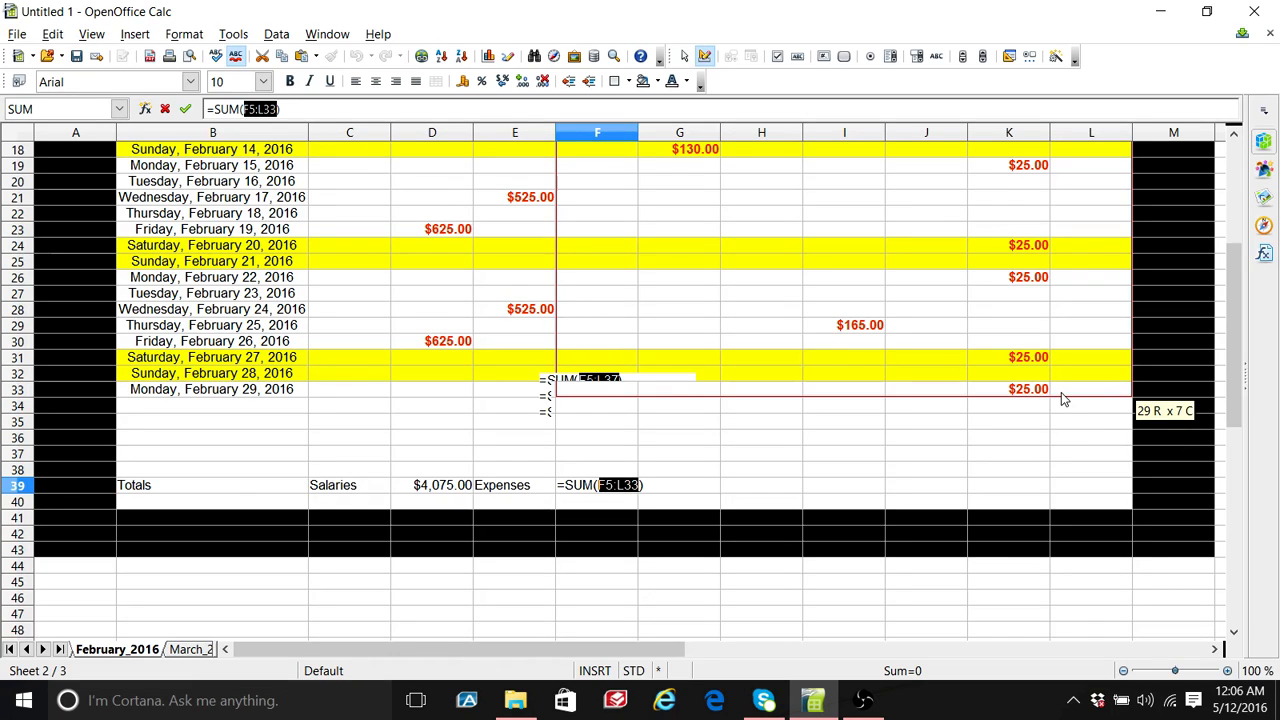
key("Return")
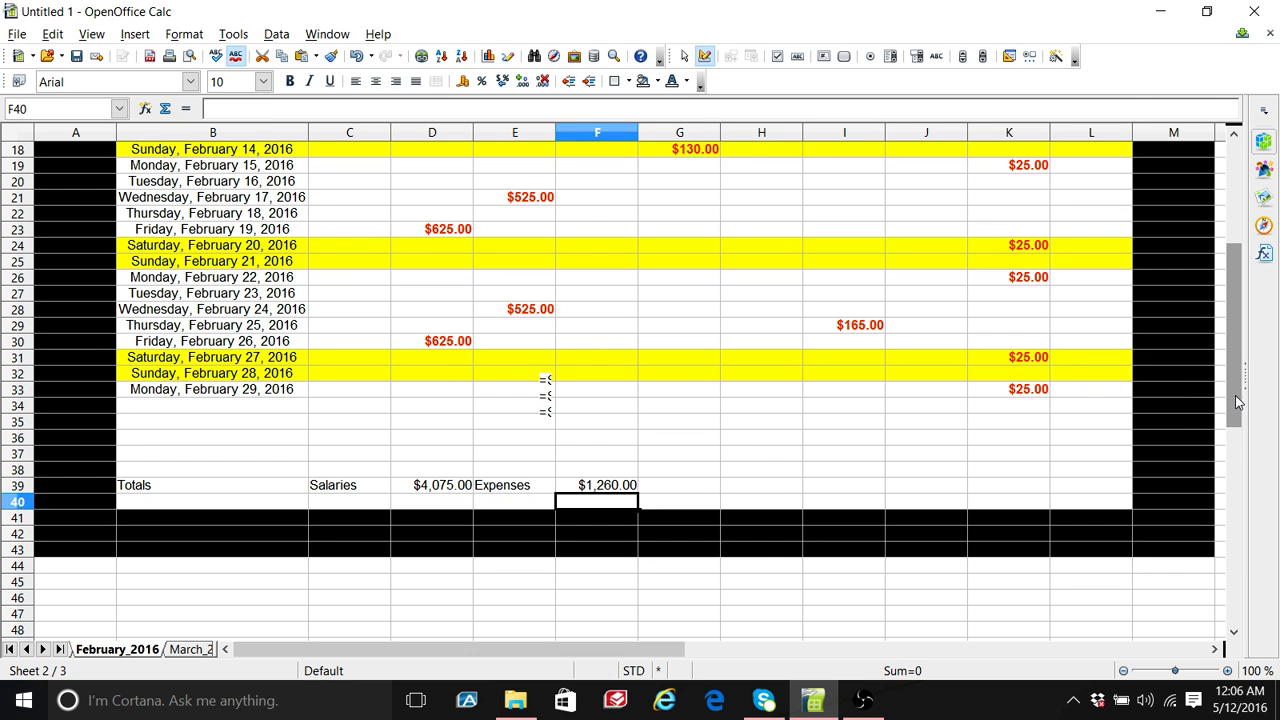
Step: Start a SUM formula in February's first Income cell, C5, that references January's closing balance in January_2016.C35
left_click_drag(1237, 387, 1231, 288)
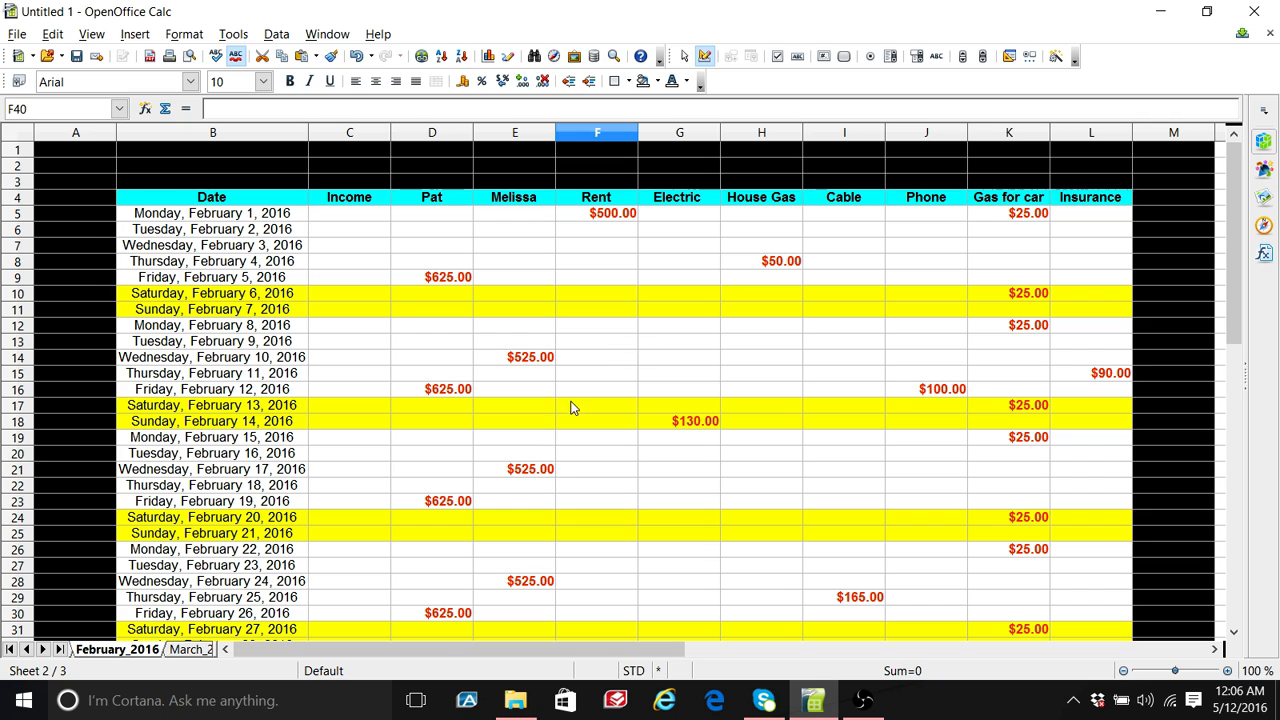
left_click(366, 220)
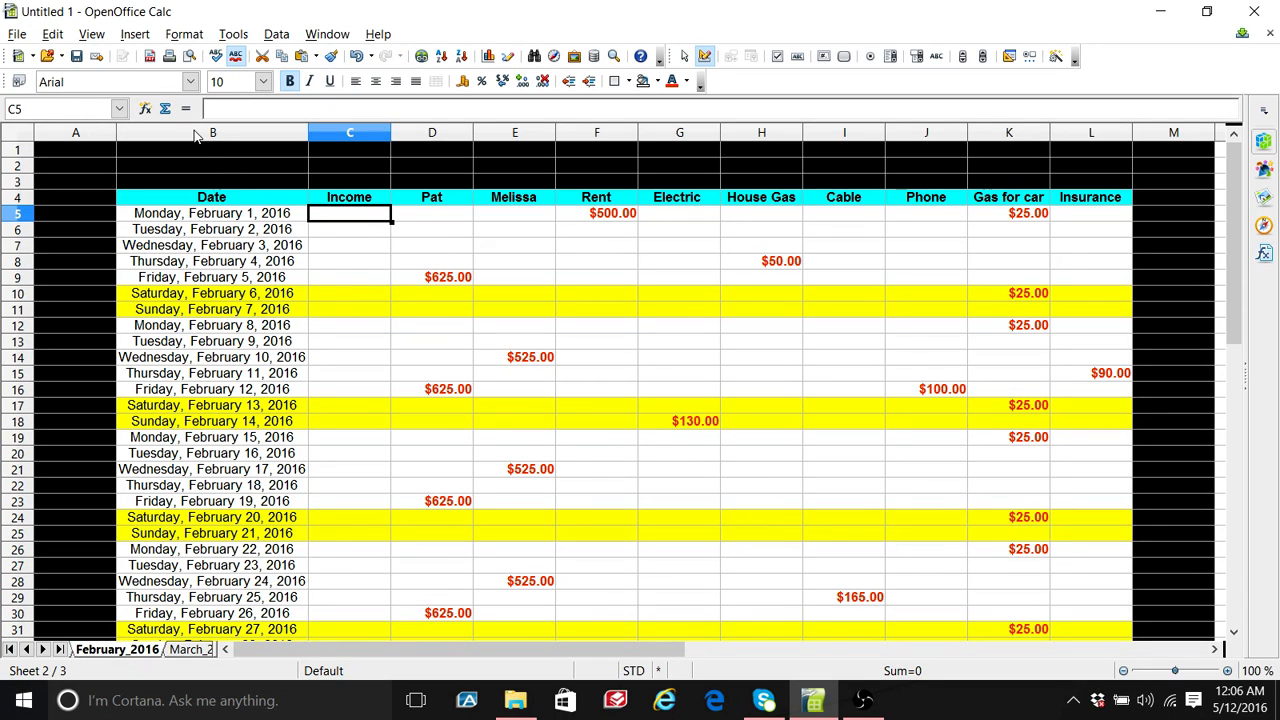
left_click(166, 110)
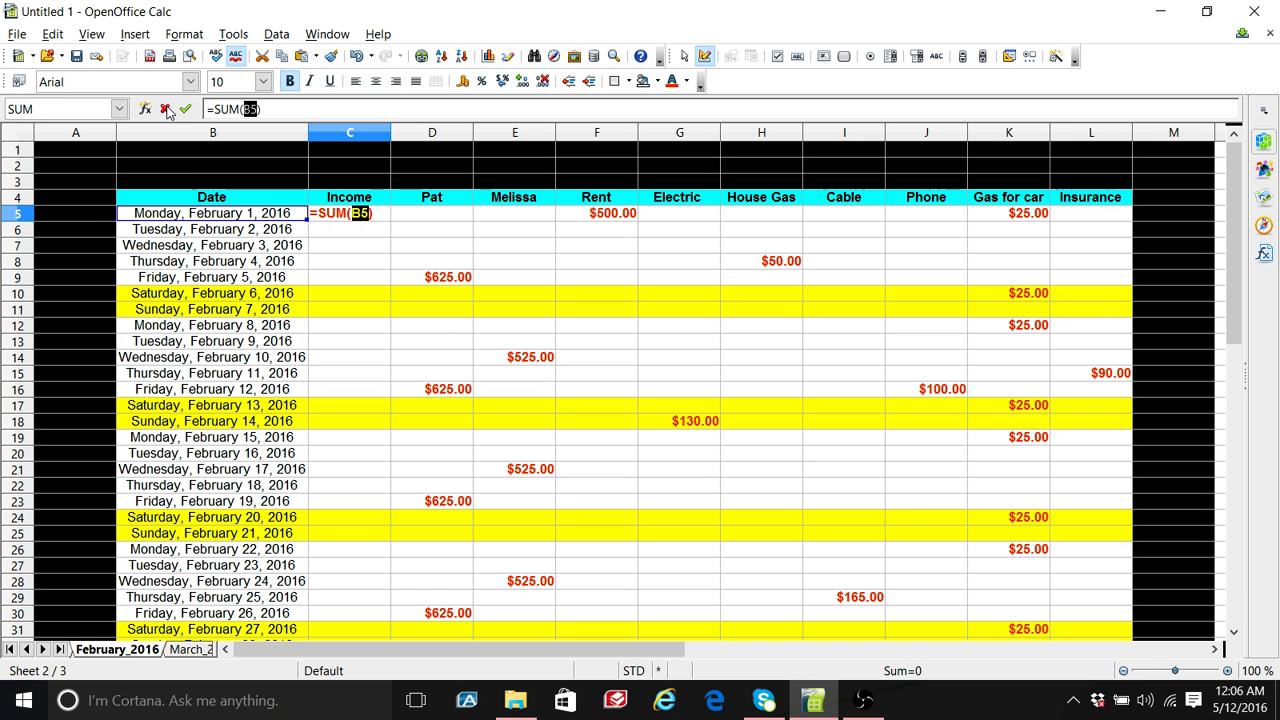
left_click(28, 650)
left_click(120, 650)
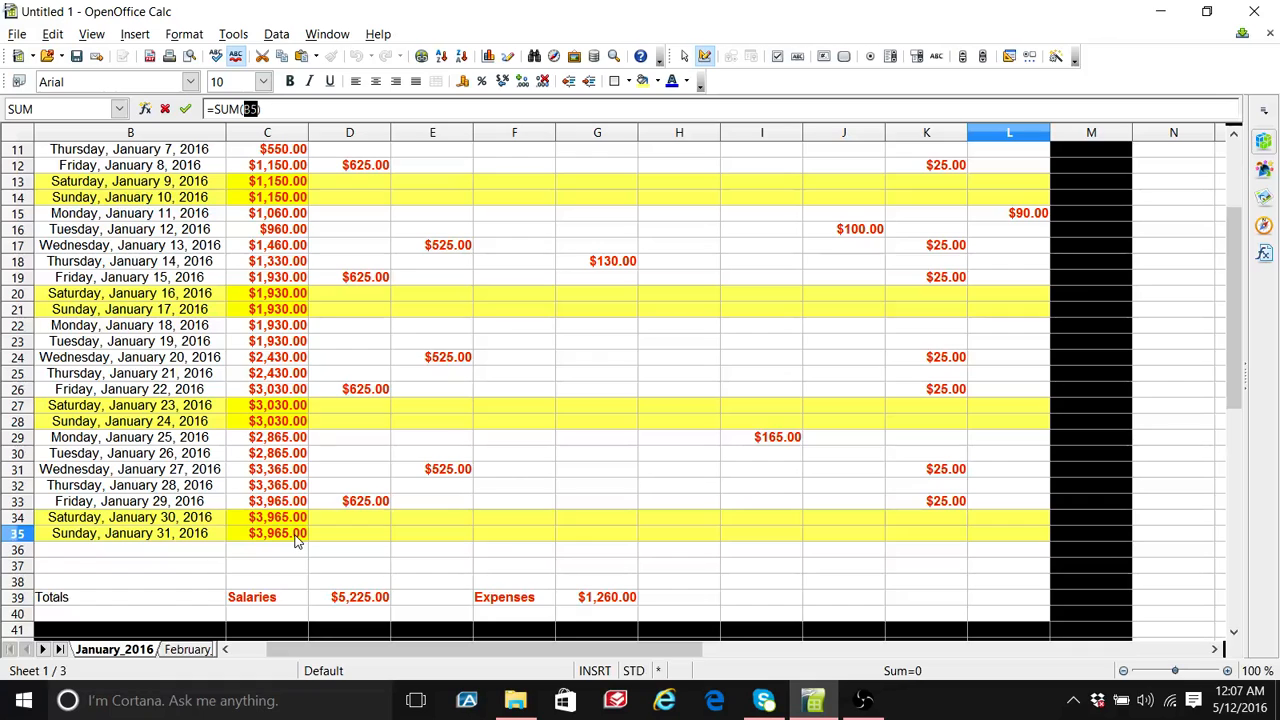
left_click(295, 537)
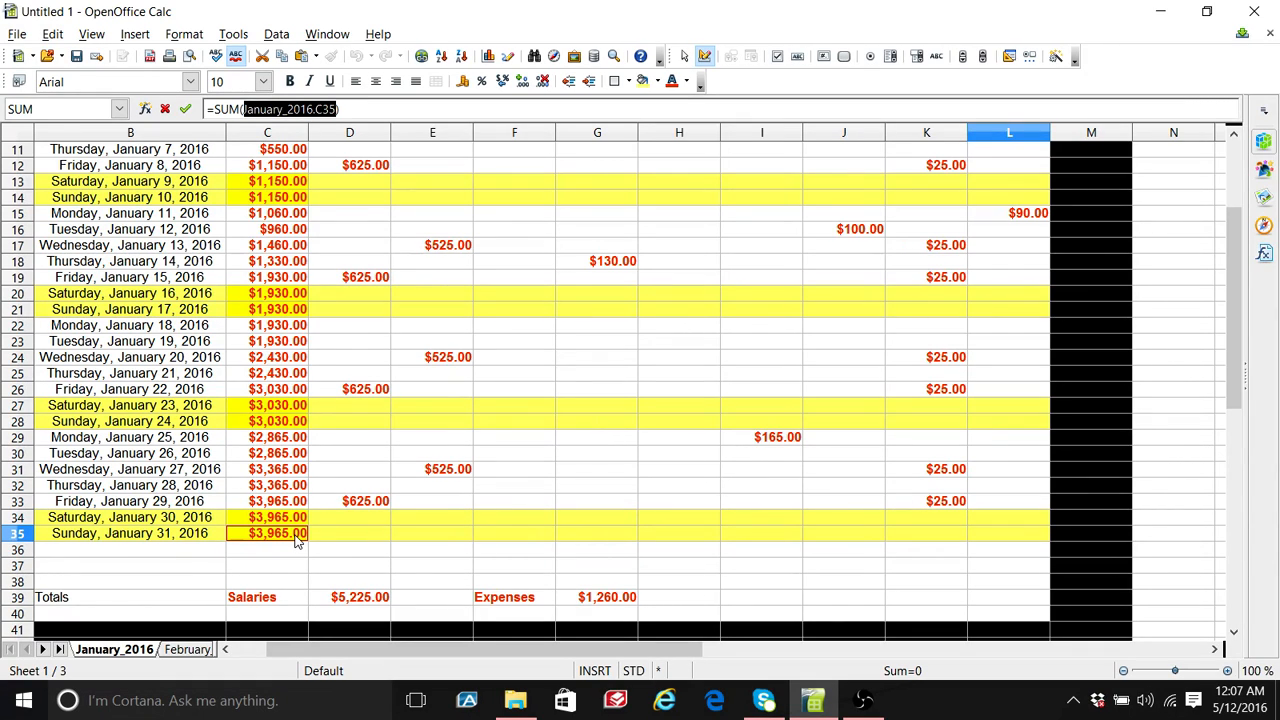
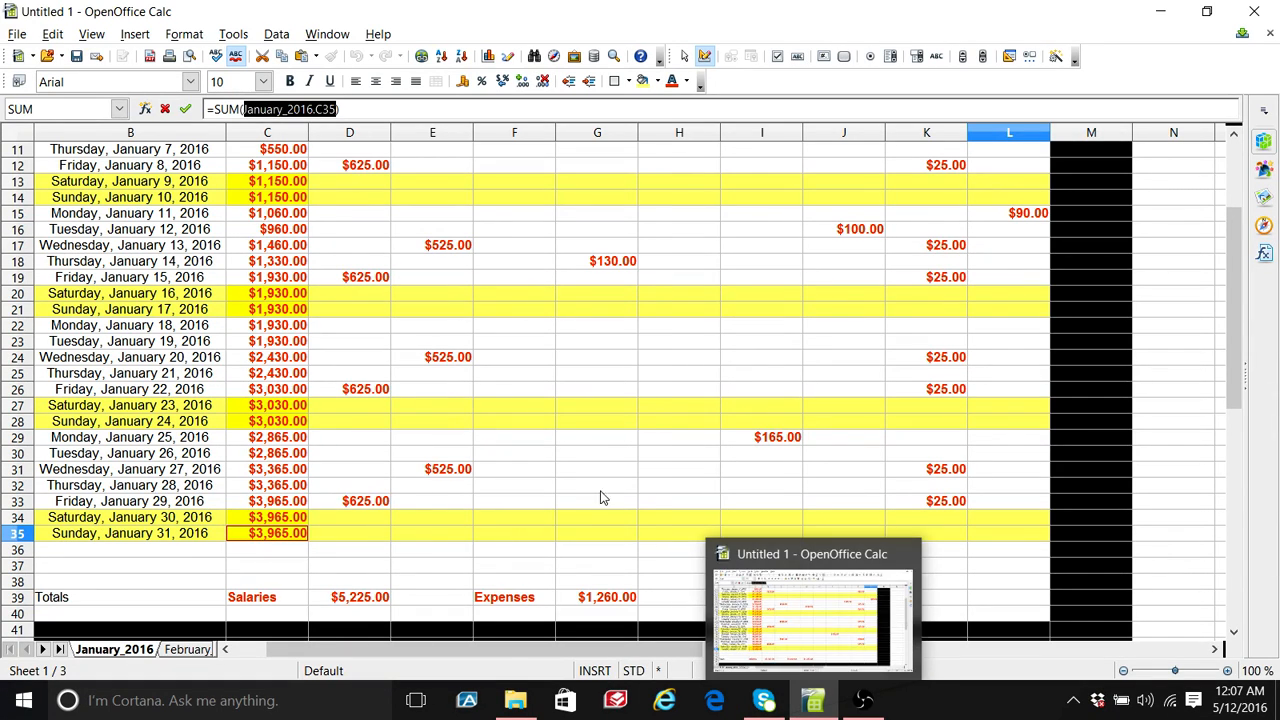
left_click(205, 649)
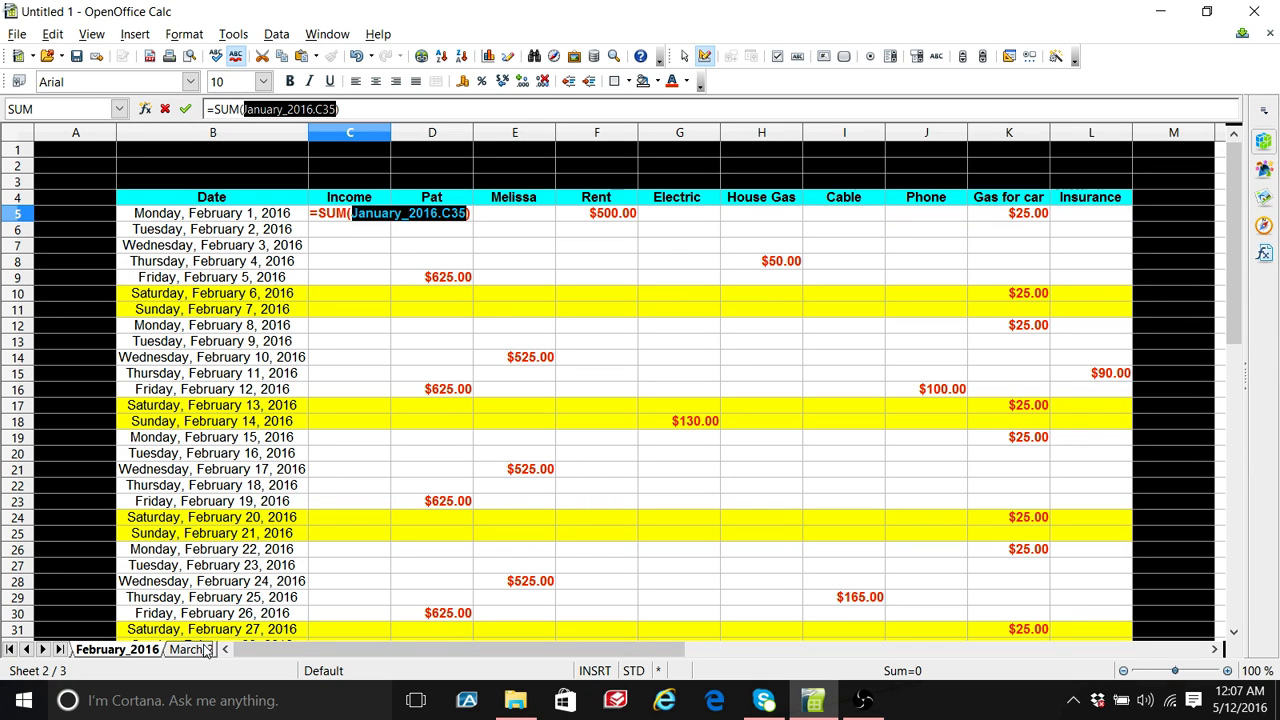
Step: Try to extend the C5 formula with the row 35 terms +d35+e35-f35-g35 following the January balance reference
type("+")
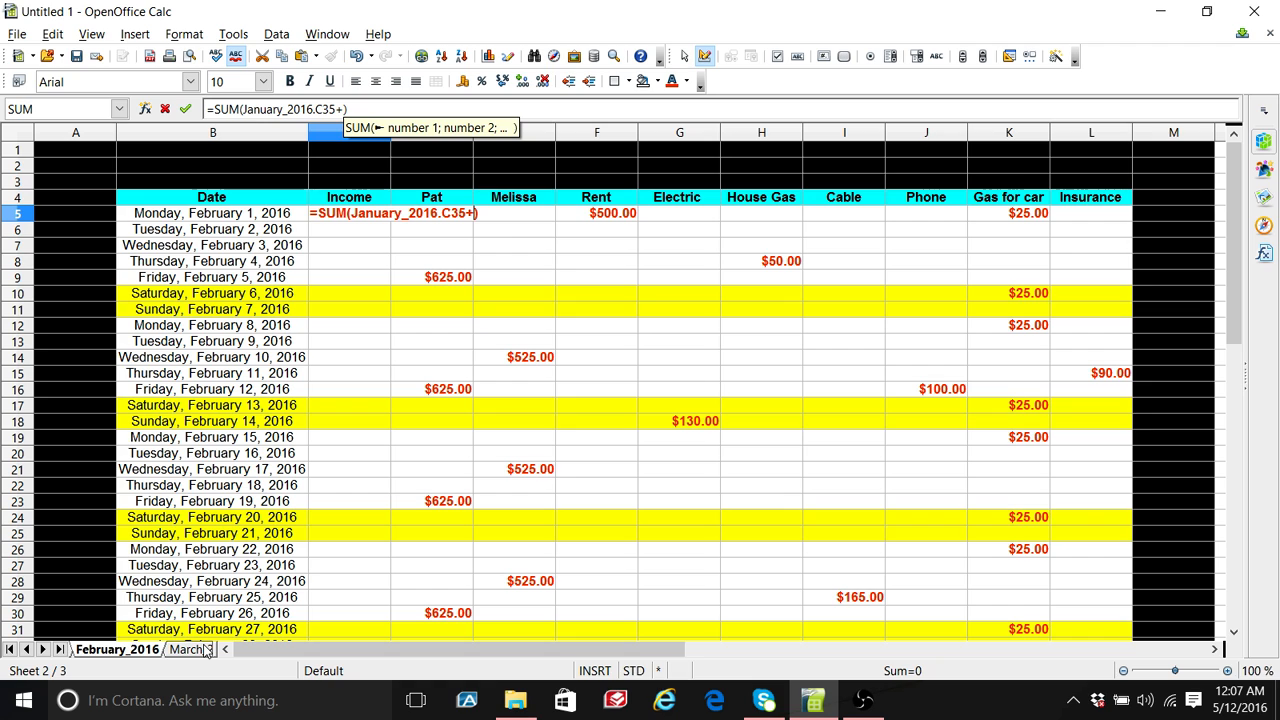
type("d")
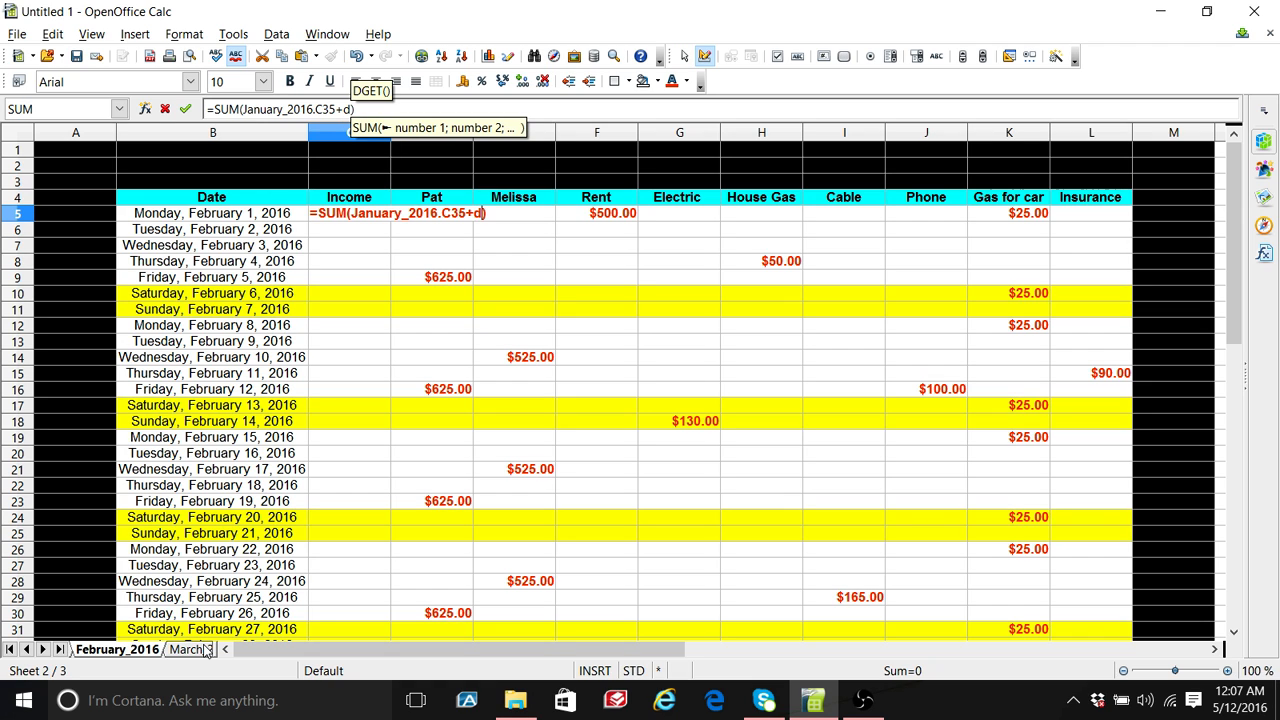
type("35")
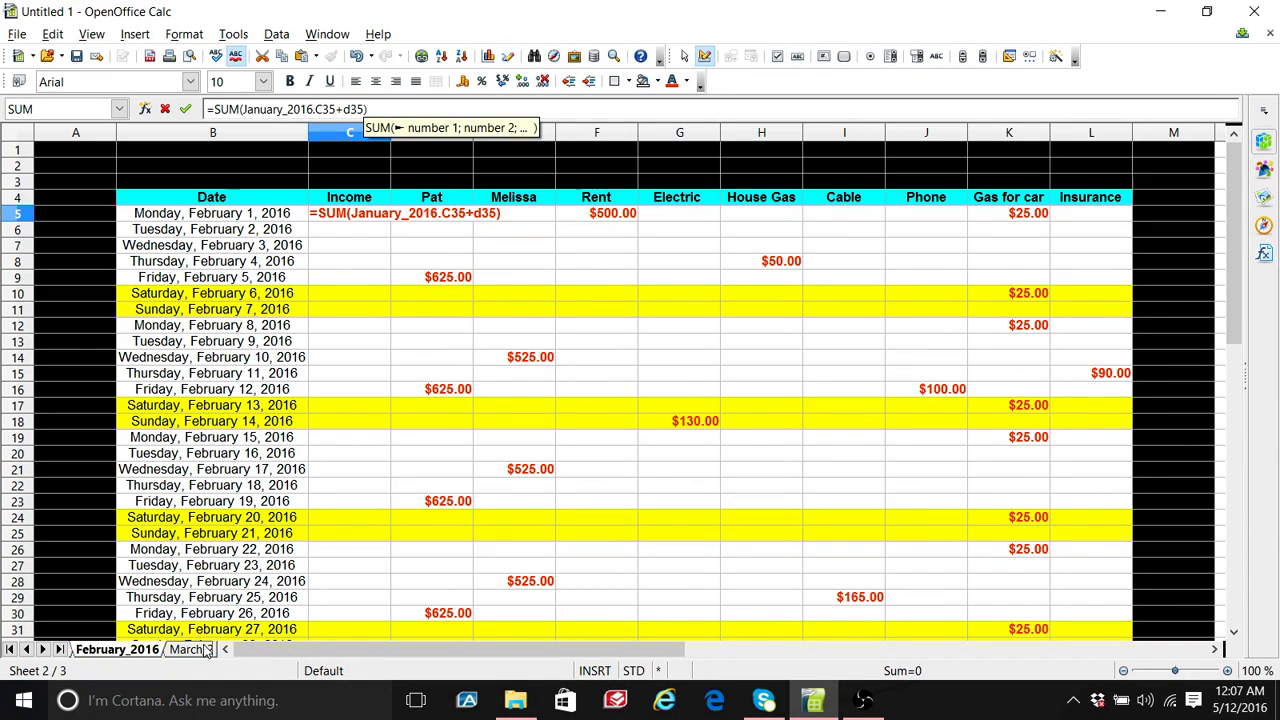
type("+")
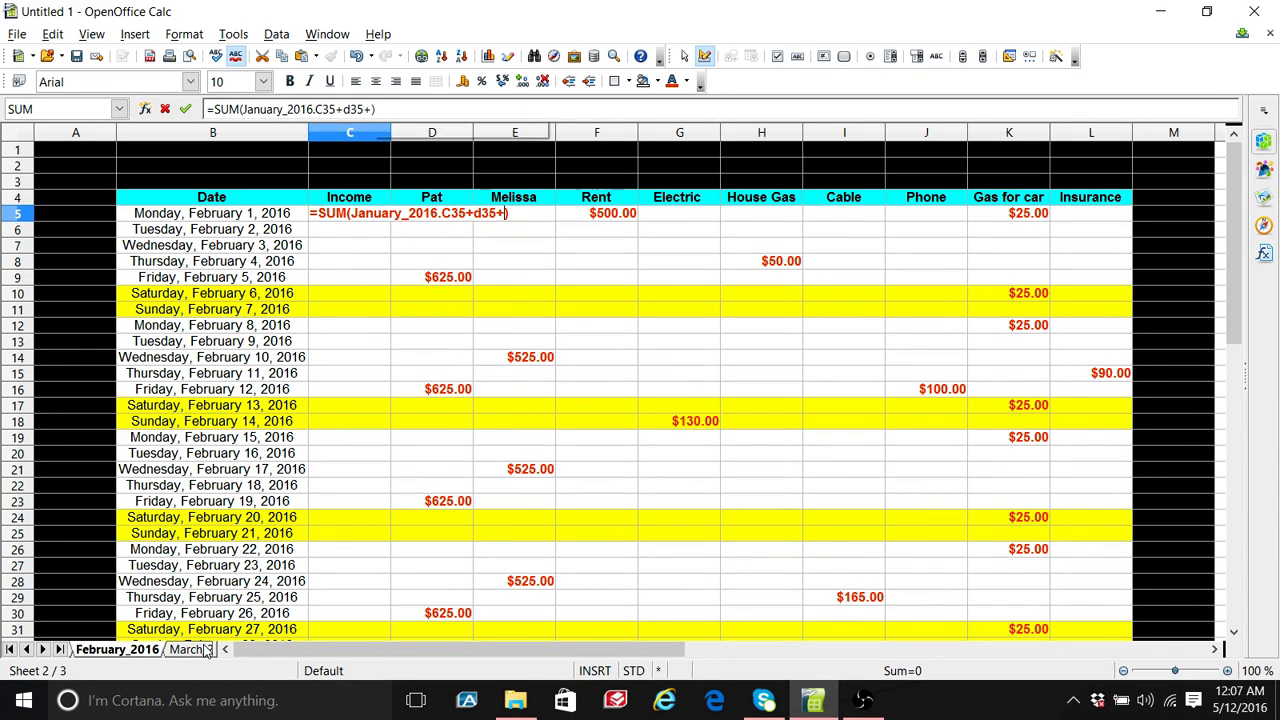
type("e")
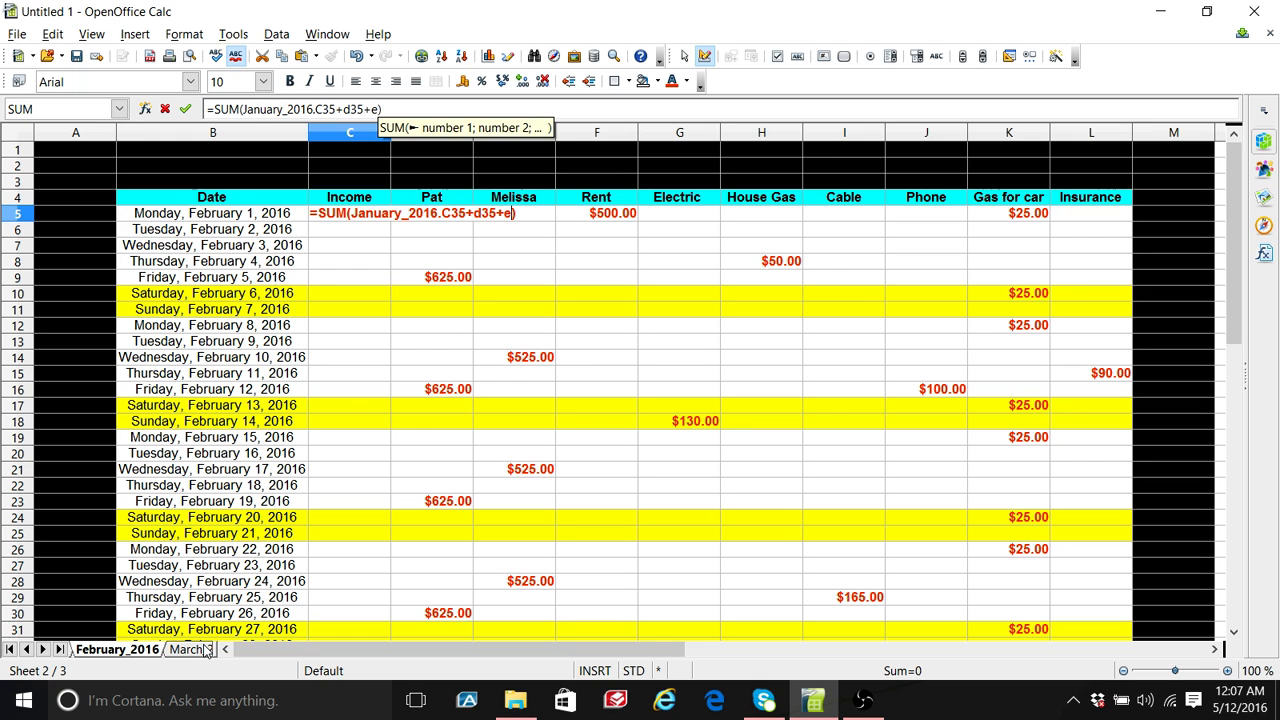
type("35")
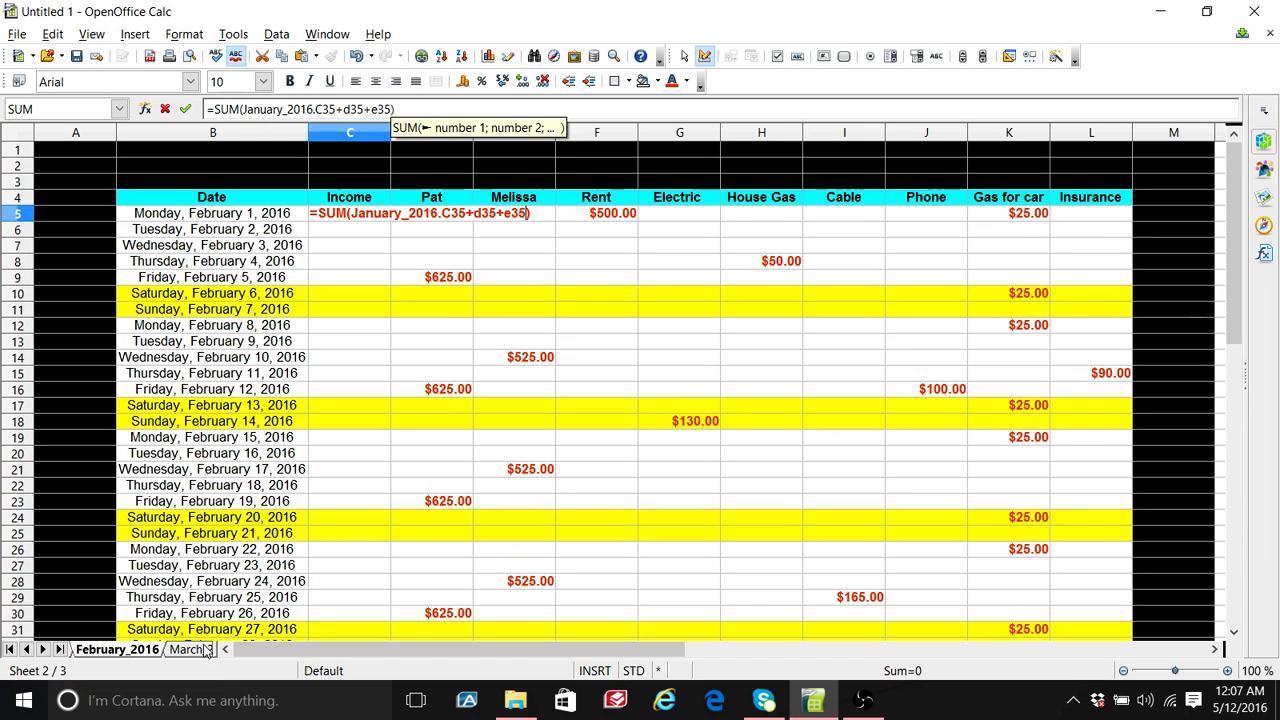
type("-")
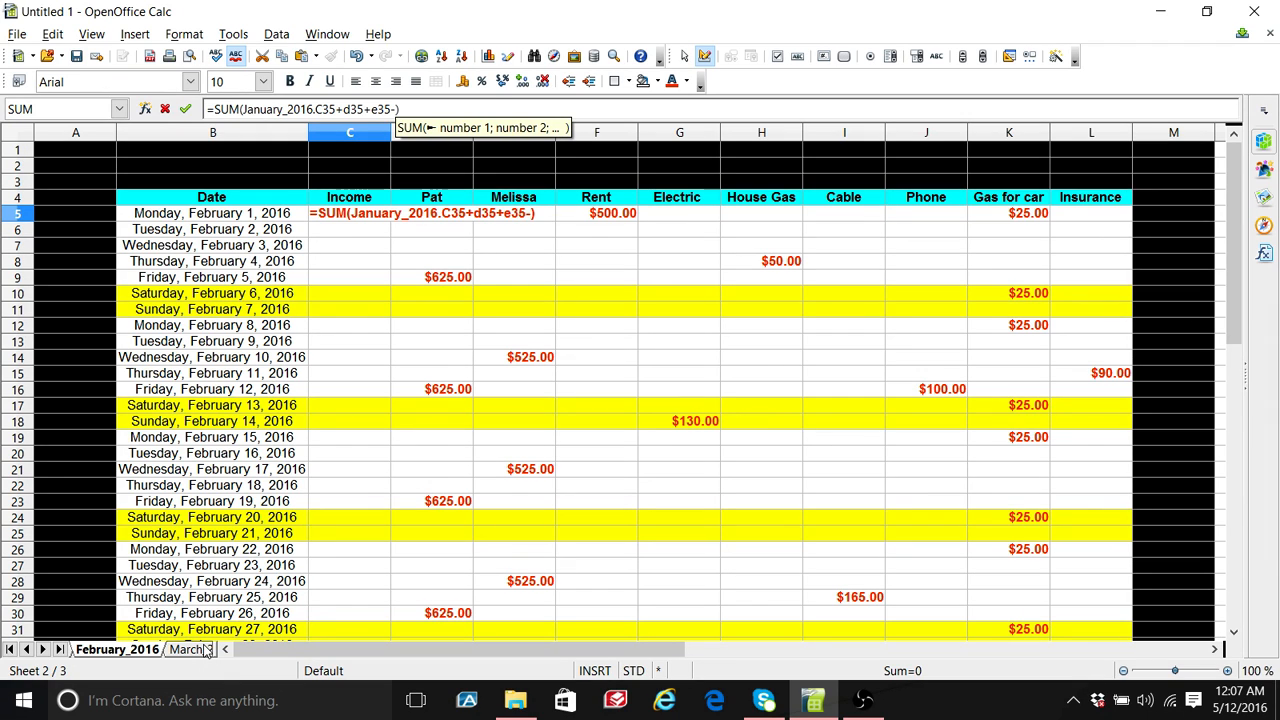
type("f35")
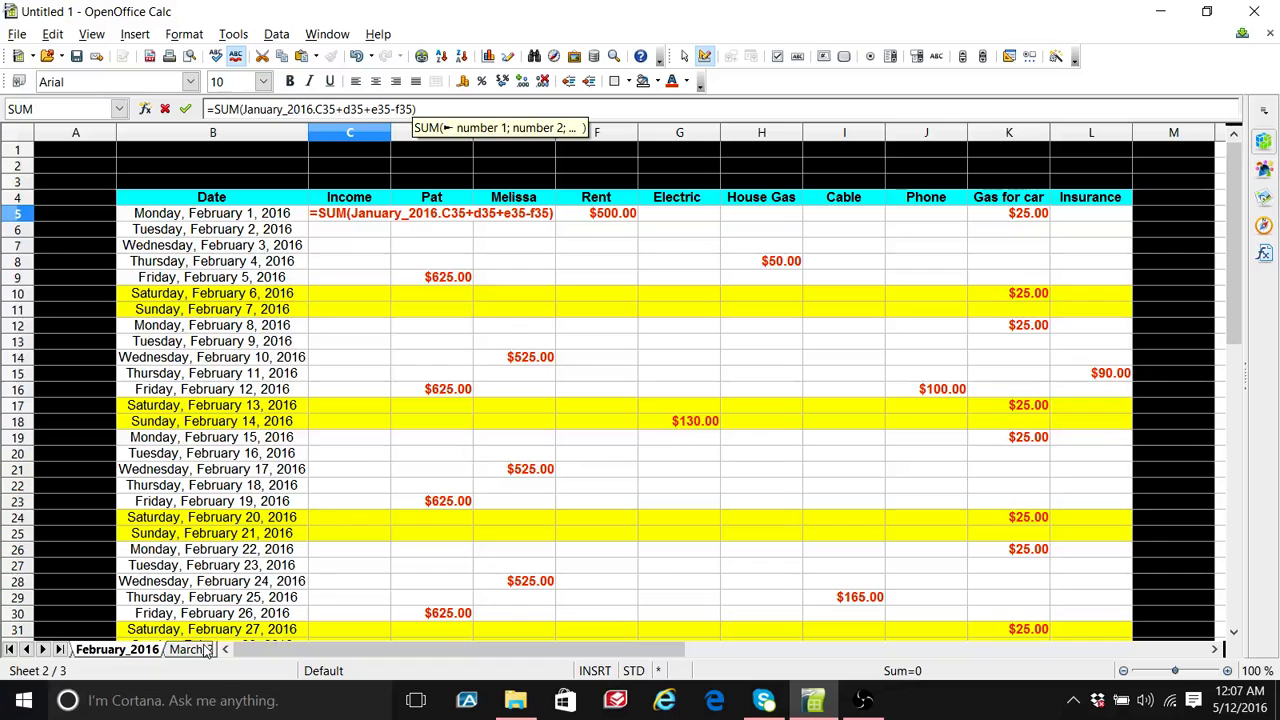
type("-")
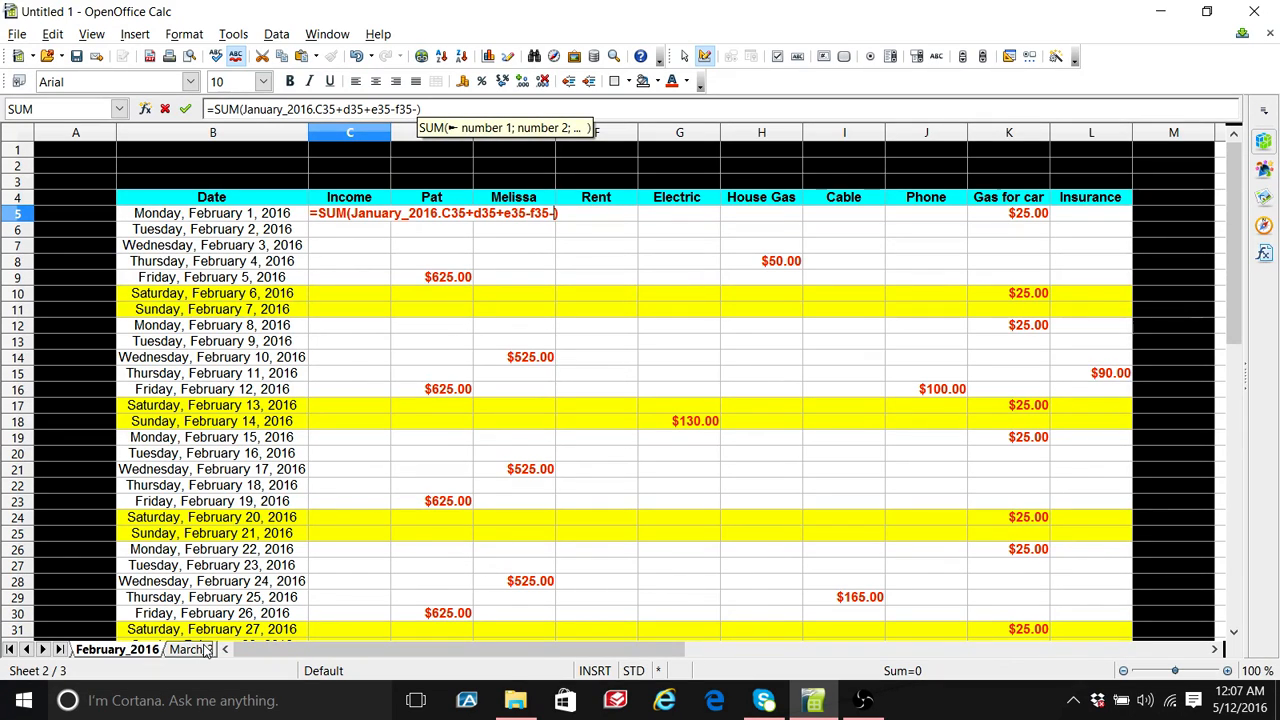
type("g35")
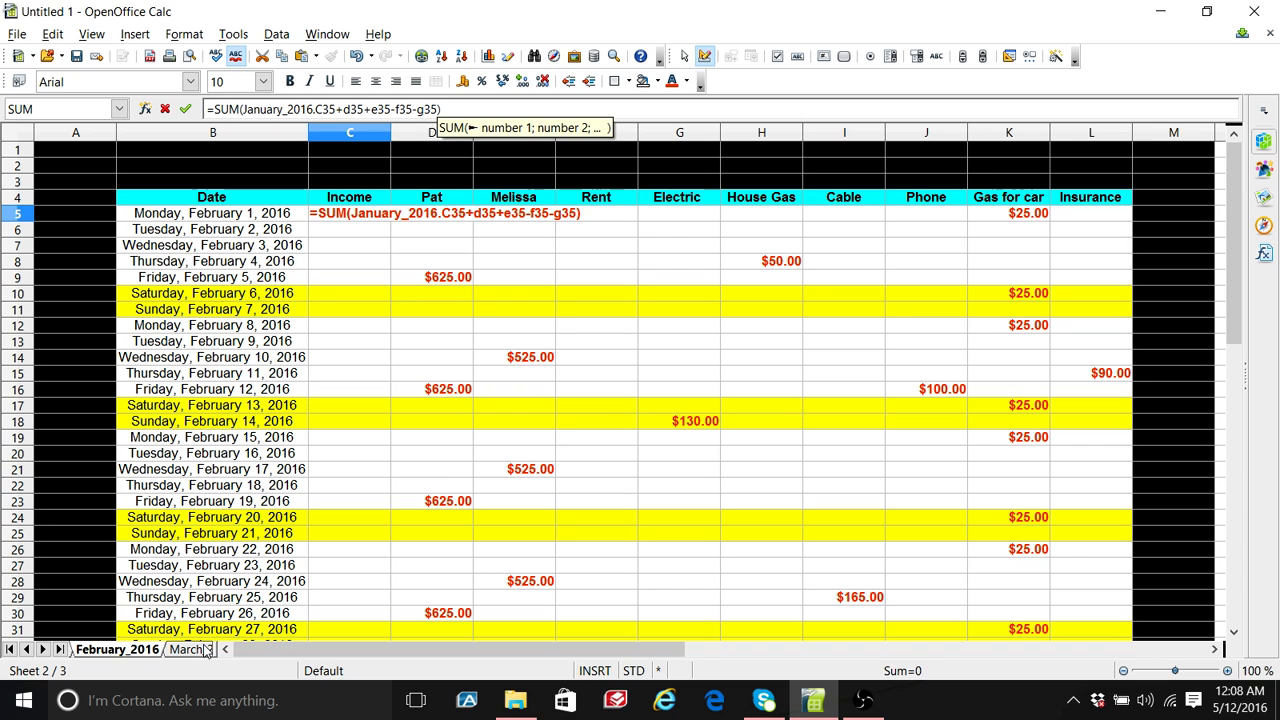
Step: Remove the row 35 terms and the January row number from the C5 formula, leaving =SUM(January_2016.C)
key("BackSpace")
key("BackSpace")
key("BackSpace")
key("BackSpace")
key("BackSpace")
key("BackSpace")
key("BackSpace")
key("BackSpace")
key("BackSpace")
key("BackSpace")
key("BackSpace")
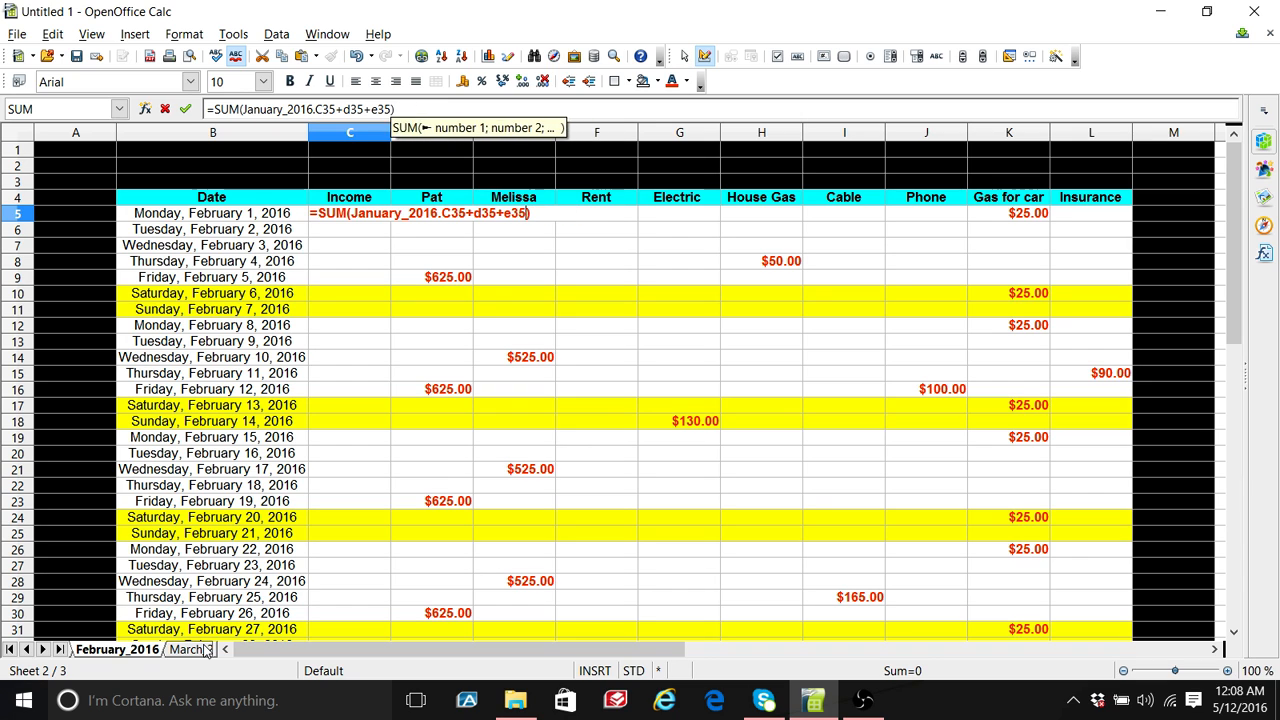
key("BackSpace")
key("BackSpace")
key("BackSpace")
key("BackSpace")
key("BackSpace")
key("BackSpace")
key("BackSpace")
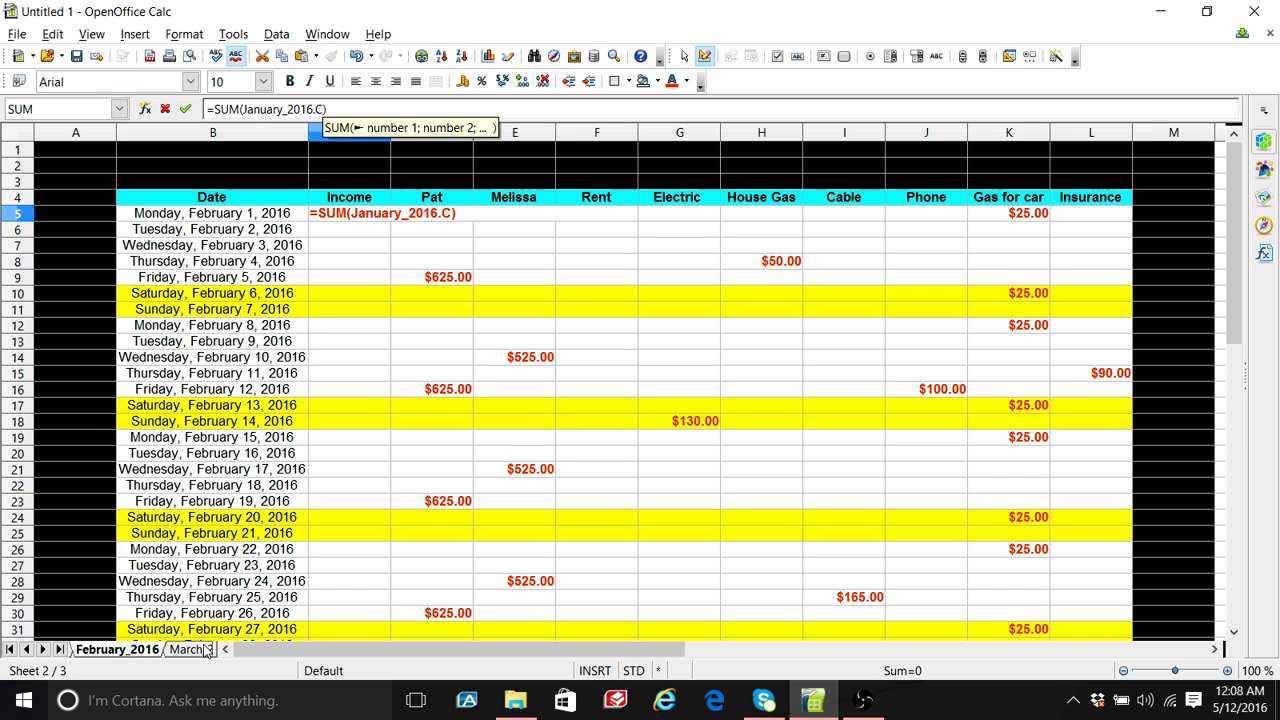
Step: Try rebuilding the C5 formula with row 5 references as =SUM(January_2016.C5+d5-e5-)
type("5")
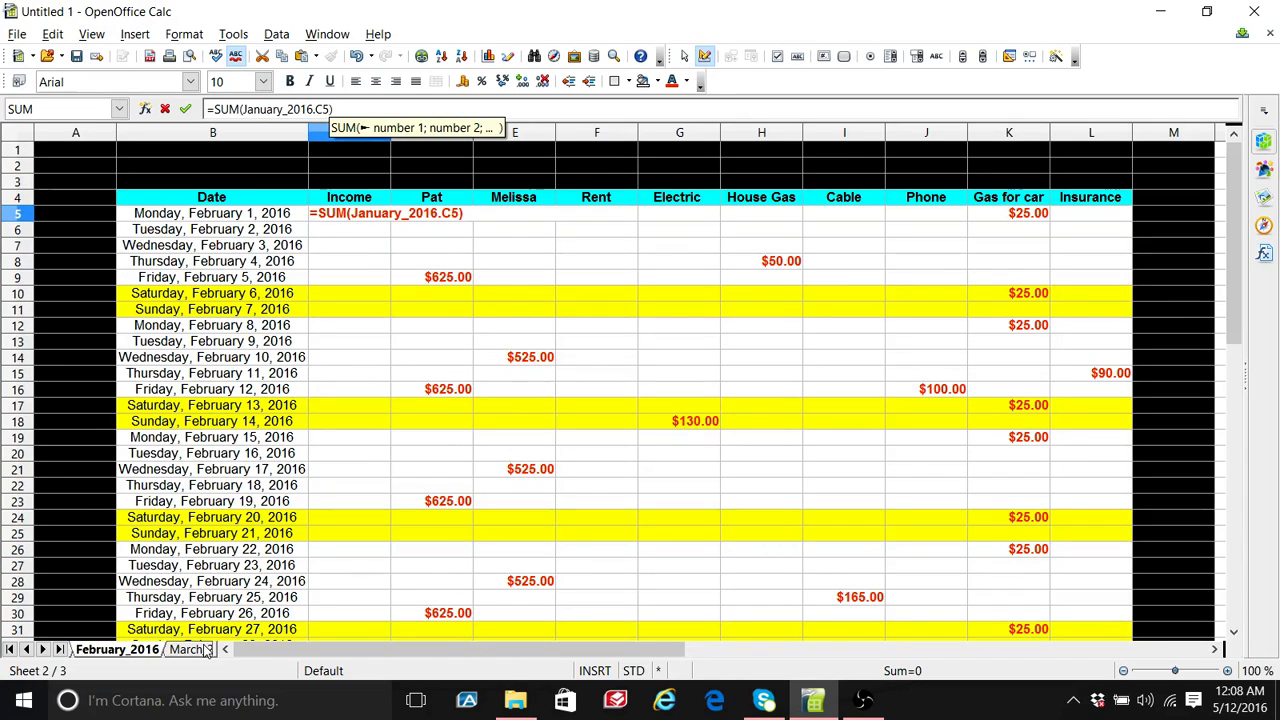
type("+")
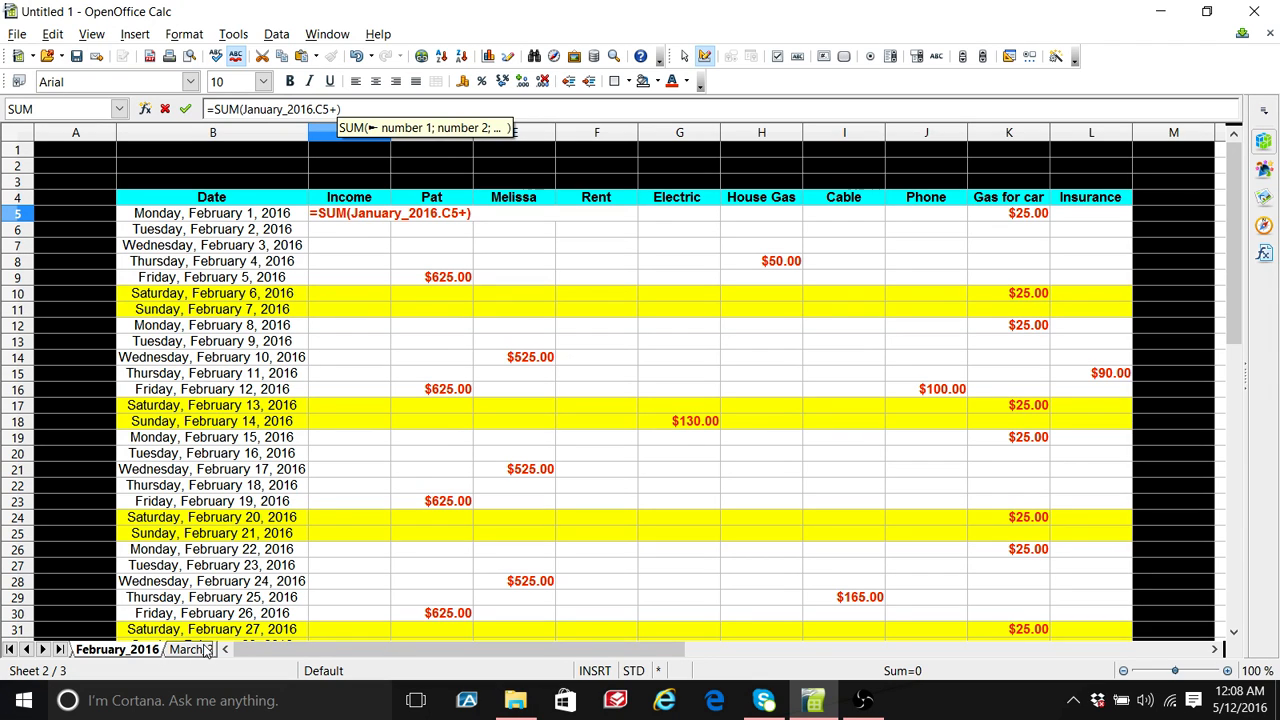
type("d")
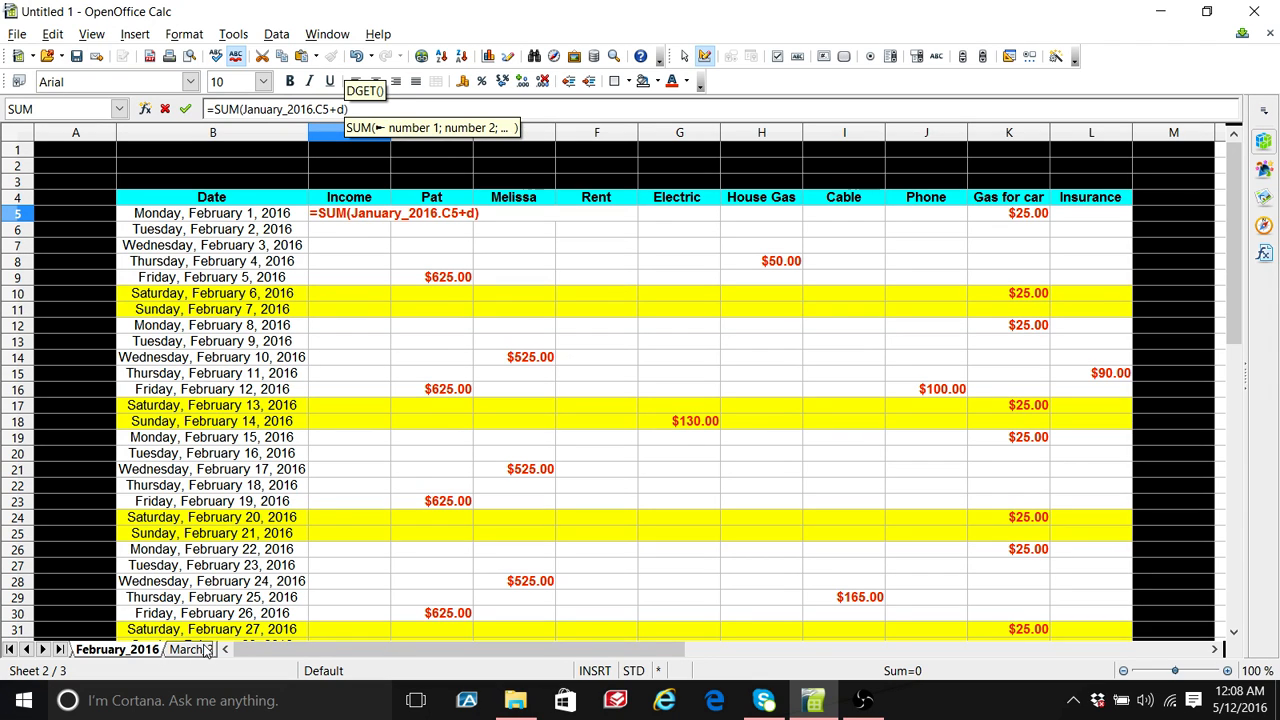
type("5")
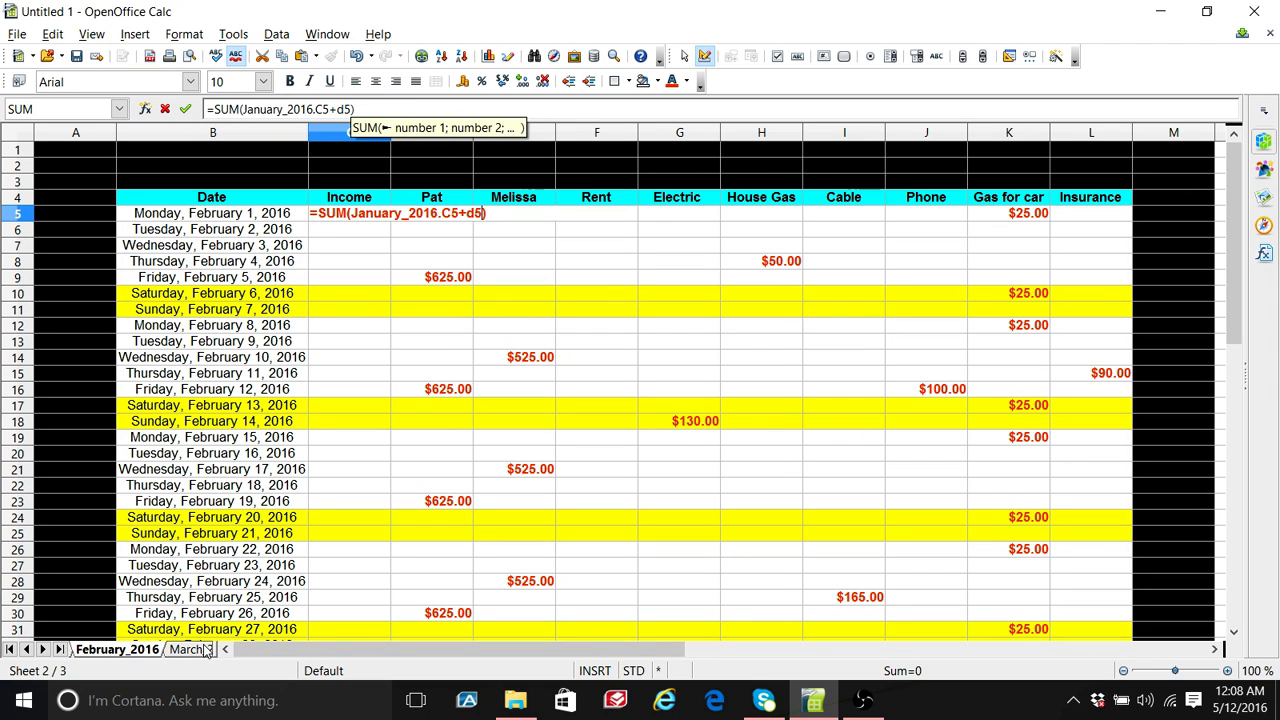
type("-")
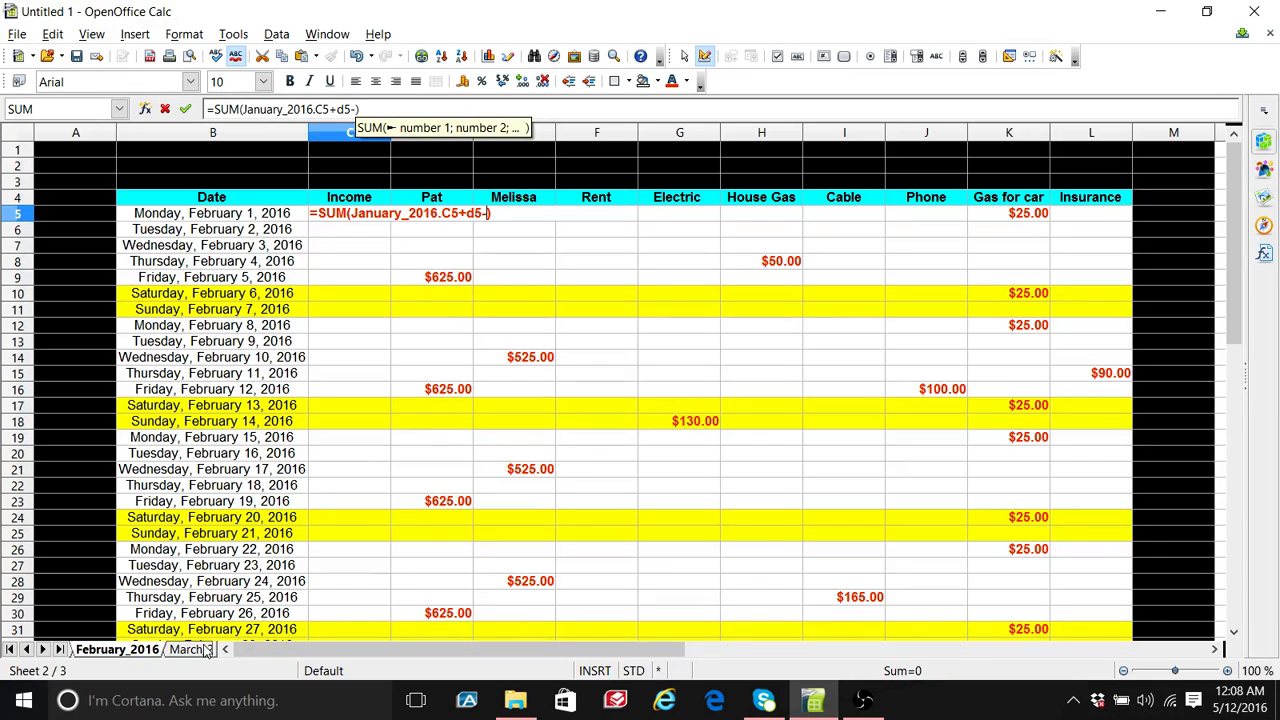
type("e5-")
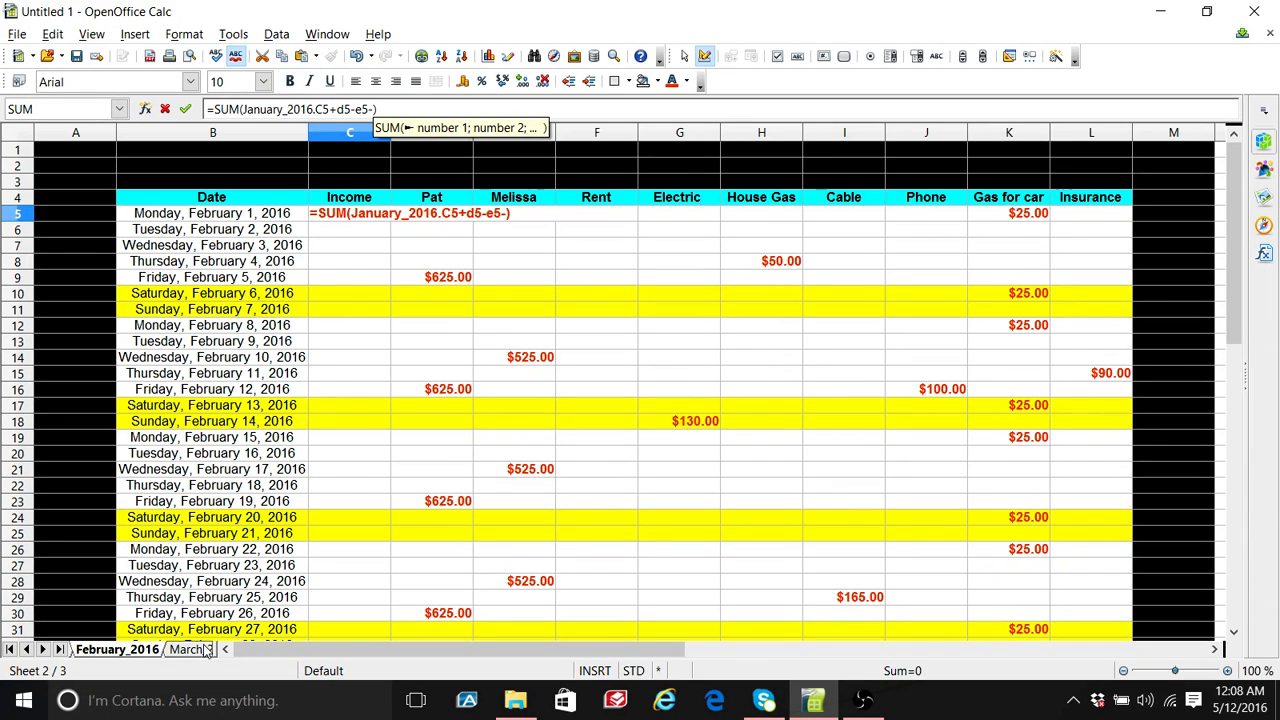
Step: Clear all arguments from February's C5 formula, leaving an empty =SUM()
key("BackSpace")
key("BackSpace")
key("BackSpace")
key("BackSpace")
key("BackSpace")
key("BackSpace")
key("BackSpace")
key("BackSpace")
key("BackSpace")
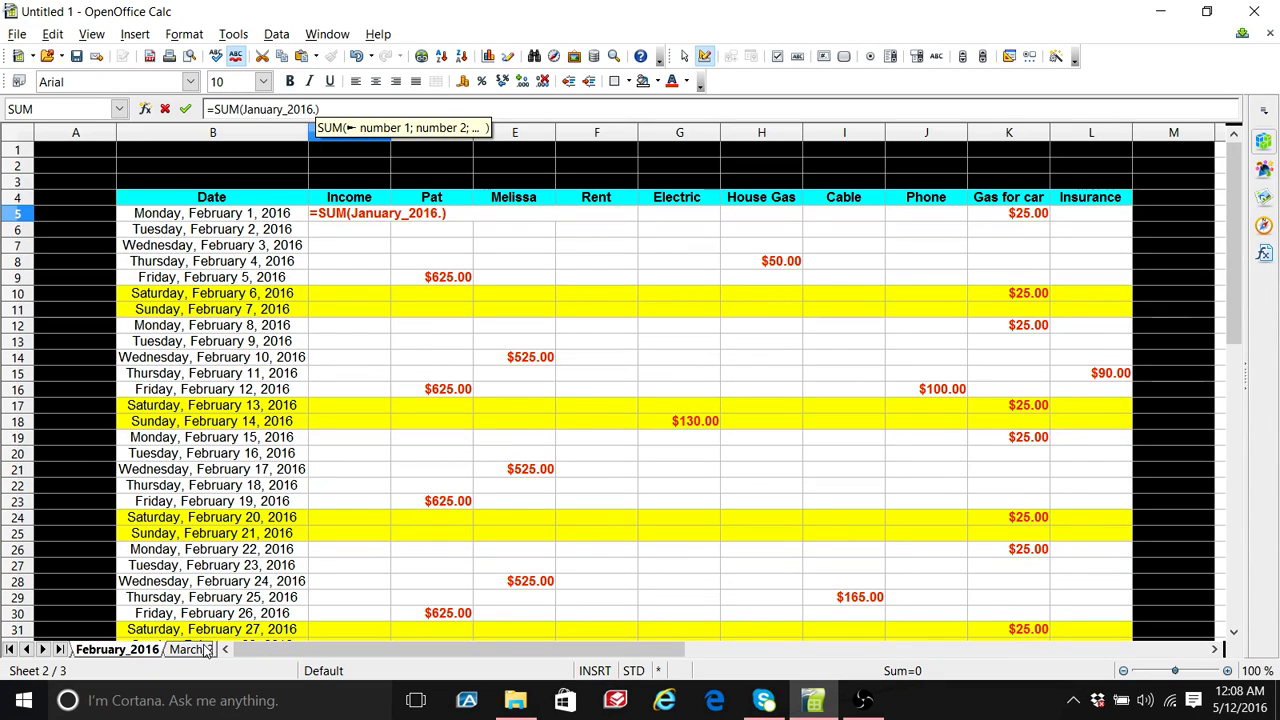
key("BackSpace")
key("BackSpace")
key("BackSpace")
key("BackSpace")
key("BackSpace")
key("BackSpace")
key("BackSpace")
key("BackSpace")
key("BackSpace")
key("BackSpace")
key("BackSpace")
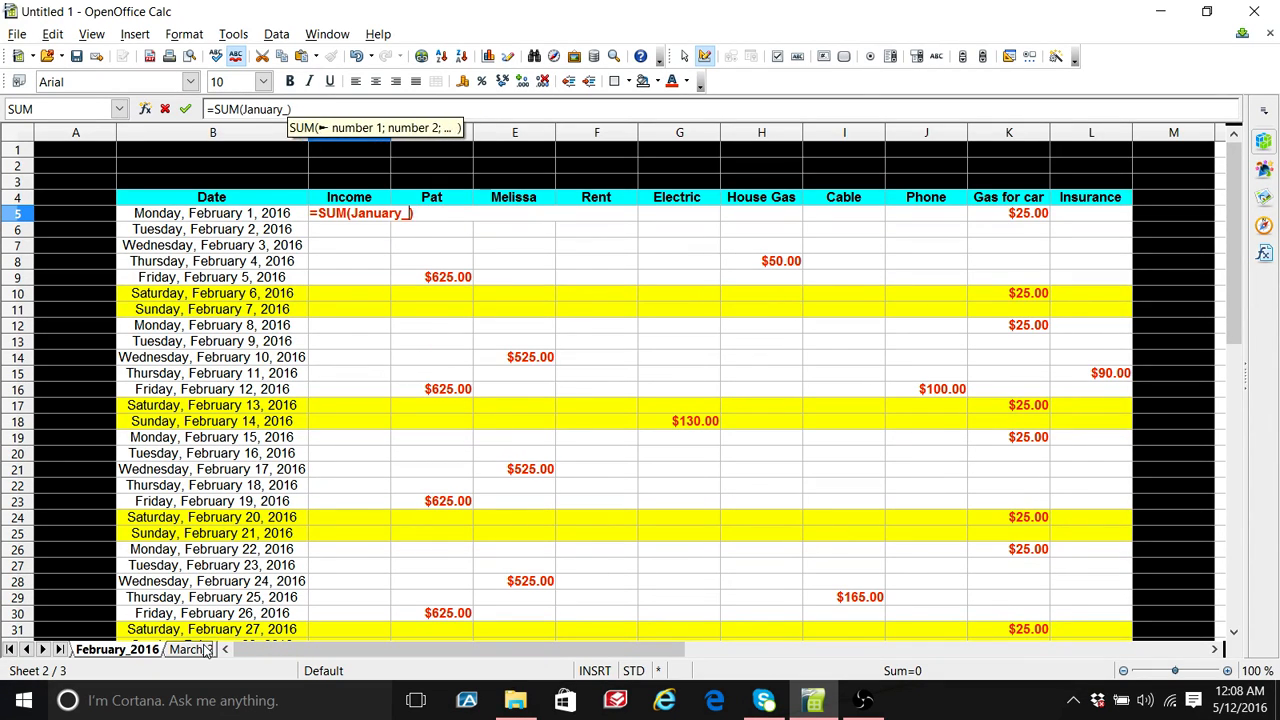
key("BackSpace")
key("BackSpace")
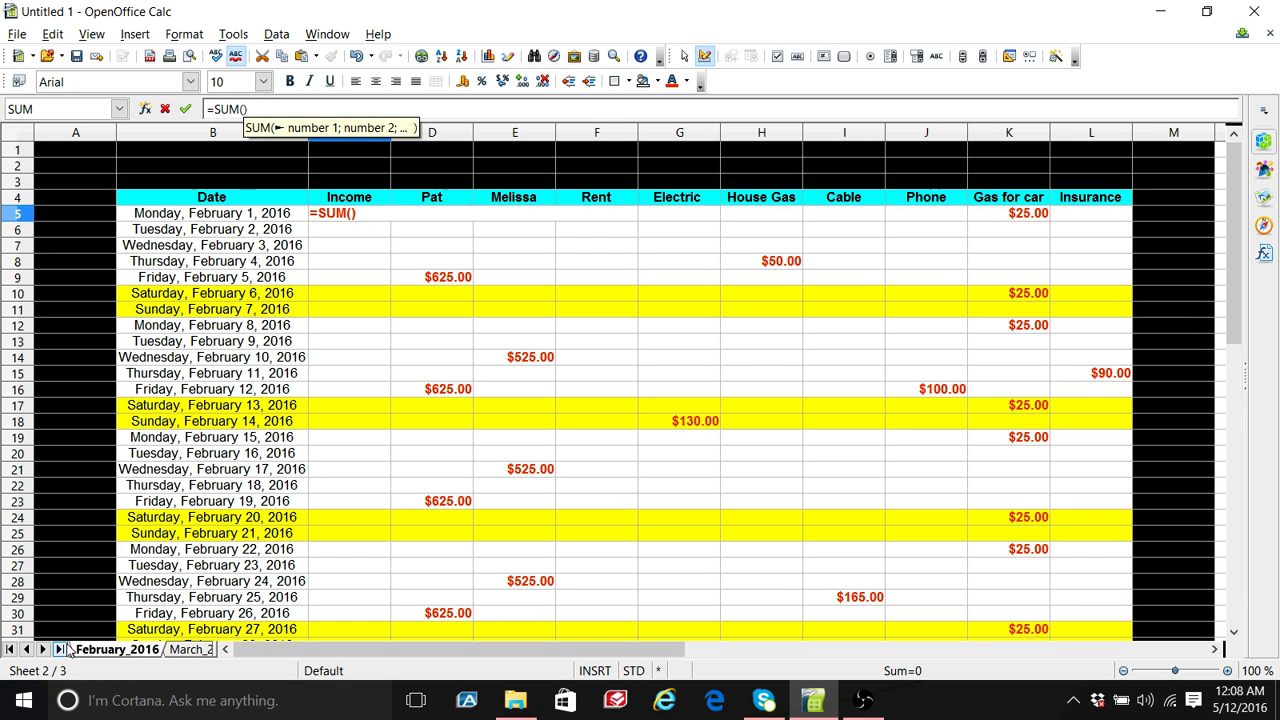
Step: Reference January's closing balance, January_2016.C35, inside the C5 SUM and add the two salary cells d5 and e5
left_click(27, 650)
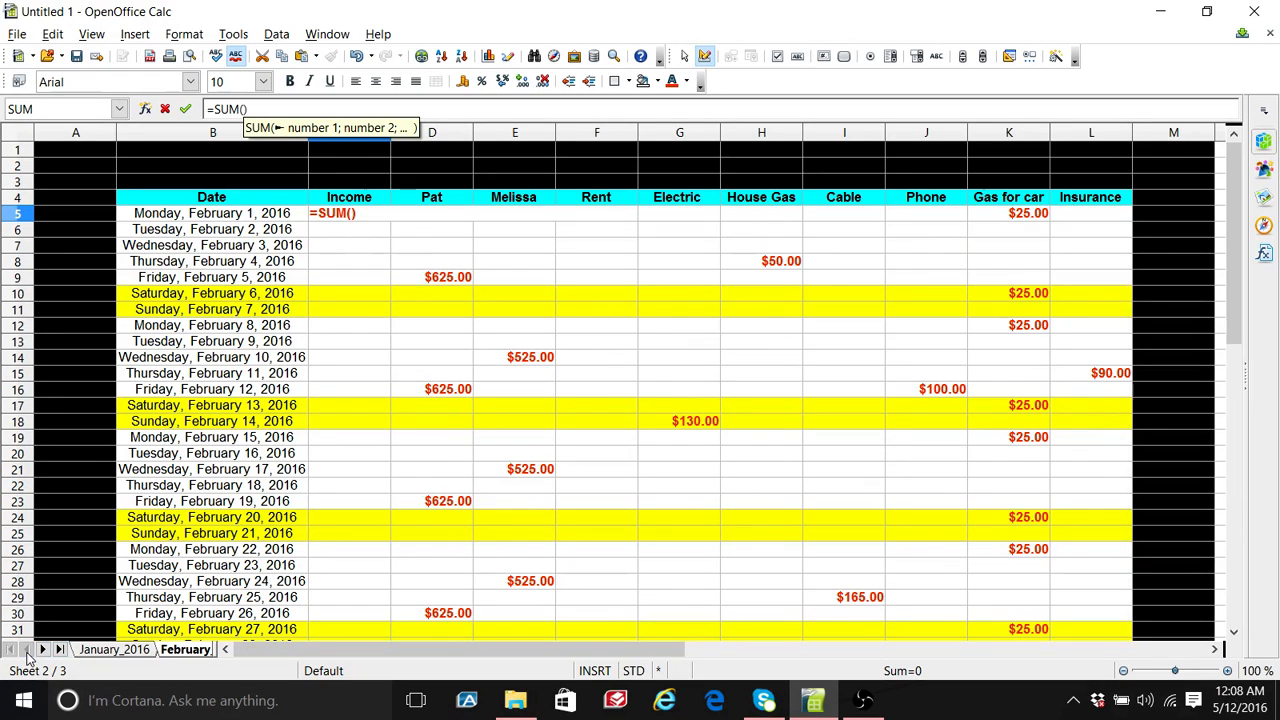
left_click(120, 652)
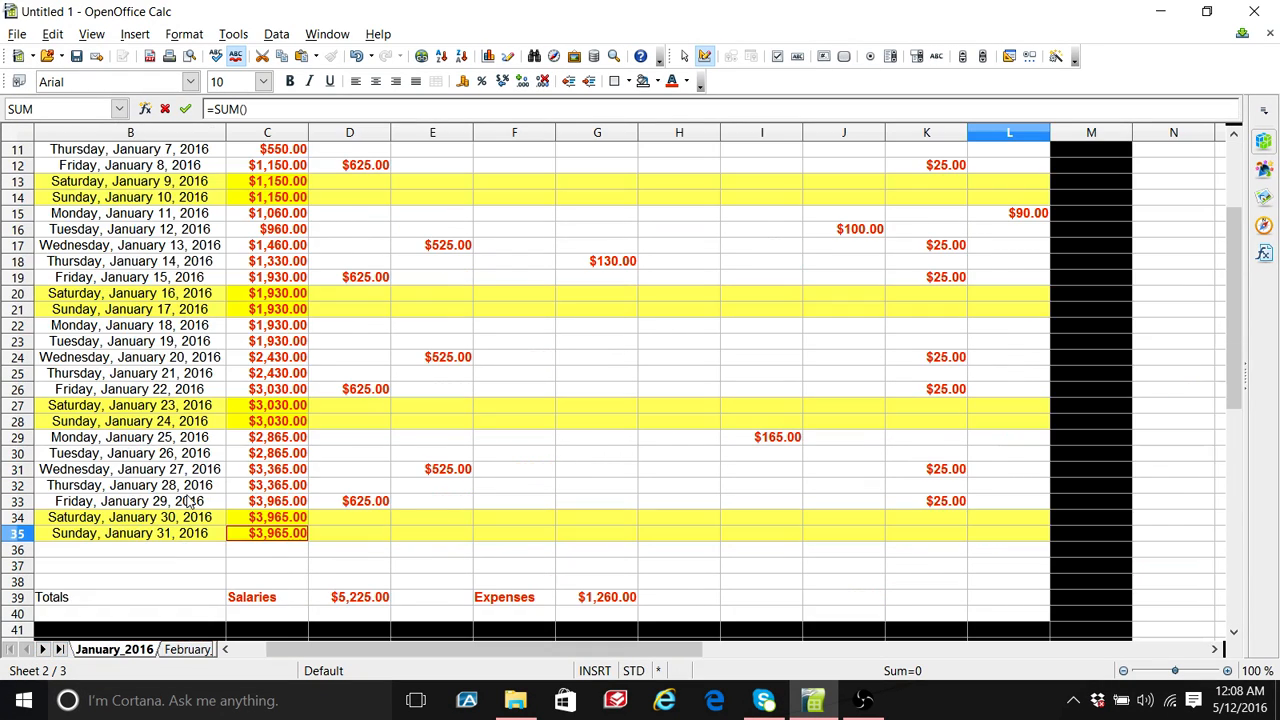
left_click(278, 535)
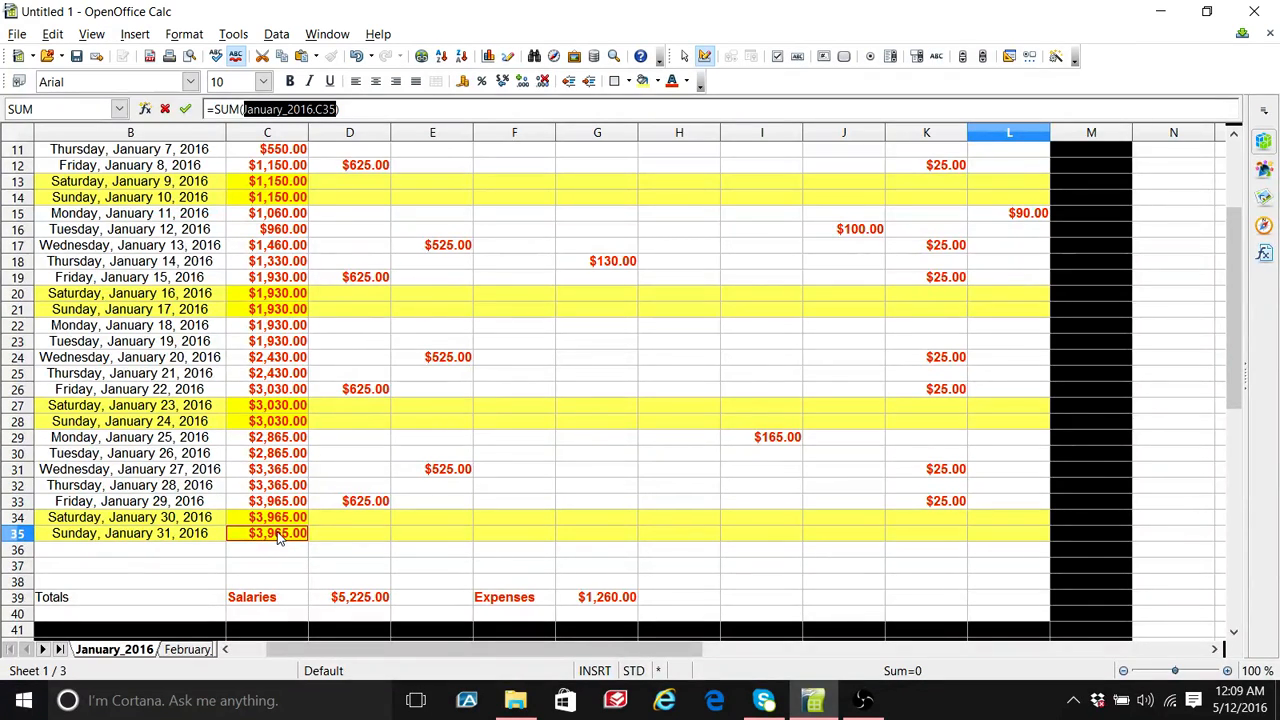
left_click(194, 652)
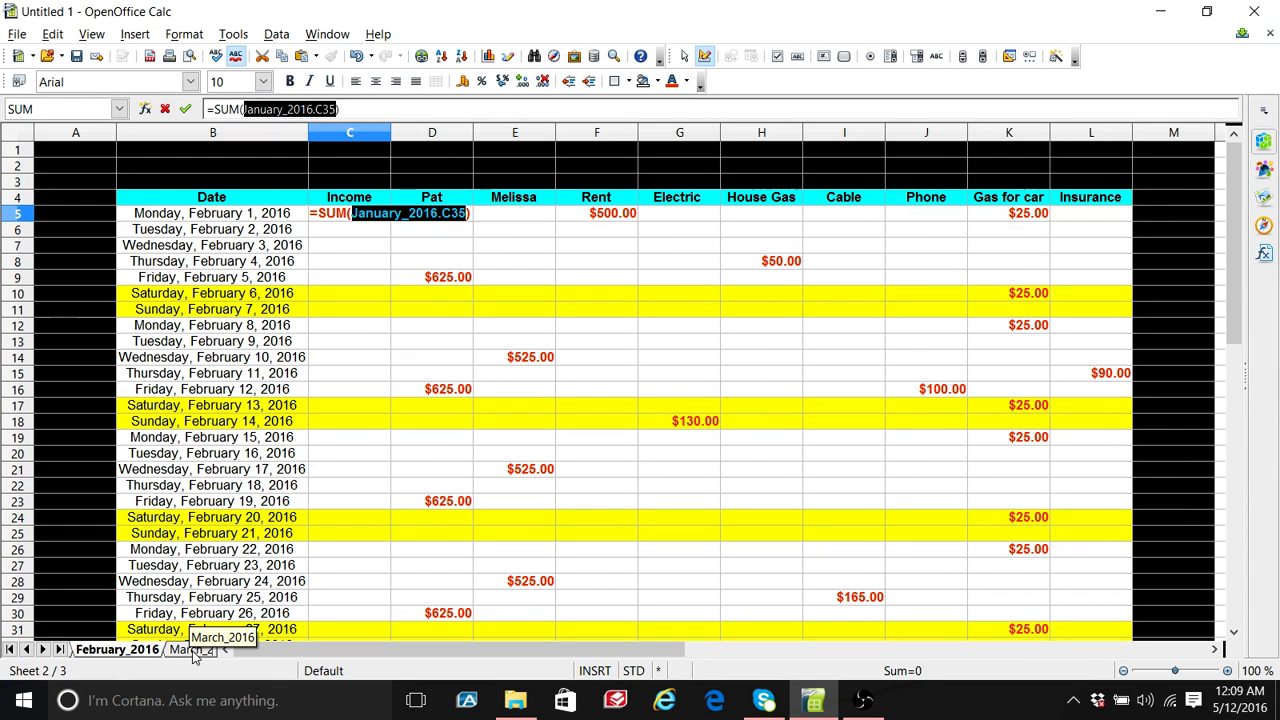
type("+")
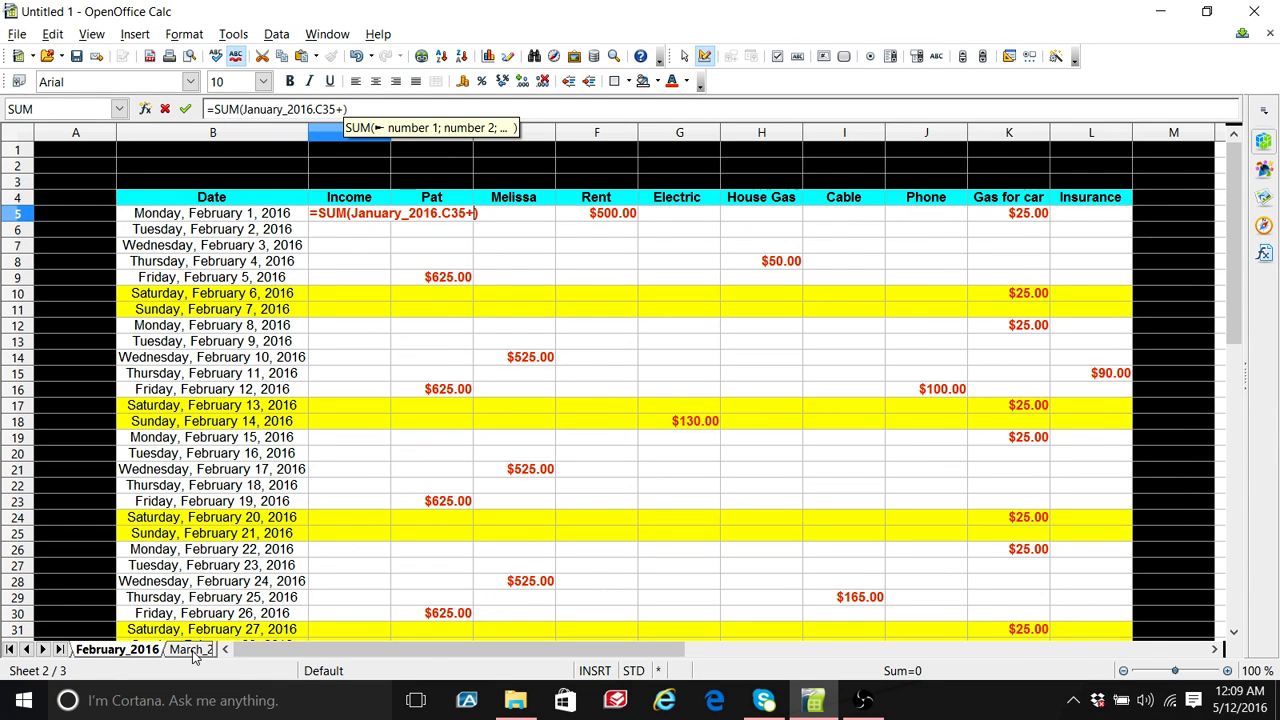
type("d5")
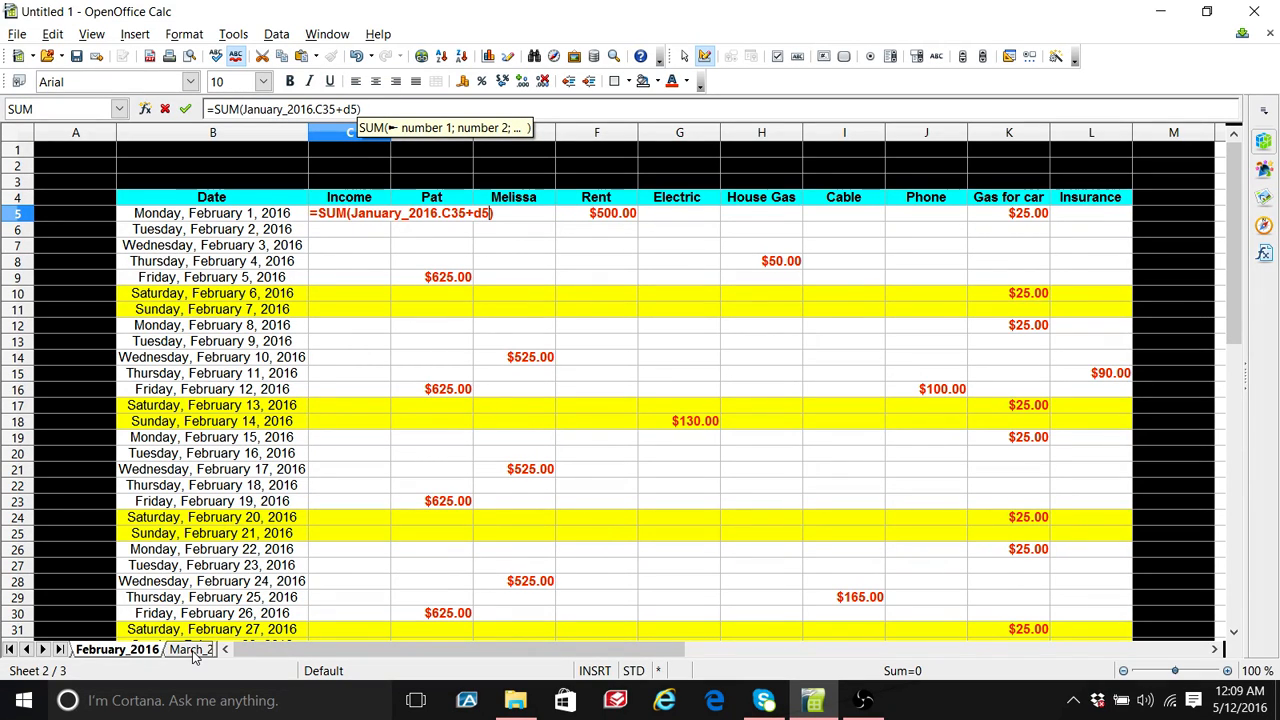
type("+e5")
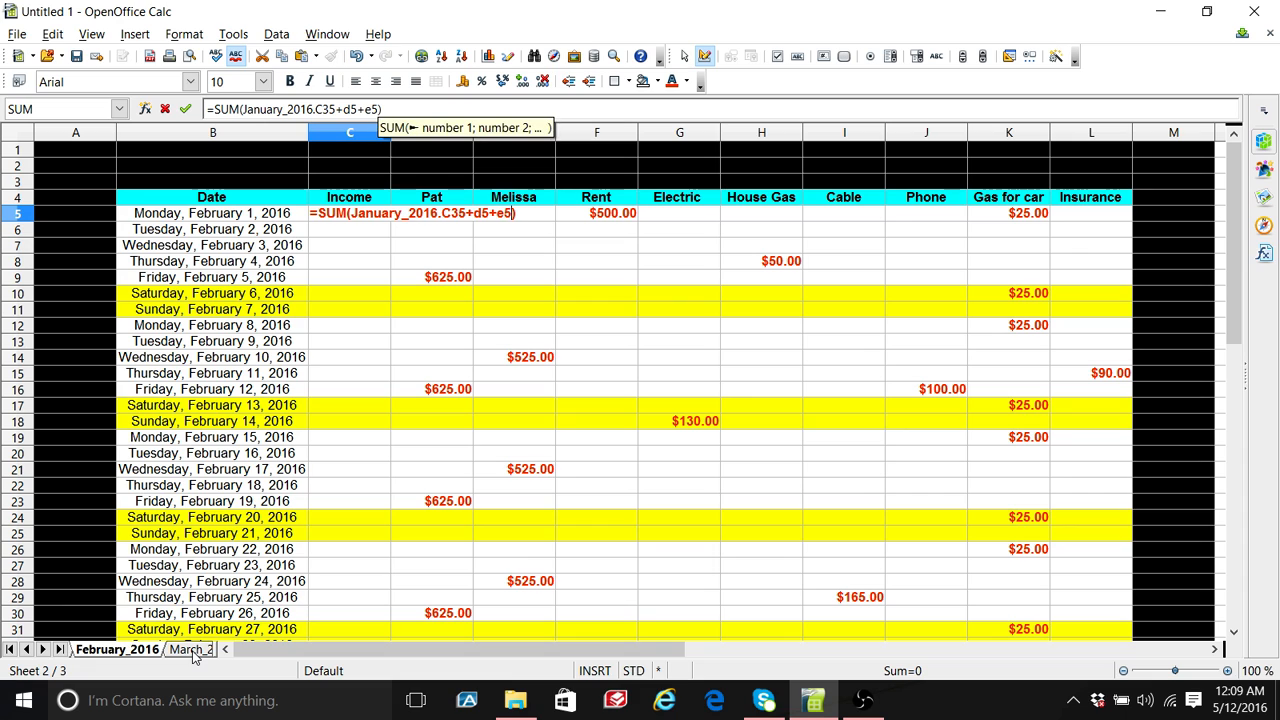
Step: Subtract the expense cells f5, g5, h5, i5, j5, k5 and l5 in the C5 formula and commit it
type("-")
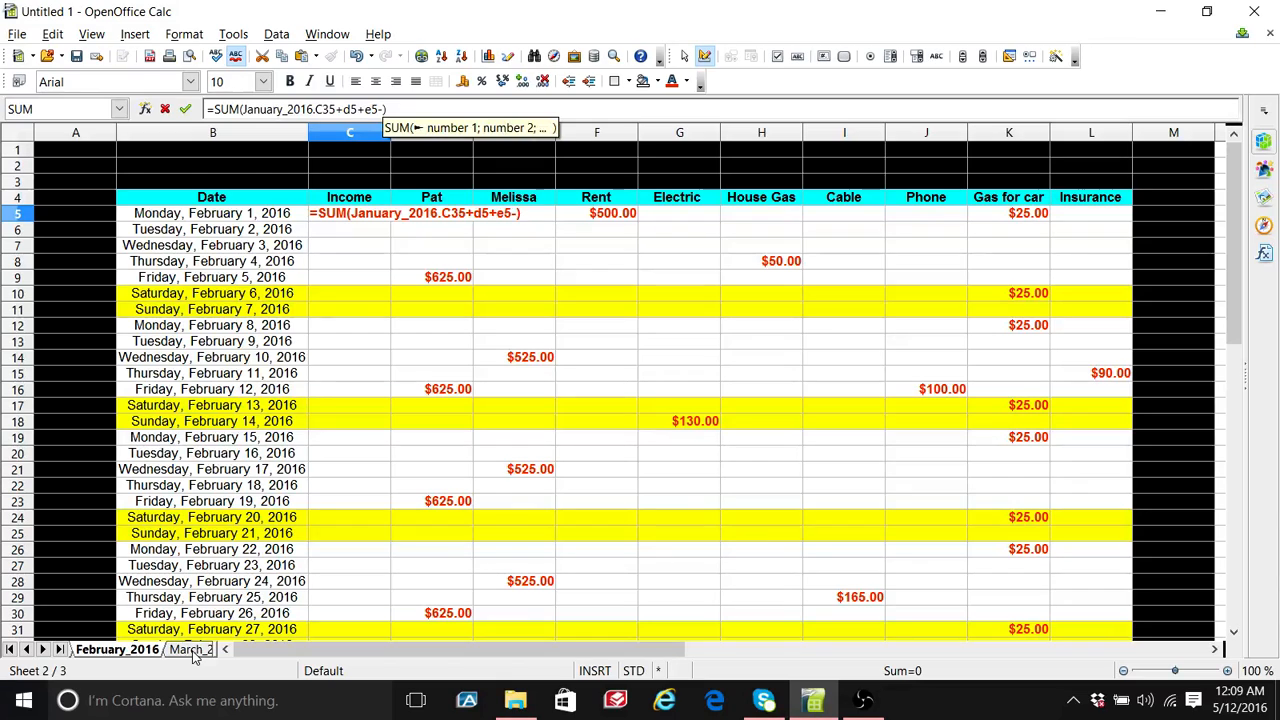
type("f5")
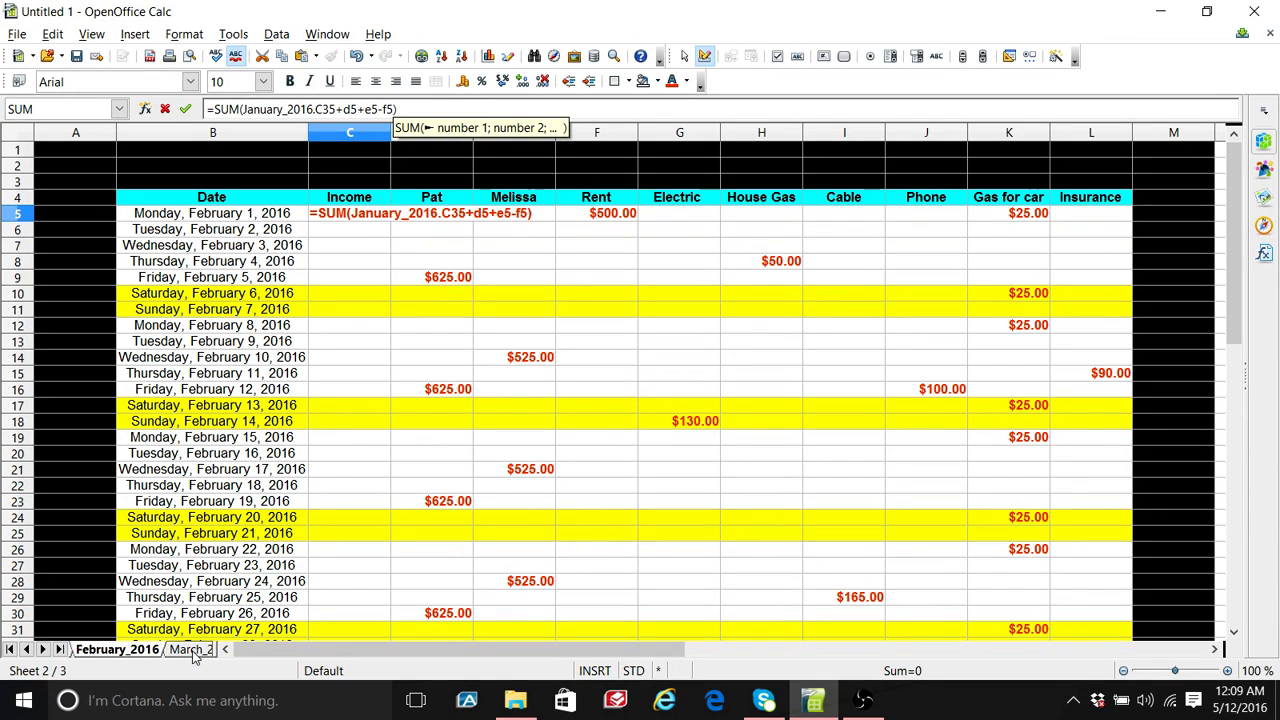
type("-")
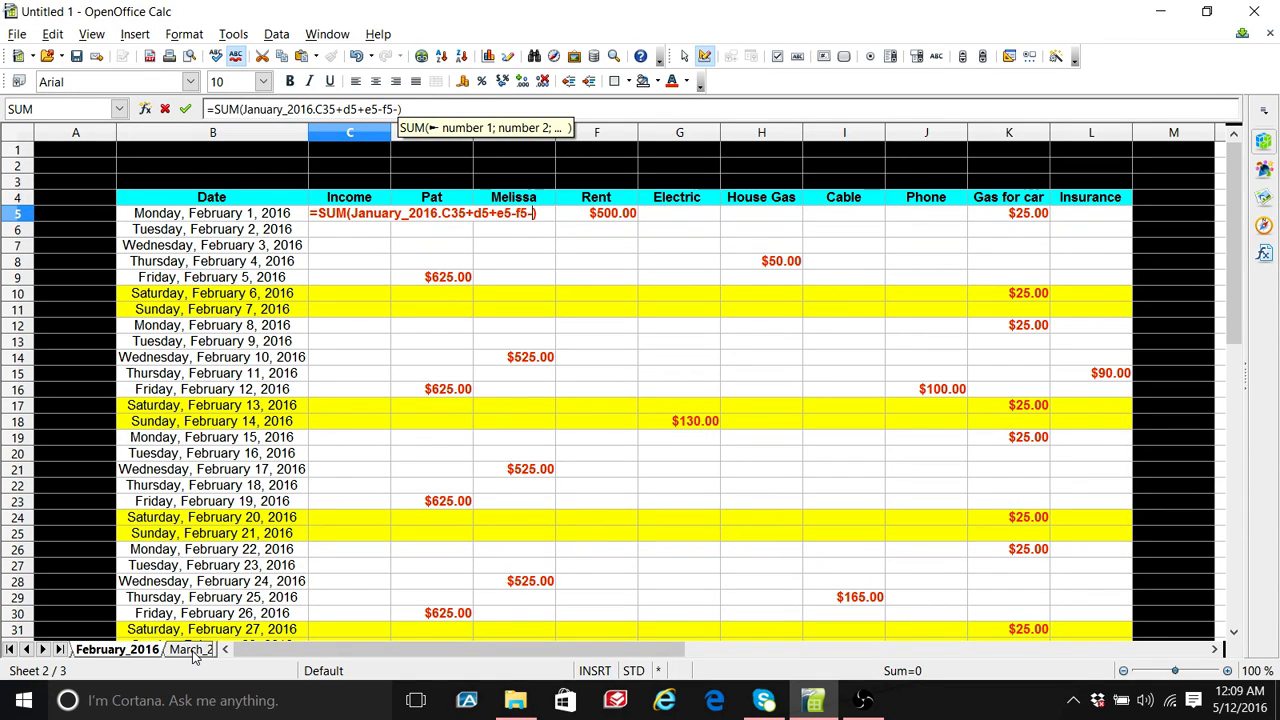
type("g5")
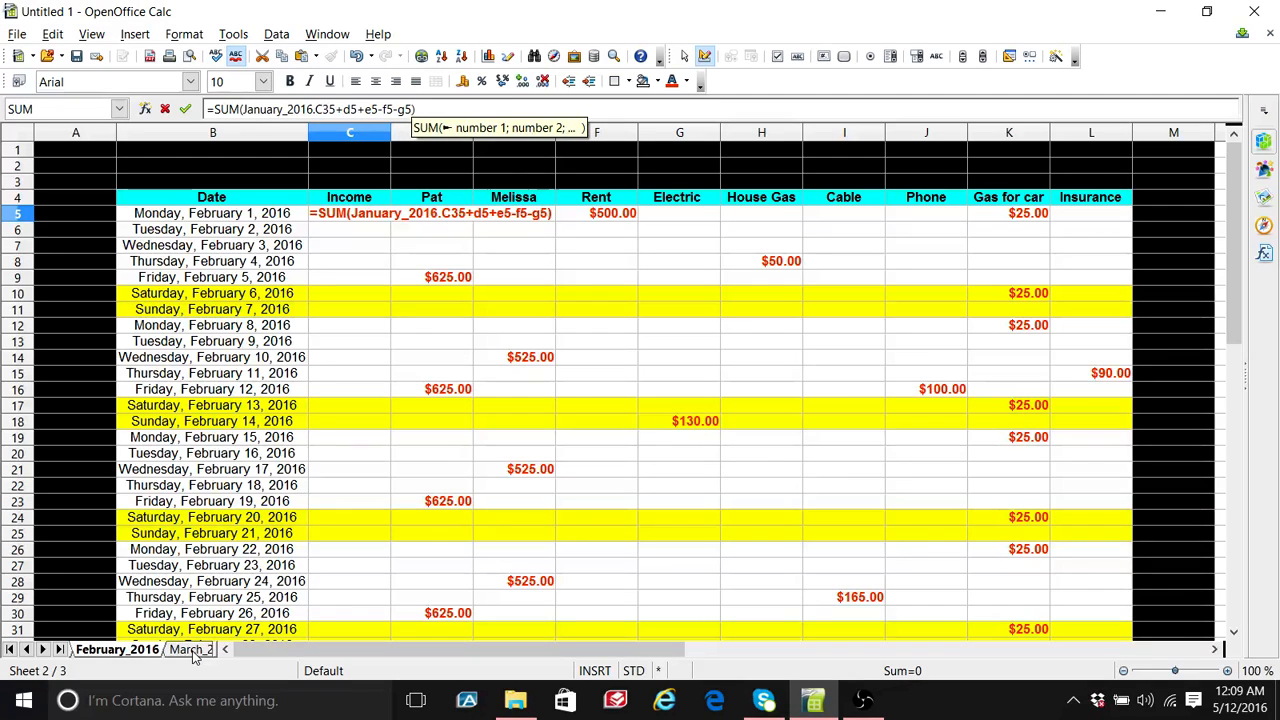
type("-")
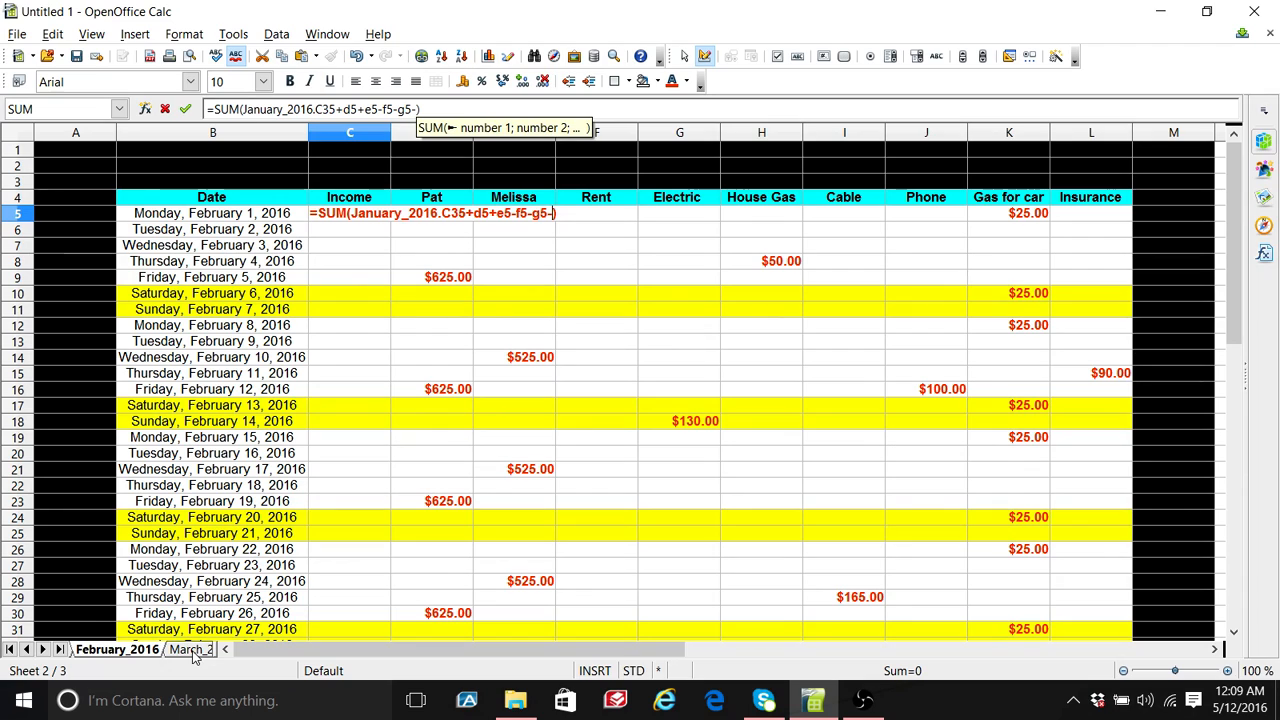
type("h5-")
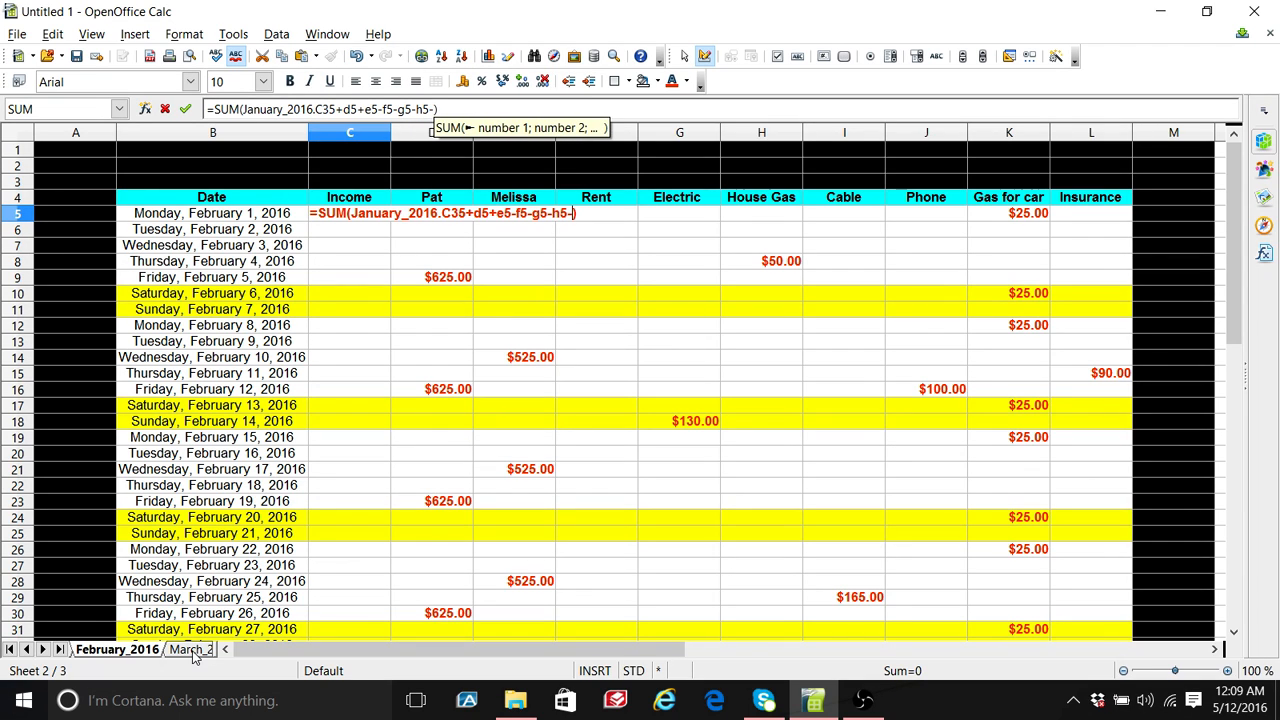
type("i5")
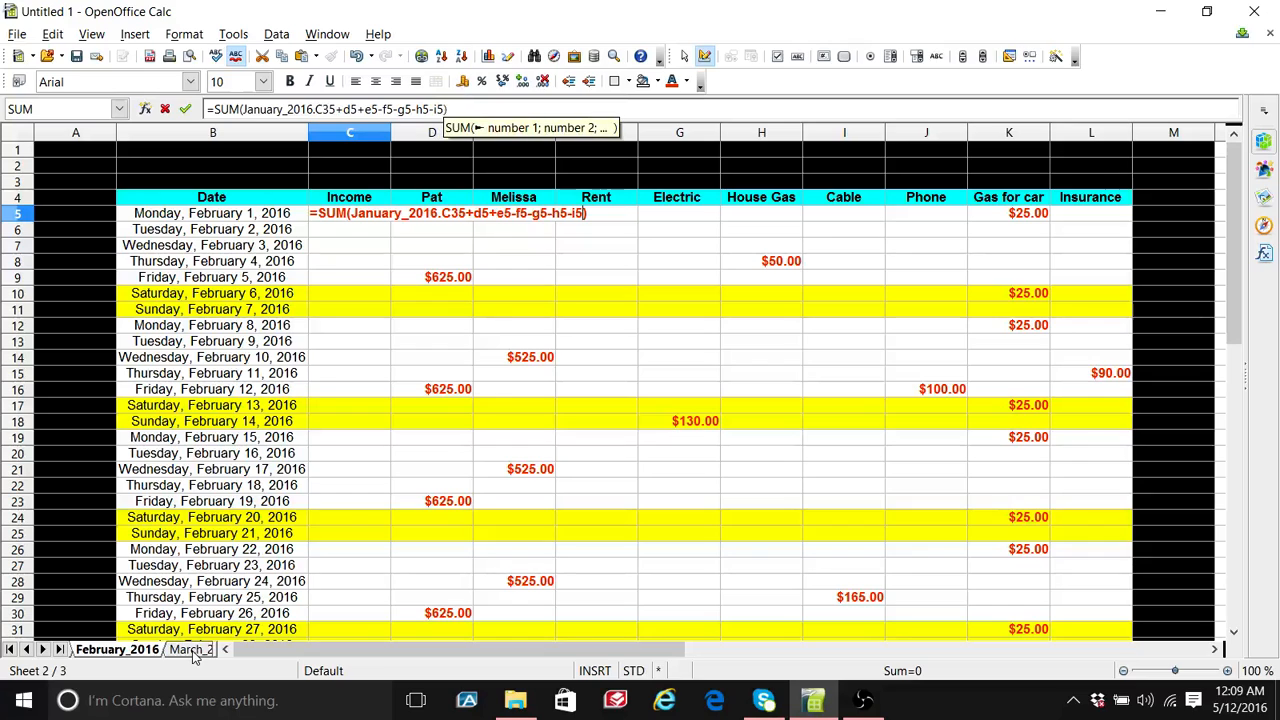
type("-")
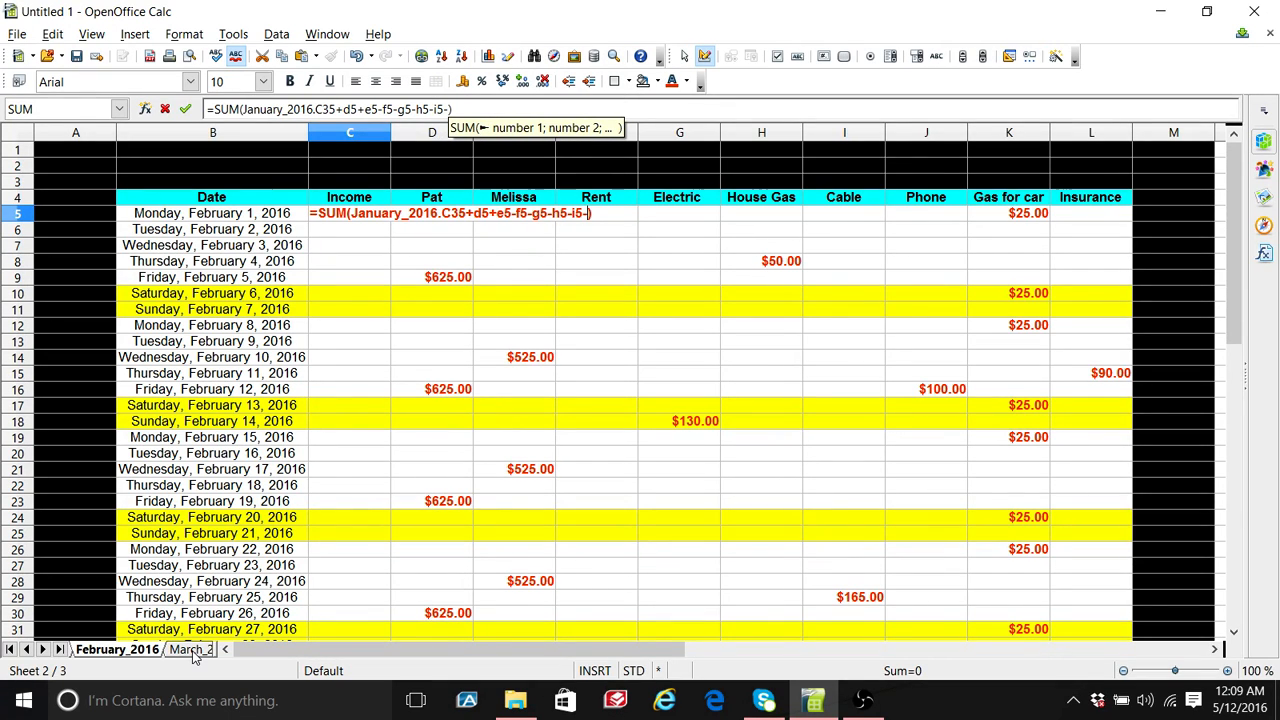
type("j5")
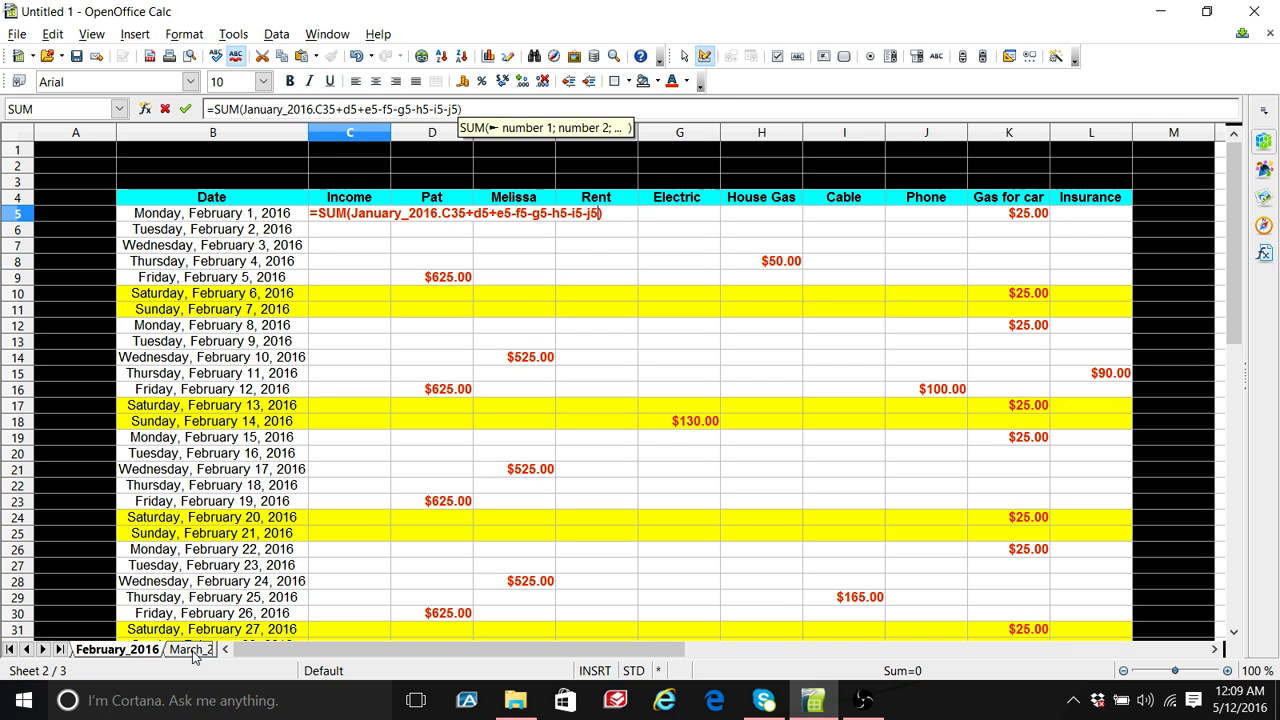
type("-")
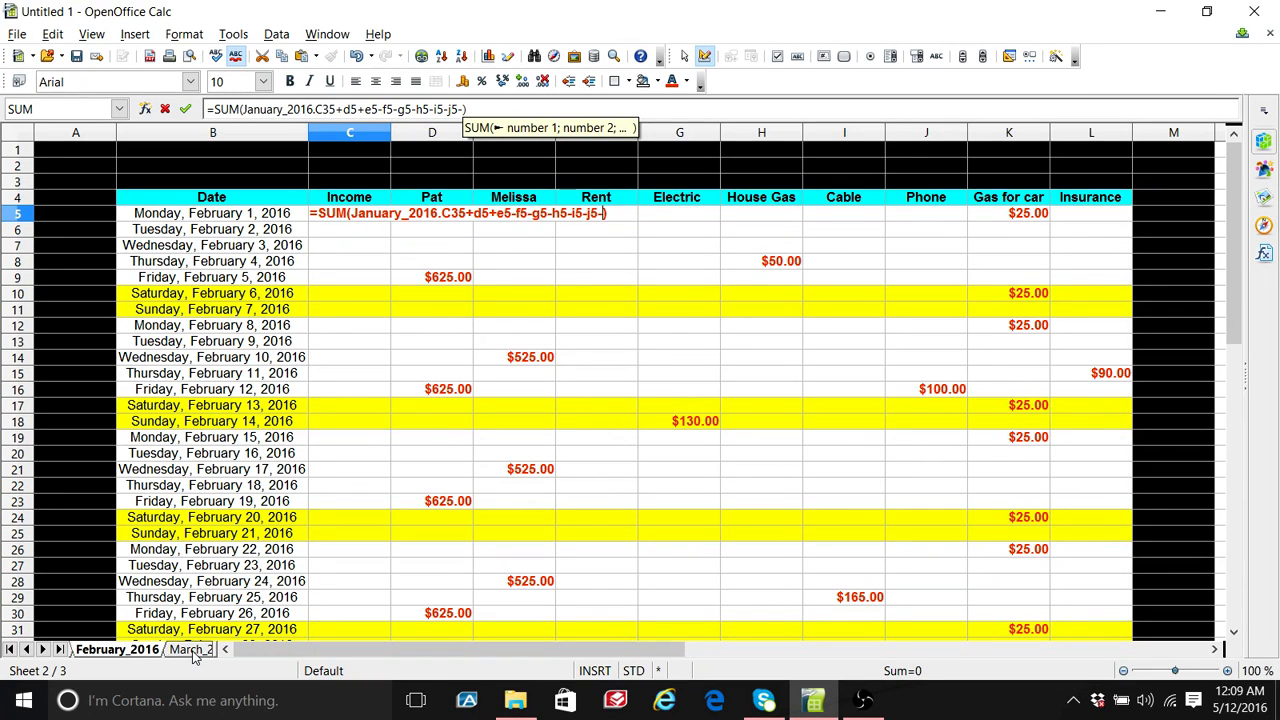
type("k5")
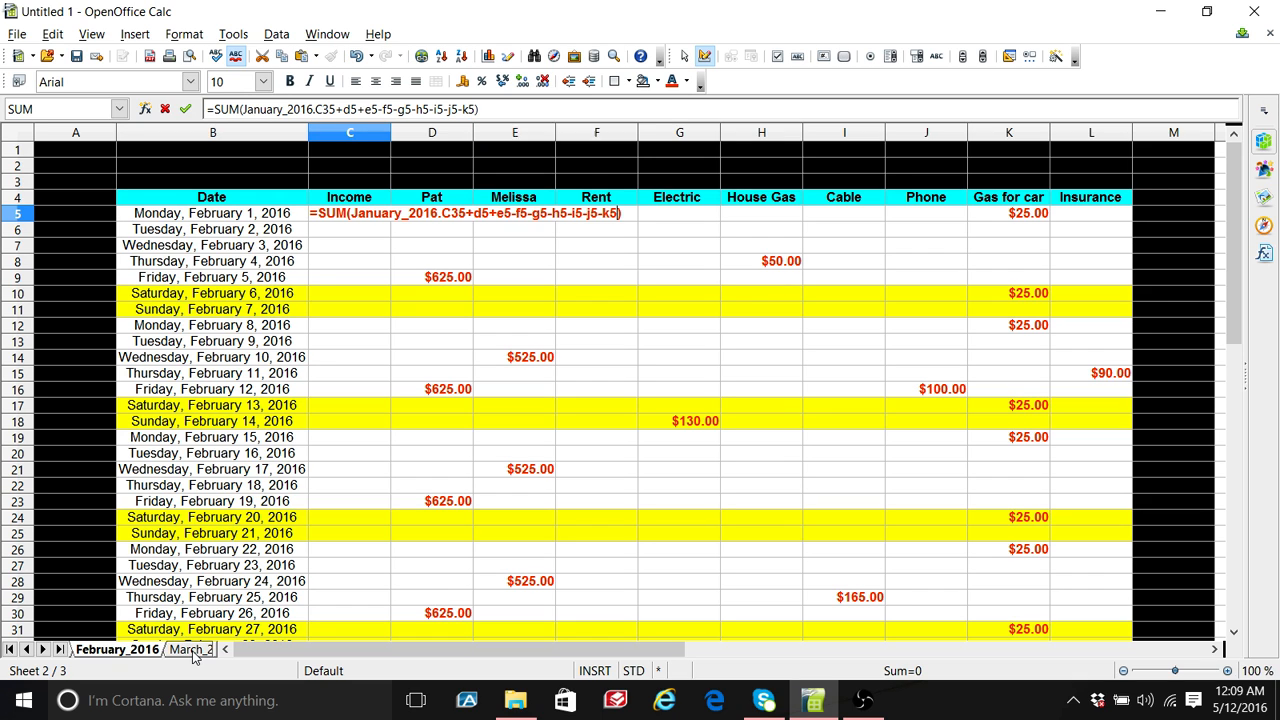
type("-l")
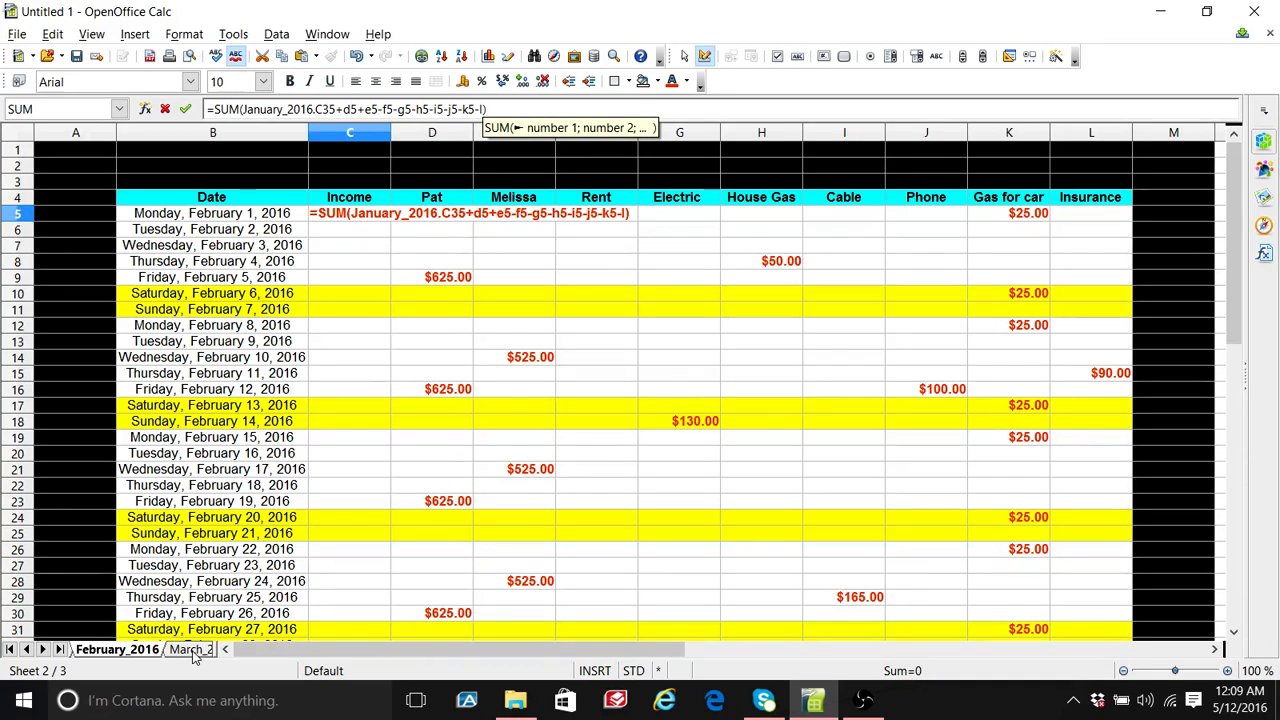
type("5")
key("Return")
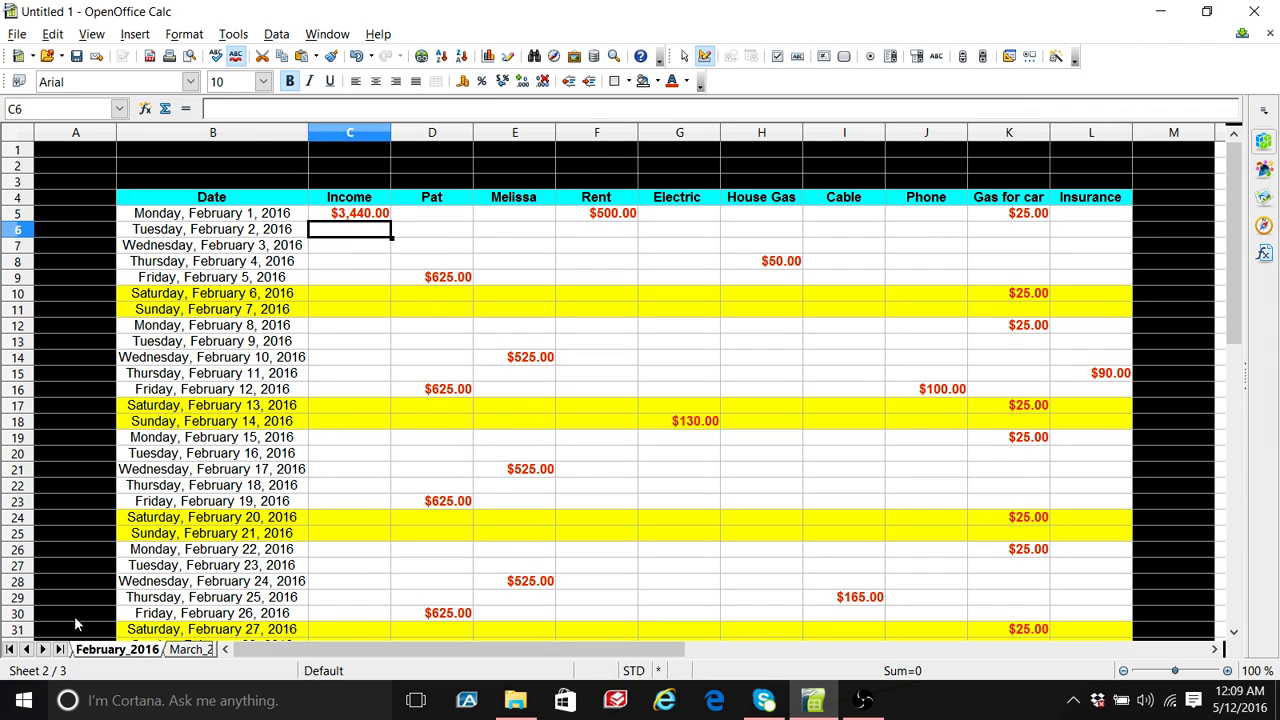
Step: Copy the Income formula from C5 into C6 for Tuesday, February 2
left_click(356, 216)
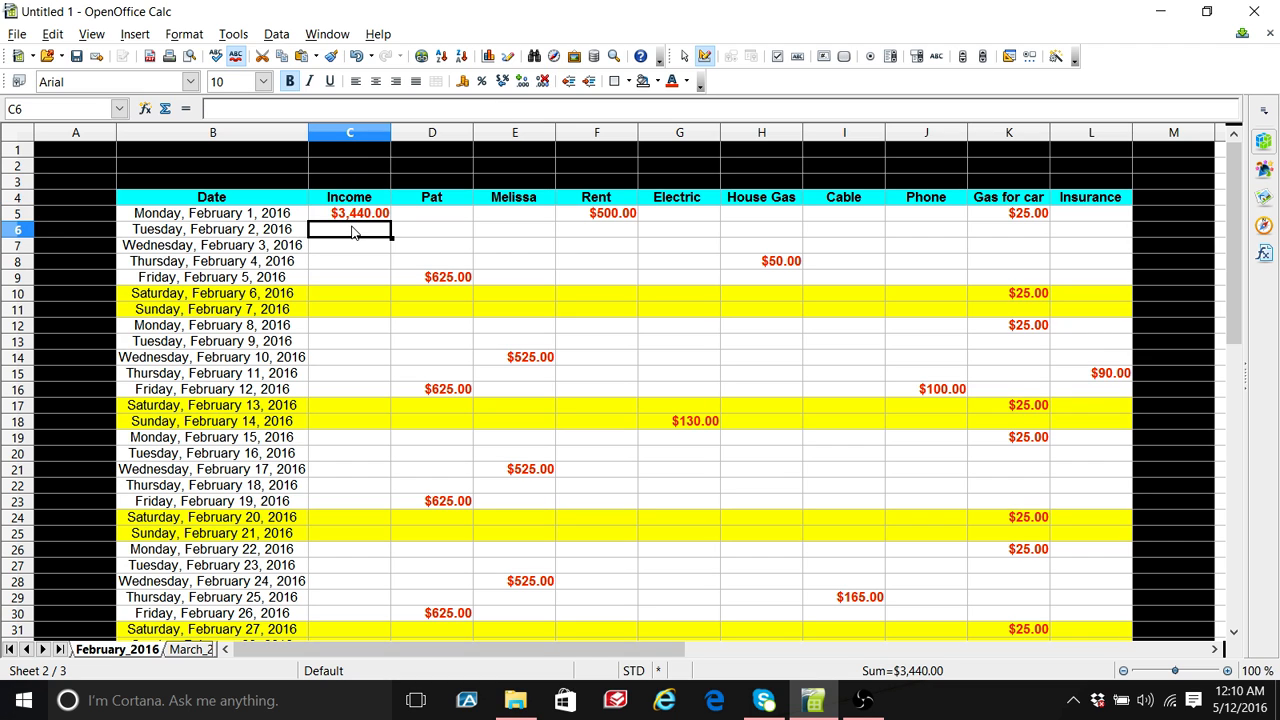
double_click(356, 220)
right_click(355, 220)
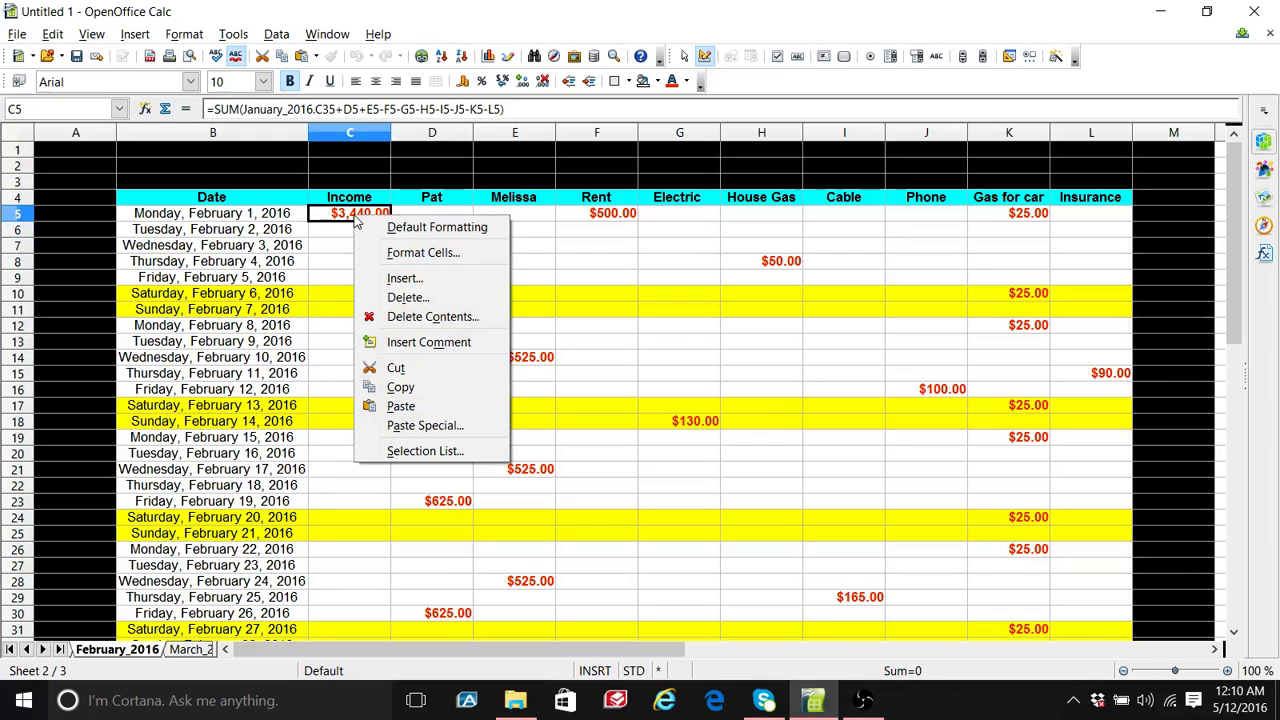
left_click(402, 388)
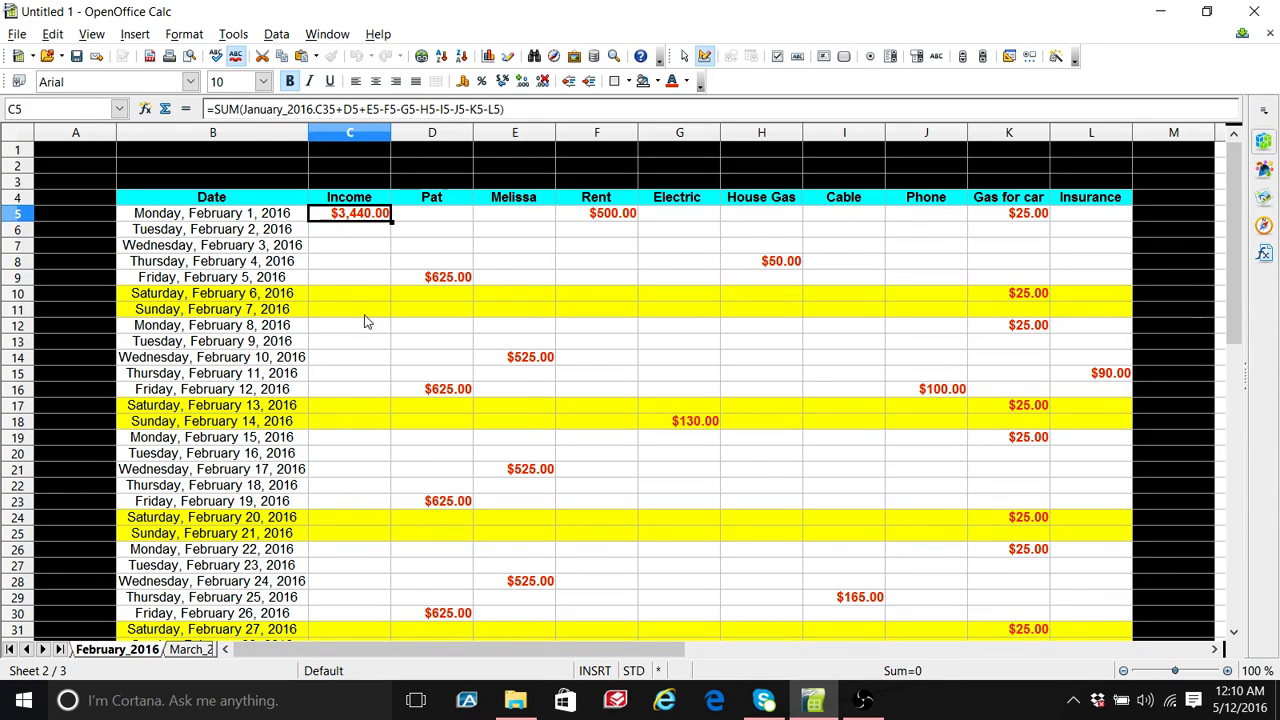
key("Escape")
left_click(352, 233)
right_click(352, 233)
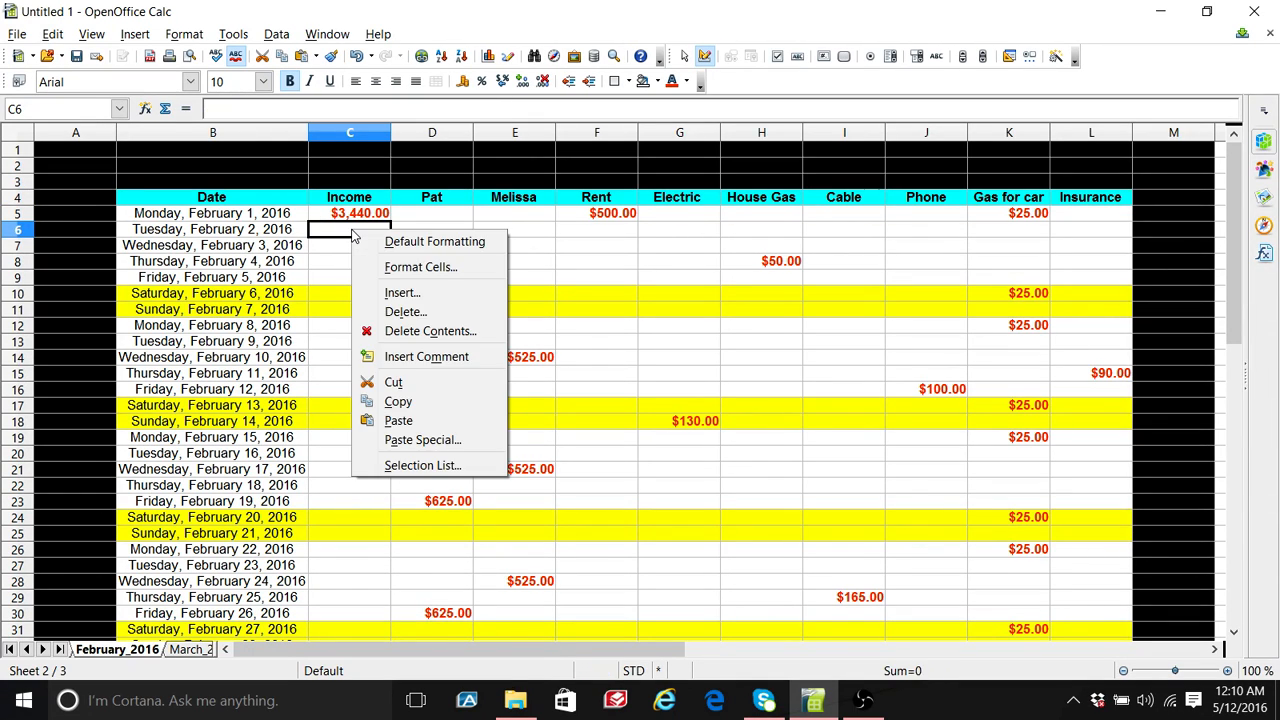
left_click(399, 420)
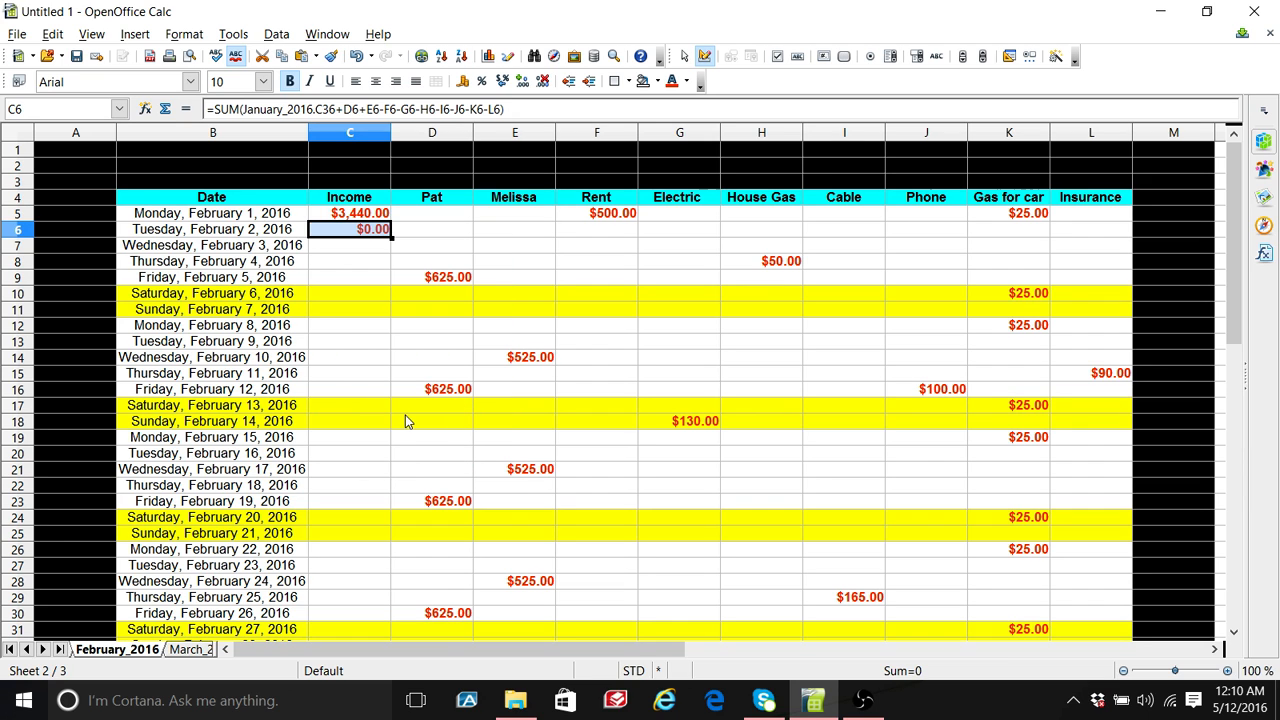
Step: Remove the January_2016.C36+ reference from the C6 formula, leaving =SUM(D6+E6-F6-G6-H6-I6-J6-K6-L6)
left_click(253, 110)
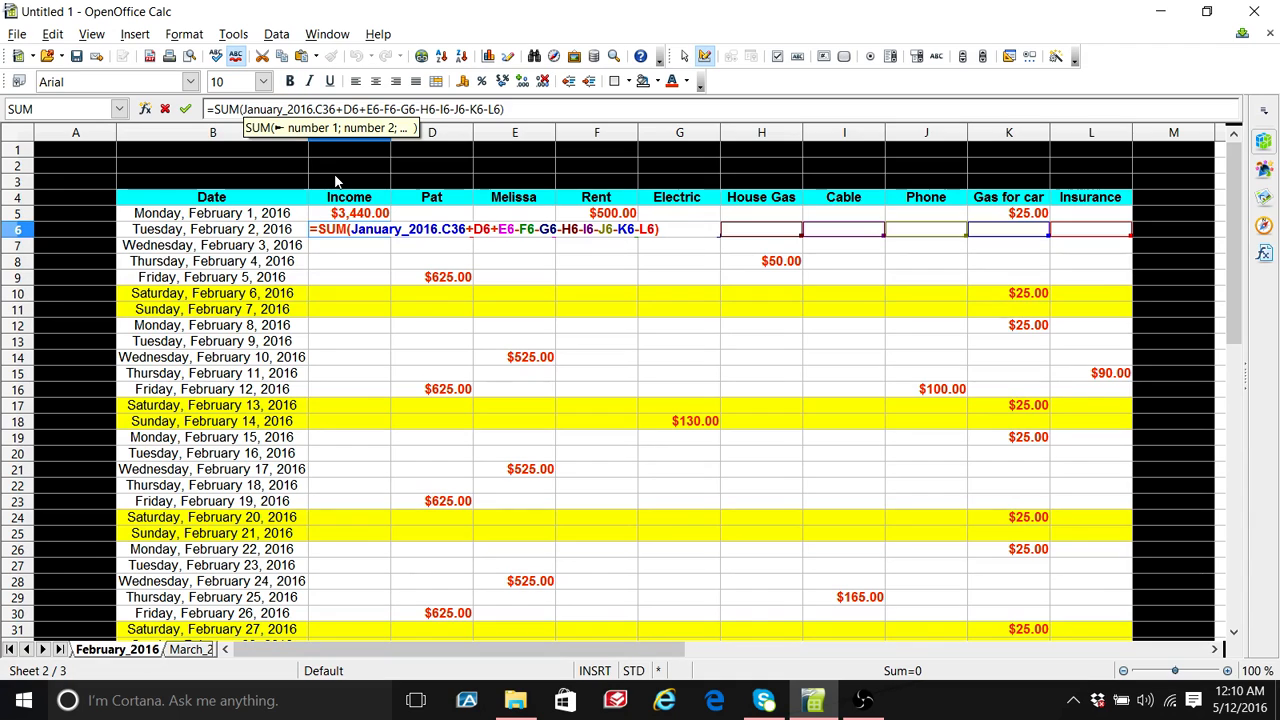
key("Delete")
key("Delete")
key("Delete")
key("Delete")
key("Delete")
key("Delete")
key("Delete")
key("Delete")
key("Delete")
key("Delete")
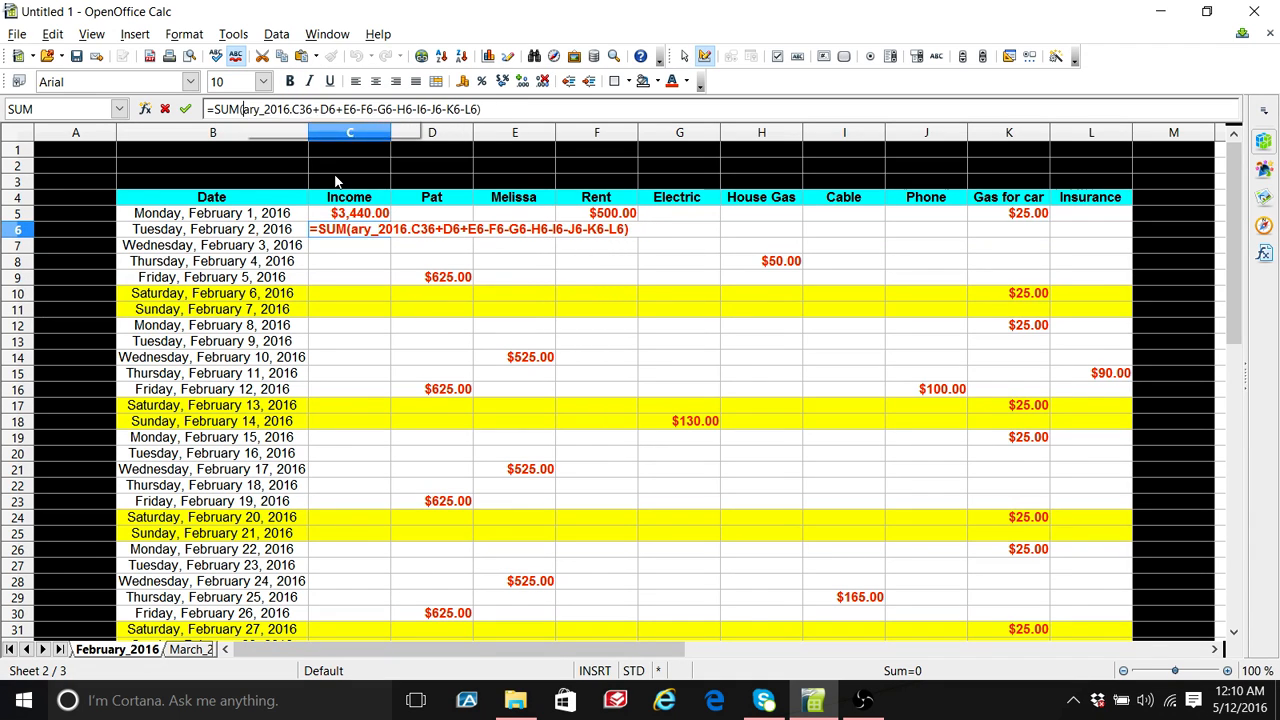
key("Delete")
key("Delete")
key("Delete")
key("Delete")
key("Delete")
key("Delete")
key("Delete")
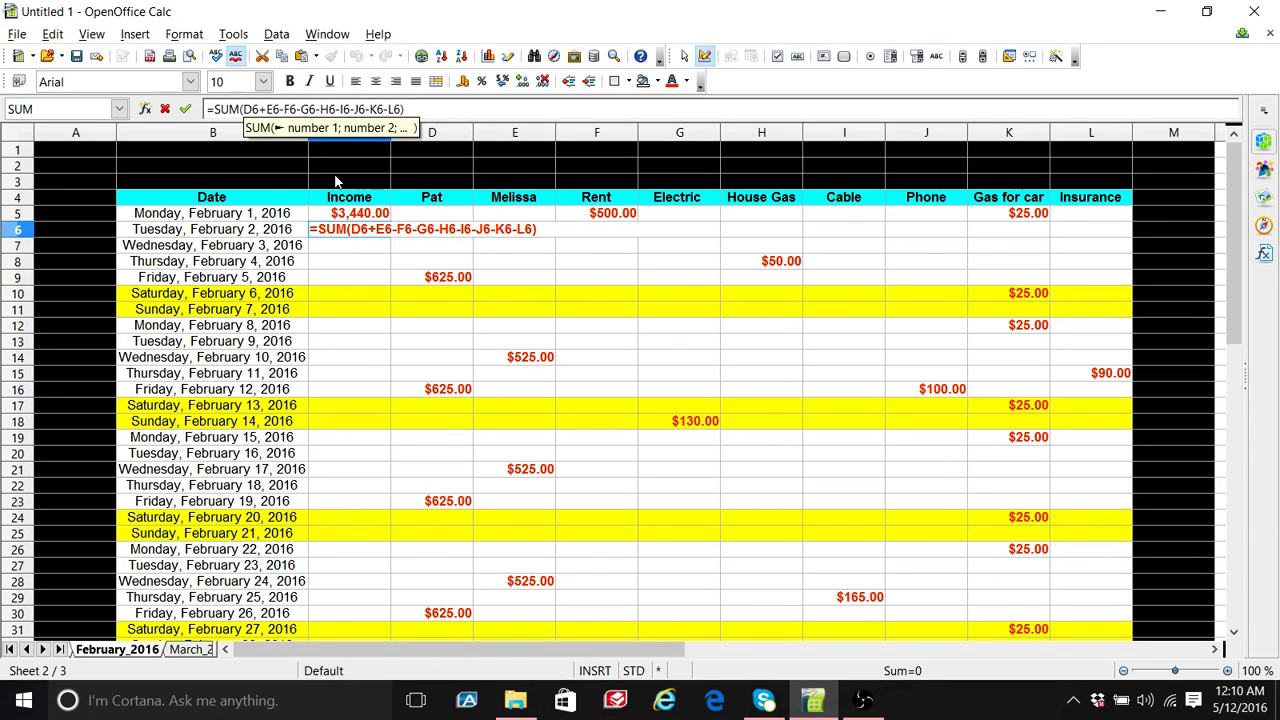
key("Return")
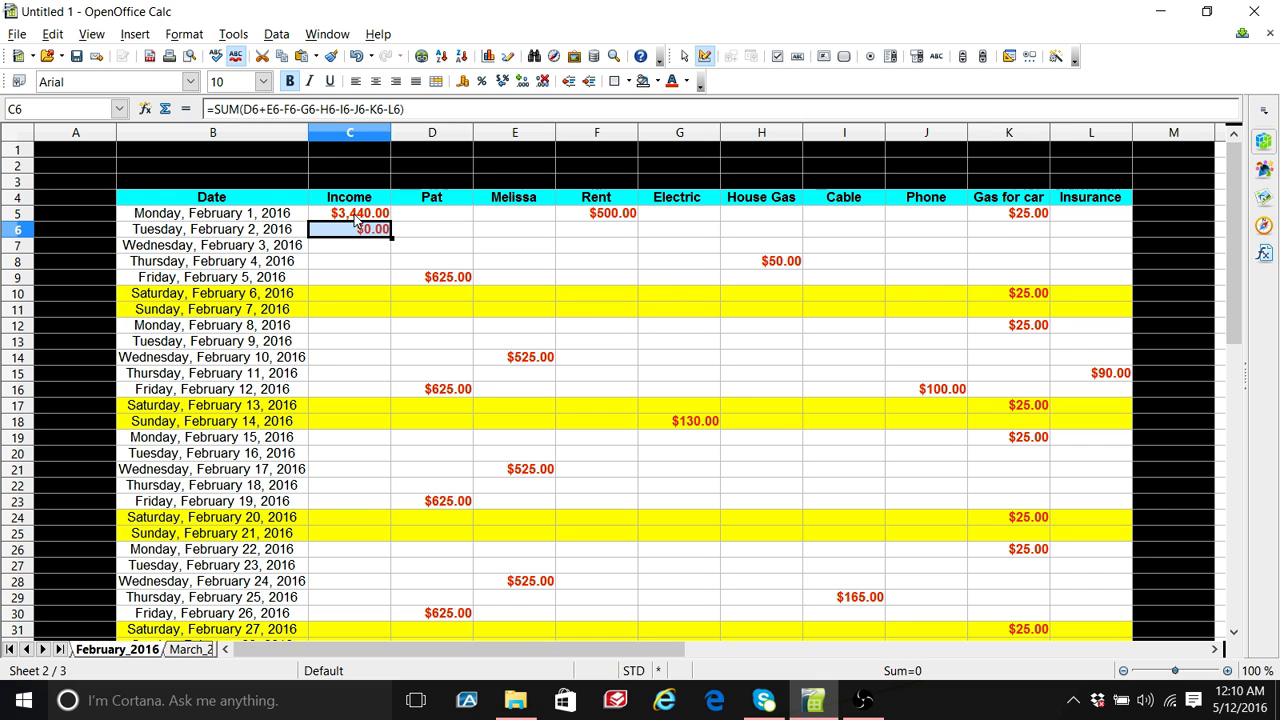
Step: Add the previous day's balance C5+ at the start of the C6 SUM formula and commit it
left_click(358, 216)
left_click(360, 233)
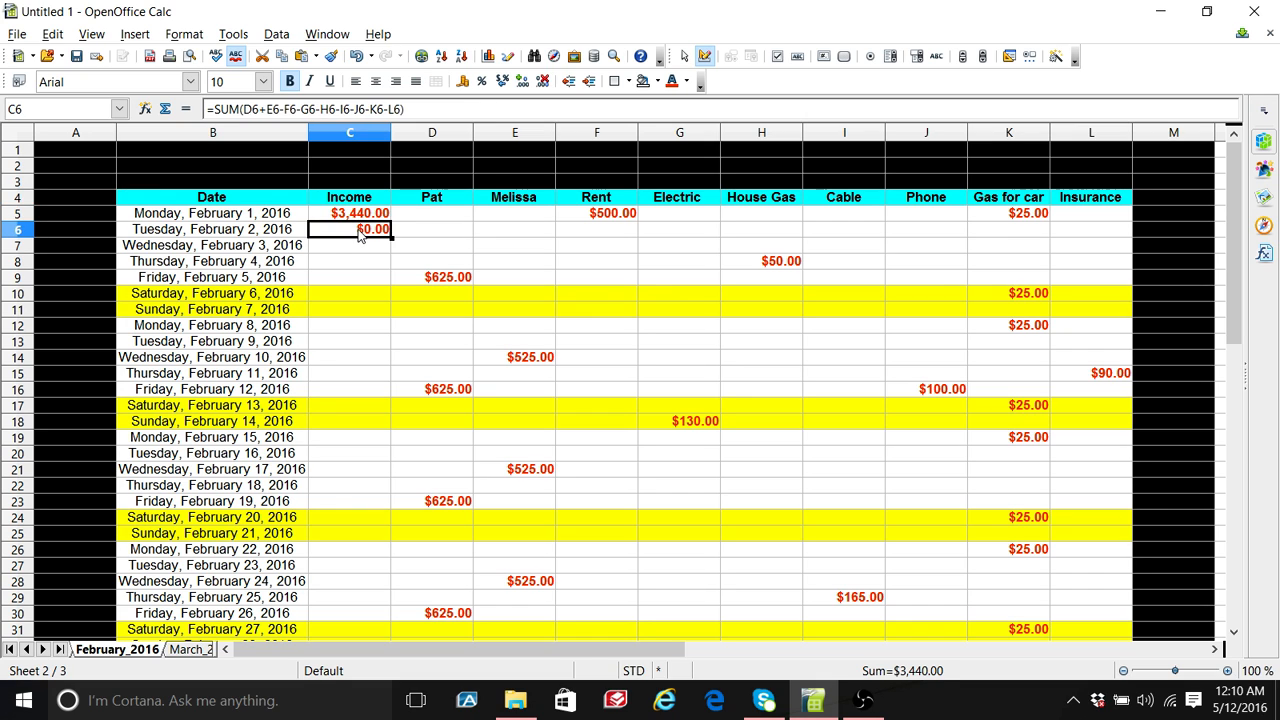
left_click(246, 109)
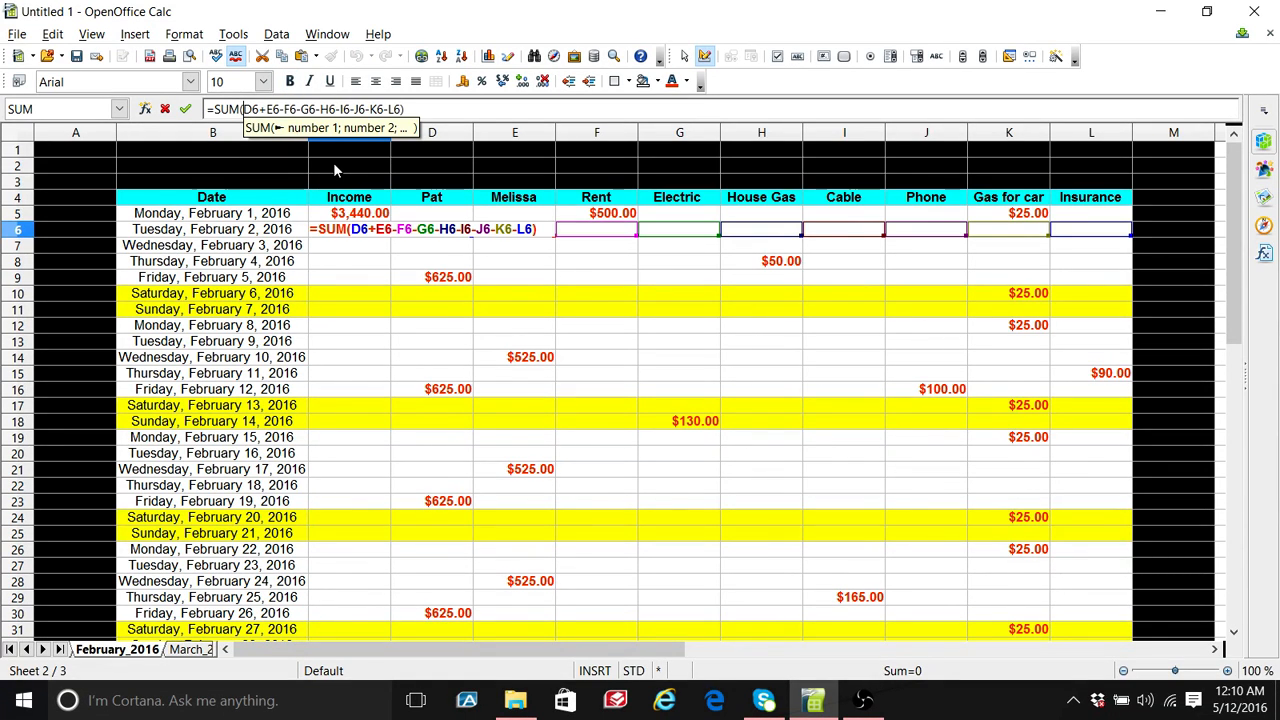
left_click(357, 217)
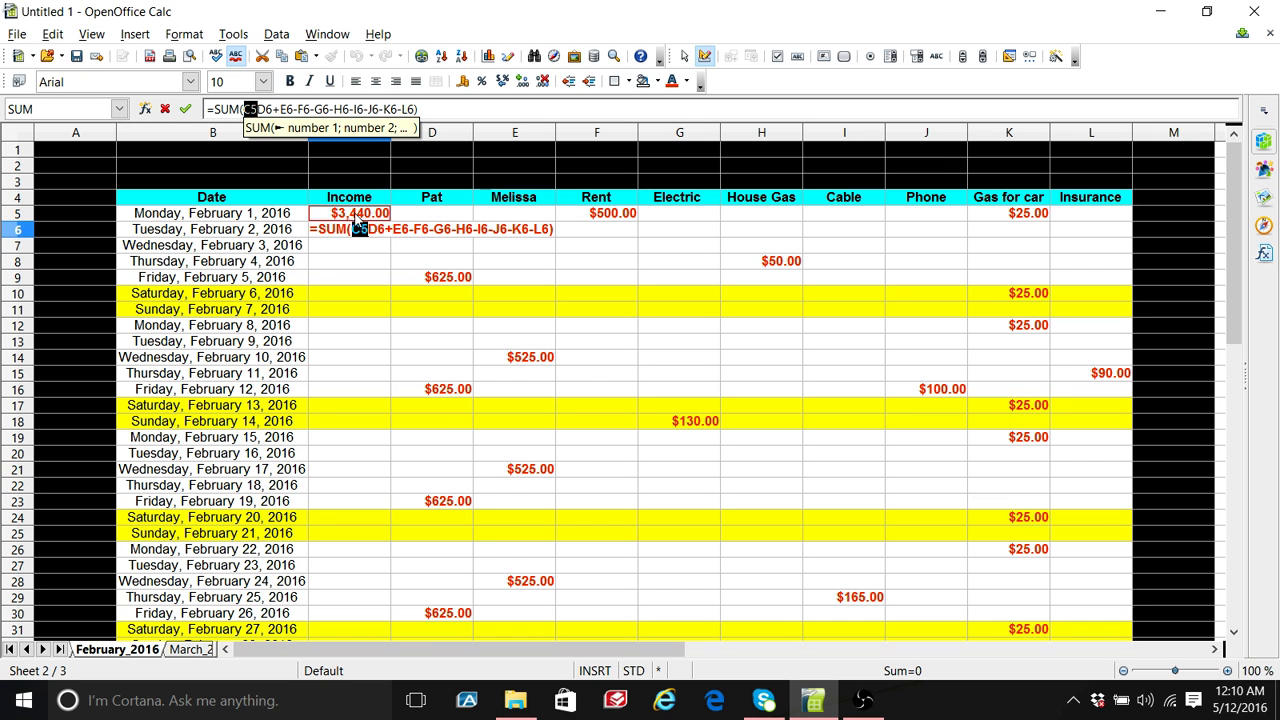
type("+")
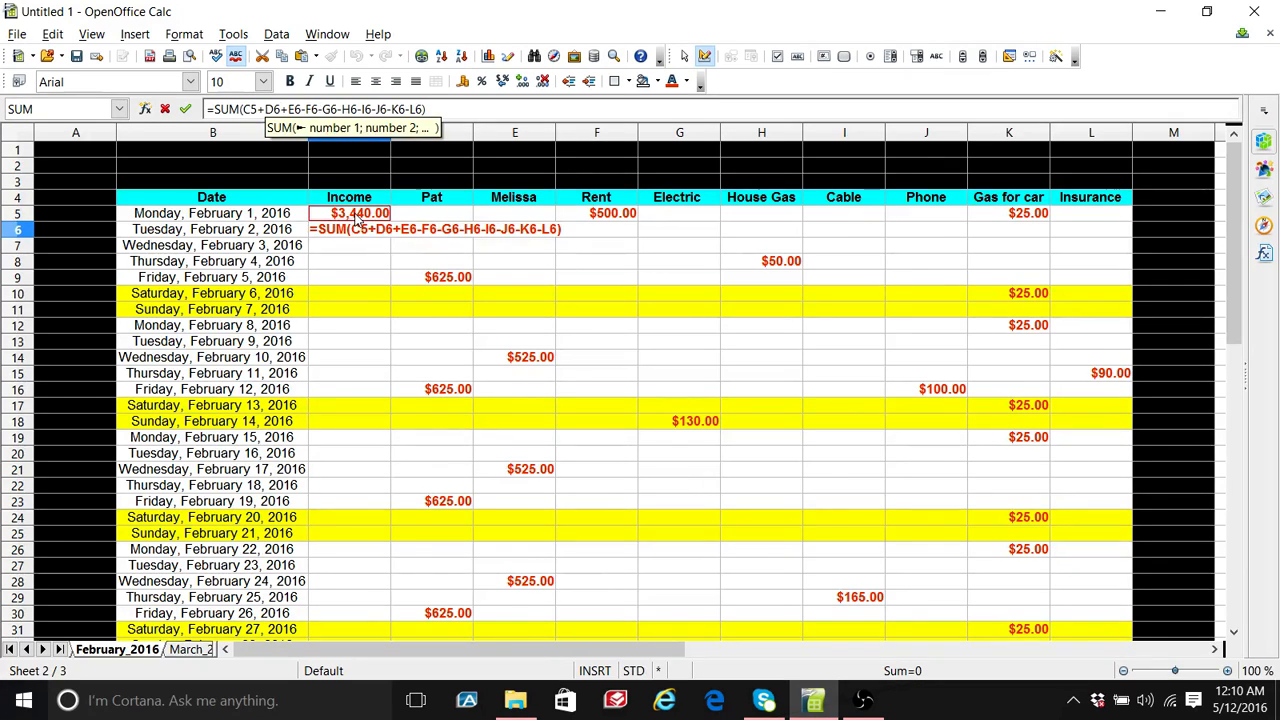
key("Return")
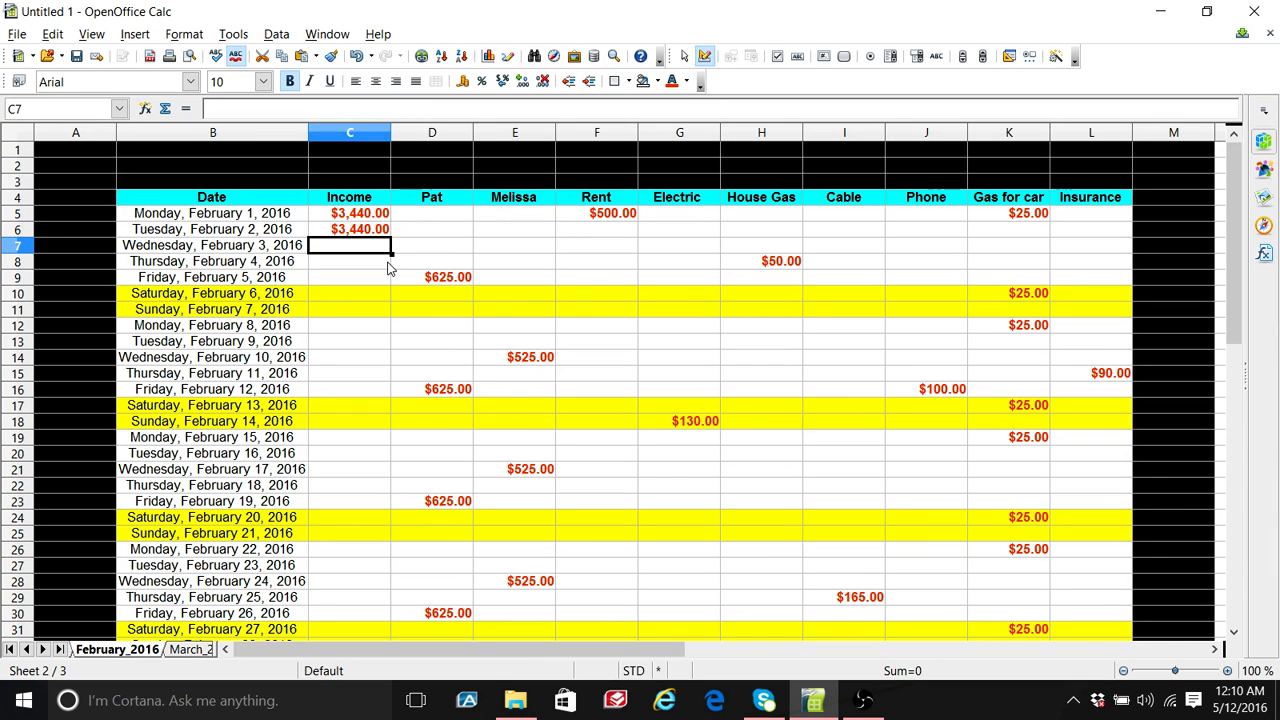
Step: Fill the C6 Income formula down through C33 for Monday, February 29
left_click(364, 216)
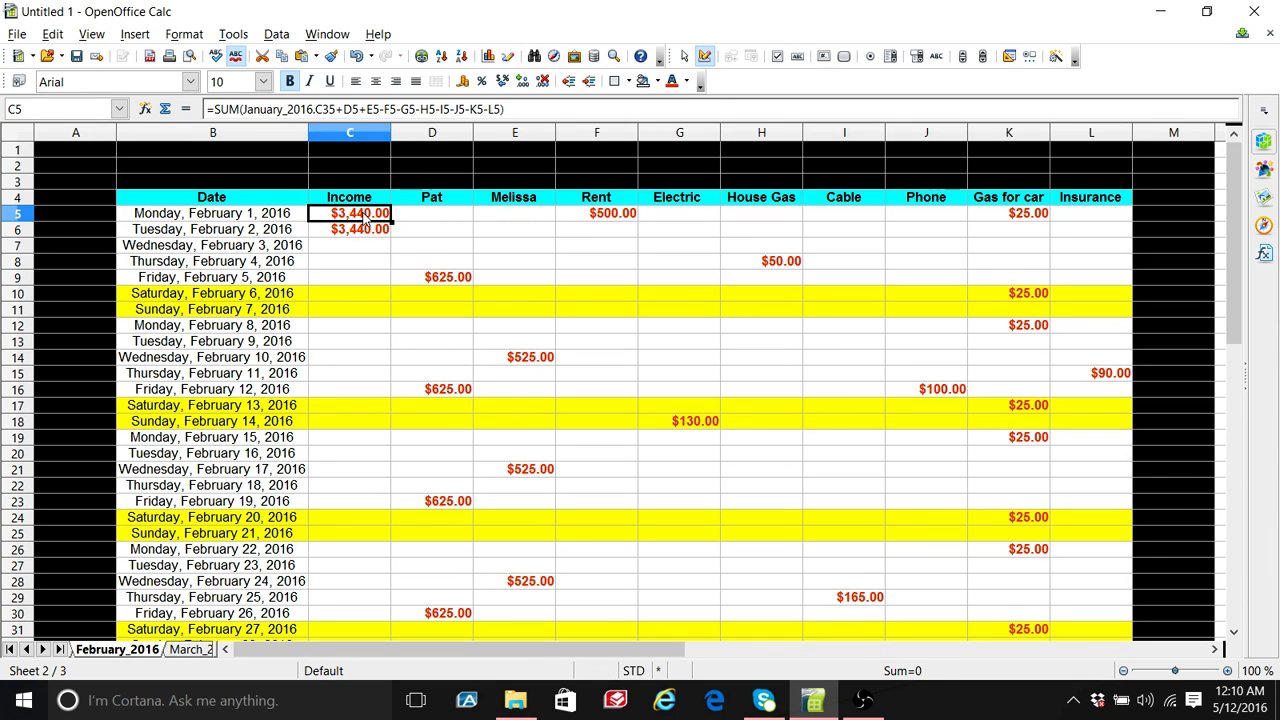
left_click(390, 232)
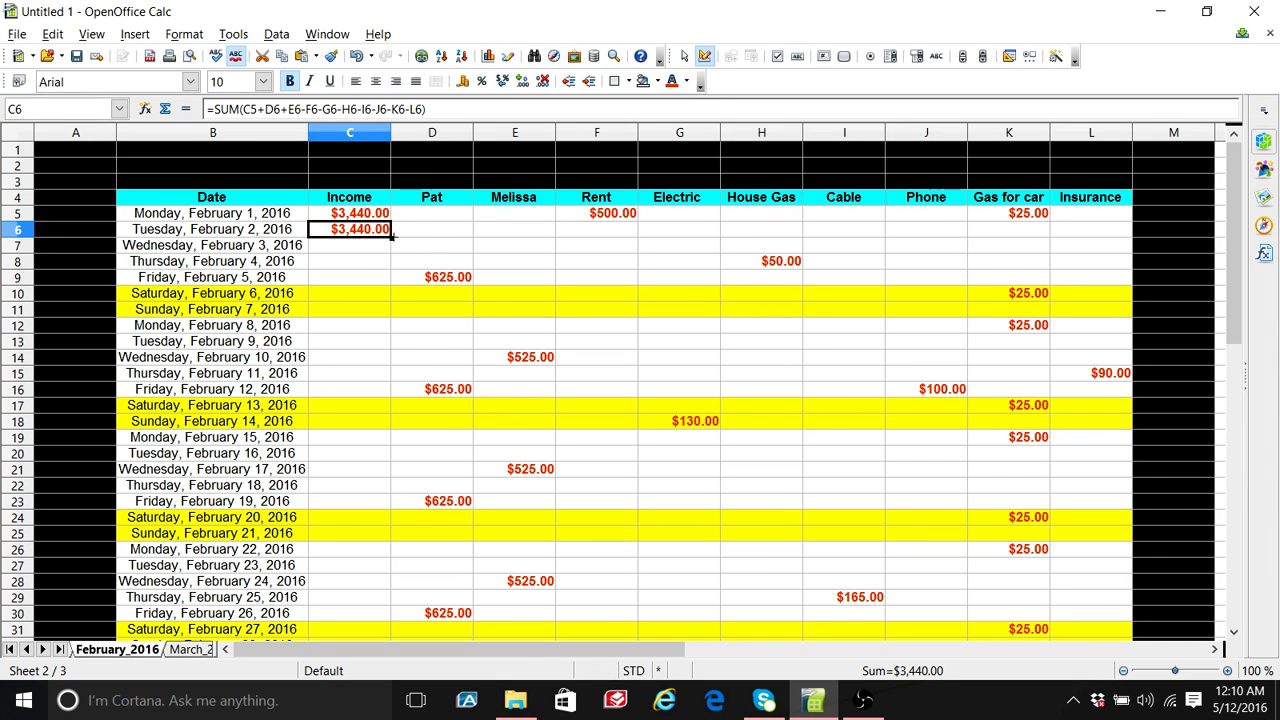
left_click_drag(391, 236, 391, 288)
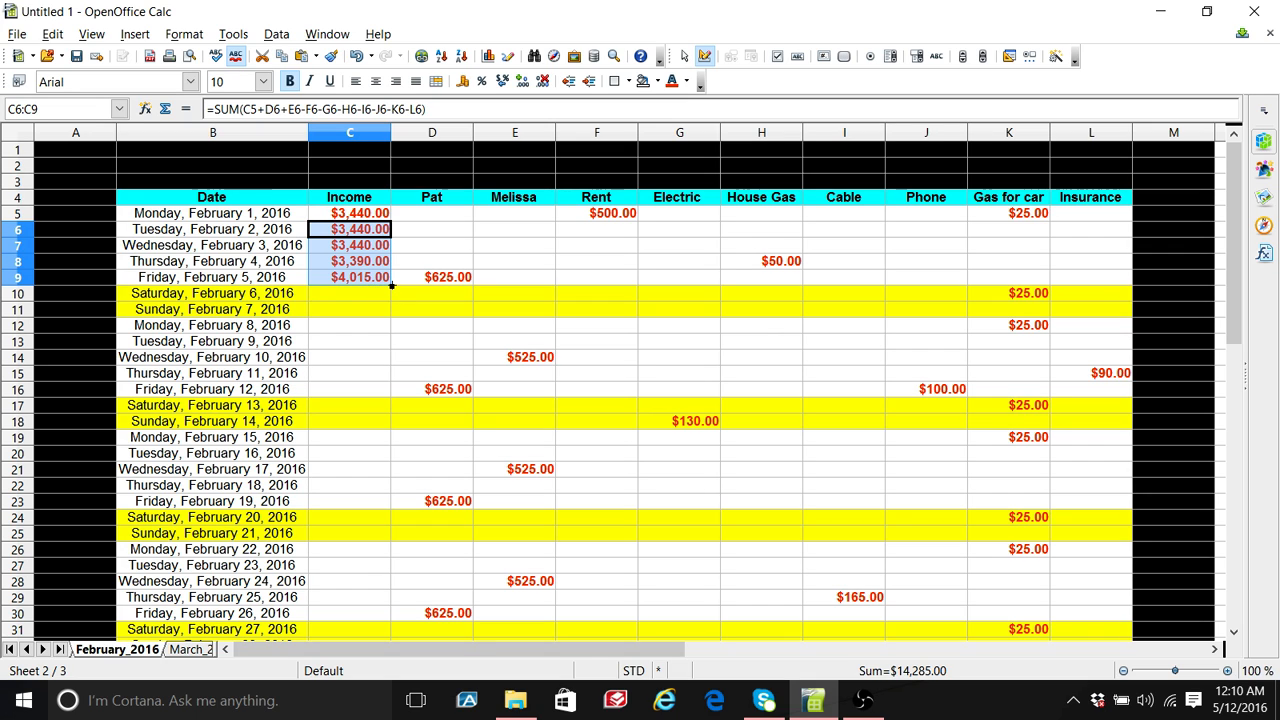
left_click_drag(391, 286, 363, 479)
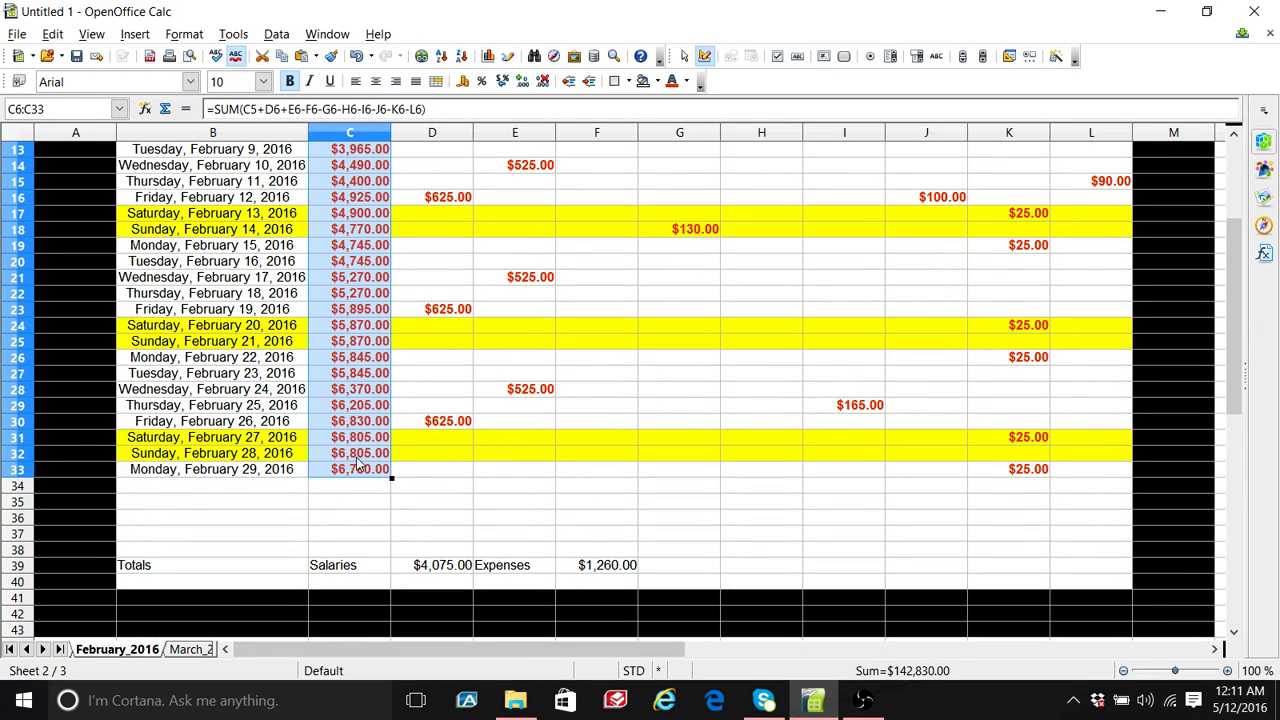
Step: Restore the yellow background on the weekend Income cells C10:C11, C17:C18, C24:C25 and C31:C32
left_click(358, 440)
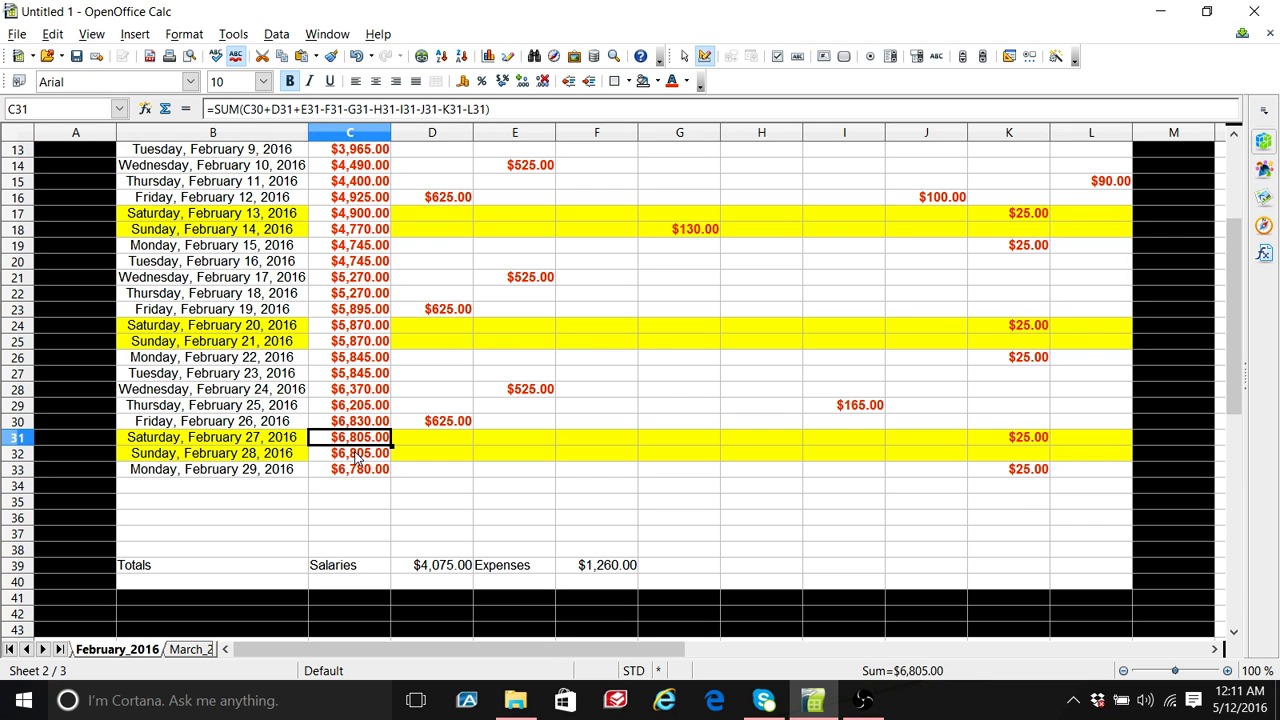
left_click(358, 456, "shift")
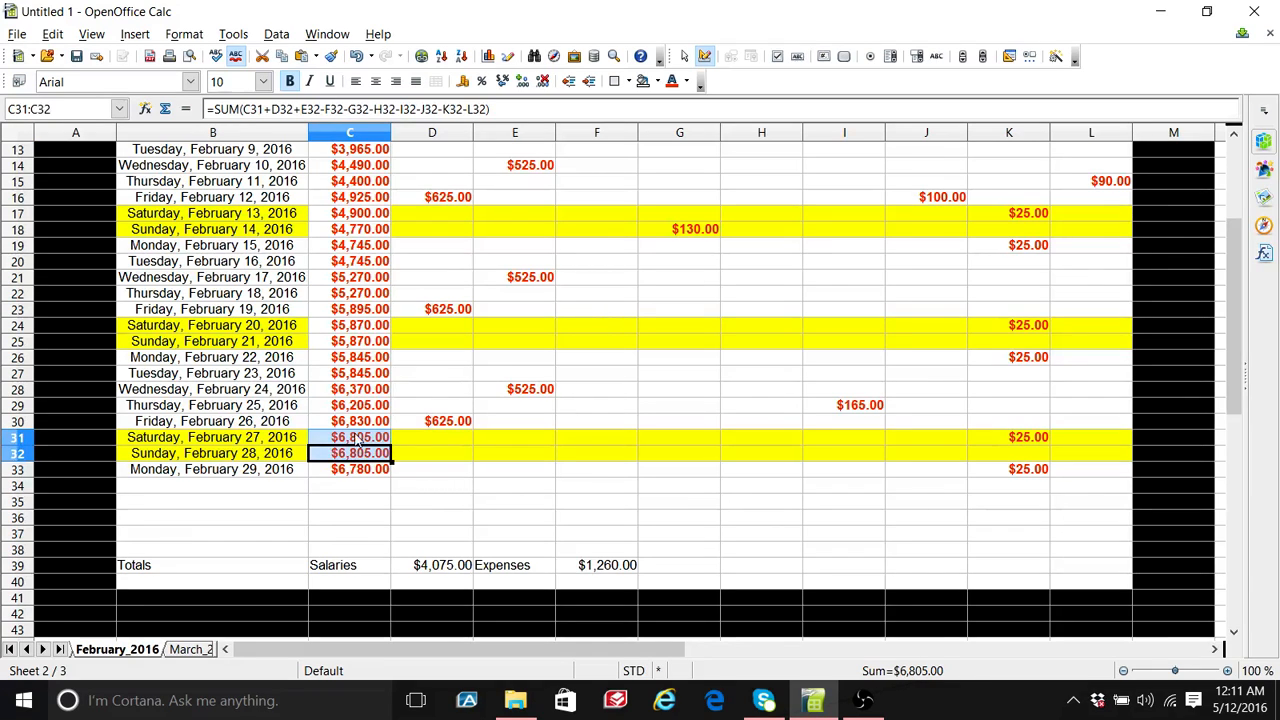
left_click(357, 342, "ctrl")
left_click(354, 326, "ctrl")
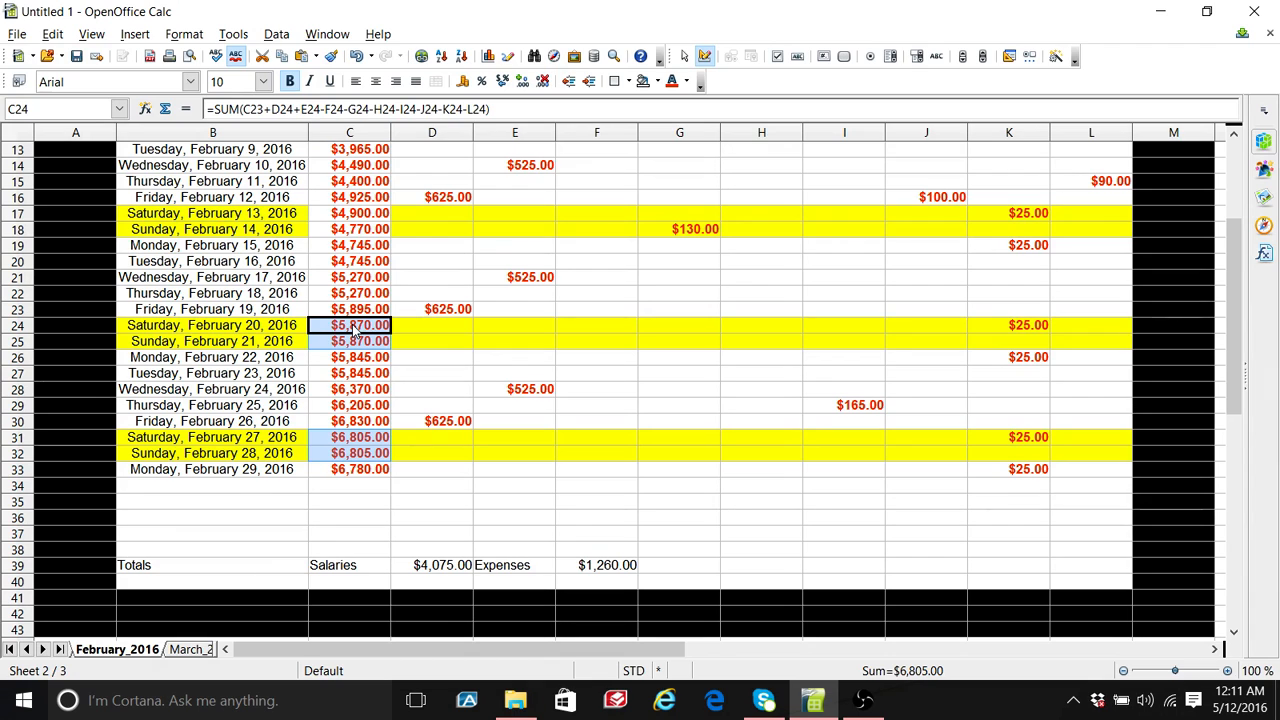
left_click(342, 232, "ctrl")
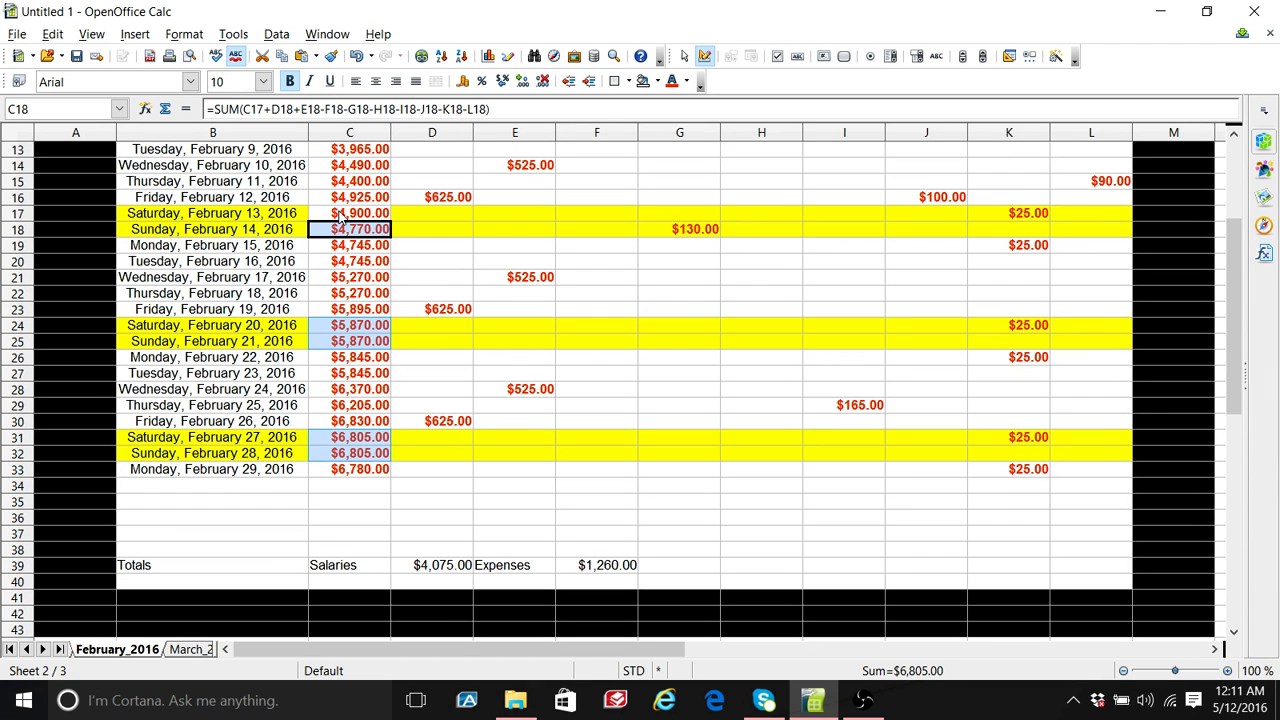
left_click(342, 215, "ctrl")
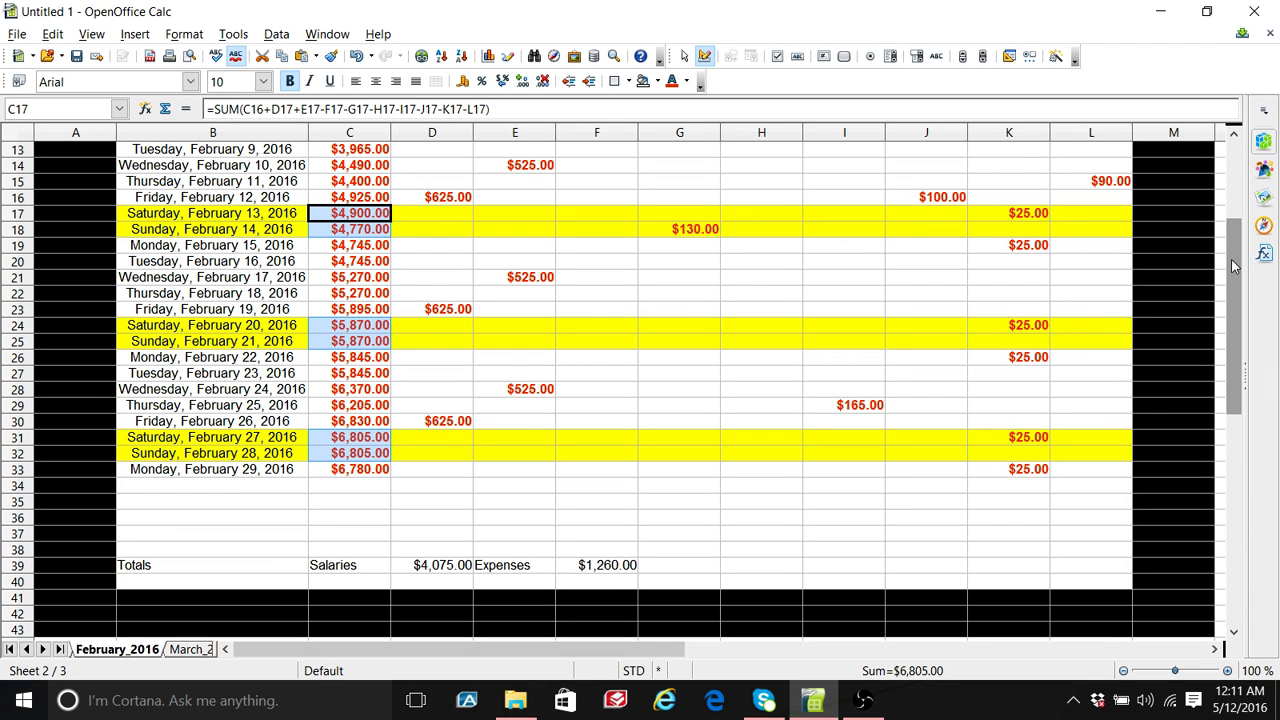
left_click_drag(1234, 266, 1236, 222)
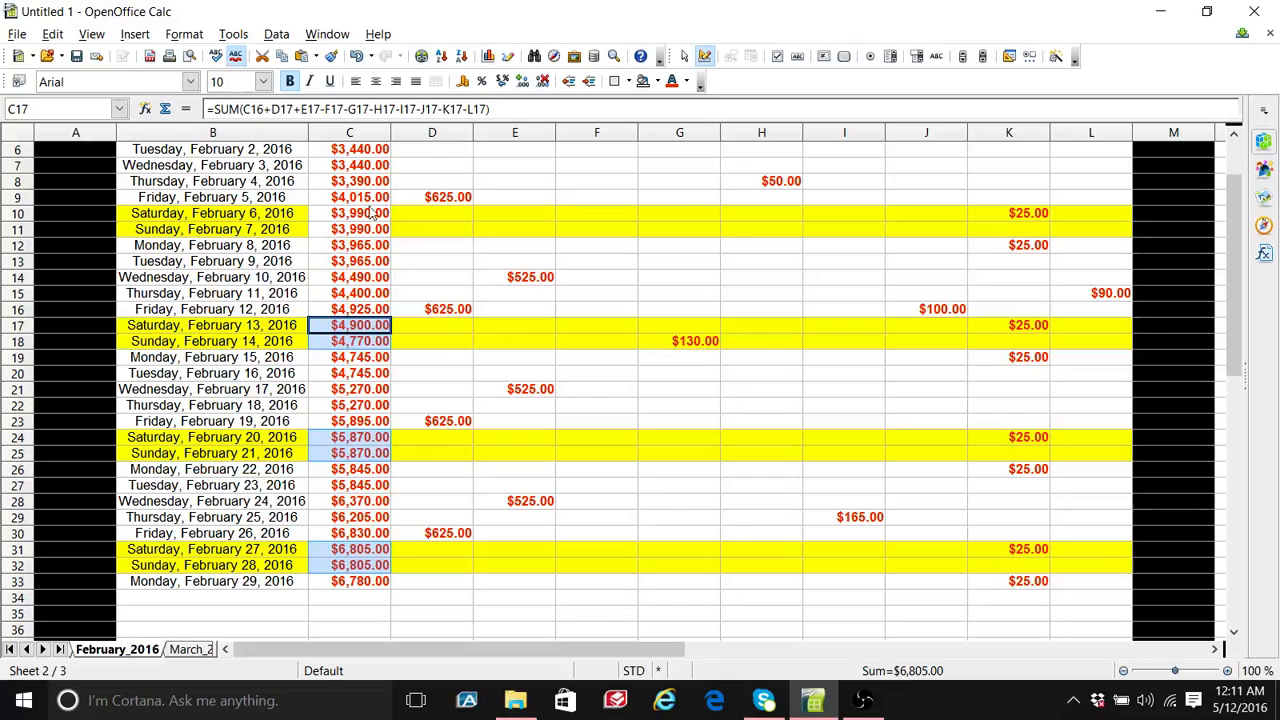
left_click(370, 214, "ctrl")
left_click(369, 232, "ctrl")
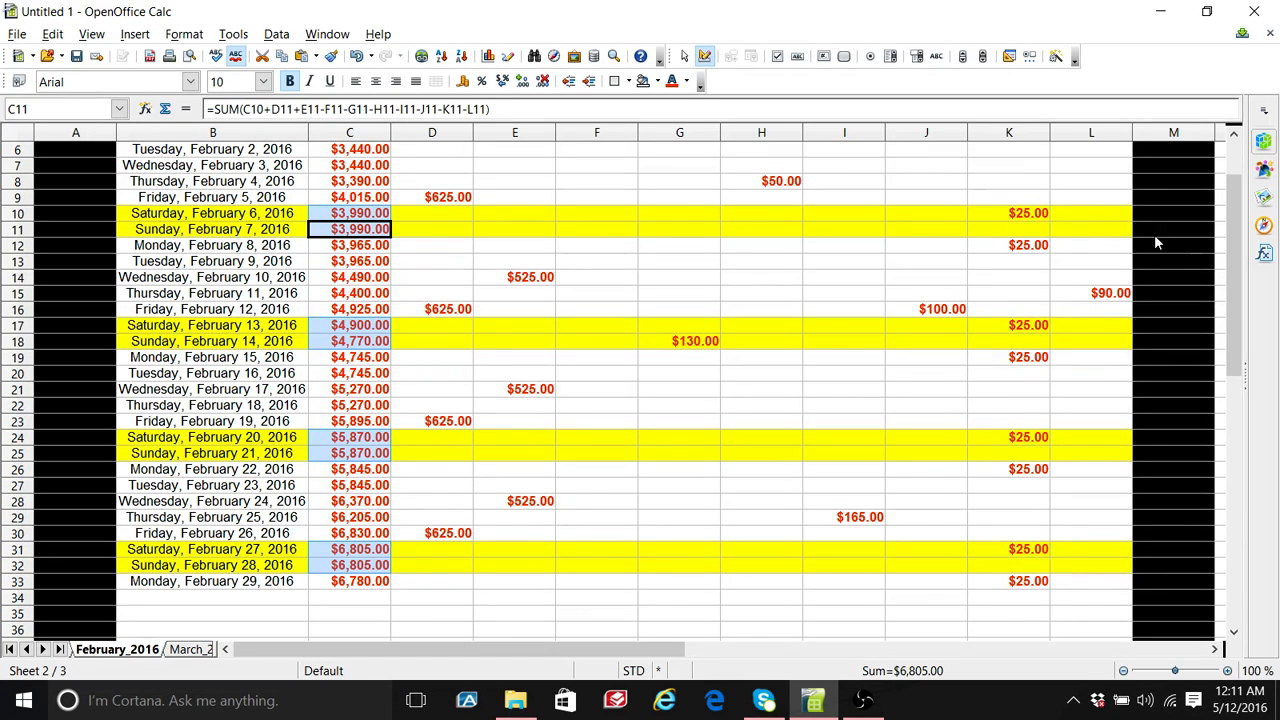
left_click_drag(1234, 272, 1235, 240)
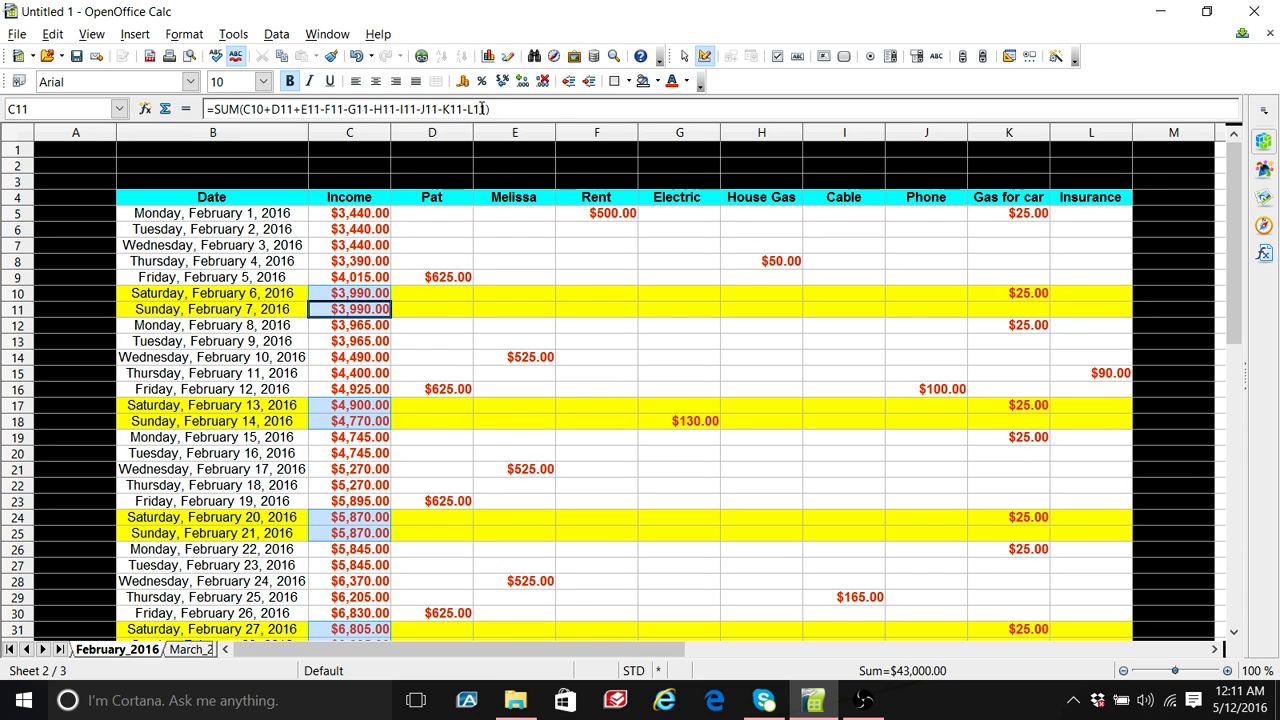
left_click(657, 82)
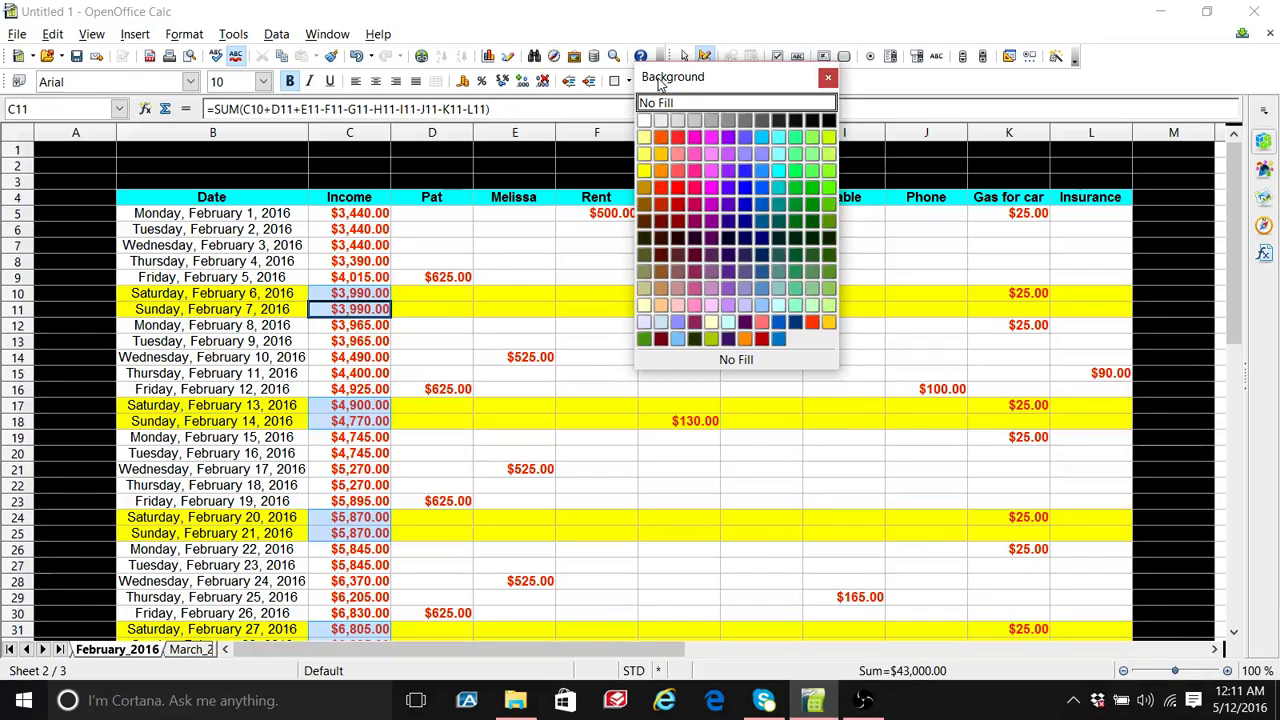
left_click(647, 173)
left_click(533, 280)
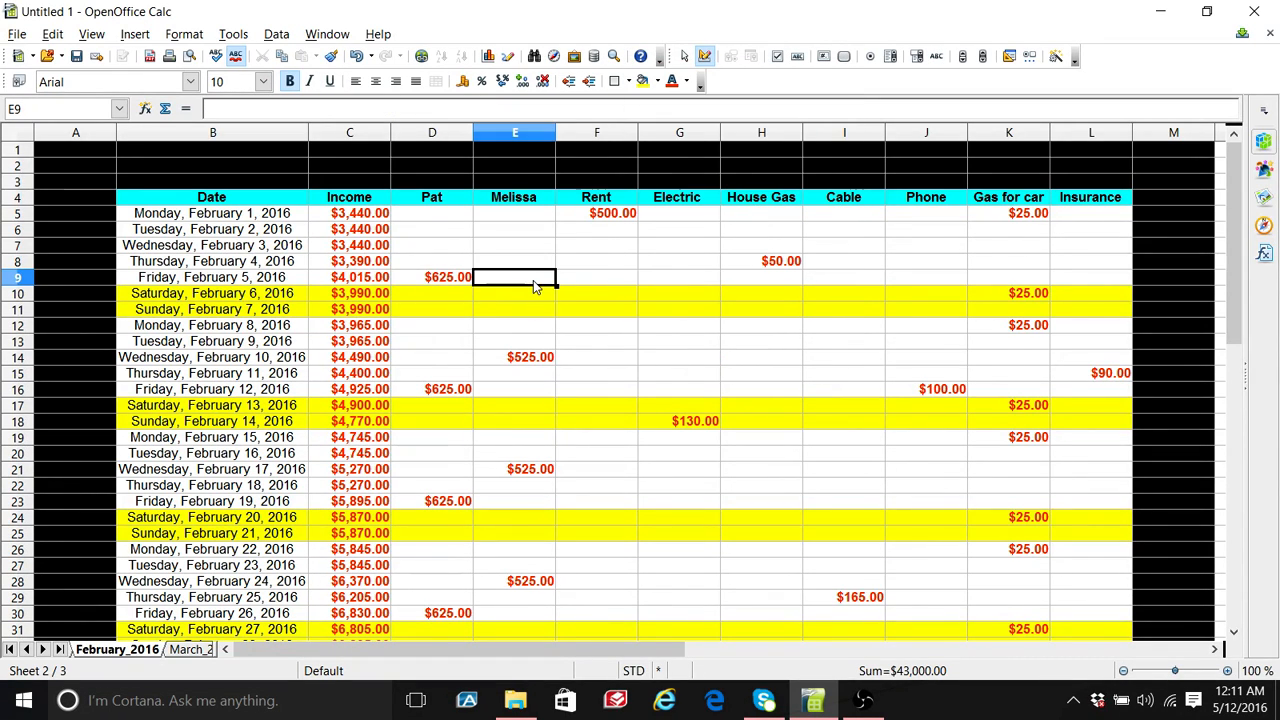
Step: Enter 25 as the Gas for car expense in K9 for Friday, February 5, and delete the February 1 amount in K5
left_click(617, 217)
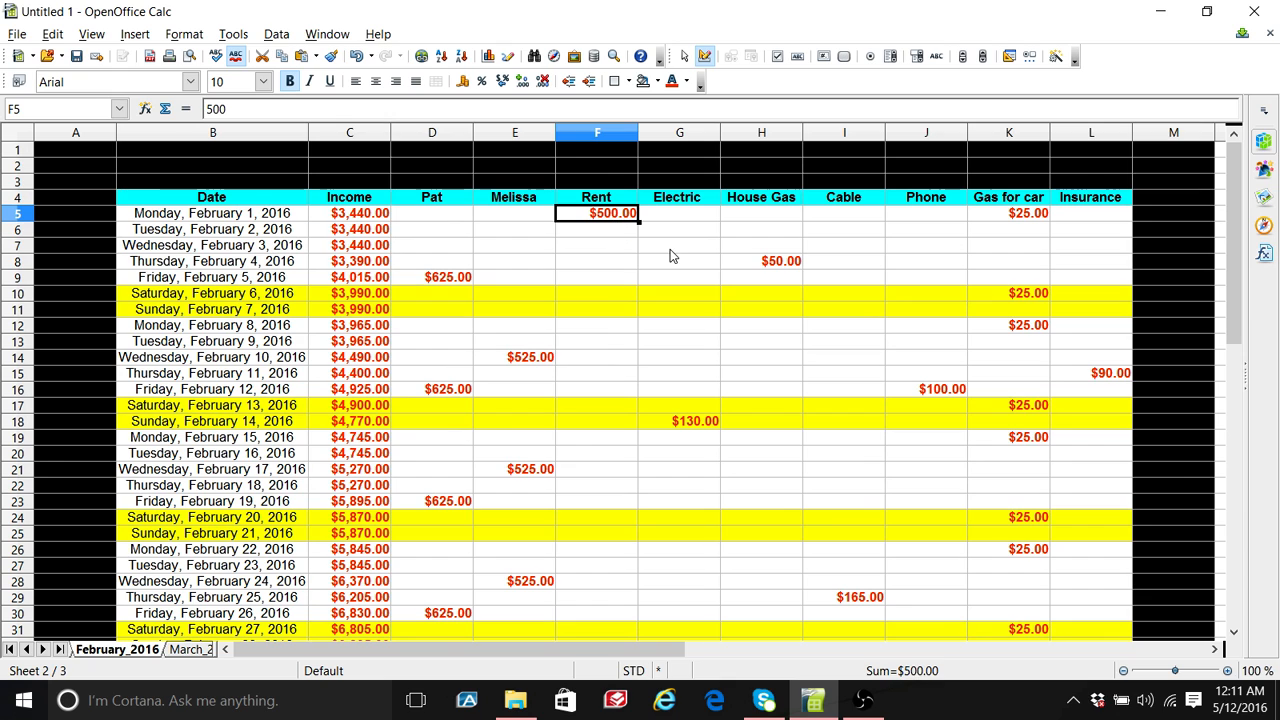
left_click(771, 268)
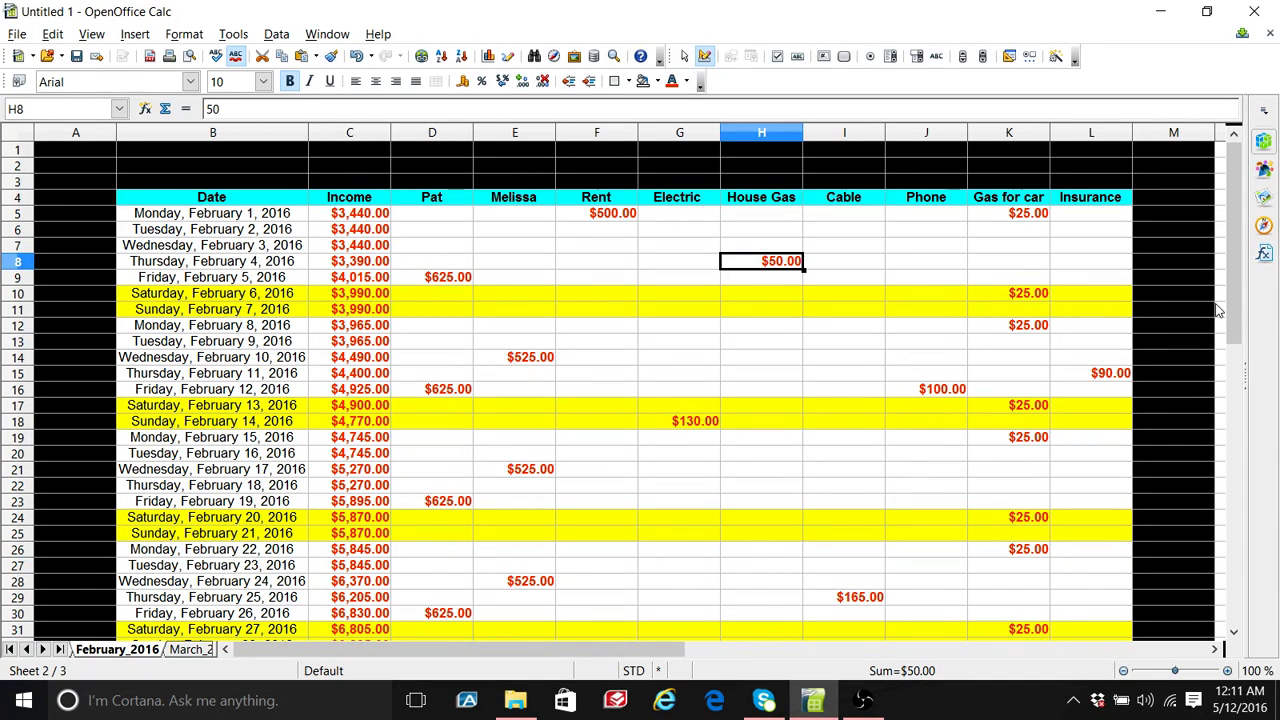
left_click(1026, 281)
type("25")
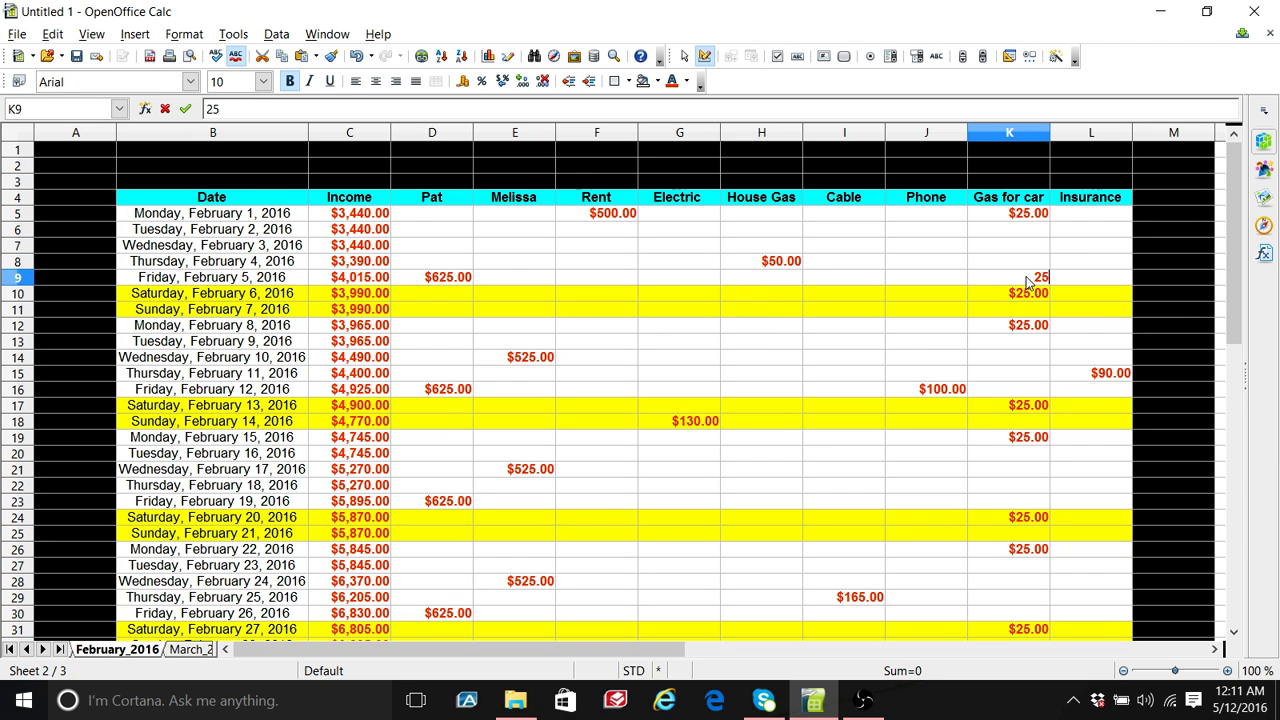
key("Return")
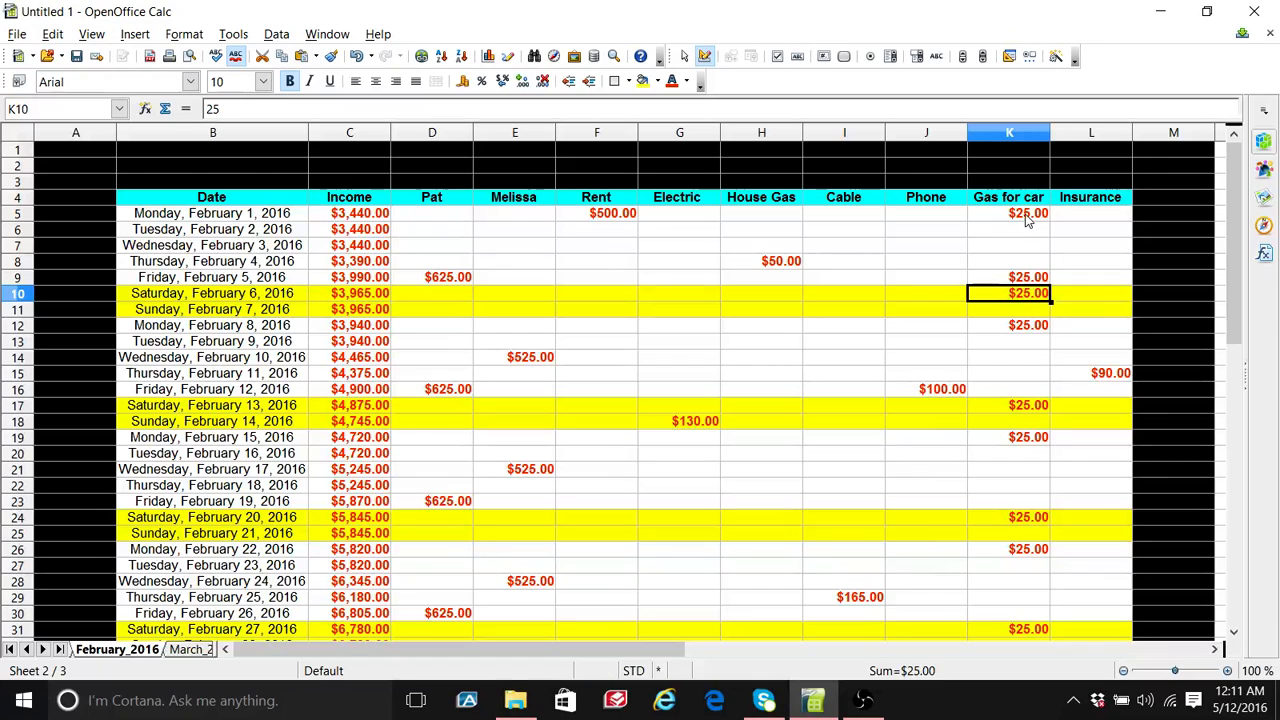
left_click(1026, 220)
key("BackSpace")
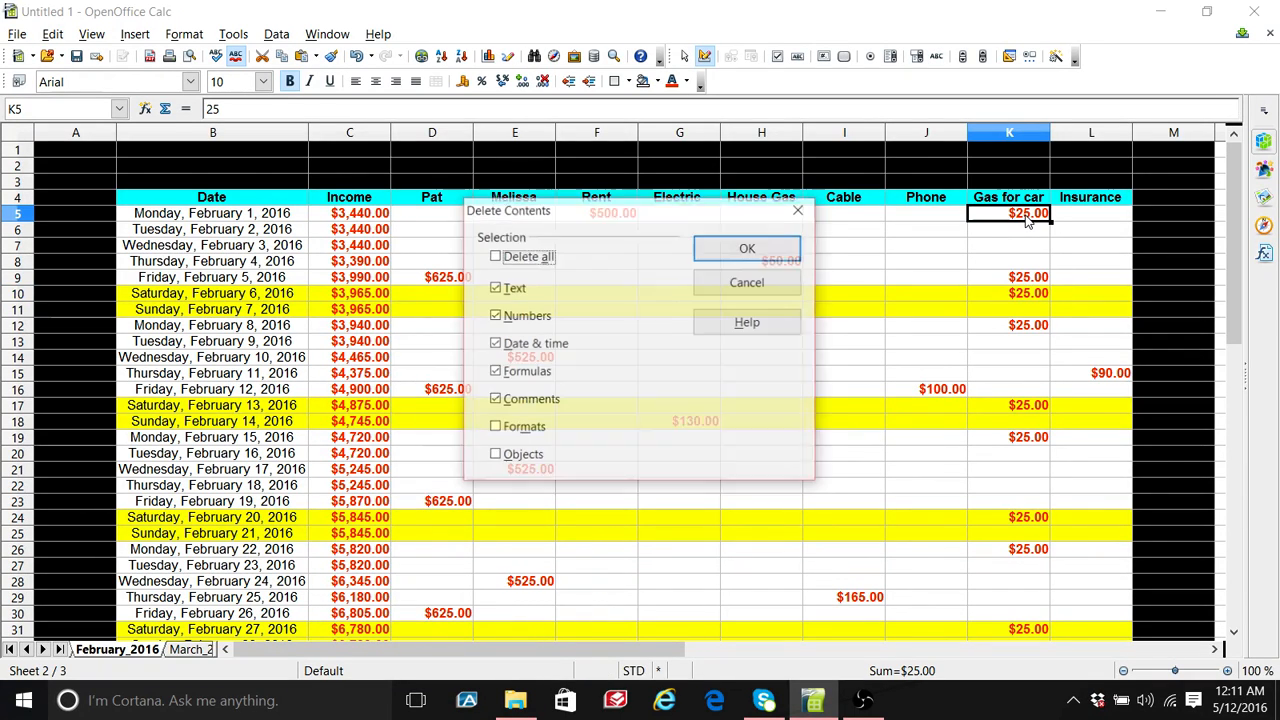
left_click(792, 246)
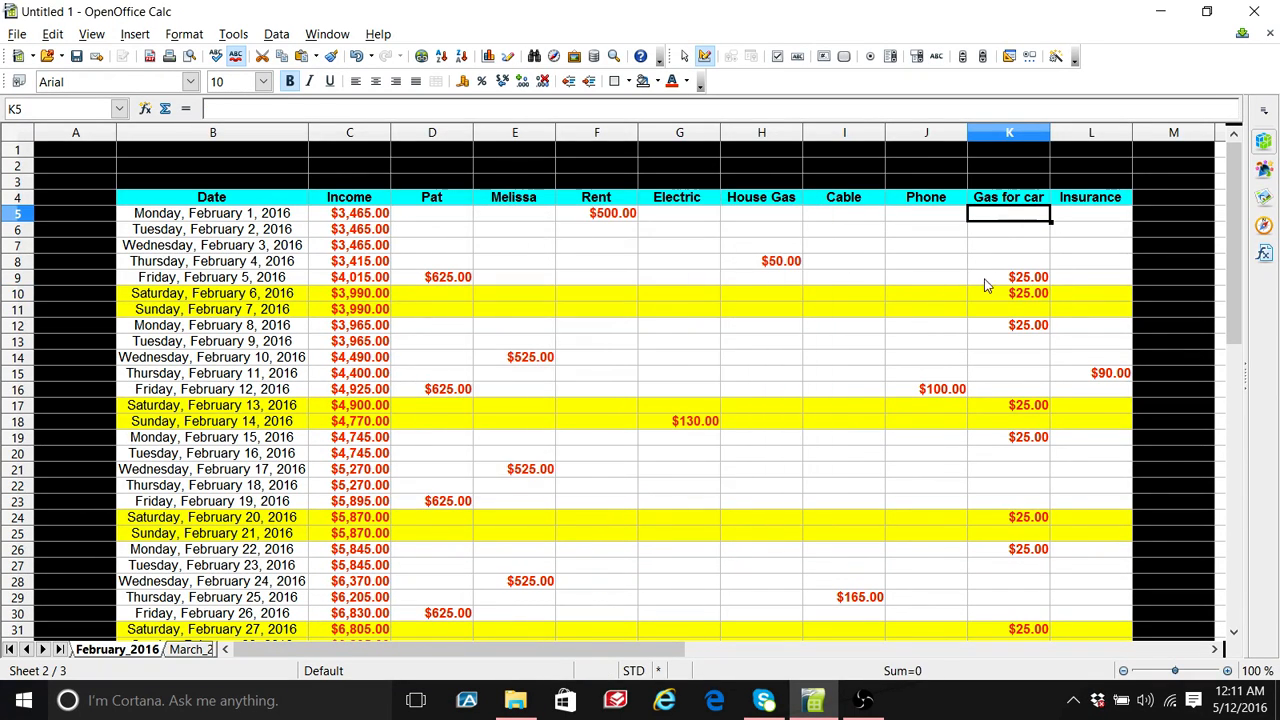
Step: Delete the Gas for car amounts in K10 and K12 for February 6 and February 8
left_click(1026, 300)
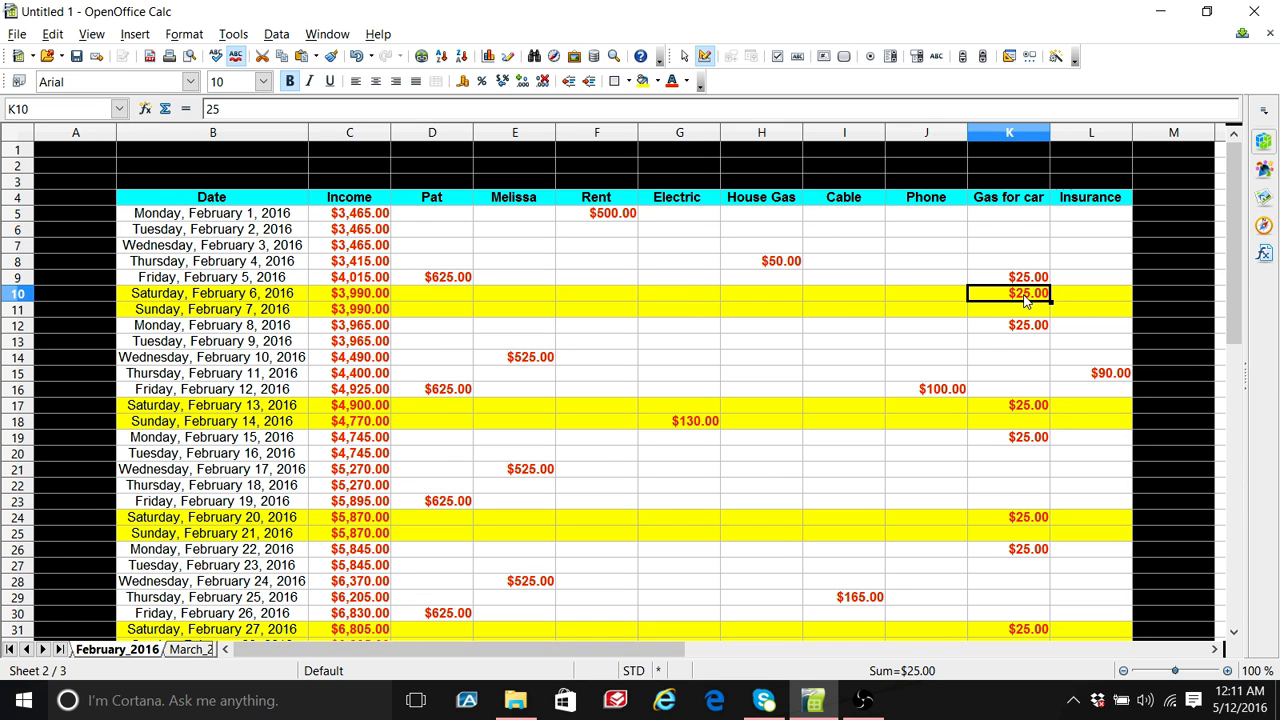
key("BackSpace")
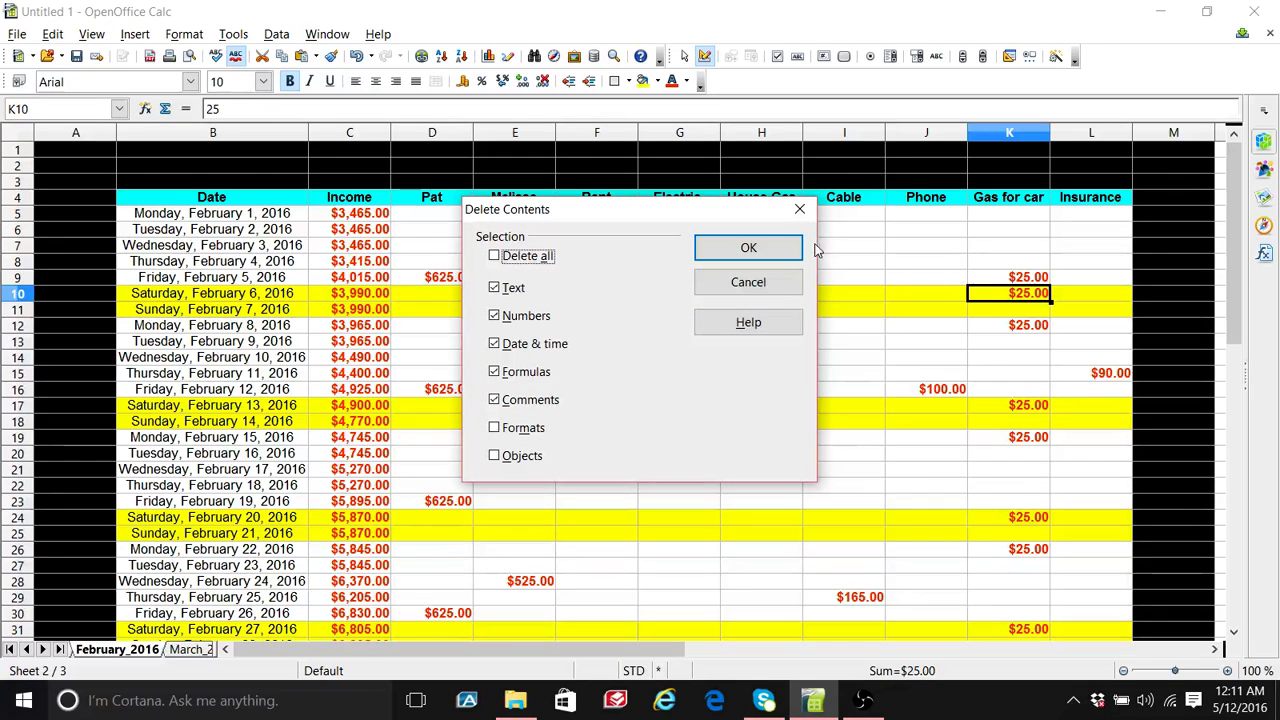
left_click(768, 256)
left_click(1026, 328)
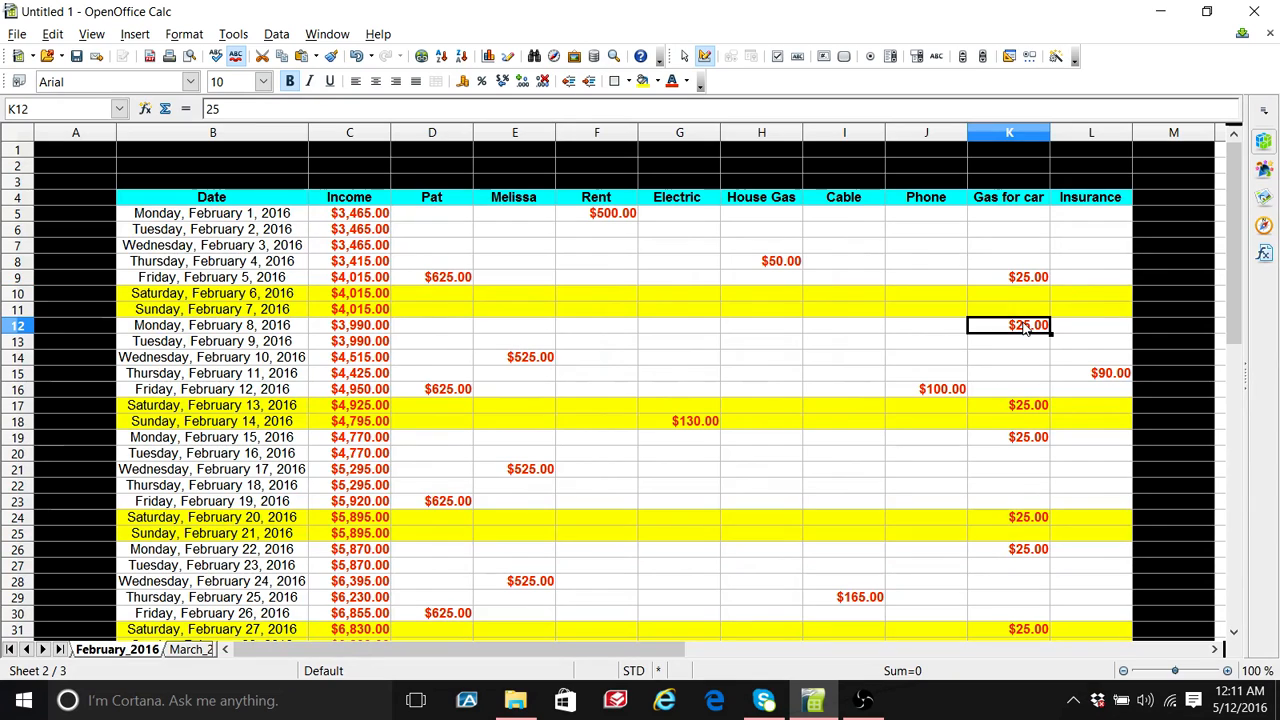
key("BackSpace")
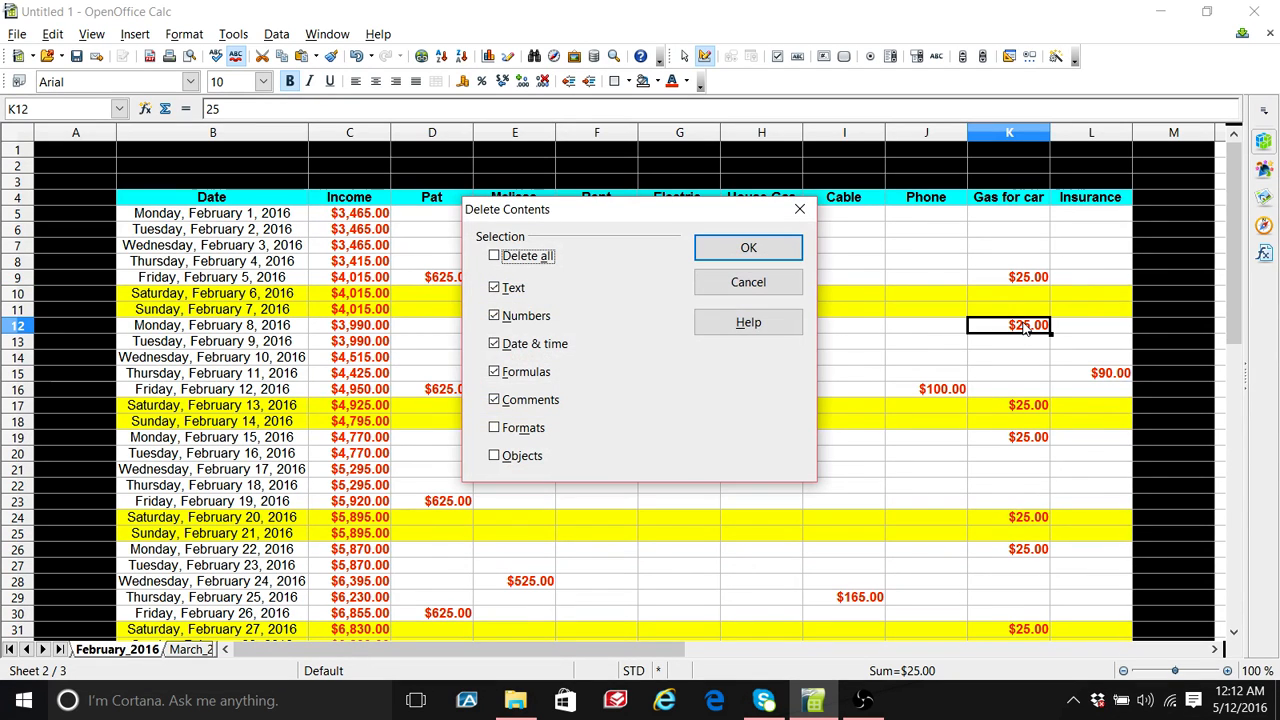
left_click(770, 256)
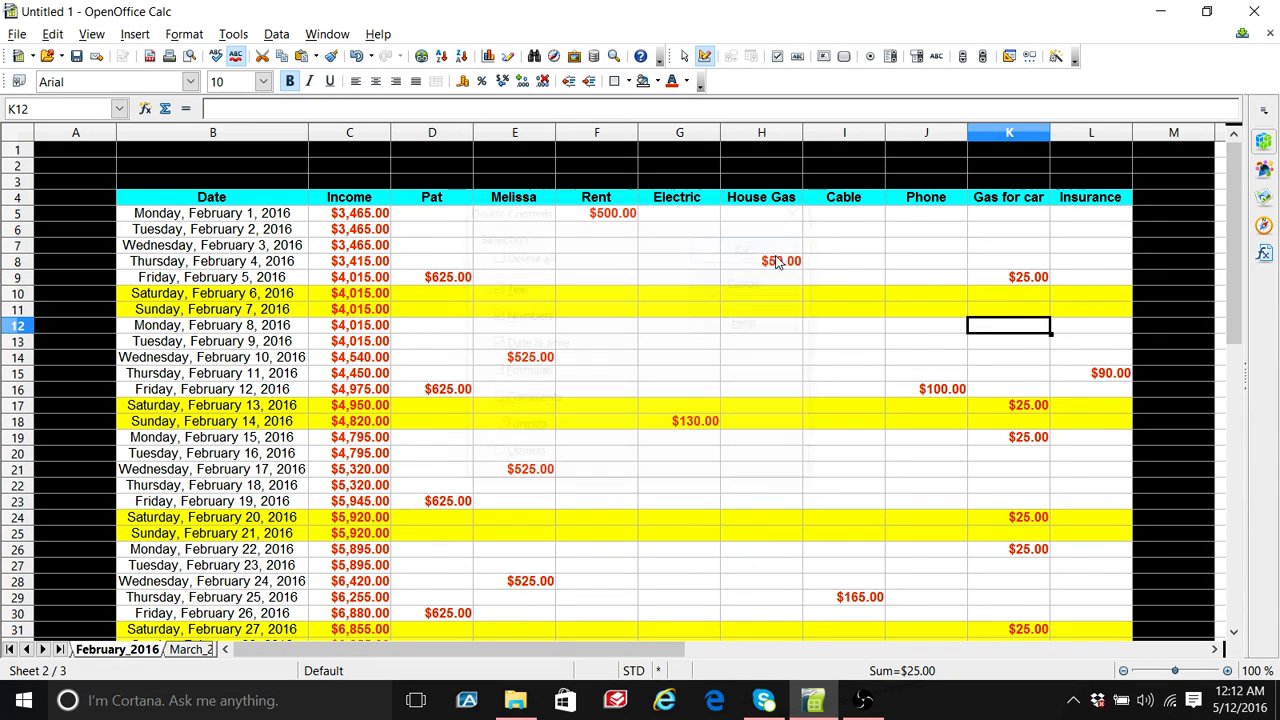
Step: Enter 25 as the Gas for car expense in K16 for February 12 and in K14 for February 10
left_click(1018, 402)
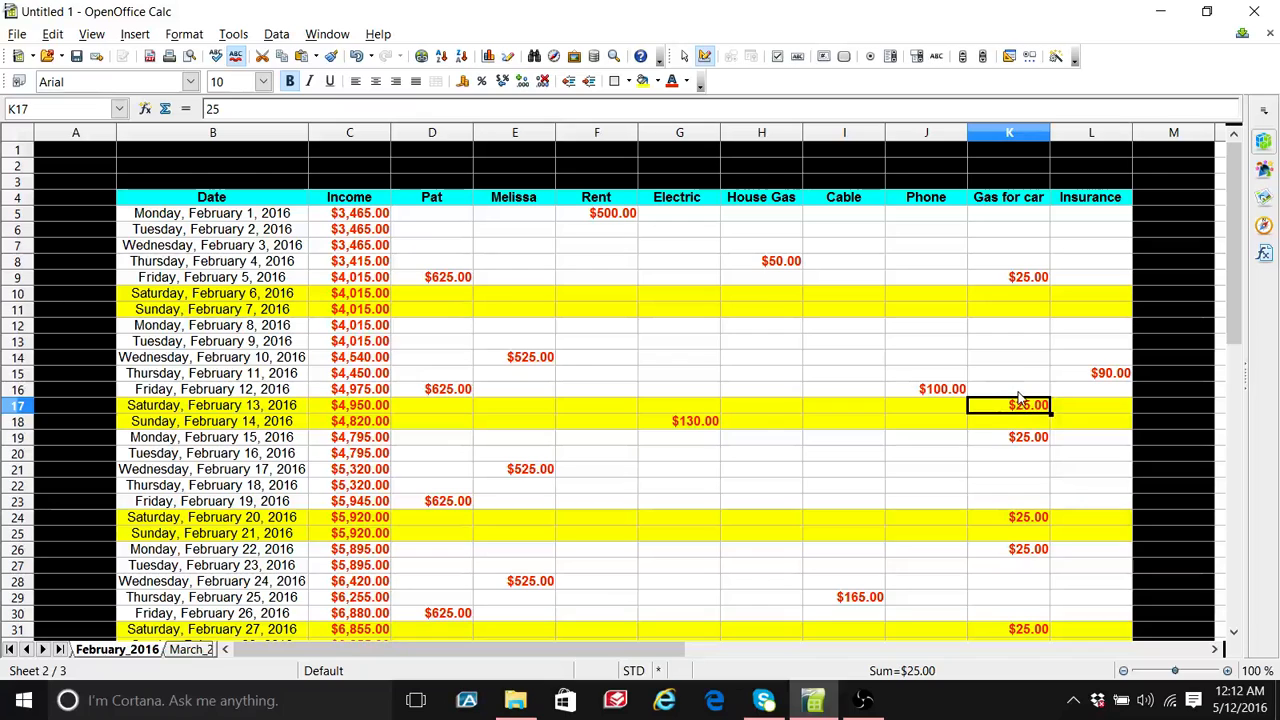
left_click(1018, 392)
type("25")
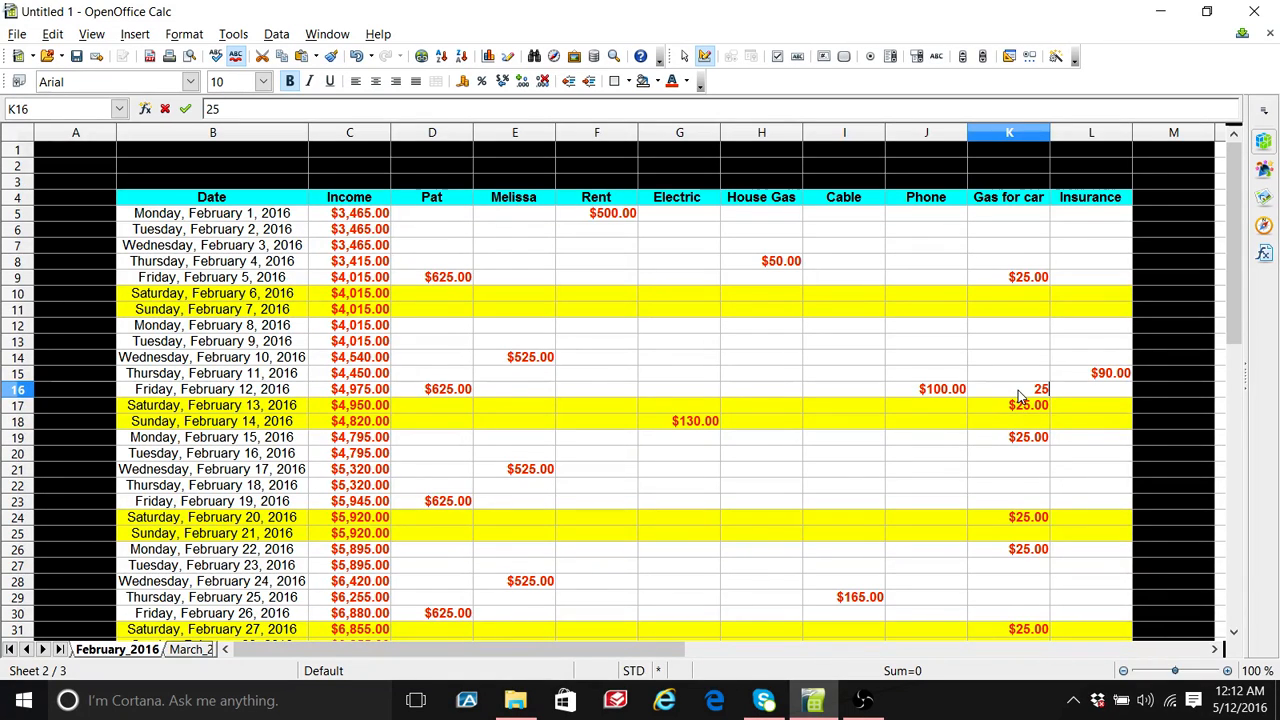
key("Return")
left_click(1018, 360)
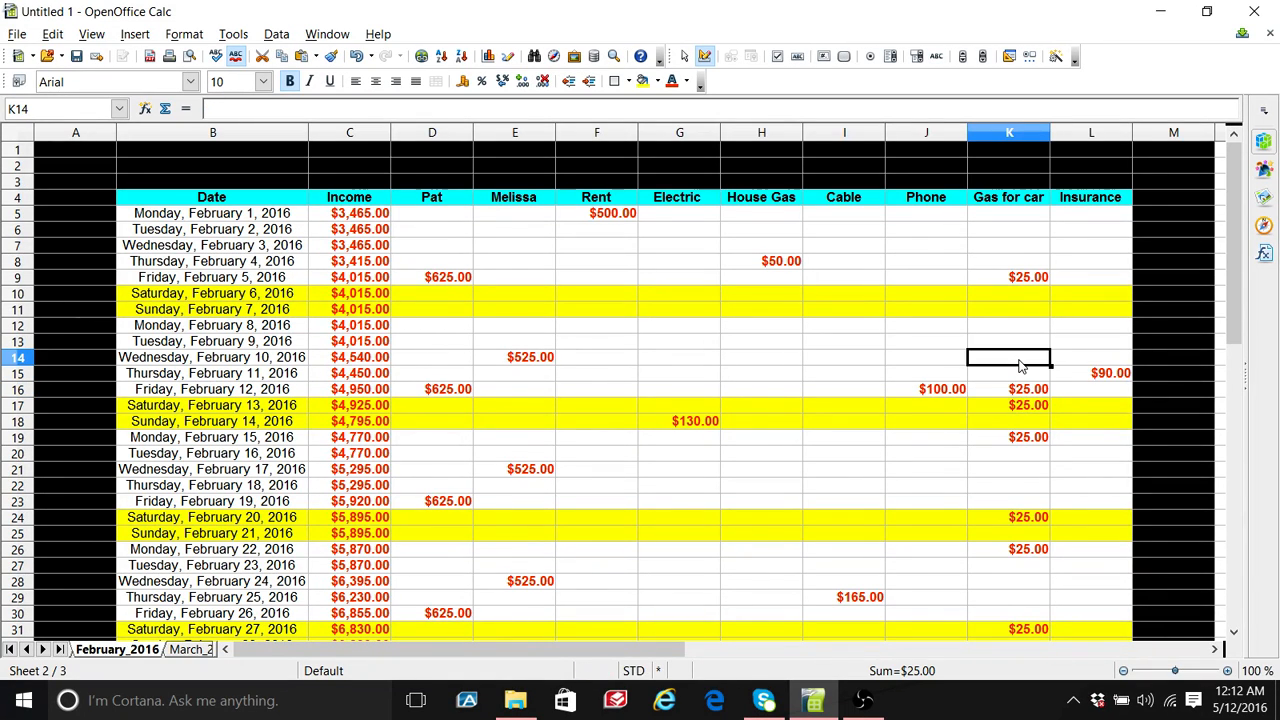
type("25")
key("Return")
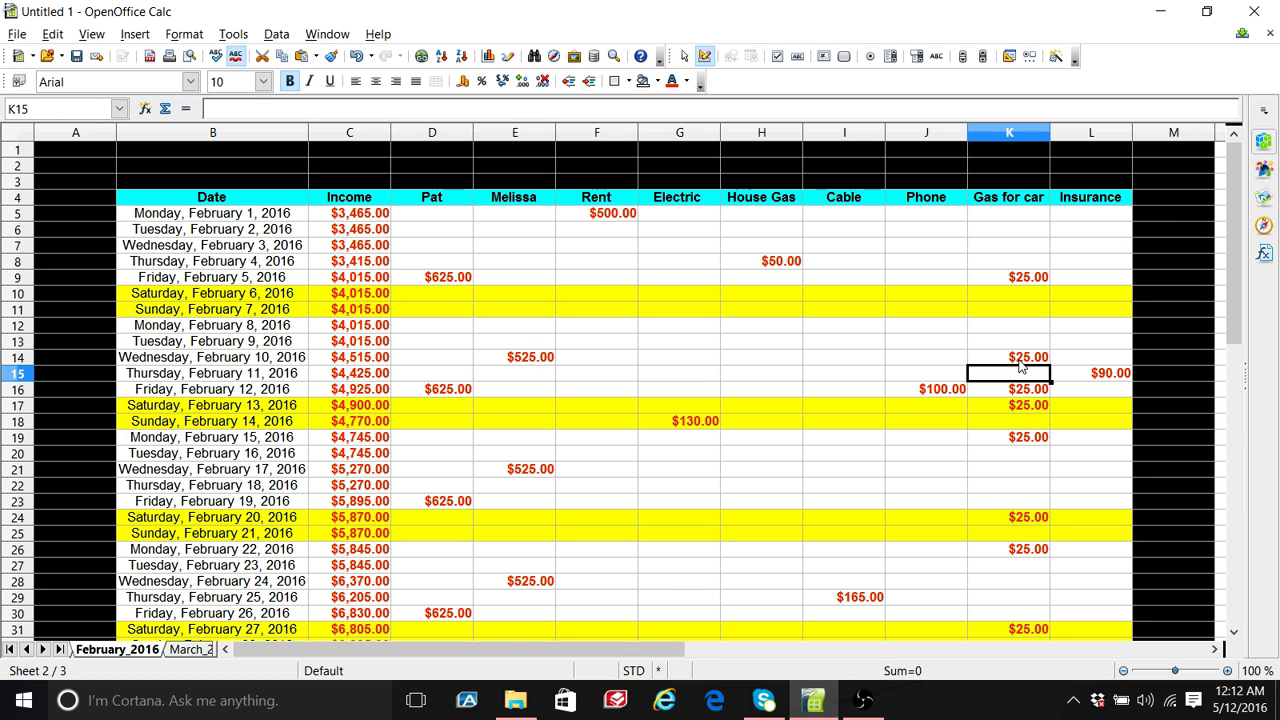
Step: Delete the Gas for car amounts in K17 and K19 for February 13 and February 15
left_click(1030, 406)
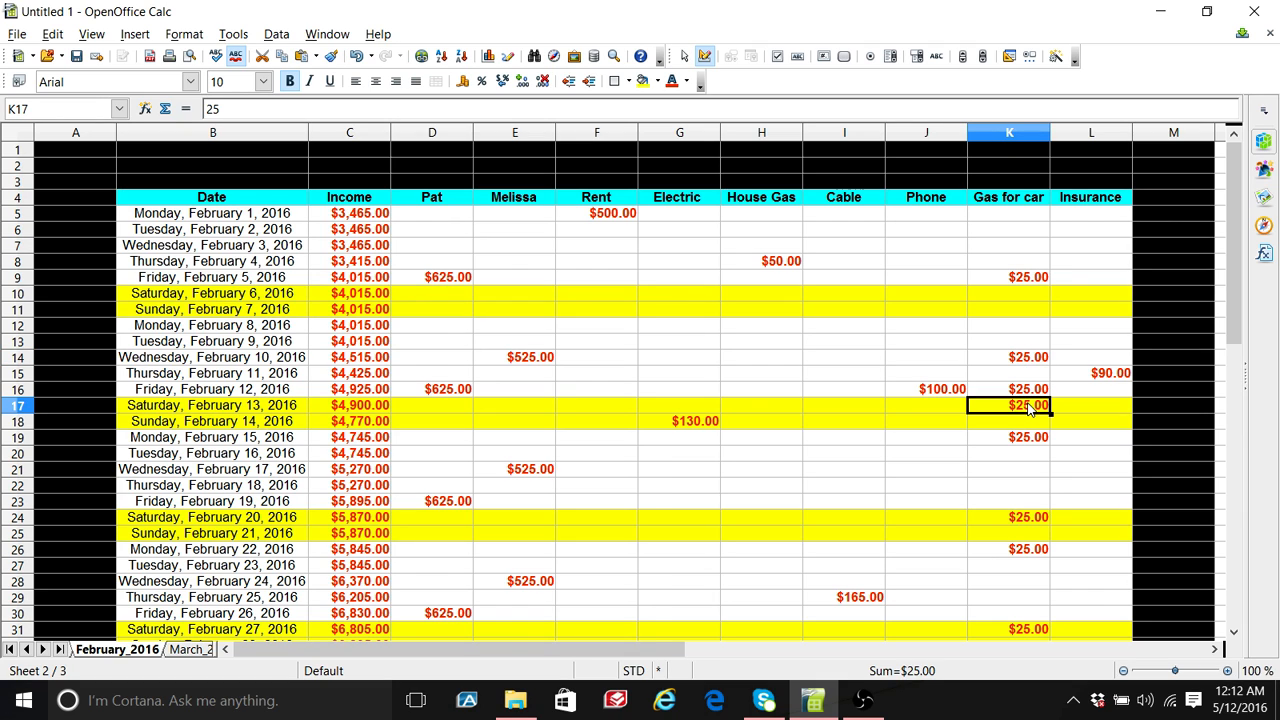
key("Delete")
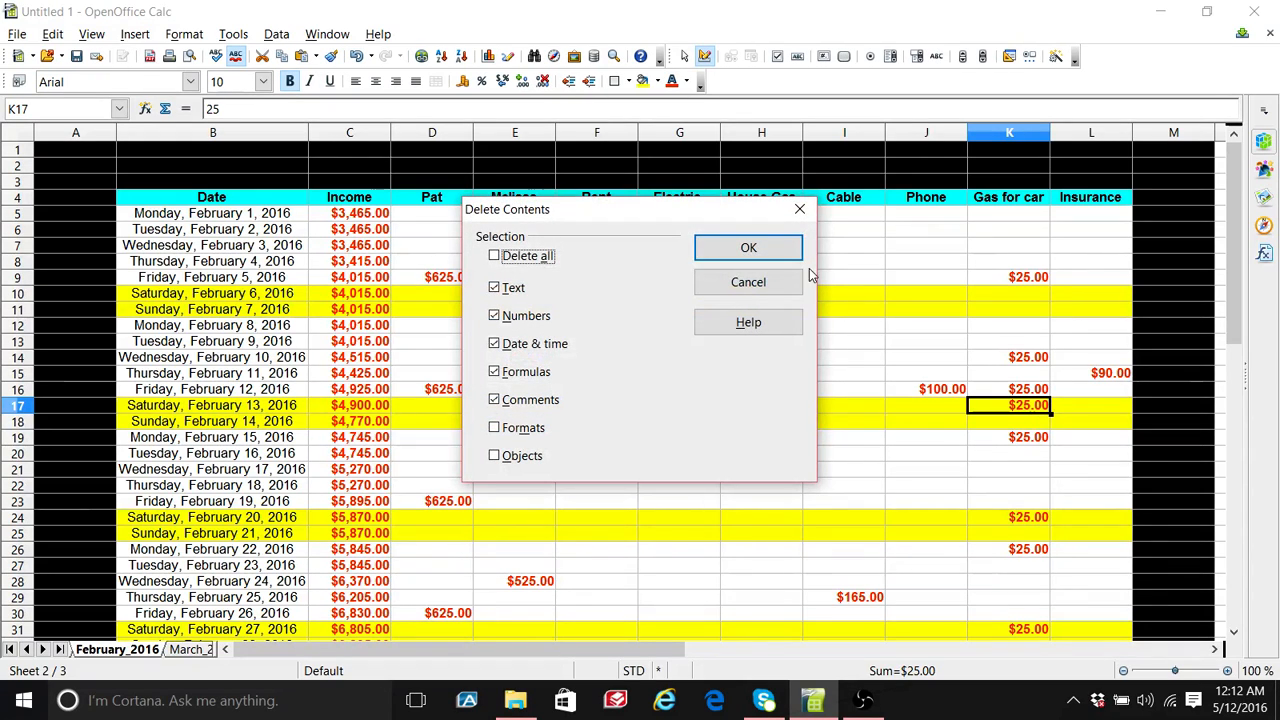
left_click(748, 248)
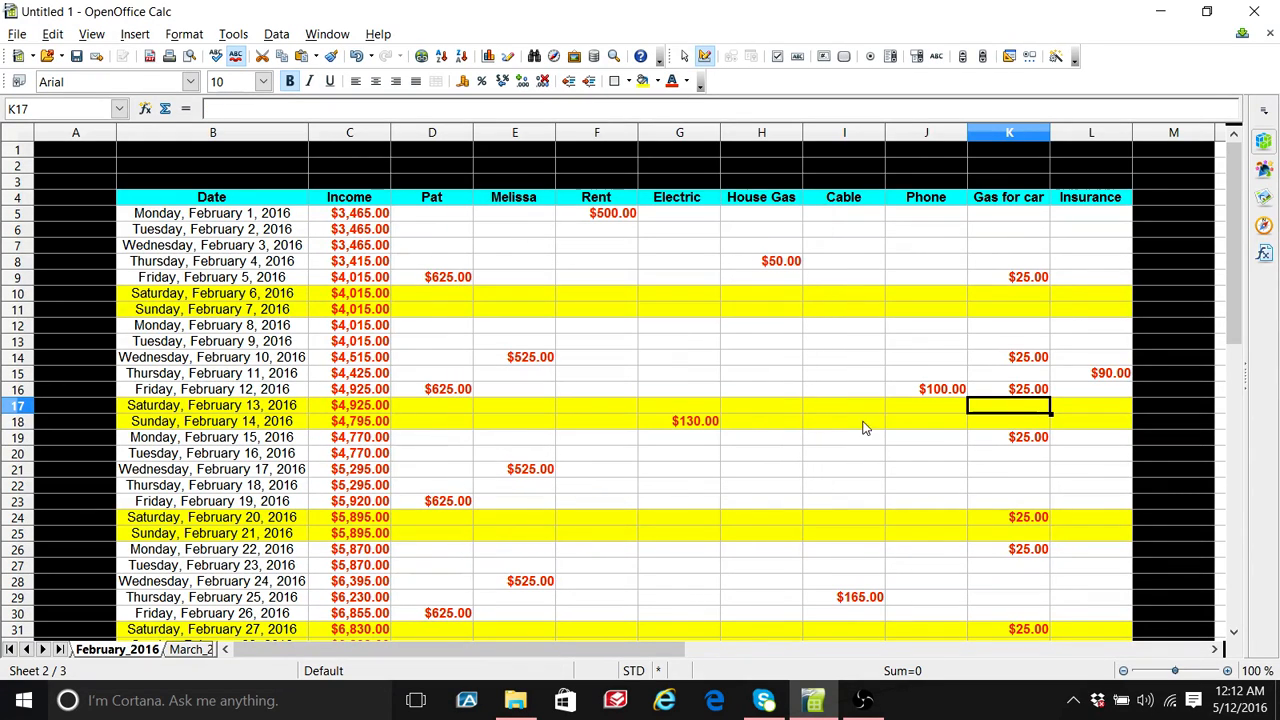
left_click(1028, 442)
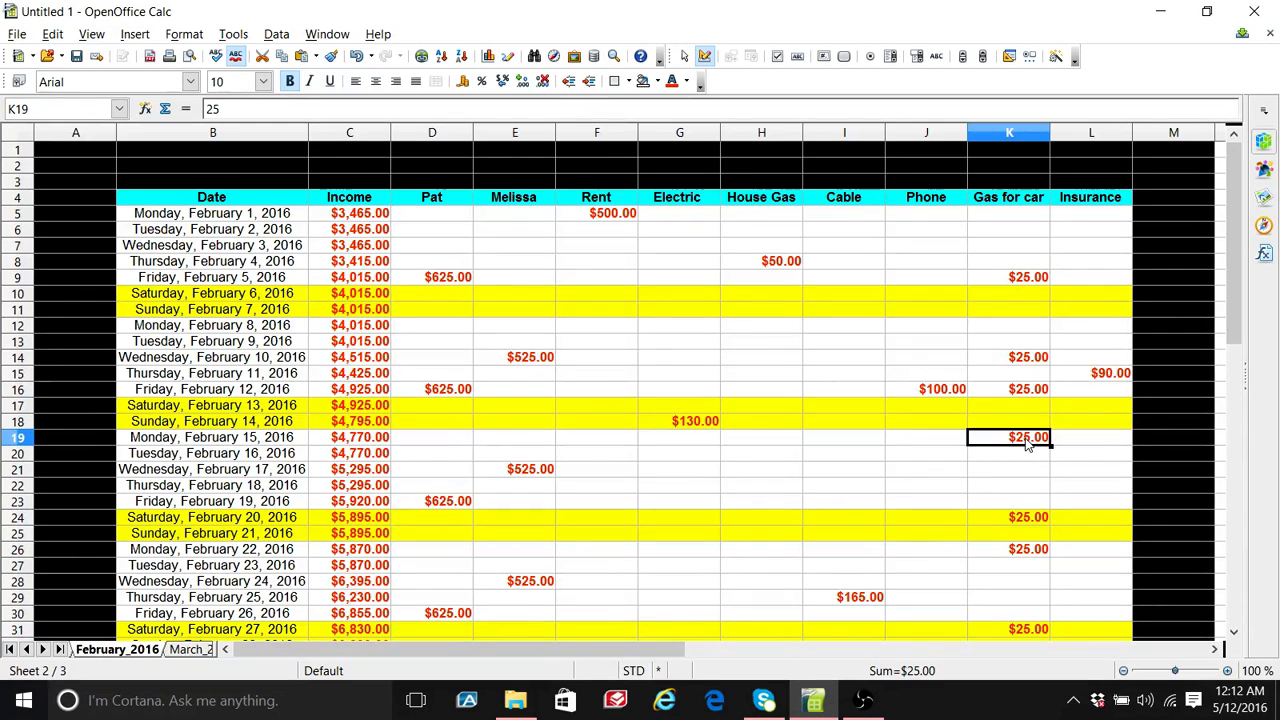
key("Delete")
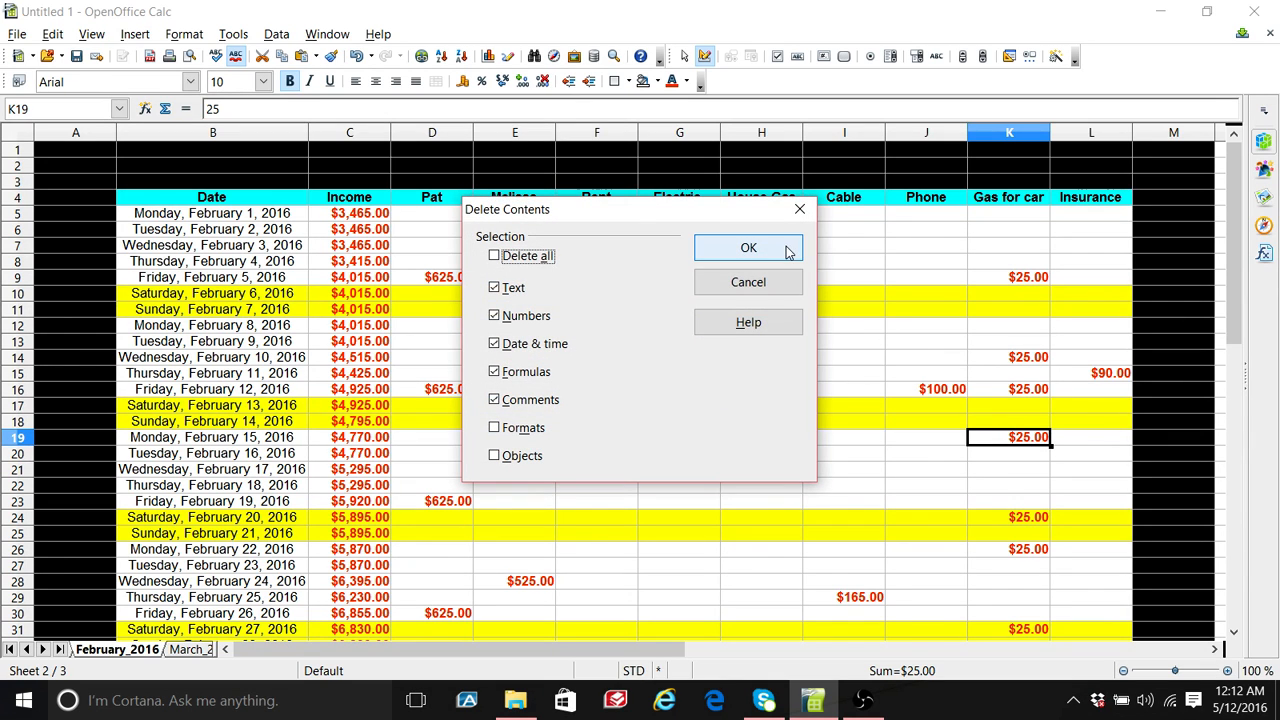
left_click(748, 248)
Step: Enter 25 as the Gas for car expense in K21 for February 17 and in K23 for February 19
left_click(1022, 477)
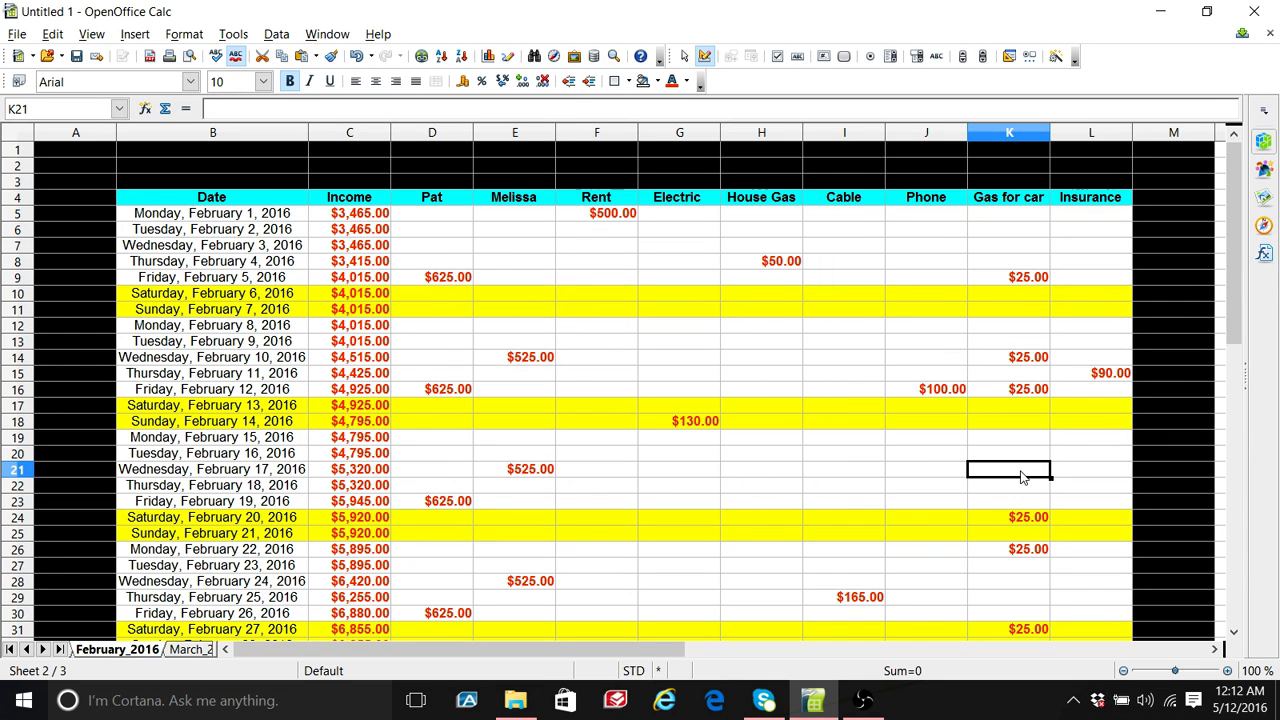
type("25")
key("Return")
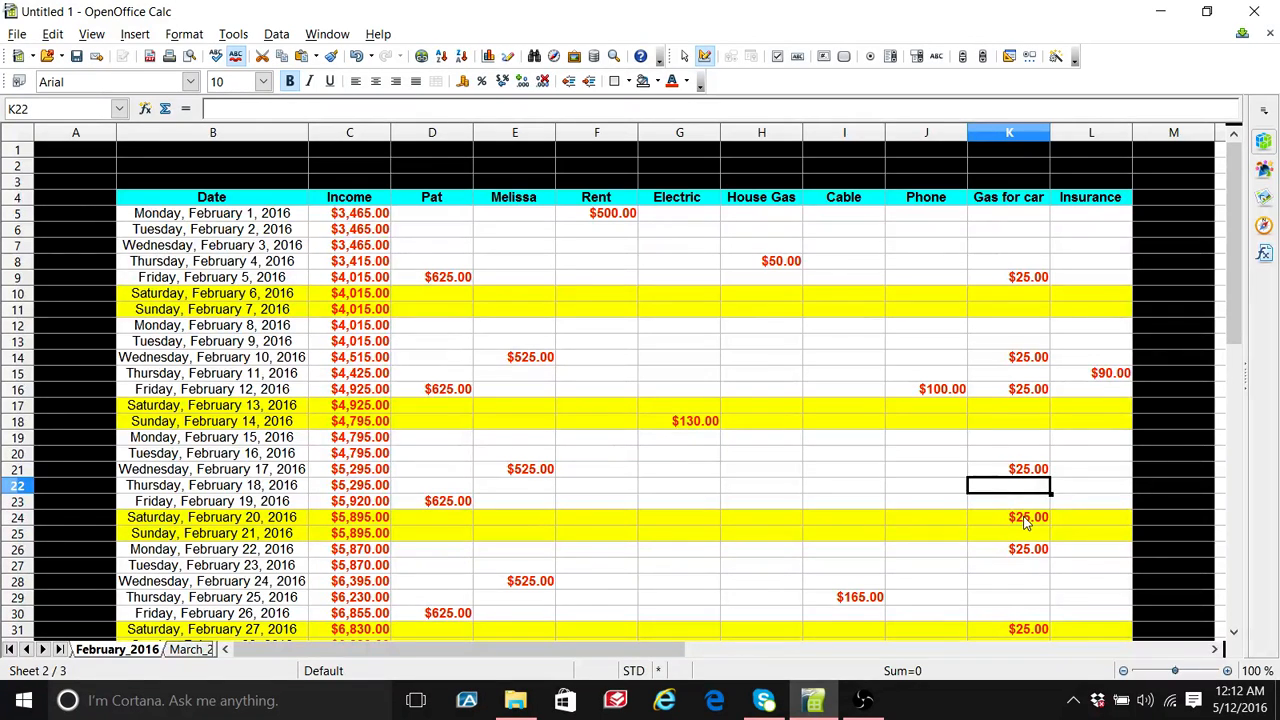
left_click(1025, 520)
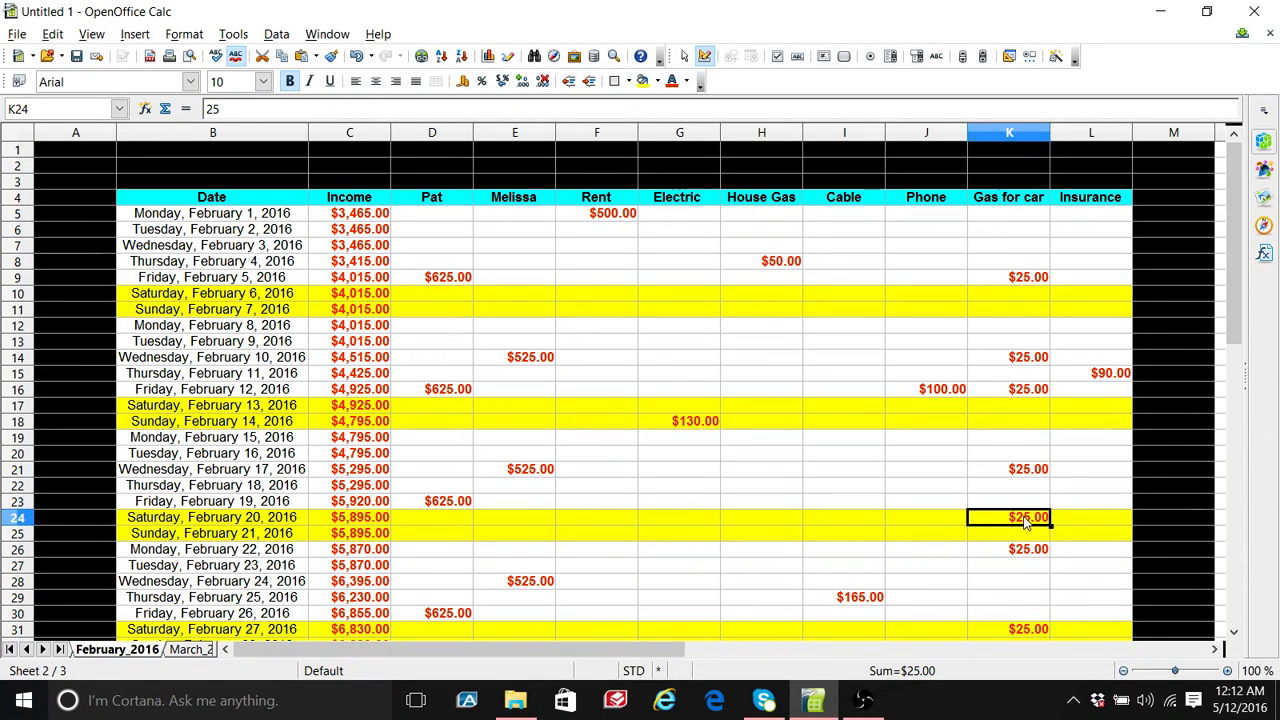
left_click(1025, 506)
type("25")
key("Return")
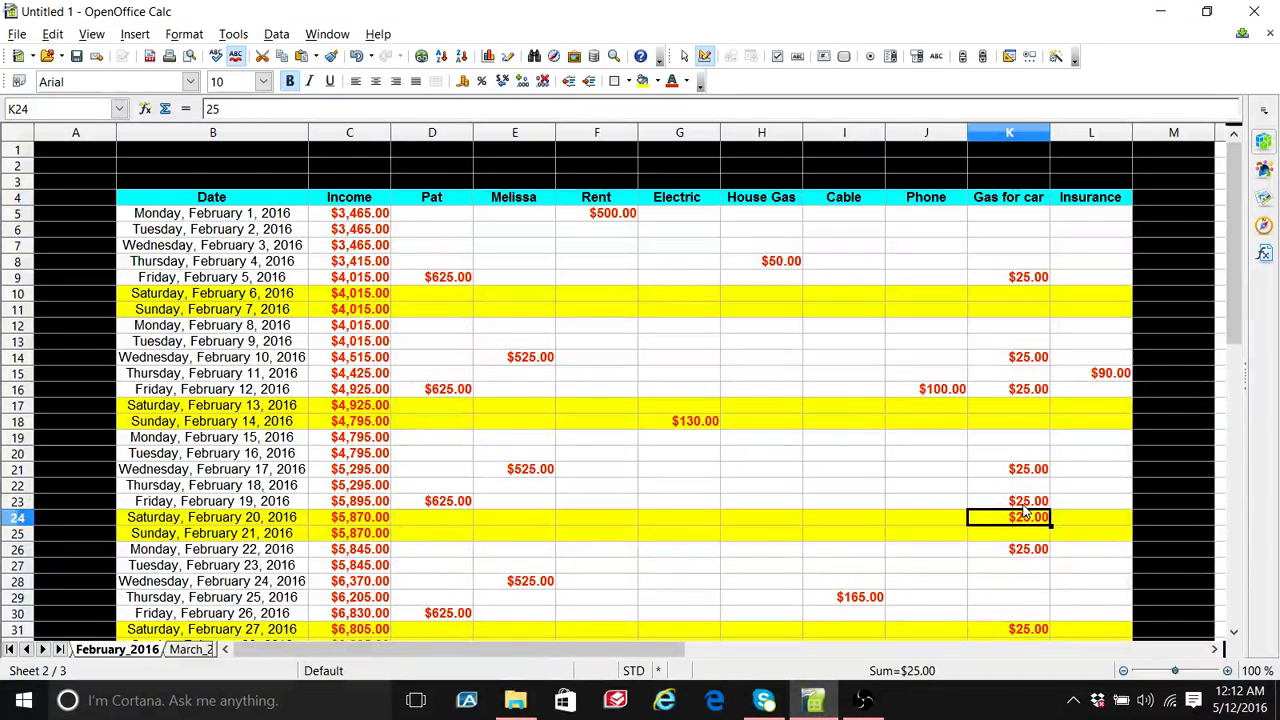
Step: Delete the Gas for car amounts in K24, K26 and K31 for February 20, 22 and 27
key("Delete")
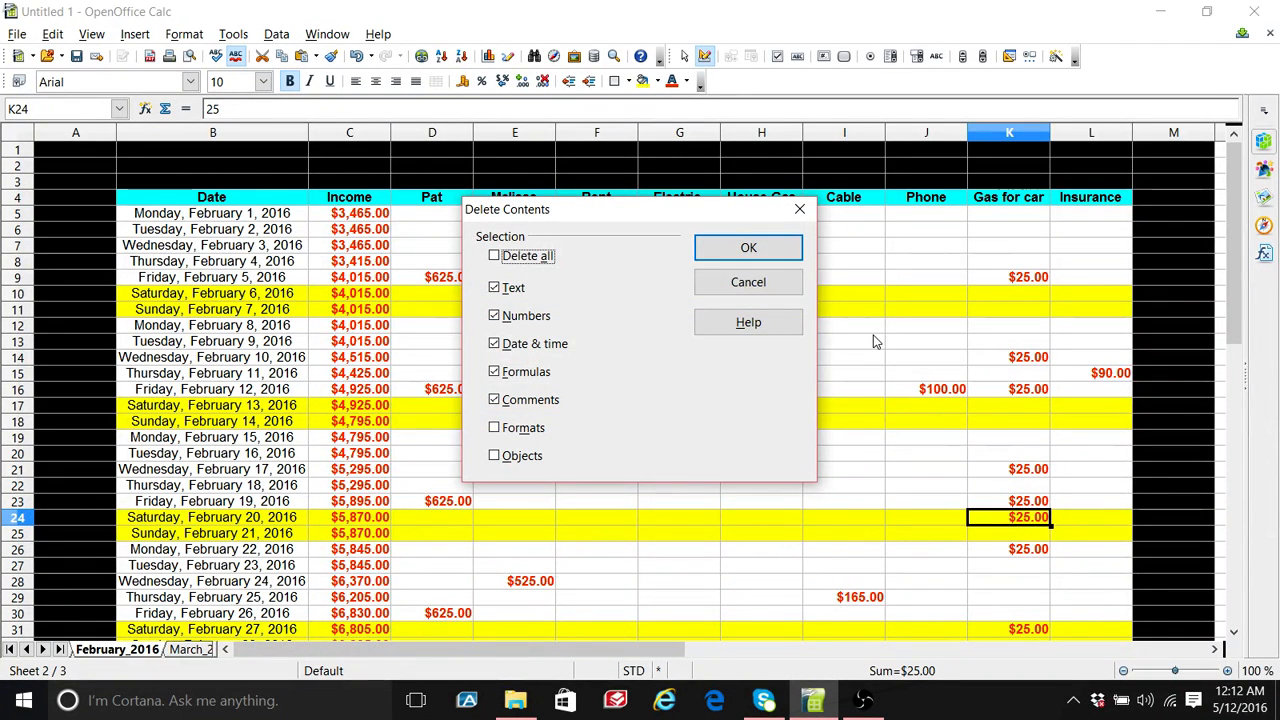
left_click(768, 258)
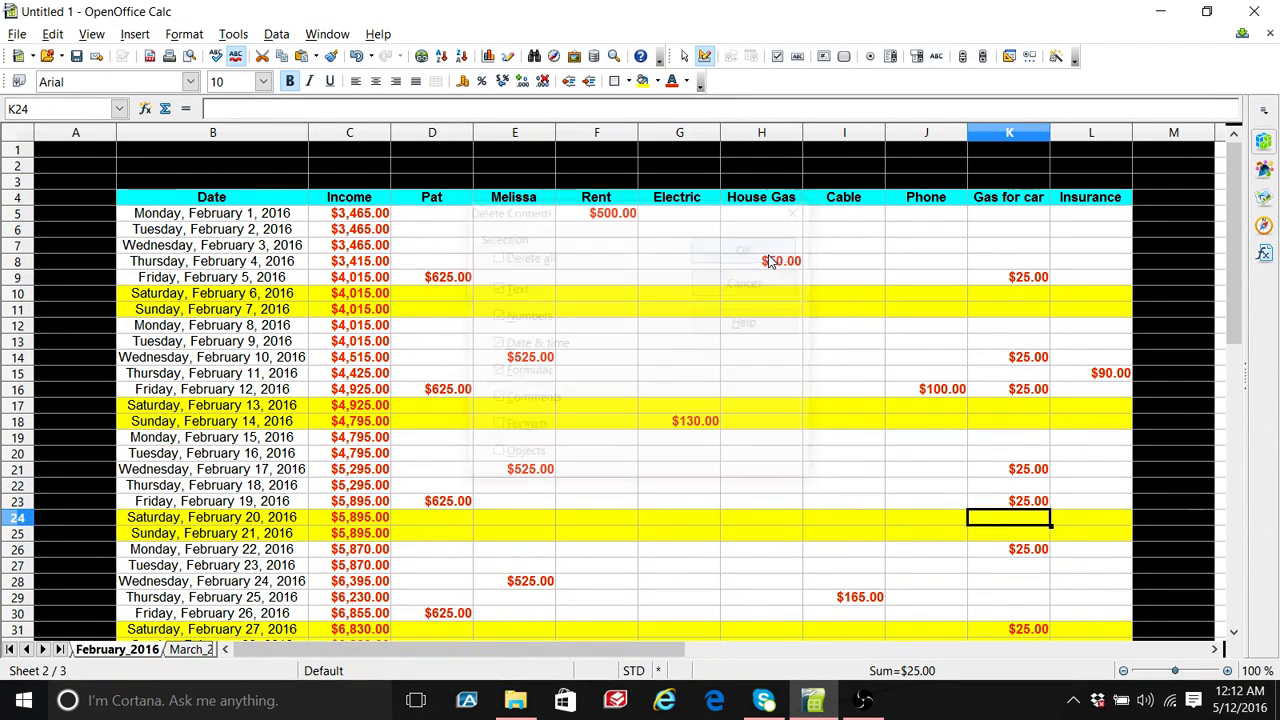
left_click(1018, 556)
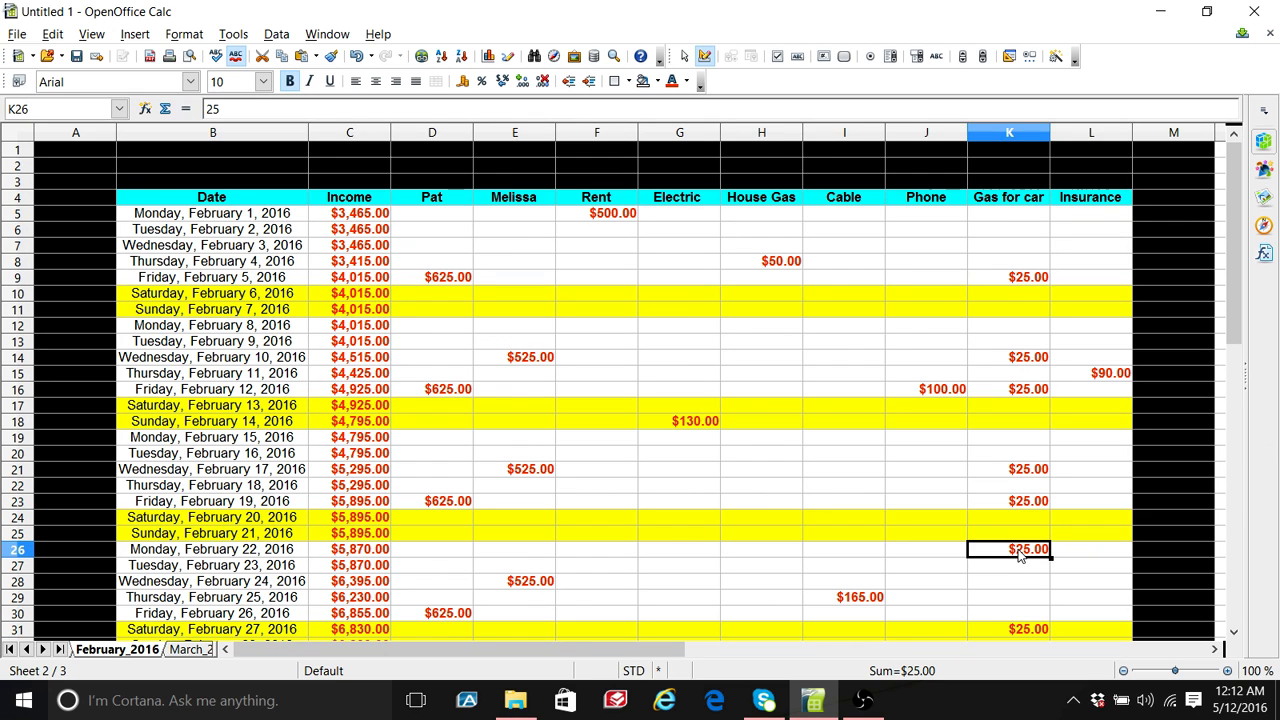
key("Delete")
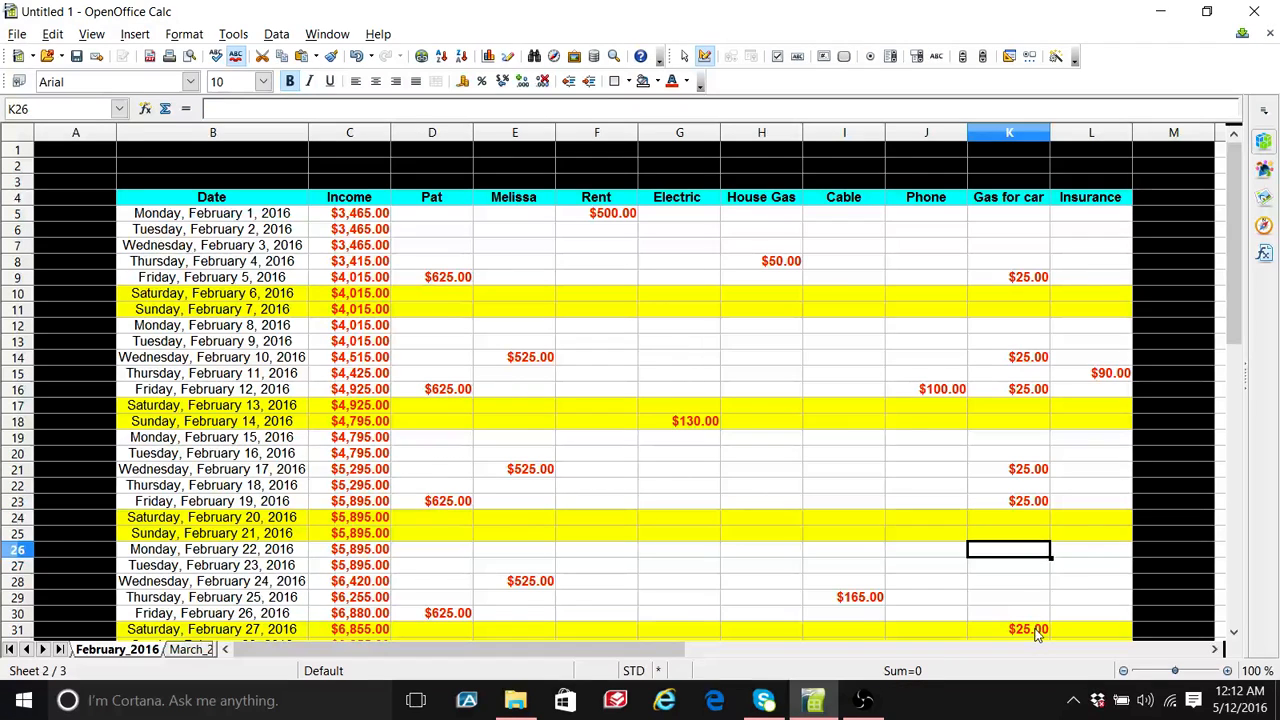
left_click(1036, 634)
key("Delete")
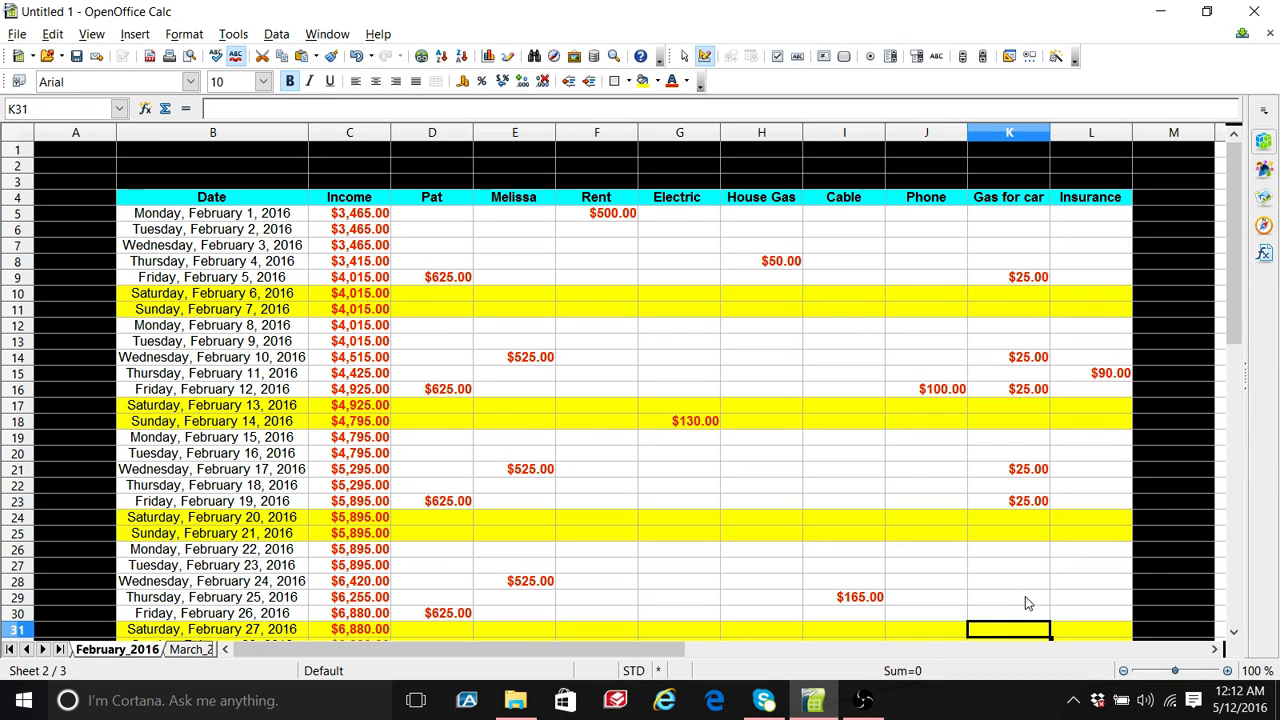
Step: Enter 25 as the Gas for car expense in K28 for February 24 and in K30 for February 26
left_click(1034, 617)
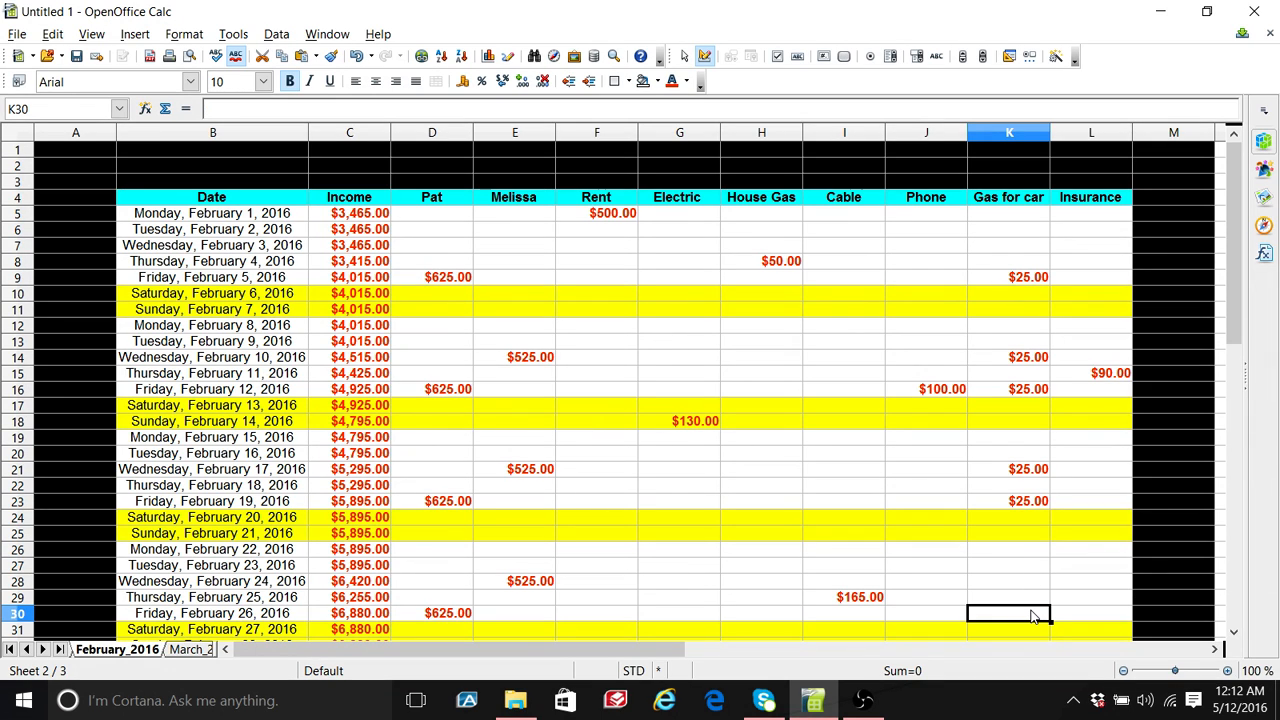
left_click(1027, 584)
type("25")
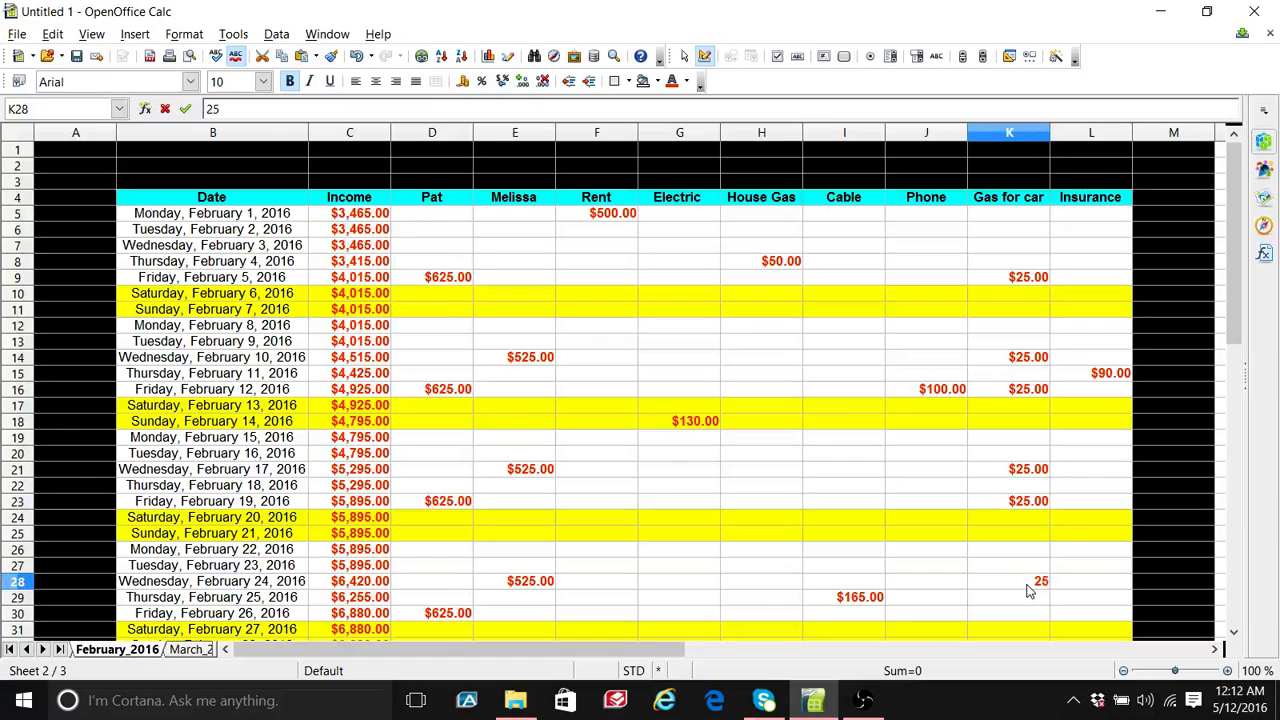
key("Return")
key("Return")
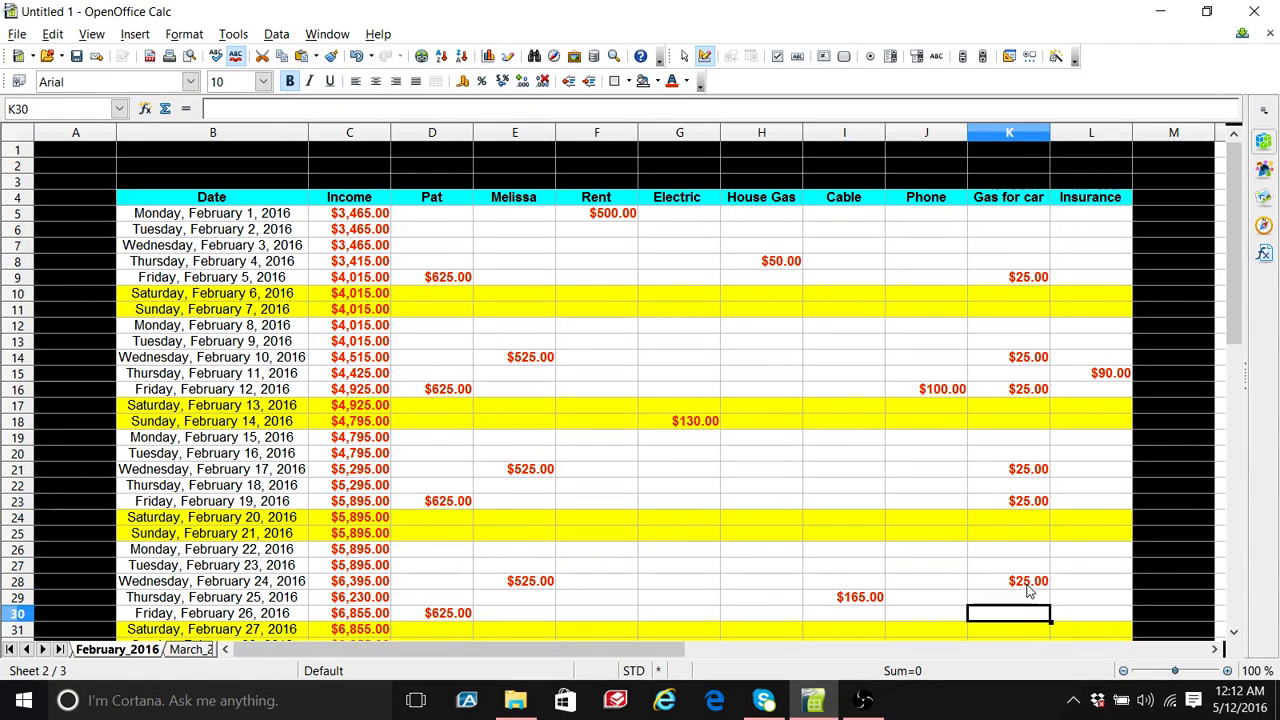
type("25")
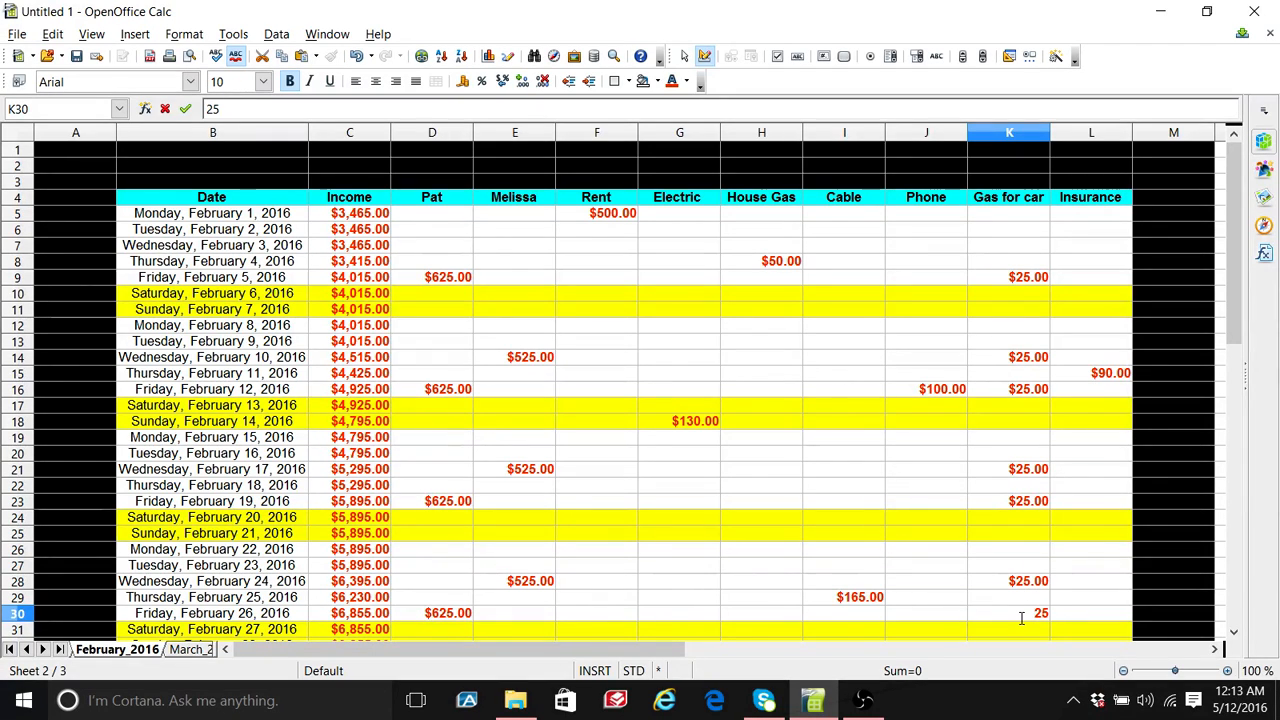
key("Return")
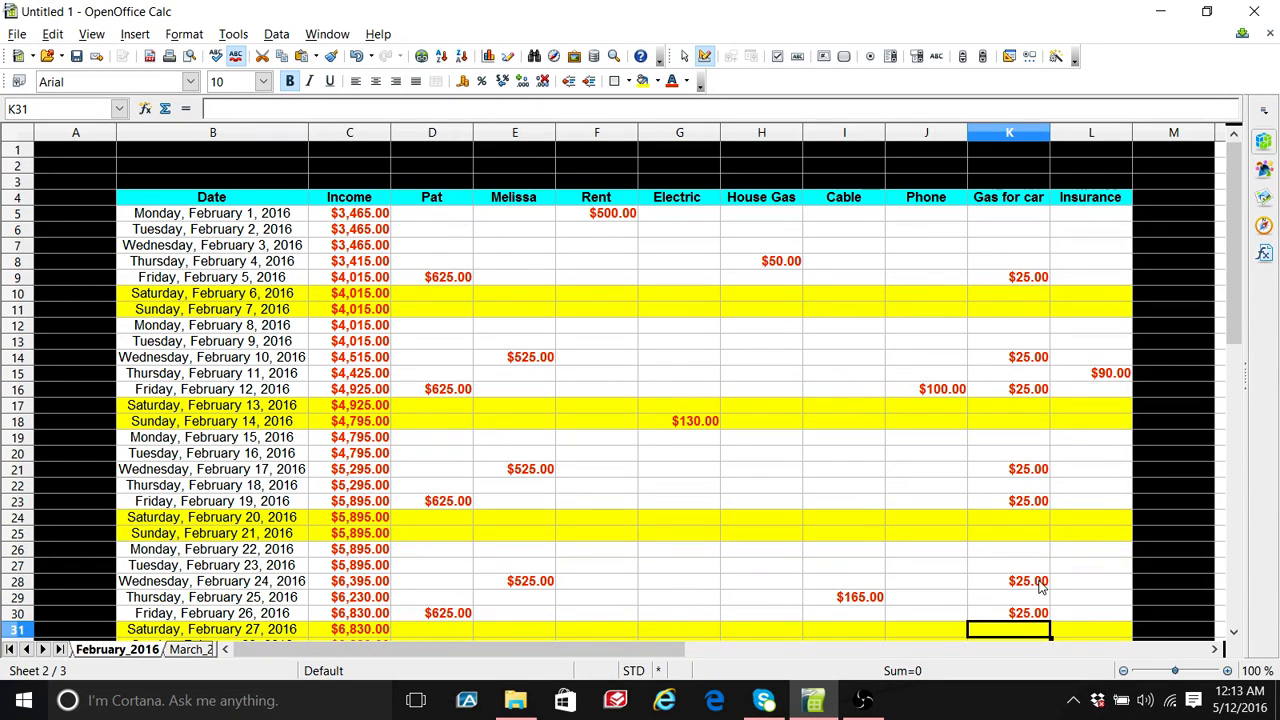
Step: Try 10 as the February 24 Gas for car amount in K28, and set it back to 25
left_click(1040, 587)
type("10")
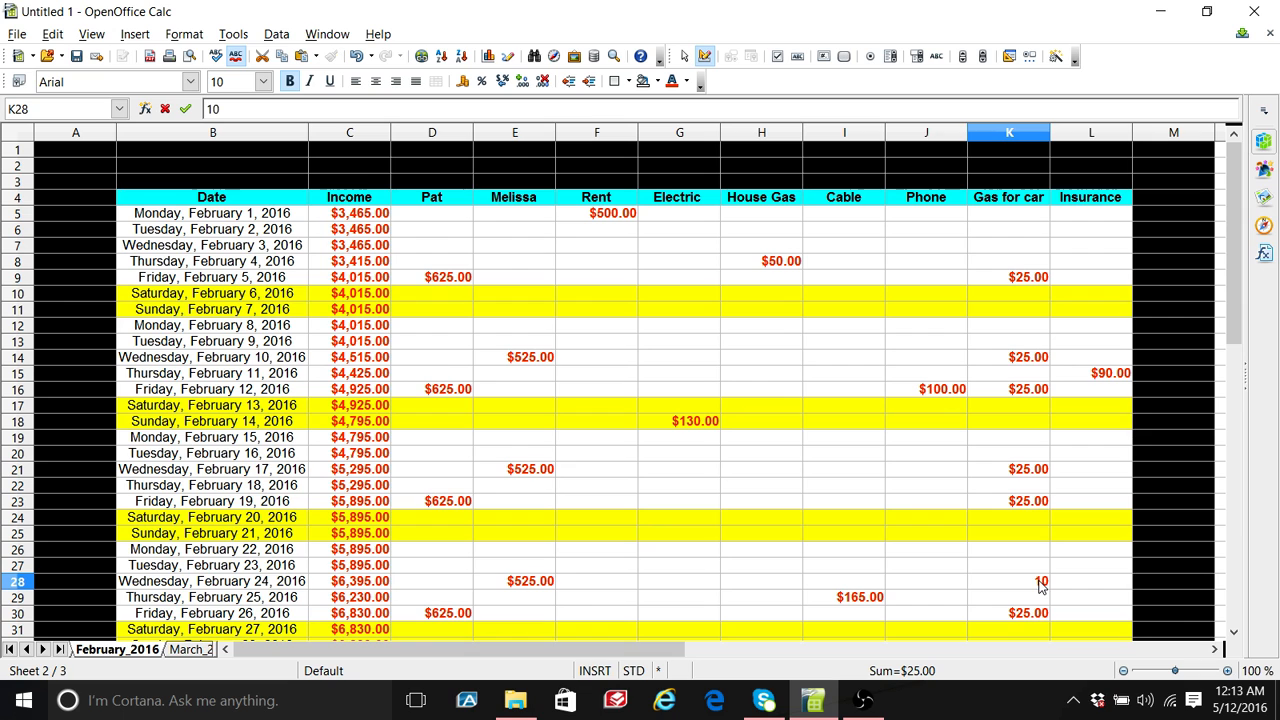
key("Return")
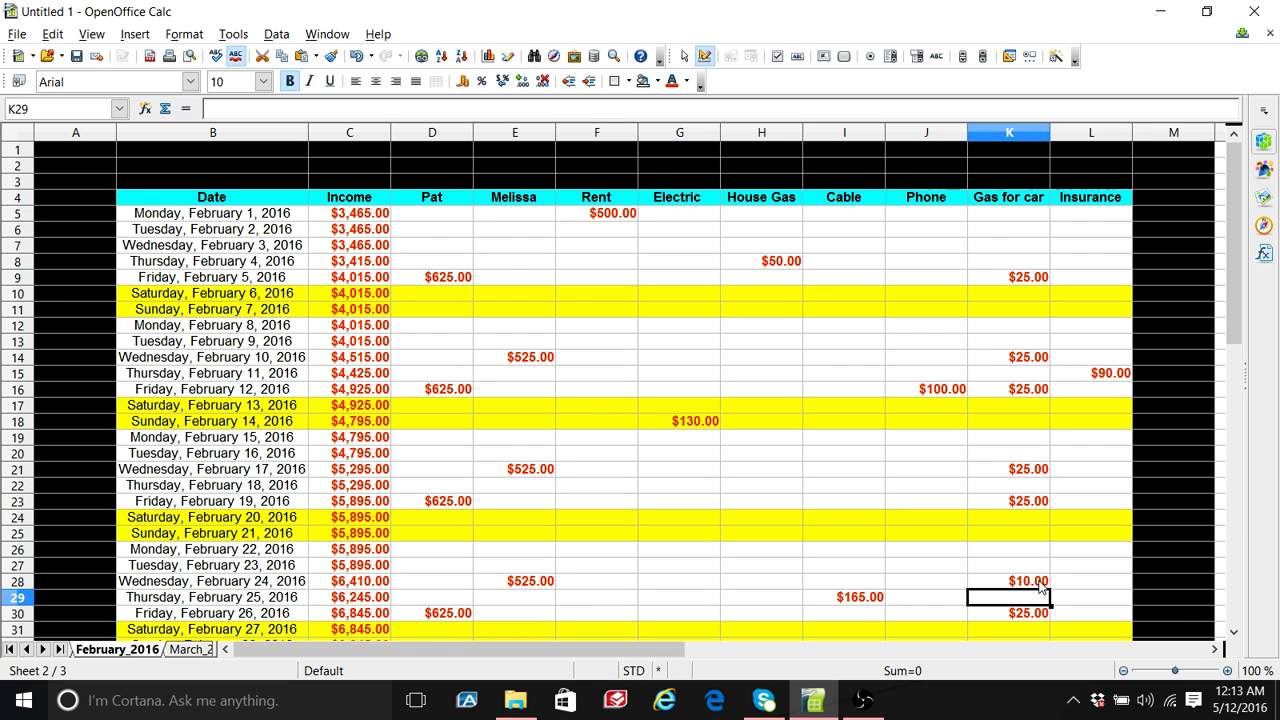
left_click(1045, 581)
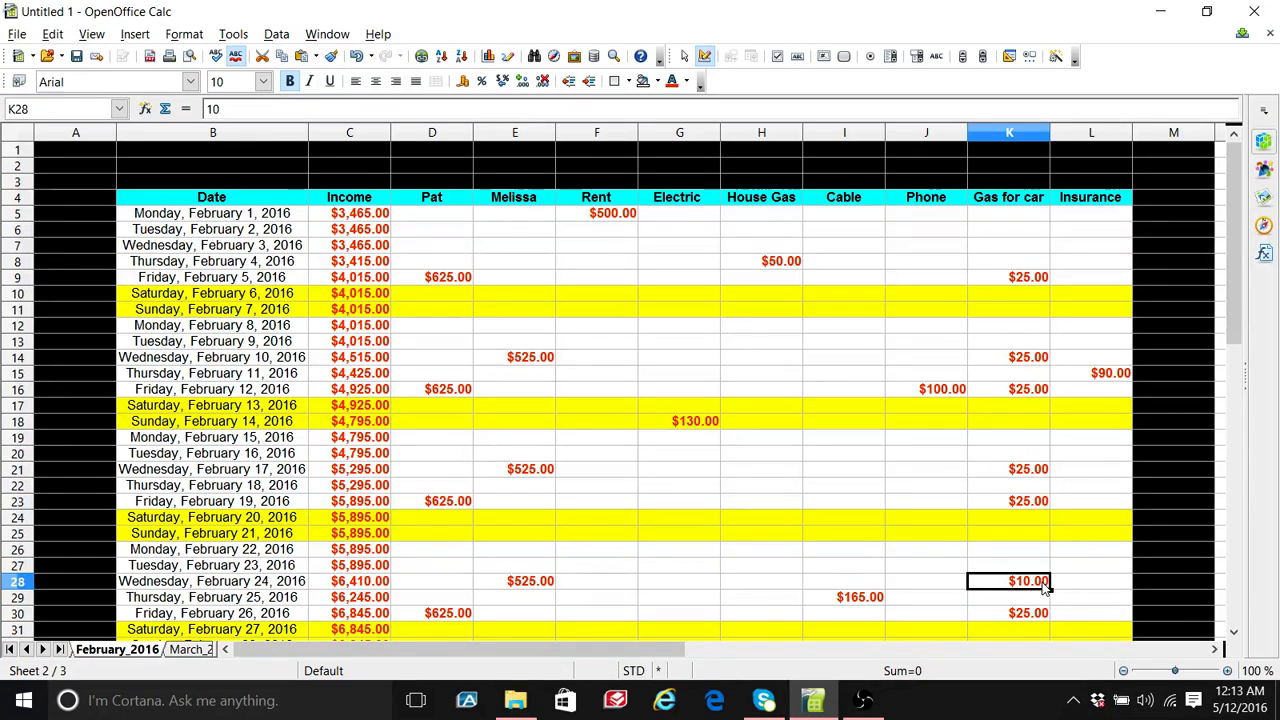
type("25")
key("Return")
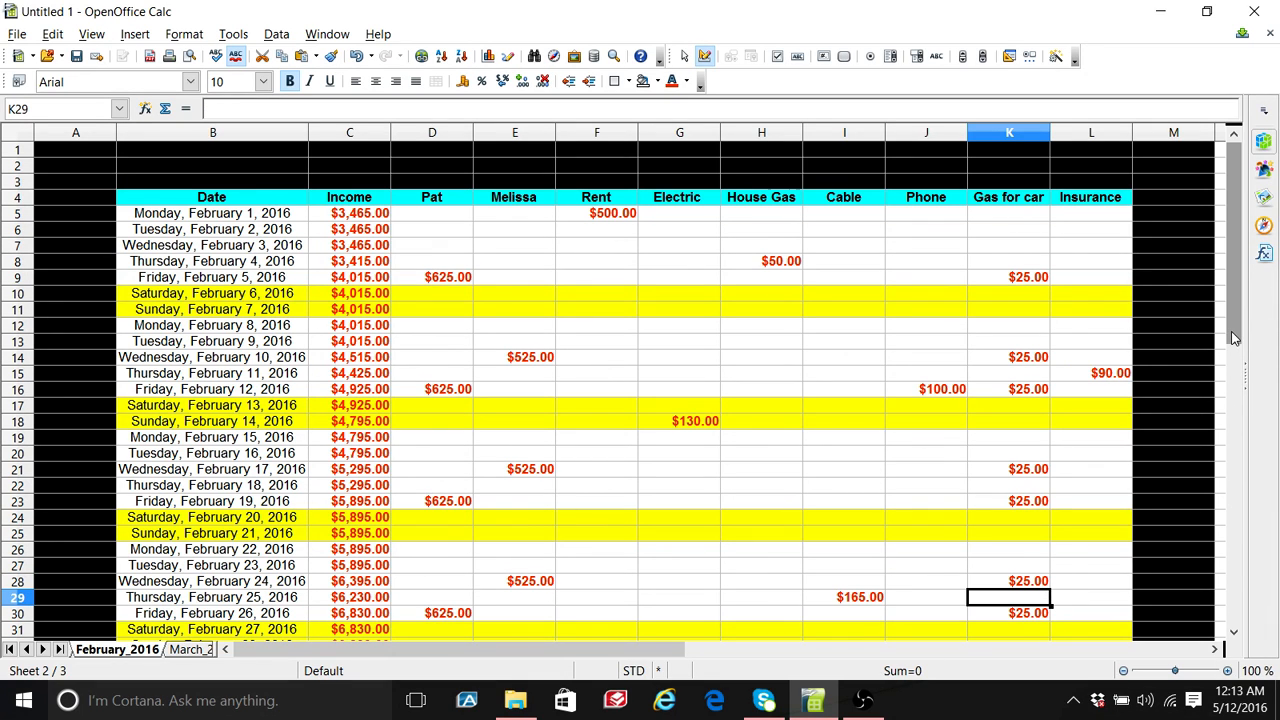
Step: Examine the end of the February sheet with its salary and expense totals, and open the March_2016 sheet
left_click_drag(1232, 340, 1244, 409)
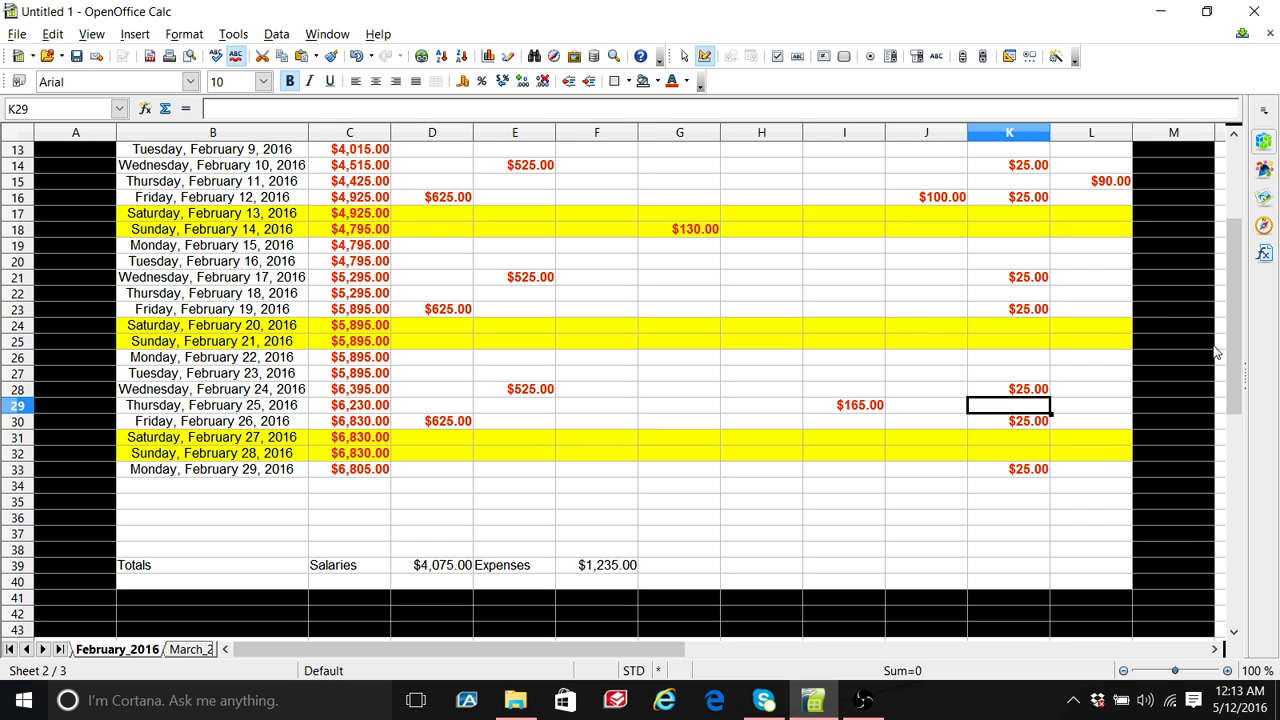
left_click_drag(1240, 360, 1240, 430)
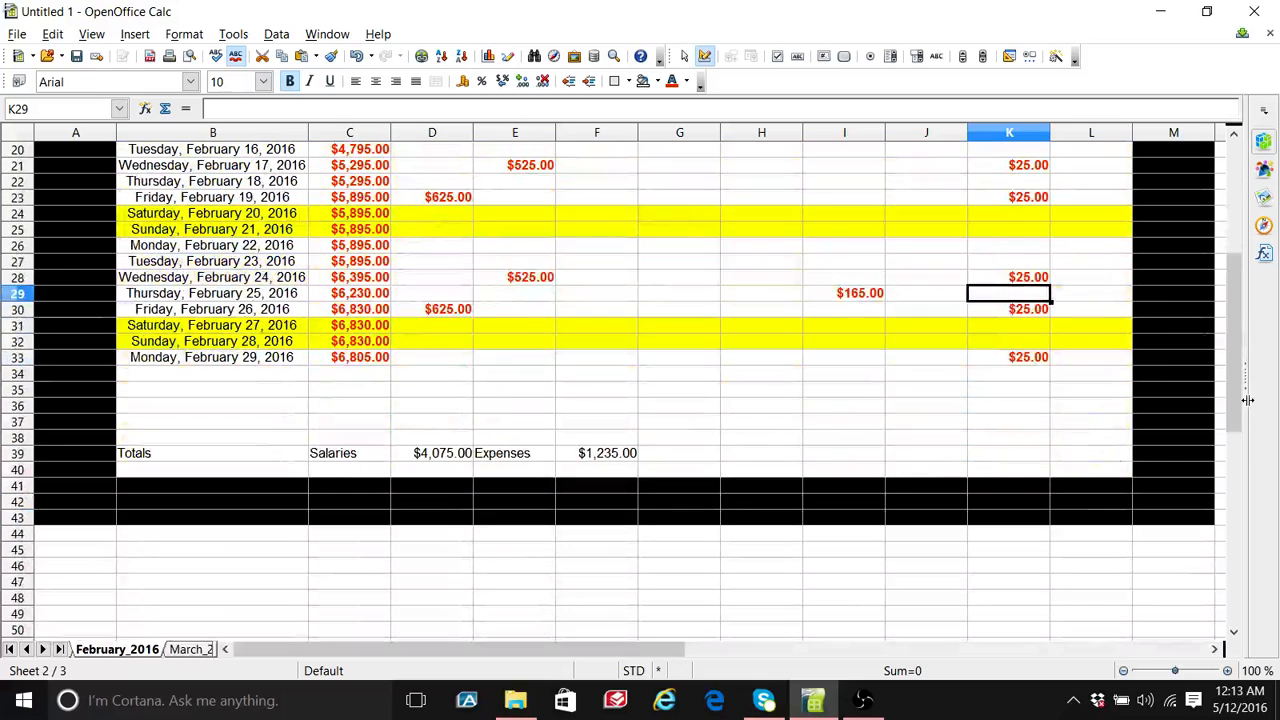
left_click(201, 649)
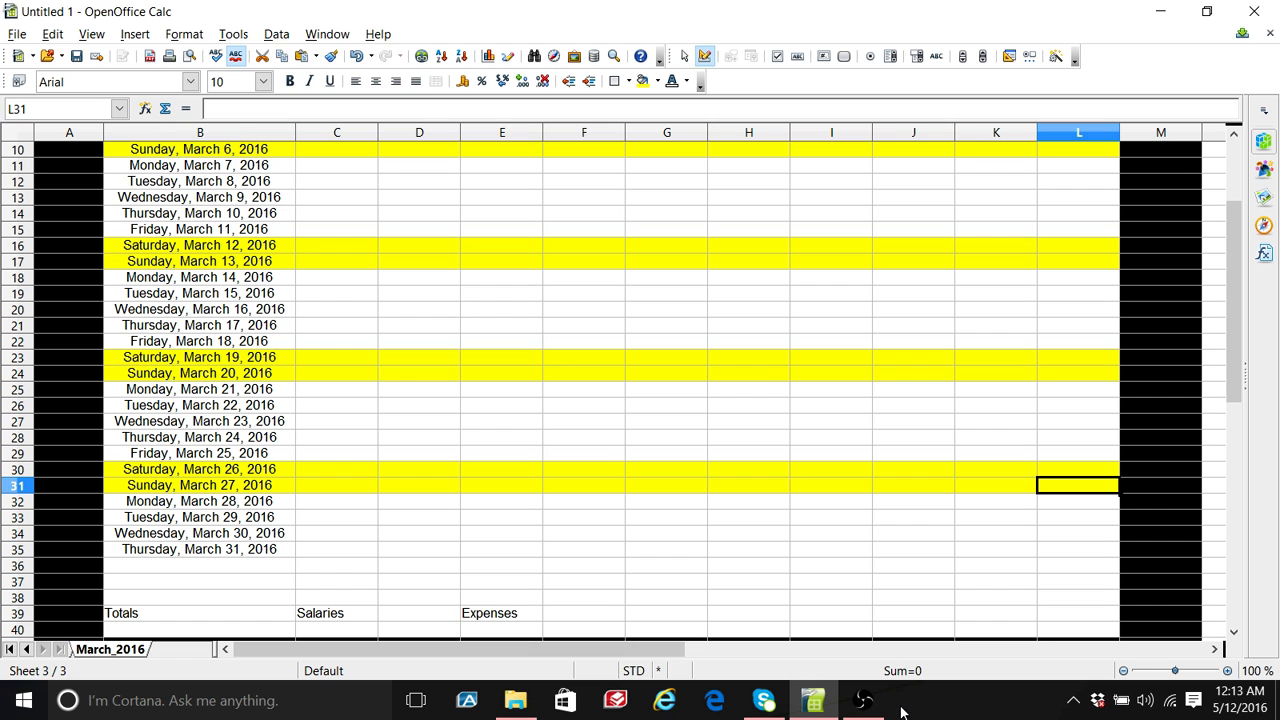
left_click(870, 706)
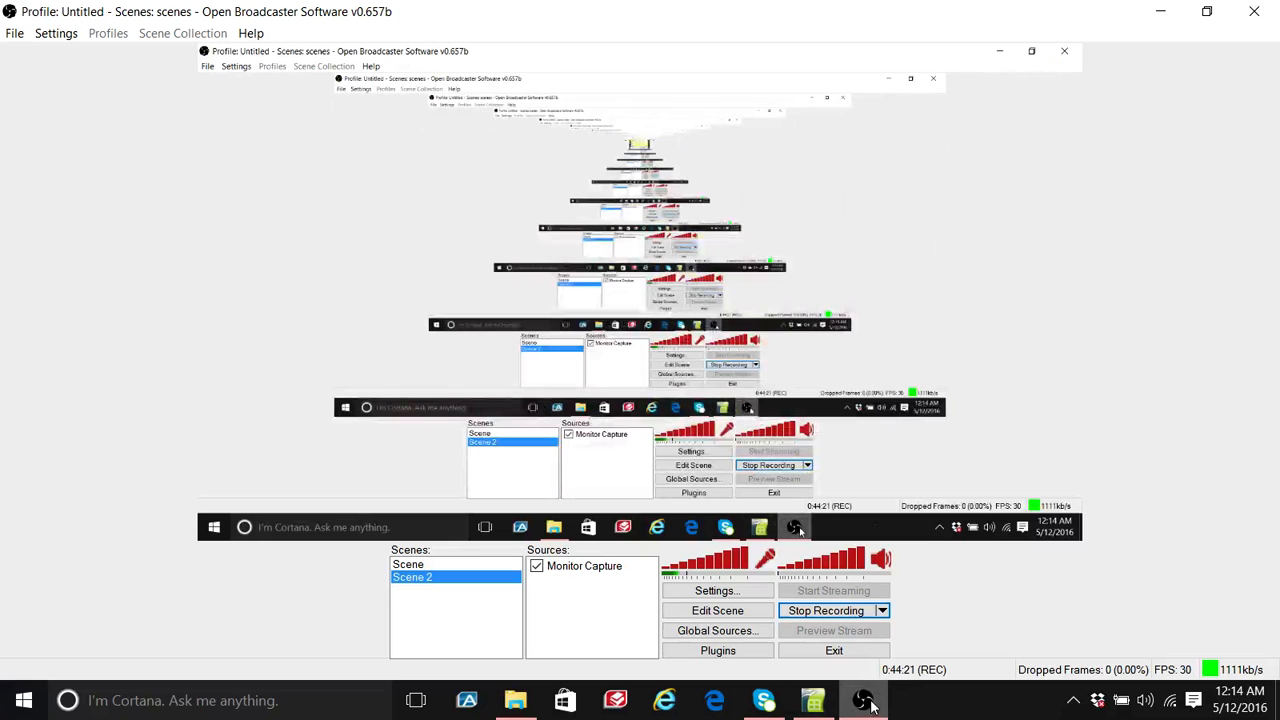